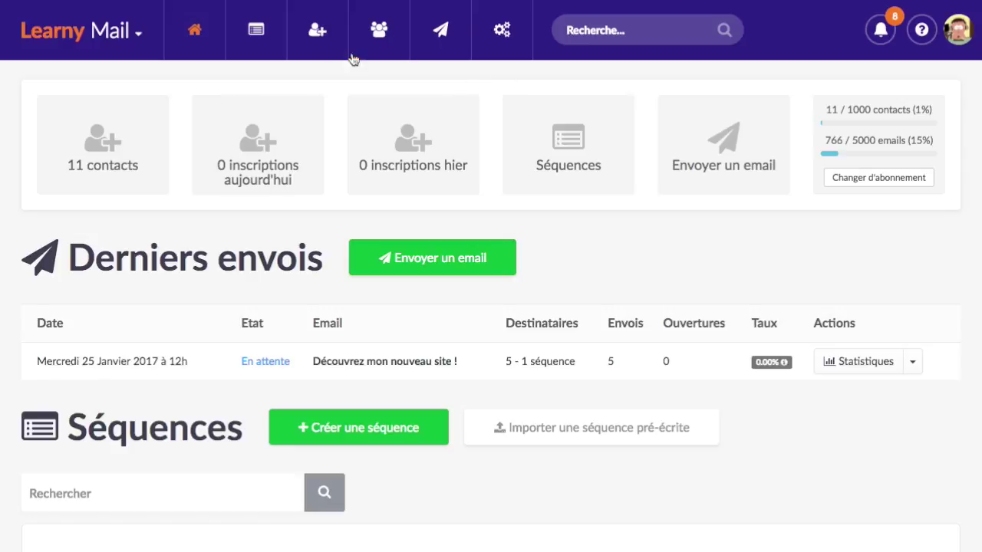
# Open the list of email sequences and look through its Clients, Formation LearnyBox and Prospects groups.
pyautogui.click(256, 30)
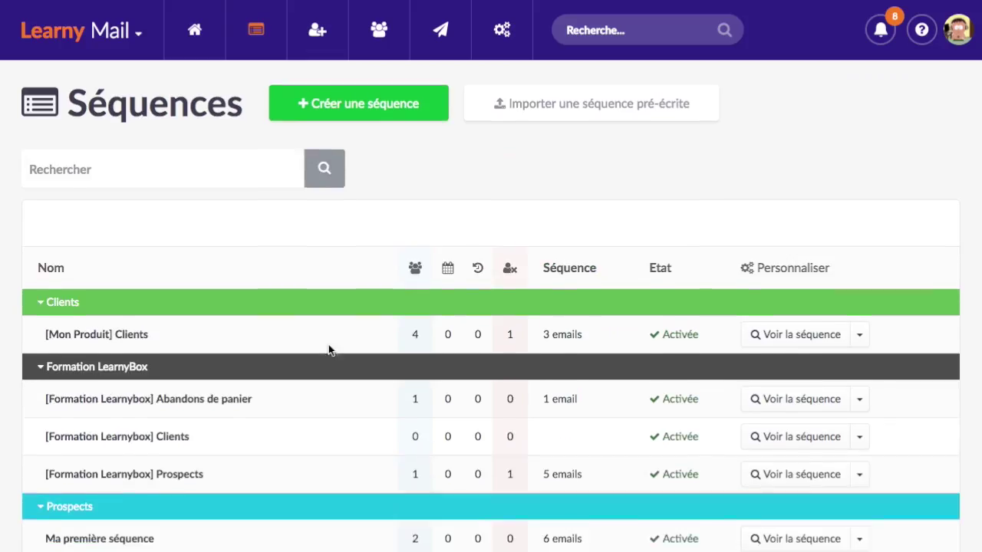
pyautogui.scroll(-2, 307, 342)
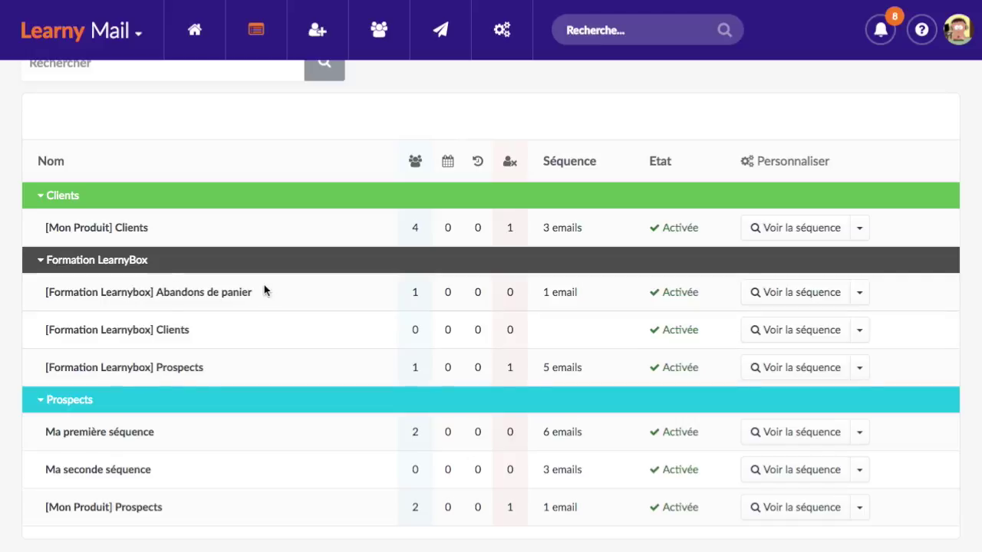
pyautogui.scroll(3, 277, 288)
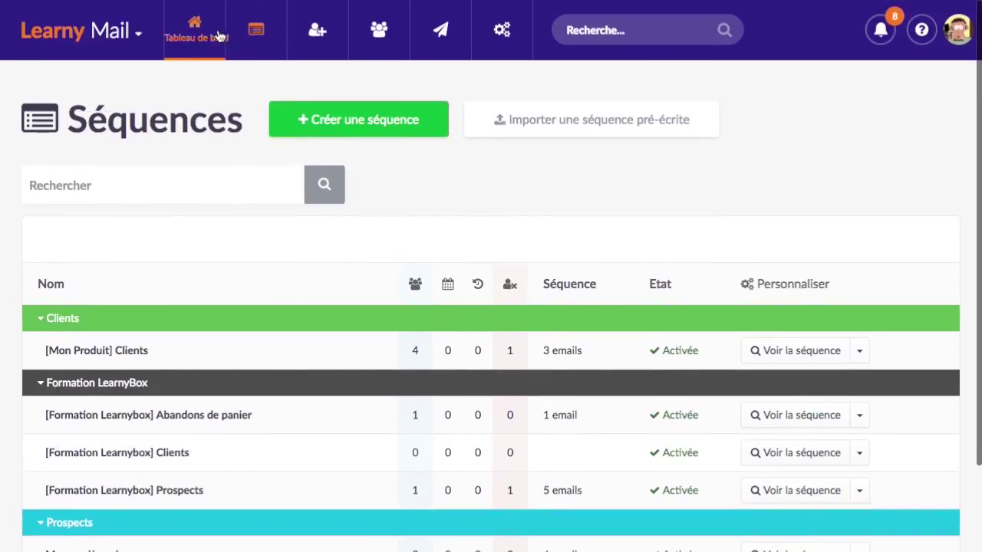
# Return to the dashboard and review the latest sends, the sequences and the recent activity feed.
pyautogui.click(195, 30)
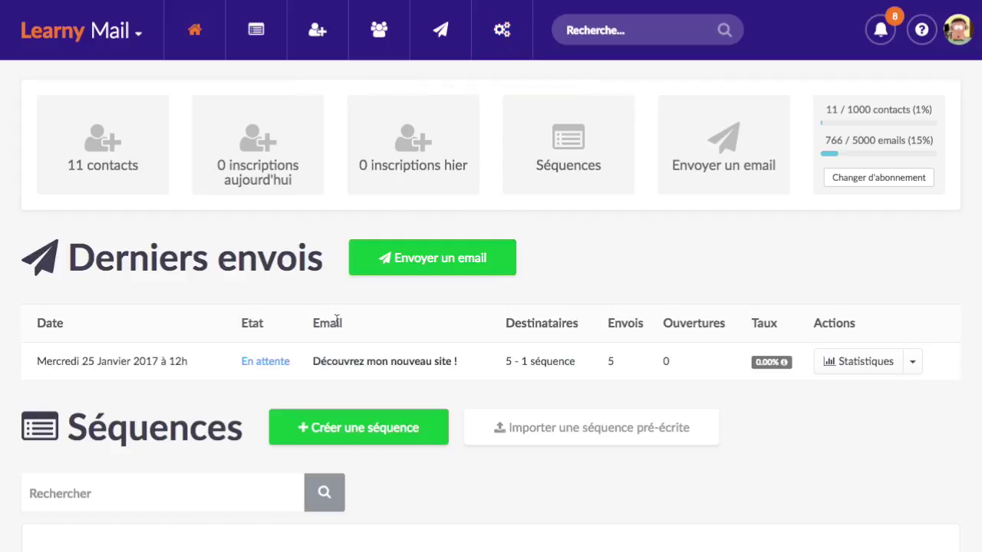
pyautogui.scroll(-1, 259, 333)
pyautogui.scroll(1, 269, 338)
pyautogui.scroll(-3, 320, 430)
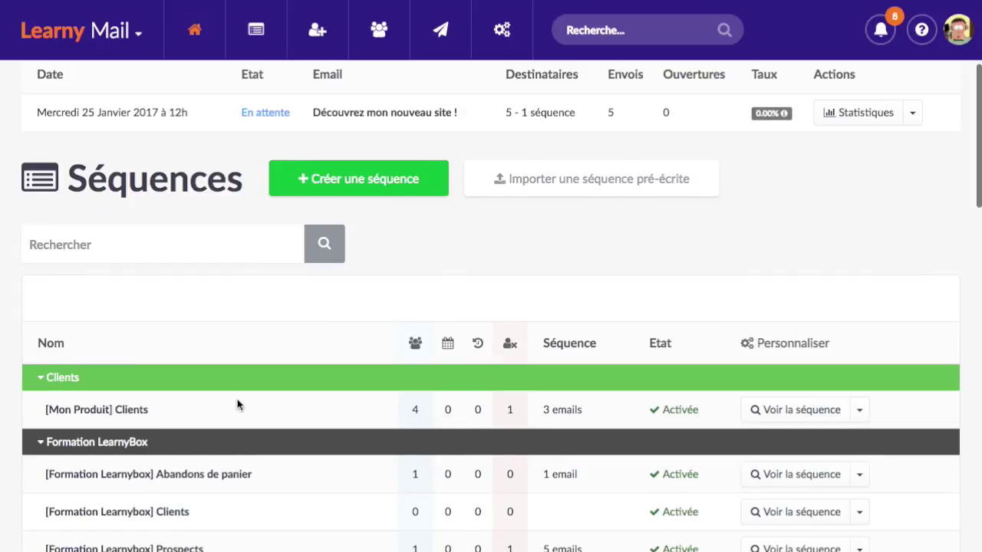
pyautogui.scroll(-1, 237, 406)
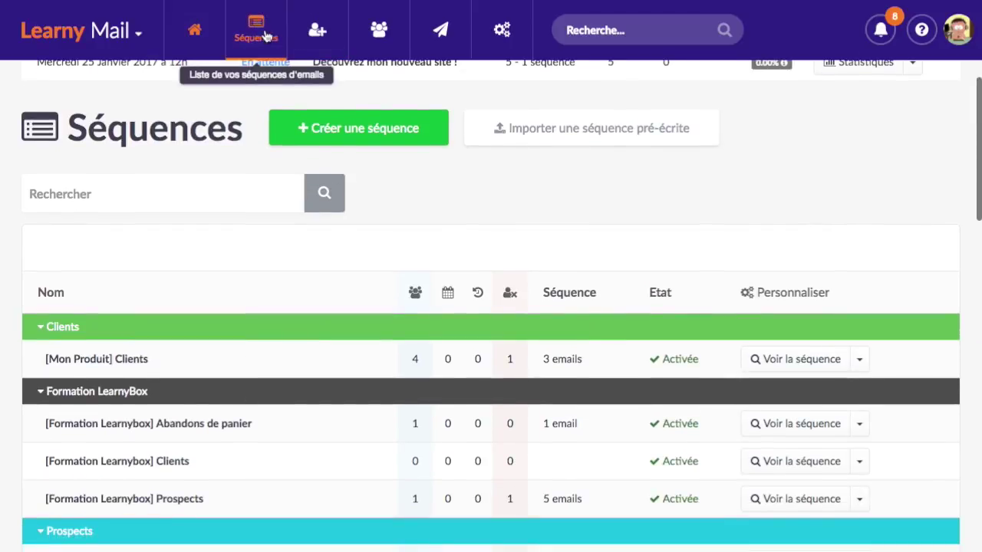
pyautogui.scroll(-7, 212, 350)
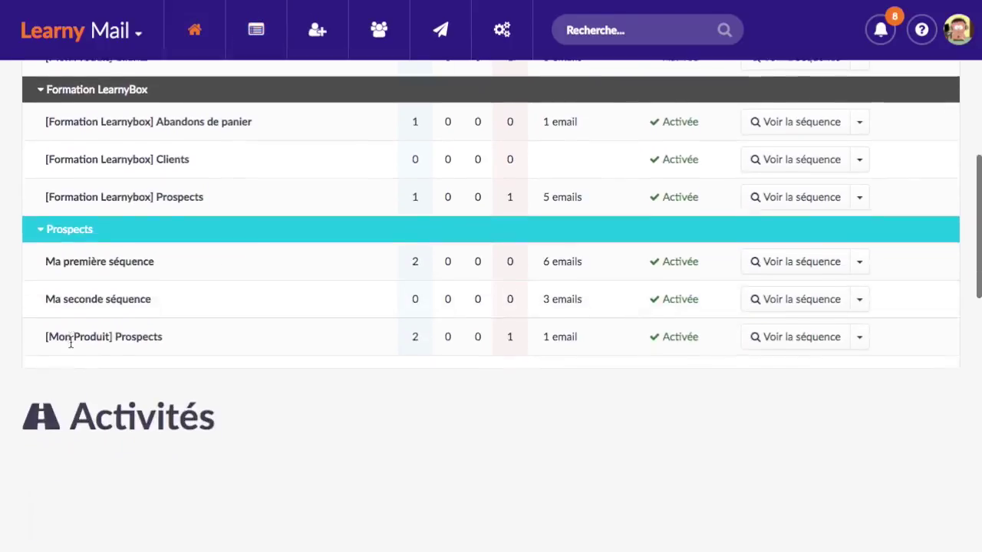
pyautogui.scroll(-1, 202, 368)
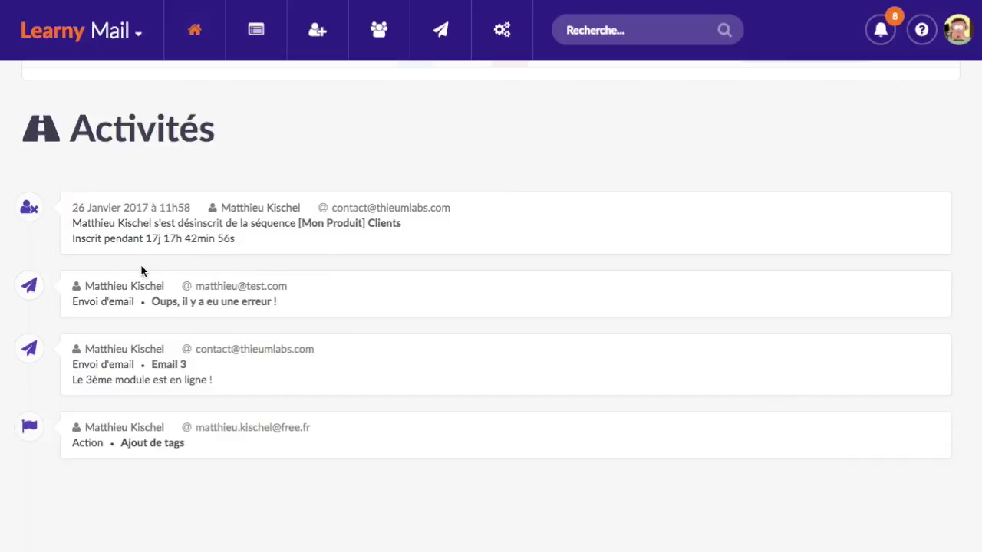
pyautogui.scroll(-1, 122, 230)
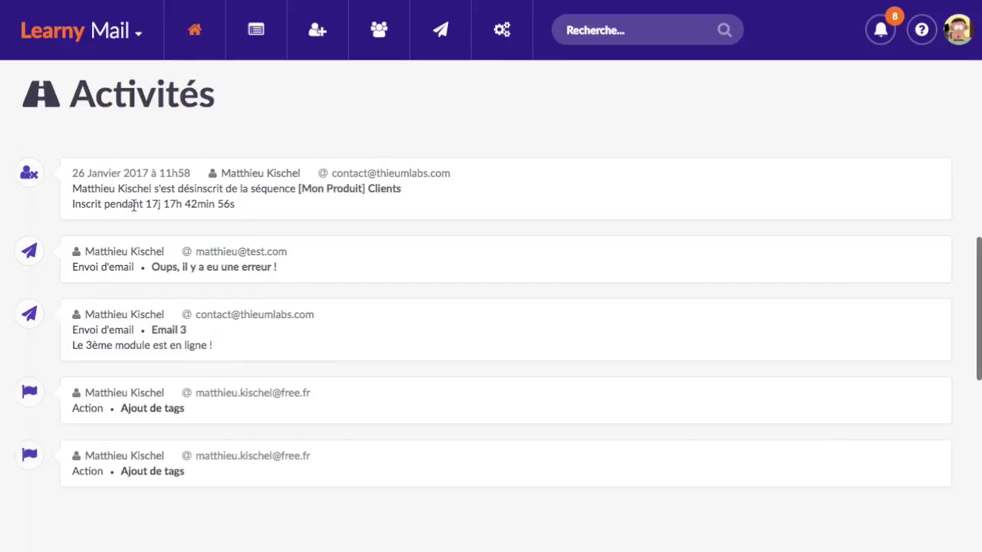
pyautogui.scroll(-3, 115, 287)
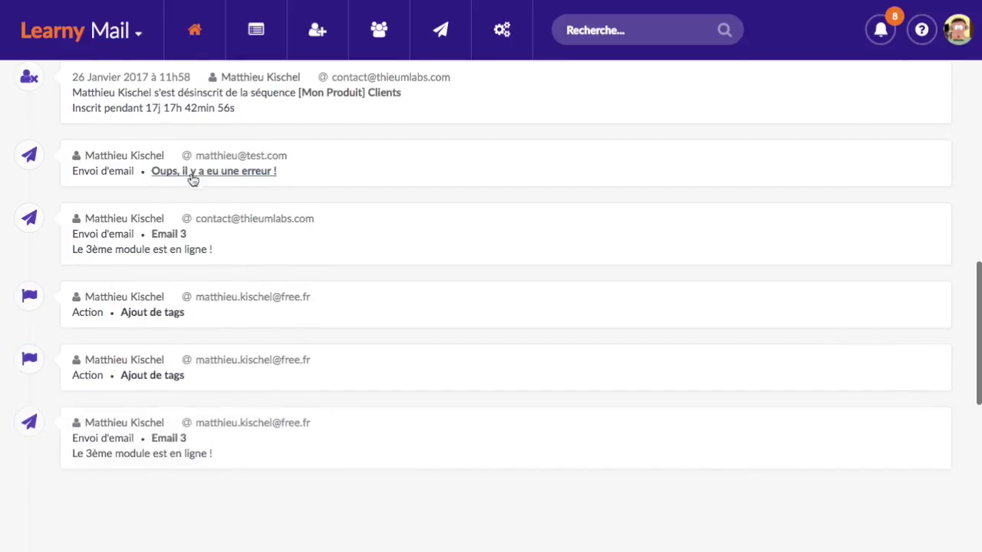
pyautogui.scroll(-2, 127, 269)
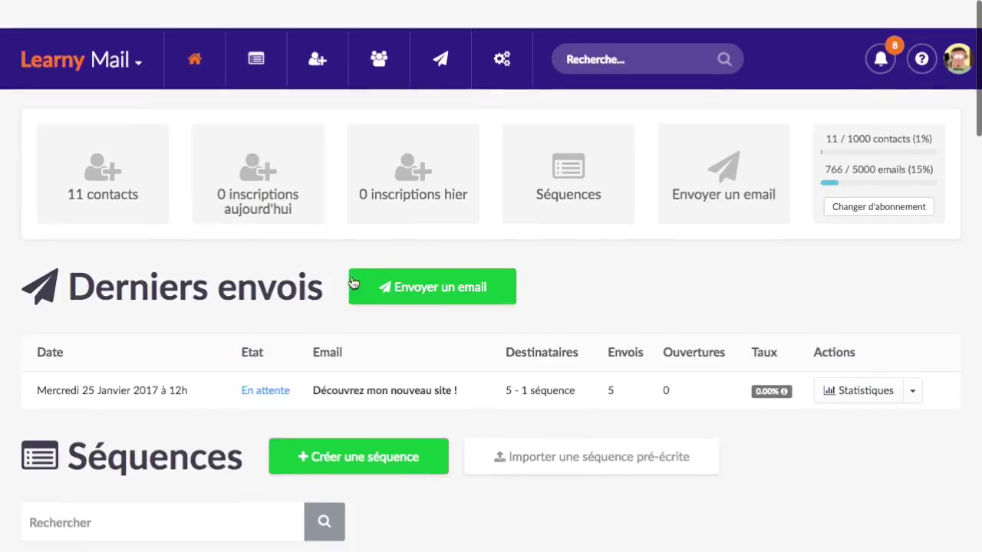
pyautogui.scroll(-1, 231, 238)
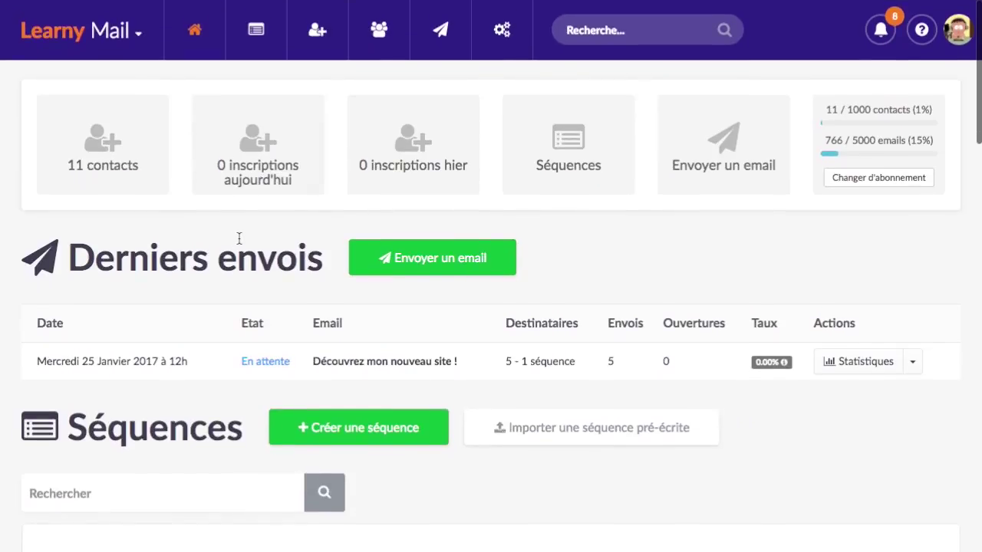
# Open the sequences list and collapse and re-expand the Clients, Formation LearnyBox and Prospects groups.
pyautogui.click(256, 29)
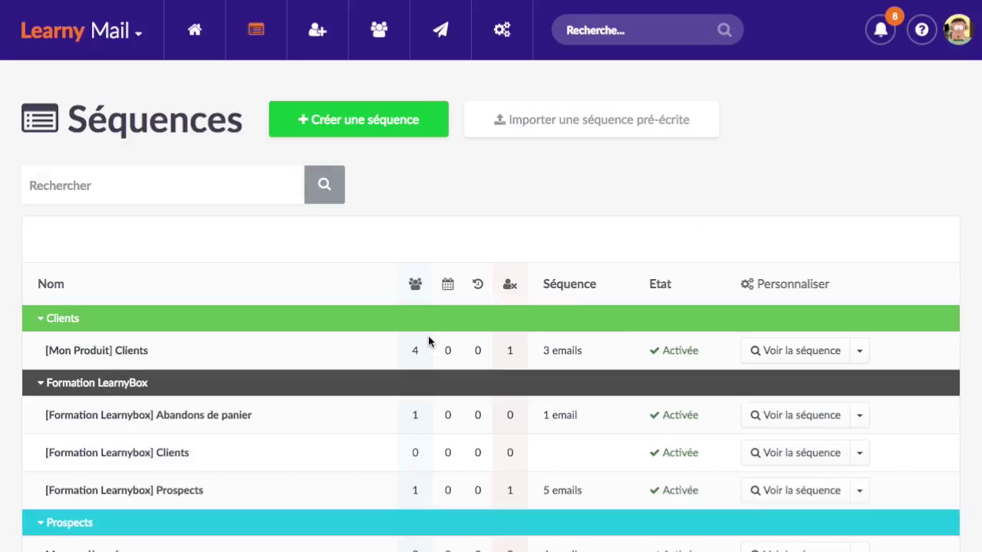
pyautogui.scroll(-3, 429, 343)
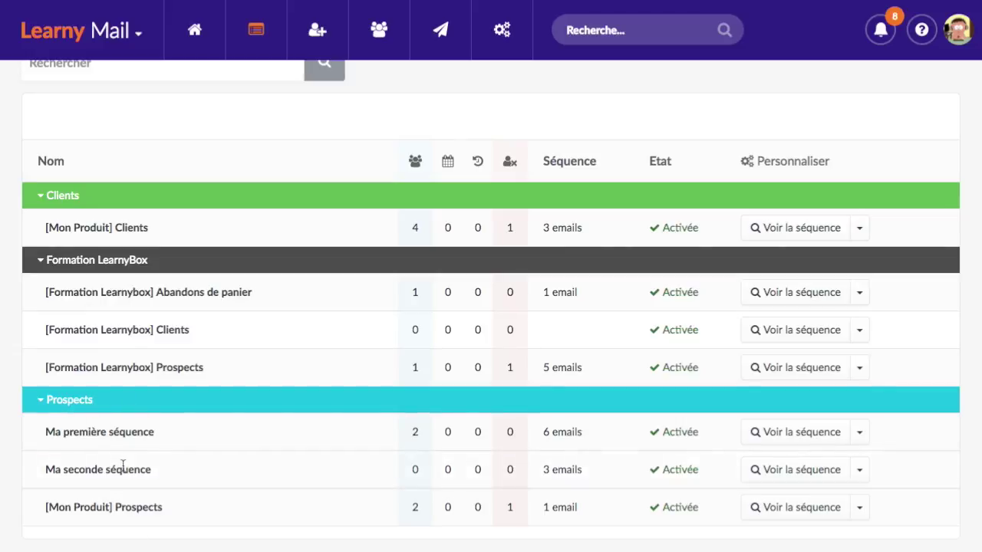
pyautogui.click(127, 405)
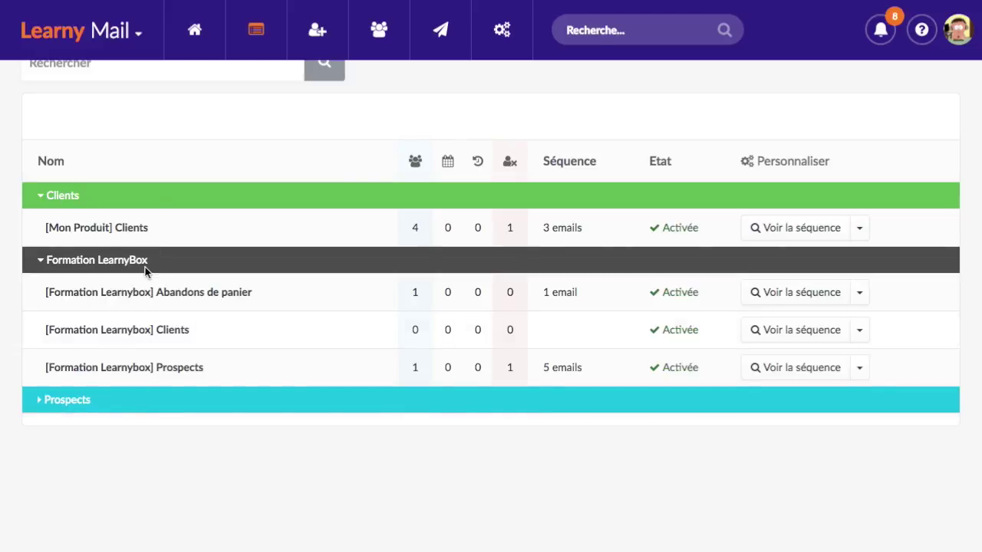
pyautogui.click(146, 259)
pyautogui.click(149, 198)
pyautogui.click(130, 200)
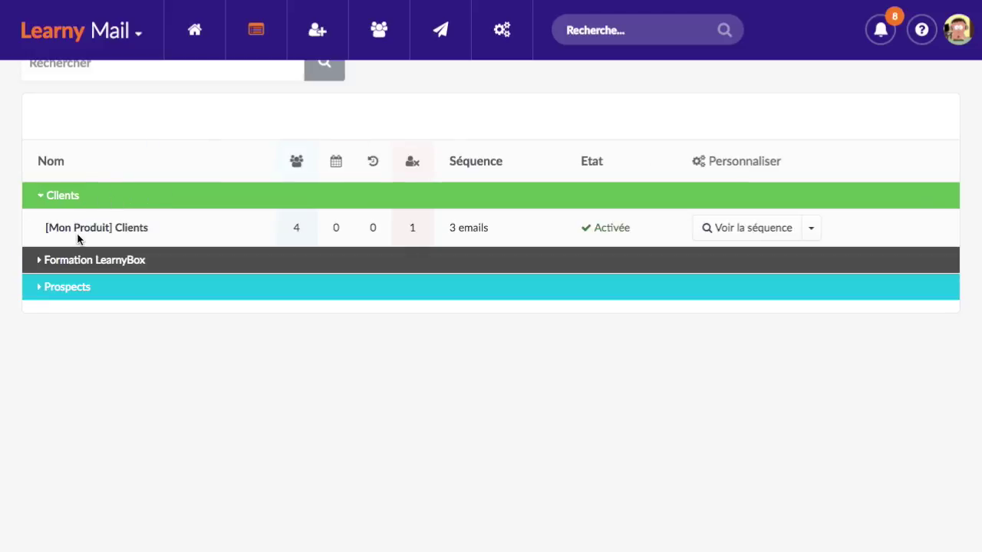
pyautogui.click(150, 259)
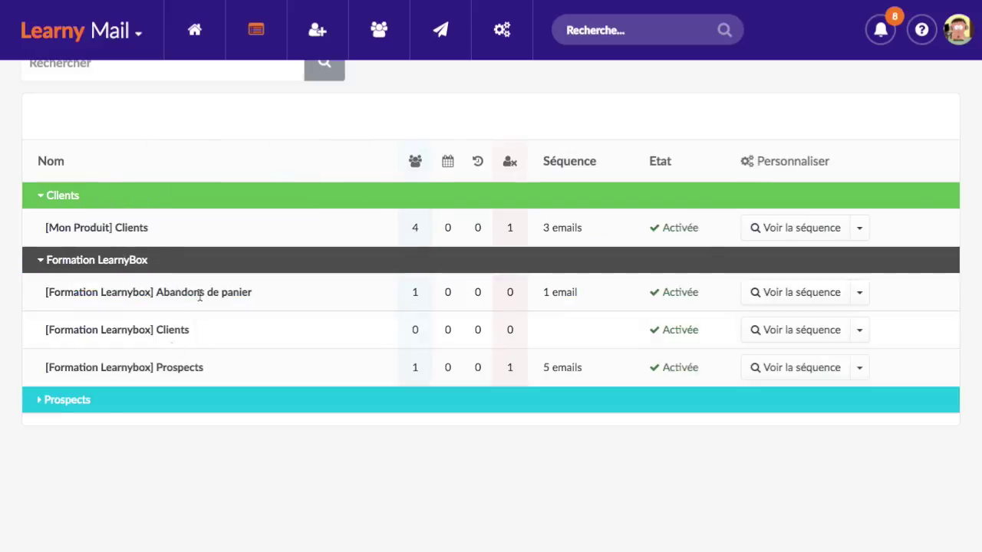
pyautogui.click(238, 400)
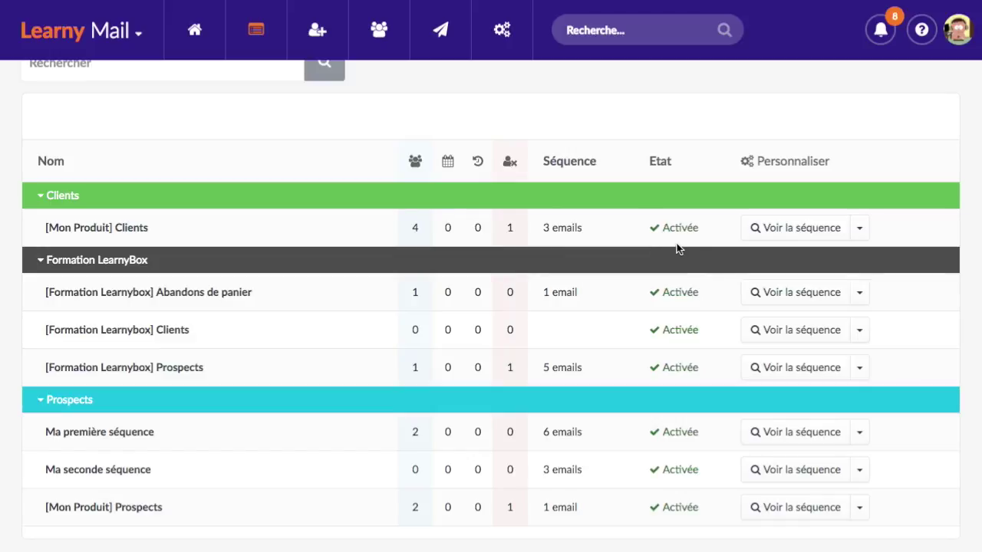
# Check the actions available for the [Mon Produit] Clients sequence and open the sequence to view its steps.
pyautogui.click(859, 228)
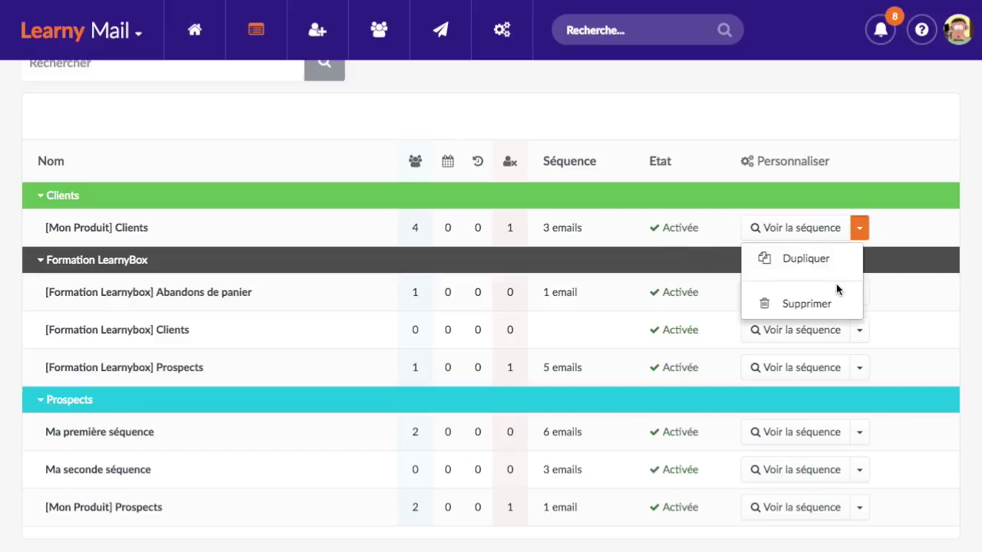
pyautogui.click(904, 242)
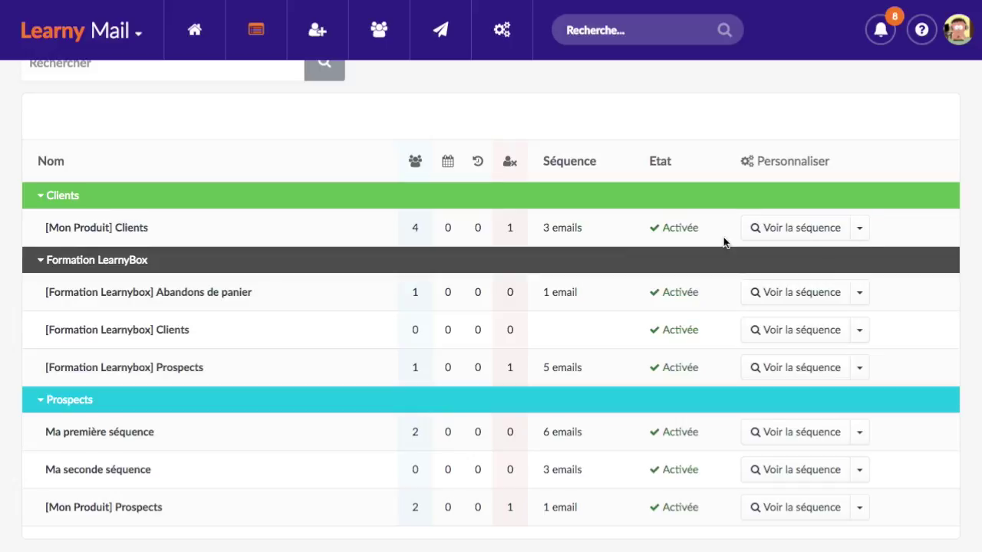
pyautogui.click(798, 230)
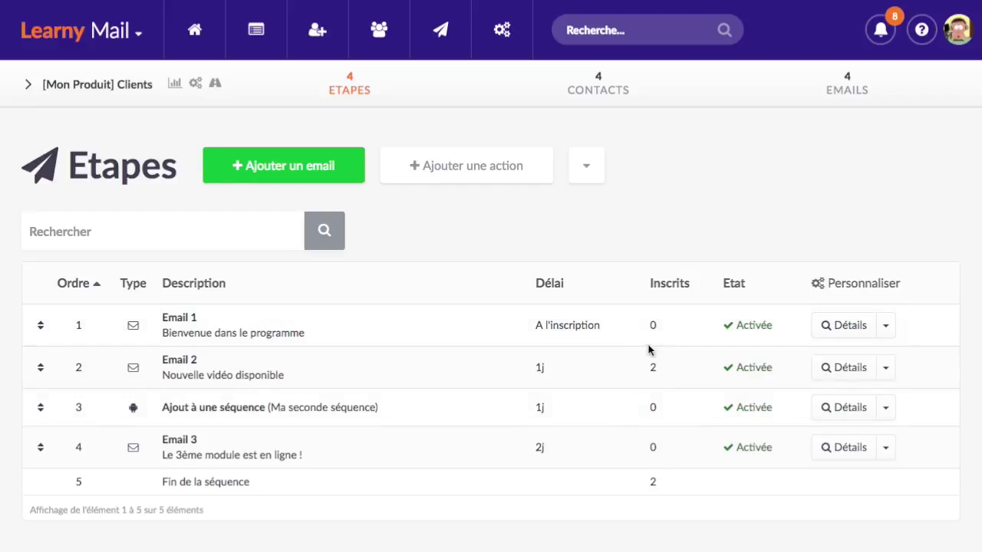
# Examine the actions available for the Email 1 step of the sequence.
pyautogui.click(652, 367)
pyautogui.click(885, 326)
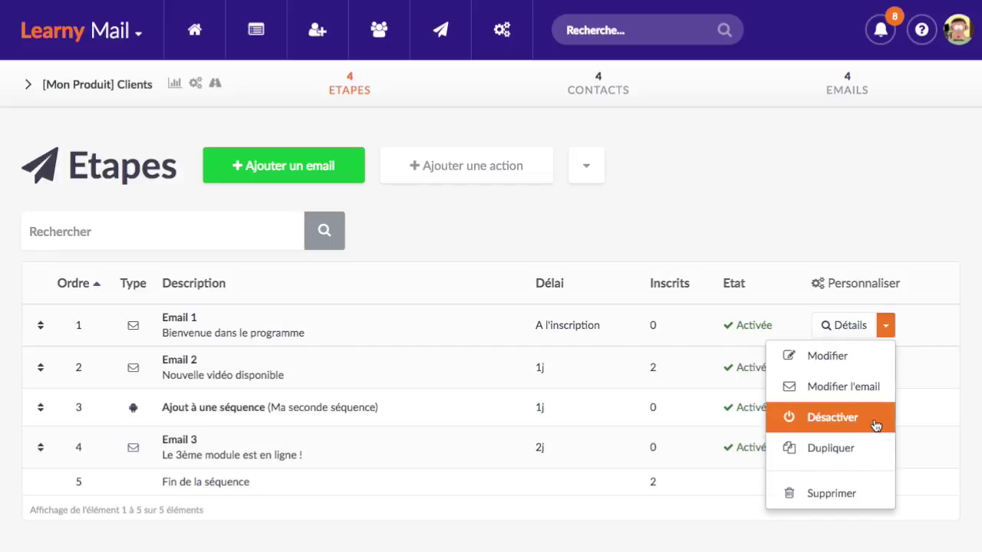
pyautogui.click(738, 317)
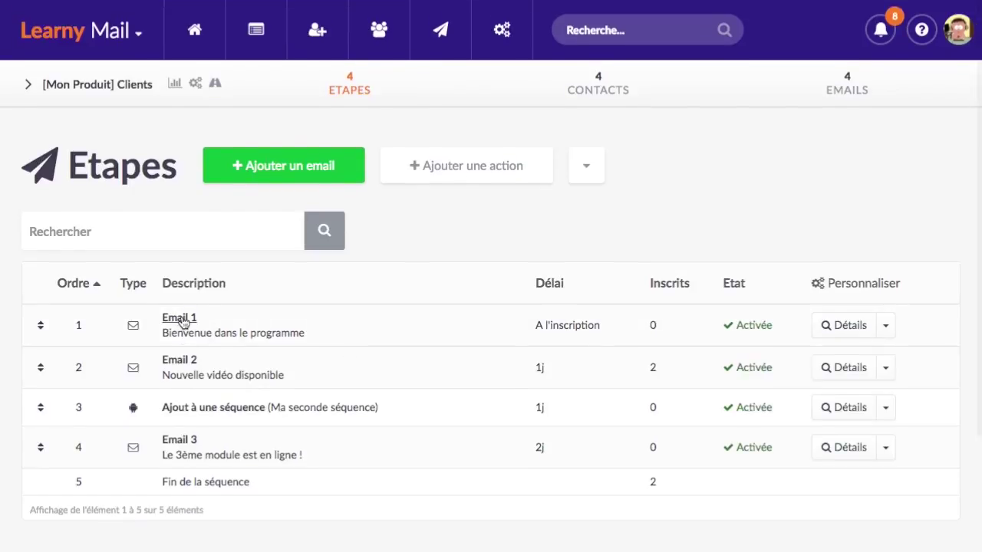
pyautogui.click(886, 325)
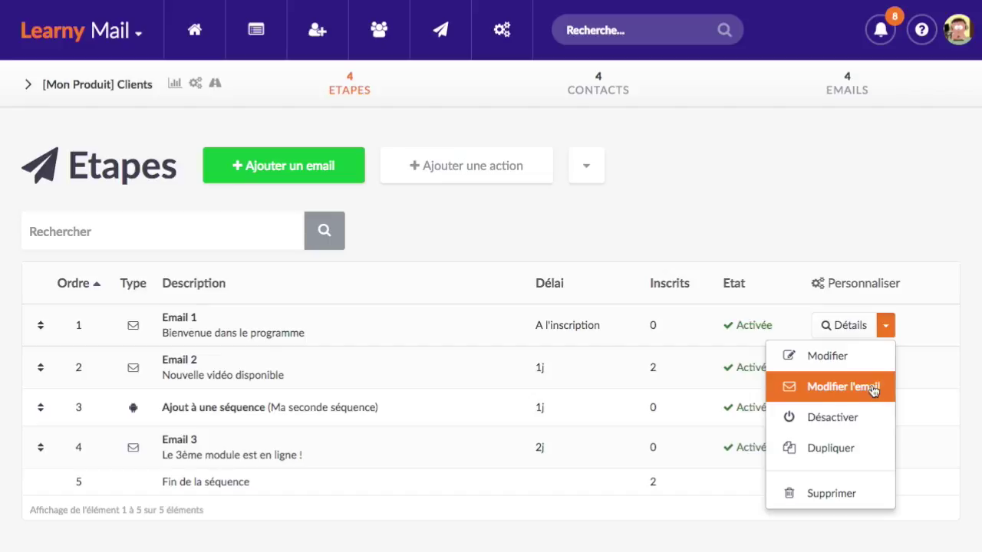
# Open the Email 1 message and read through its subject, sender details and content.
pyautogui.click(180, 319)
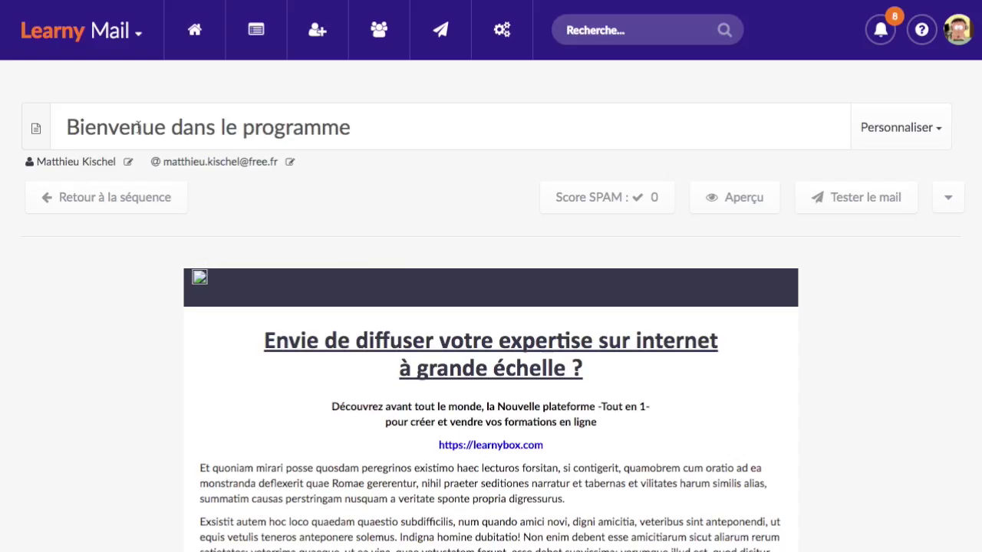
pyautogui.scroll(-2, 132, 282)
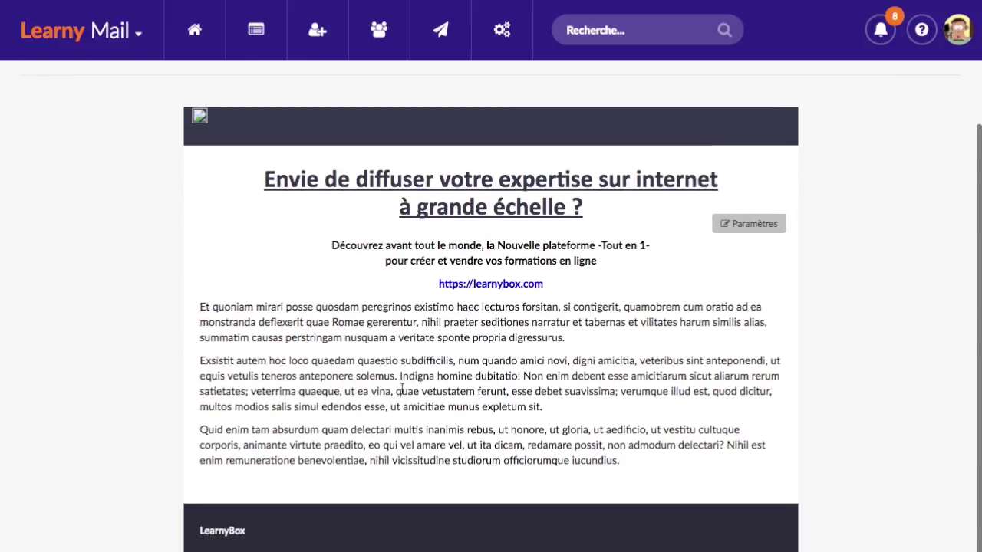
pyautogui.scroll(1, 290, 353)
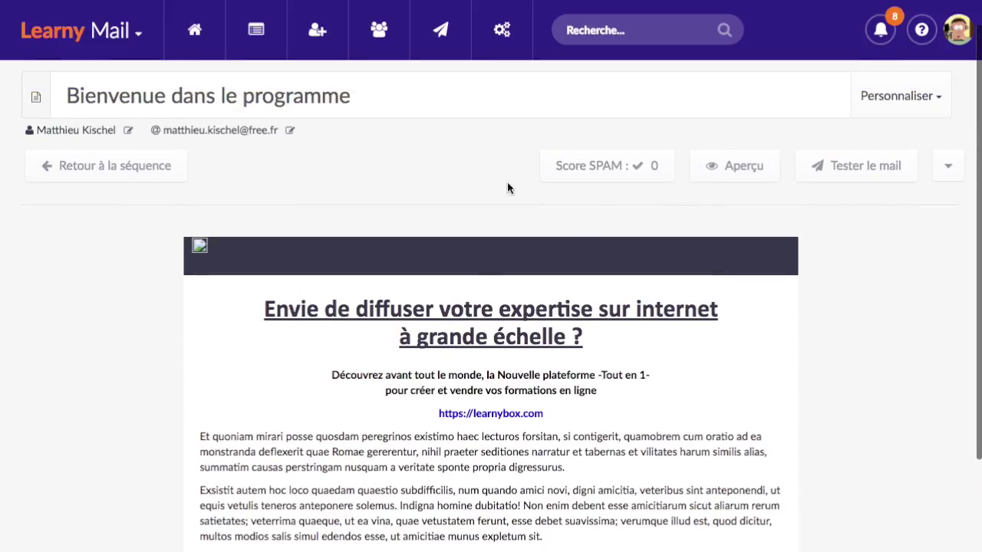
pyautogui.scroll(-2, 107, 270)
pyautogui.scroll(2, 107, 270)
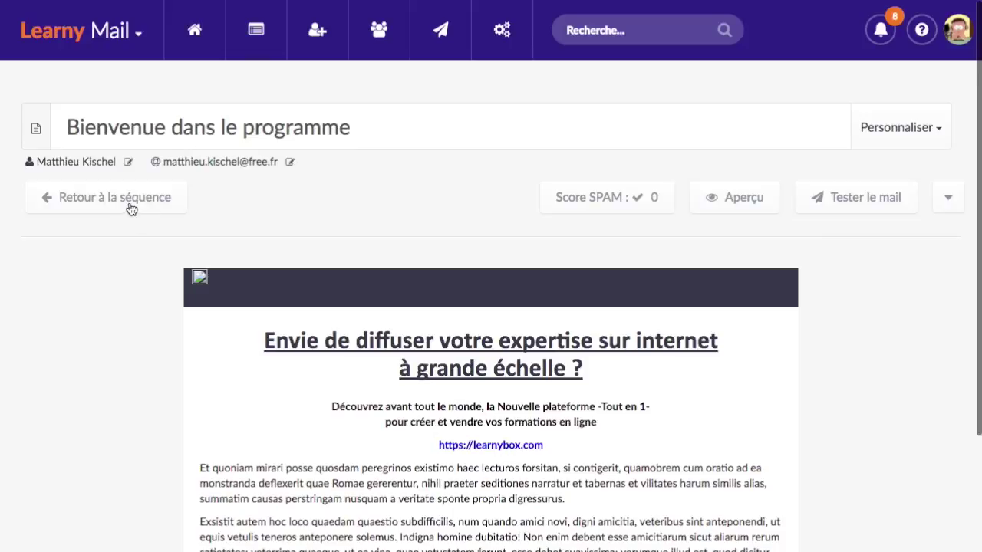
# Return to the sequence's step list and try the reorder handle of the Email 3 step.
pyautogui.click(131, 200)
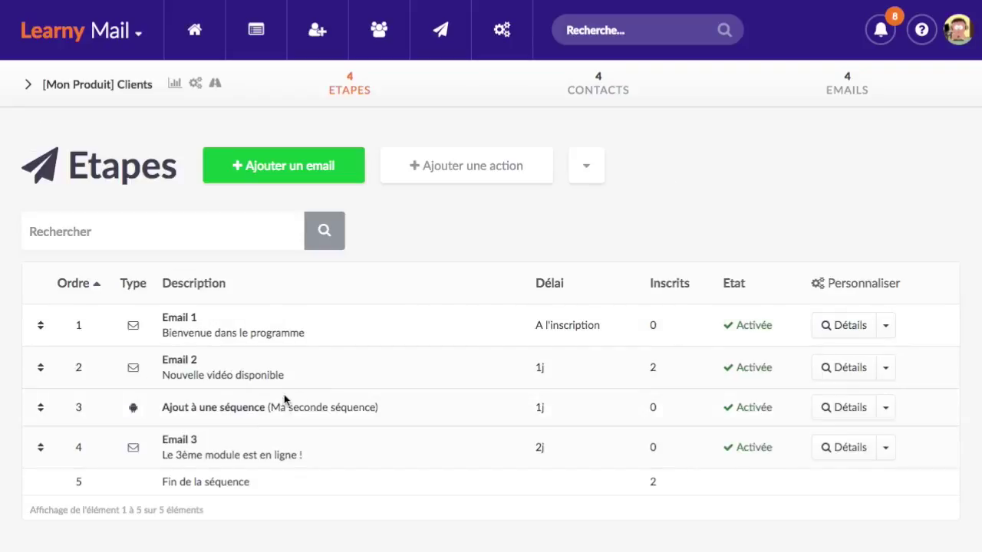
pyautogui.scroll(-1, 283, 395)
pyautogui.scroll(1, 353, 269)
pyautogui.moveTo(40, 453)
pyautogui.mouseDown()
pyautogui.moveTo(37, 309)
pyautogui.moveTo(36, 466)
pyautogui.moveTo(36, 449)
pyautogui.mouseUp()
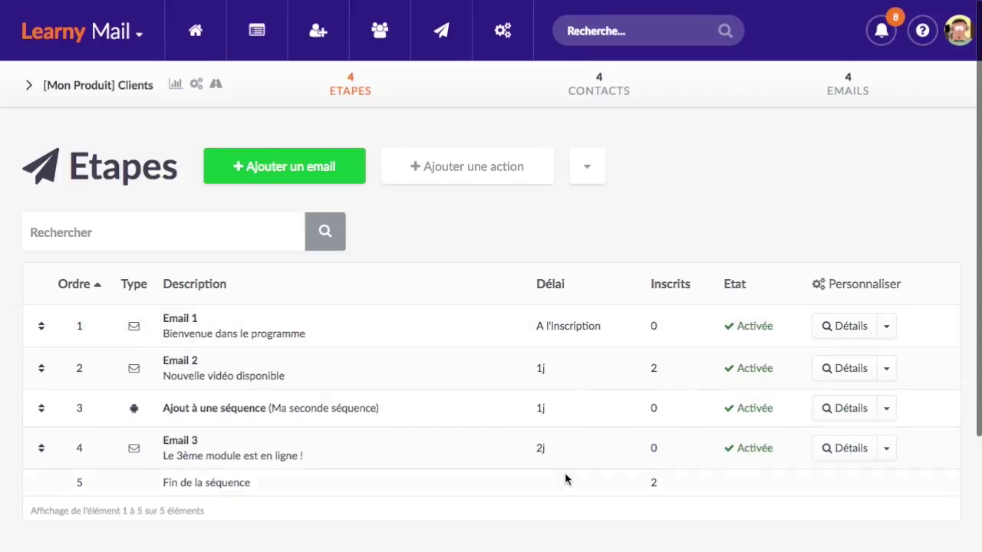
# Open the sequence's contacts and examine the third contact's autoresponder details, including sequences, tags and emails.
pyautogui.click(605, 94)
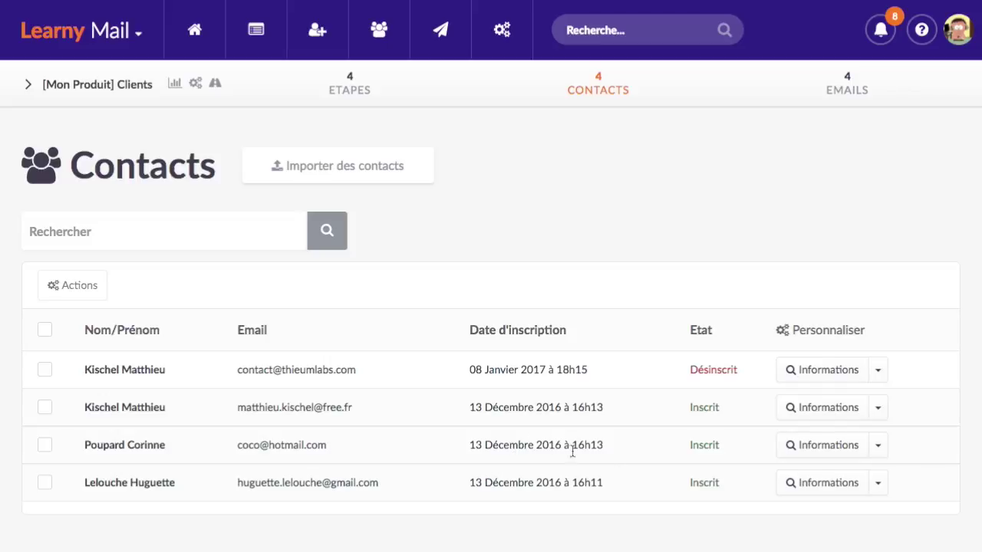
pyautogui.click(821, 446)
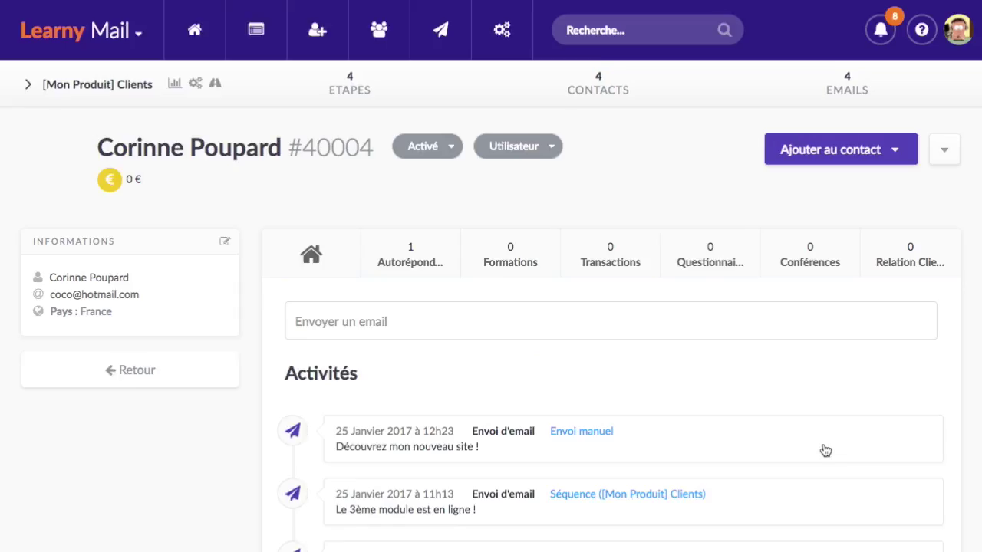
pyautogui.click(410, 254)
pyautogui.scroll(-1, 495, 377)
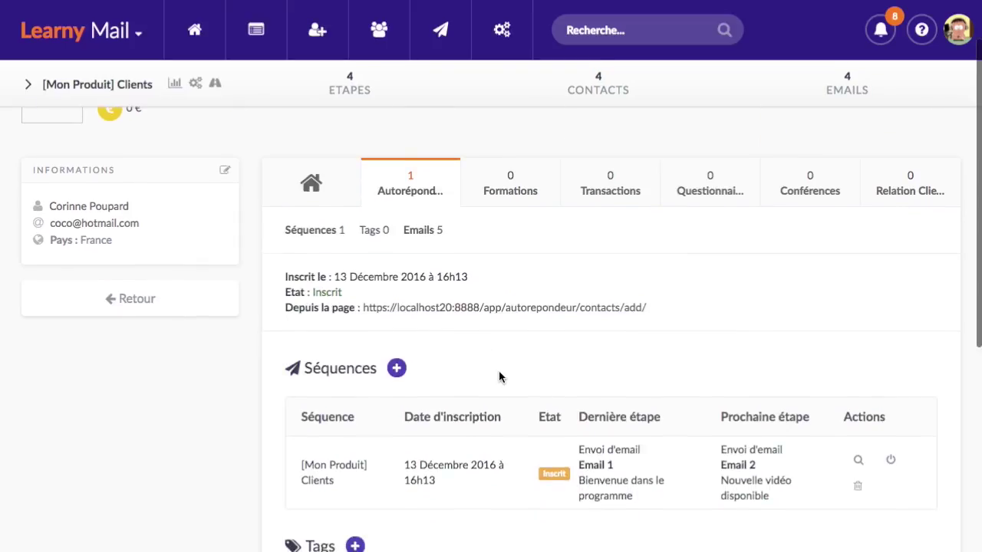
pyautogui.scroll(-1, 498, 377)
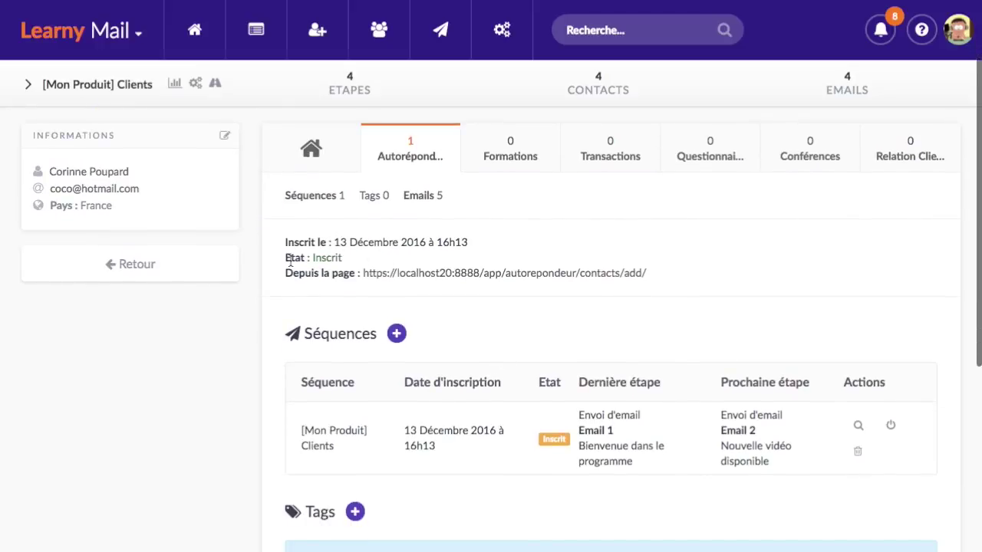
pyautogui.scroll(-3, 345, 279)
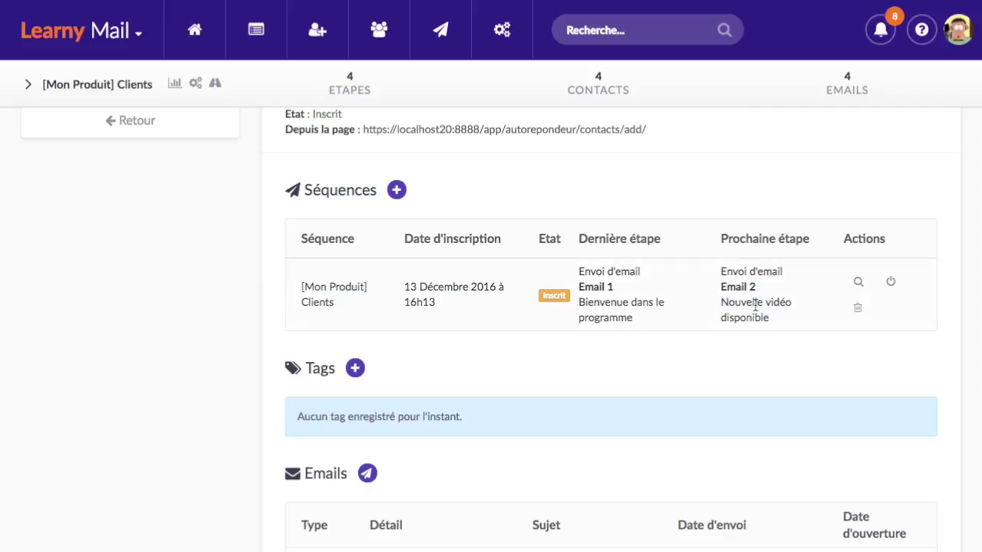
# Review the contact's tags and email history, comparing the emails sent by sequence with the manual send.
pyautogui.scroll(-5, 758, 347)
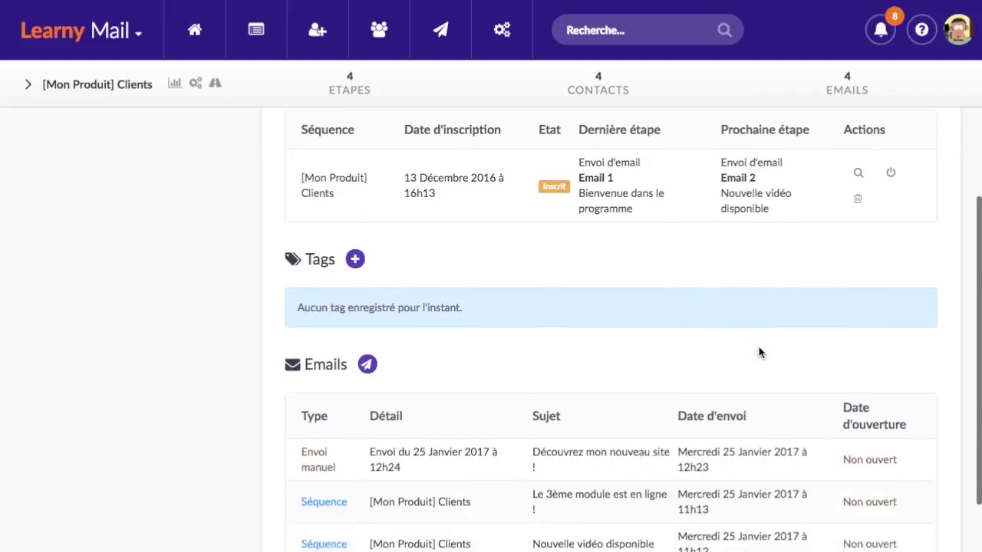
pyautogui.scroll(-2, 446, 300)
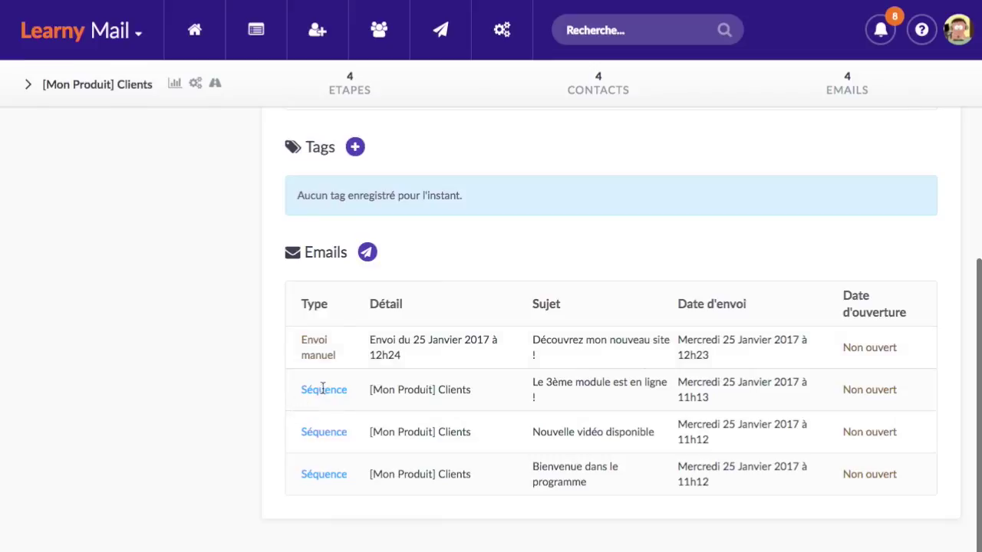
pyautogui.moveTo(302, 392); pyautogui.dragTo(340, 393)
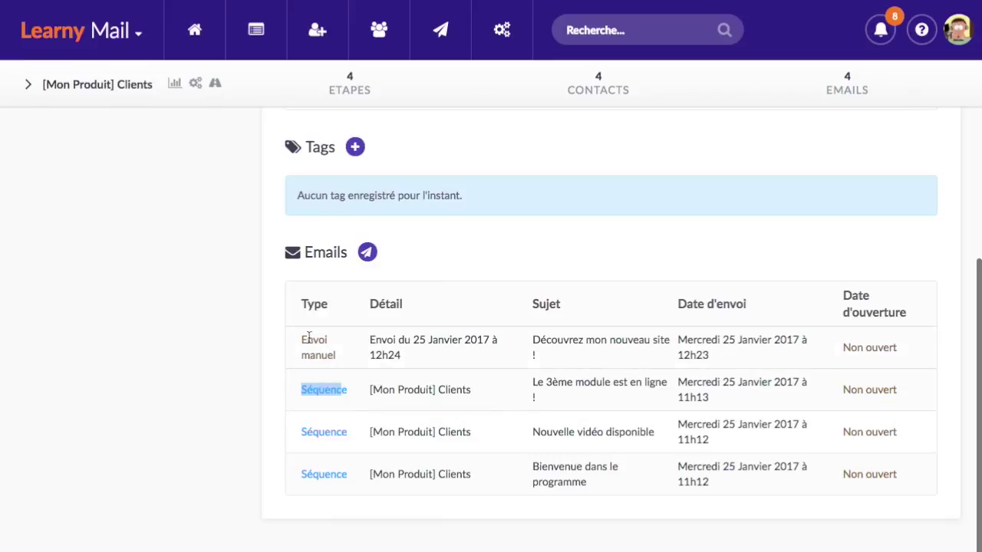
pyautogui.moveTo(303, 339); pyautogui.dragTo(333, 357)
pyautogui.click(357, 346)
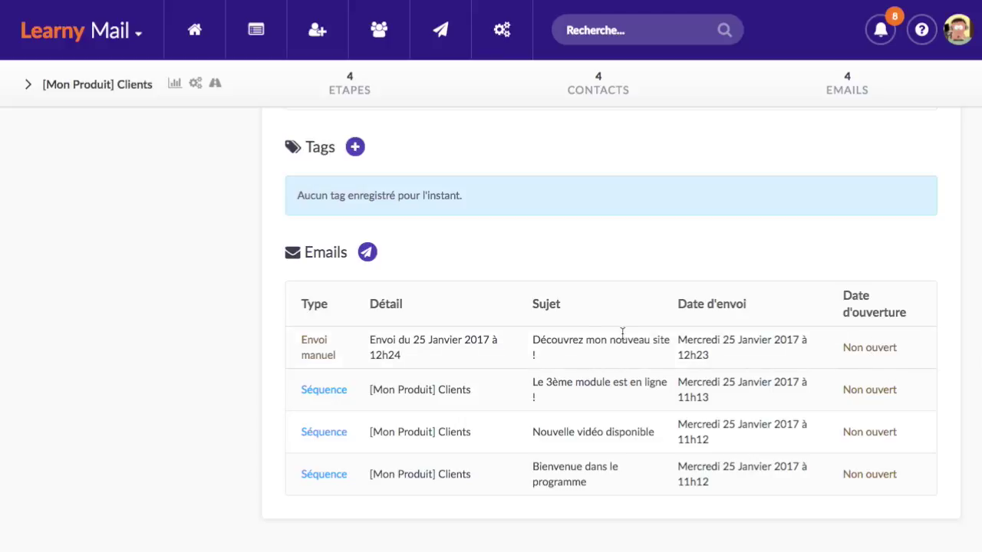
pyautogui.scroll(4, 601, 320)
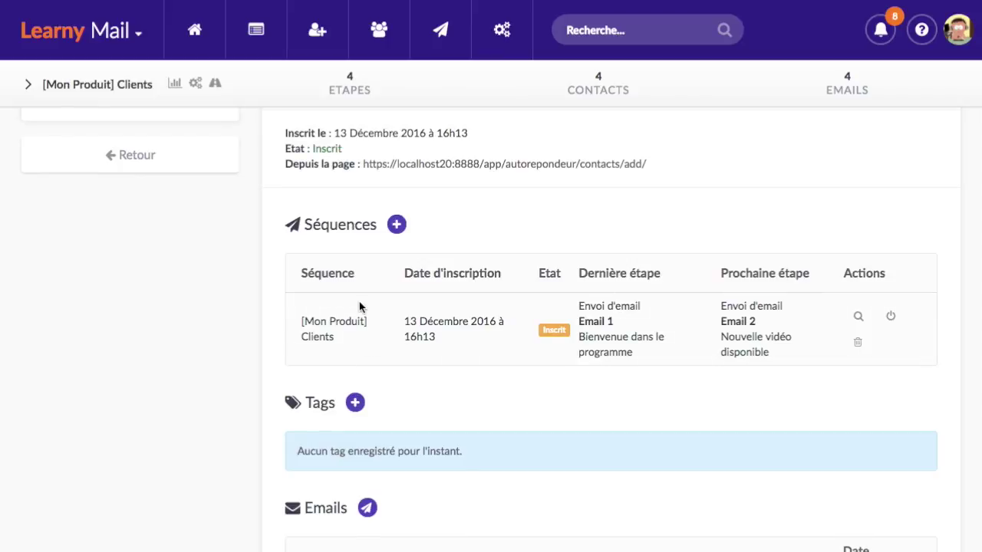
# Open the contact's details for the [Mon Produit] Clients sequence and examine each step's delay, status and execution date.
pyautogui.click(860, 322)
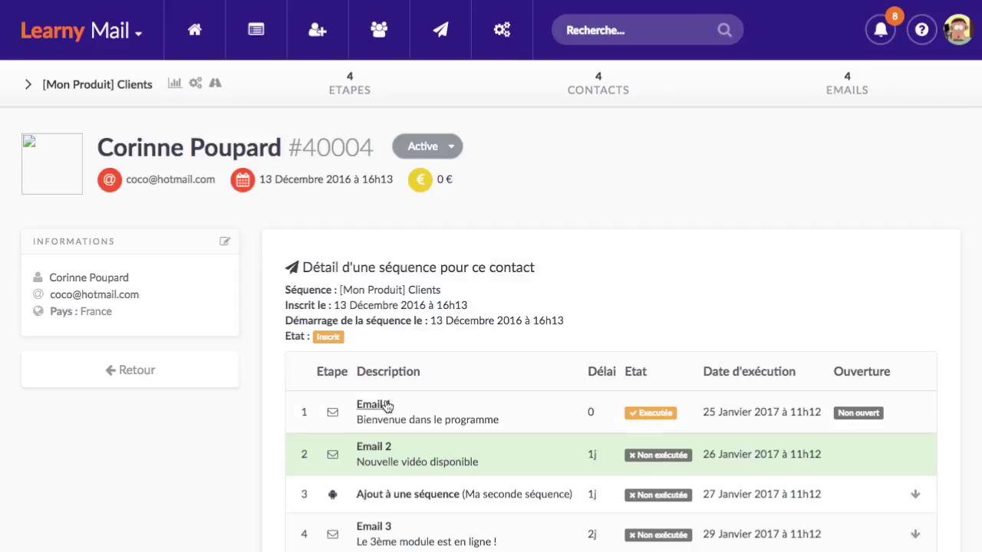
pyautogui.scroll(-1, 388, 407)
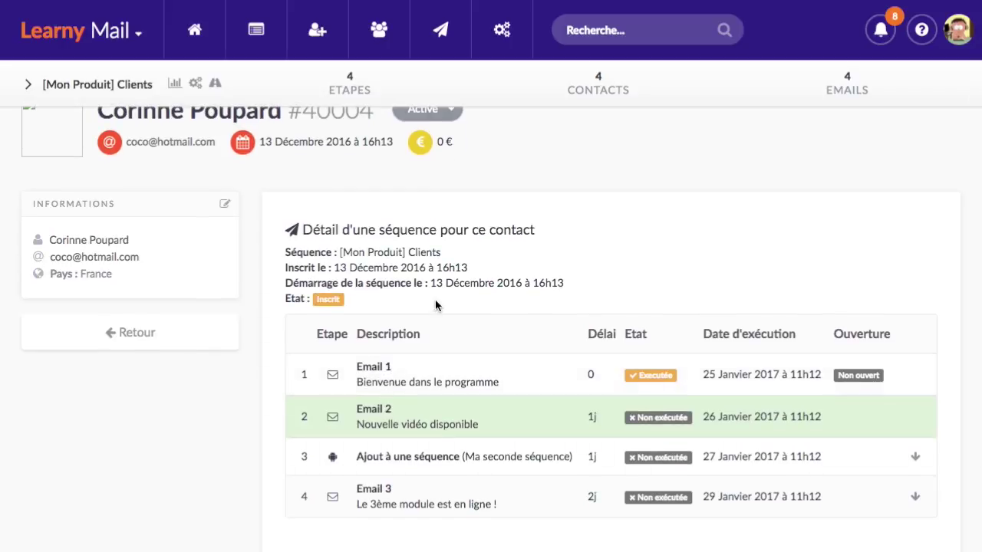
pyautogui.scroll(-2, 435, 306)
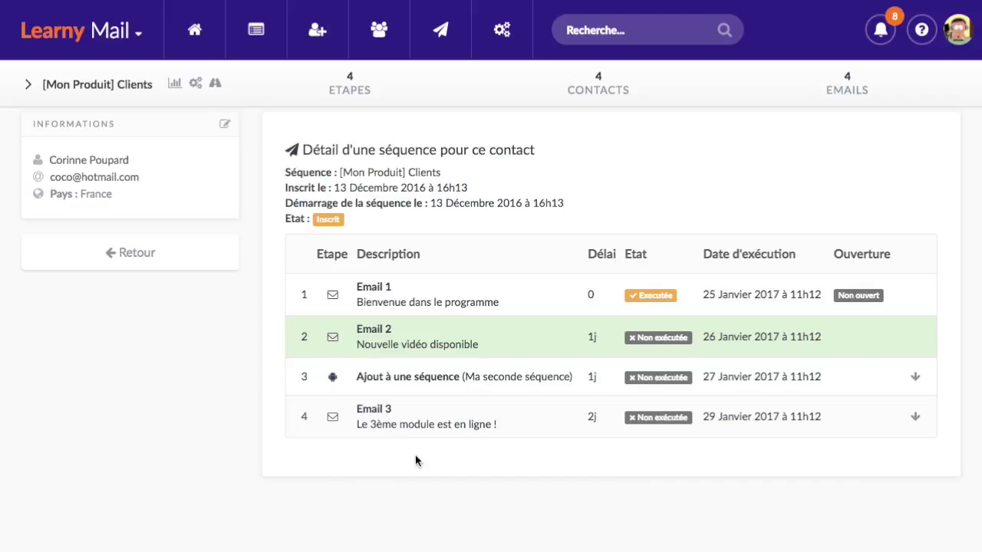
pyautogui.scroll(-1, 594, 506)
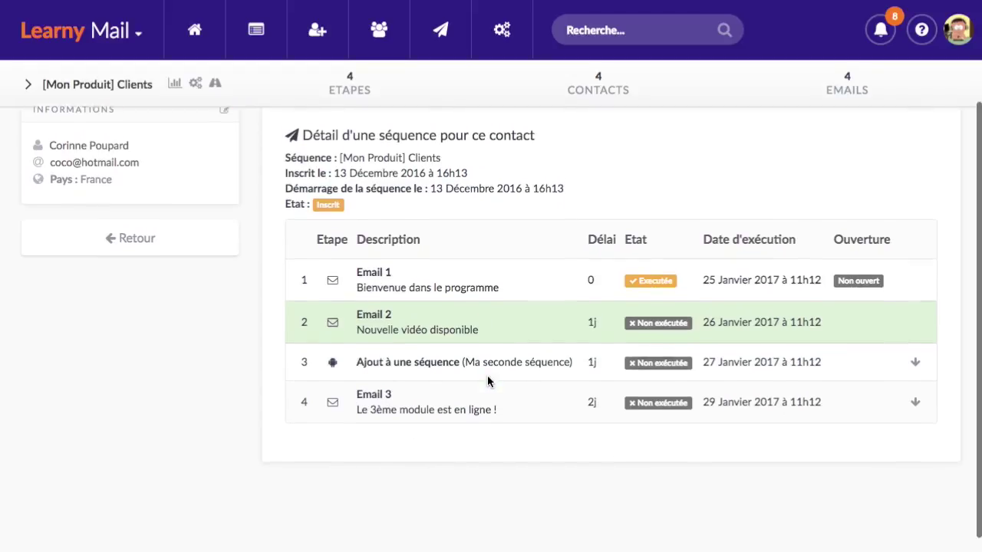
pyautogui.scroll(-1, 488, 382)
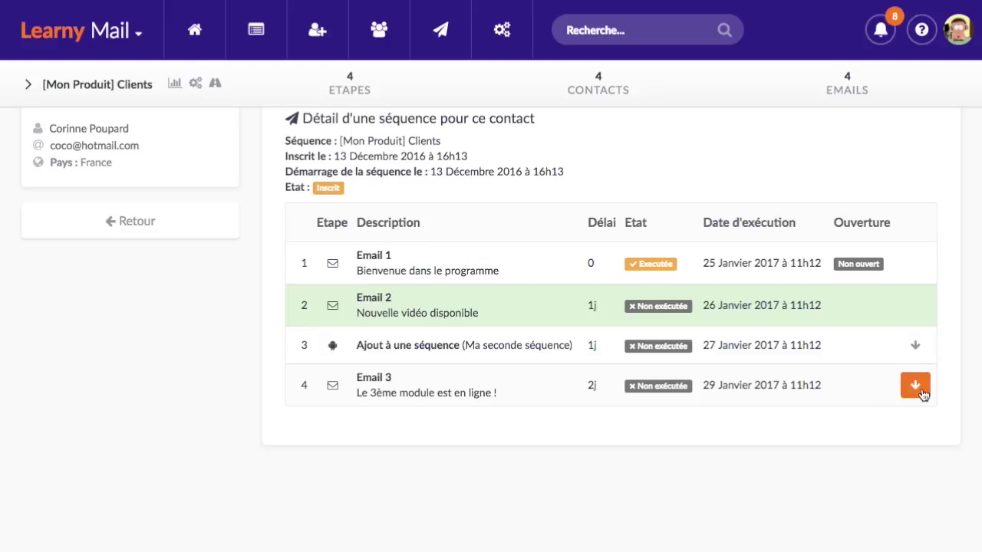
pyautogui.scroll(3, 460, 406)
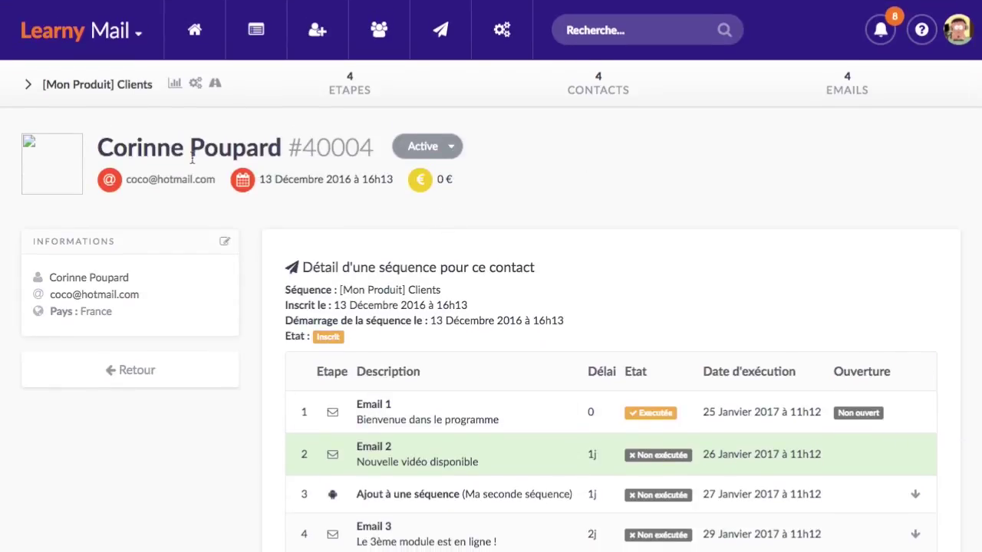
# Open the list of signup forms and check the views and signups behind the Formulaire Ma conférence ratio.
pyautogui.click(258, 33)
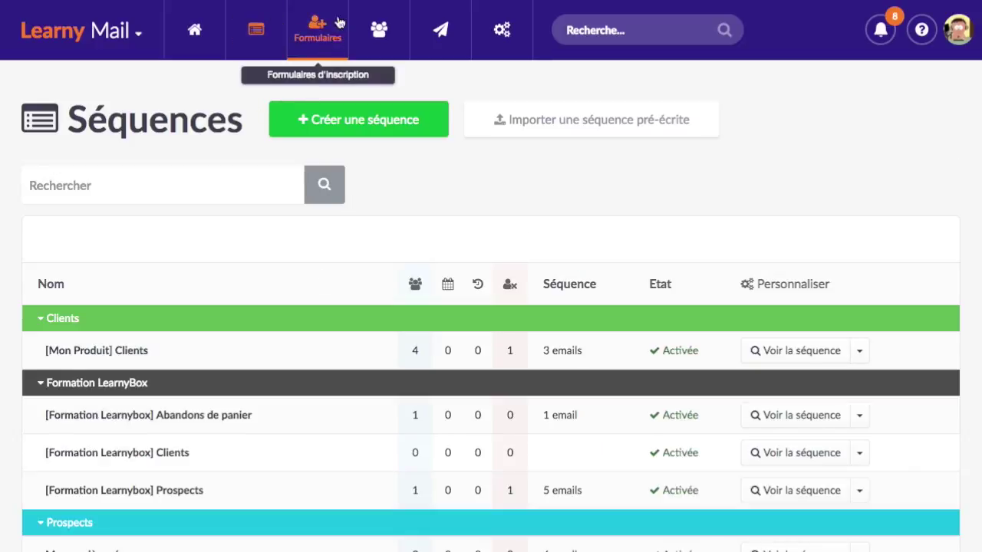
pyautogui.click(320, 37)
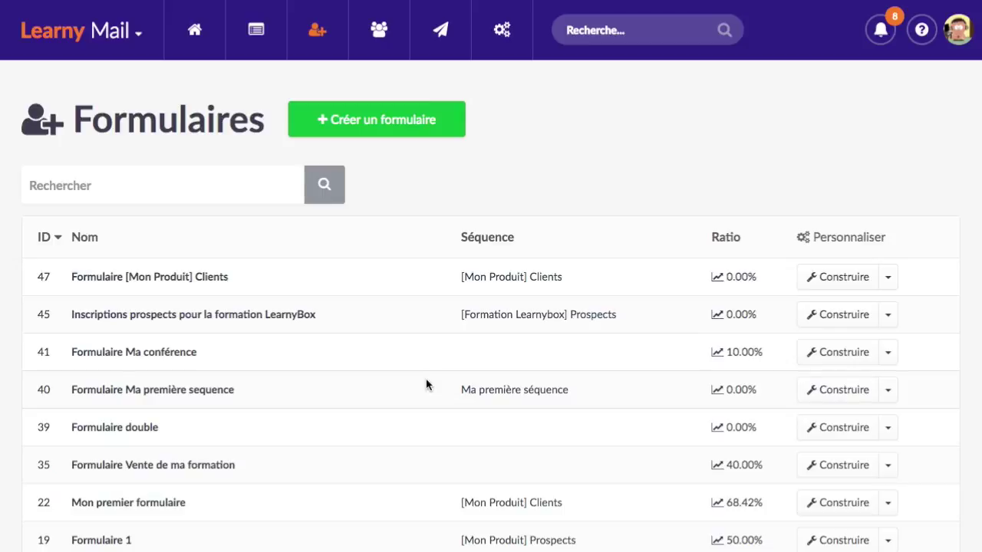
pyautogui.scroll(-1, 422, 311)
pyautogui.scroll(-2, 422, 314)
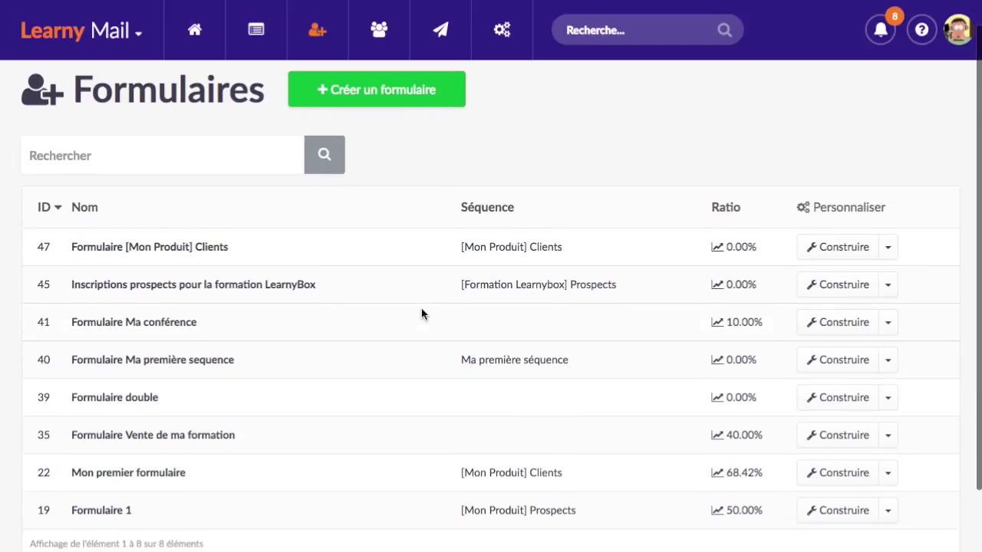
pyautogui.scroll(2, 232, 285)
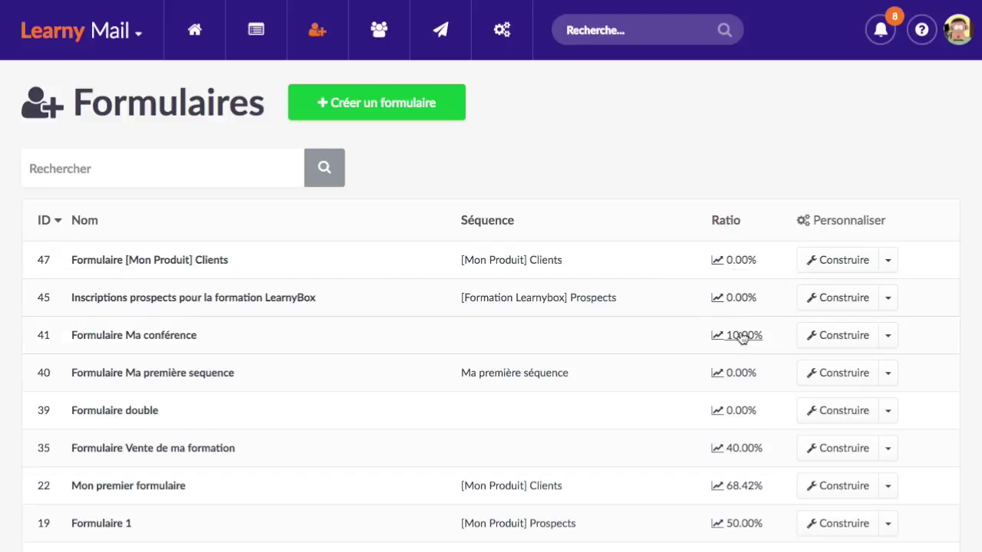
pyautogui.moveTo(740, 340)
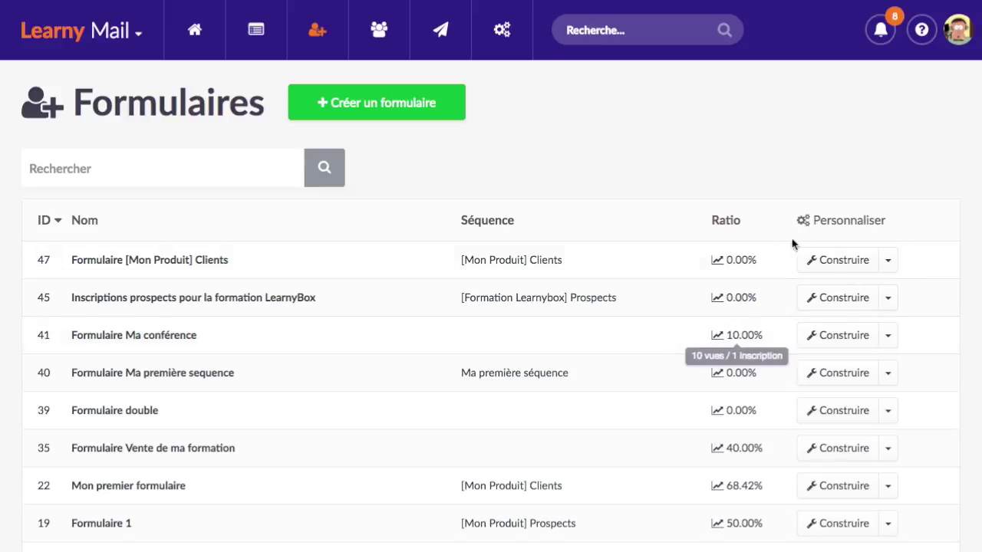
# Open Formulaire [Mon Produit] Clients in the form builder and examine its layout from the heading to the footer.
pyautogui.click(796, 265)
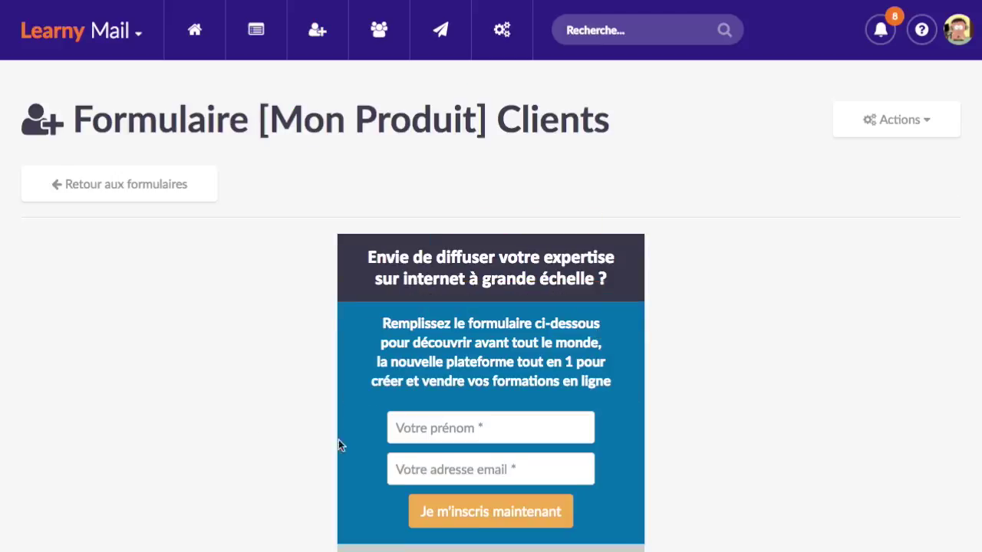
pyautogui.scroll(-1, 284, 321)
pyautogui.scroll(-1, 284, 323)
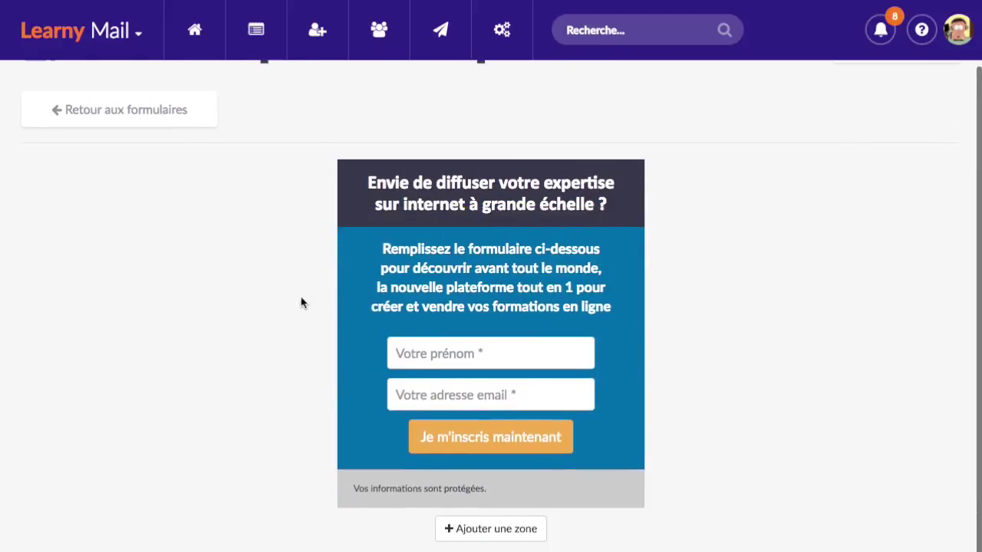
pyautogui.scroll(2, 288, 376)
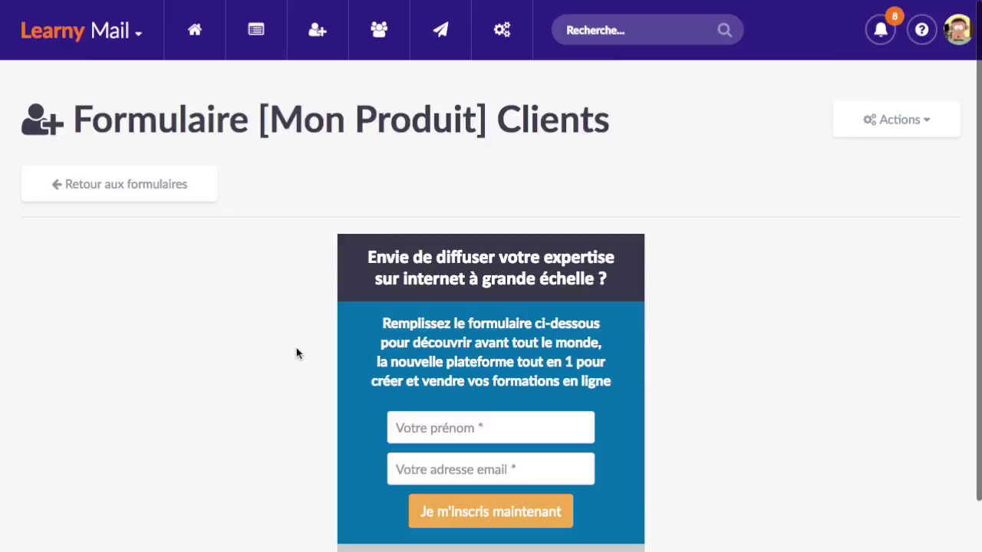
pyautogui.click(107, 31)
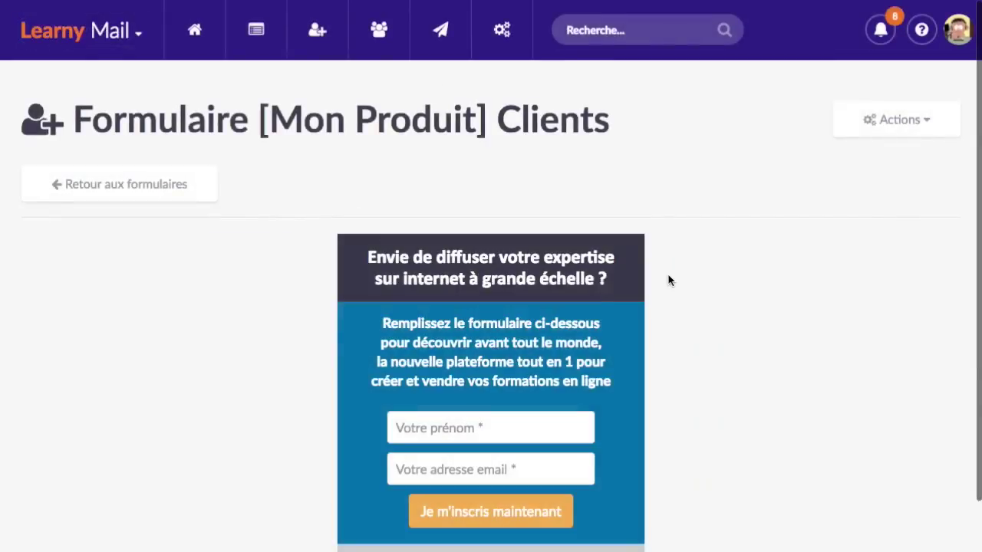
pyautogui.scroll(-2, 345, 321)
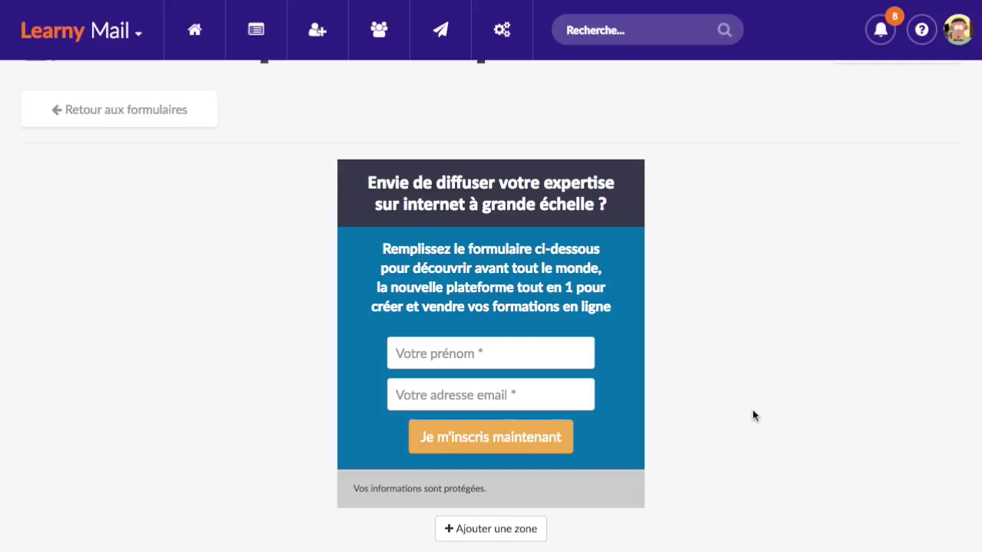
pyautogui.scroll(2, 752, 411)
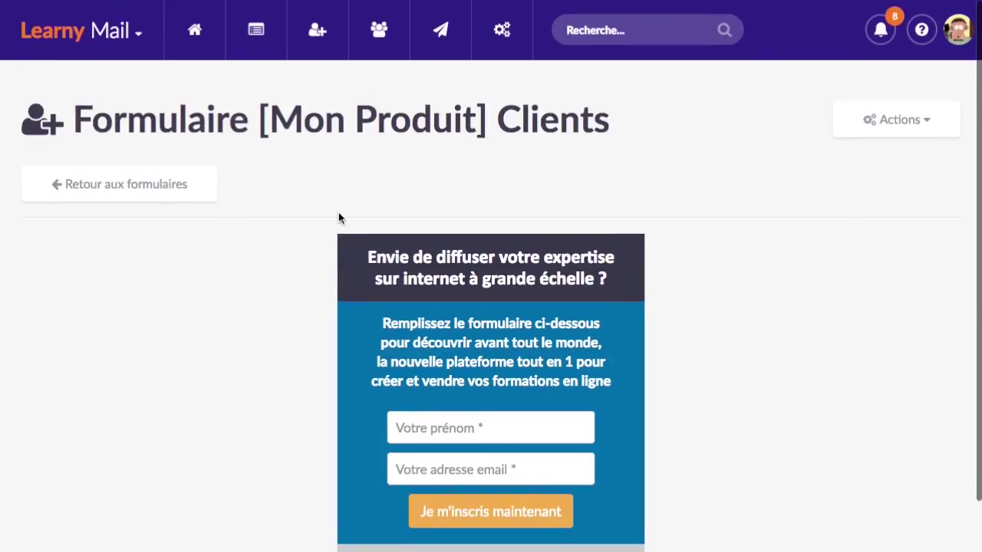
# Open the form's settings and add [Formation Learnybox] Prospects to the sequences that new signups are enrolled in.
pyautogui.click(890, 121)
pyautogui.click(888, 152)
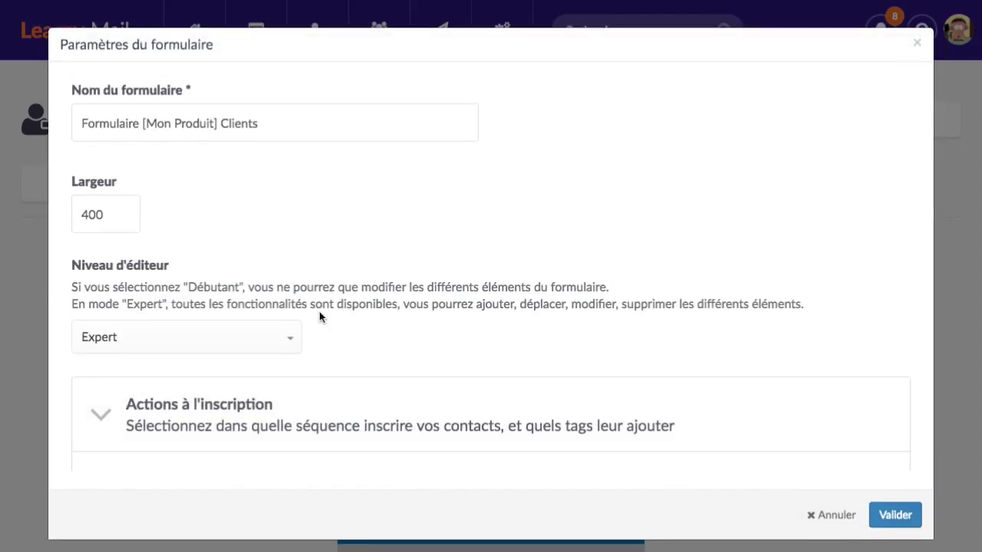
pyautogui.scroll(-5, 349, 297)
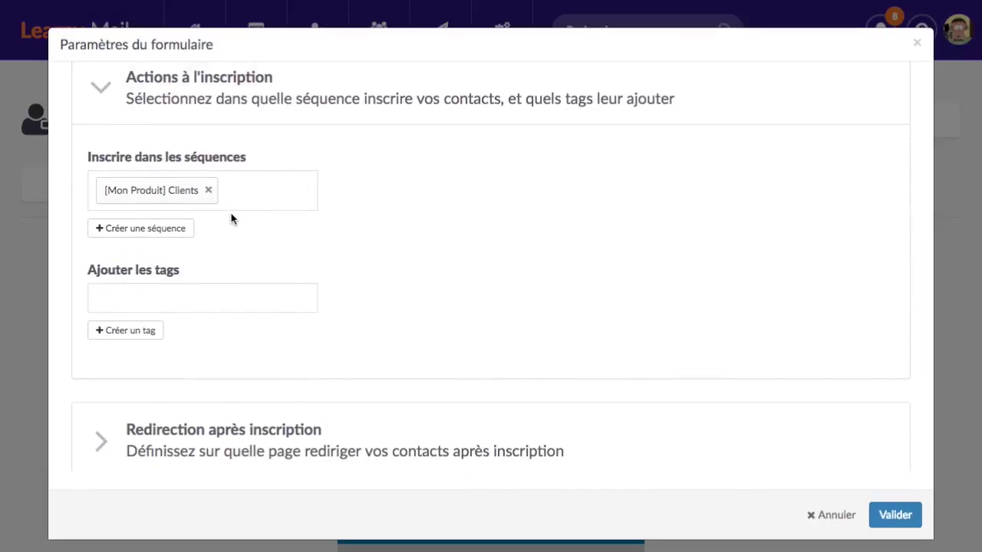
pyautogui.click(244, 194)
pyautogui.click(257, 301)
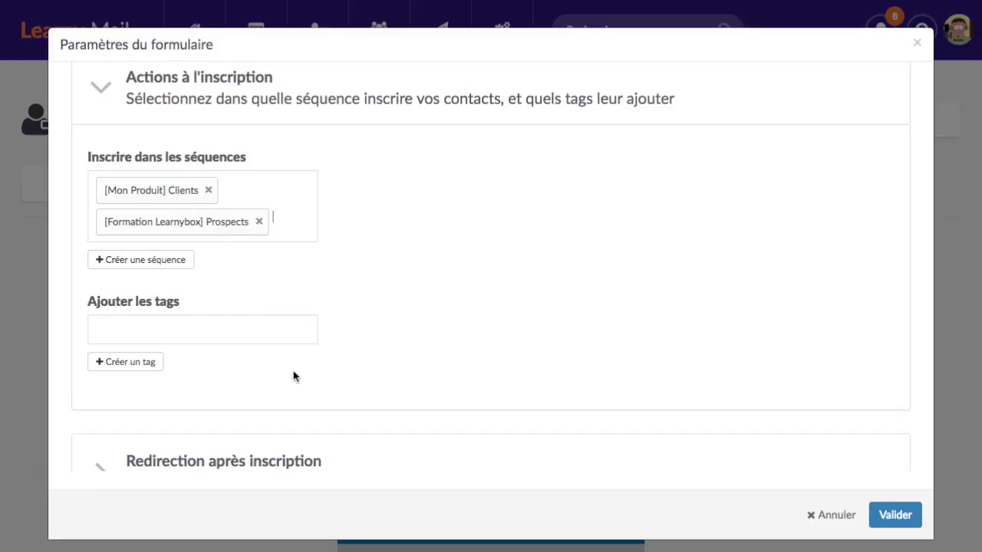
# Examine the form's redirection settings for new signups and for contacts who are already subscribed.
pyautogui.scroll(-3, 294, 375)
pyautogui.scroll(-2, 299, 377)
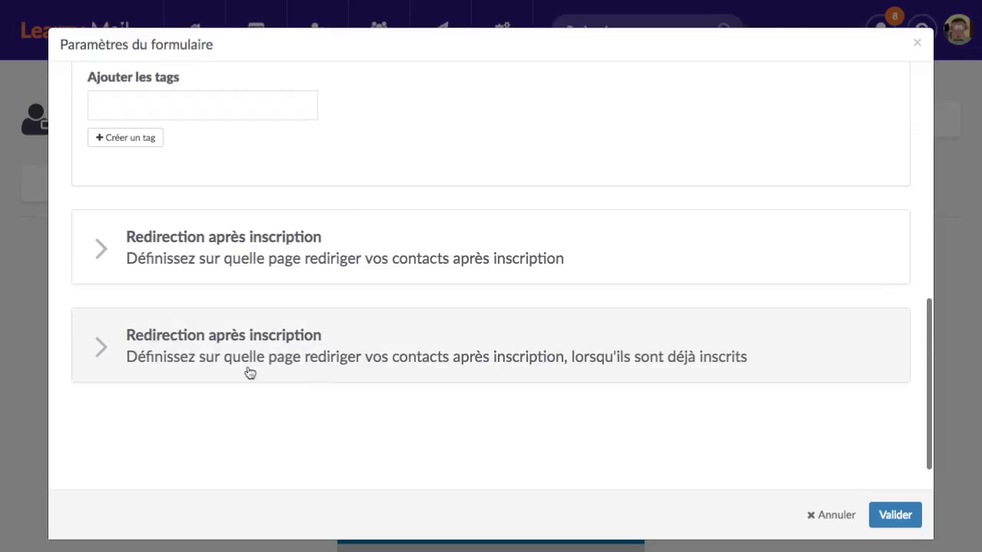
pyautogui.click(287, 253)
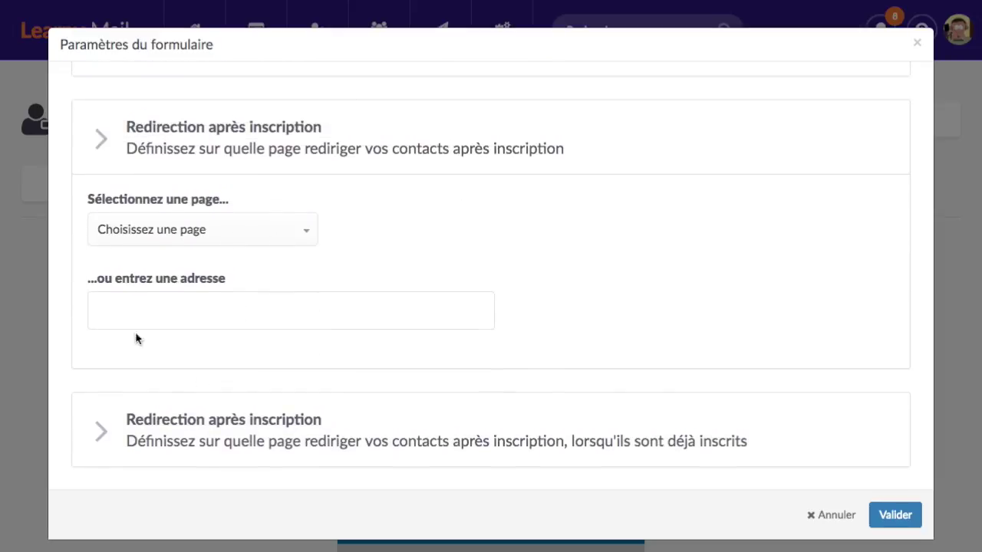
pyautogui.scroll(-2, 334, 242)
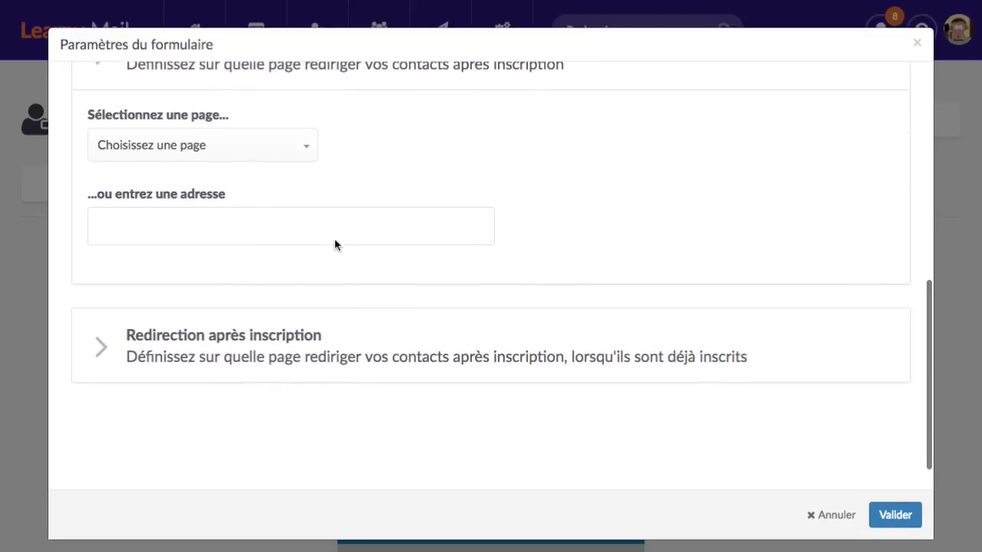
pyautogui.click(293, 353)
pyautogui.scroll(2, 287, 354)
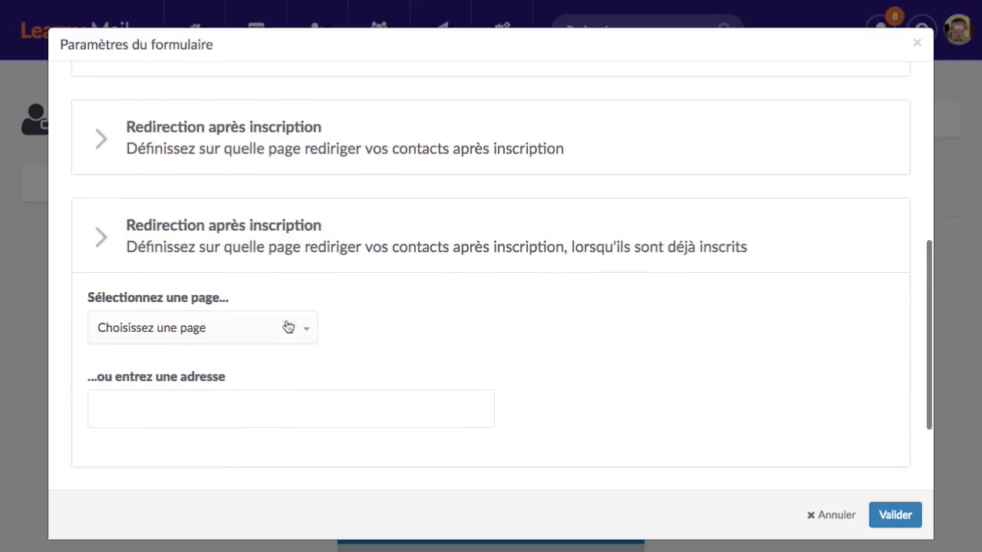
pyautogui.scroll(1, 276, 304)
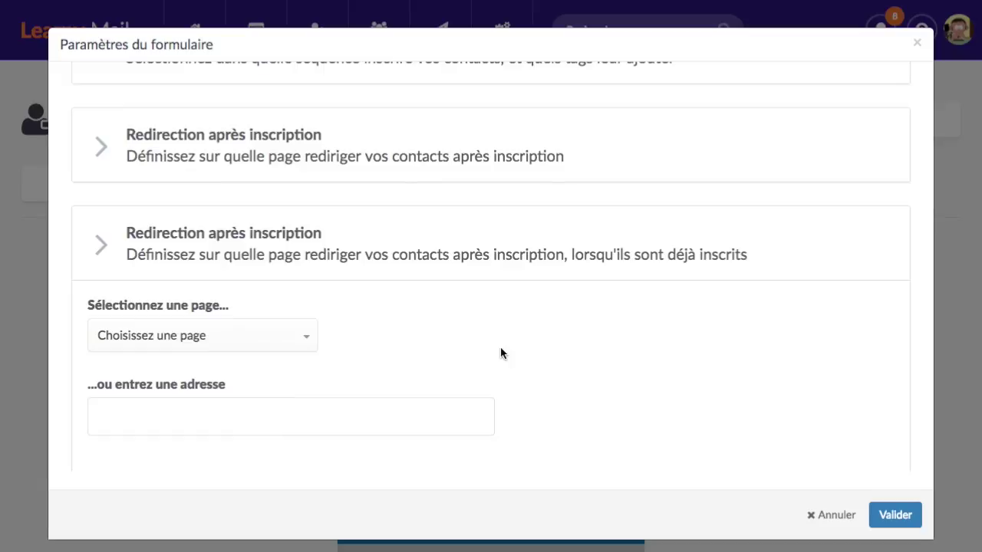
# Set the page that contacts are redirected to after signing up to 2ème vidéo gratuite.
pyautogui.click(350, 177)
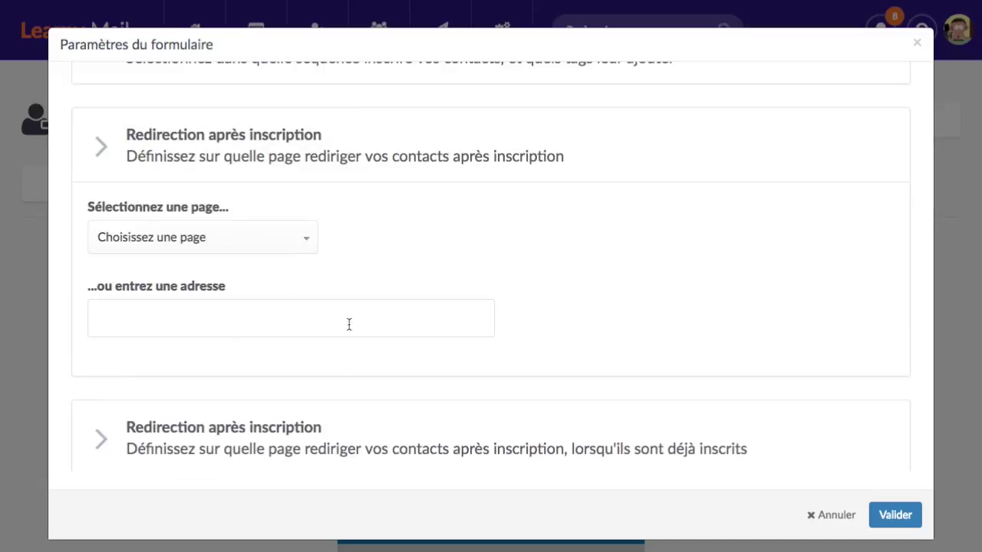
pyautogui.click(237, 238)
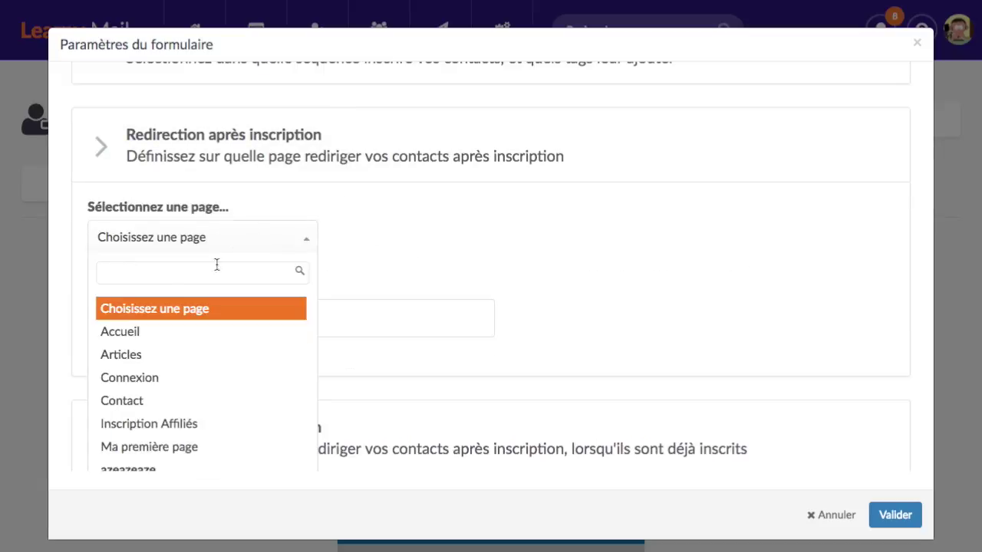
pyautogui.scroll(-3, 259, 423)
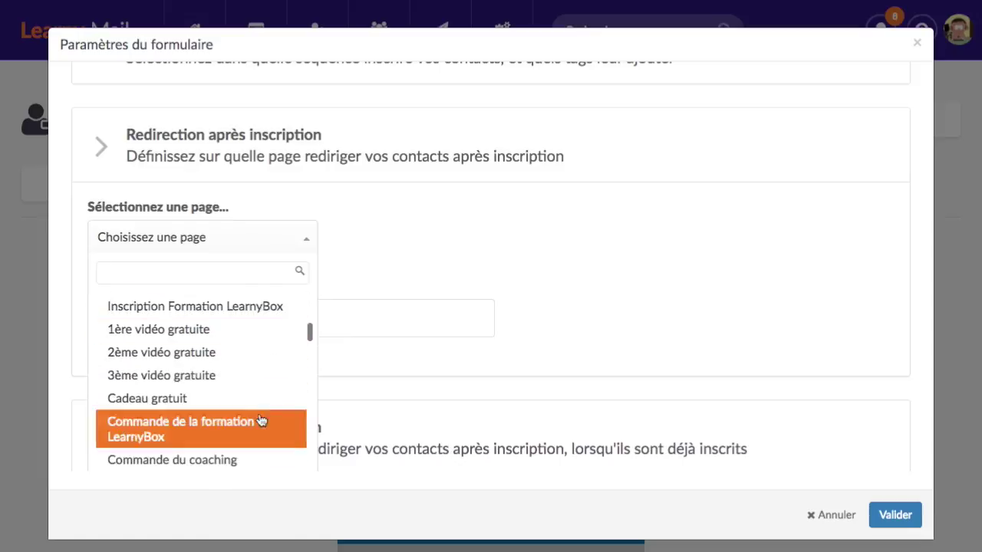
pyautogui.click(254, 352)
# Look through the redirection page choices for contacts who are already subscribed, and close the form settings without saving.
pyautogui.scroll(-2, 439, 244)
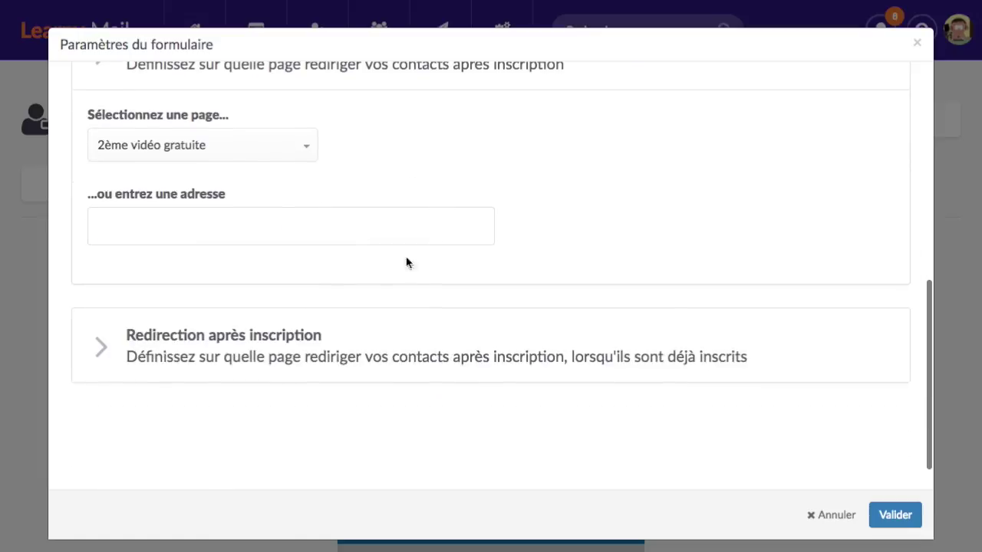
pyautogui.click(291, 356)
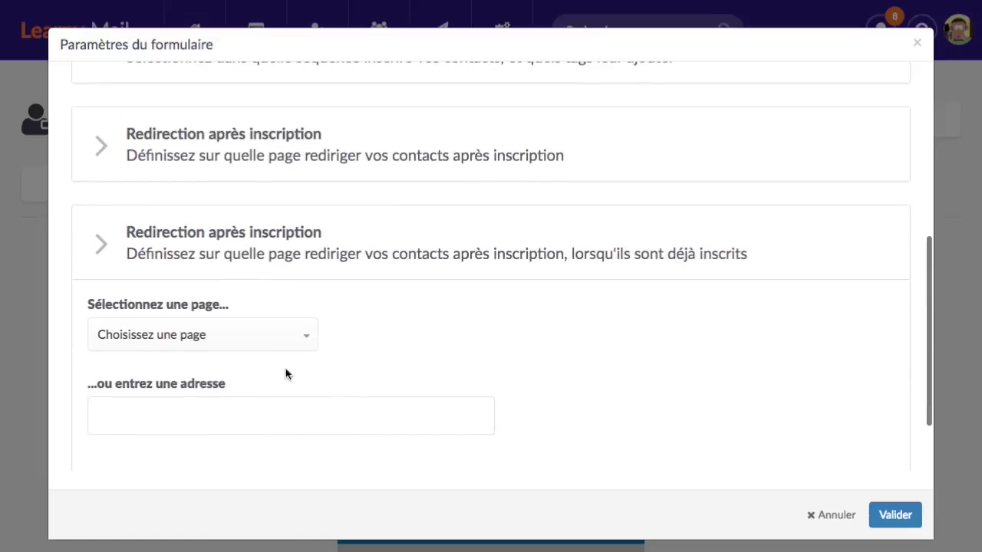
pyautogui.click(263, 340)
pyautogui.scroll(-3, 245, 430)
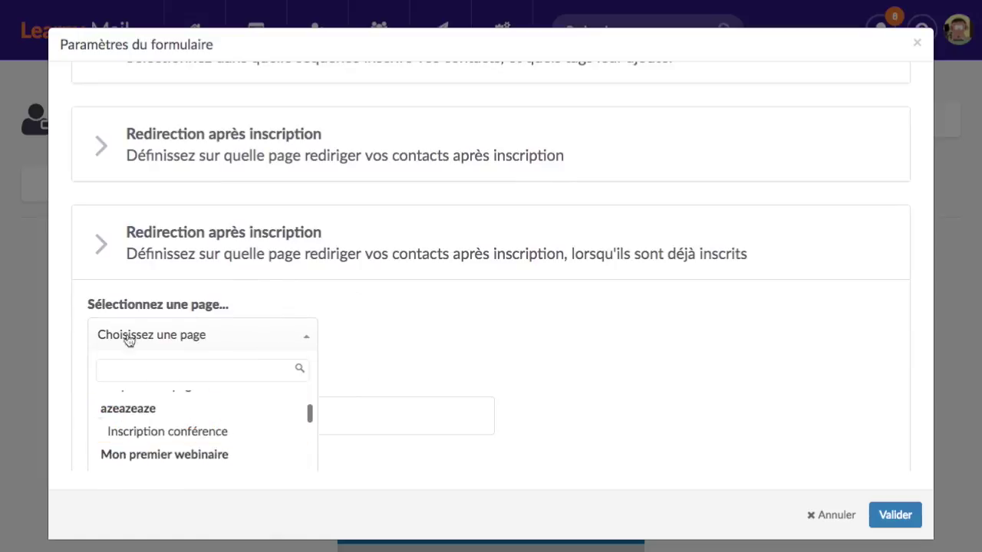
pyautogui.click(465, 325)
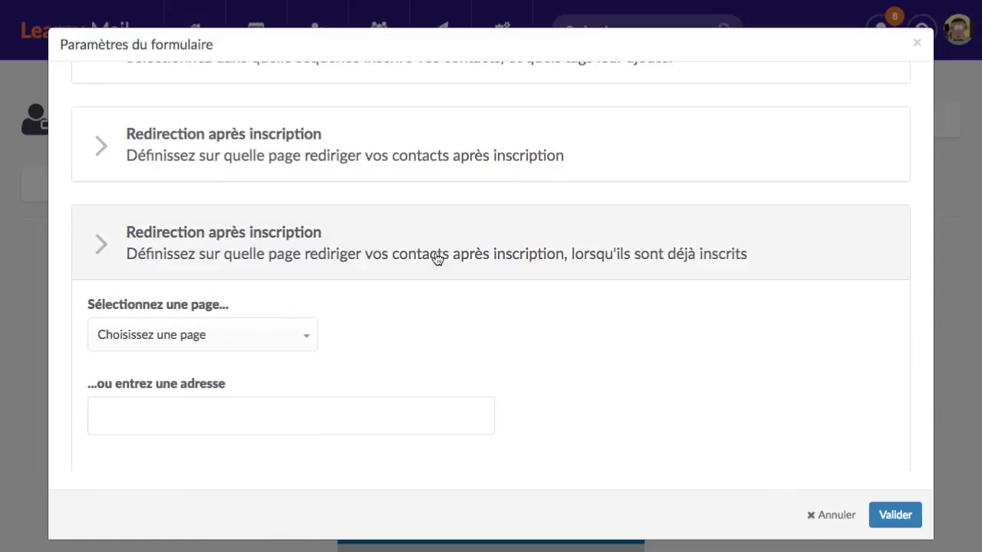
pyautogui.click(829, 515)
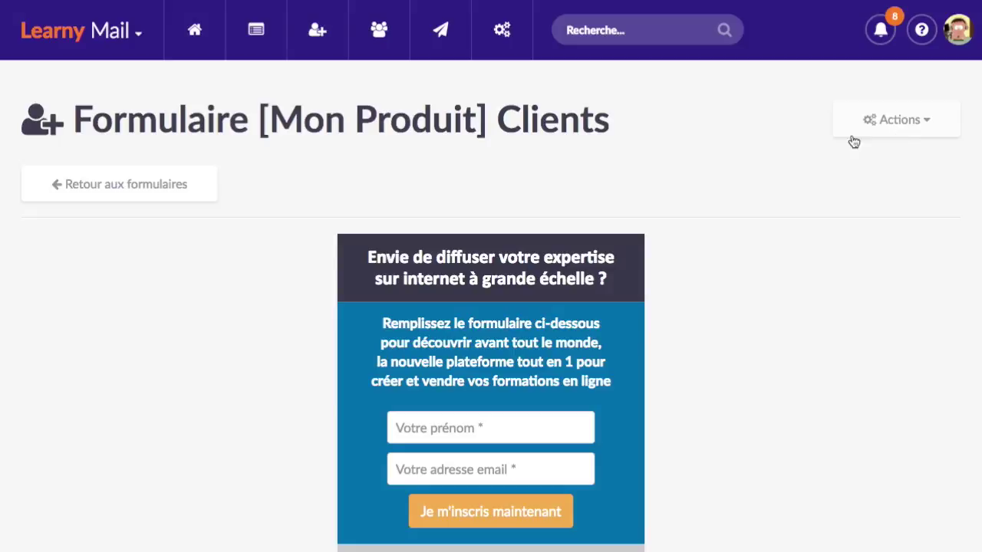
# Return to the forms list, switch to the Tunnels de vente module and start a new page in the Formation LearnyBox funnel.
pyautogui.click(157, 189)
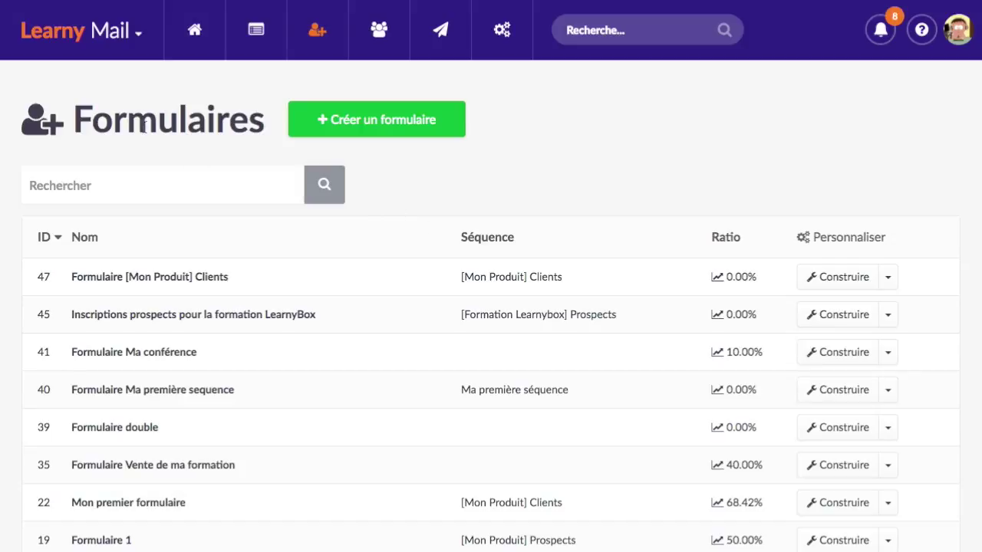
pyautogui.click(94, 31)
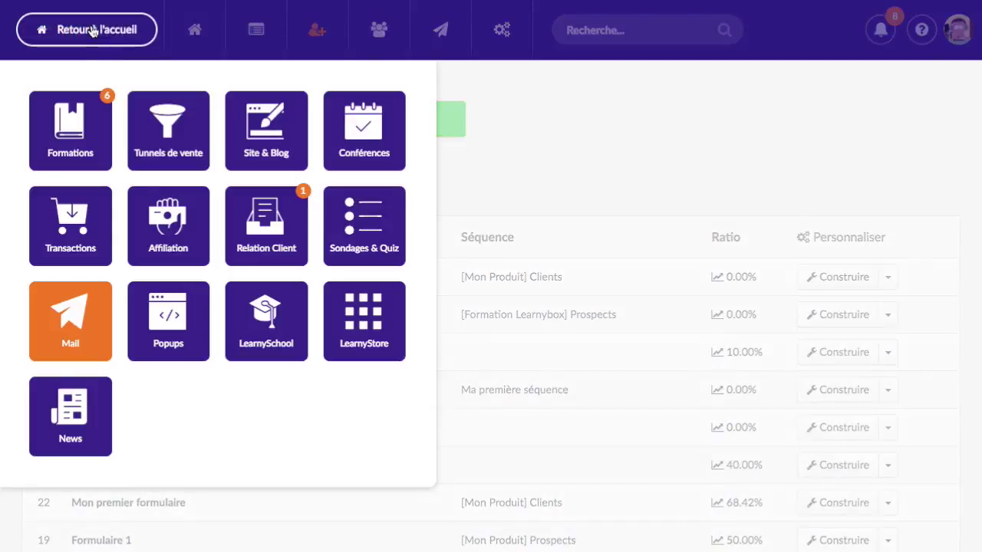
pyautogui.click(170, 134)
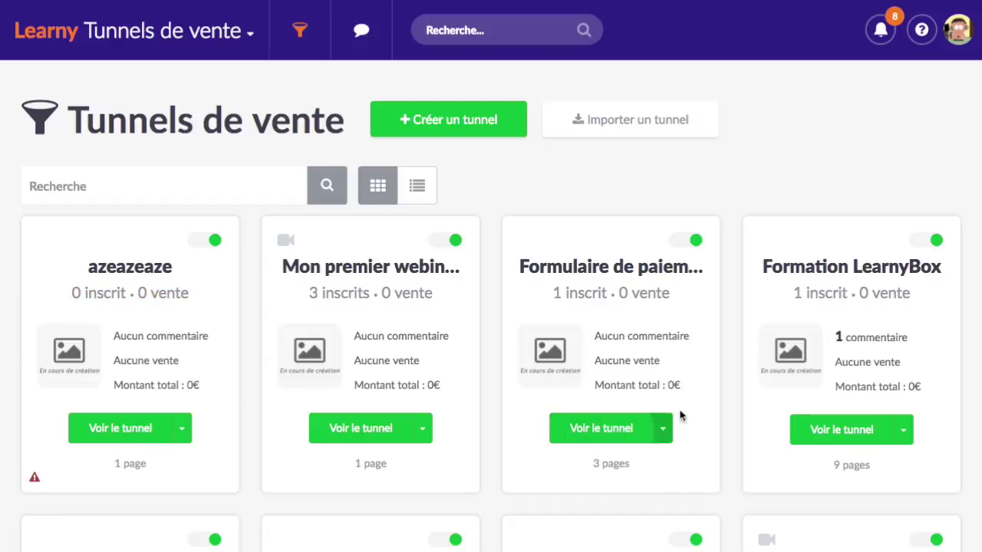
pyautogui.scroll(-1, 767, 418)
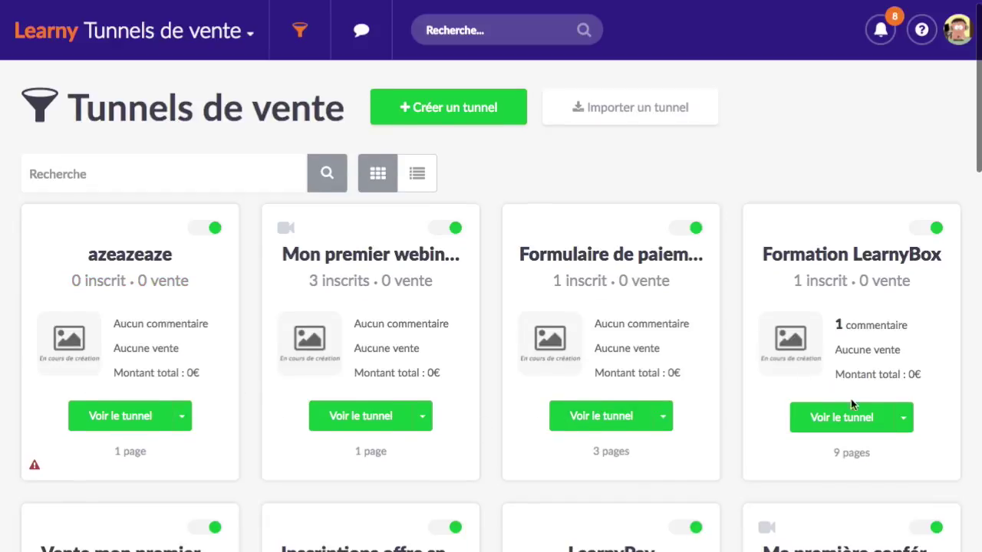
pyautogui.click(826, 357)
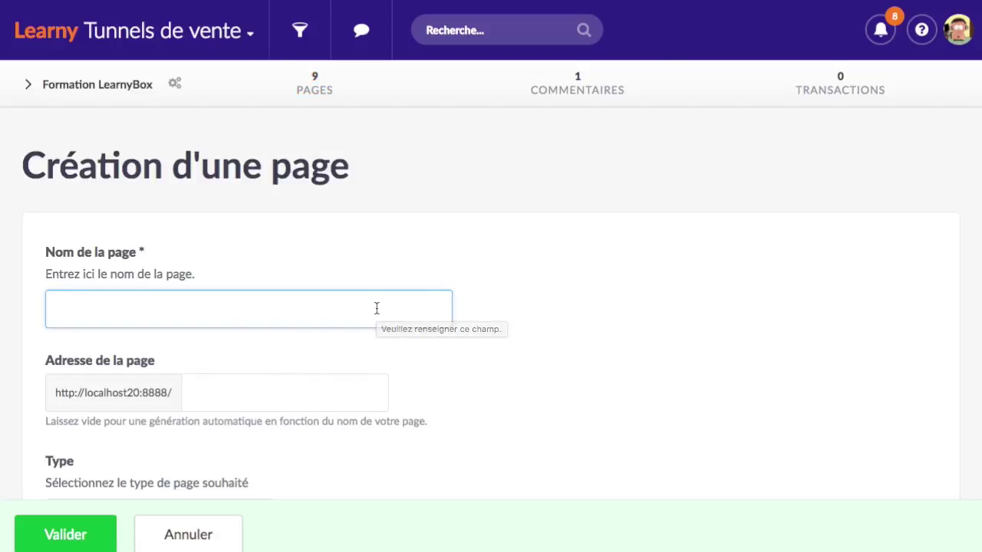
# Create the page Exemple de page de capture with the black-and-white mountain capture page theme.
pyautogui.write('Exemple de page')
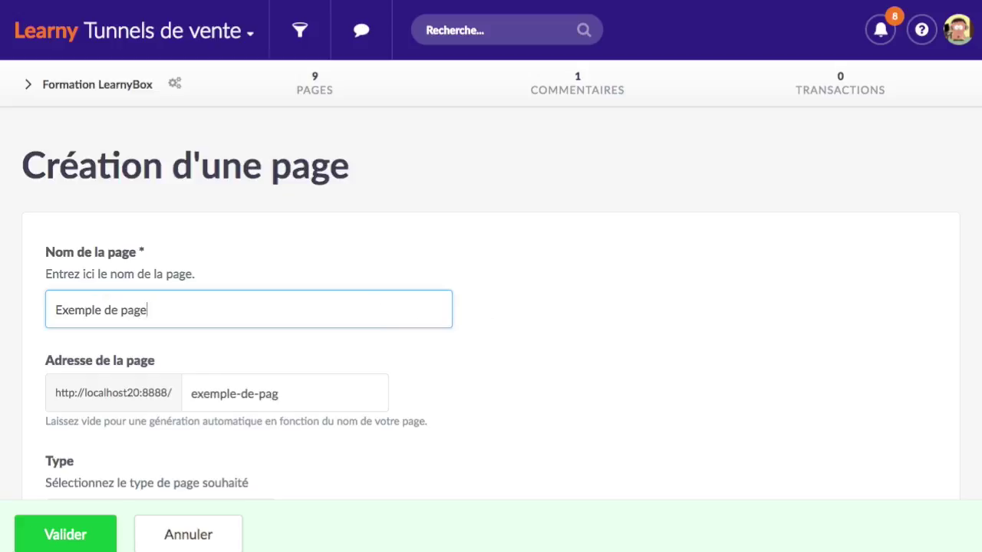
pyautogui.write(' de capture')
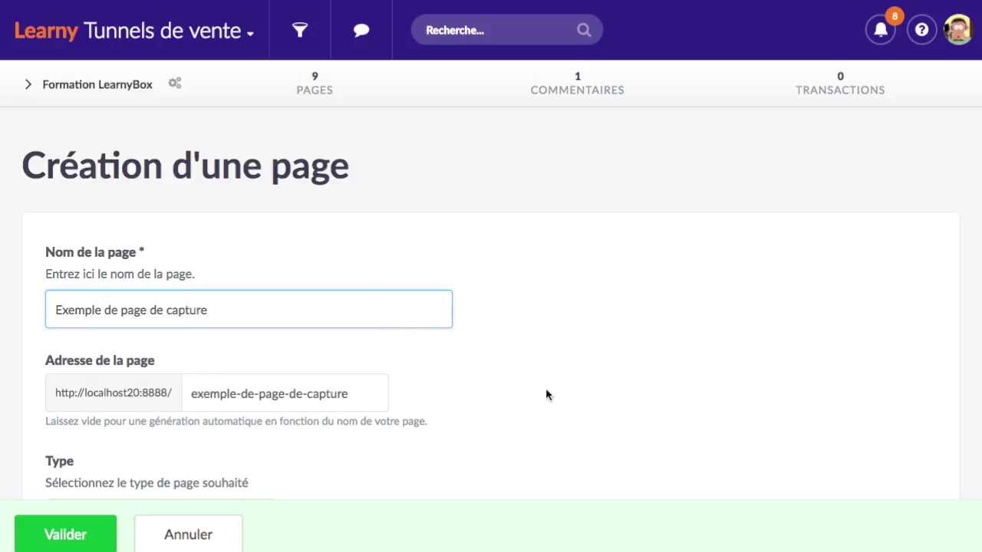
pyautogui.scroll(-10, 548, 395)
pyautogui.scroll(2, 344, 330)
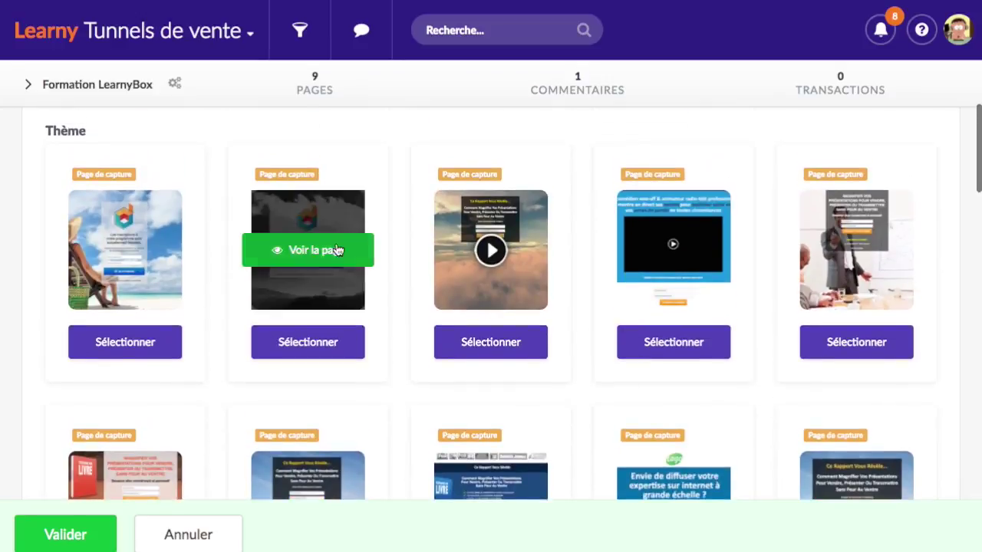
pyautogui.click(327, 343)
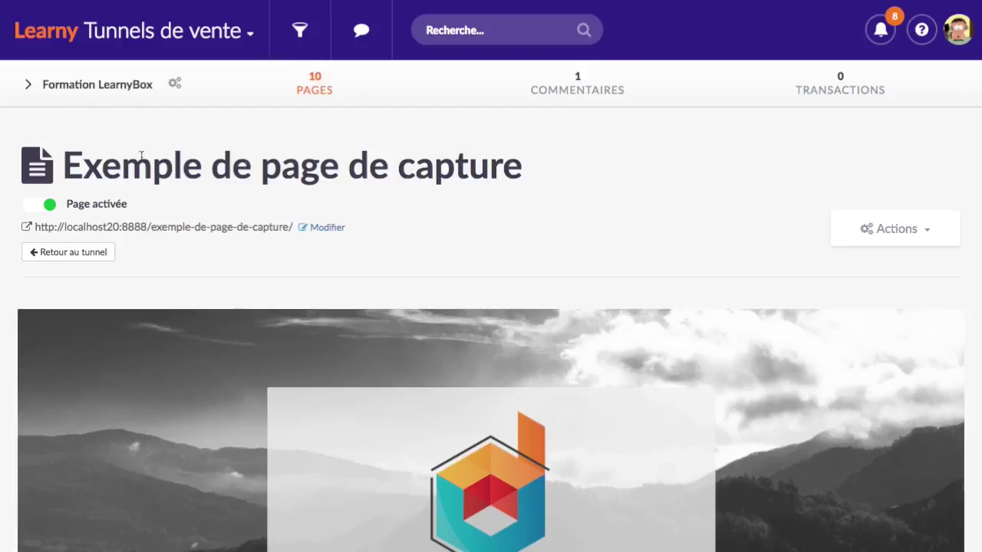
# Open the unconfigured capture form element below the page's introductory text for editing.
pyautogui.scroll(-5, 561, 270)
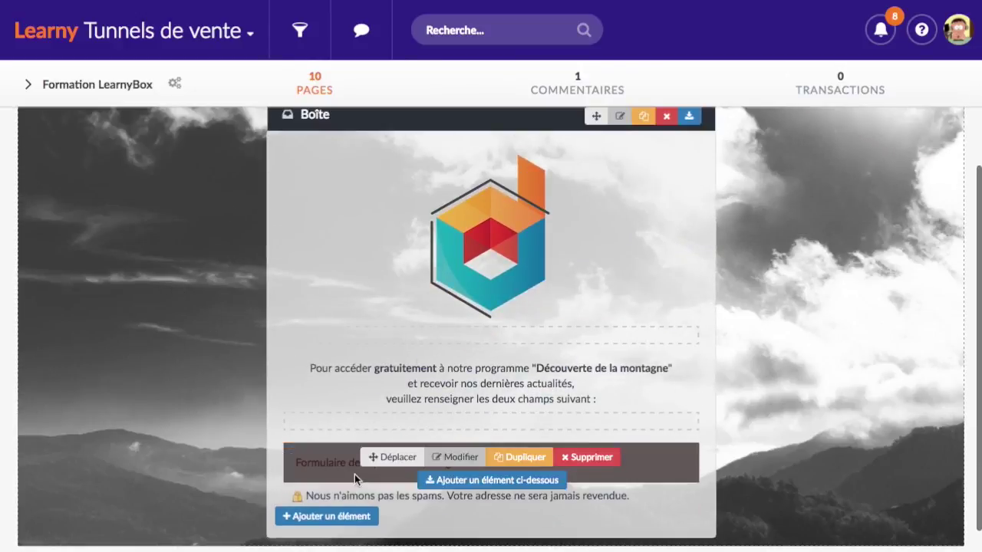
pyautogui.scroll(-2, 238, 361)
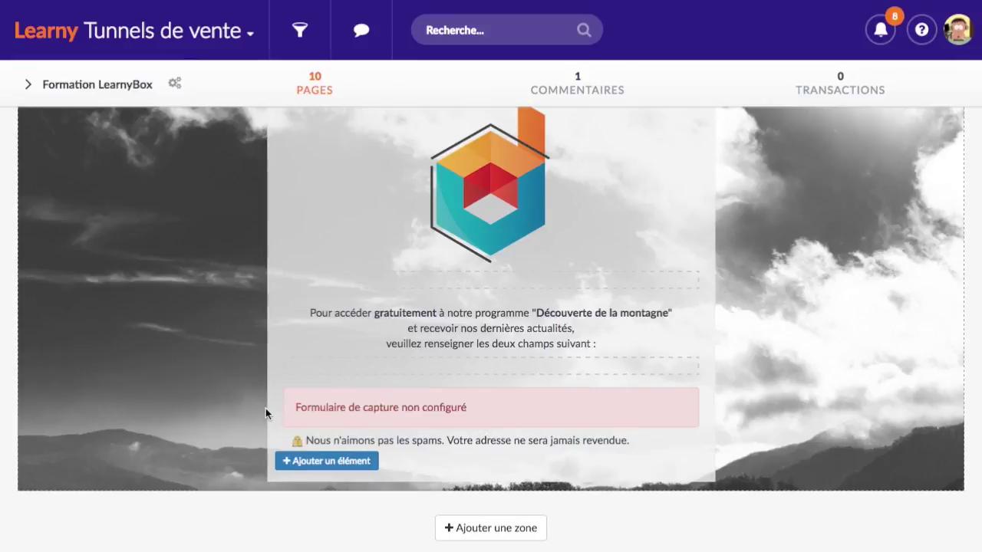
pyautogui.moveTo(335, 406)
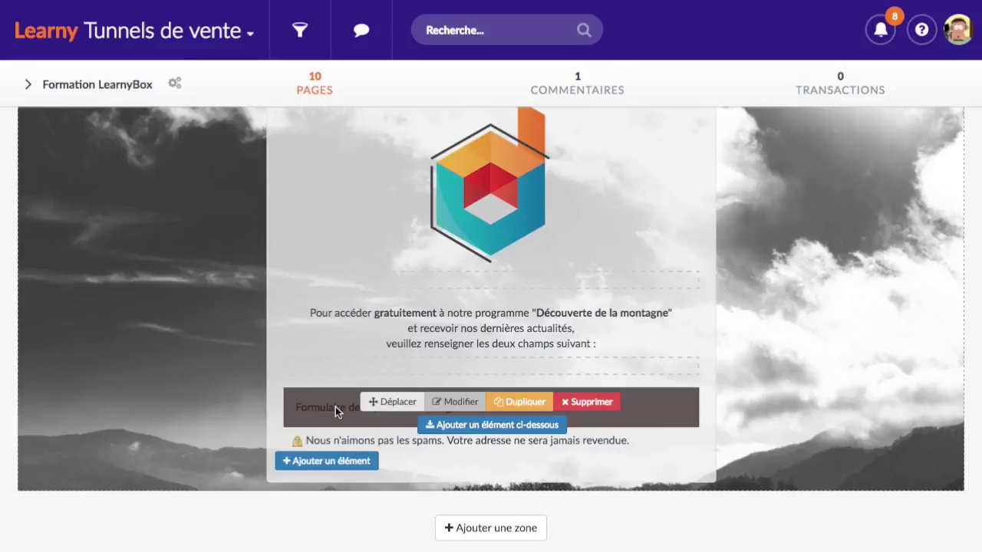
pyautogui.click(452, 403)
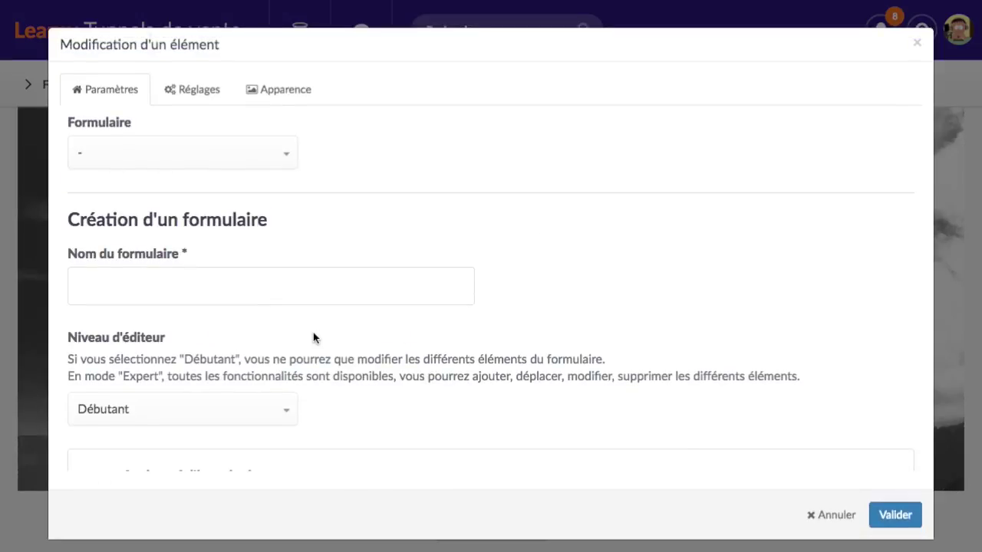
# Look through the existing forms that can be assigned to the capture form element.
pyautogui.click(267, 159)
pyautogui.scroll(-2, 241, 263)
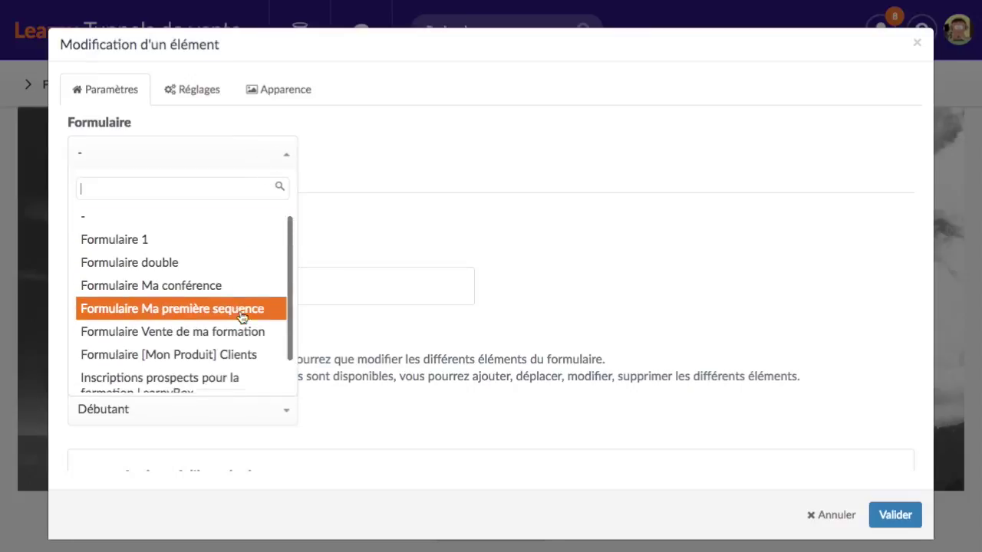
pyautogui.scroll(2, 227, 279)
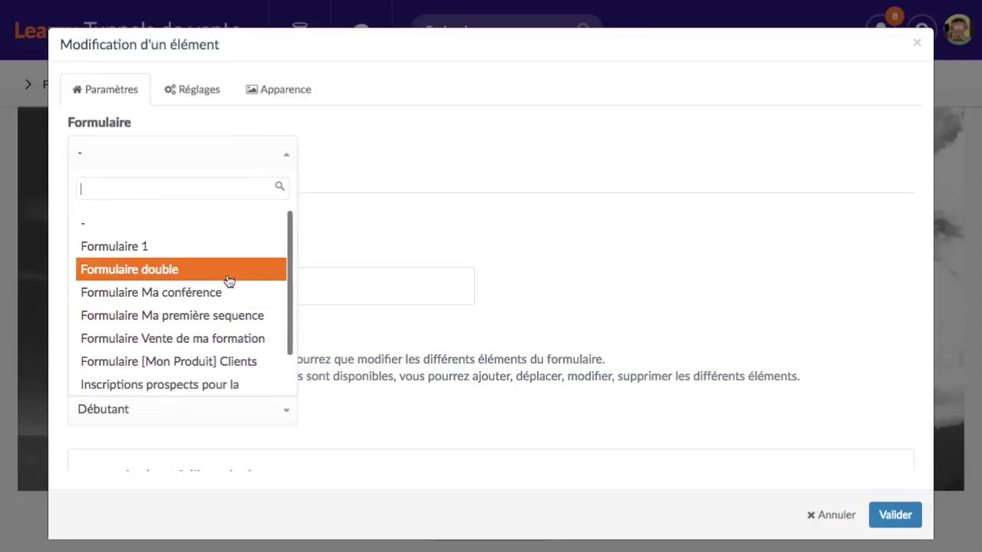
pyautogui.scroll(-2, 244, 277)
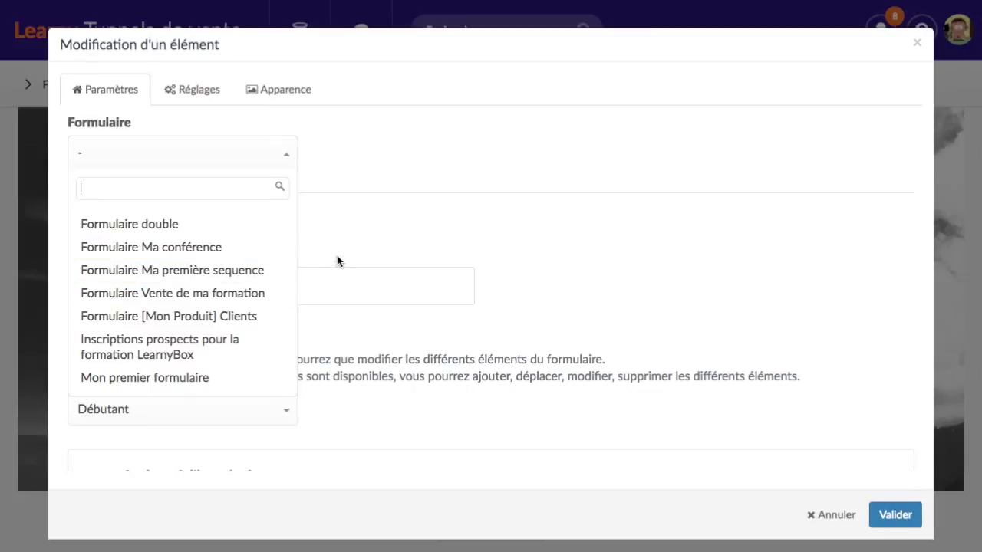
pyautogui.click(357, 227)
# Name the new form Inscription séquence prospect and enrol its signups in the [Formation Learnybox] Prospects sequence.
pyautogui.scroll(-2, 359, 220)
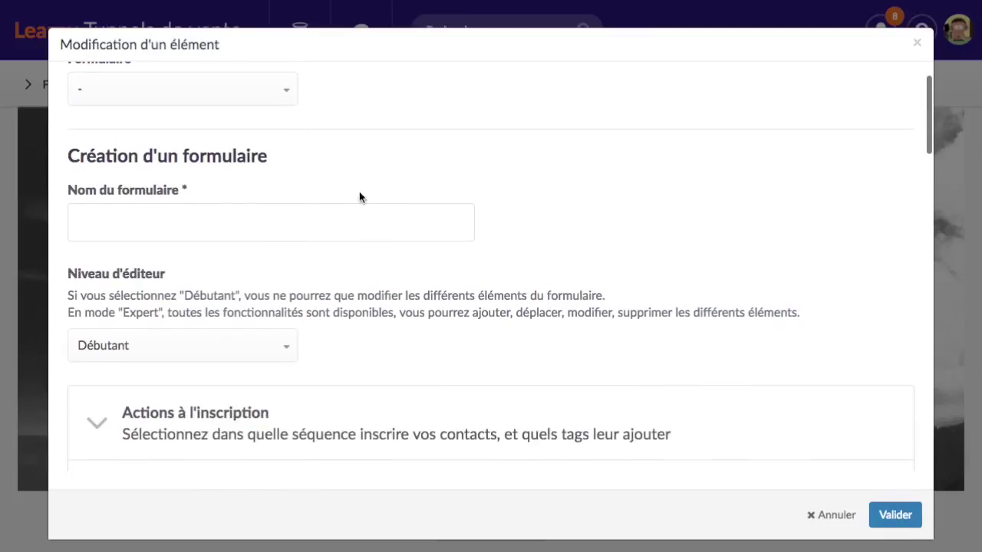
pyautogui.click(271, 224)
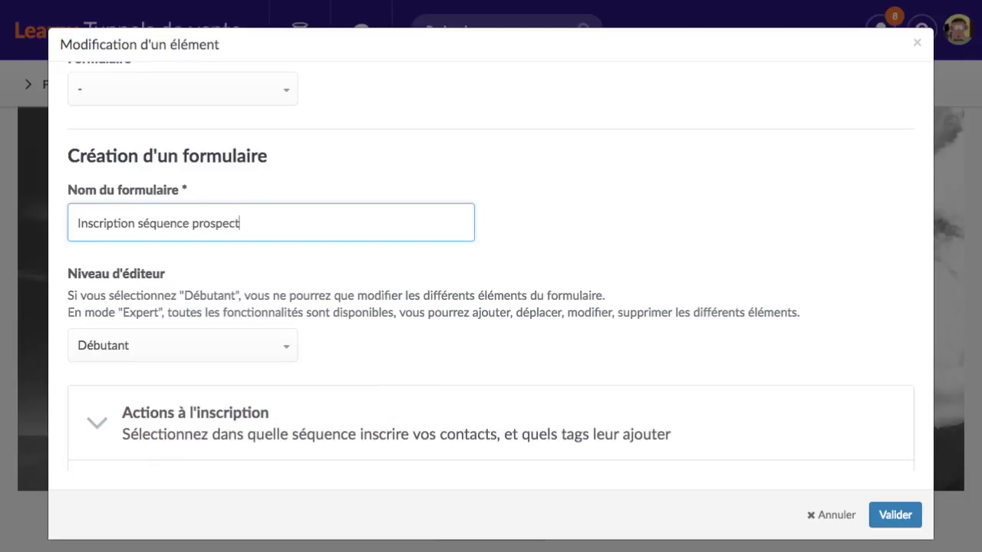
pyautogui.scroll(-5, 438, 294)
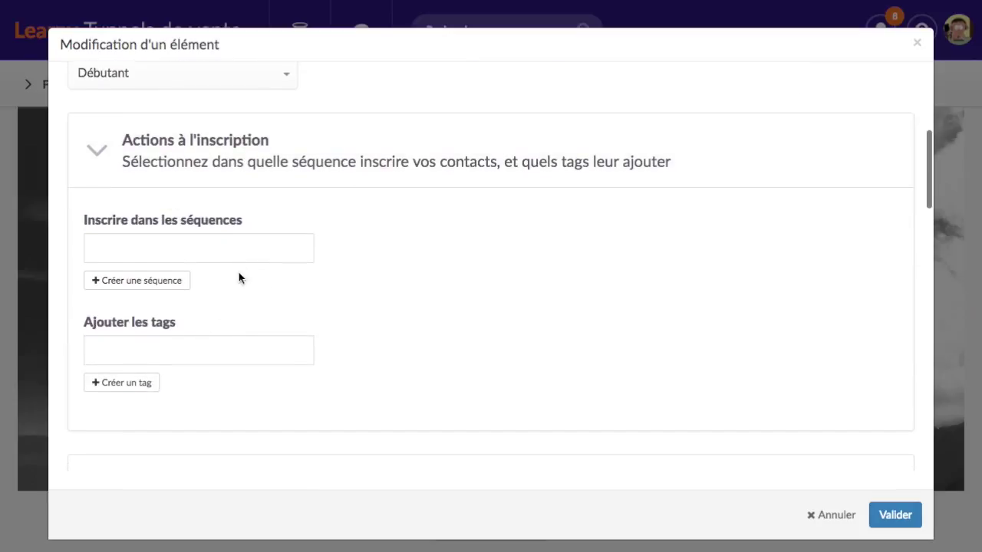
pyautogui.click(251, 254)
pyautogui.scroll(-1, 300, 346)
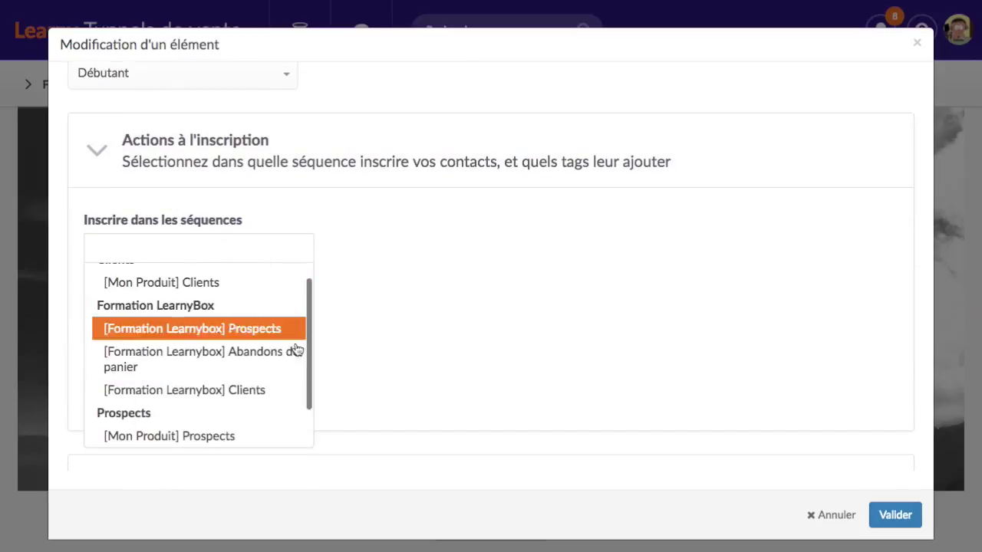
pyautogui.click(243, 329)
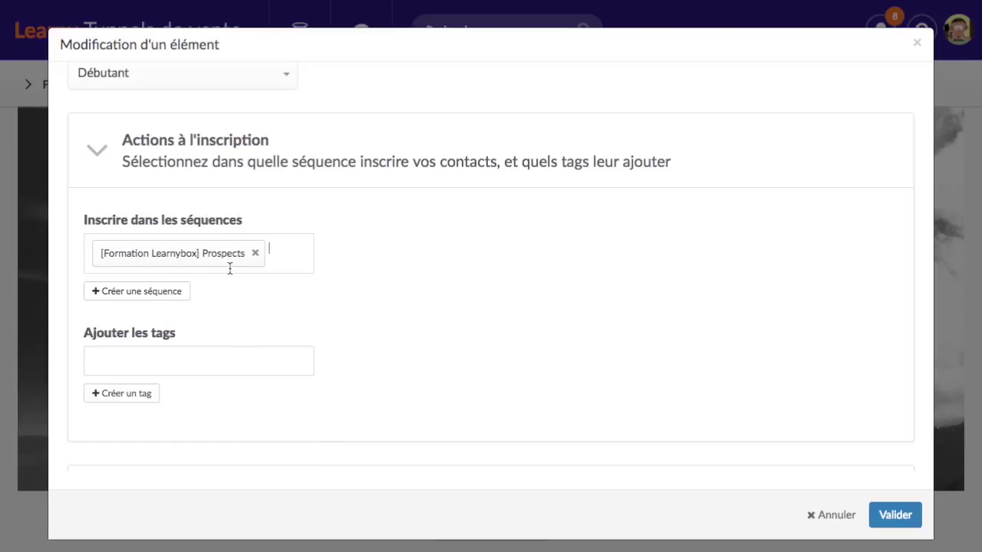
# Look through the tags that can be added to contacts when they sign up.
pyautogui.scroll(-2, 227, 276)
pyautogui.scroll(-1, 184, 323)
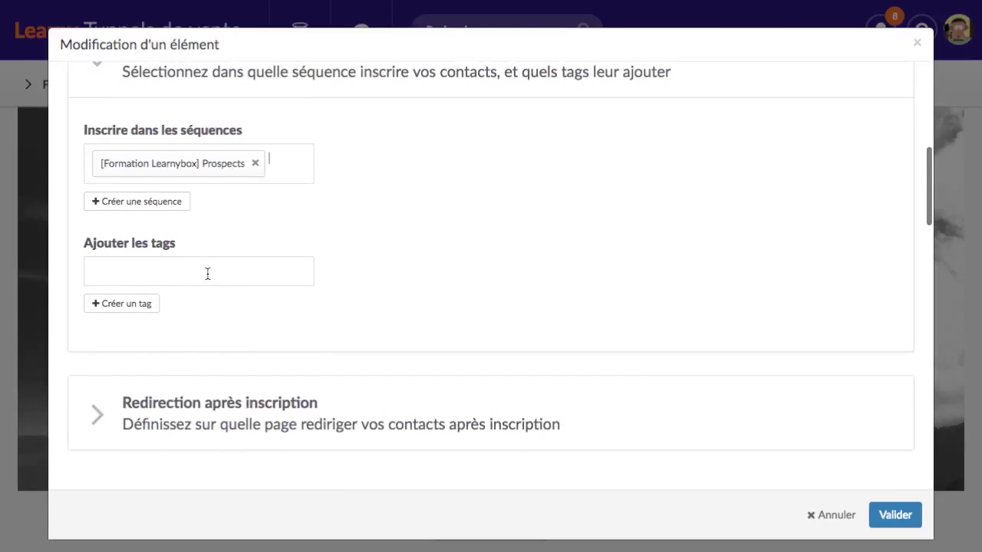
pyautogui.click(233, 268)
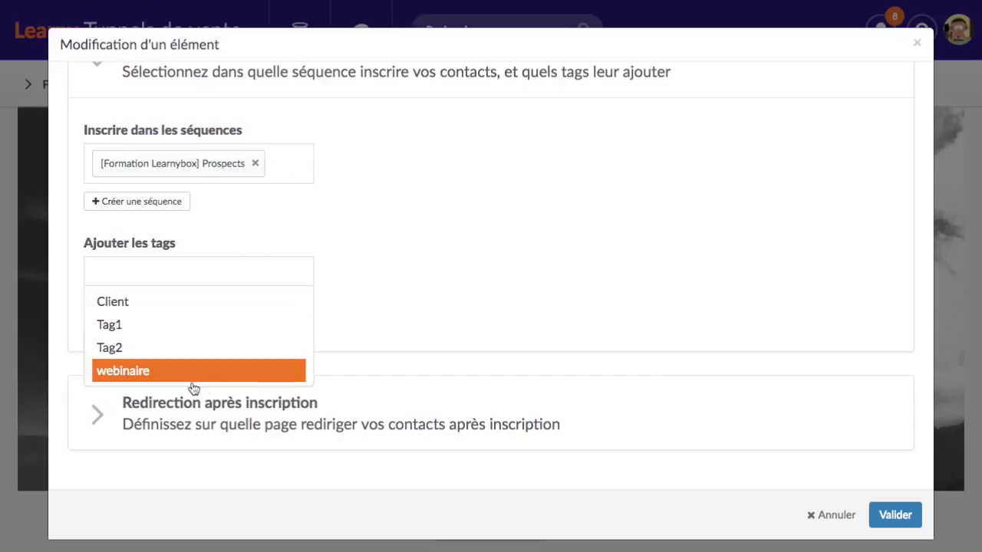
pyautogui.click(344, 285)
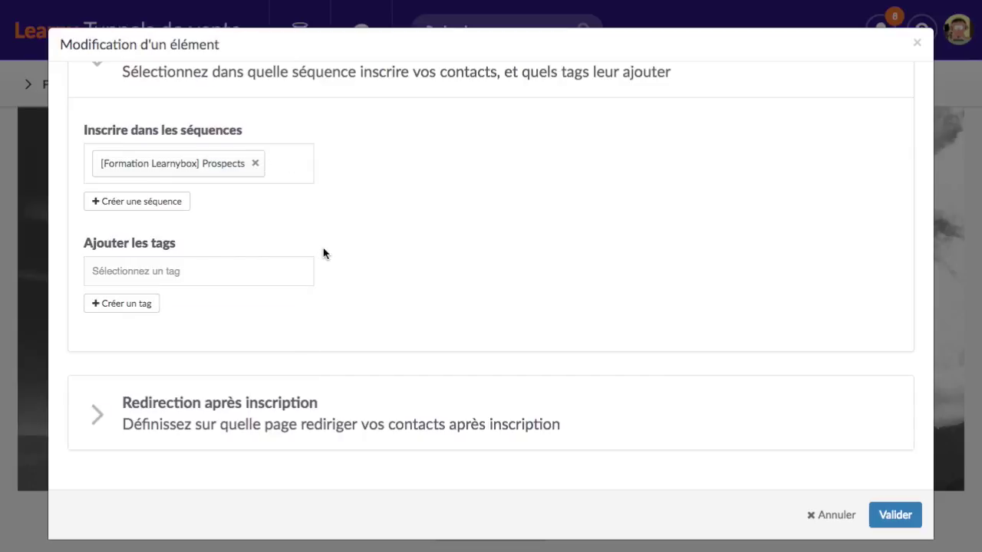
# Set the new form's redirection page after signup to 1ère vidéo gratuite from the Formation LearnyBox funnel.
pyautogui.scroll(-5, 342, 253)
pyautogui.click(263, 215)
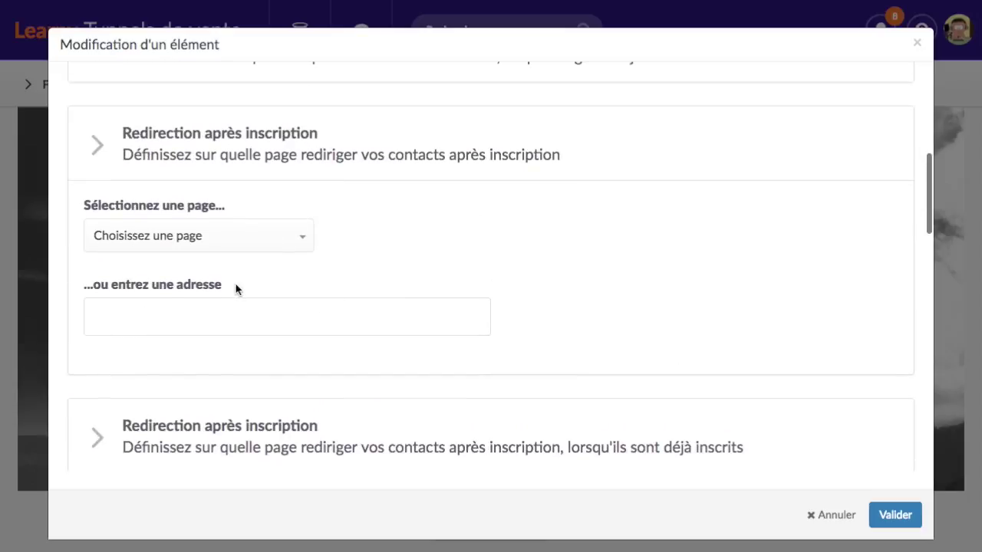
pyautogui.click(259, 244)
pyautogui.scroll(-5, 230, 361)
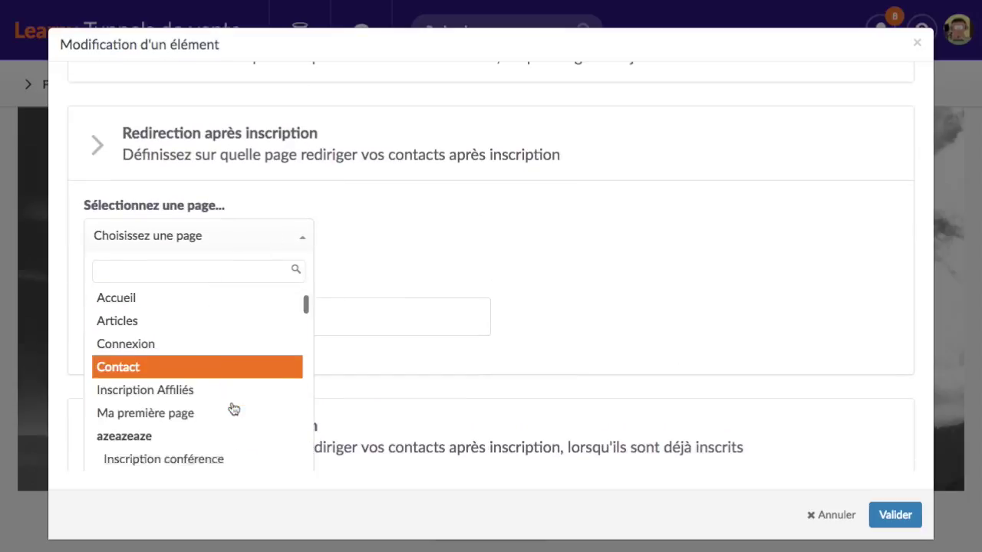
pyautogui.scroll(-1, 230, 416)
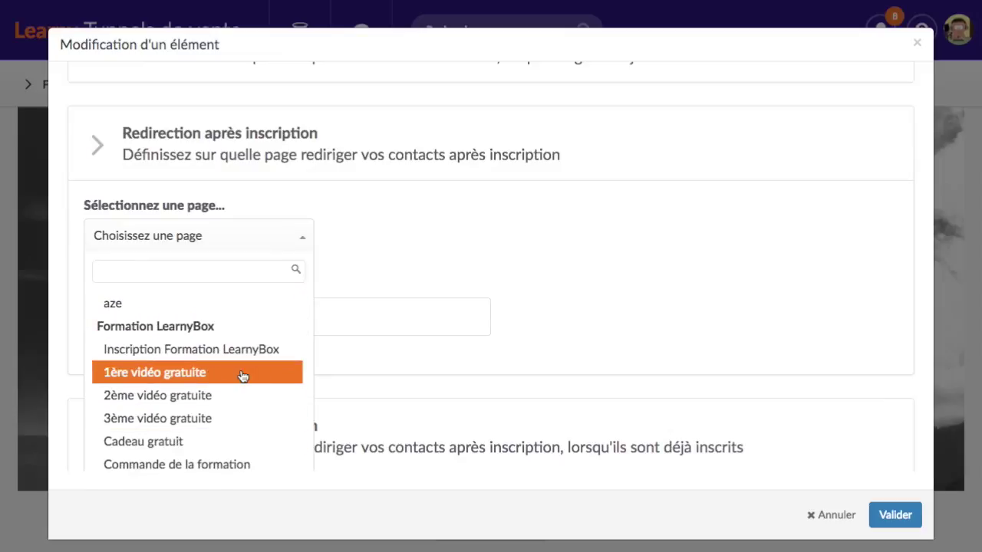
pyautogui.click(241, 373)
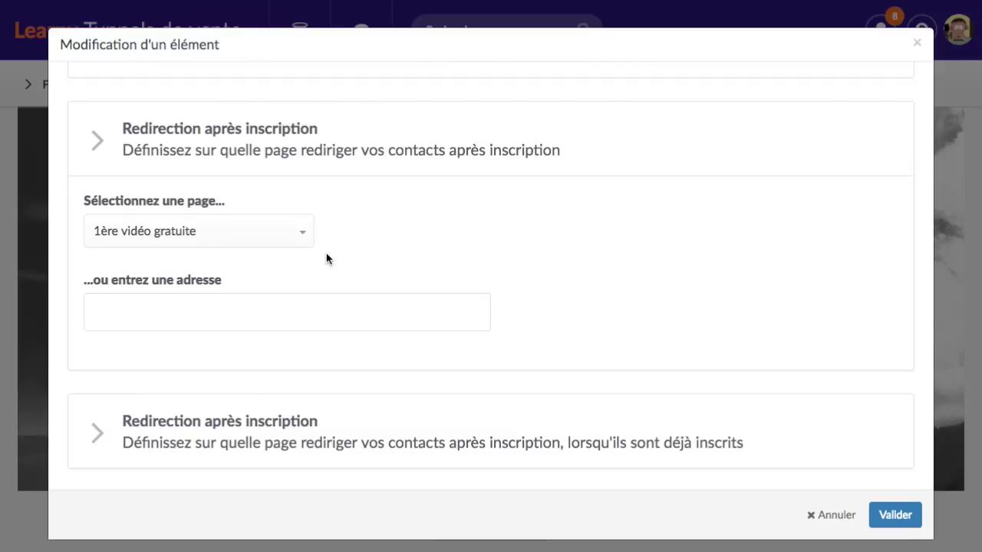
# Look through the redirection options and selectable pages for contacts who are already registered.
pyautogui.scroll(-4, 327, 260)
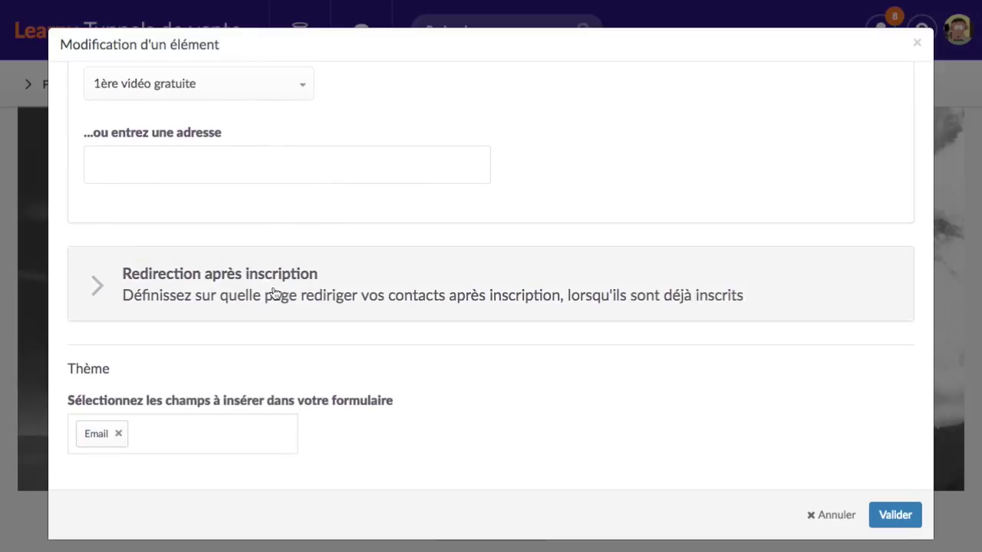
pyautogui.click(274, 293)
pyautogui.scroll(2, 214, 281)
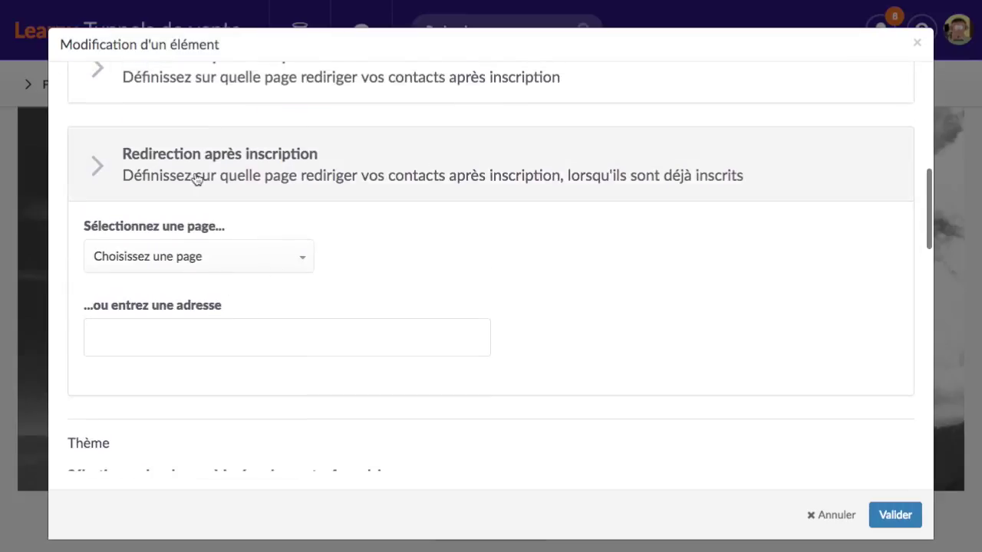
pyautogui.click(256, 280)
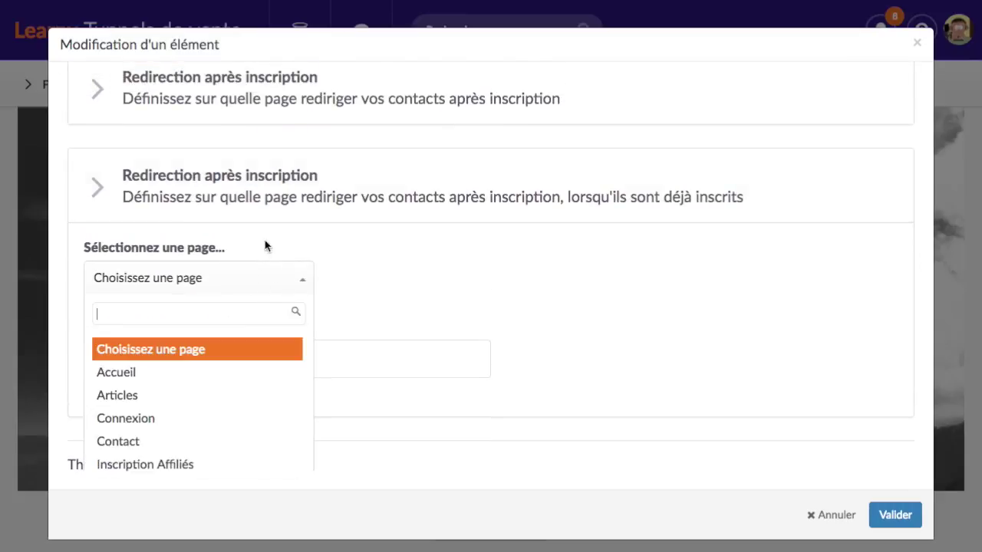
pyautogui.click(368, 285)
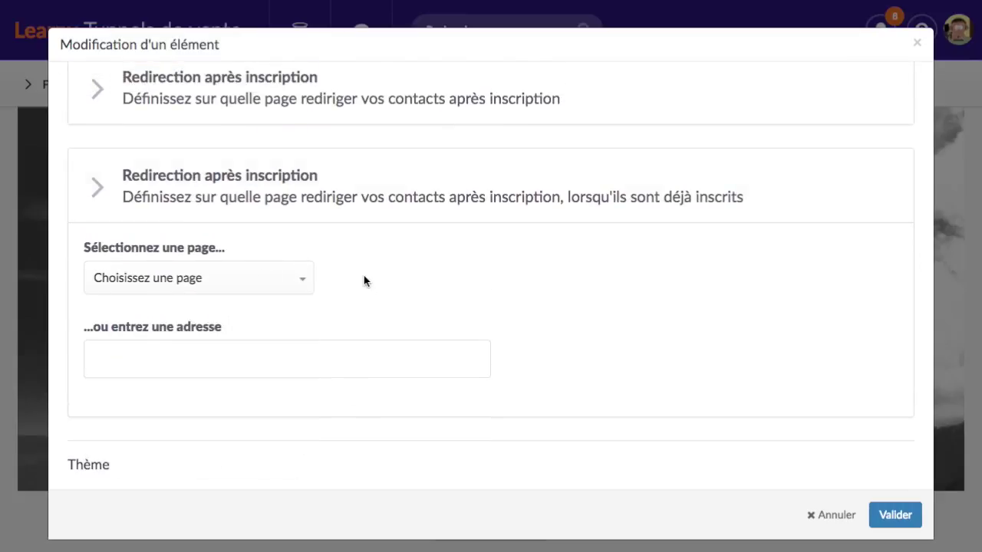
# Add the Prénom field to the signup form alongside Email and check which other fields can be inserted.
pyautogui.scroll(-5, 364, 281)
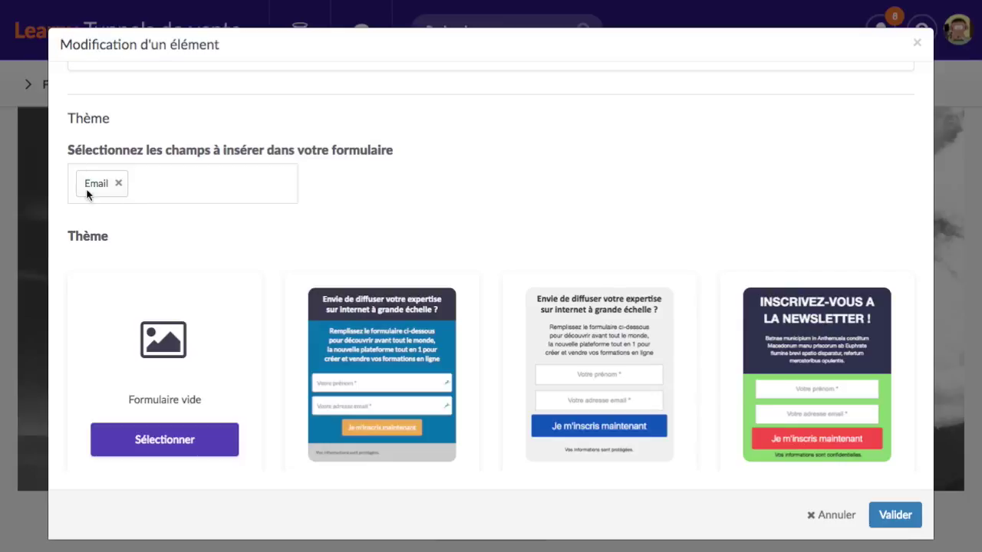
pyautogui.click(166, 186)
pyautogui.click(135, 221)
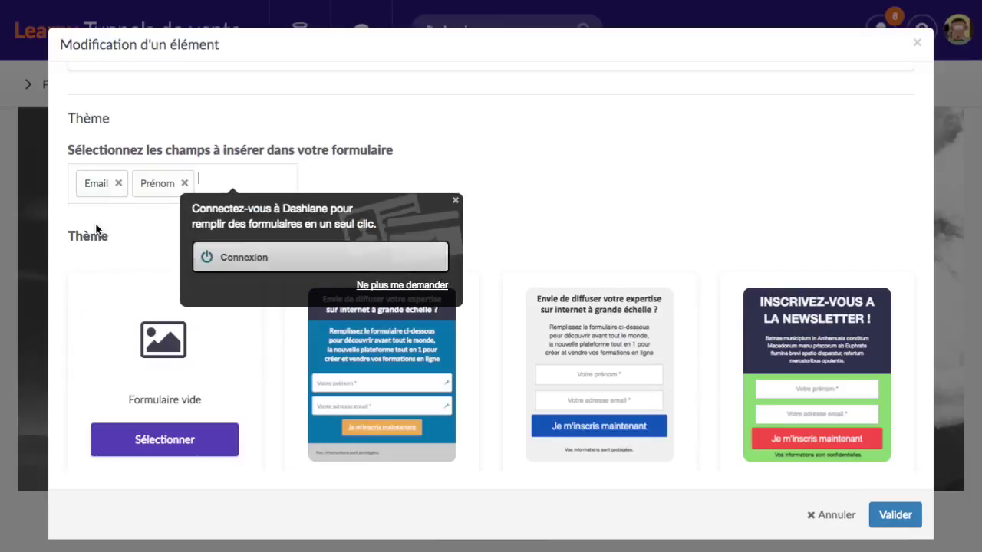
pyautogui.click(455, 200)
pyautogui.click(218, 184)
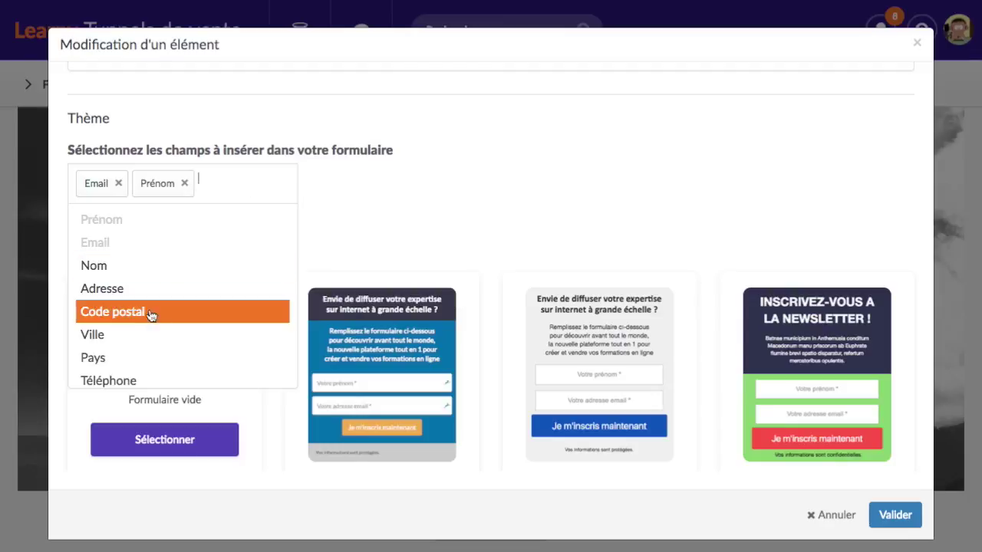
pyautogui.scroll(-1, 177, 307)
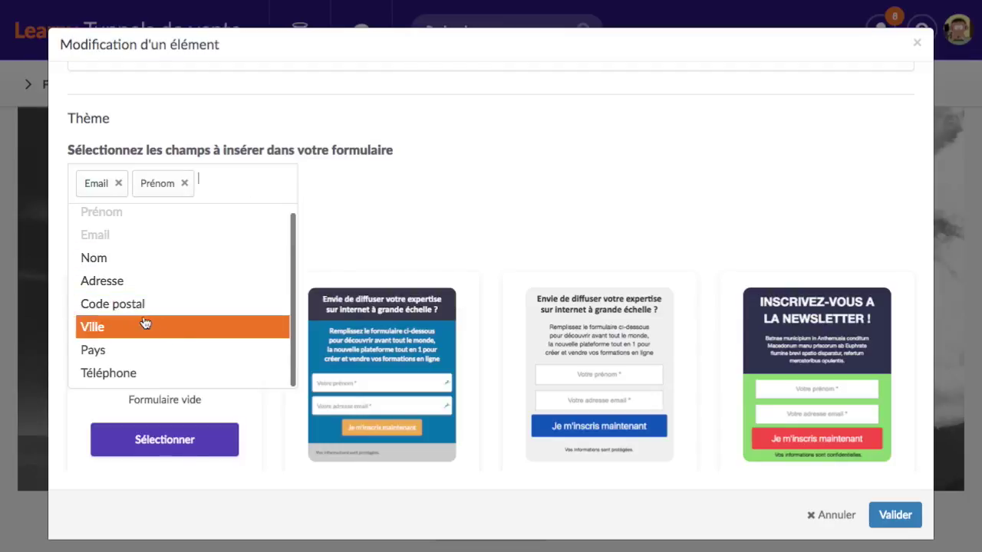
pyautogui.scroll(1, 253, 299)
pyautogui.click(336, 207)
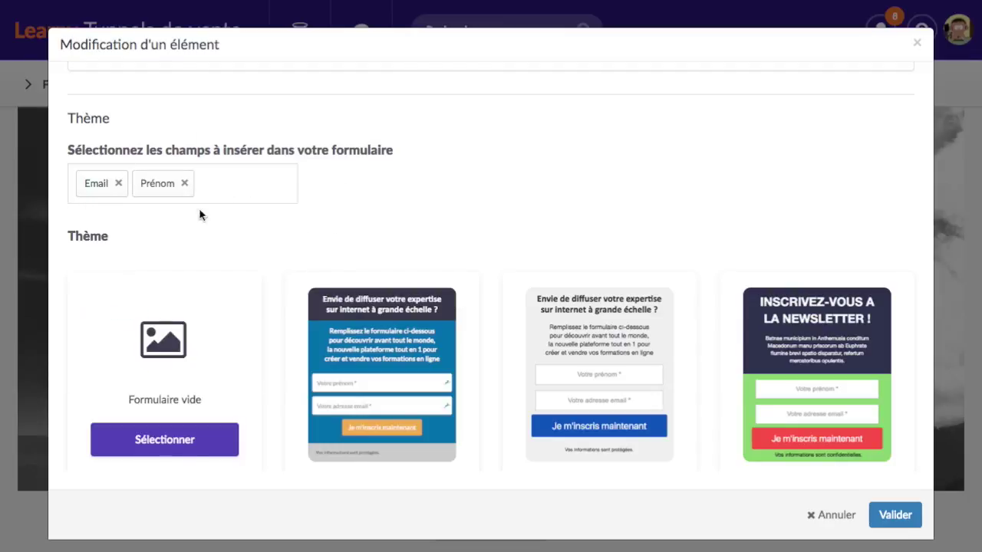
# Apply the light grey form theme with the blue Je m'inscris maintenant button and save the form element.
pyautogui.scroll(-5, 292, 280)
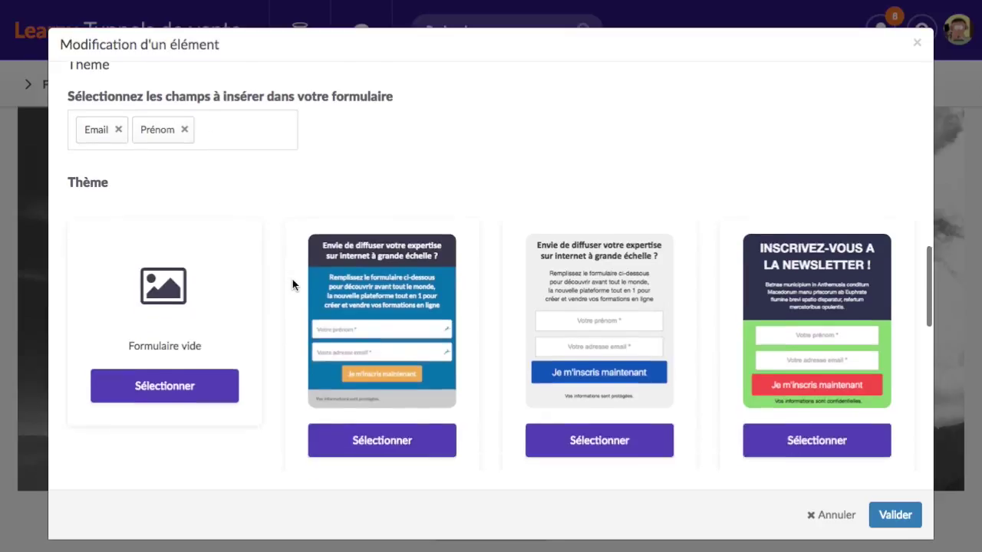
pyautogui.moveTo(831, 184)
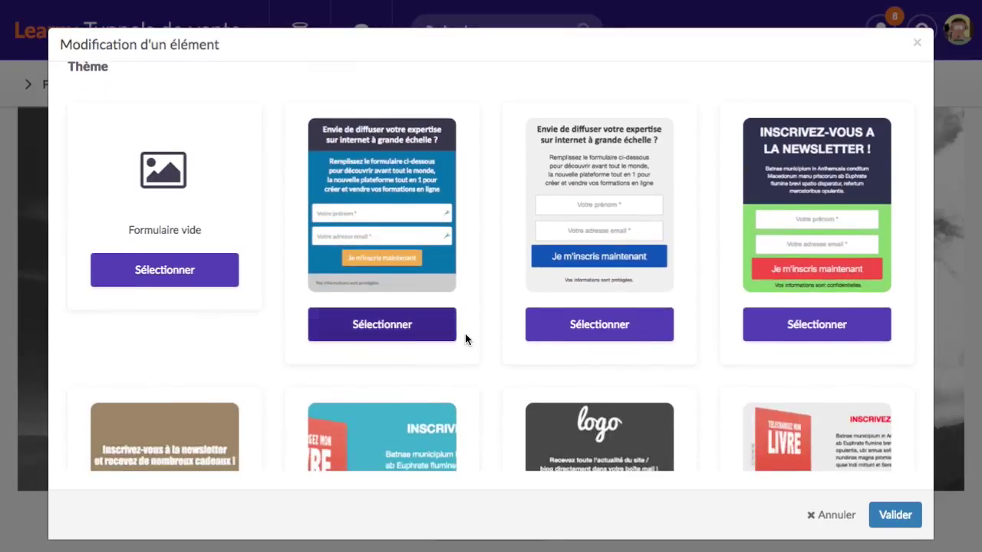
pyautogui.scroll(-5, 465, 340)
pyautogui.scroll(4, 476, 353)
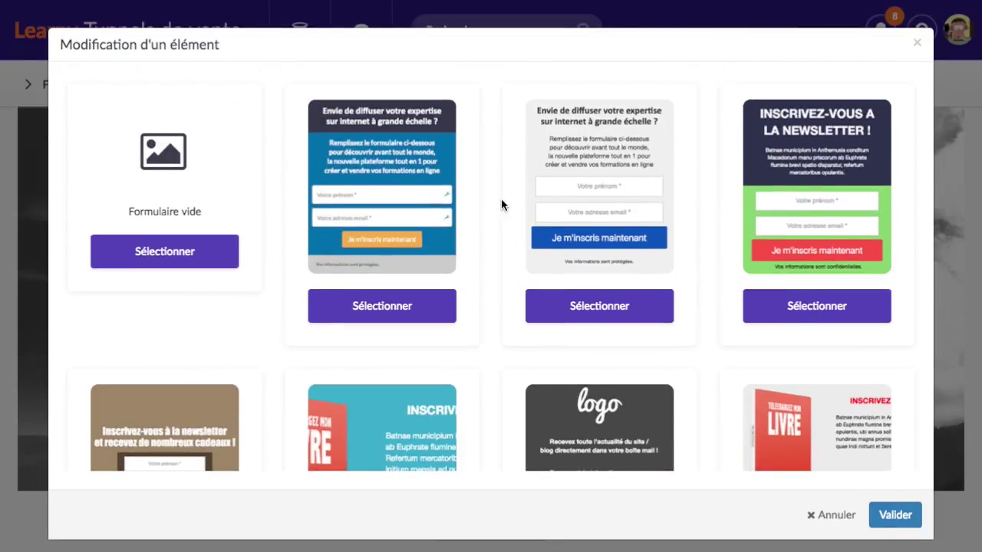
pyautogui.click(590, 303)
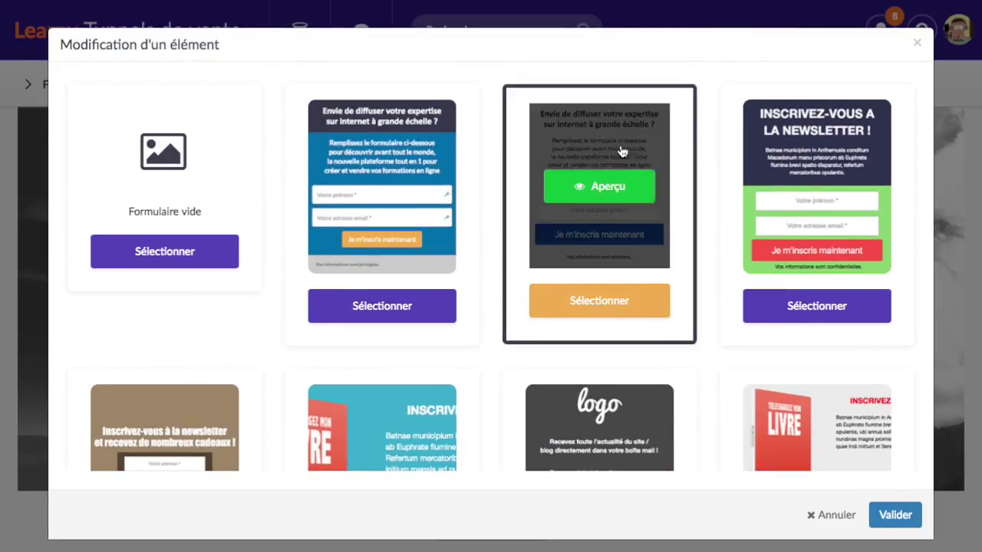
pyautogui.click(896, 516)
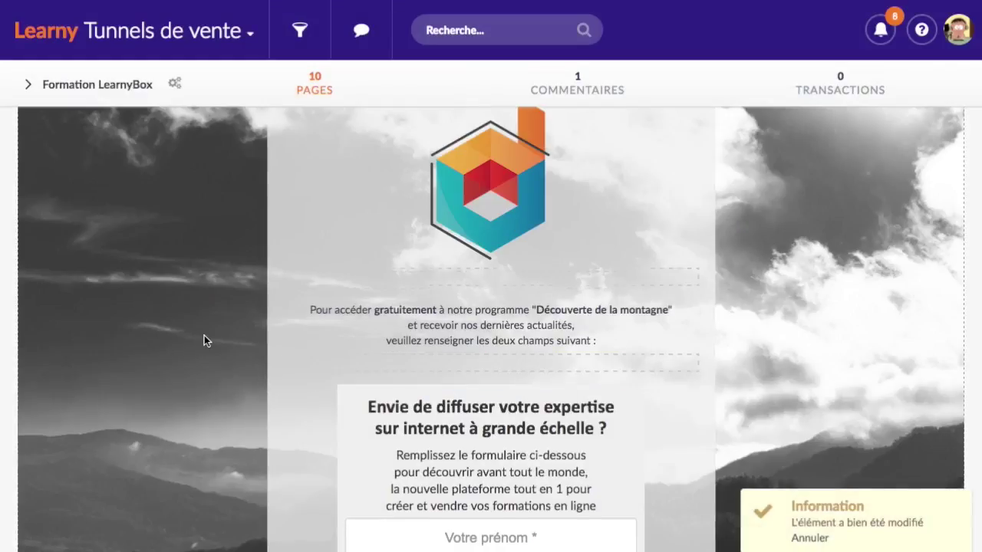
# Examine the new signup form's layout and fields on the capture page.
pyautogui.scroll(-3, 204, 335)
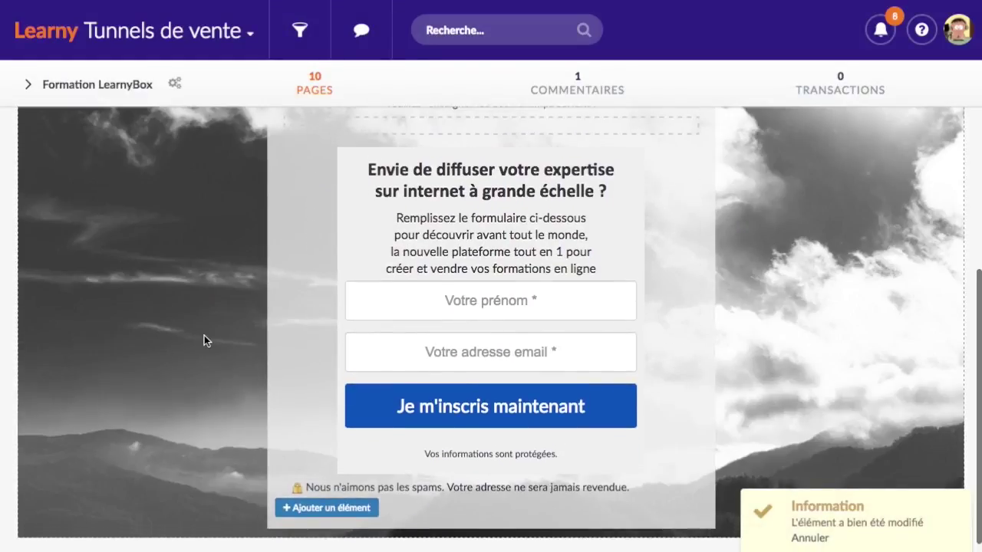
pyautogui.moveTo(685, 282)
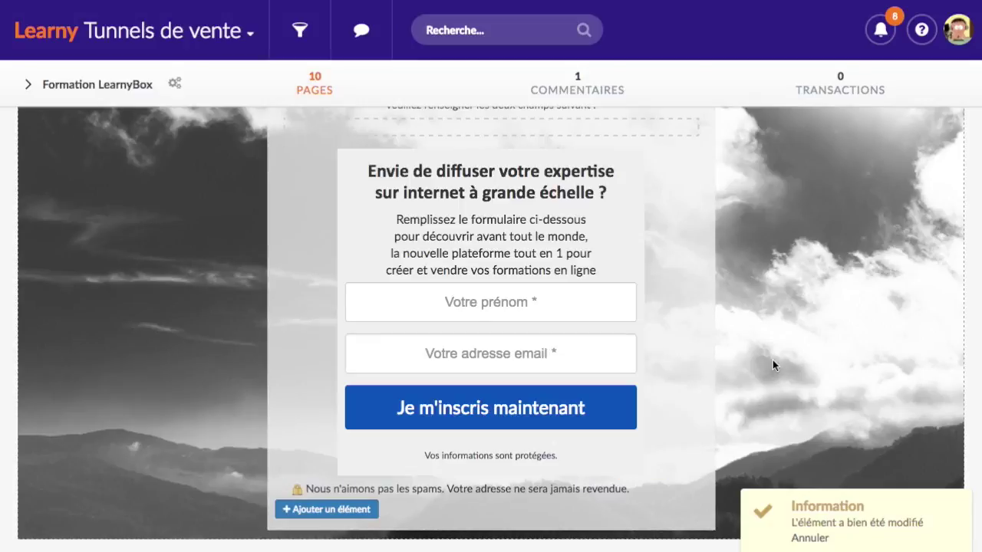
pyautogui.moveTo(410, 282)
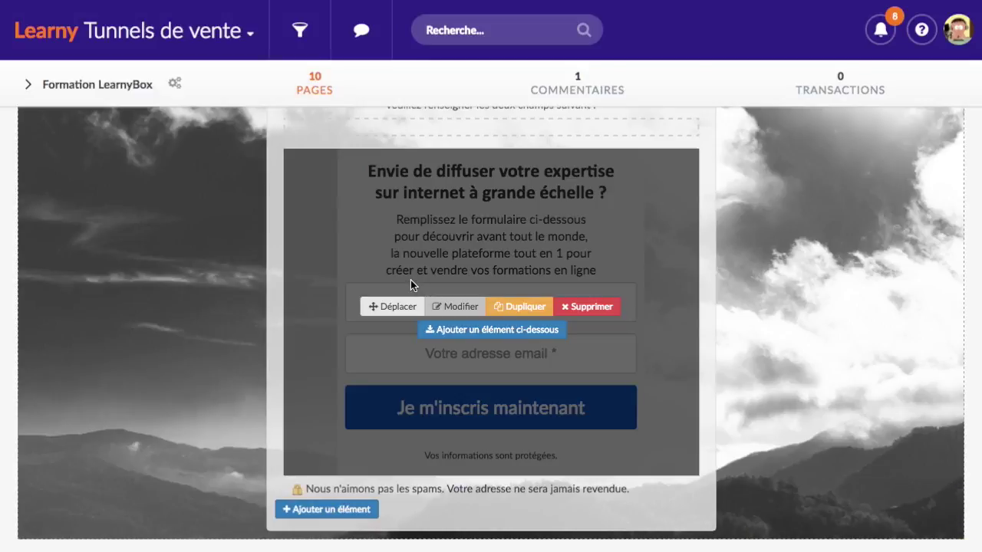
pyautogui.scroll(1, 271, 285)
pyautogui.scroll(3, 261, 284)
pyautogui.scroll(-3, 256, 284)
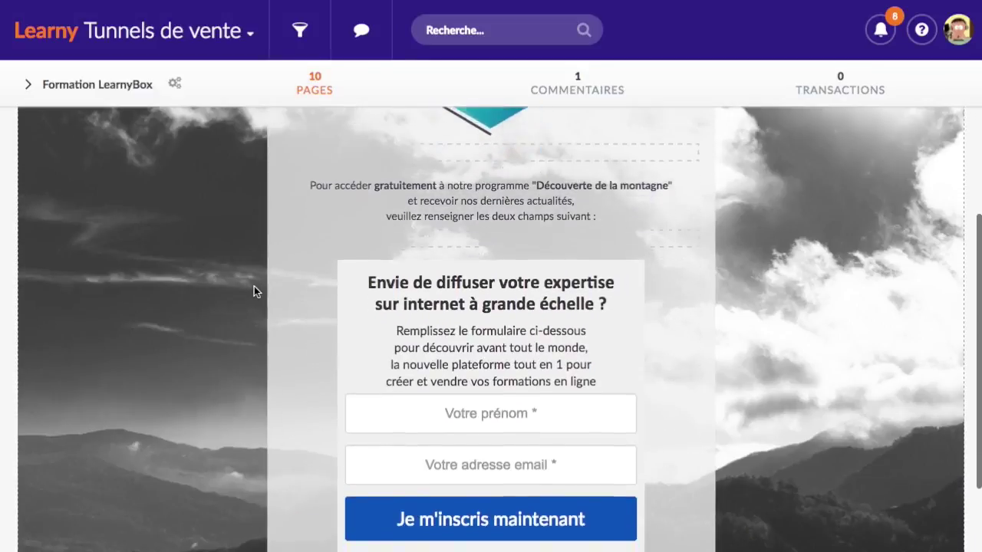
pyautogui.moveTo(406, 400)
pyautogui.scroll(-1, 453, 335)
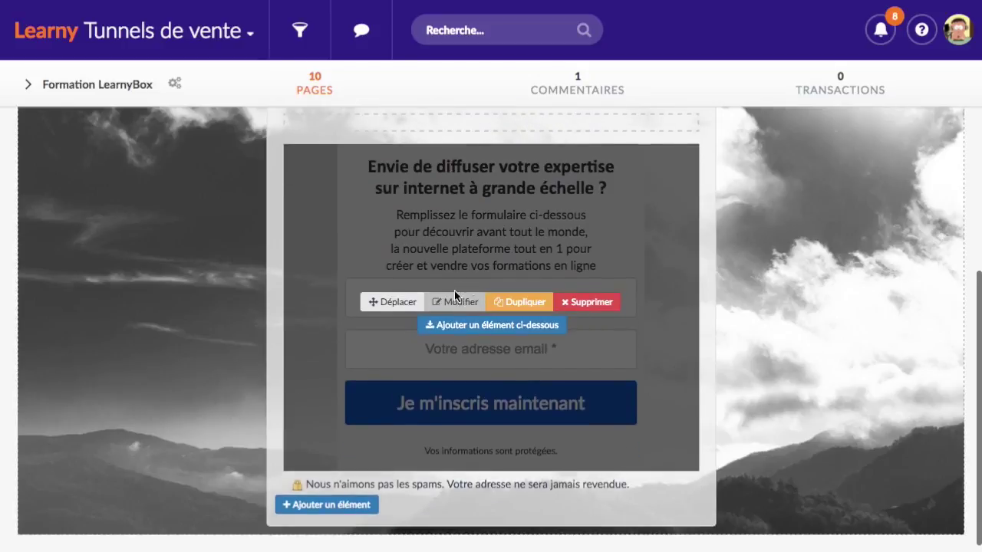
# Check the form element's assigned sequence and redirection in its settings, and open the form for building in LearnyMail.
pyautogui.click(458, 302)
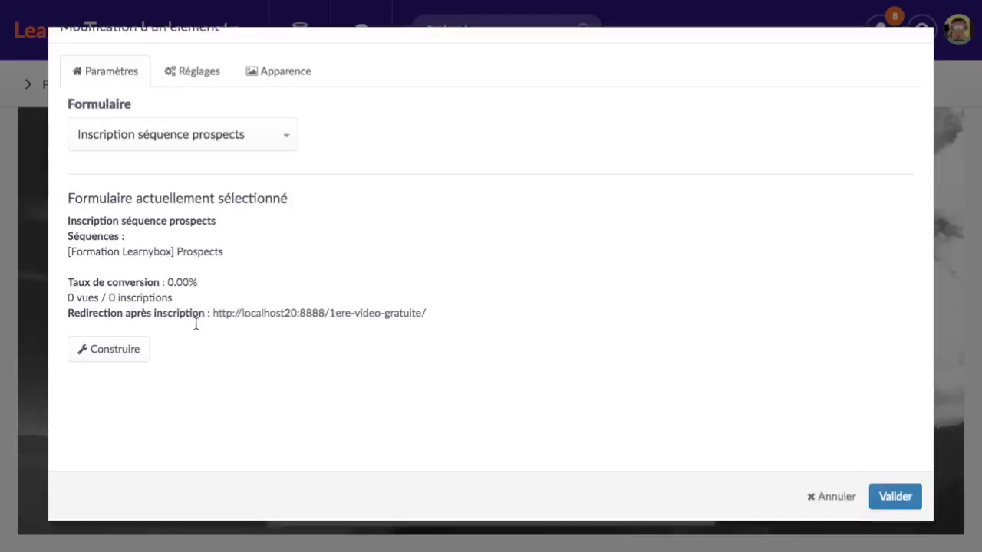
pyautogui.moveTo(72, 273); pyautogui.dragTo(219, 271)
pyautogui.click(362, 381)
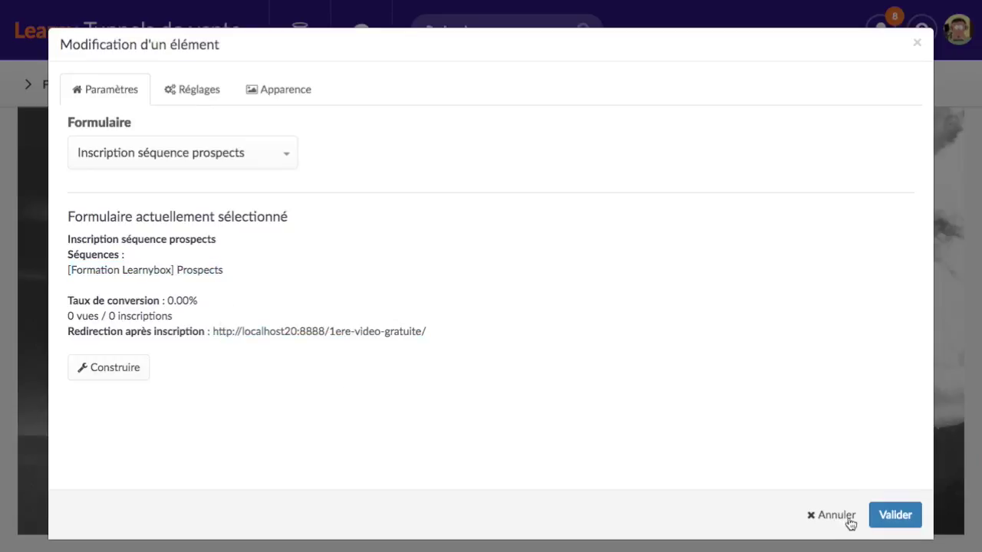
pyautogui.click(844, 519)
pyautogui.moveTo(72, 270); pyautogui.dragTo(222, 270)
pyautogui.click(130, 345)
pyautogui.click(129, 367)
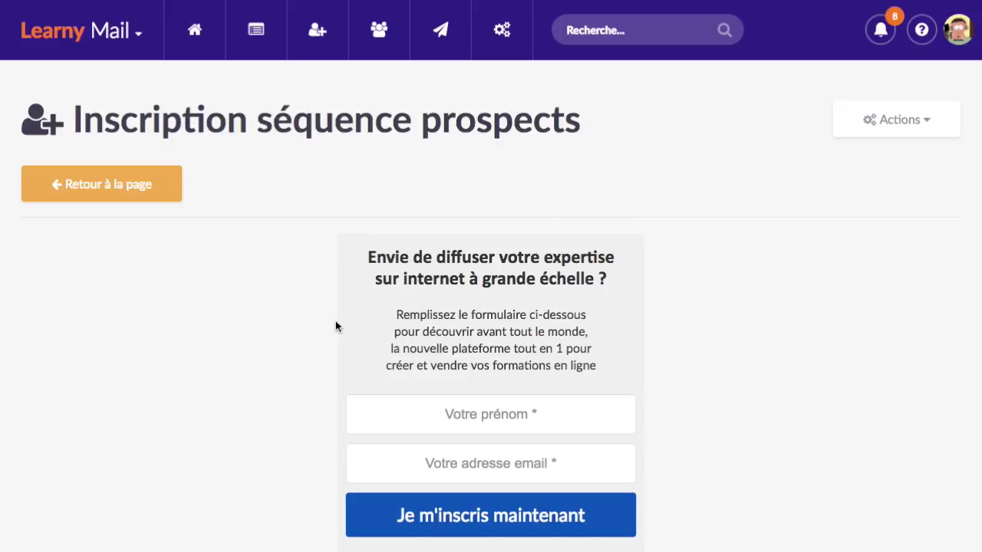
# Switch the Inscription séquence prospects form to the Expert editor.
pyautogui.scroll(-1, 335, 322)
pyautogui.scroll(1, 739, 302)
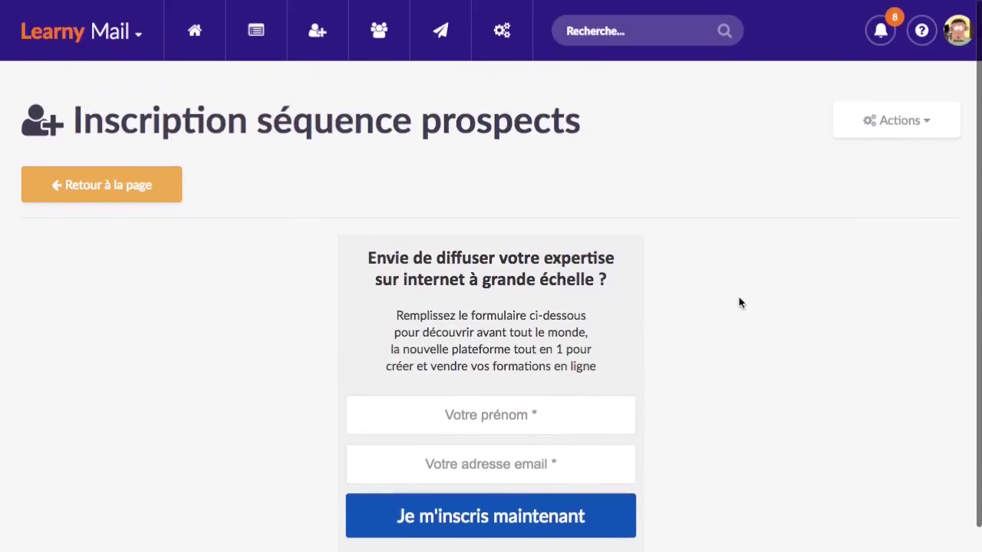
pyautogui.click(925, 122)
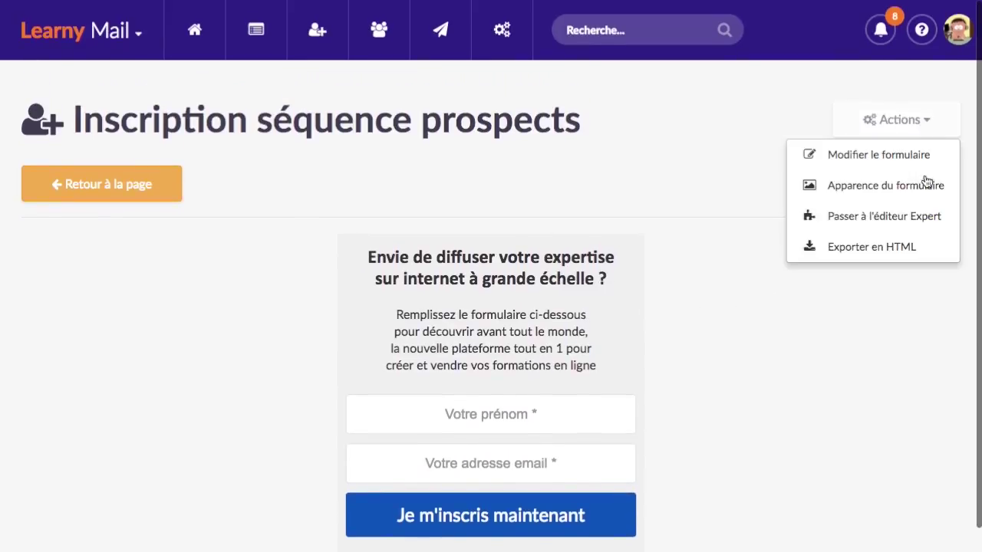
pyautogui.click(903, 224)
# Delete the descriptive paragraph beginning "Remplissez le formulaire ci-dessous" from beneath the form's heading.
pyautogui.scroll(-2, 488, 243)
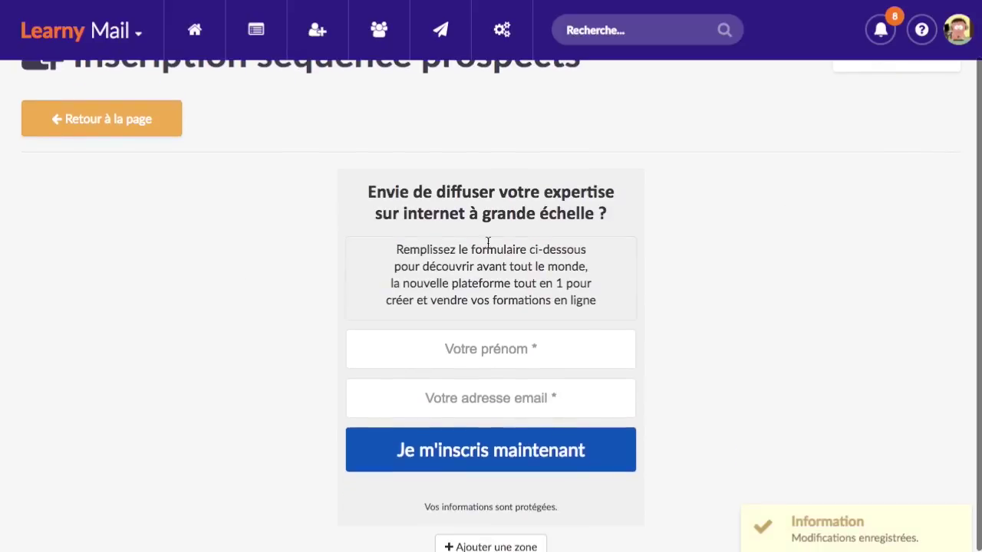
pyautogui.moveTo(482, 207)
pyautogui.moveTo(391, 251)
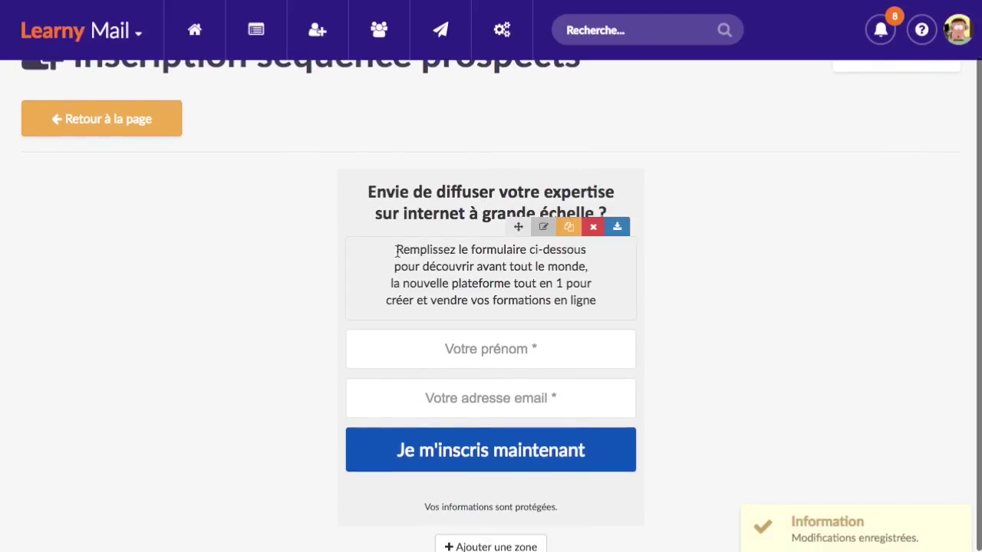
pyautogui.moveTo(447, 197)
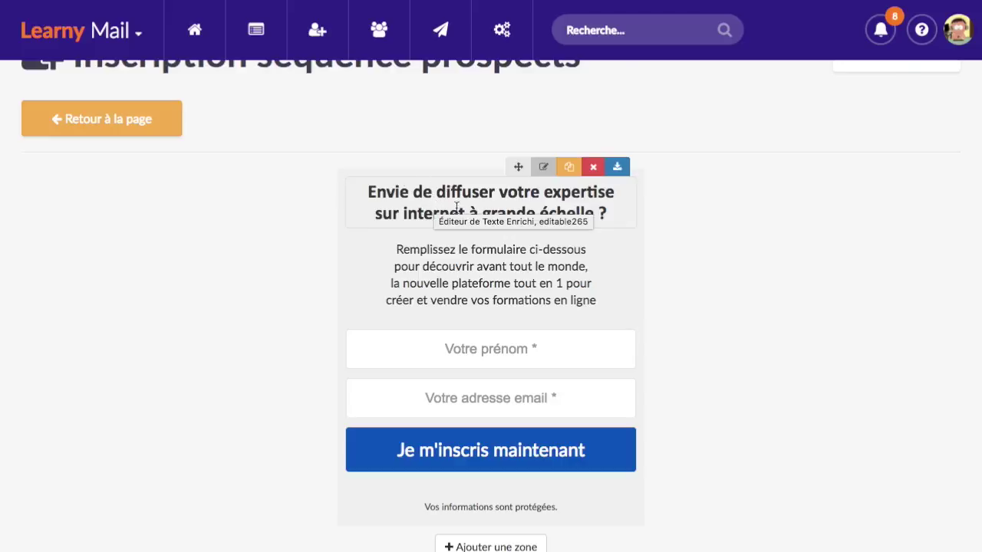
pyautogui.moveTo(482, 276)
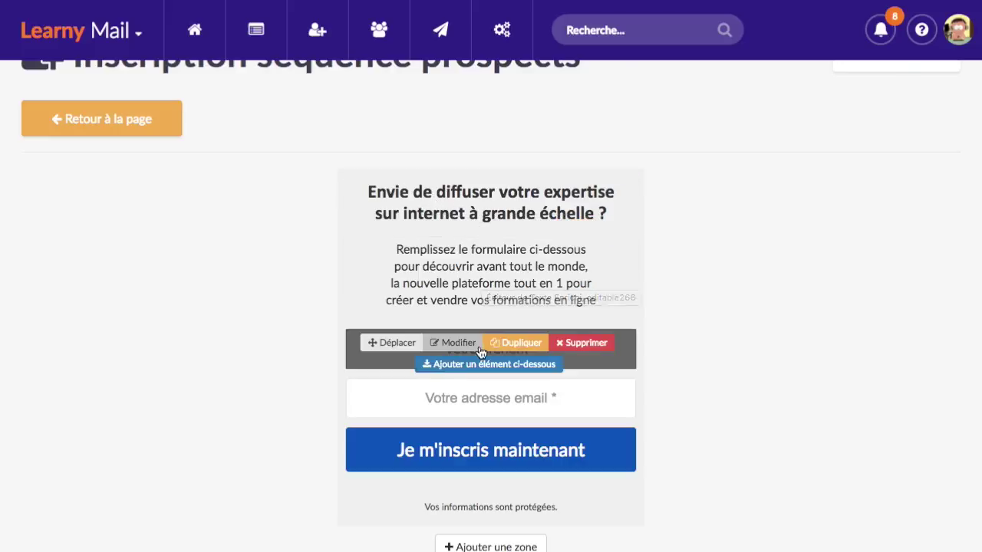
pyautogui.moveTo(425, 379)
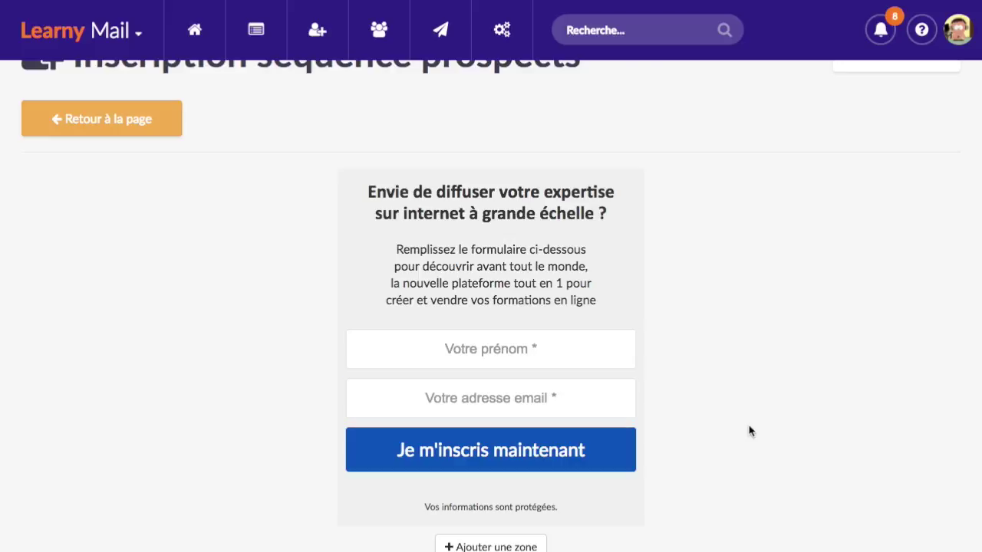
pyautogui.scroll(-1, 291, 451)
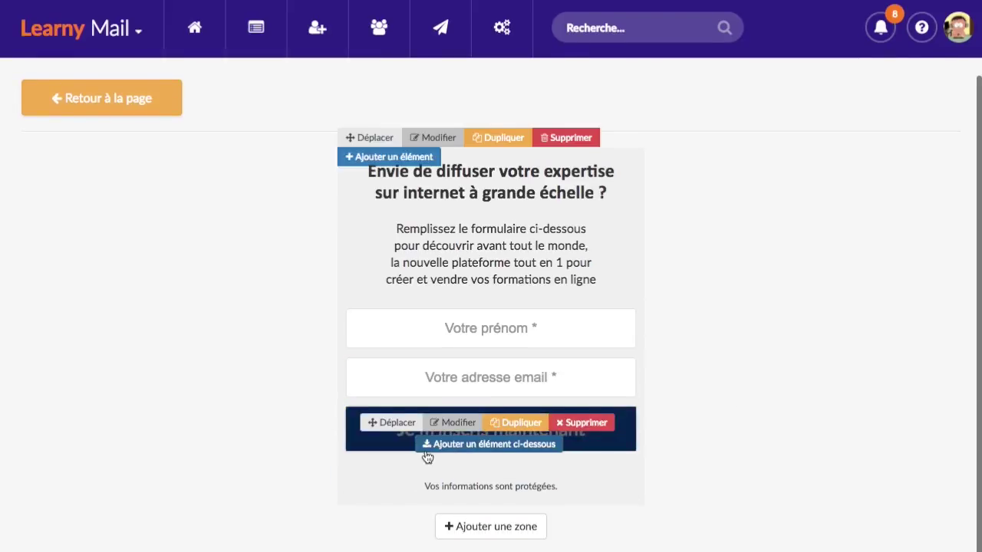
pyautogui.scroll(1, 428, 454)
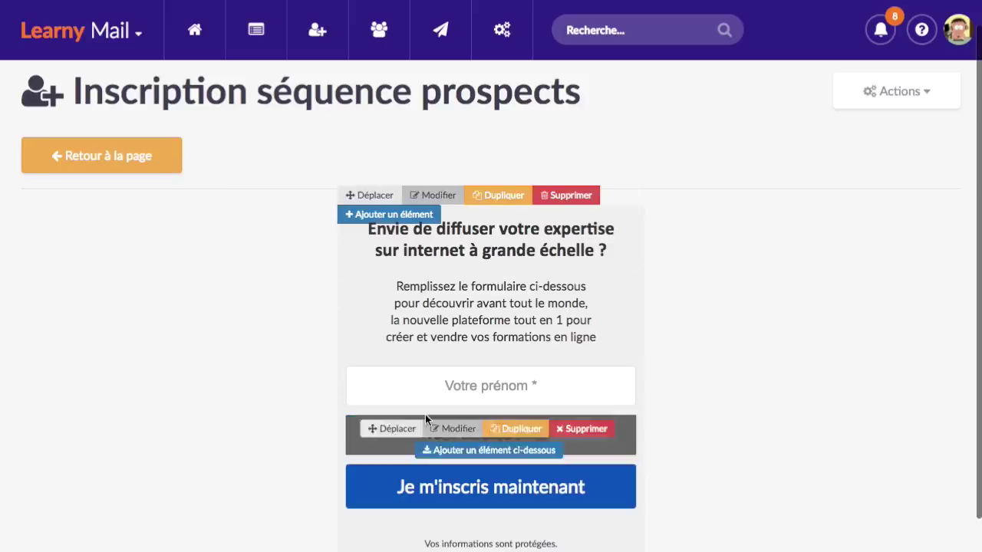
pyautogui.click(597, 263)
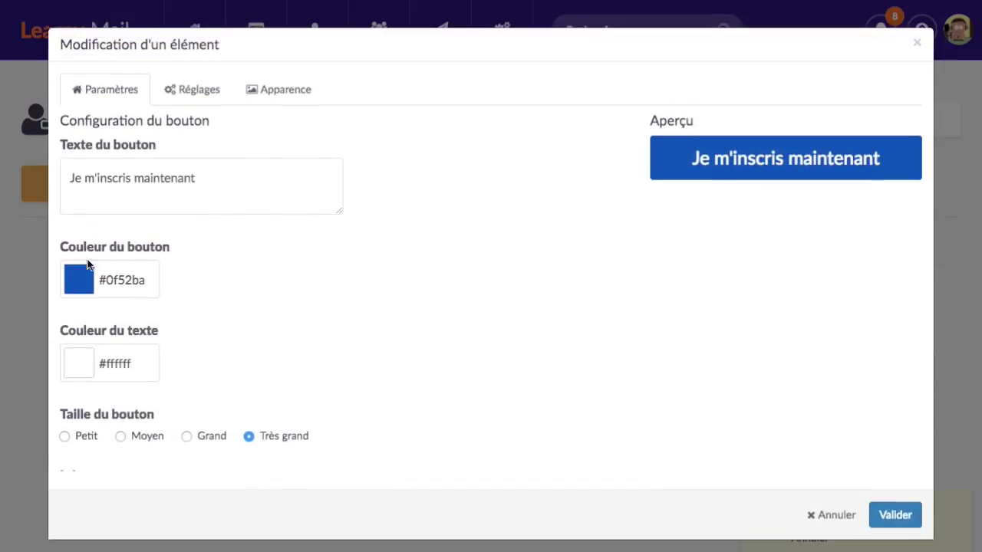
# Change the Je m'inscris maintenant button's colour to bright green, save it, and go back to the form on the capture page.
pyautogui.click(113, 281)
pyautogui.moveTo(191, 367); pyautogui.dragTo(185, 382)
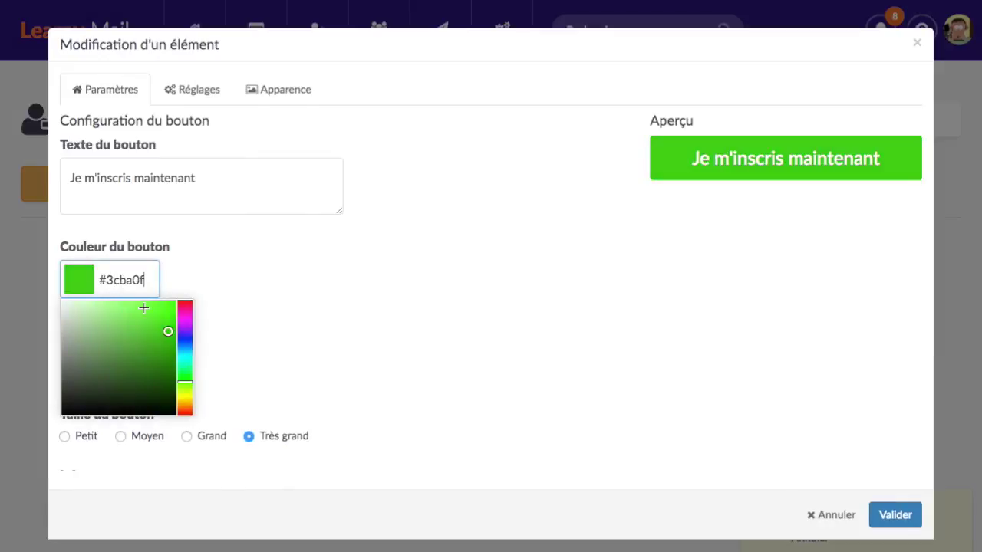
pyautogui.moveTo(156, 301); pyautogui.dragTo(173, 328)
pyautogui.click(895, 516)
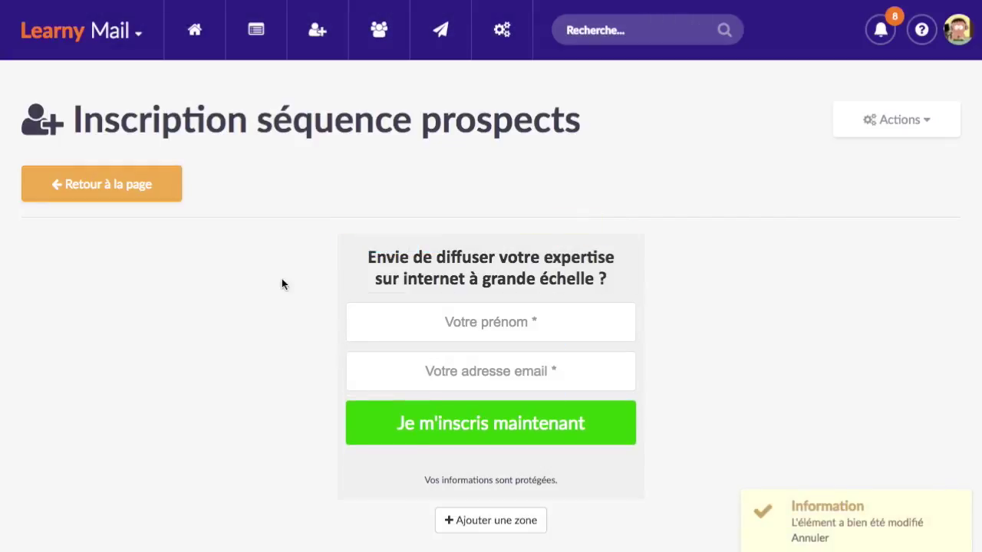
pyautogui.click(154, 187)
pyautogui.scroll(-8, 302, 331)
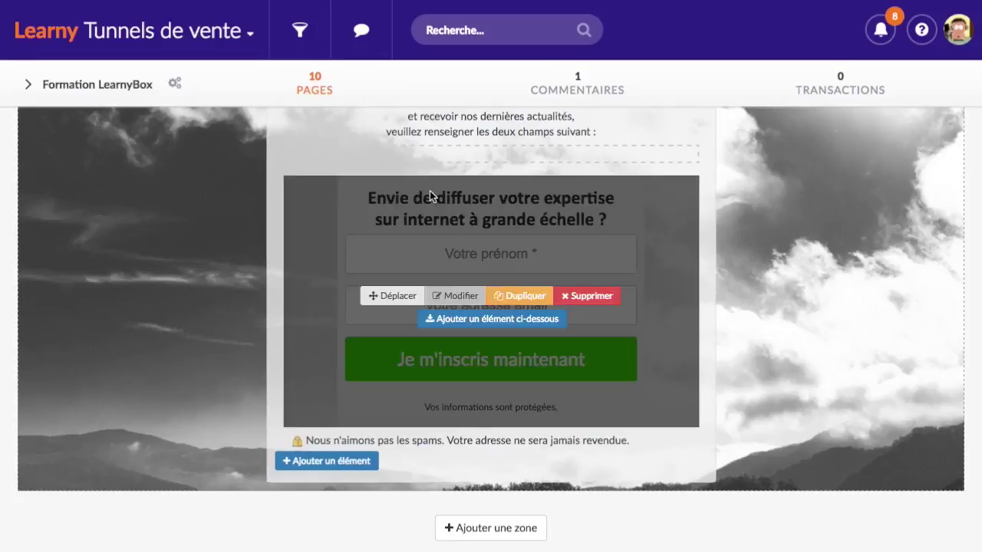
# Look over the capture page and reopen its embedded signup form for building in LearnyMail.
pyautogui.scroll(5, 276, 242)
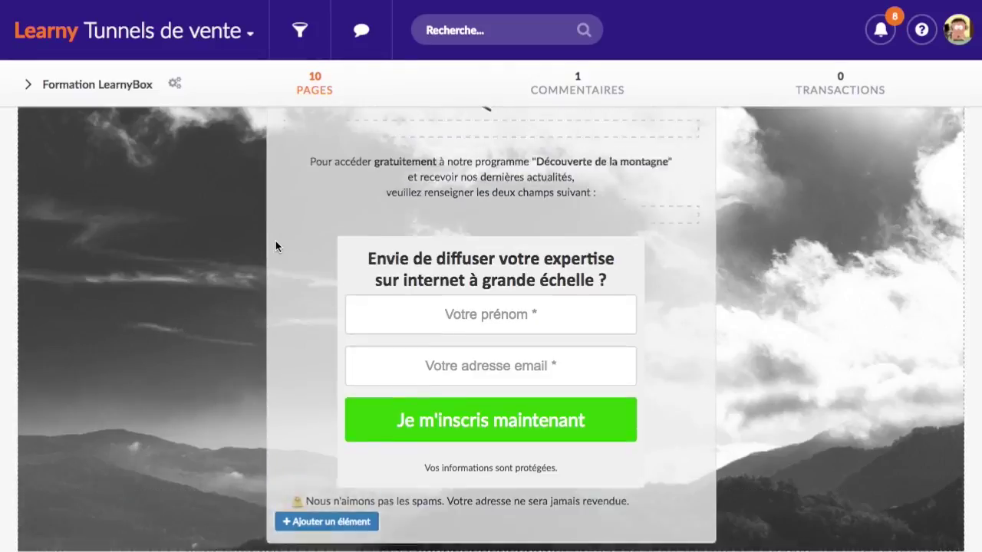
pyautogui.scroll(3, 276, 242)
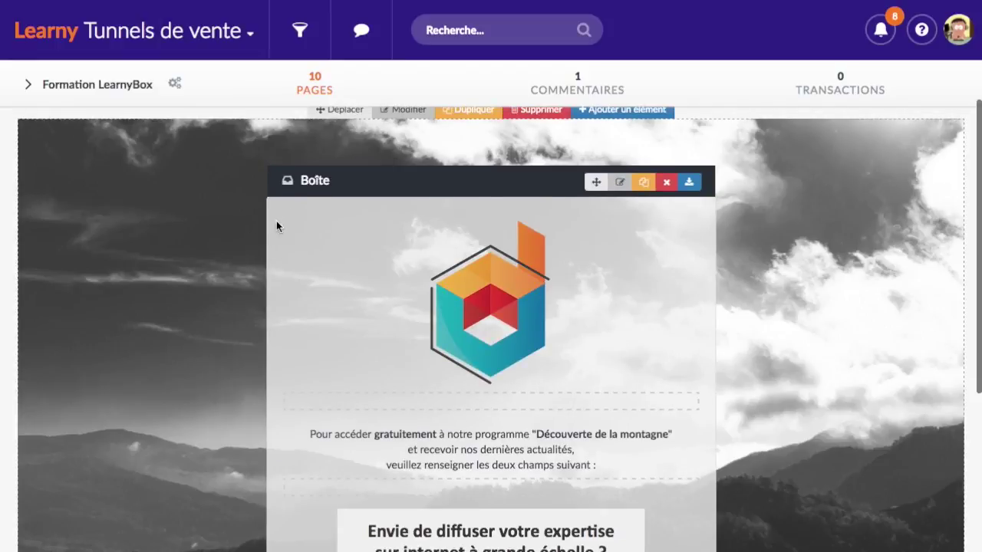
pyautogui.scroll(-4, 276, 360)
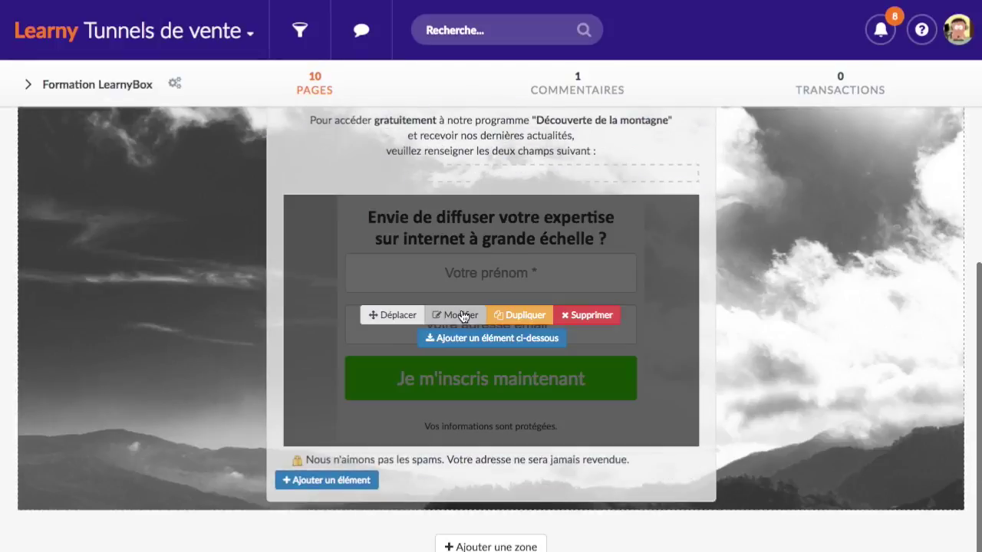
pyautogui.click(460, 315)
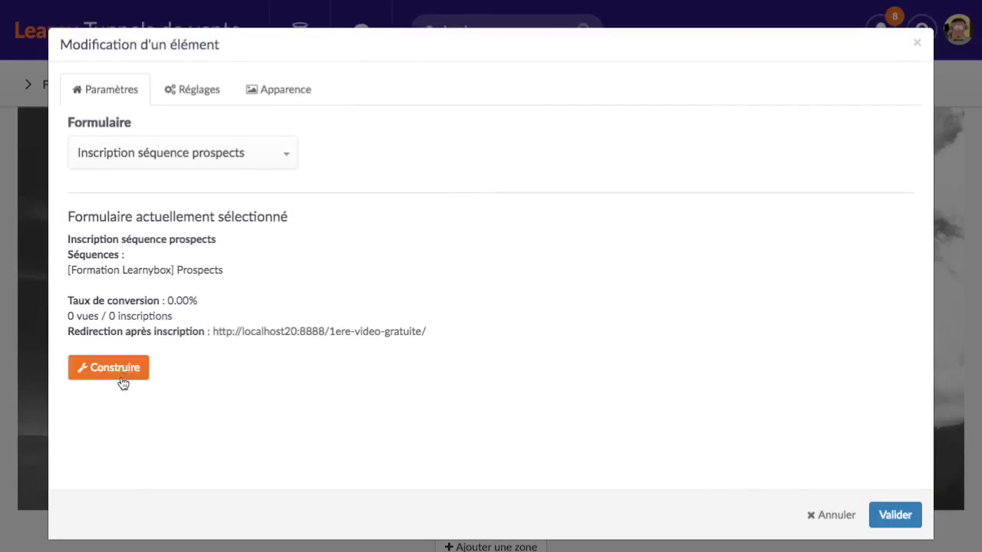
pyautogui.click(120, 371)
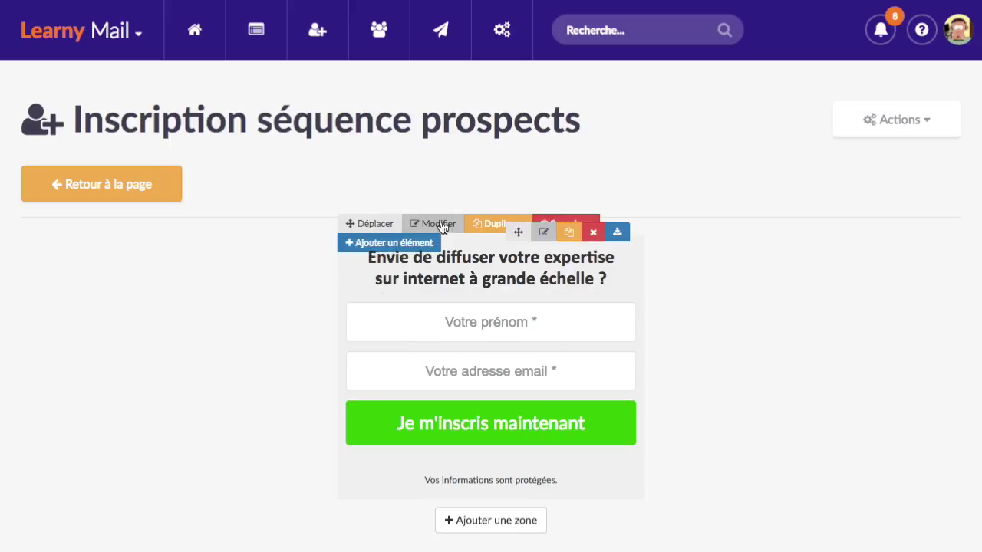
# Remove the first background colour from the form zone holding the heading, fields and button, and save the zone.
pyautogui.click(439, 222)
pyautogui.moveTo(162, 180); pyautogui.dragTo(103, 180)
pyautogui.press('BackSpace')
pyautogui.click(671, 318)
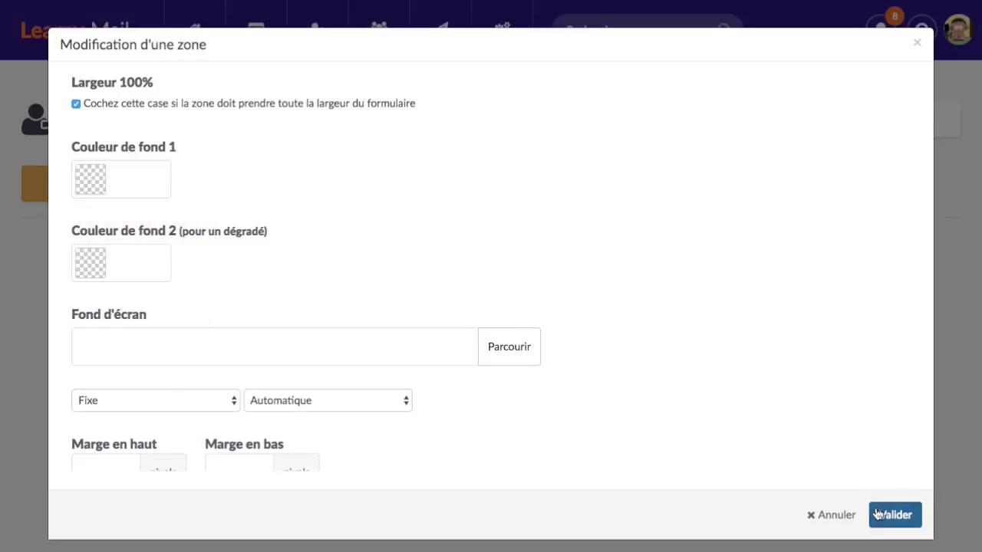
pyautogui.click(896, 515)
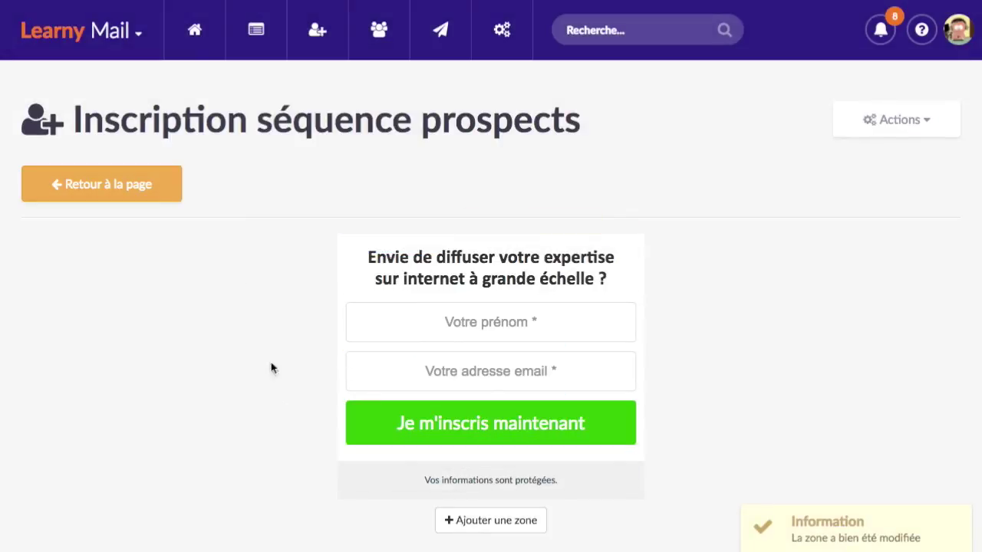
# Clear the first background colour of the "Vos informations sont protégées" zone, save it, and go back to the capture page.
pyautogui.click(436, 455)
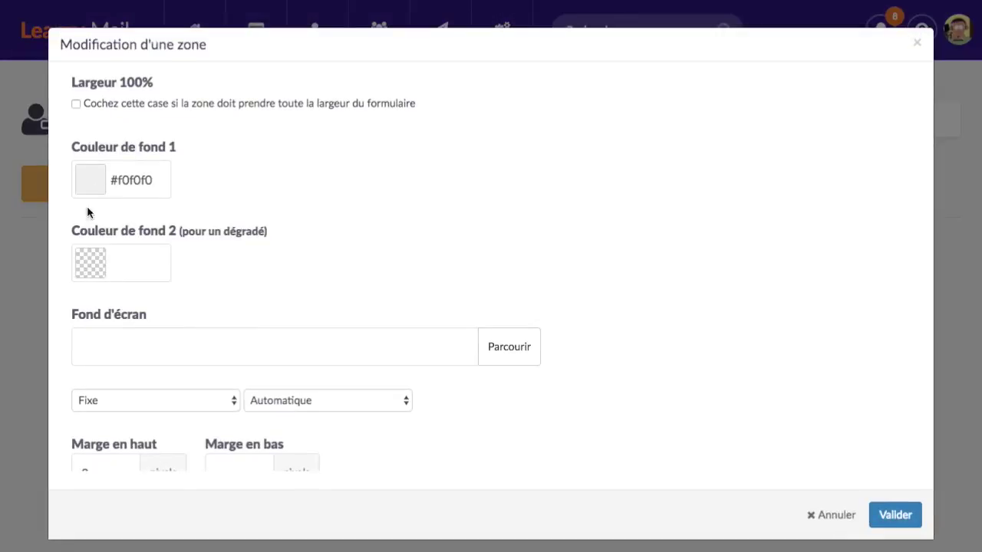
pyautogui.moveTo(158, 177); pyautogui.dragTo(72, 176)
pyautogui.press('BackSpace')
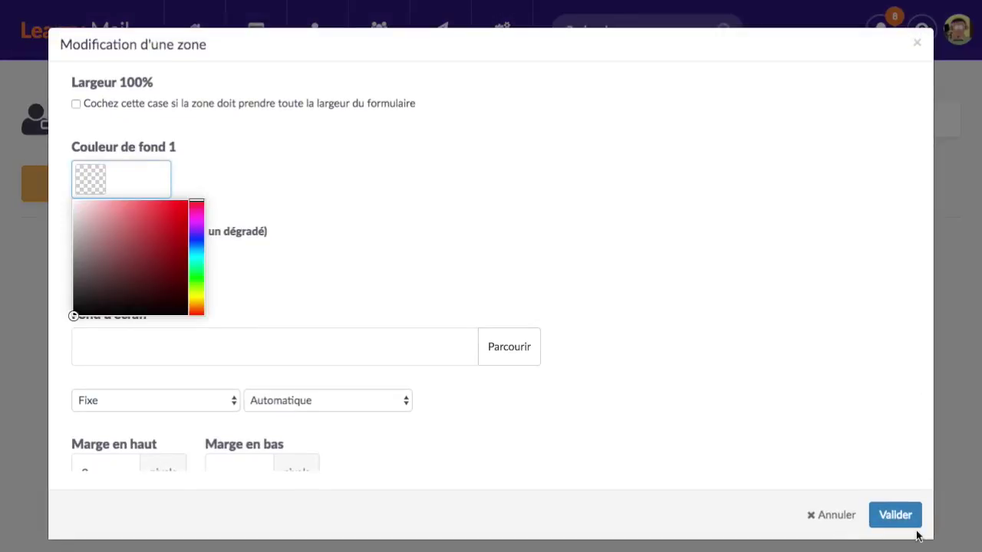
pyautogui.click(897, 517)
pyautogui.click(112, 172)
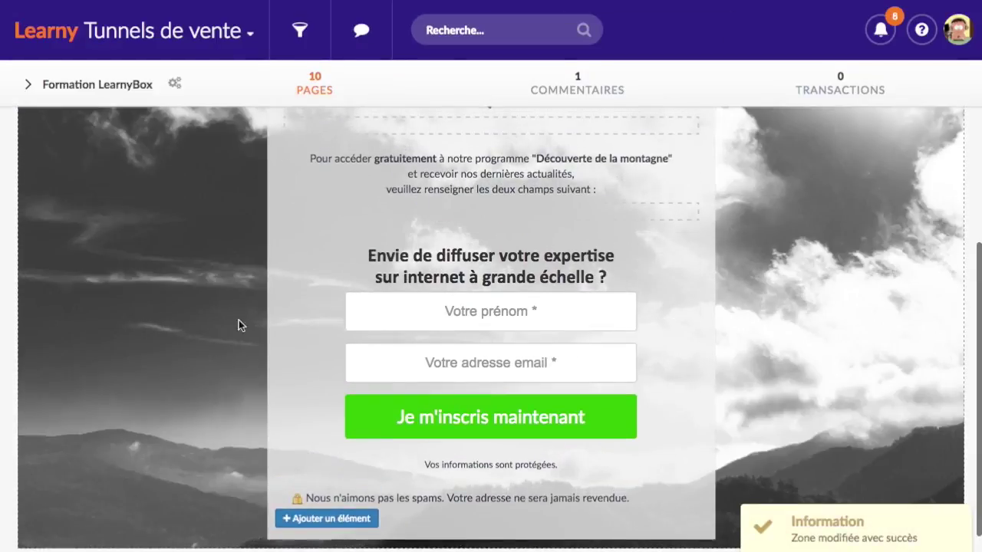
# Preview the Exemple de page de capture page at its public address, check the form's appearance, and return to the editor.
pyautogui.scroll(6, 173, 336)
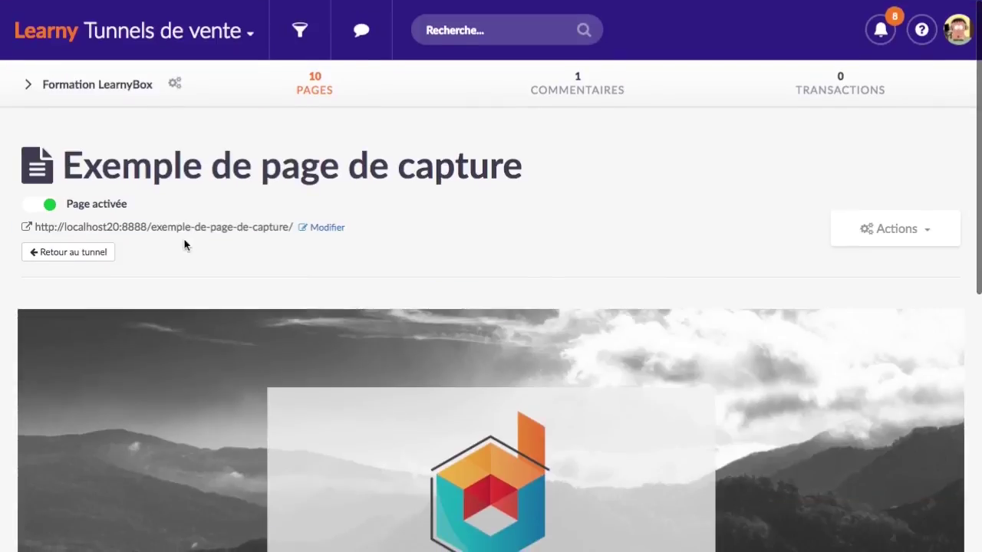
pyautogui.click(193, 234)
pyautogui.scroll(-2, 276, 271)
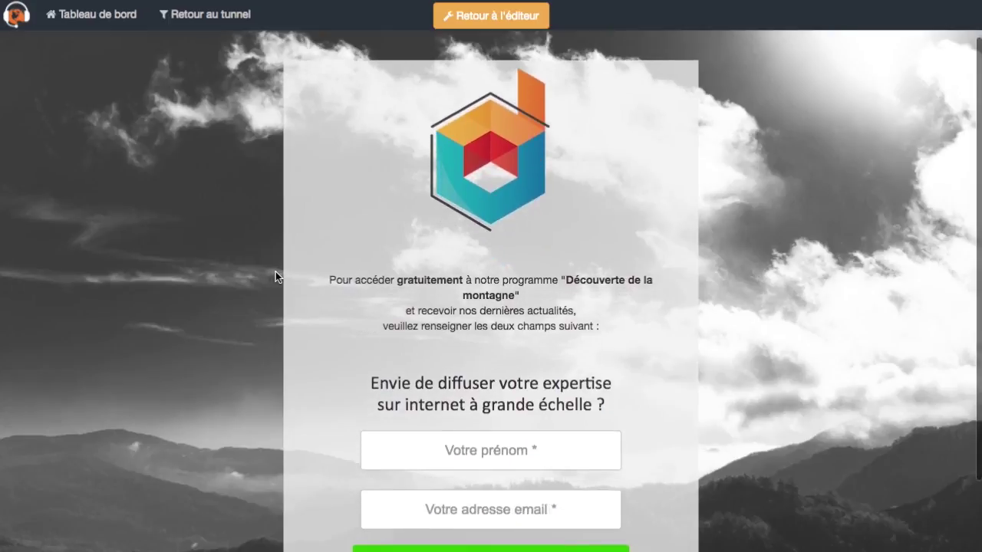
pyautogui.scroll(2, 409, 204)
pyautogui.scroll(-2, 462, 265)
pyautogui.scroll(-2, 463, 265)
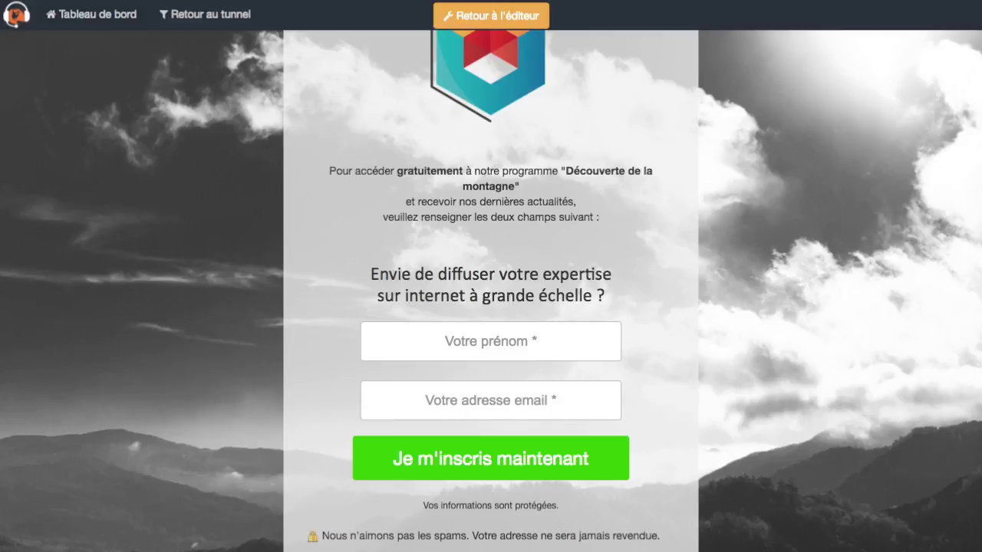
pyautogui.click(491, 15)
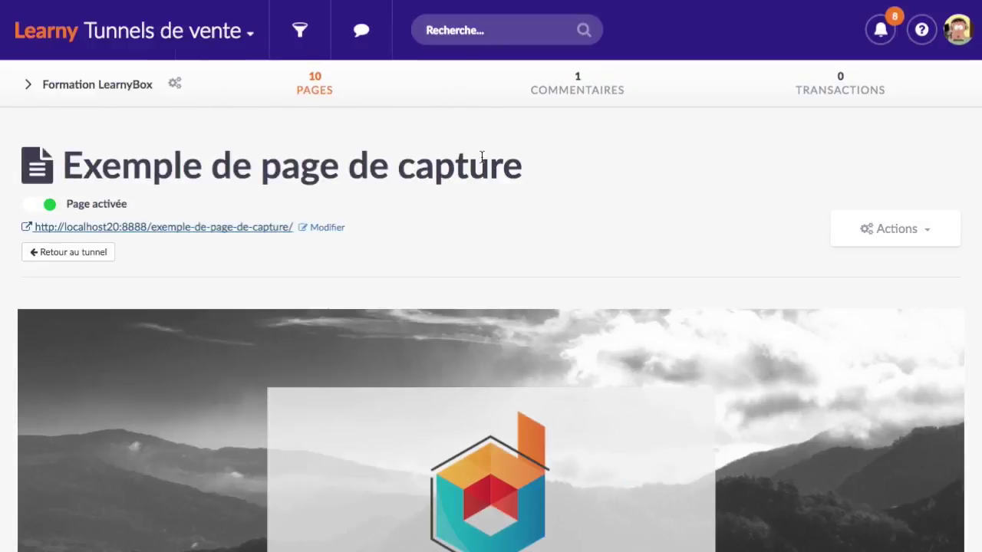
# Switch to LearnyMail and examine the contacts list, including each contact's signup date, sequence and subscription state.
pyautogui.moveTo(163, 53)
pyautogui.click(84, 322)
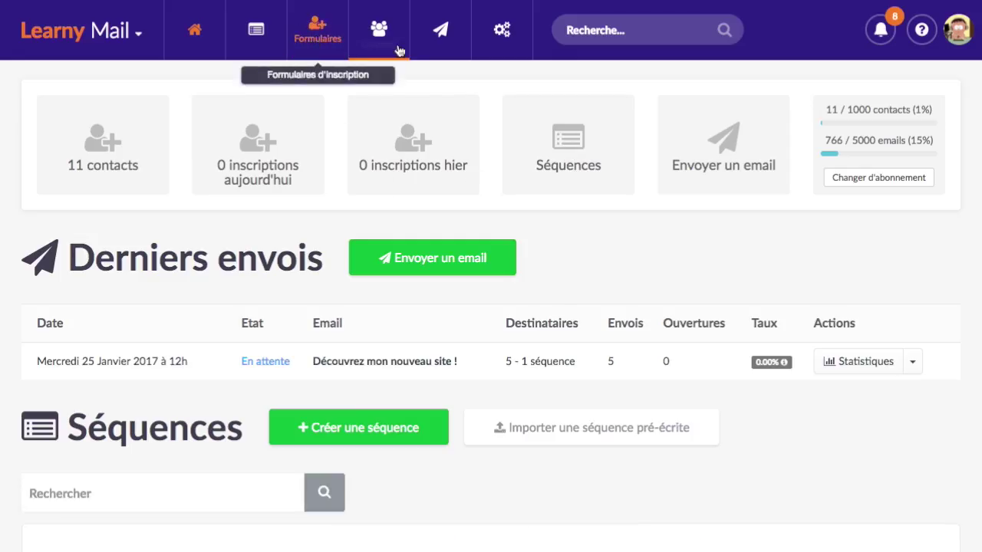
pyautogui.click(387, 39)
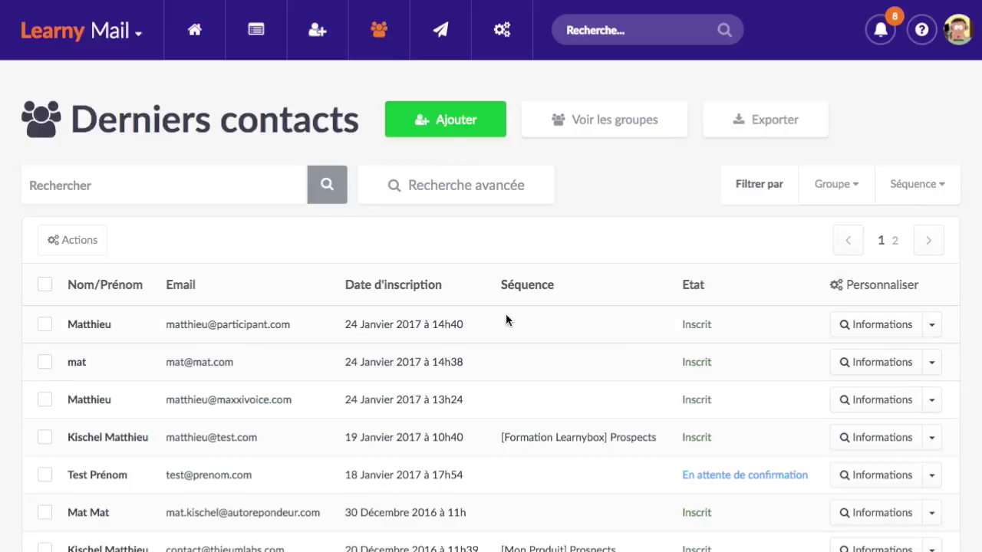
pyautogui.scroll(-5, 454, 332)
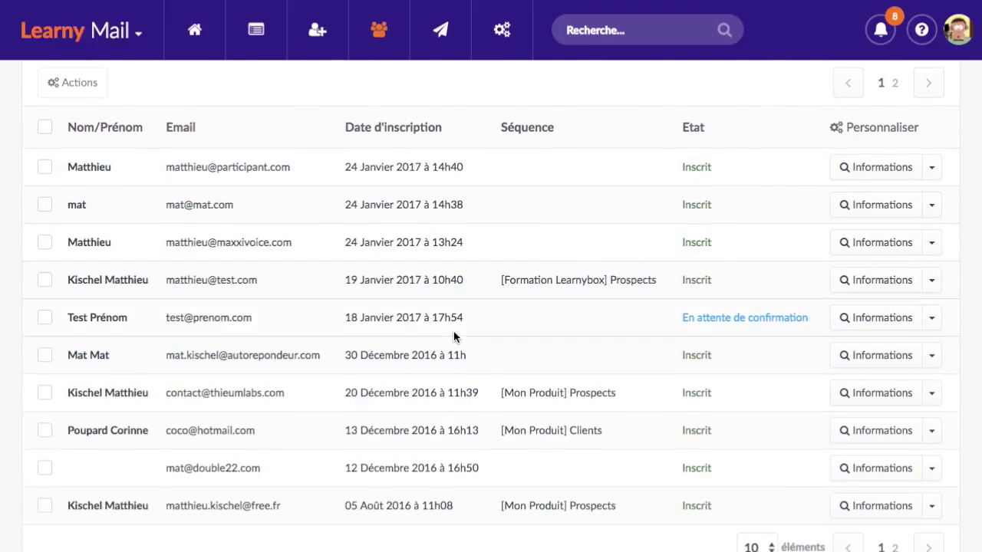
pyautogui.scroll(2, 454, 331)
pyautogui.scroll(-2, 454, 331)
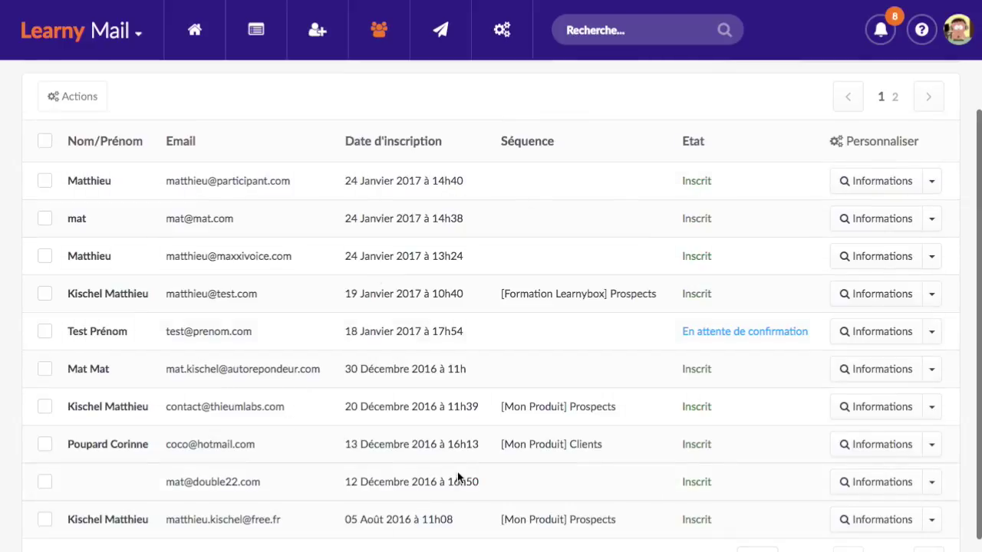
pyautogui.scroll(4, 457, 472)
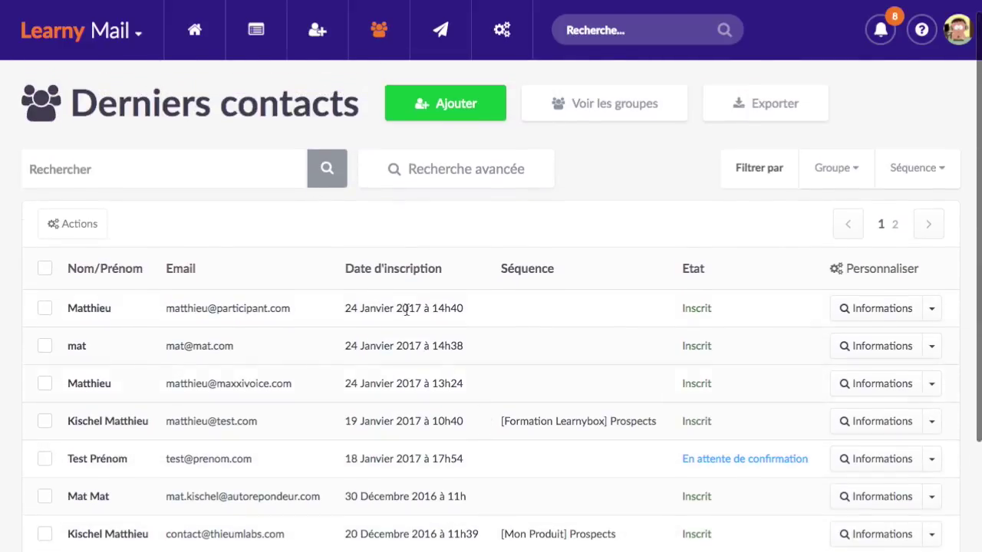
pyautogui.scroll(-3, 533, 350)
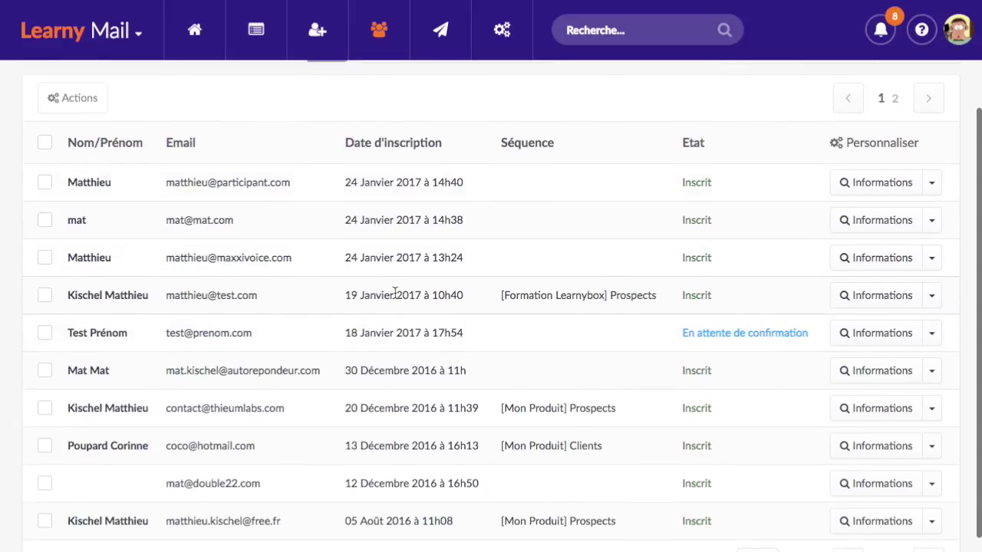
pyautogui.scroll(-1, 394, 292)
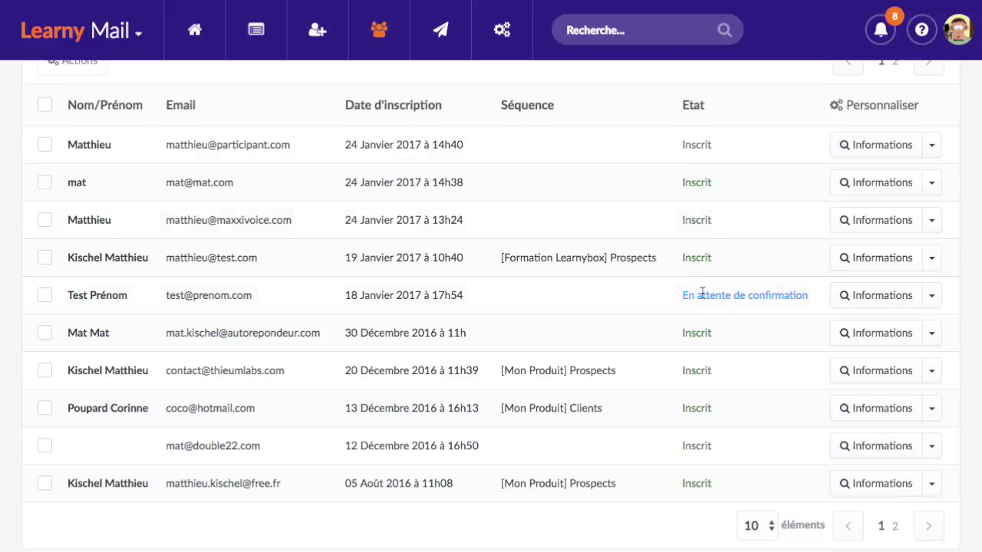
pyautogui.scroll(1, 773, 314)
pyautogui.scroll(-1, 751, 319)
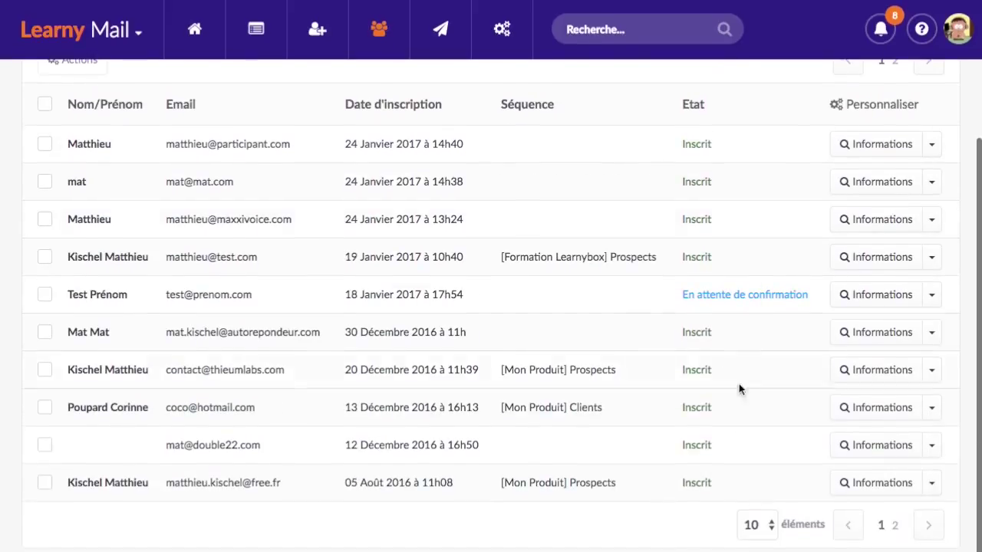
# Review the sequences, tags and sent emails of the contact subscribed to [Mon Produit] Clients, and return to the contacts list.
pyautogui.click(875, 409)
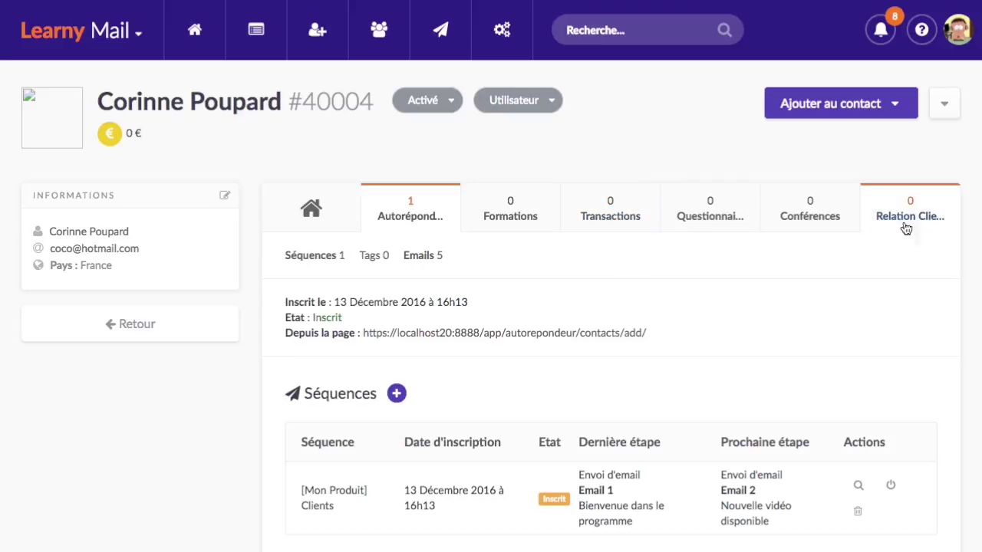
pyautogui.scroll(-1, 344, 304)
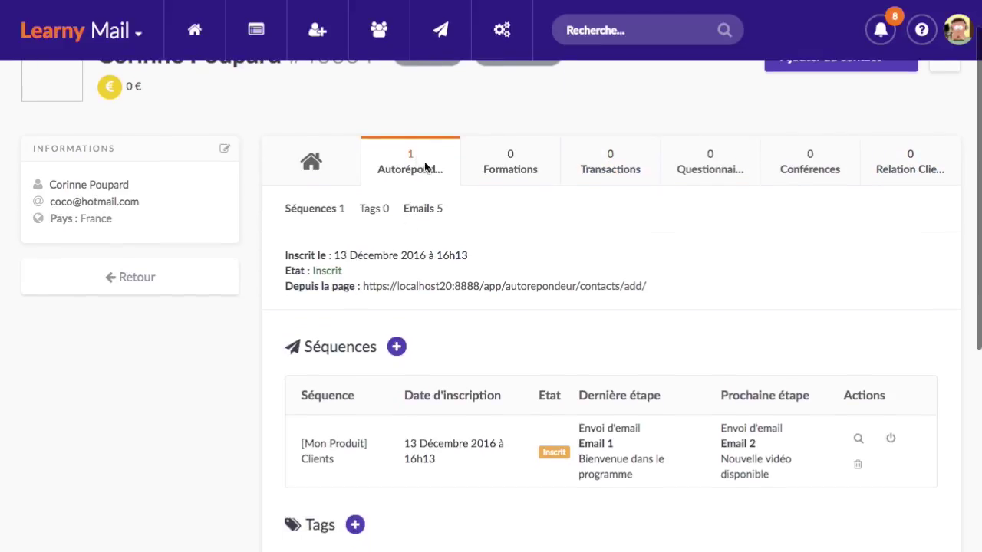
pyautogui.scroll(-2, 319, 254)
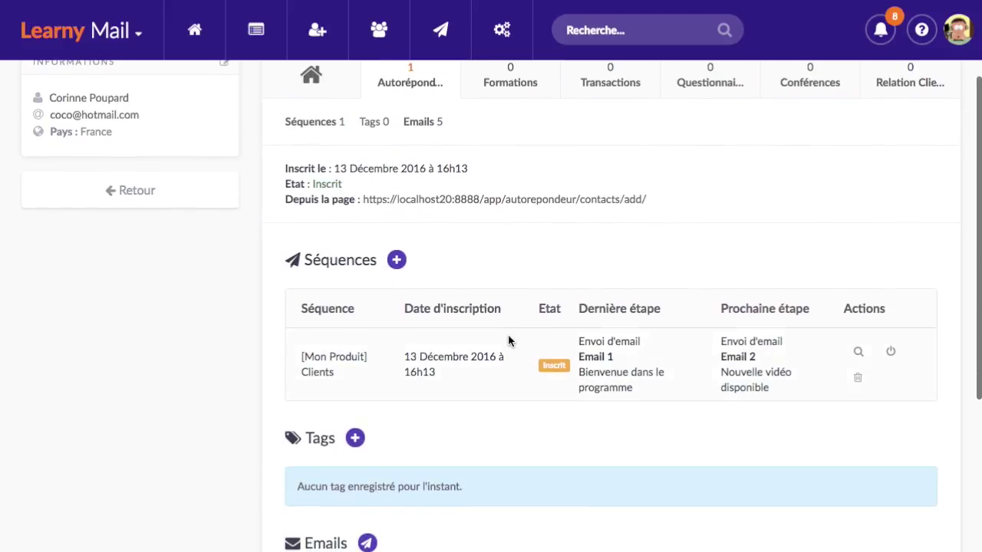
pyautogui.scroll(-5, 494, 419)
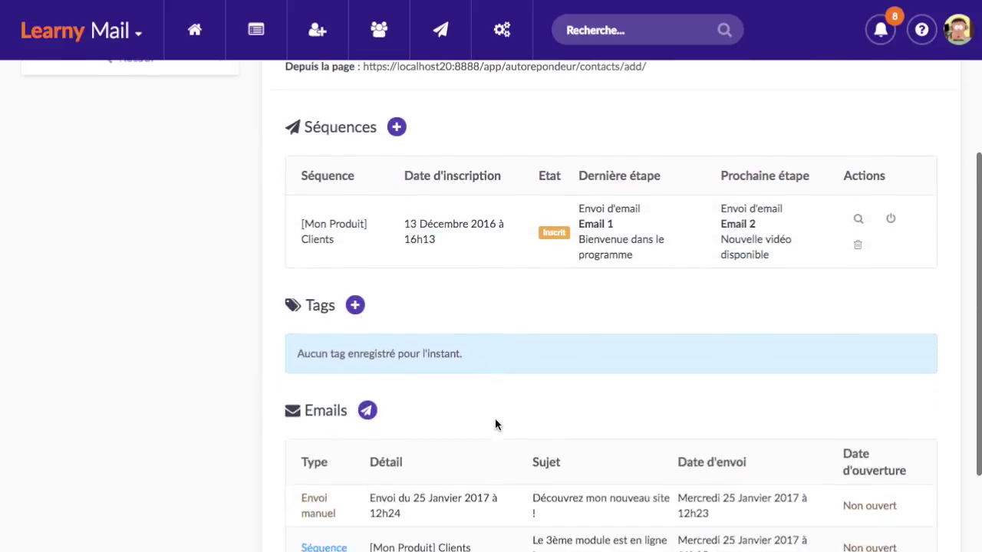
pyautogui.scroll(-2, 468, 300)
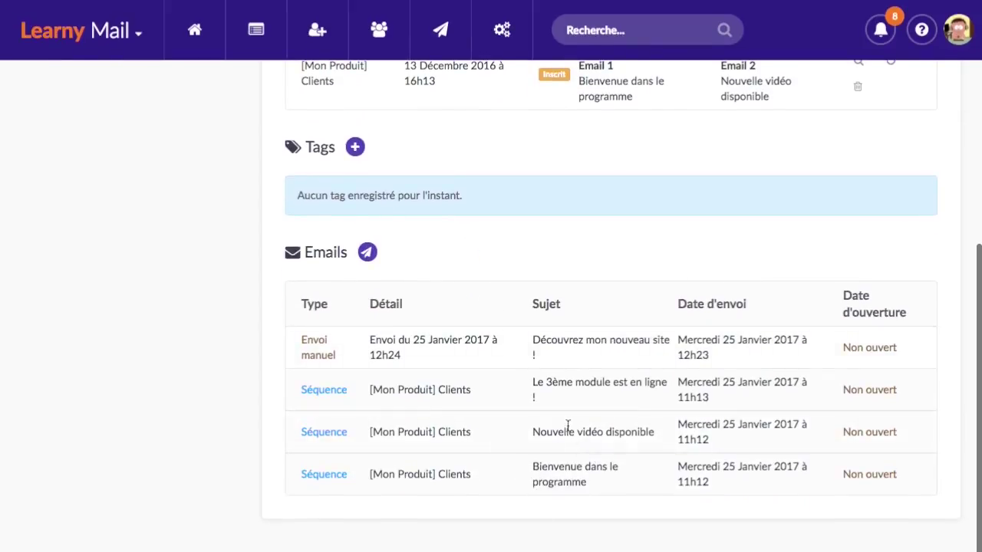
pyautogui.scroll(10, 478, 354)
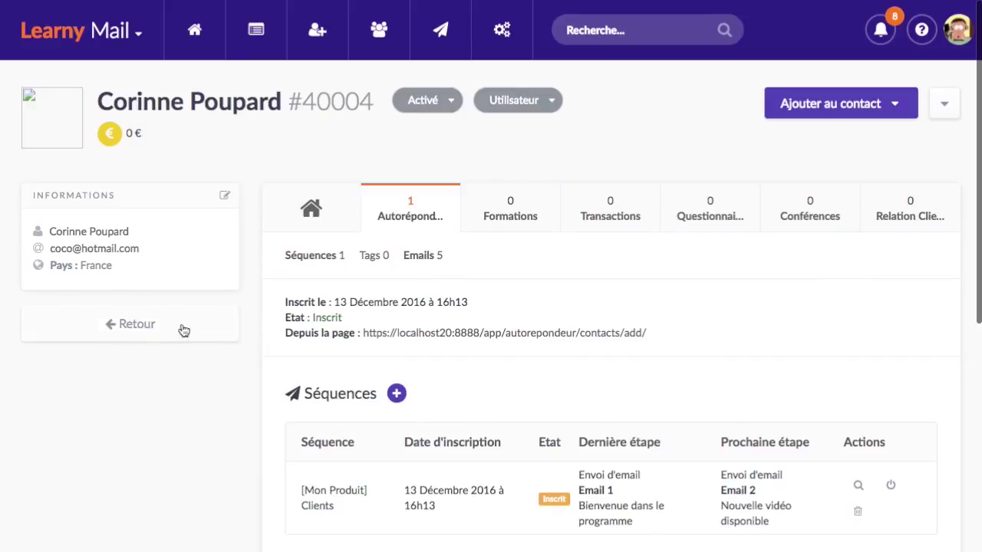
pyautogui.click(212, 329)
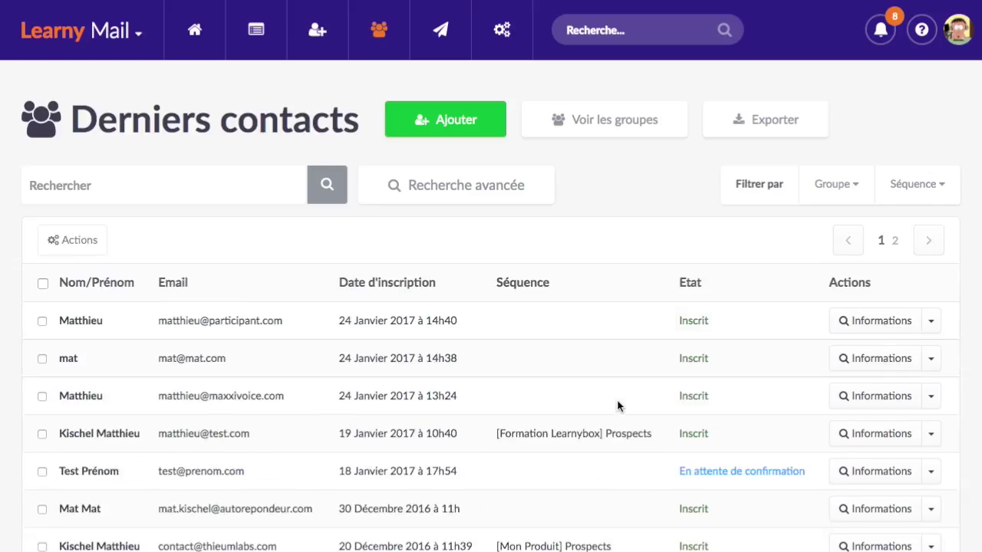
# Open the first listed contact for modification, look through its identity, sequence and tag fields, and leave without saving.
pyautogui.scroll(-3, 618, 406)
pyautogui.scroll(1, 641, 392)
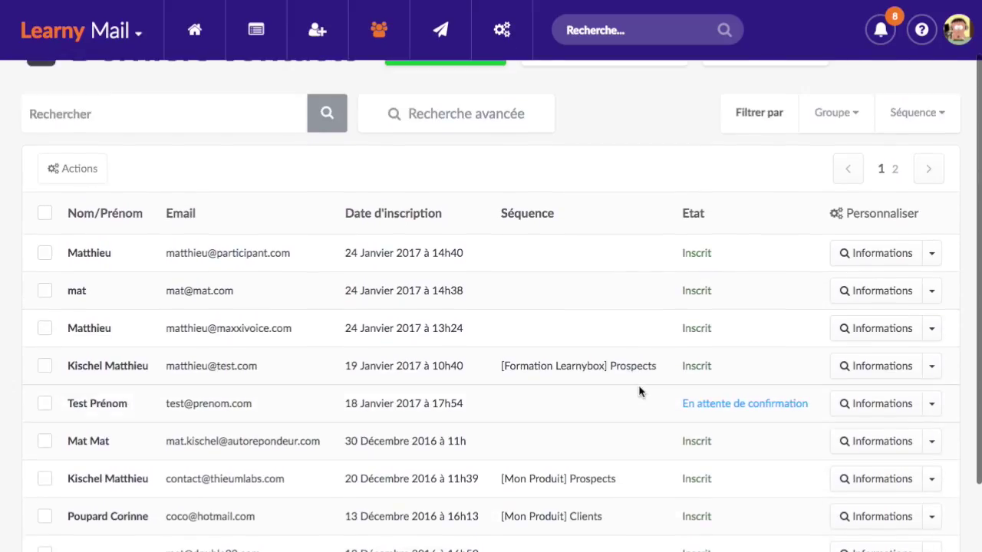
pyautogui.click(932, 255)
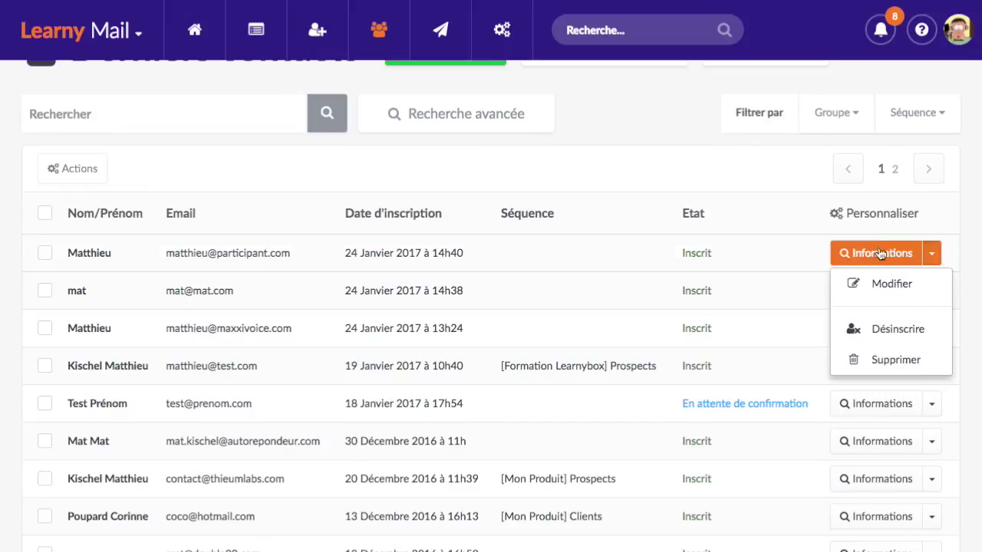
pyautogui.click(921, 287)
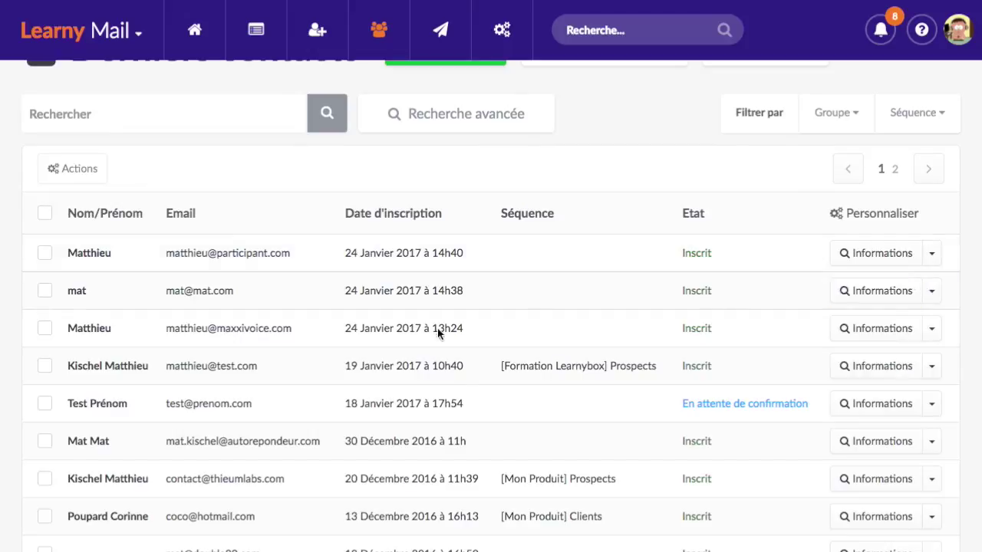
pyautogui.scroll(-5, 248, 197)
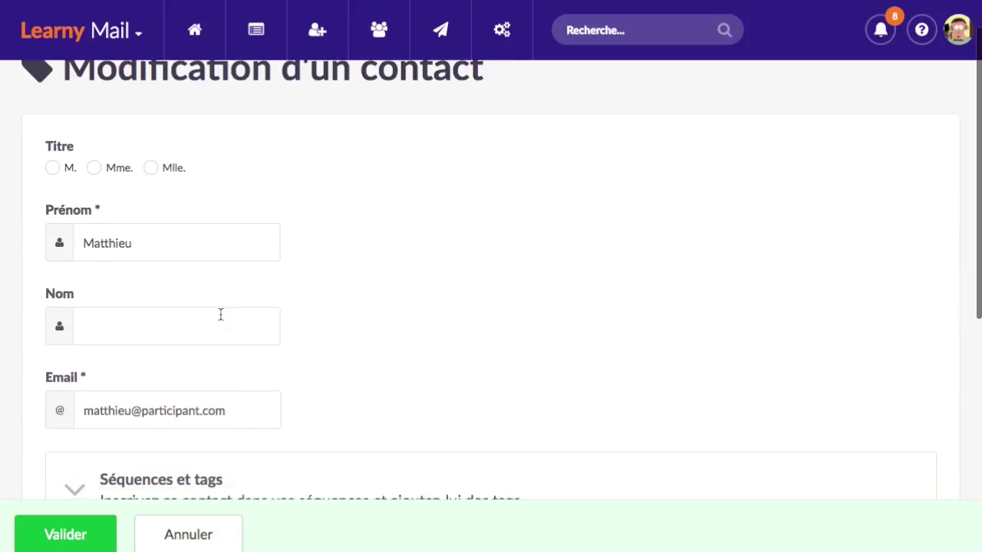
pyautogui.scroll(-3, 238, 284)
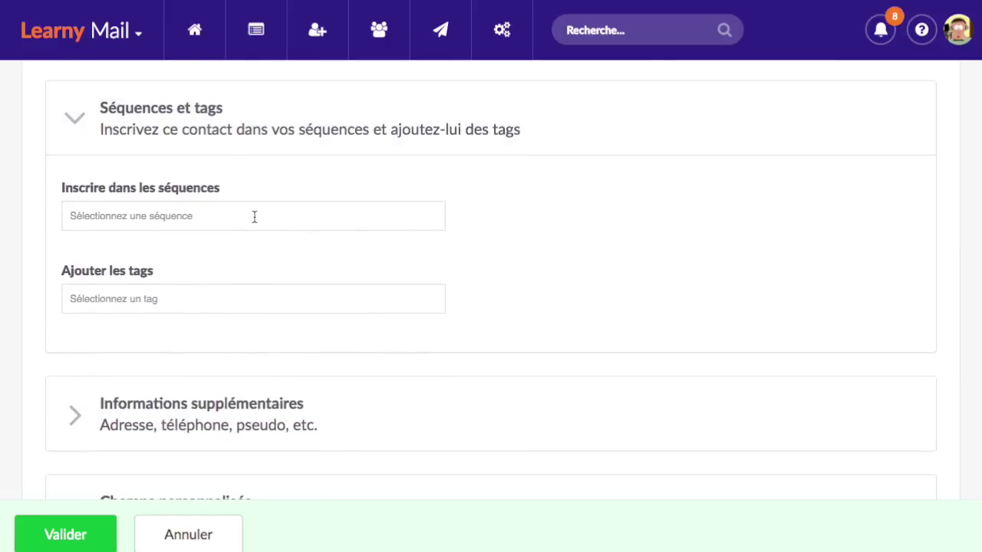
pyautogui.click(217, 536)
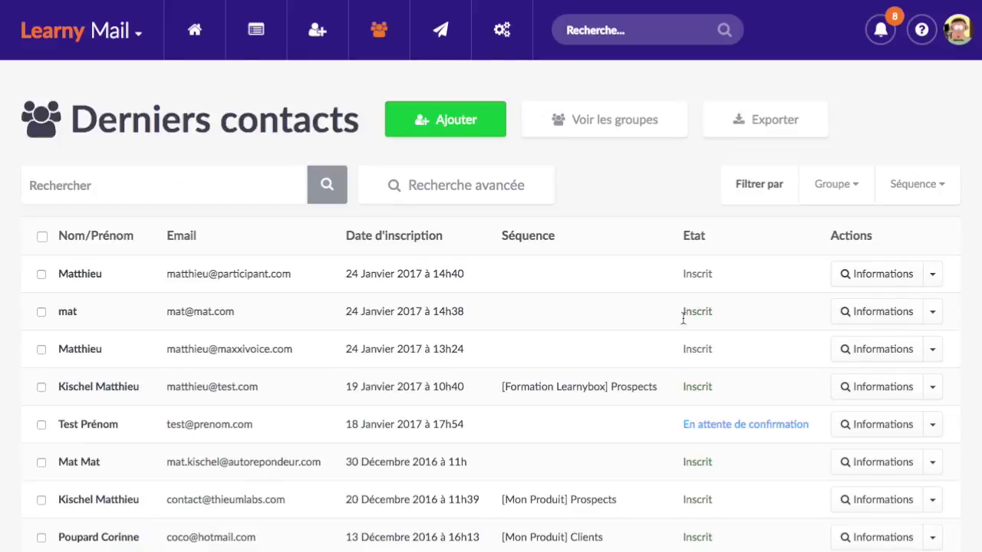
# Open the contact subscribed to [Formation Learnybox] Prospects for modification and add the sequences [Formation Learnybox] Clients and [Mon Produit] Prospects.
pyautogui.scroll(-1, 679, 334)
pyautogui.scroll(-1, 677, 335)
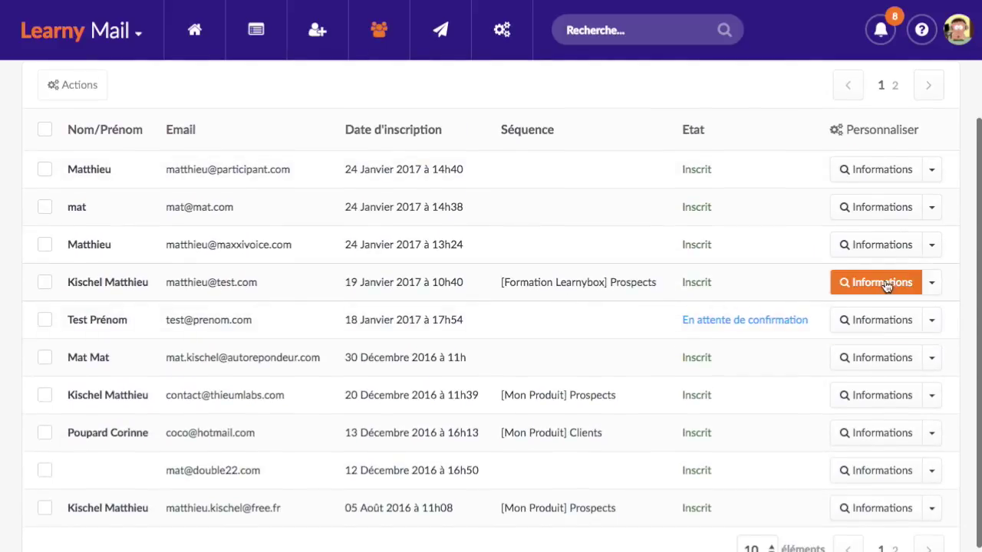
pyautogui.click(933, 284)
pyautogui.click(921, 317)
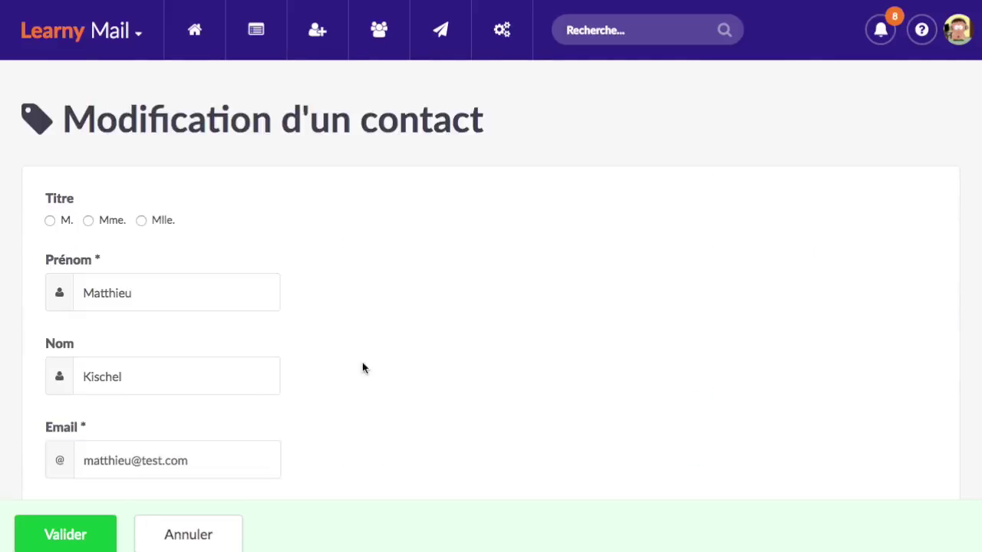
pyautogui.scroll(-5, 359, 327)
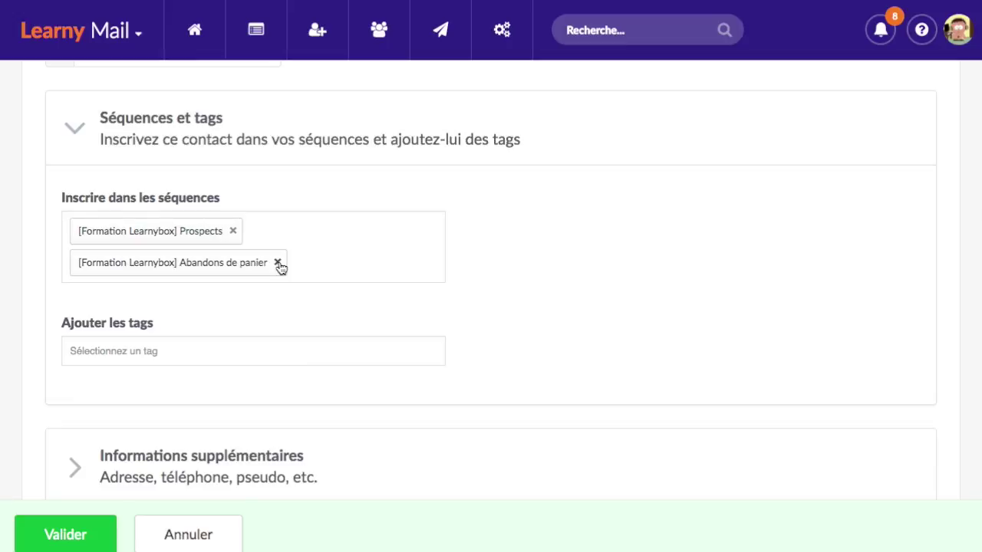
pyautogui.click(376, 236)
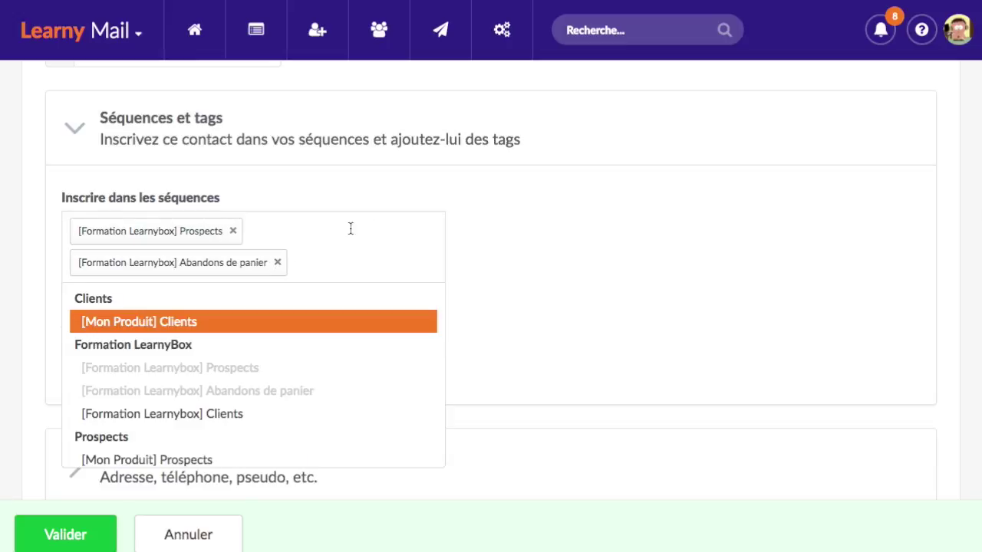
pyautogui.scroll(-2, 275, 385)
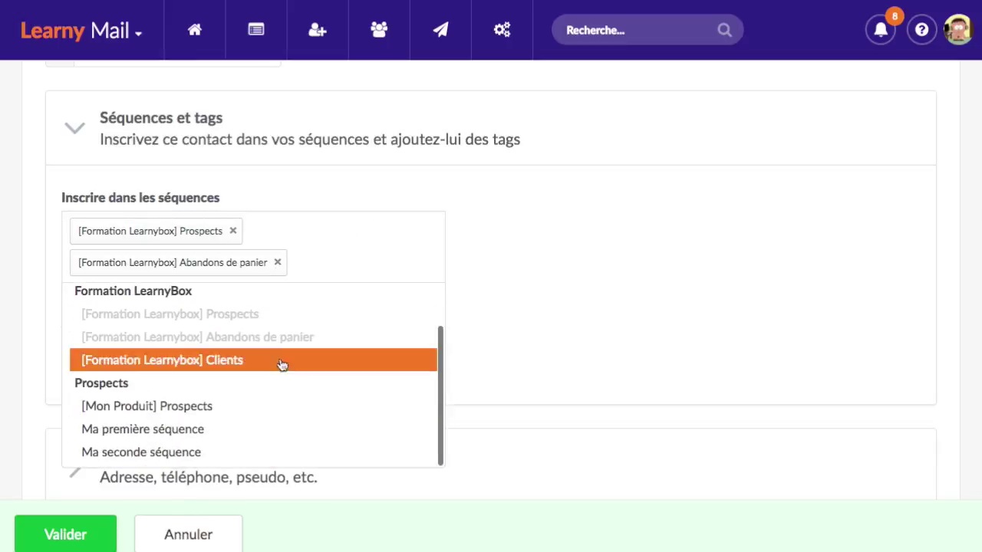
pyautogui.click(267, 362)
pyautogui.click(368, 299)
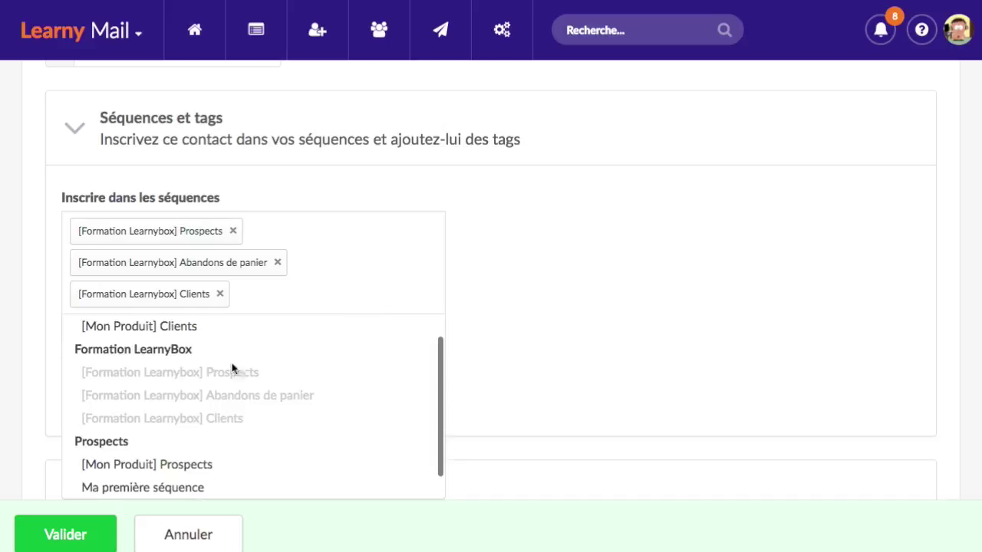
pyautogui.click(202, 465)
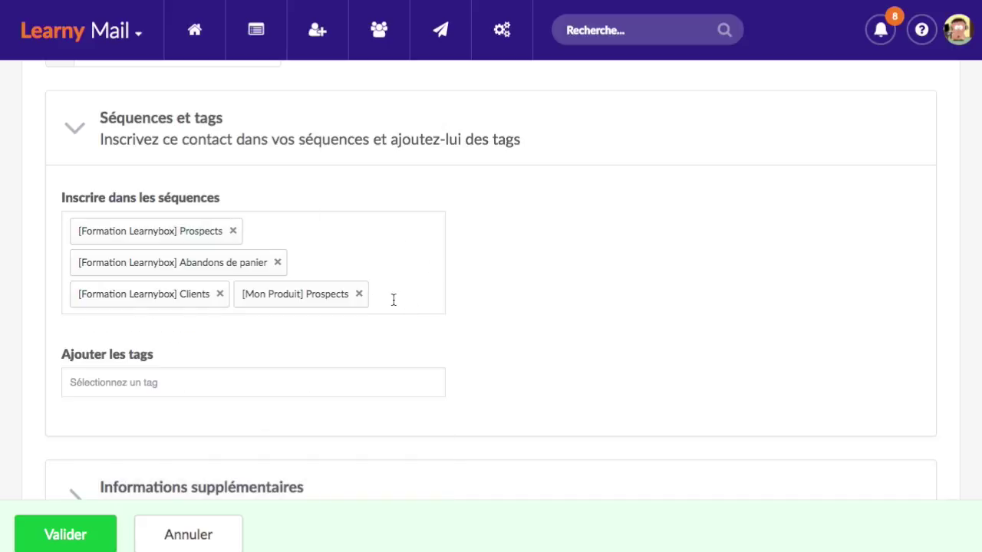
# Add the tags Tag1 and Tag2 to the contact.
pyautogui.scroll(-1, 547, 291)
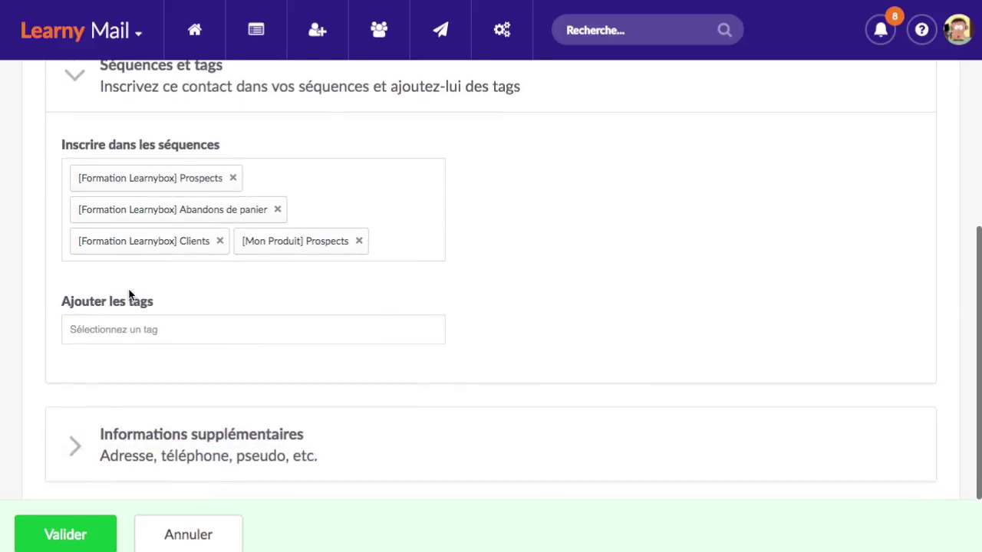
pyautogui.scroll(-1, 138, 287)
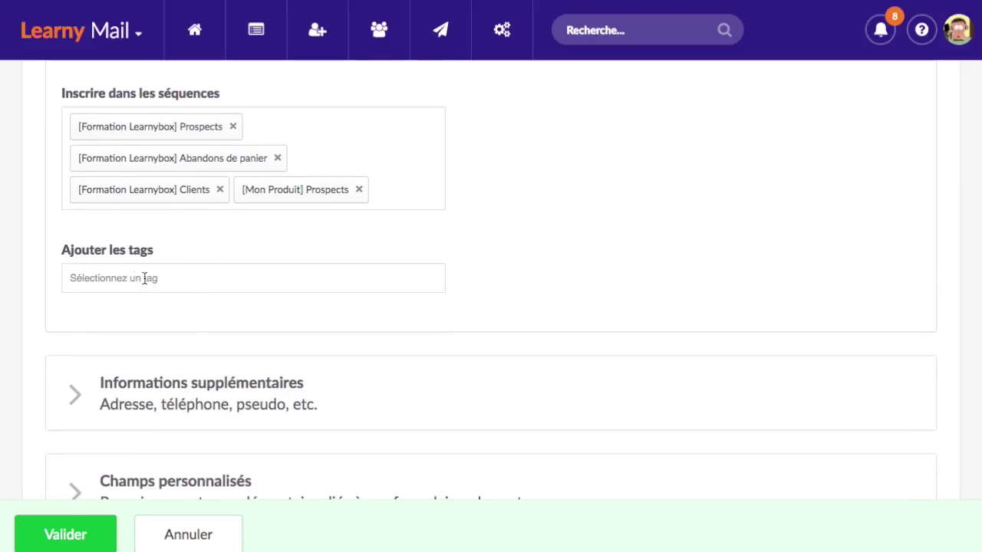
pyautogui.click(209, 290)
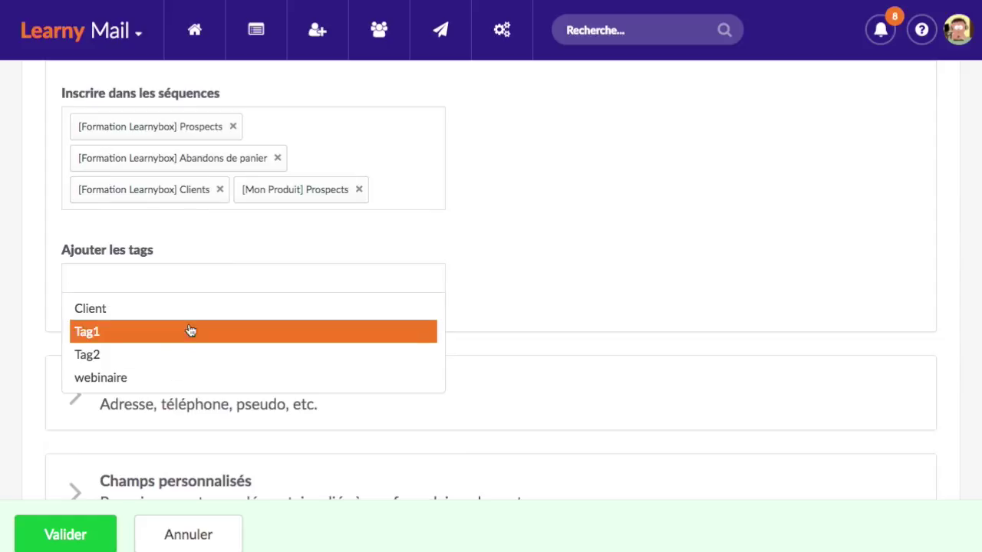
pyautogui.click(186, 330)
pyautogui.click(219, 289)
pyautogui.click(170, 372)
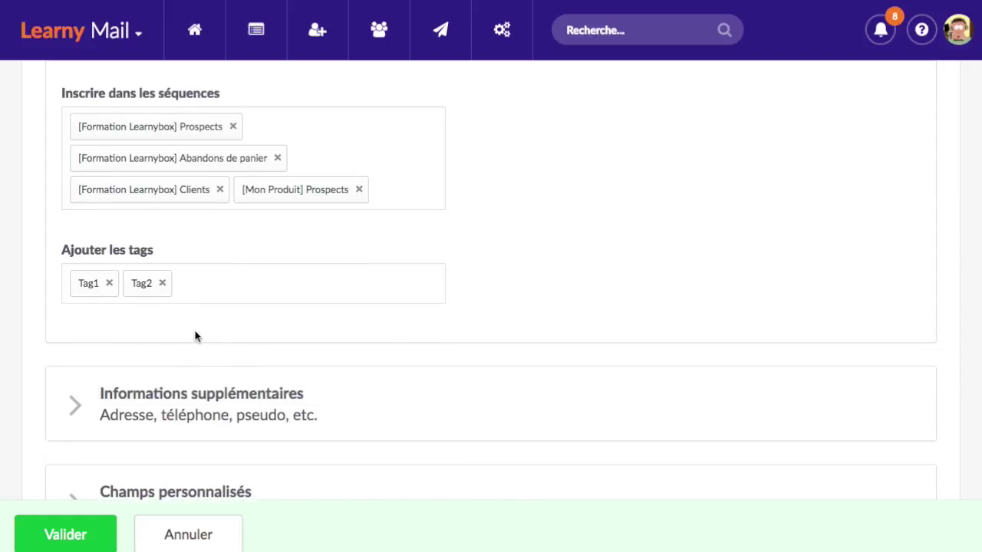
pyautogui.click(208, 273)
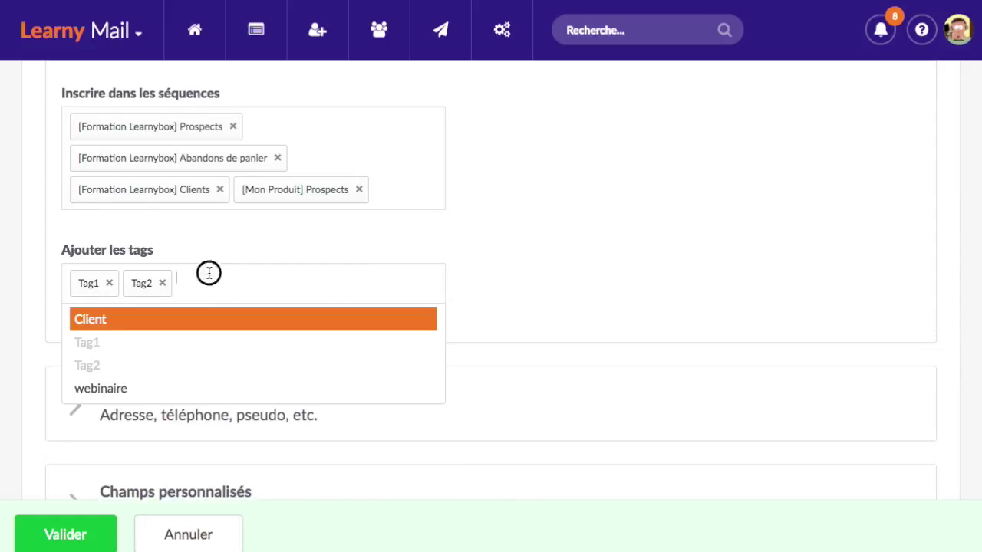
pyautogui.click(514, 280)
# Expand the contact's Informations supplémentaires, look through its address, phone, company, pseudo and comment fields, and leave without saving.
pyautogui.scroll(-3, 195, 346)
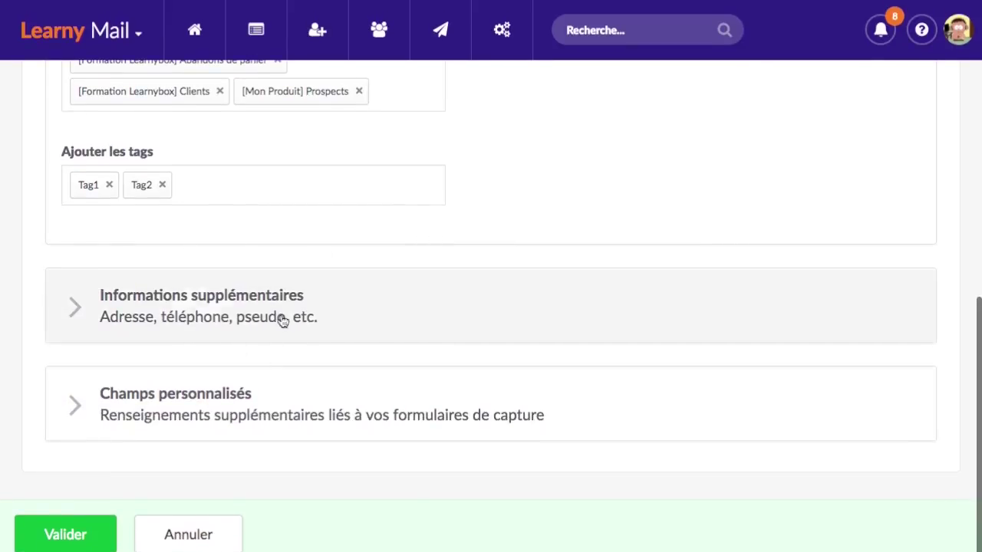
pyautogui.click(164, 322)
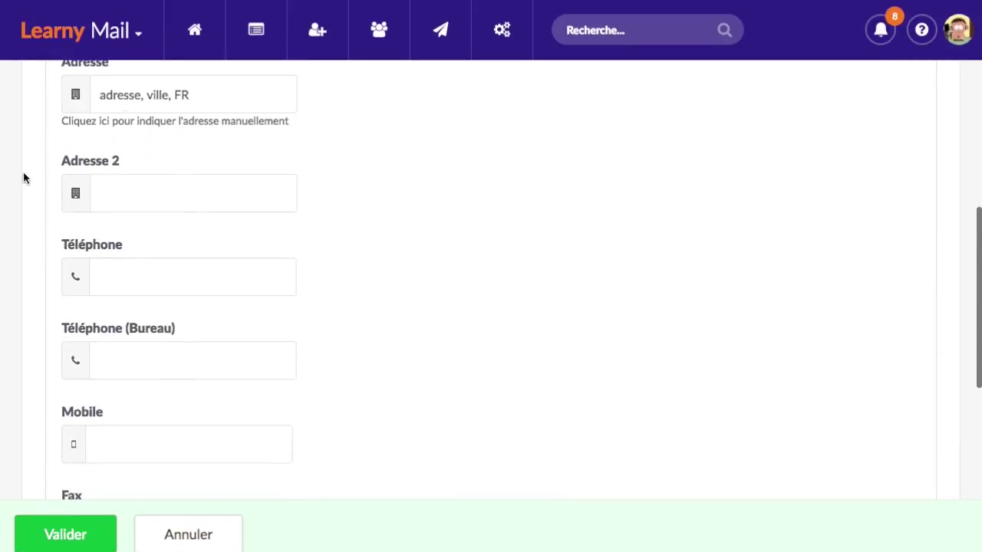
pyautogui.scroll(-5, 174, 284)
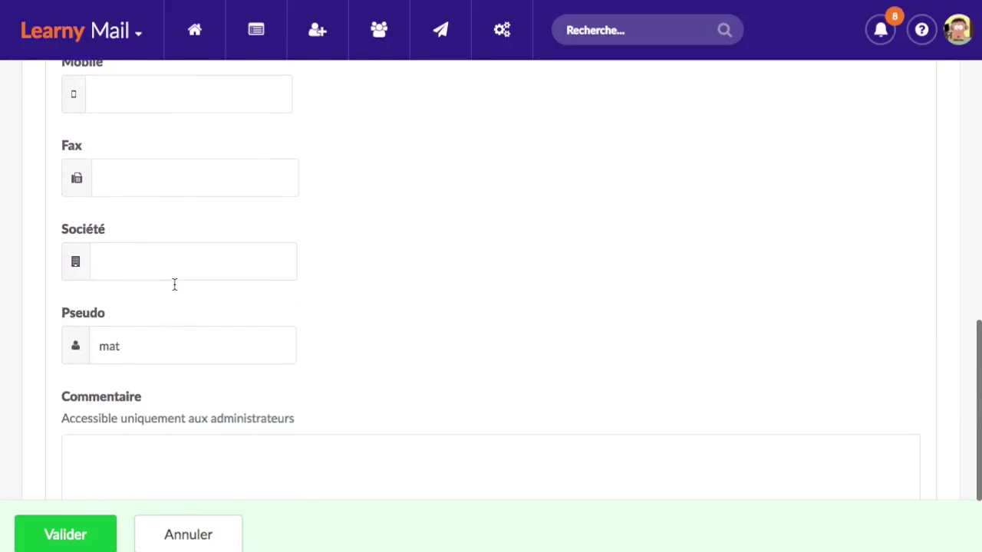
pyautogui.scroll(-3, 160, 281)
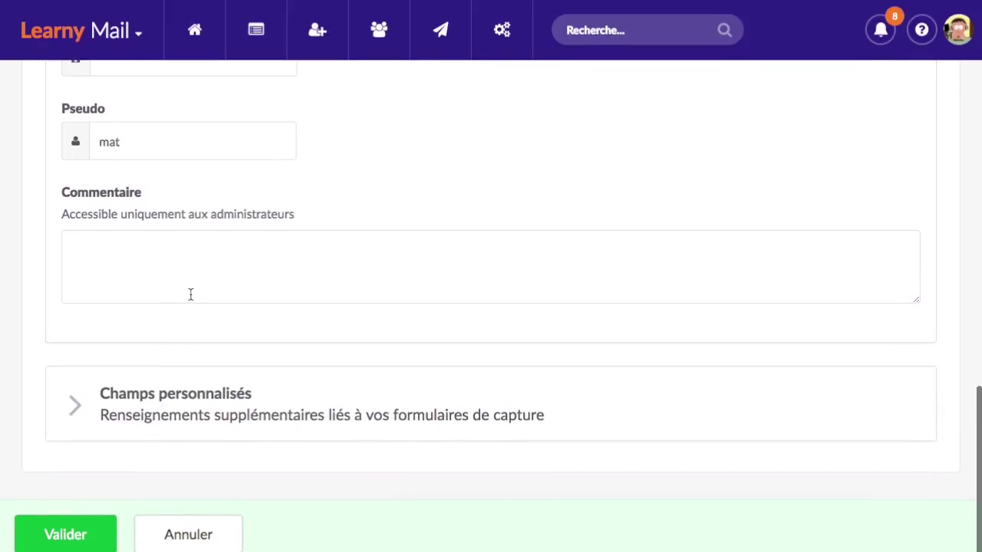
pyautogui.click(201, 535)
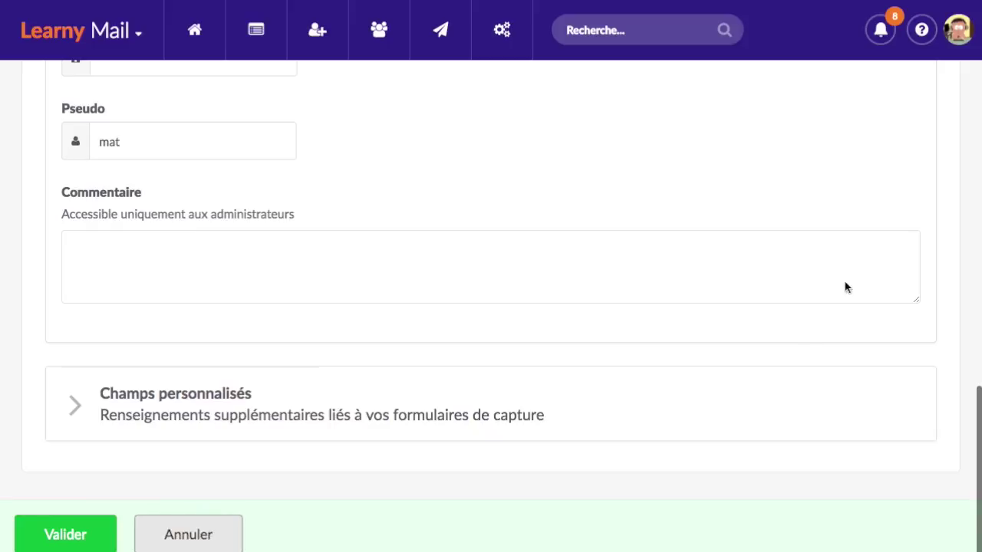
# Review the modify, unsubscribe and delete actions available for the first contact in the general contacts list.
pyautogui.scroll(-1, 770, 358)
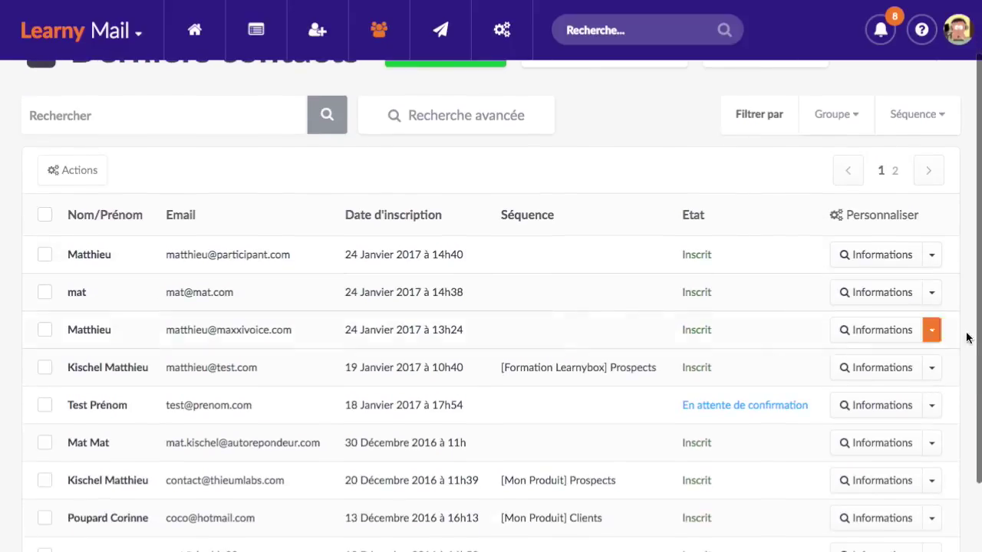
pyautogui.click(936, 255)
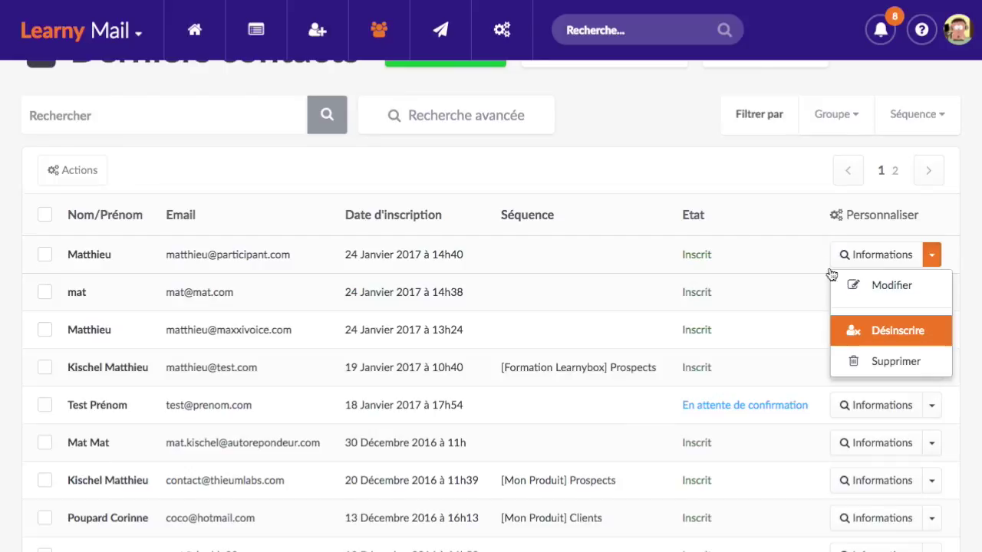
pyautogui.click(667, 165)
pyautogui.scroll(1, 667, 168)
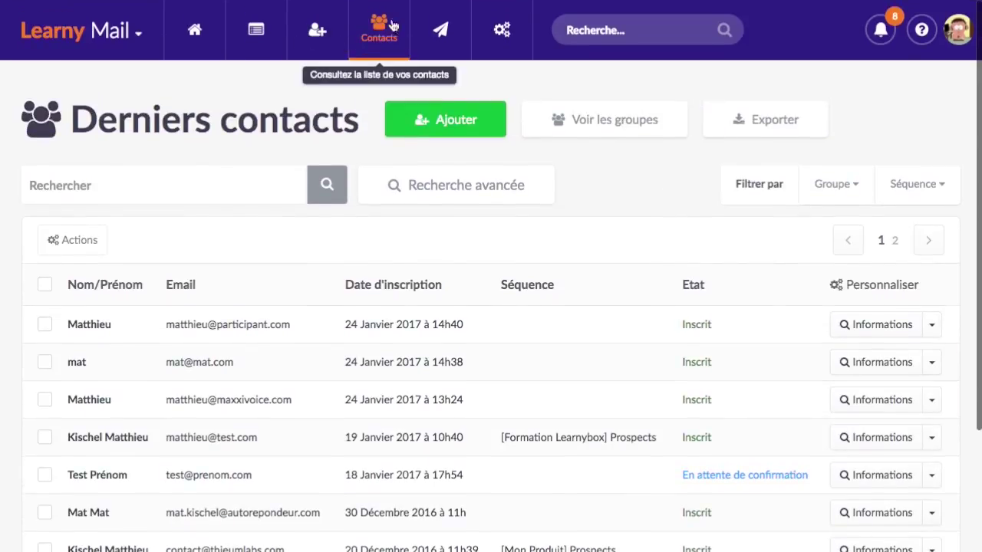
pyautogui.scroll(-2, 667, 323)
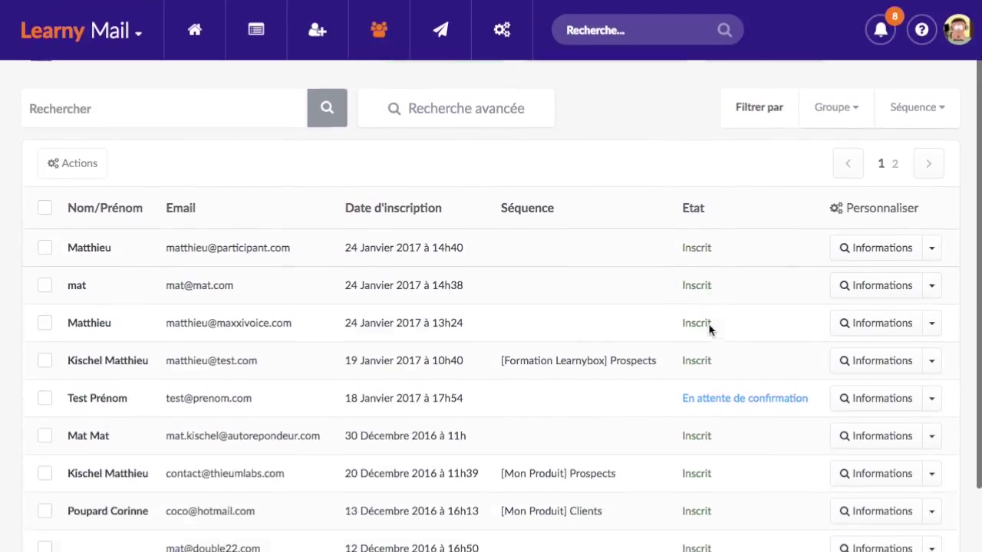
pyautogui.click(931, 232)
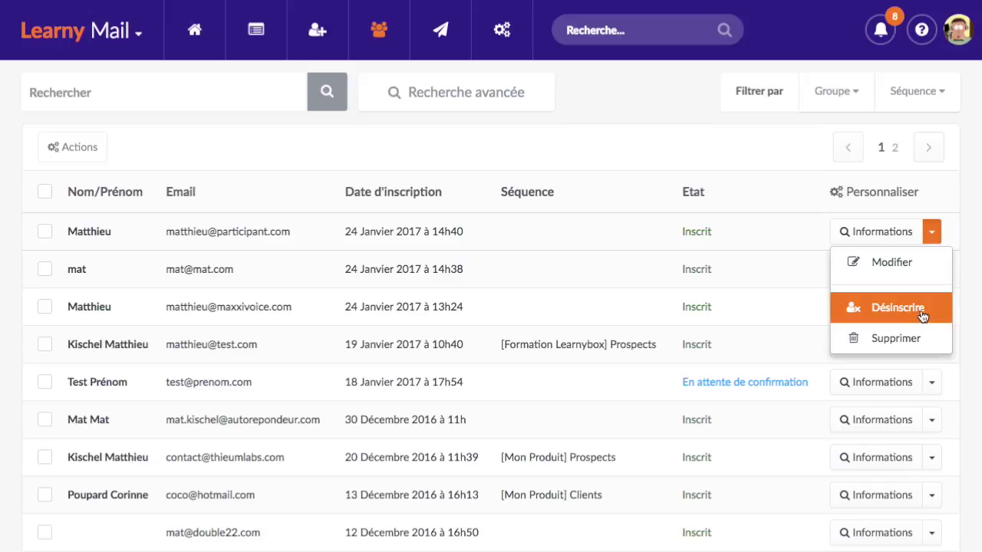
pyautogui.scroll(2, 659, 280)
# Open the [Mon Produit] Clients sequence and show the contacts registered in it.
pyautogui.click(252, 36)
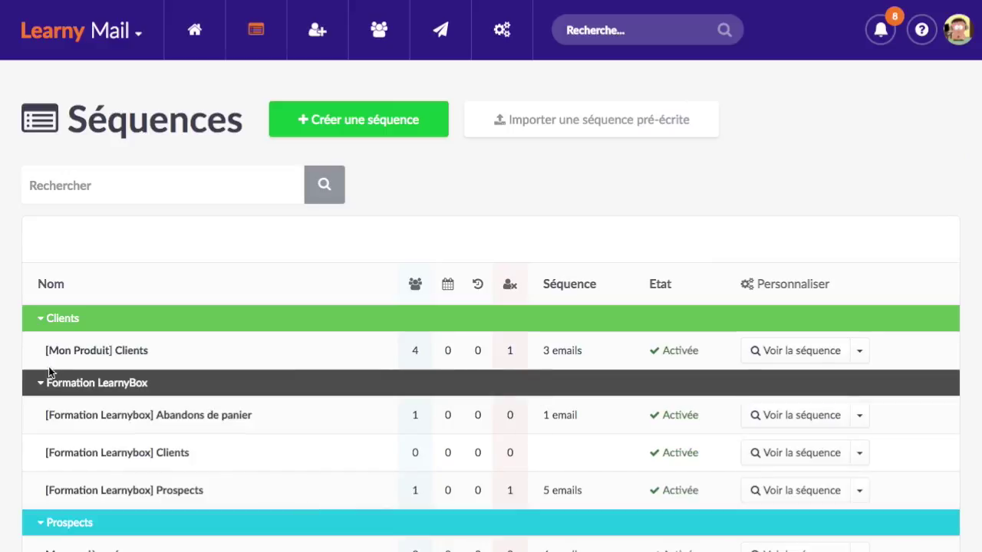
pyautogui.click(788, 352)
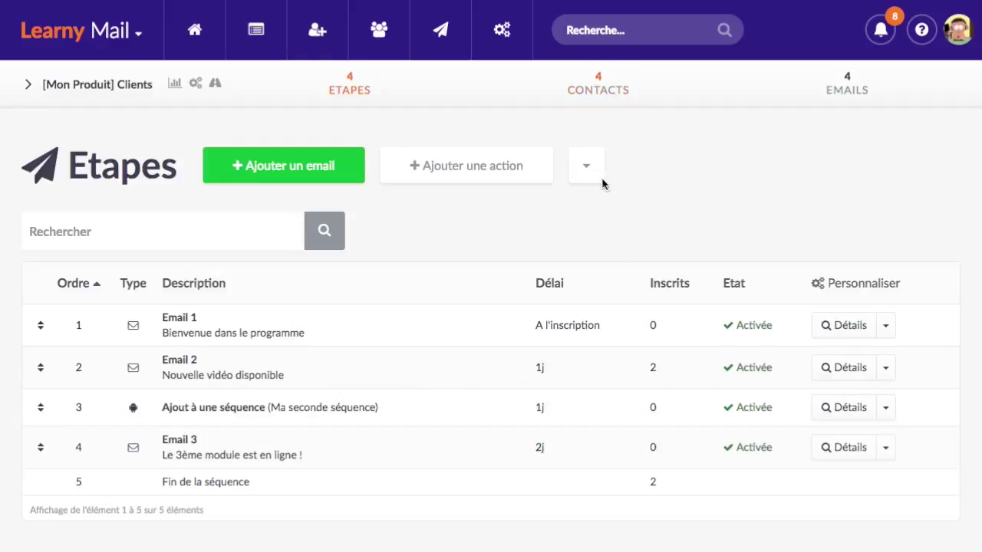
pyautogui.scroll(-3, 673, 365)
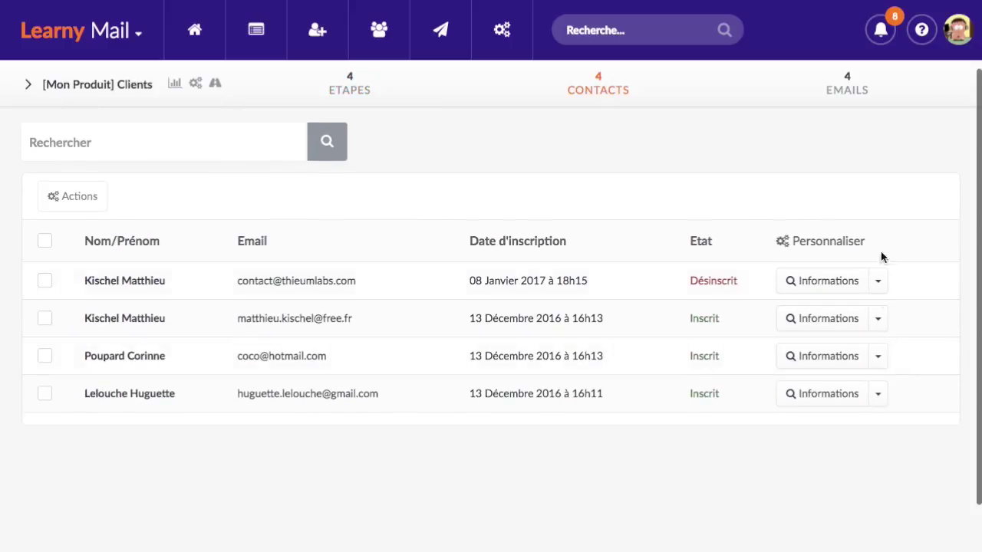
# Request unsubscribing the second listed contact from this sequence, and cancel at the confirmation.
pyautogui.click(877, 319)
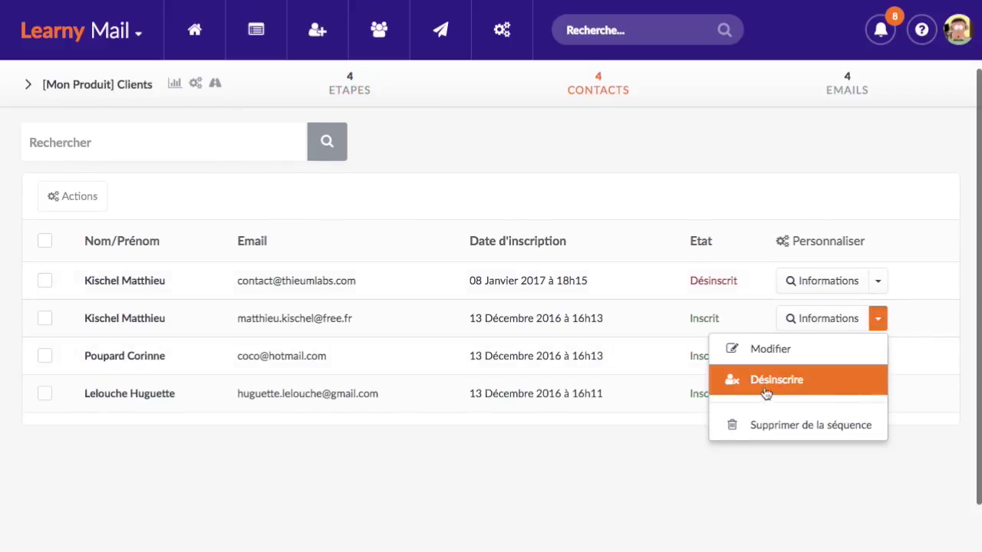
pyautogui.click(840, 385)
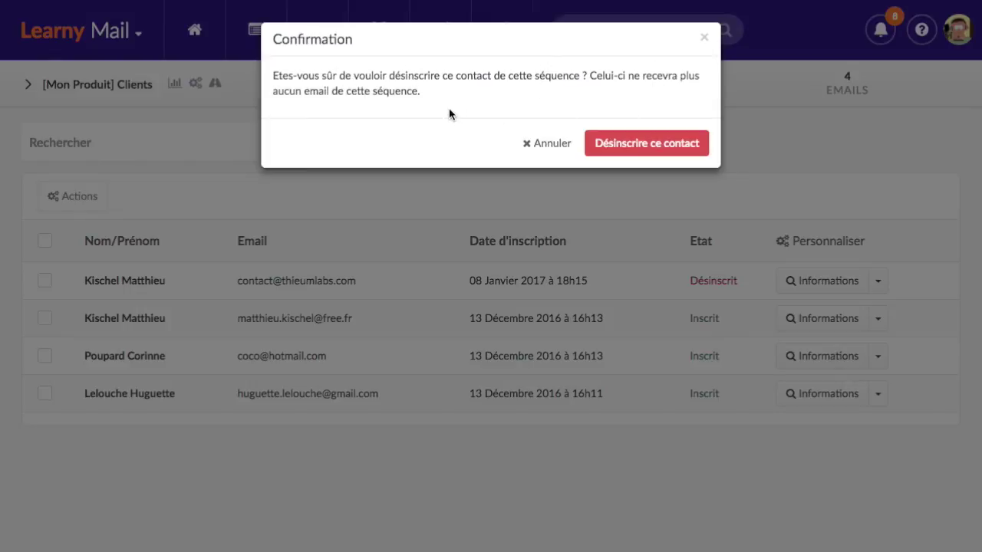
pyautogui.click(543, 145)
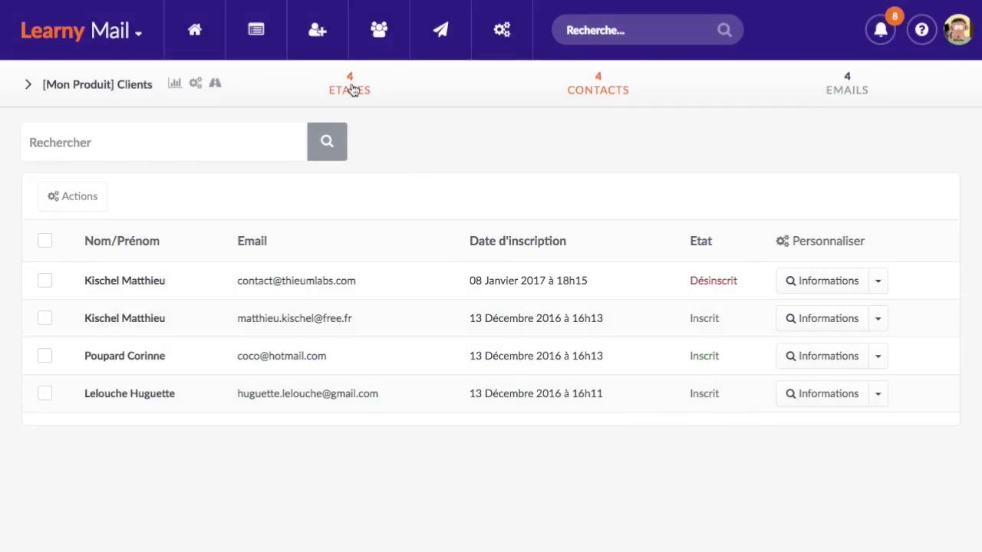
# Review the steps of the [Mon Produit] Clients sequence, including each step's delay and state.
pyautogui.click(351, 90)
pyautogui.scroll(-2, 537, 376)
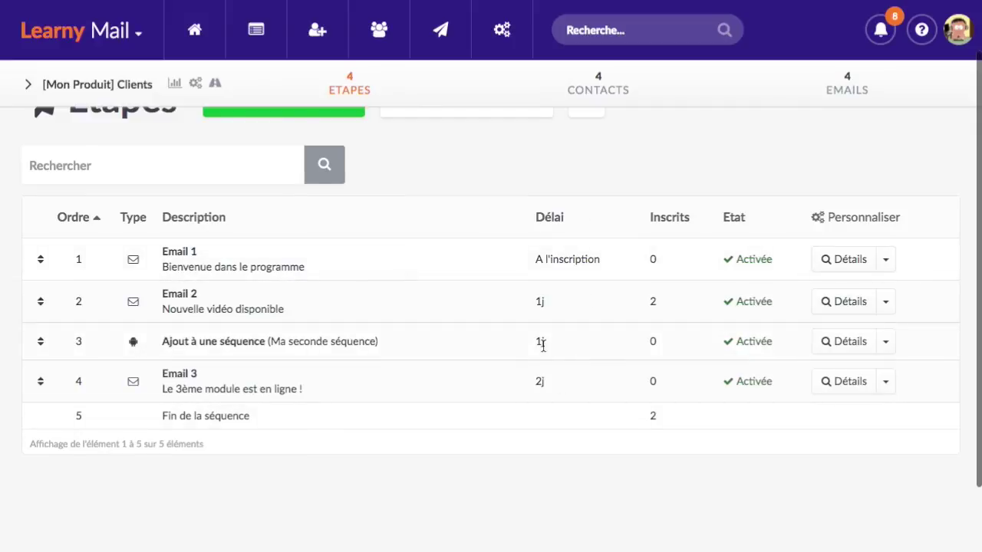
pyautogui.scroll(2, 543, 345)
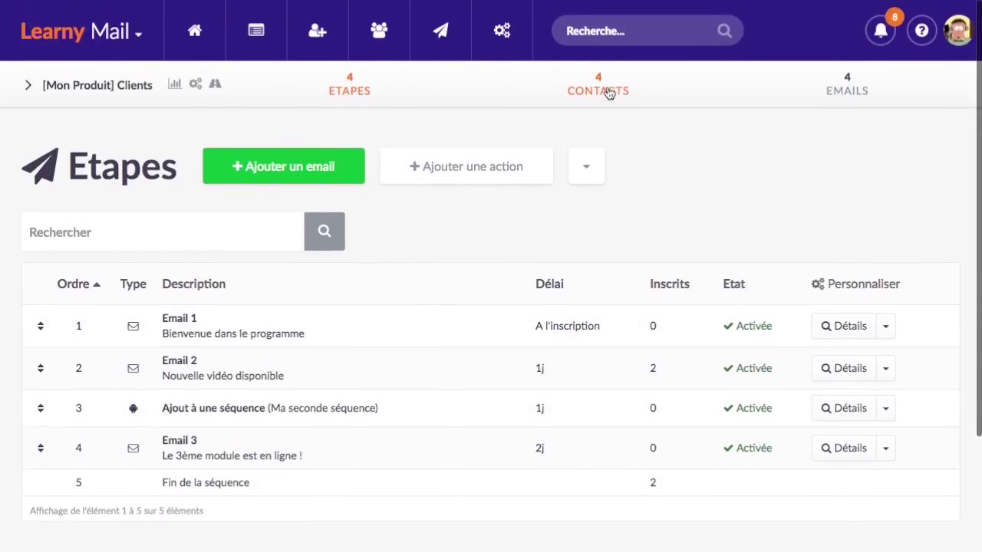
# Return to the sequence's contacts, request deleting the second listed contact from the sequence, and cancel at the confirmation.
pyautogui.click(607, 93)
pyautogui.scroll(-2, 844, 399)
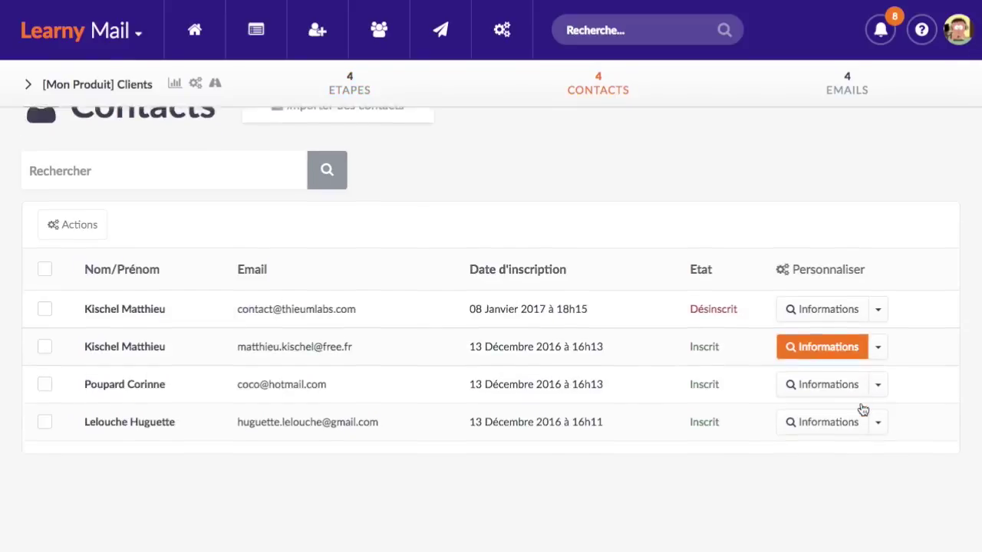
pyautogui.scroll(-2, 863, 411)
pyautogui.click(878, 275)
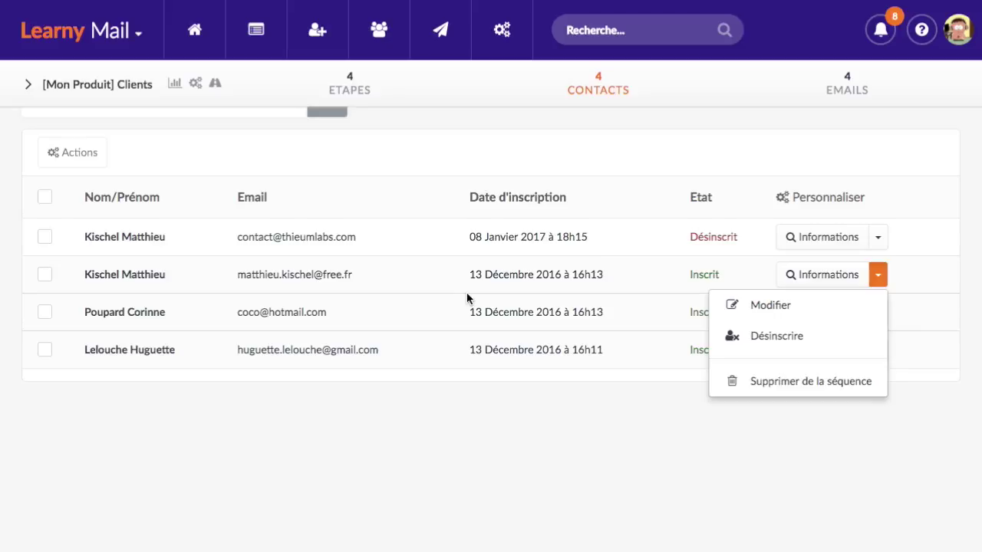
pyautogui.click(806, 387)
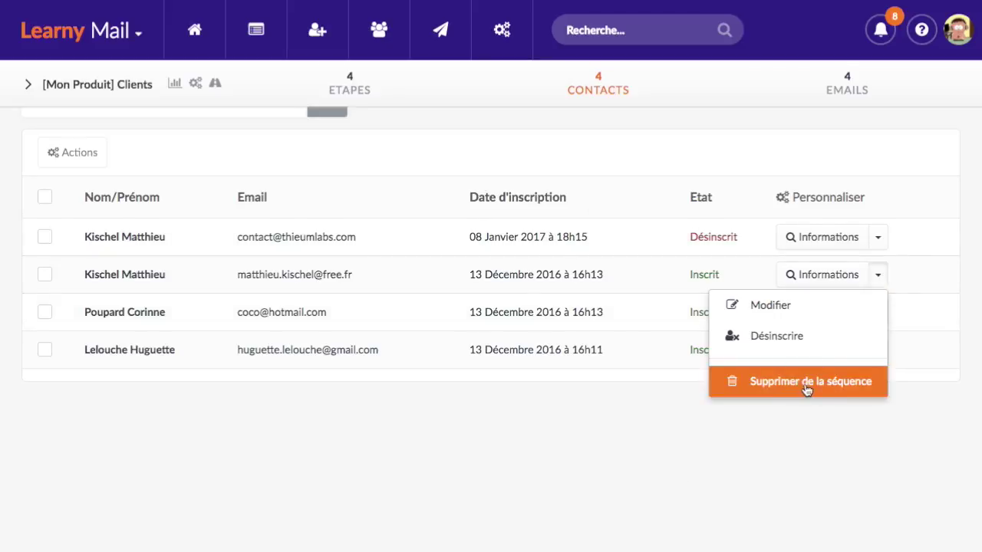
pyautogui.click(805, 387)
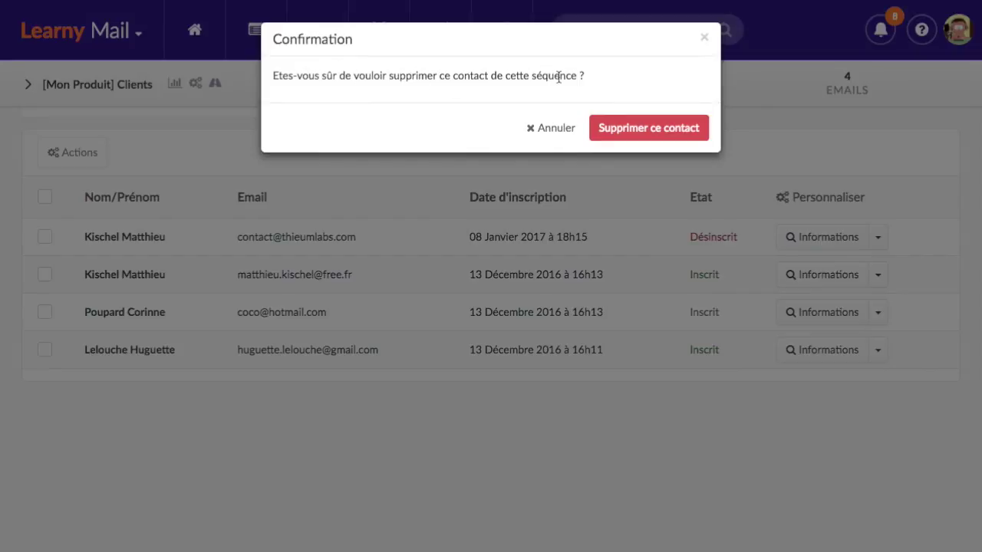
pyautogui.click(551, 129)
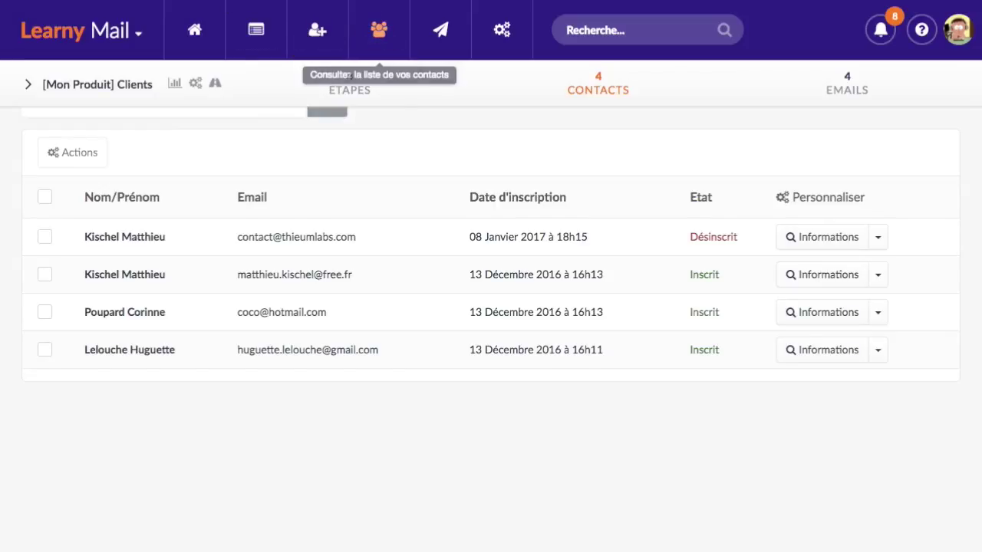
# Show the full contact list and review the actions available for the fourth contact, without applying any.
pyautogui.click(379, 29)
pyautogui.scroll(-5, 484, 265)
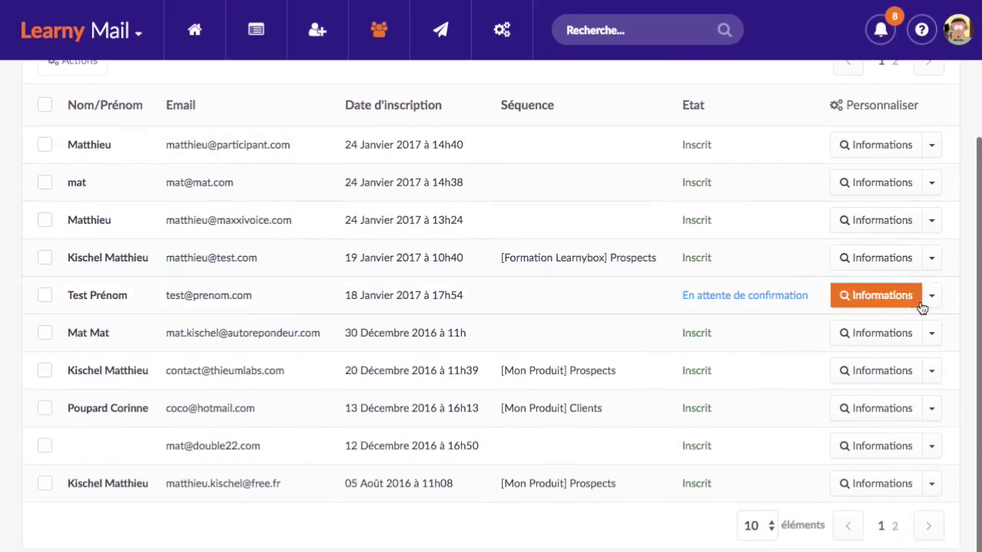
pyautogui.click(930, 261)
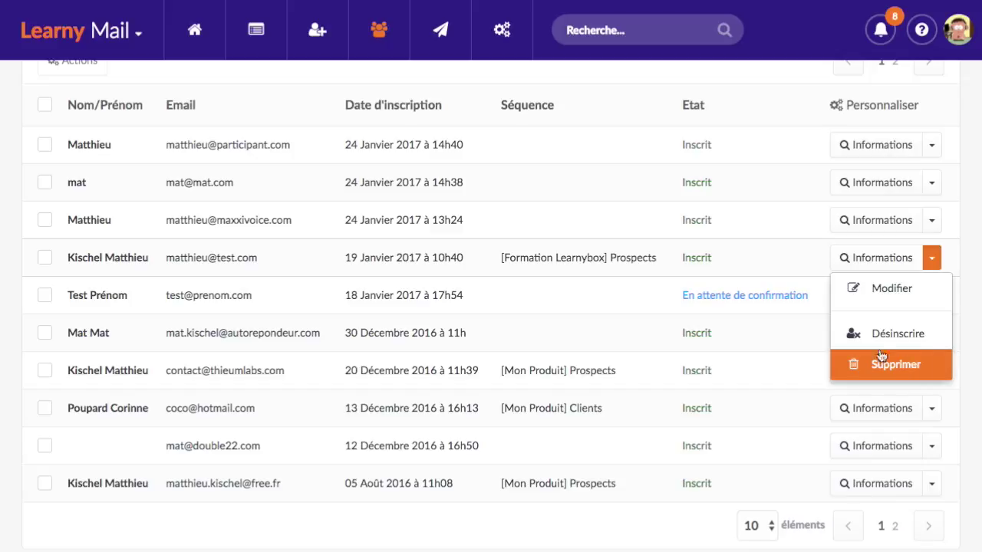
pyautogui.click(640, 342)
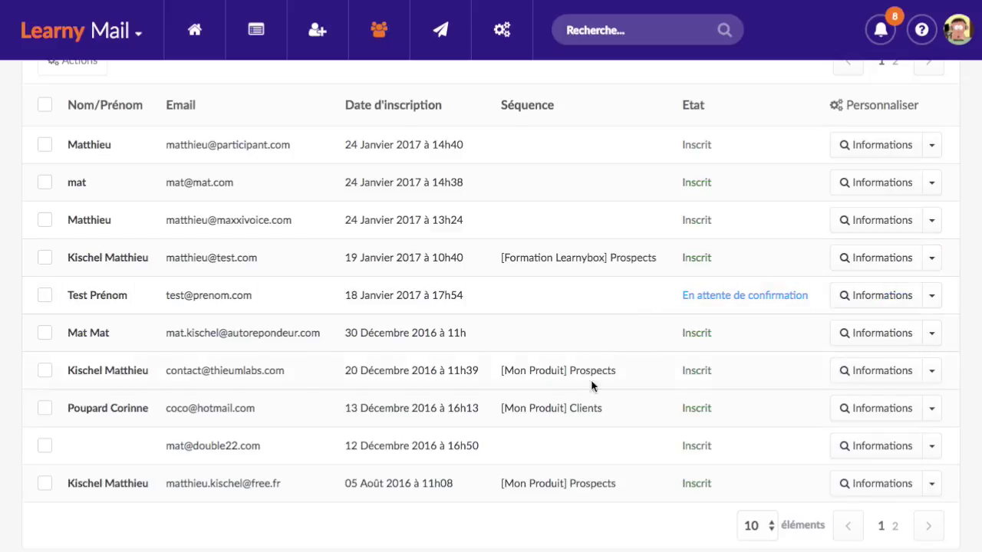
pyautogui.scroll(5, 645, 410)
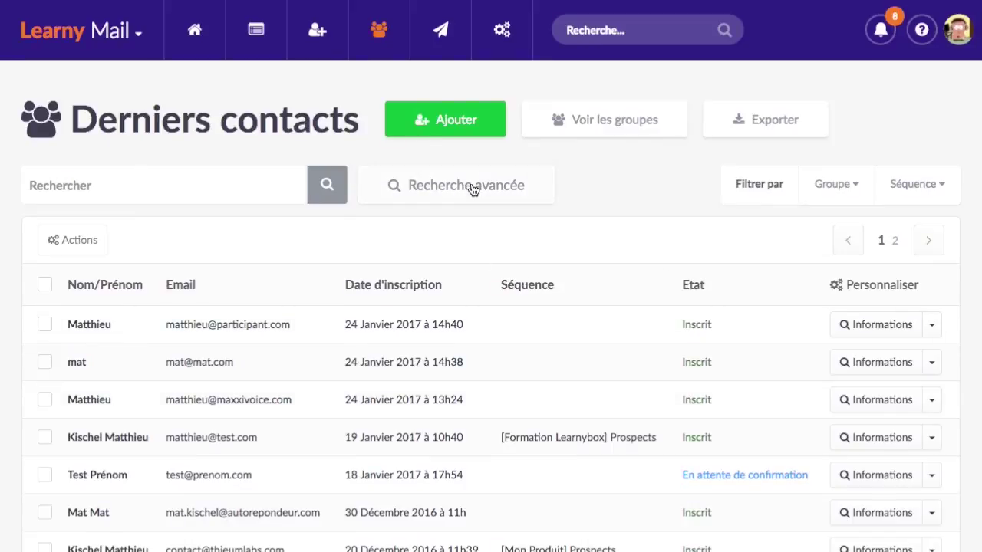
# Open the form for adding a contact and examine its identity, sequence, tag and additional information fields.
pyautogui.click(463, 123)
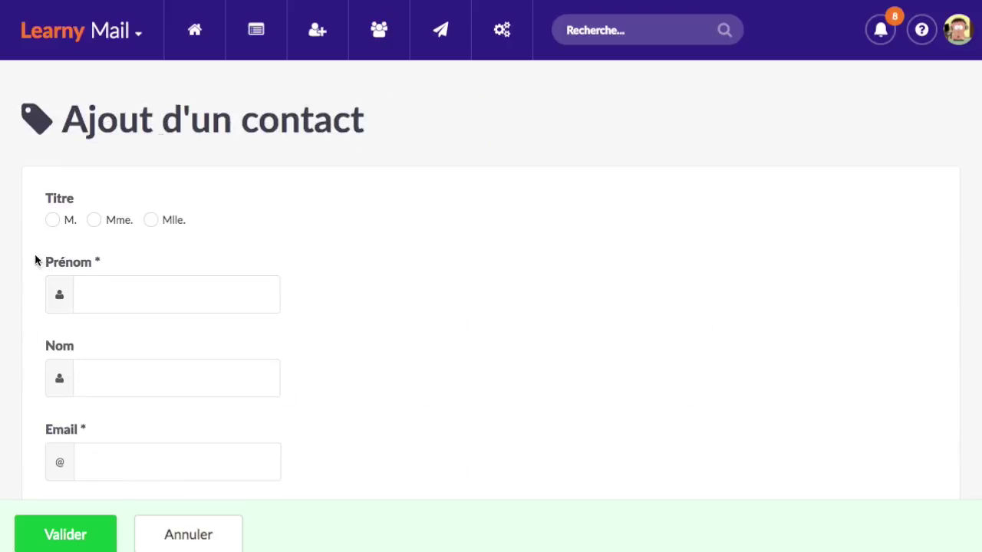
pyautogui.scroll(-1, 251, 320)
pyautogui.scroll(-2, 251, 314)
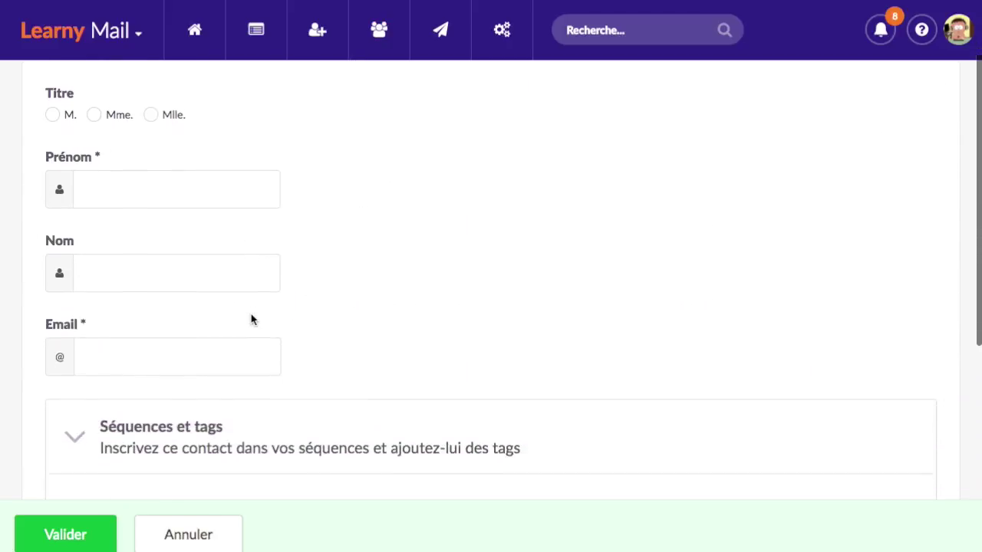
pyautogui.scroll(1, 152, 316)
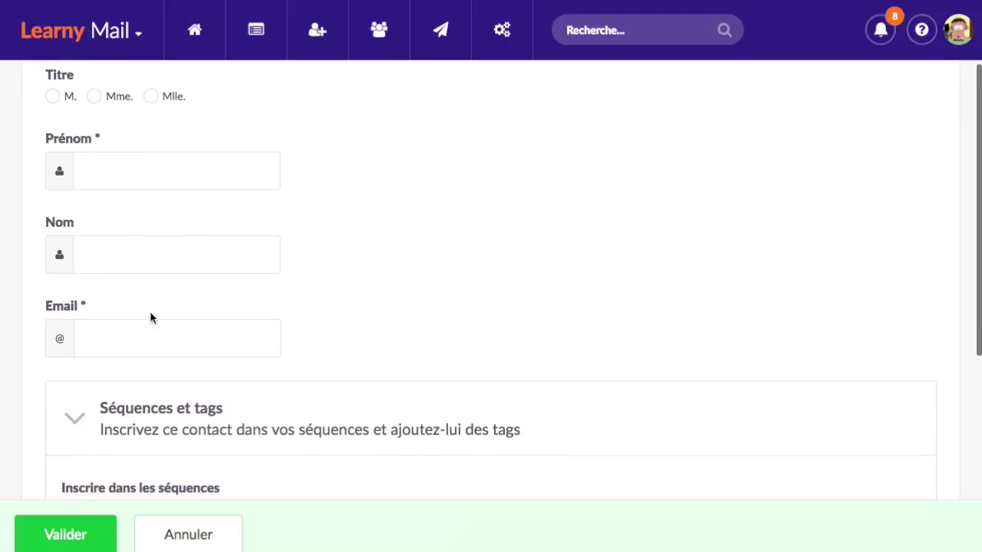
pyautogui.scroll(-5, 169, 330)
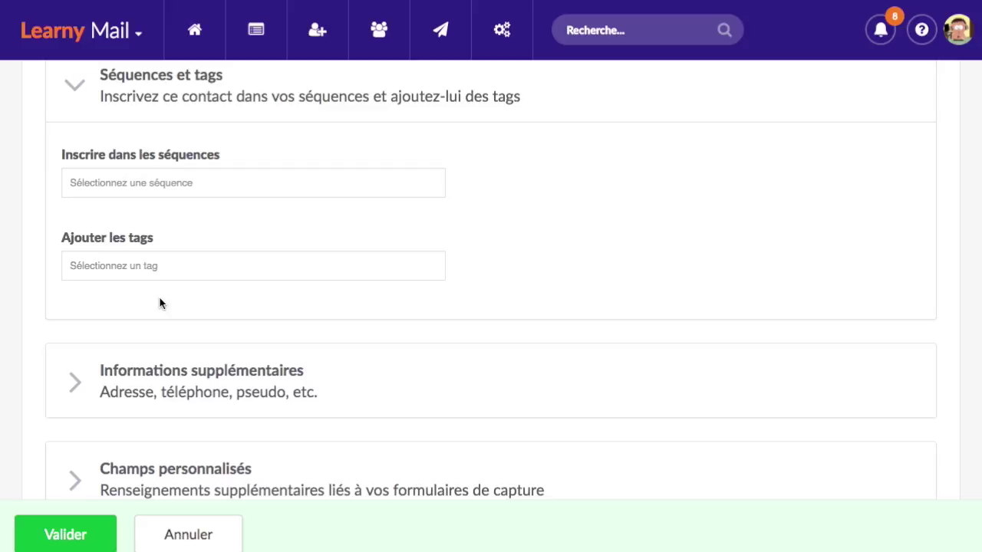
pyautogui.scroll(7, 160, 302)
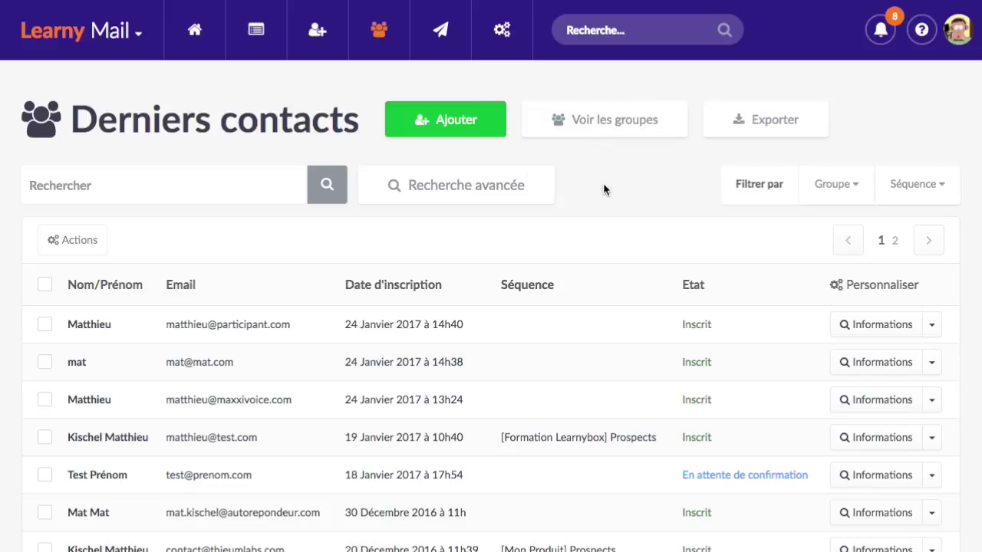
# Start an advanced contact search and add a condition on Adresse email.
pyautogui.click(476, 198)
pyautogui.scroll(-1, 464, 260)
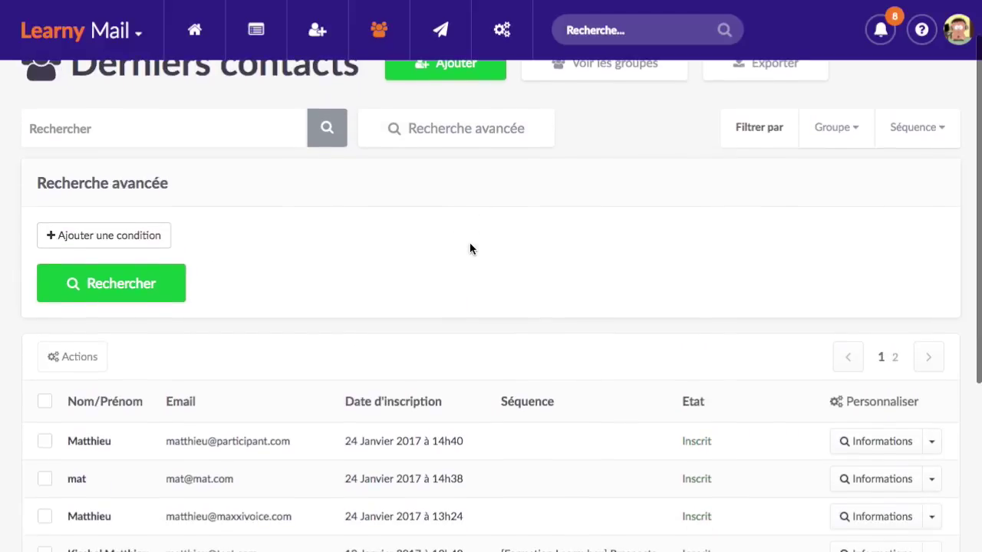
pyautogui.scroll(-1, 458, 225)
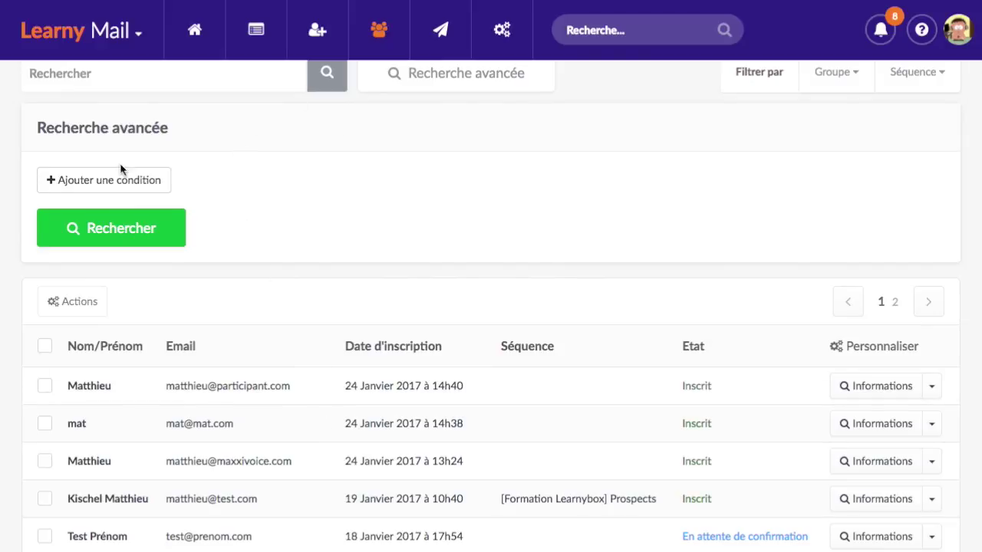
pyautogui.click(132, 185)
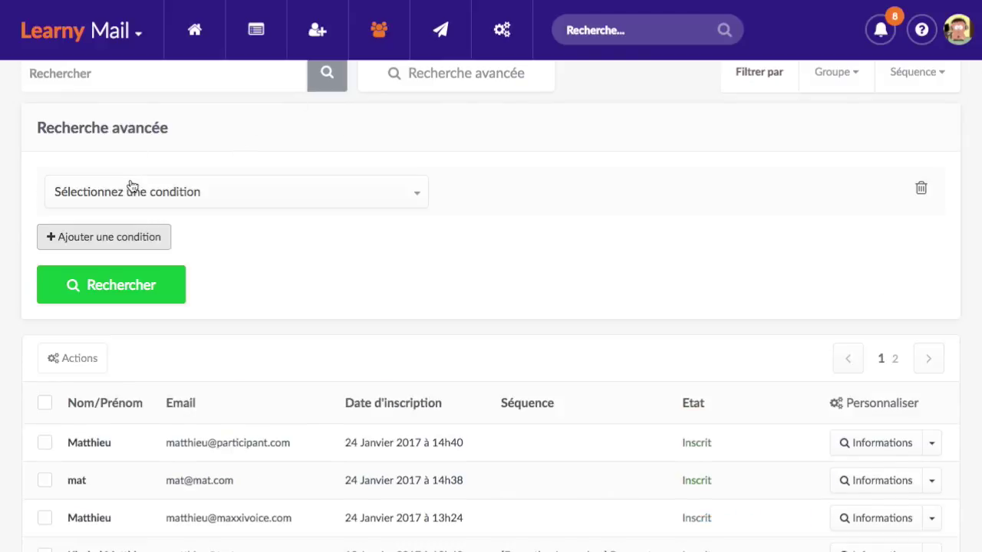
pyautogui.click(279, 201)
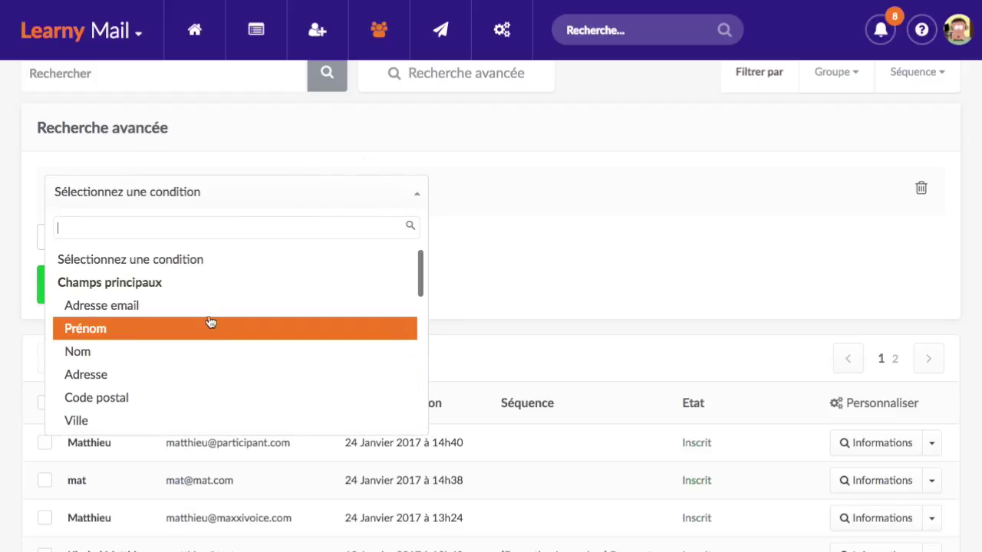
pyautogui.click(176, 314)
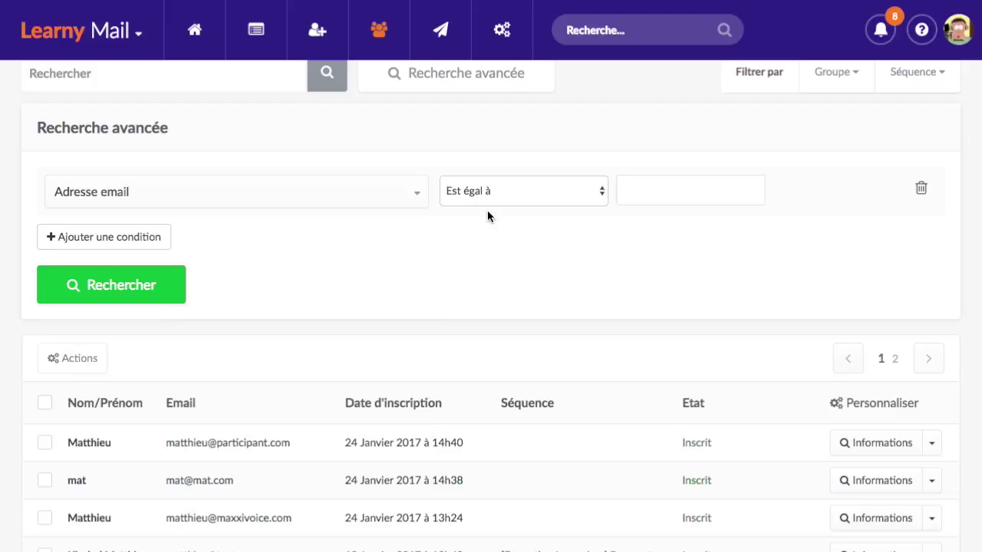
# Search for contacts whose email address equals the first listed contact's address, copied from the list.
pyautogui.click(647, 193)
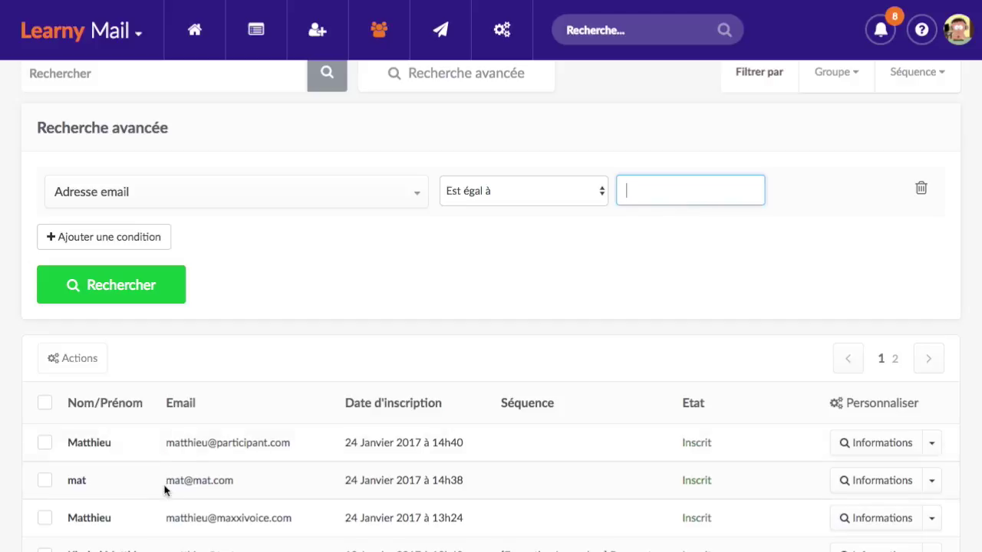
pyautogui.moveTo(167, 443); pyautogui.dragTo(294, 441)
pyautogui.hotkey('ctrl', 'c')
pyautogui.click(640, 198)
pyautogui.hotkey('ctrl', 'v')
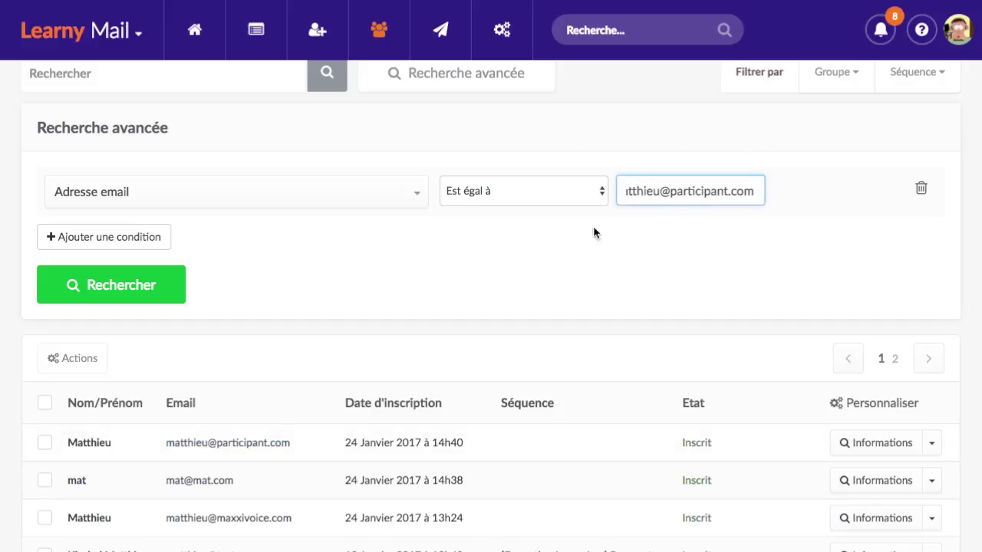
pyautogui.click(145, 287)
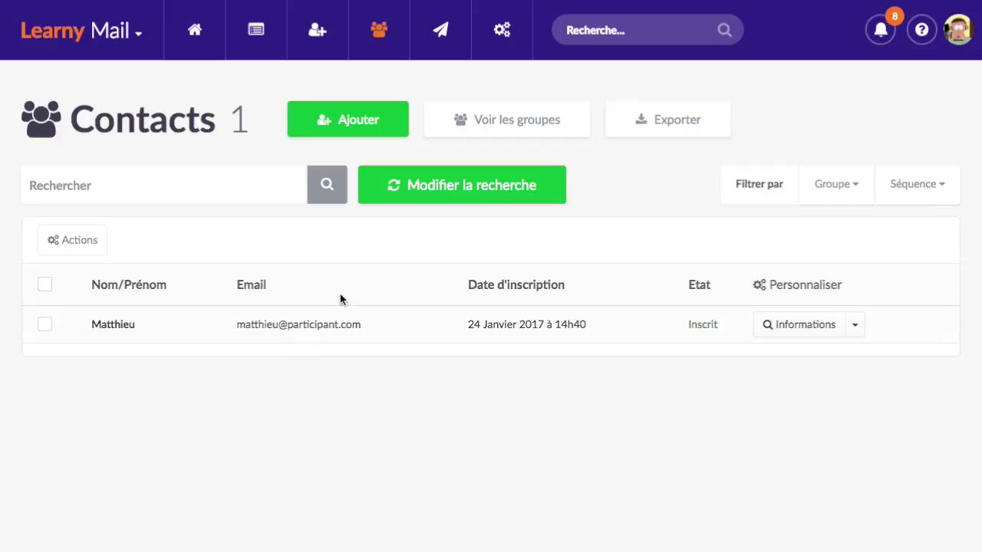
# Modify the search to Contient, shorten the value to the part before the @ sign, and run it again.
pyautogui.click(496, 192)
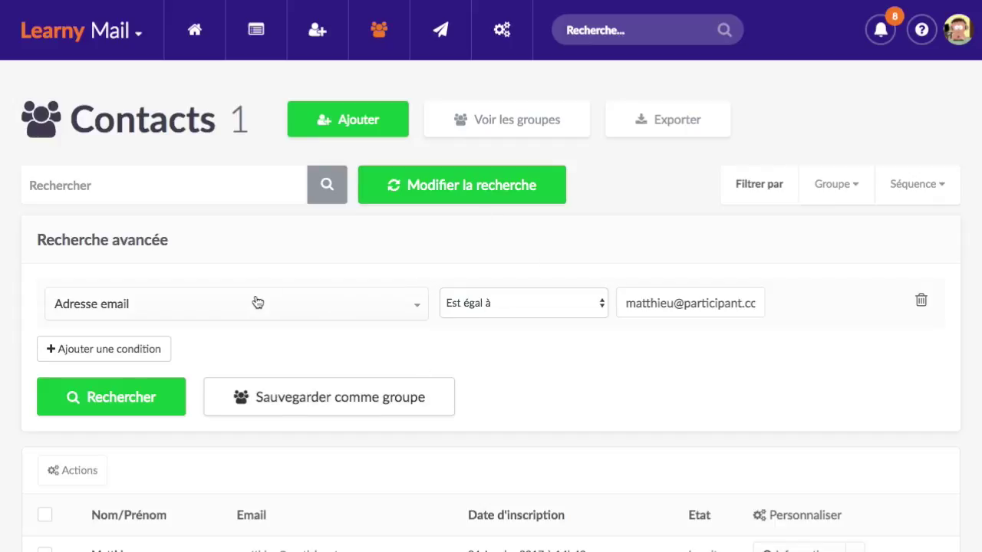
pyautogui.click(518, 304)
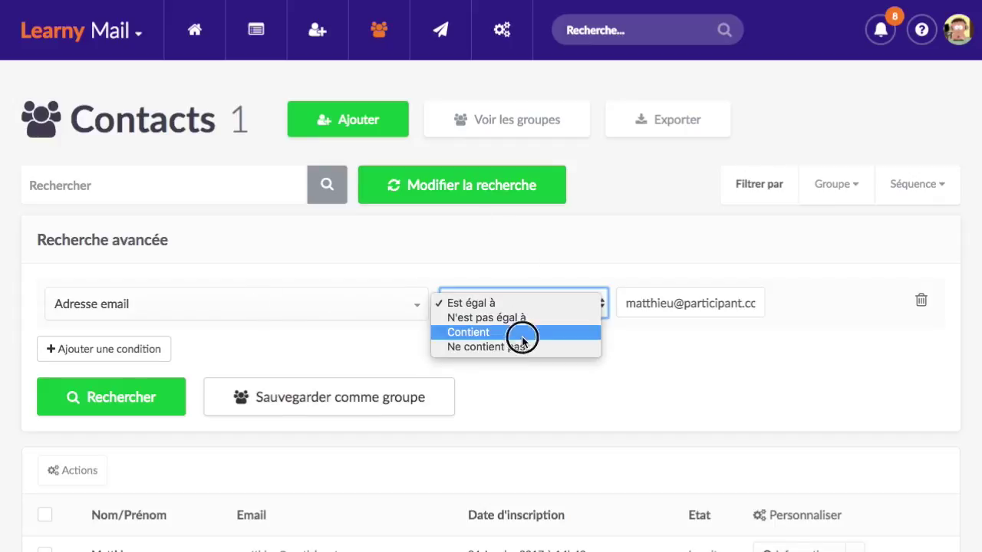
pyautogui.click(523, 335)
pyautogui.moveTo(673, 303); pyautogui.dragTo(794, 303)
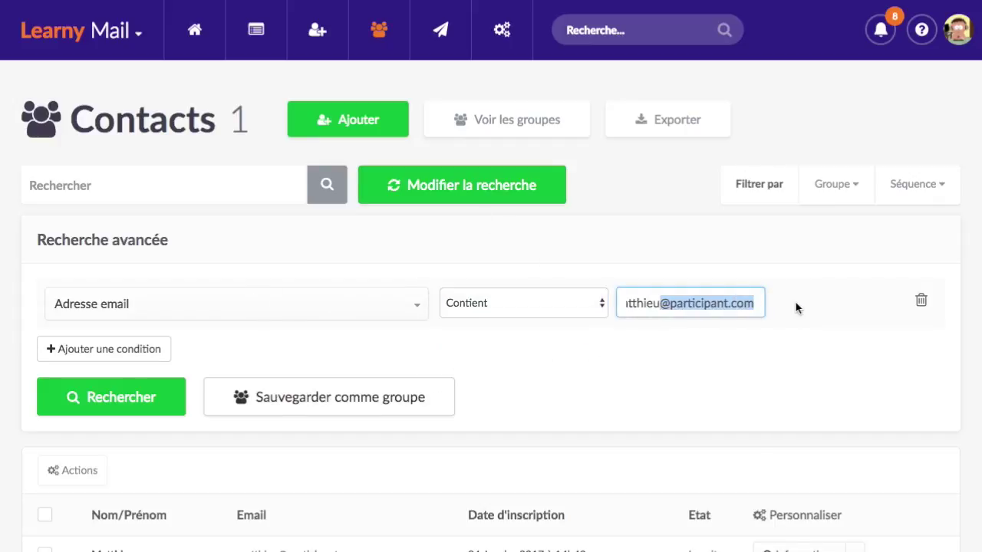
pyautogui.press('BackSpace')
pyautogui.click(620, 338)
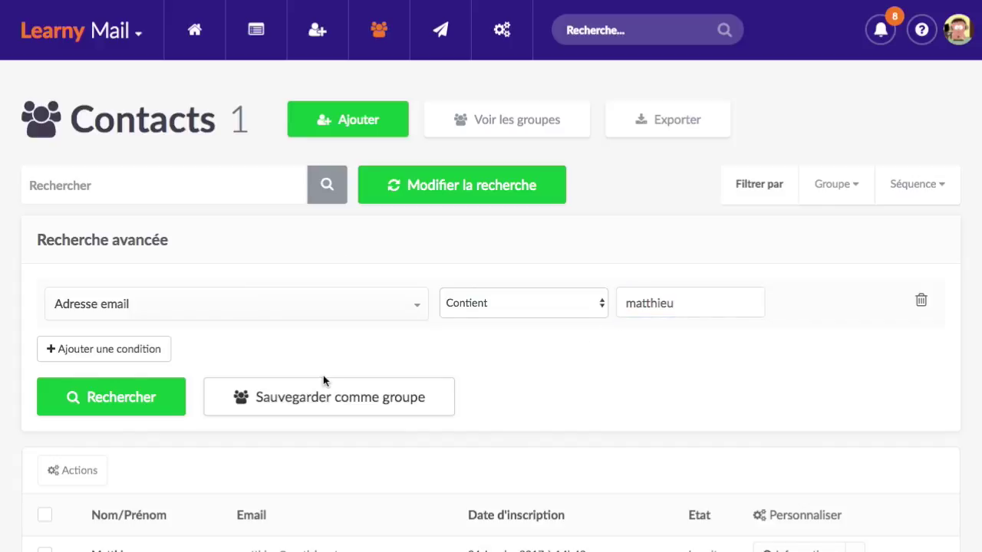
pyautogui.click(145, 397)
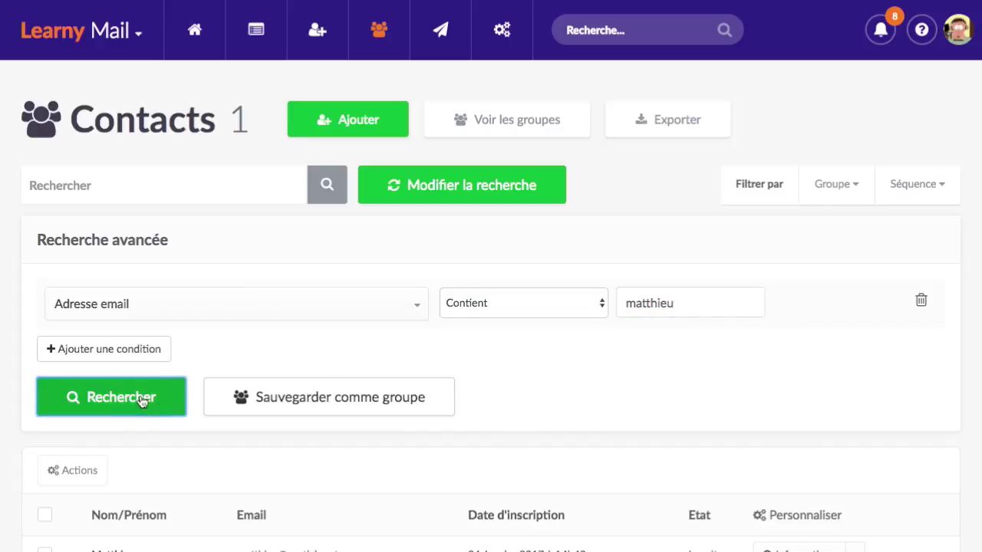
pyautogui.scroll(-1, 508, 351)
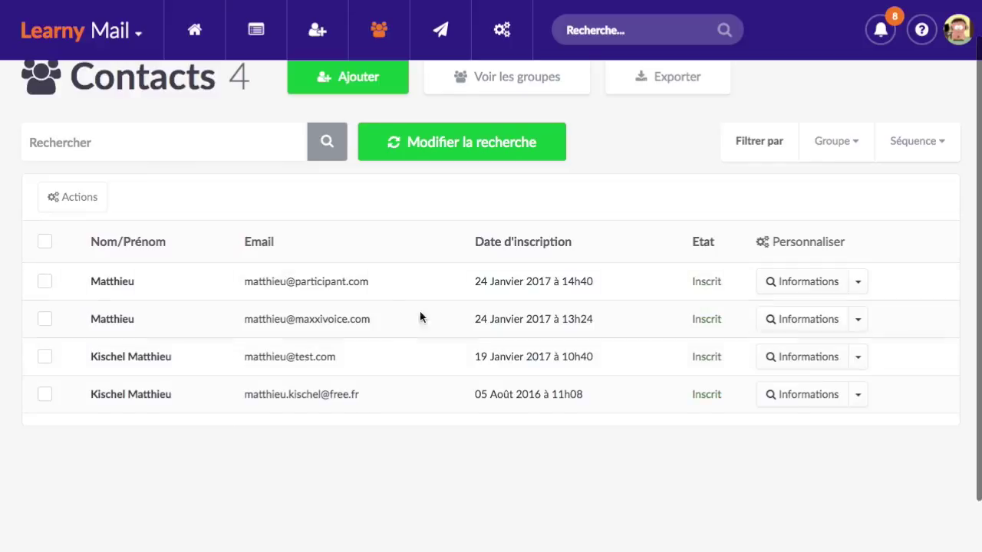
pyautogui.scroll(1, 384, 311)
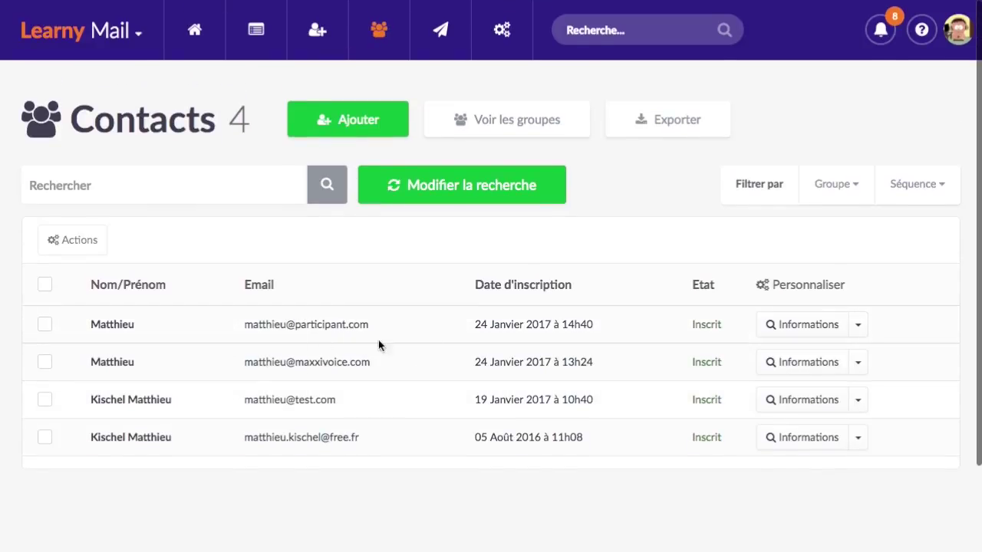
# Reopen the search criteria and change the condition to "Si le contact est dans la séquence".
pyautogui.click(488, 187)
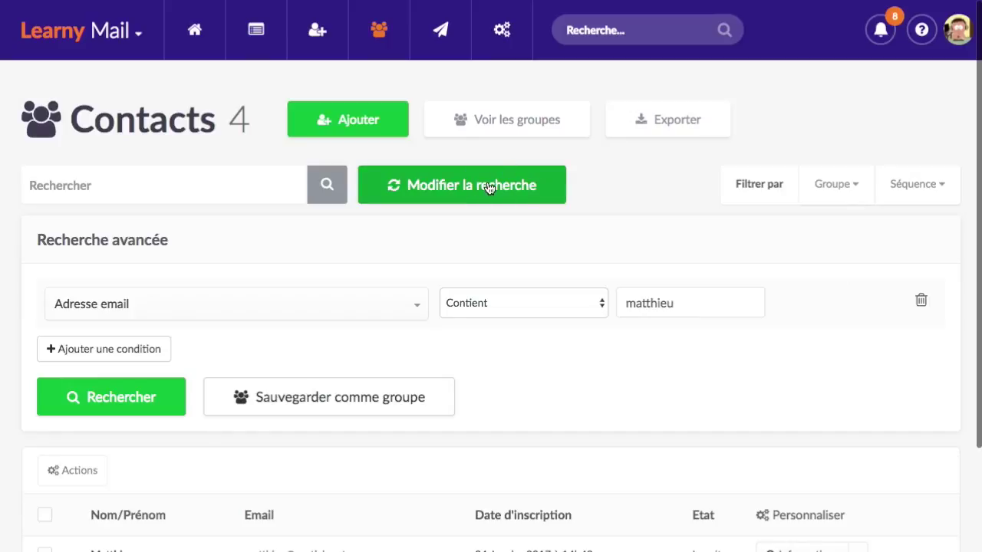
pyautogui.click(335, 310)
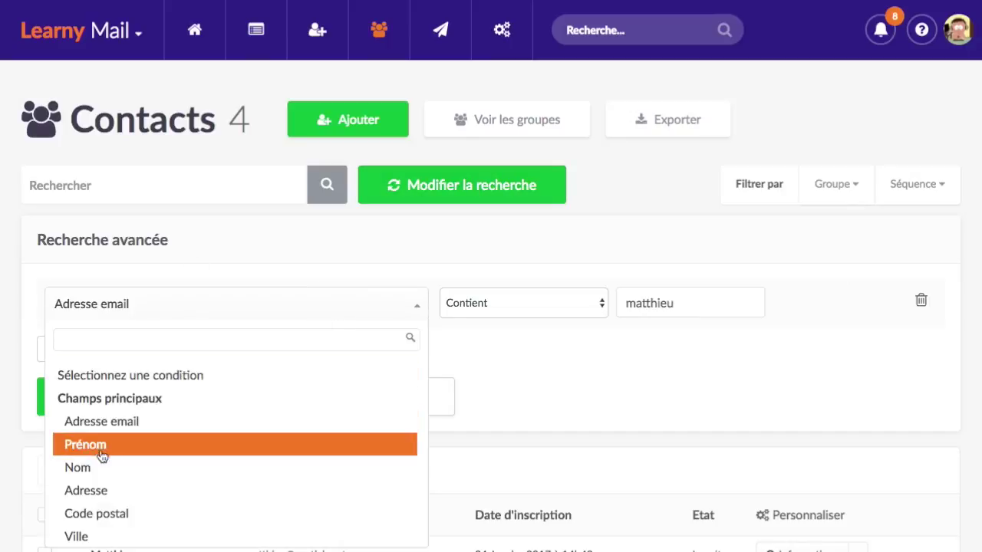
pyautogui.scroll(-1, 152, 449)
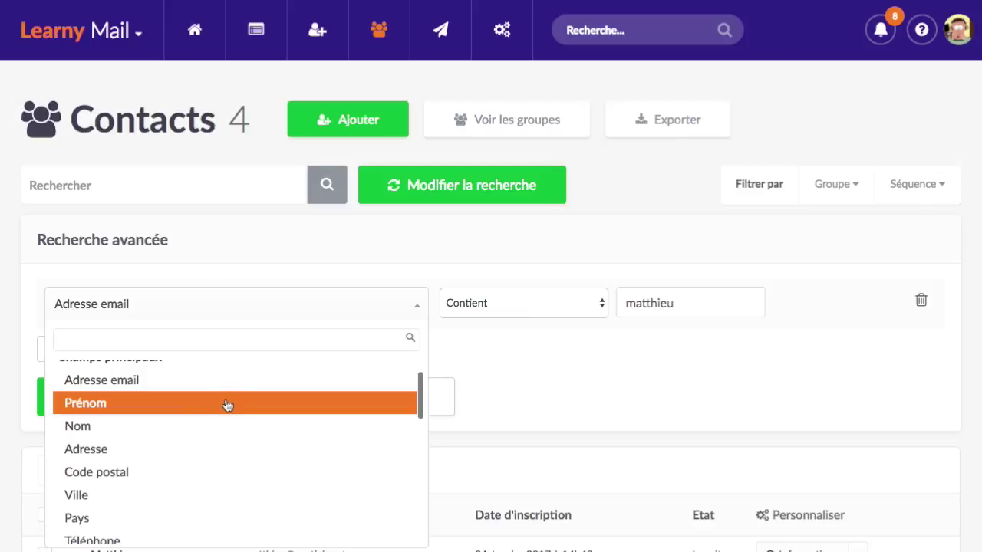
pyautogui.scroll(-1, 164, 432)
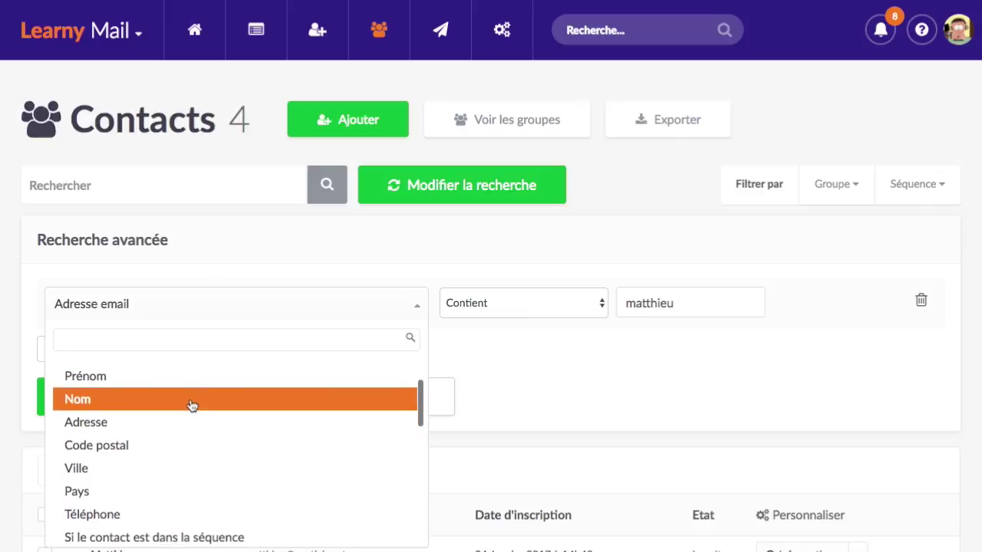
pyautogui.scroll(-2, 169, 408)
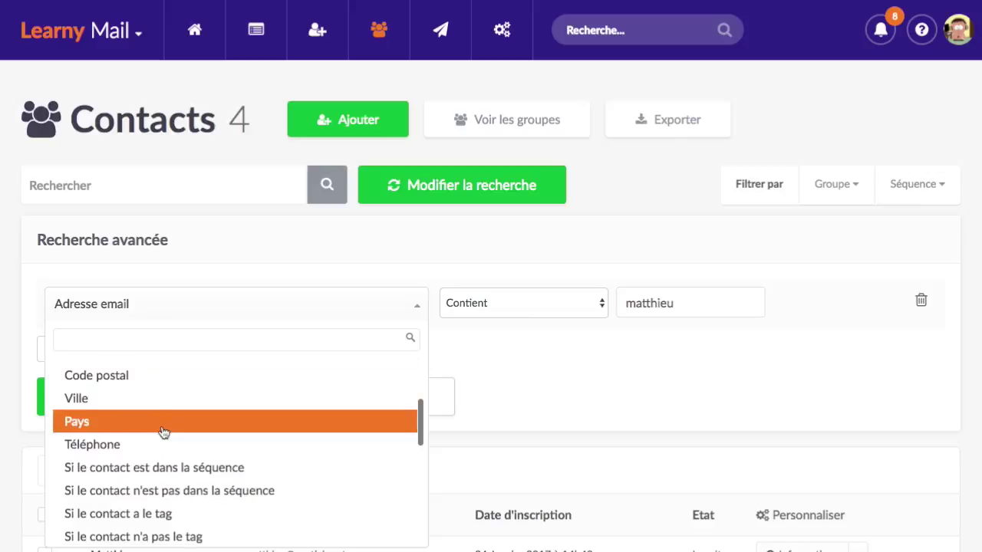
pyautogui.scroll(-1, 169, 412)
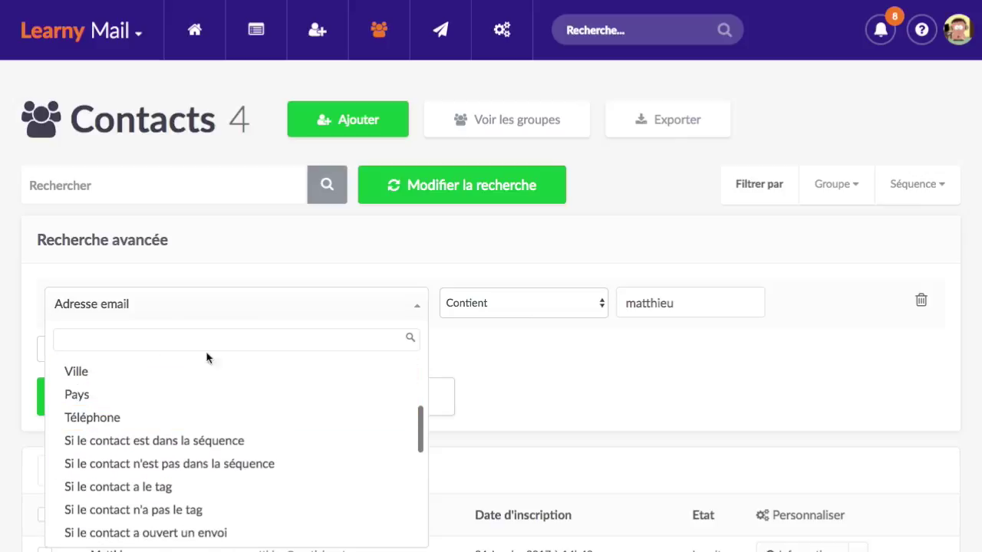
pyautogui.click(233, 443)
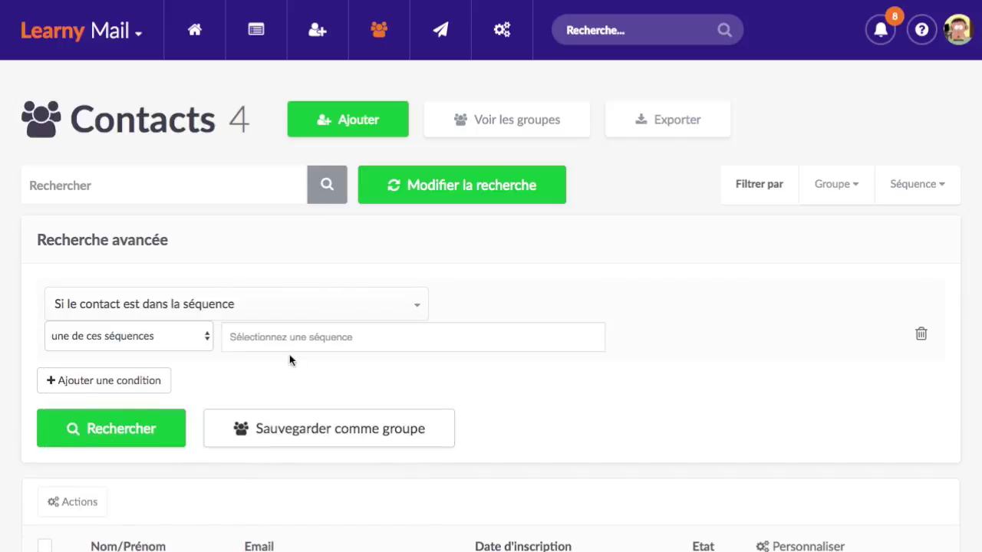
# Add the sequences [Mon Produit] Clients and [Formation Learnybox] Prospects to the "une de ces séquences" condition.
pyautogui.scroll(-1, 276, 338)
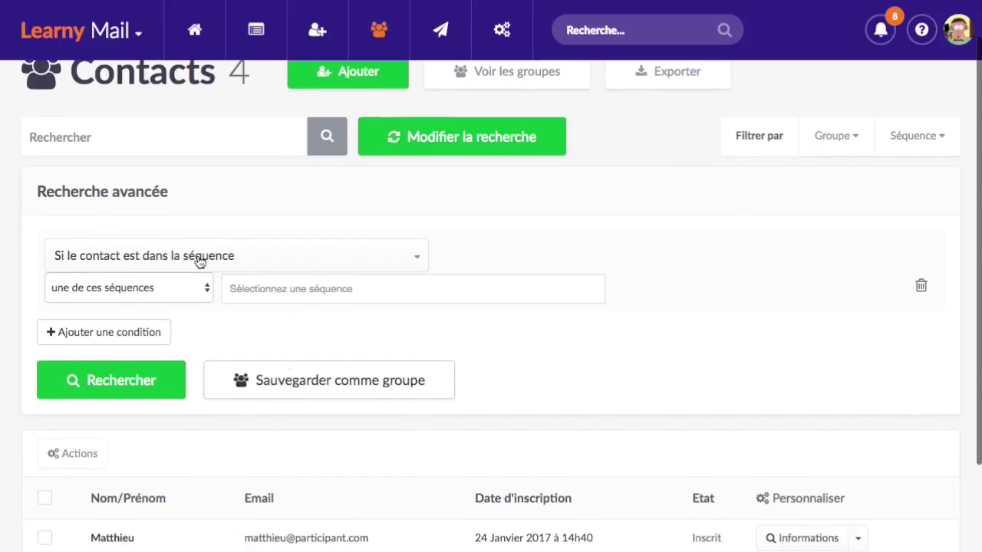
pyautogui.click(299, 292)
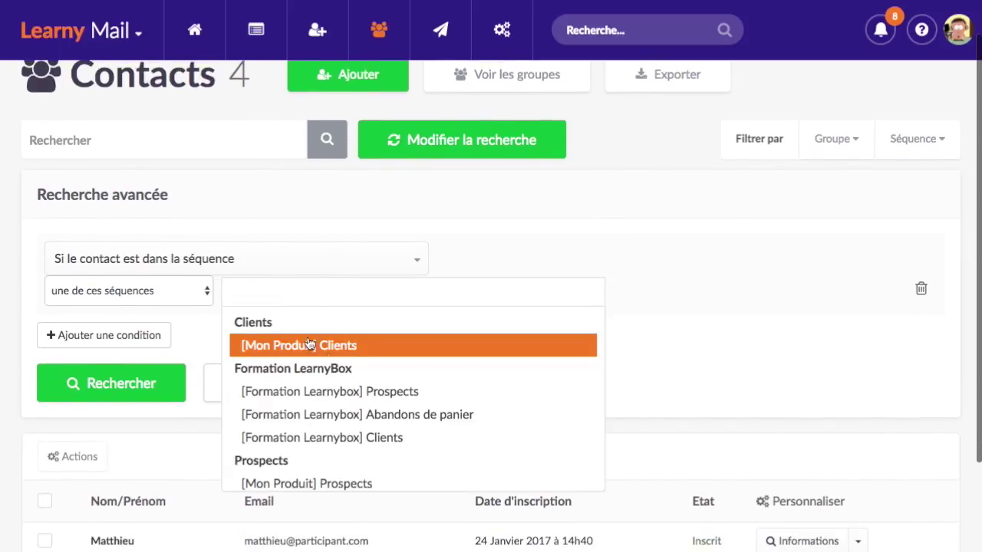
pyautogui.click(380, 347)
pyautogui.click(408, 293)
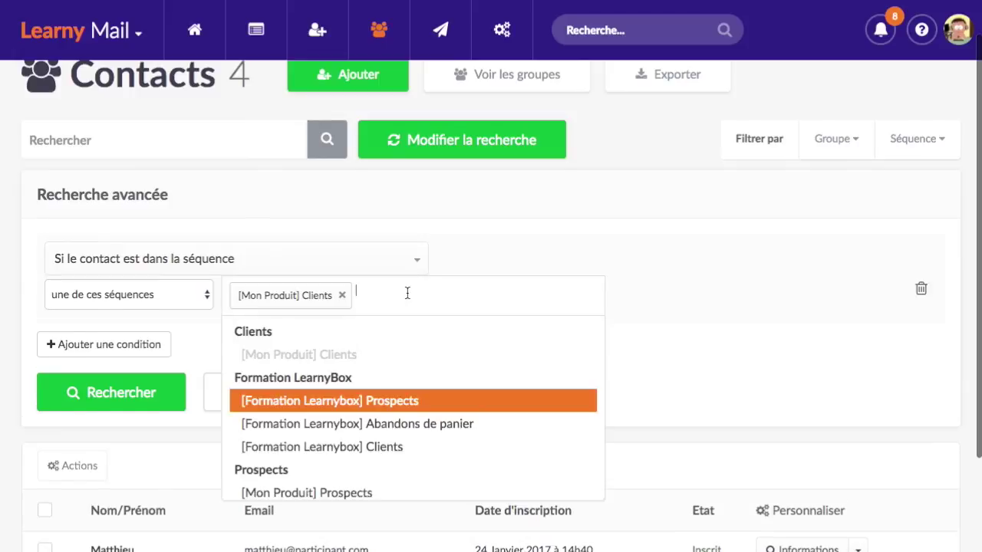
pyautogui.click(397, 403)
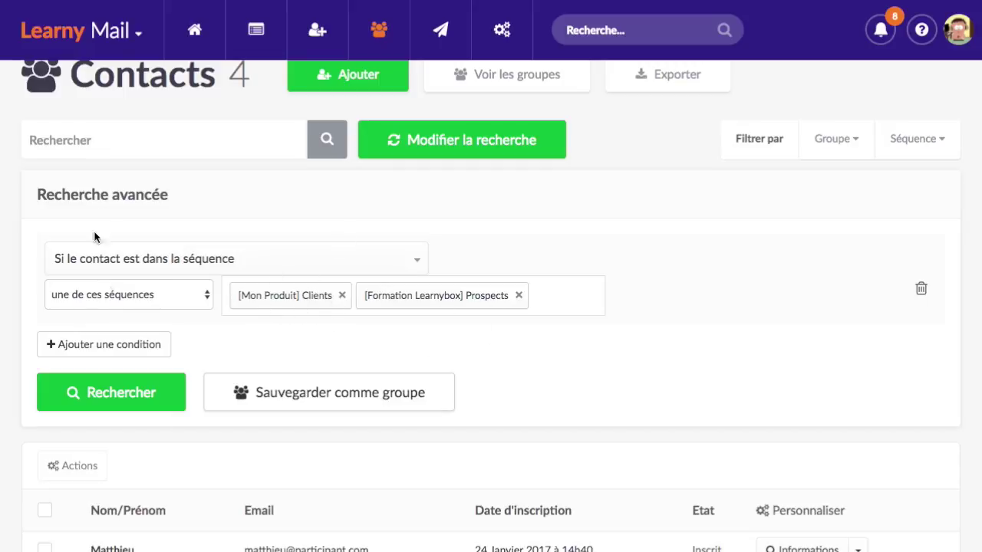
# Switch the sequence condition to "toutes ces séquences".
pyautogui.click(197, 298)
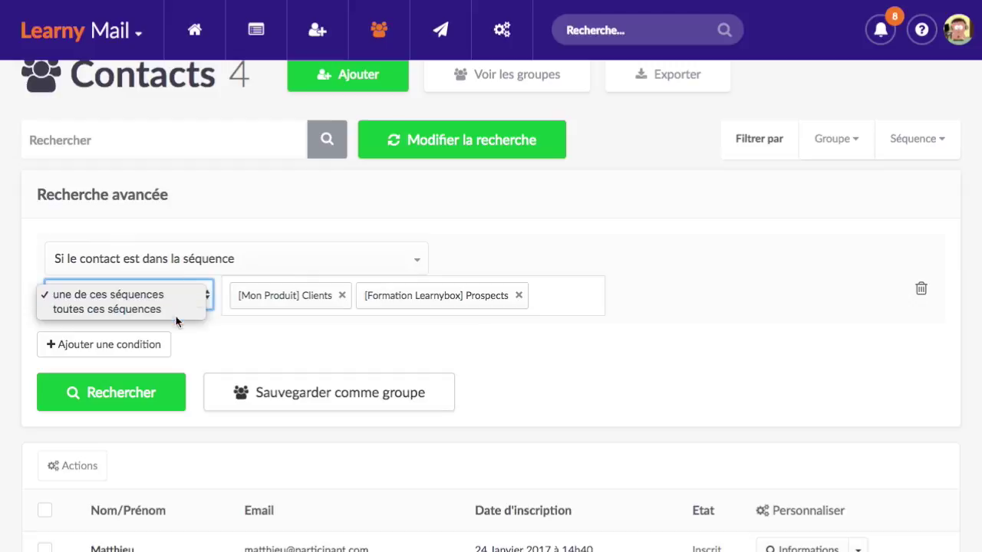
pyautogui.click(179, 311)
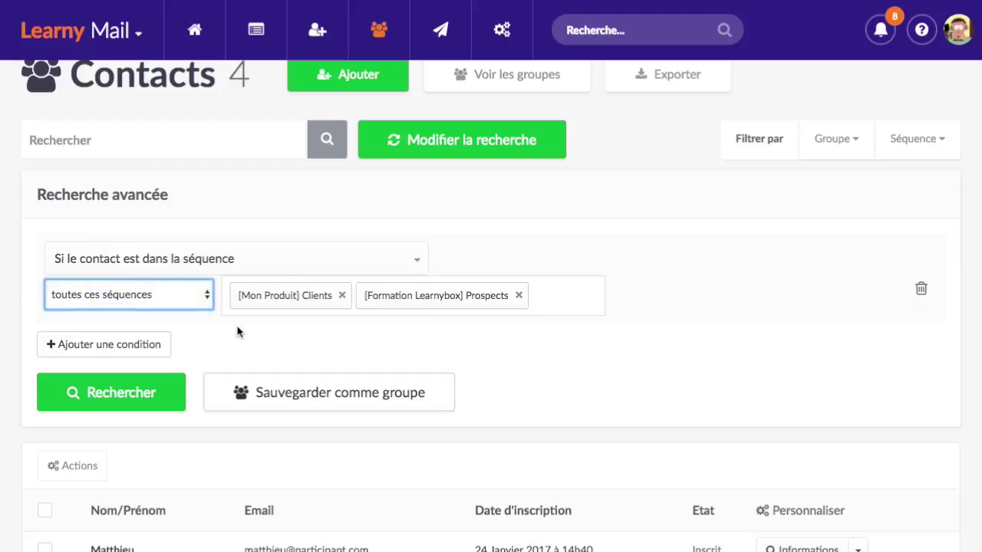
pyautogui.click(238, 326)
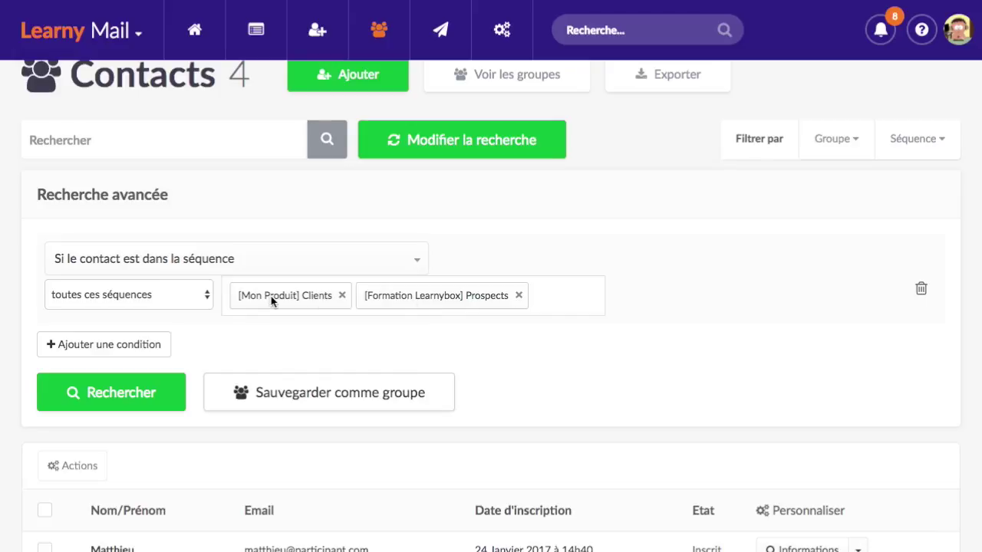
# Look through the other conditions available for the advanced search, from tags and opened sends to custom fields.
pyautogui.click(212, 261)
pyautogui.scroll(-2, 215, 376)
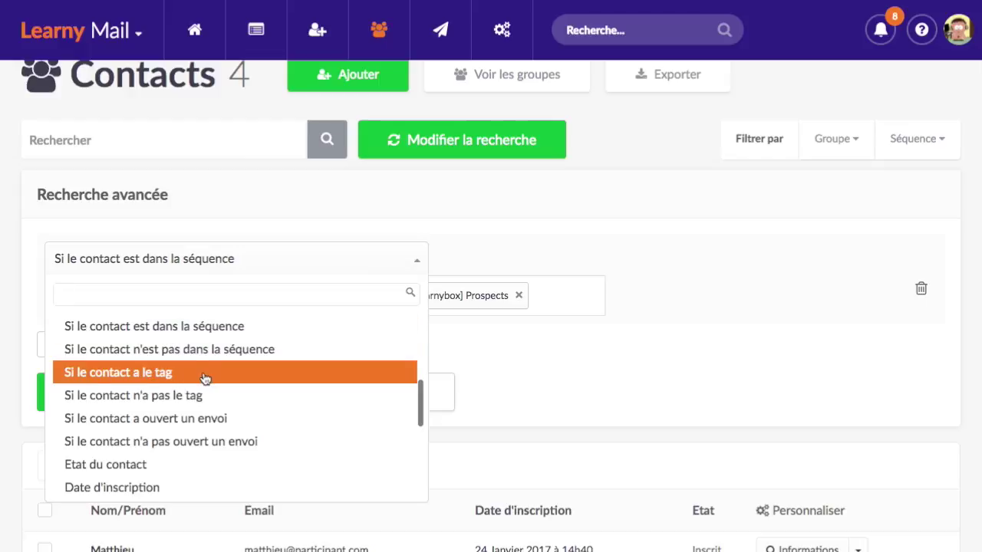
pyautogui.scroll(-1, 206, 379)
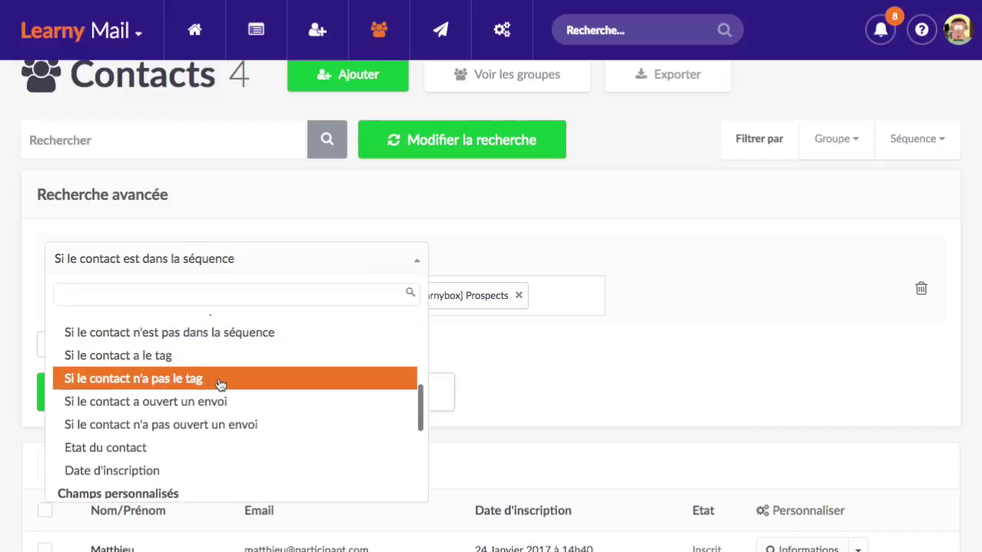
pyautogui.scroll(-2, 220, 383)
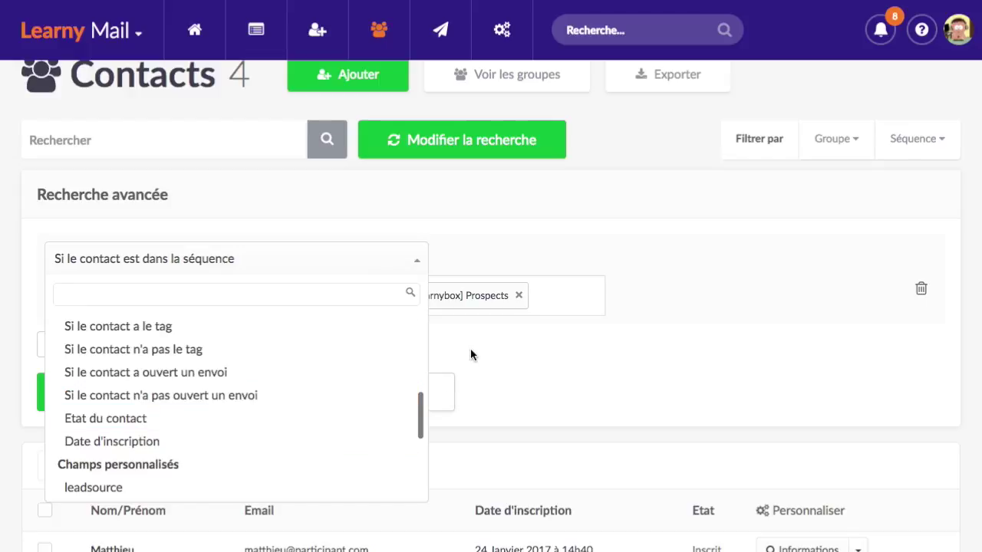
pyautogui.scroll(-10, 222, 379)
pyautogui.scroll(15, 212, 393)
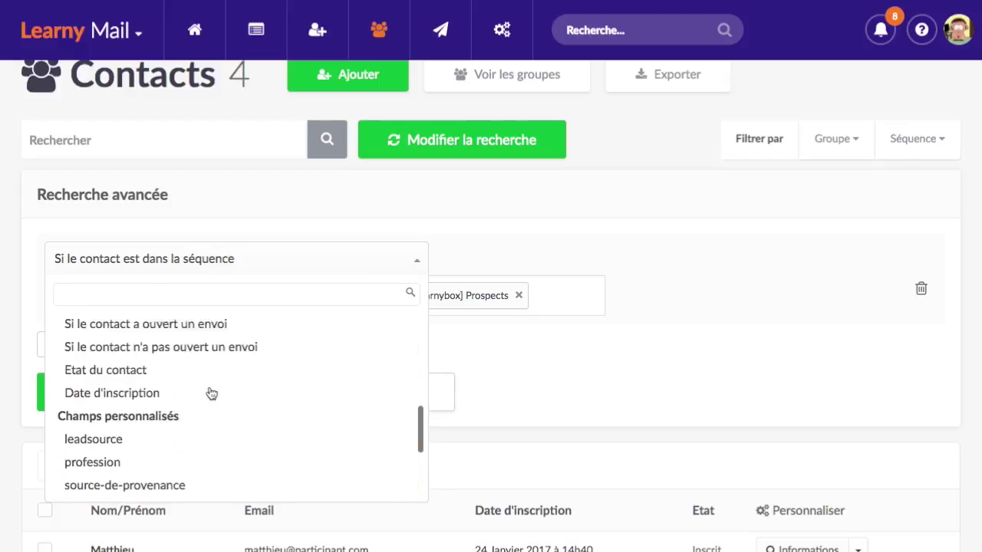
pyautogui.click(476, 357)
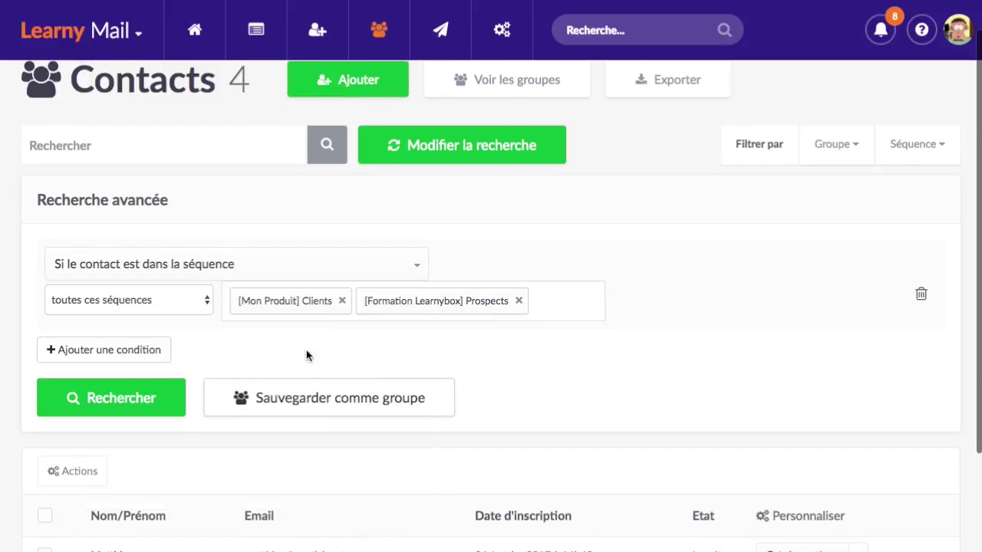
pyautogui.scroll(-2, 281, 344)
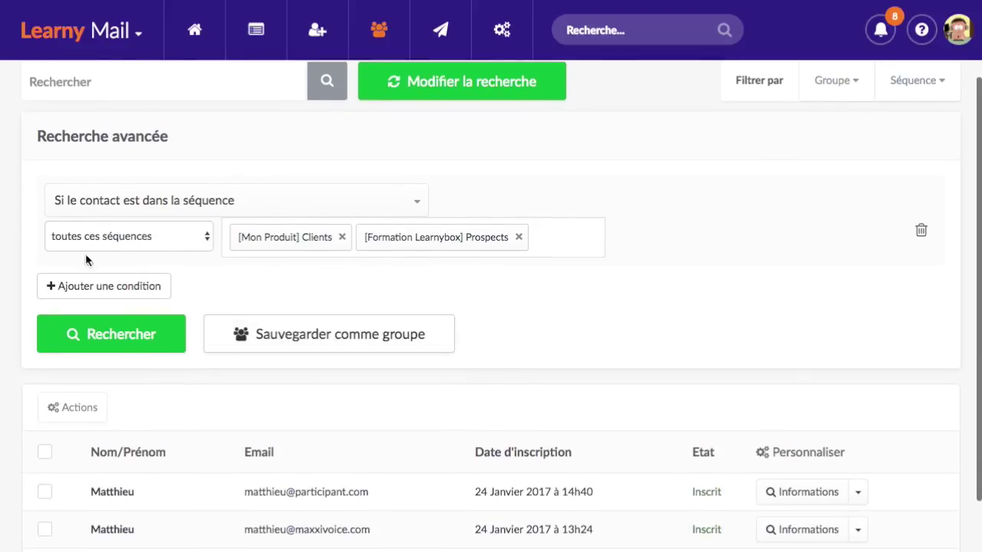
# Add a second search condition and set the sequence condition to "une de ces séquences".
pyautogui.click(154, 288)
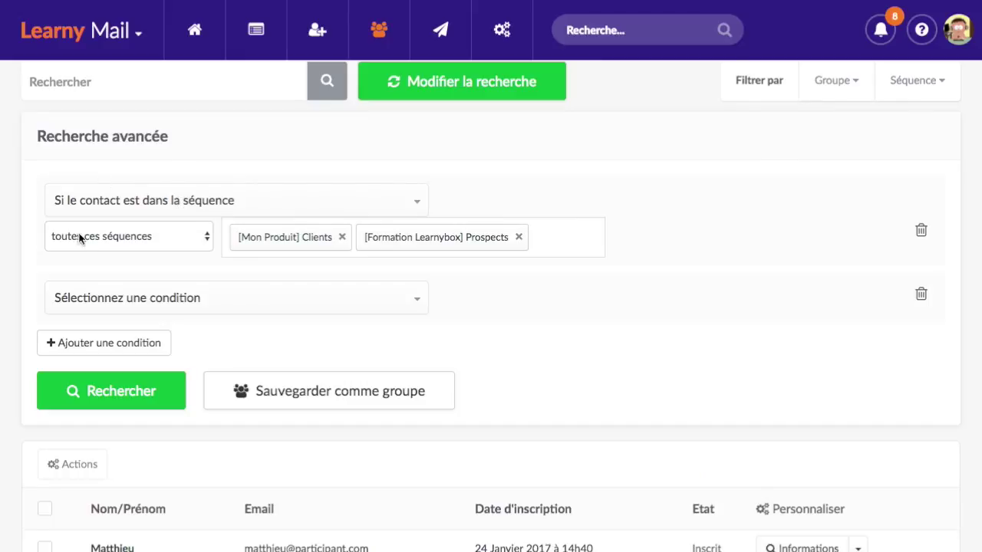
pyautogui.click(192, 237)
pyautogui.click(158, 221)
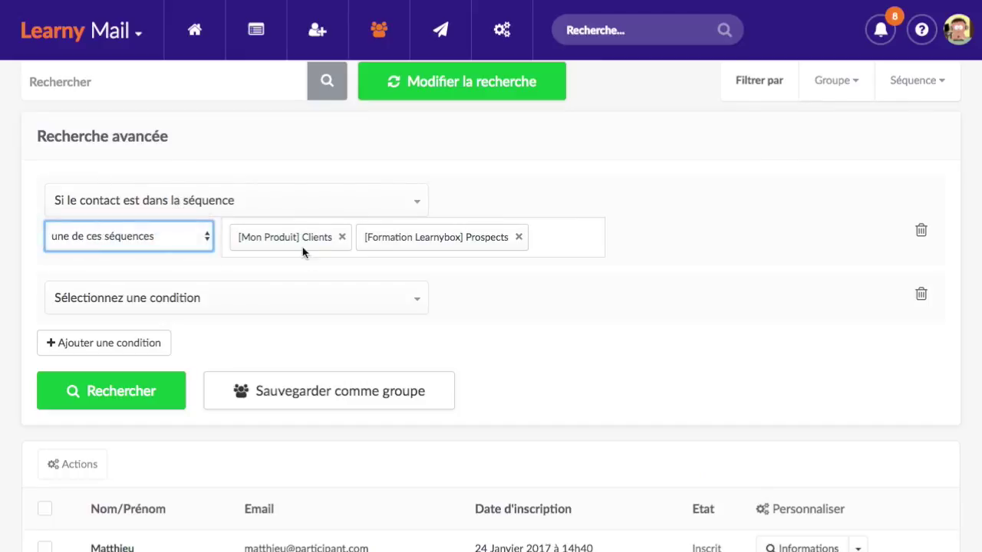
# Set the second condition to Adresse email, Contient, with the contact's first name in lowercase, and run the search.
pyautogui.click(287, 305)
pyautogui.click(196, 415)
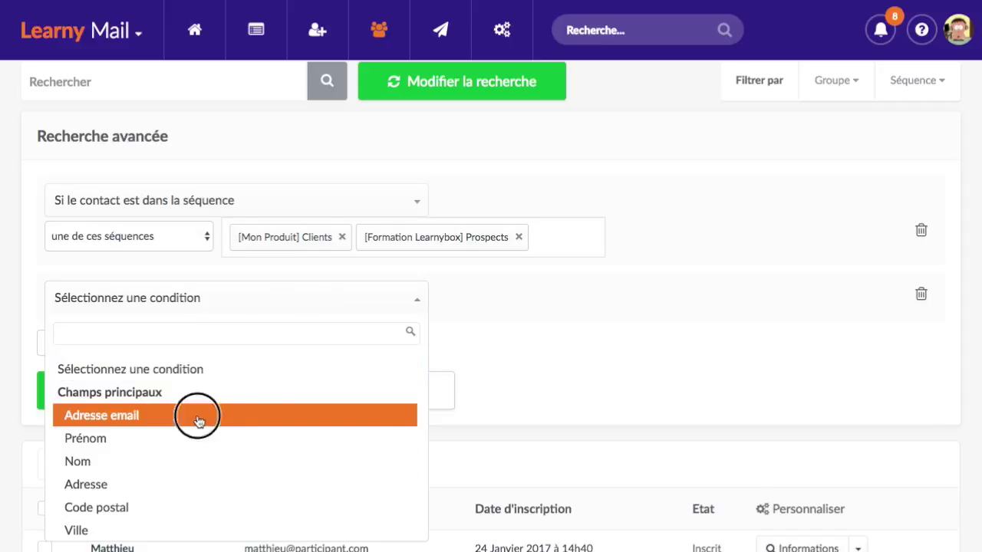
pyautogui.click(460, 301)
pyautogui.click(514, 329)
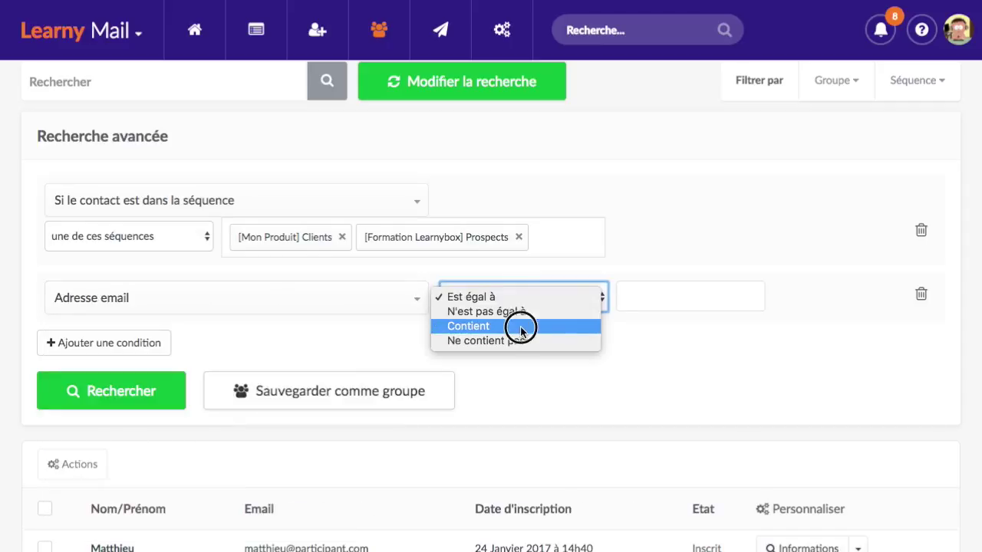
pyautogui.click(659, 298)
pyautogui.write('matthieu')
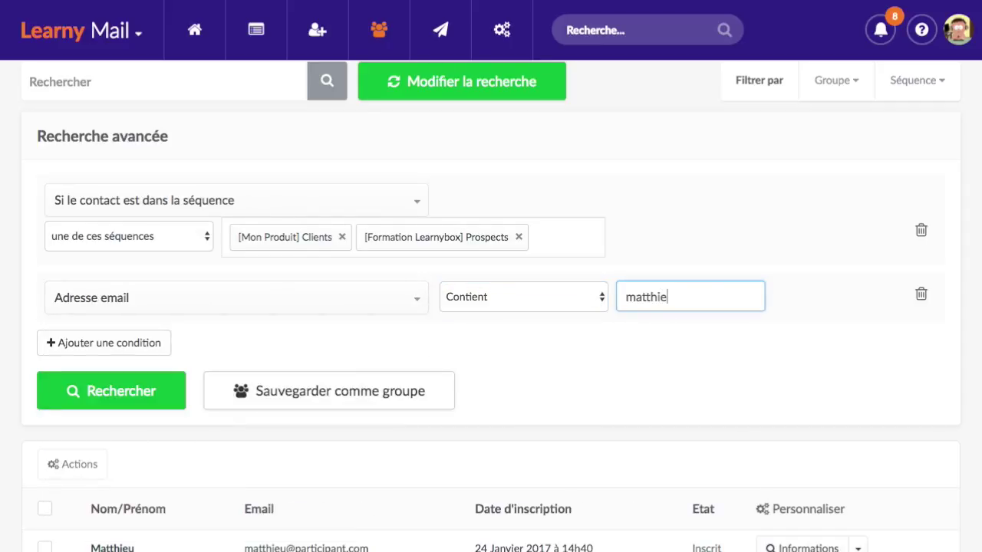
pyautogui.click(151, 392)
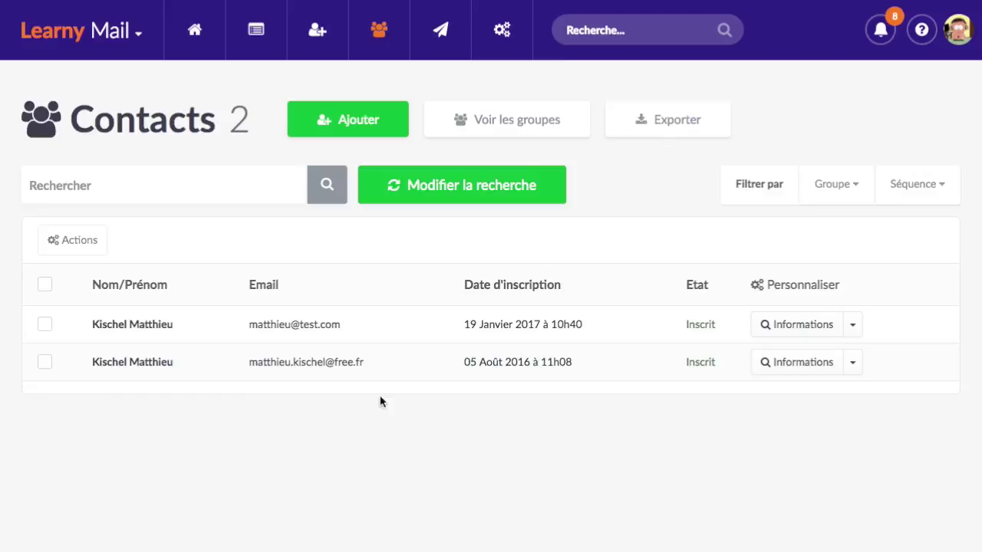
# Reopen the search criteria and start saving the two-condition search as a group.
pyautogui.click(483, 186)
pyautogui.scroll(-5, 424, 335)
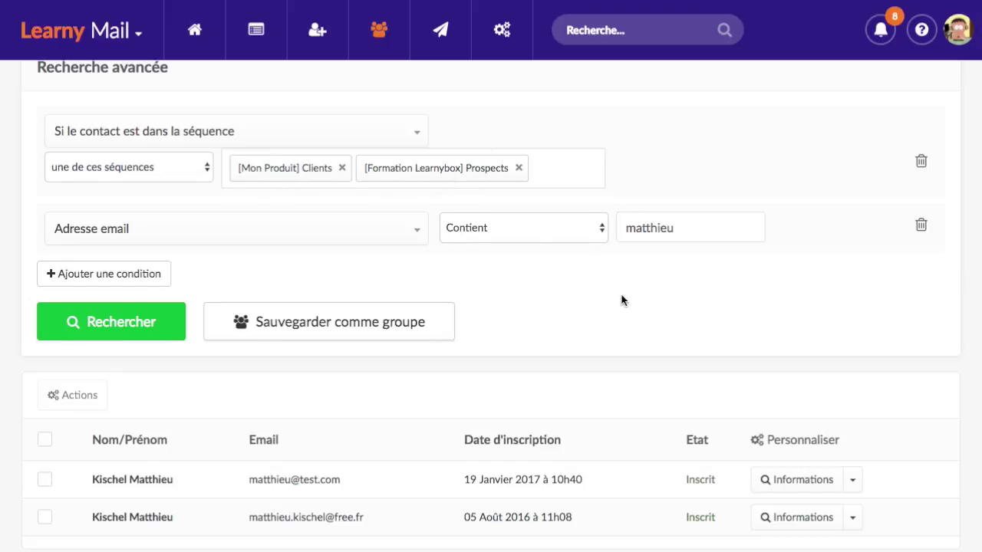
pyautogui.scroll(1, 621, 299)
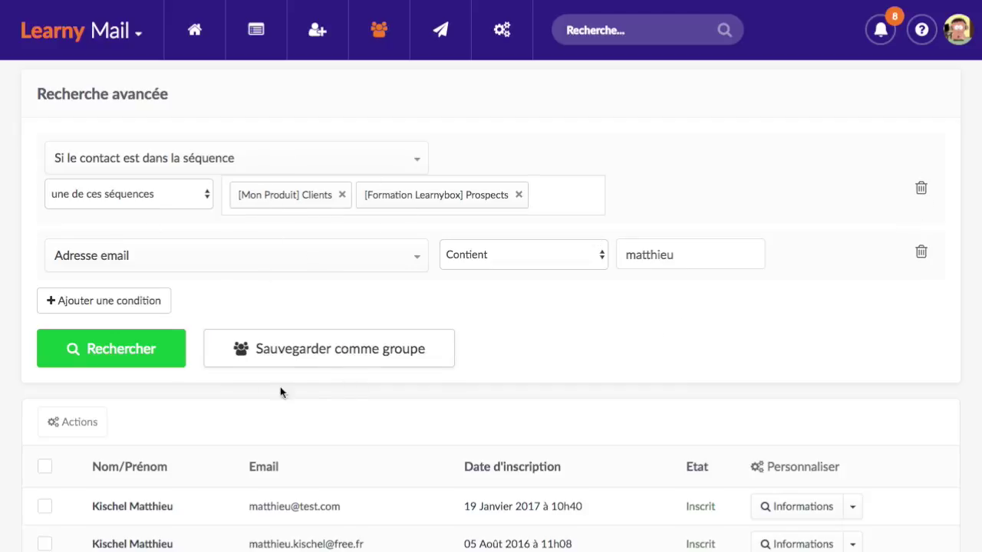
pyautogui.click(379, 353)
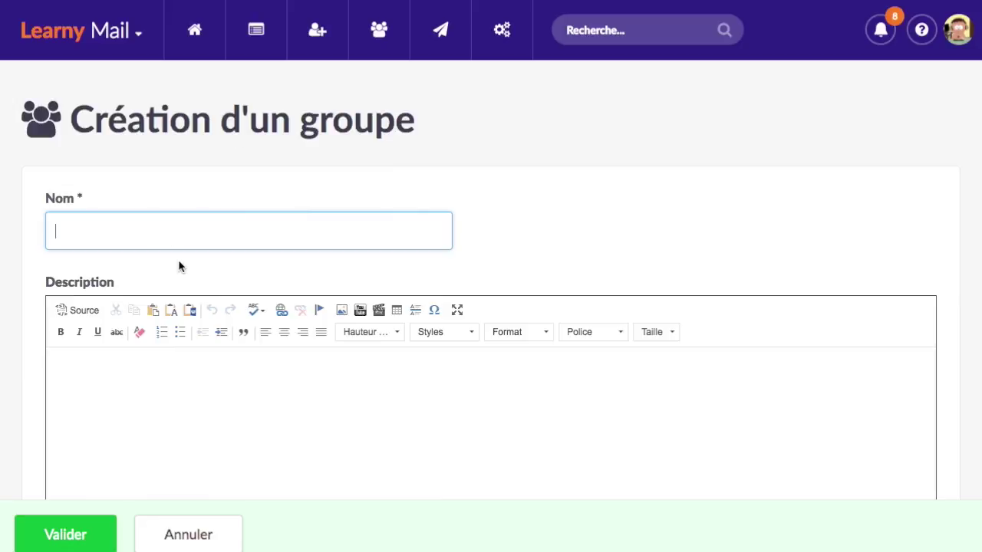
# Name the group "Les … inscrits dans 2 séquences" with the contacts' first name after "Les", check its conditions and save it.
pyautogui.write('Les Matthieu inscri')
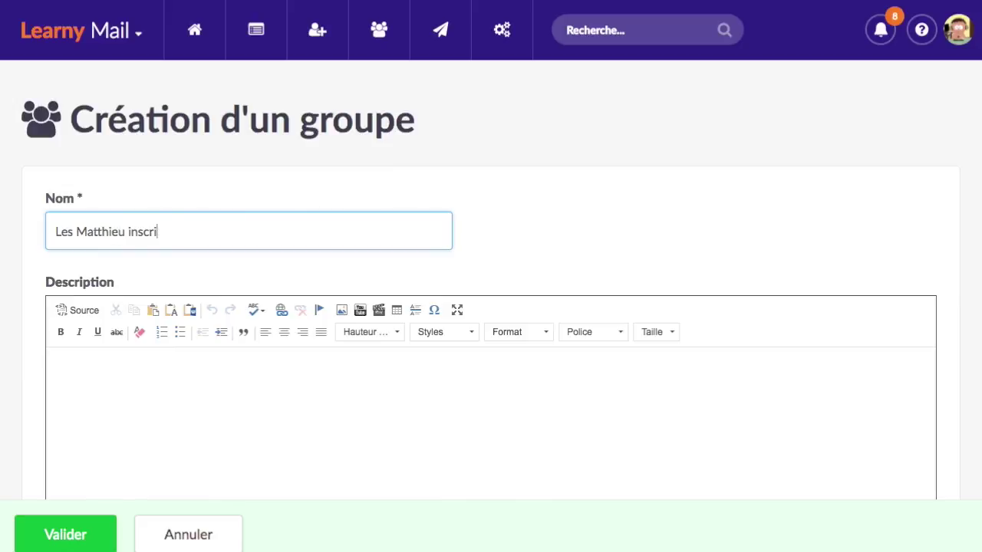
pyautogui.write('ts dans 2 séquence')
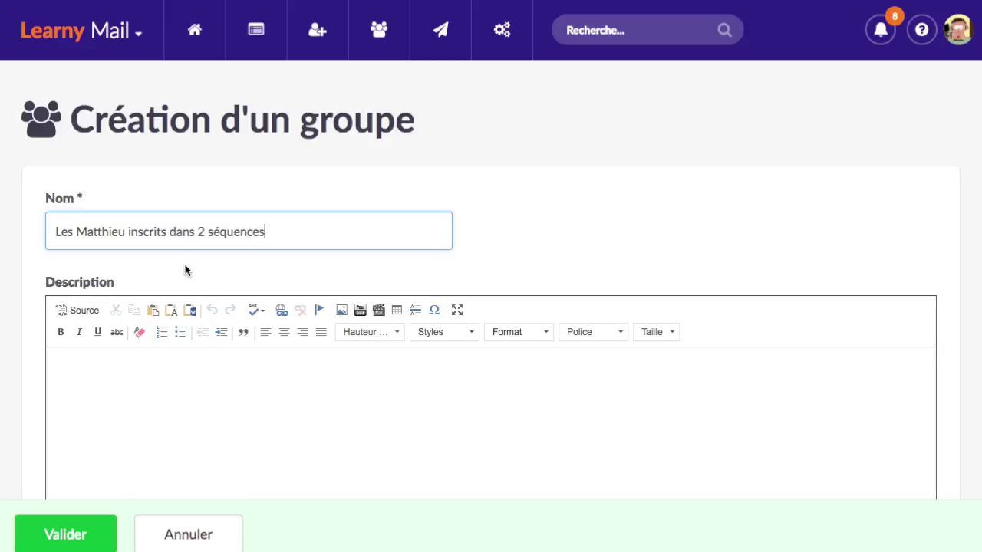
pyautogui.write('s')
pyautogui.scroll(-5, 185, 270)
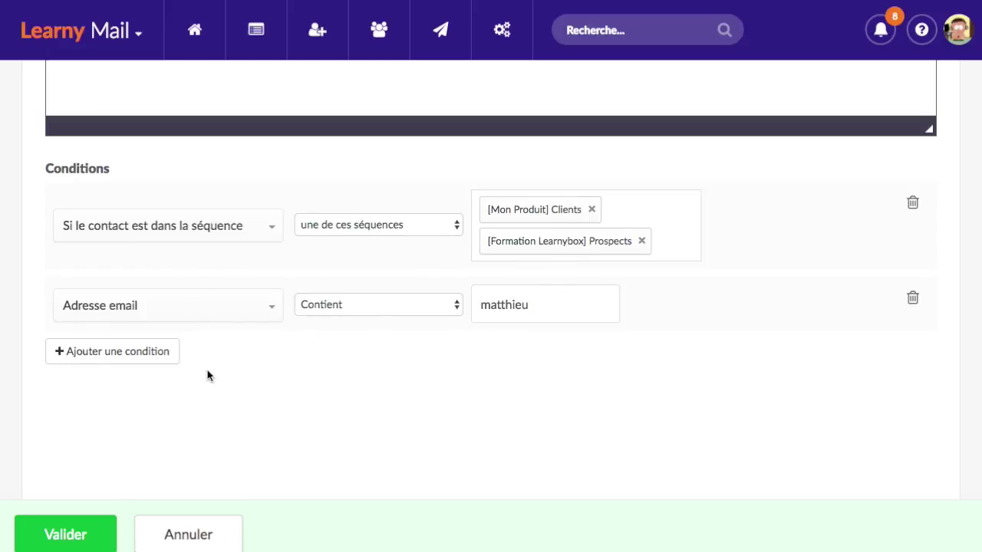
pyautogui.click(80, 536)
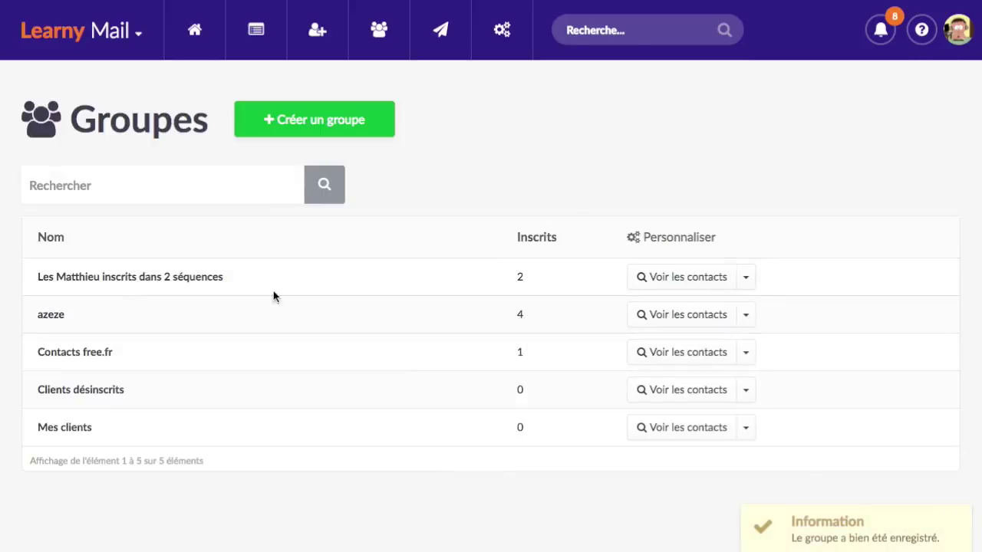
# Return to the contacts, open the groups list and start a new group named "Les clients".
pyautogui.click(379, 29)
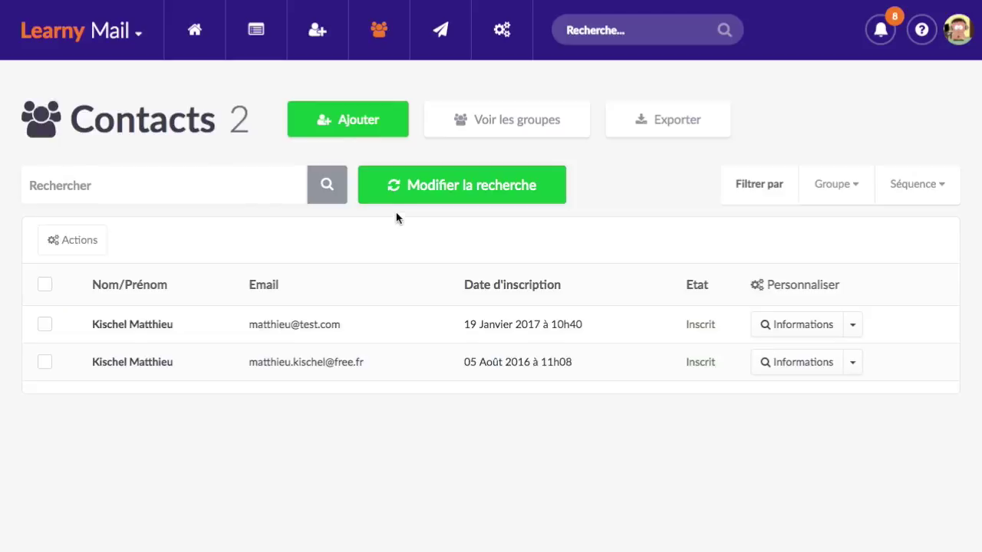
pyautogui.click(506, 123)
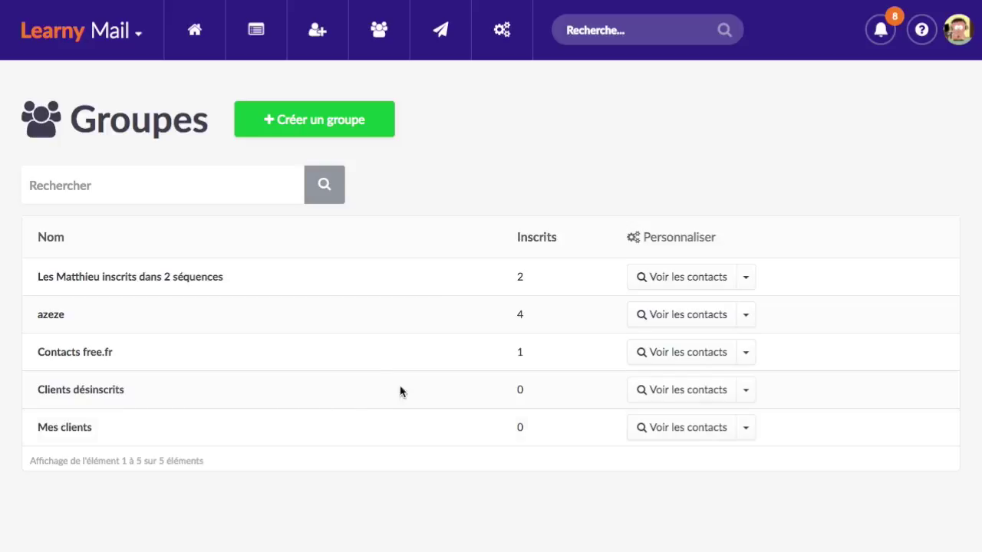
pyautogui.click(365, 126)
pyautogui.click(202, 233)
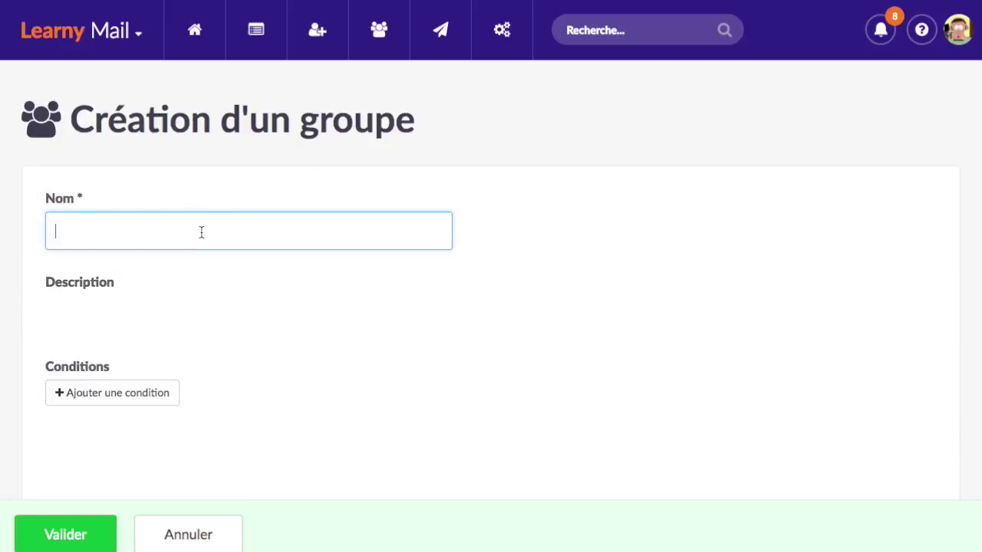
pyautogui.write('Les clients')
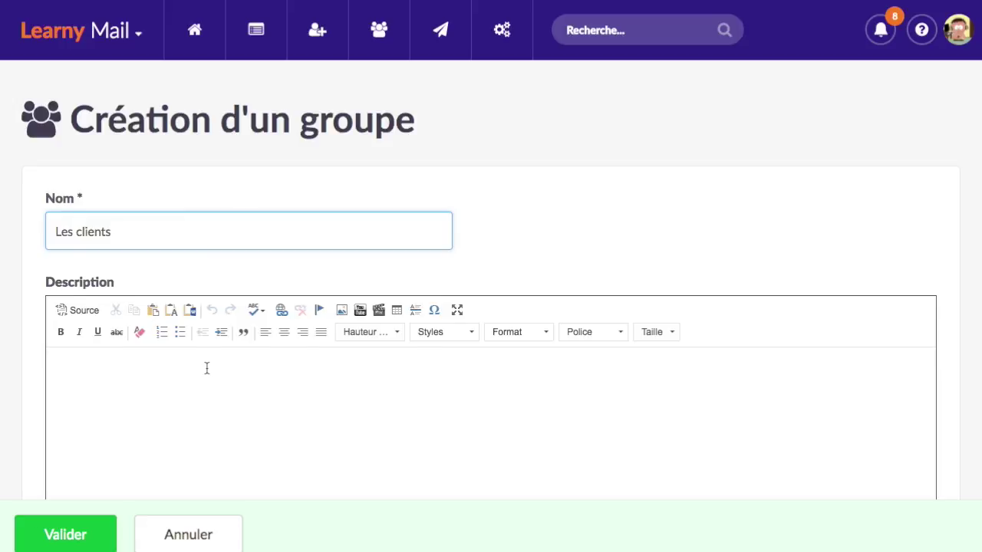
# Add the condition "Si le contact a le tag" with "un de ces tags" and the tag Client, and save the group.
pyautogui.scroll(-5, 208, 365)
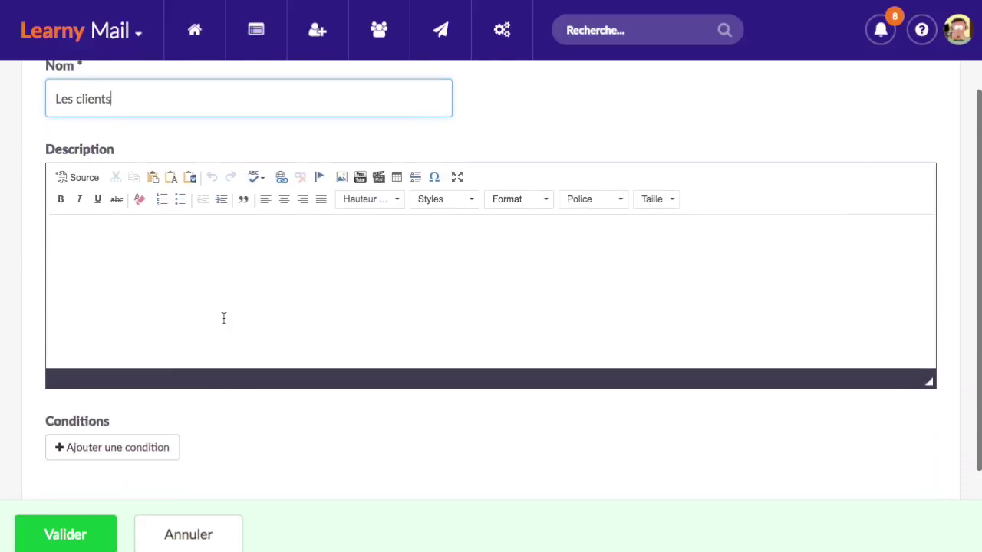
pyautogui.click(126, 352)
pyautogui.scroll(-2, 302, 366)
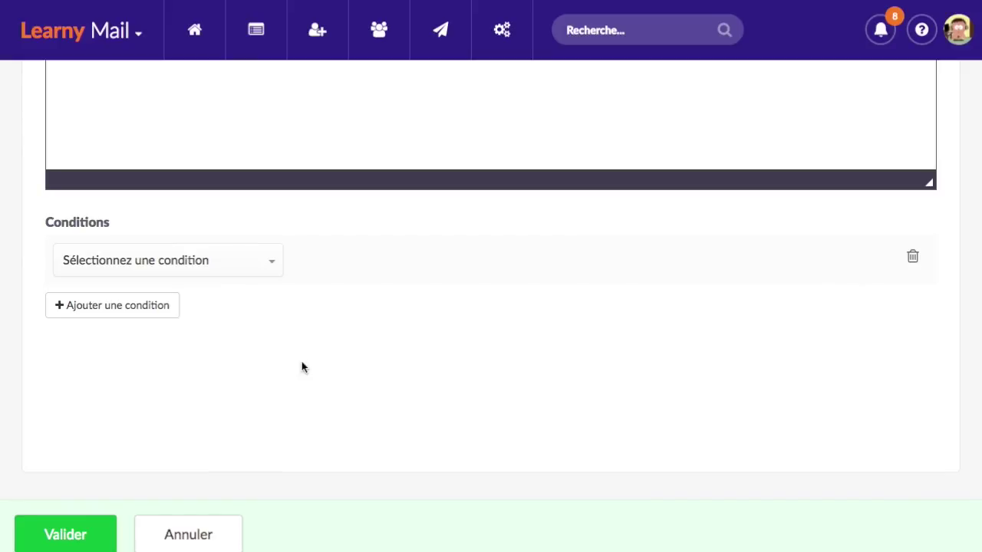
pyautogui.click(244, 266)
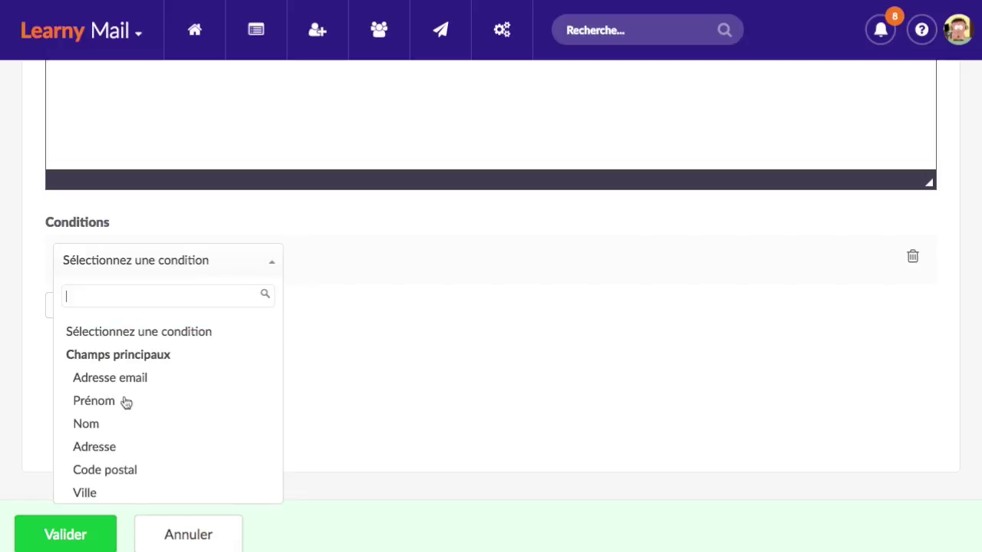
pyautogui.scroll(-5, 176, 430)
pyautogui.scroll(-1, 182, 432)
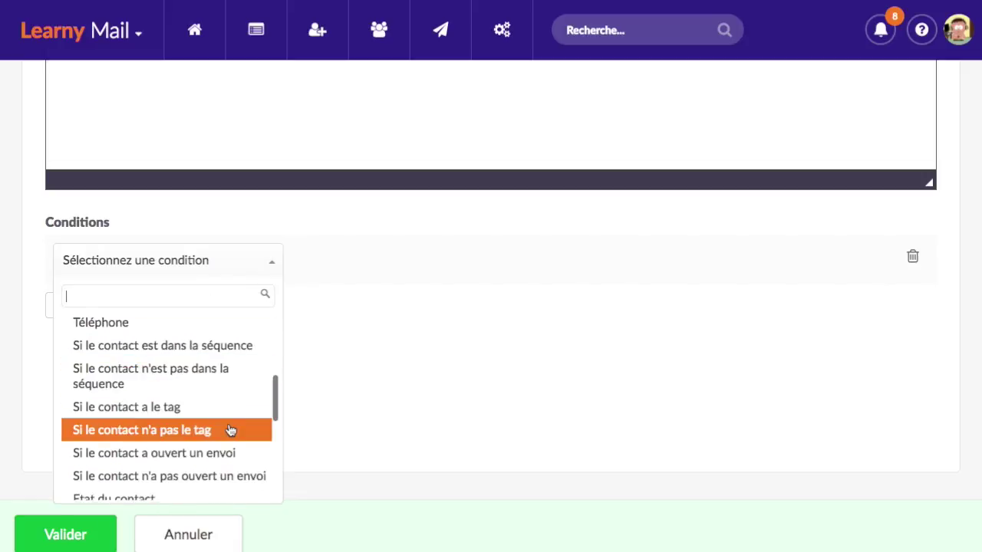
pyautogui.click(197, 405)
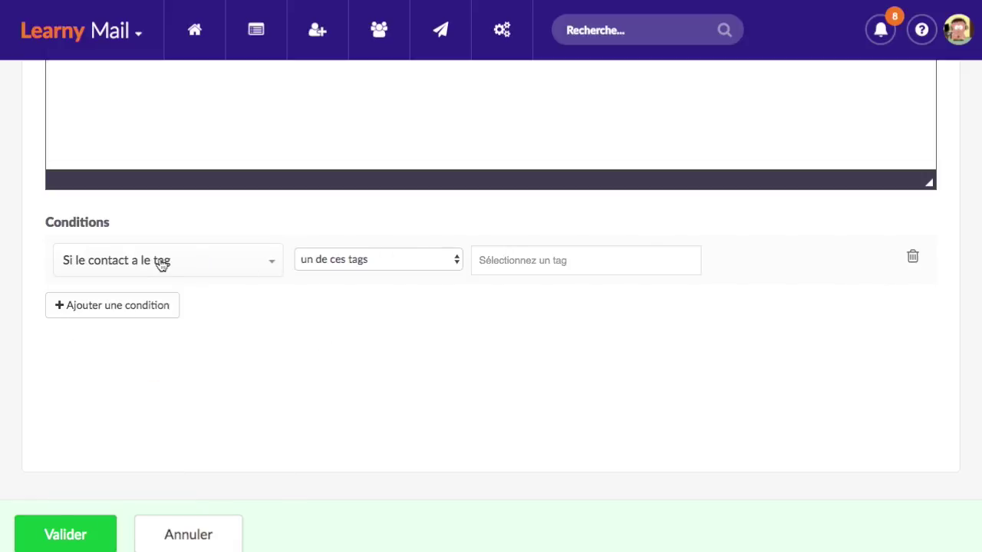
pyautogui.click(530, 263)
pyautogui.click(529, 294)
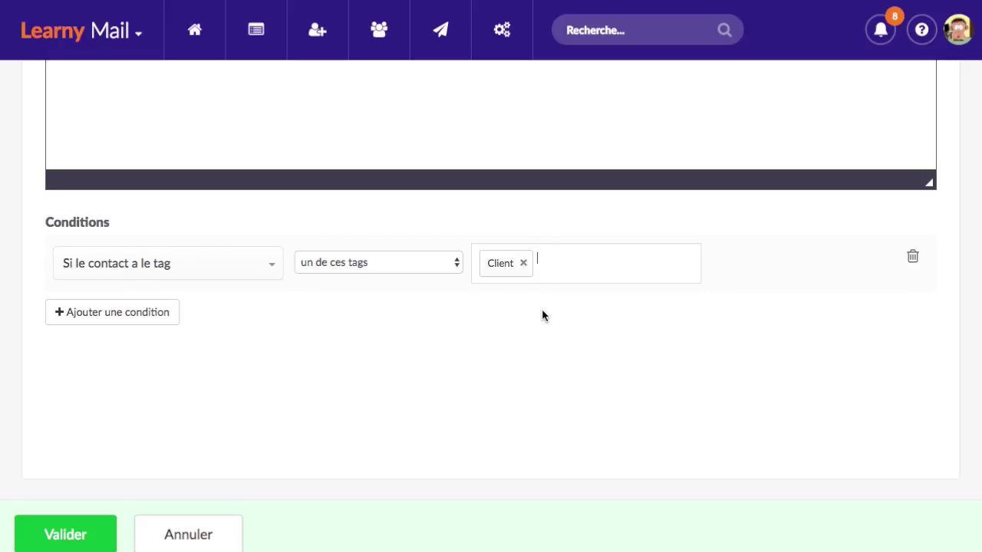
pyautogui.scroll(5, 320, 347)
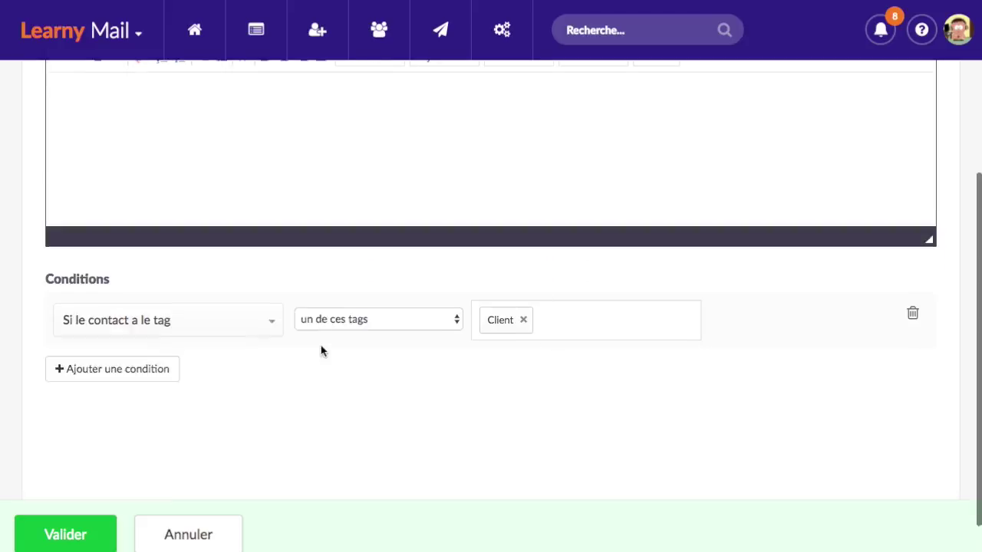
pyautogui.scroll(-3, 321, 346)
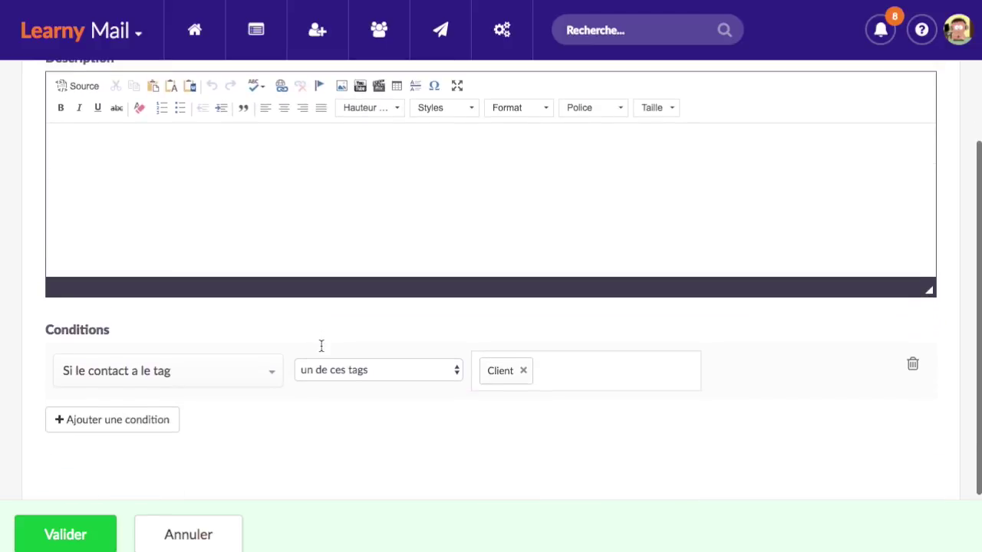
pyautogui.click(103, 532)
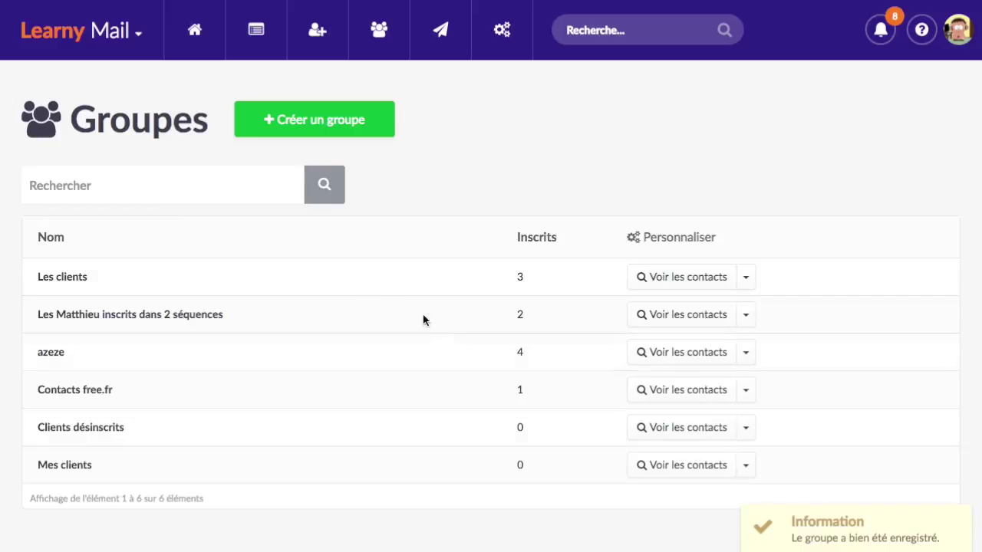
pyautogui.moveTo(36, 283); pyautogui.dragTo(535, 279)
pyautogui.click(546, 283)
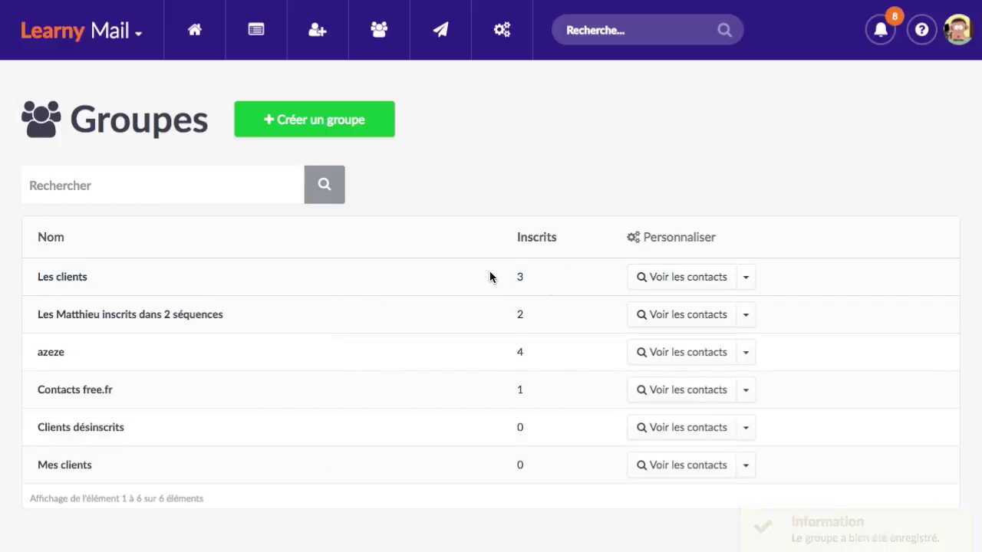
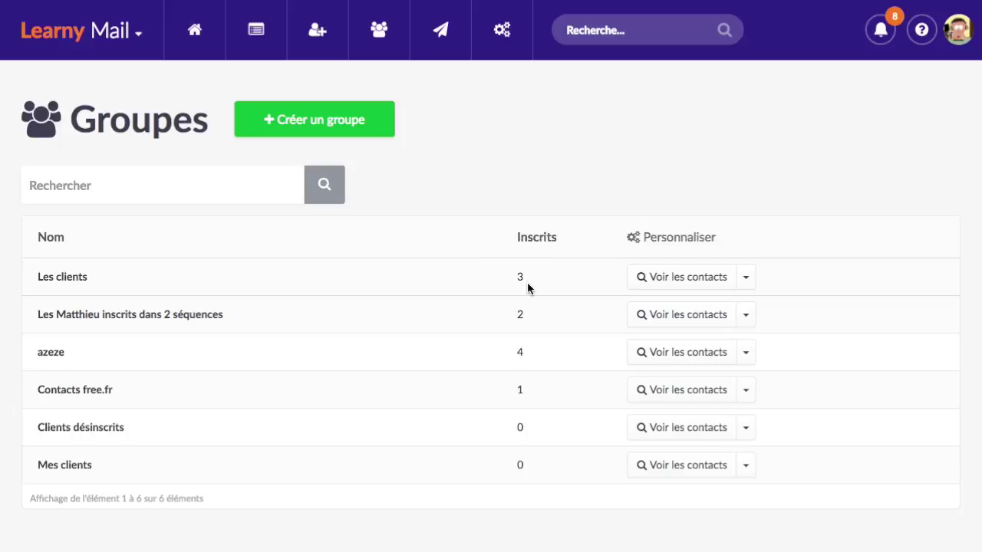
# Return to the contacts, filter them by the group "Les clients" and show the available actions for the first contact.
pyautogui.click(380, 29)
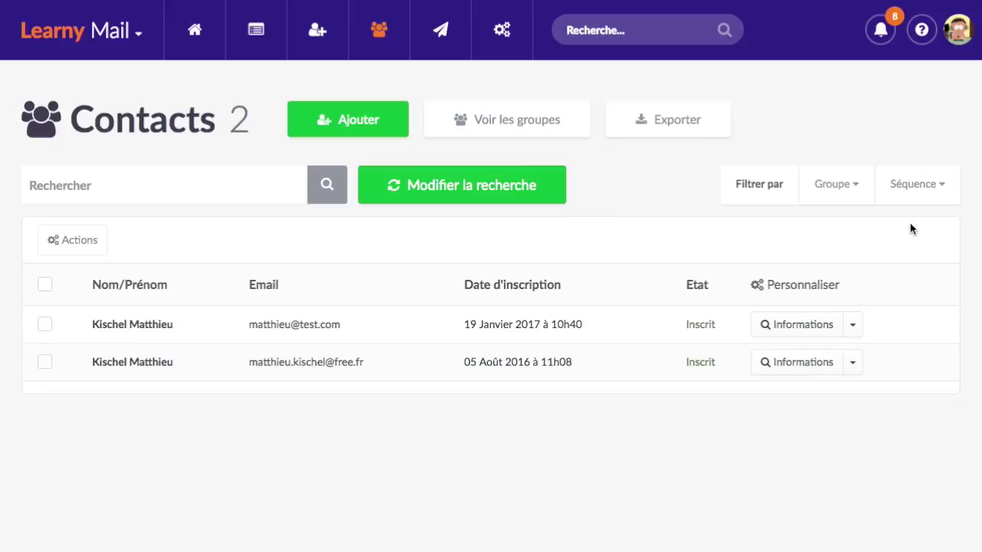
pyautogui.click(845, 187)
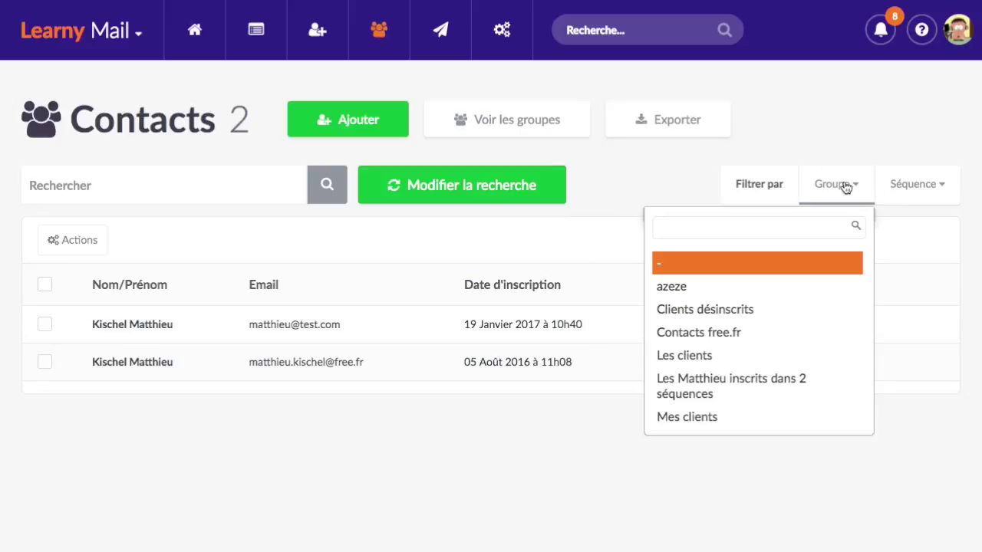
pyautogui.click(744, 363)
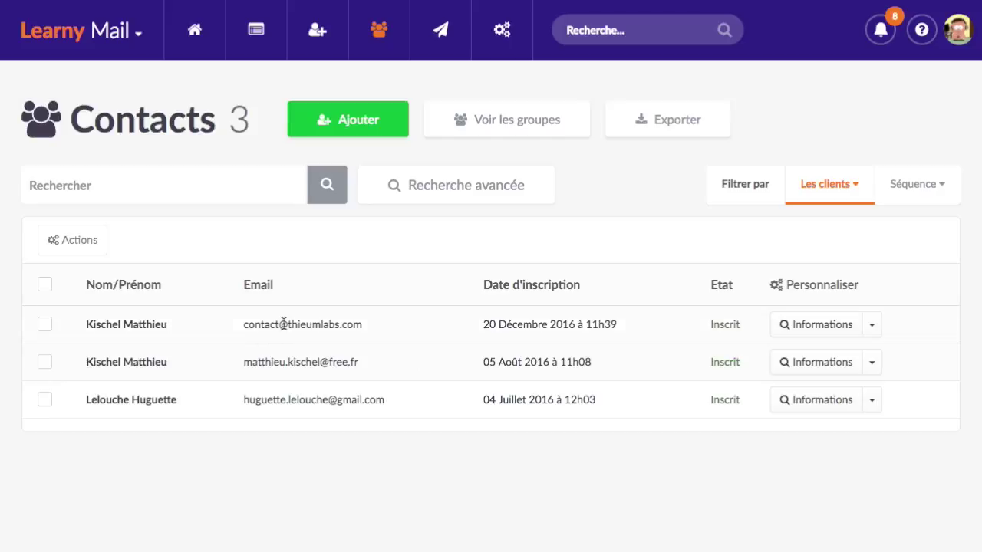
pyautogui.click(871, 324)
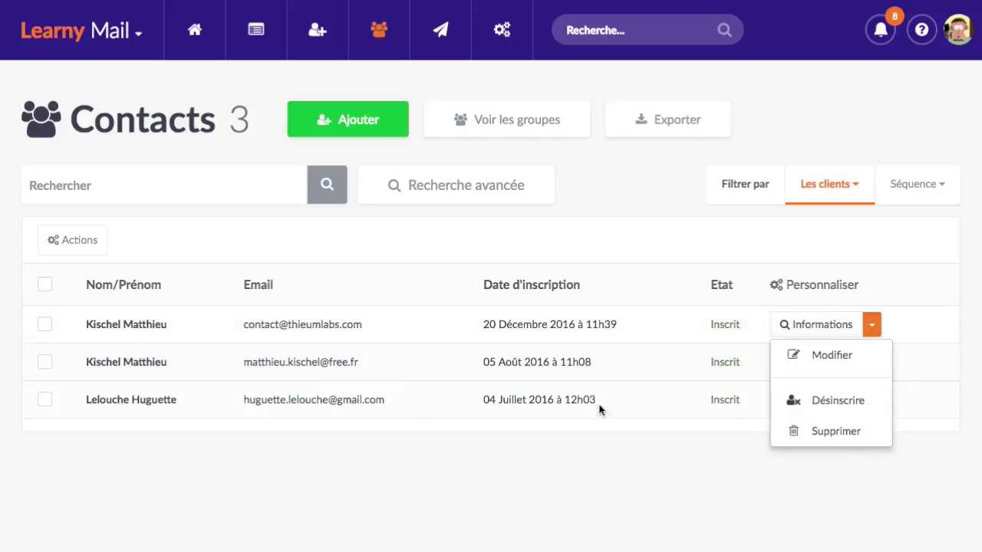
# Select all contacts in the Les clients group and view the bulk actions available for them.
pyautogui.click(406, 424)
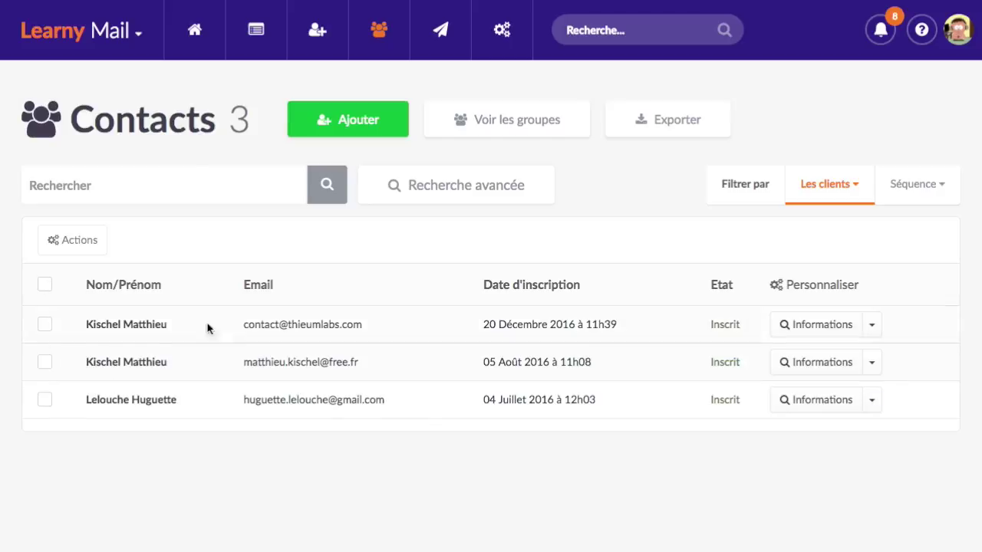
pyautogui.click(45, 324)
pyautogui.click(45, 364)
pyautogui.click(46, 400)
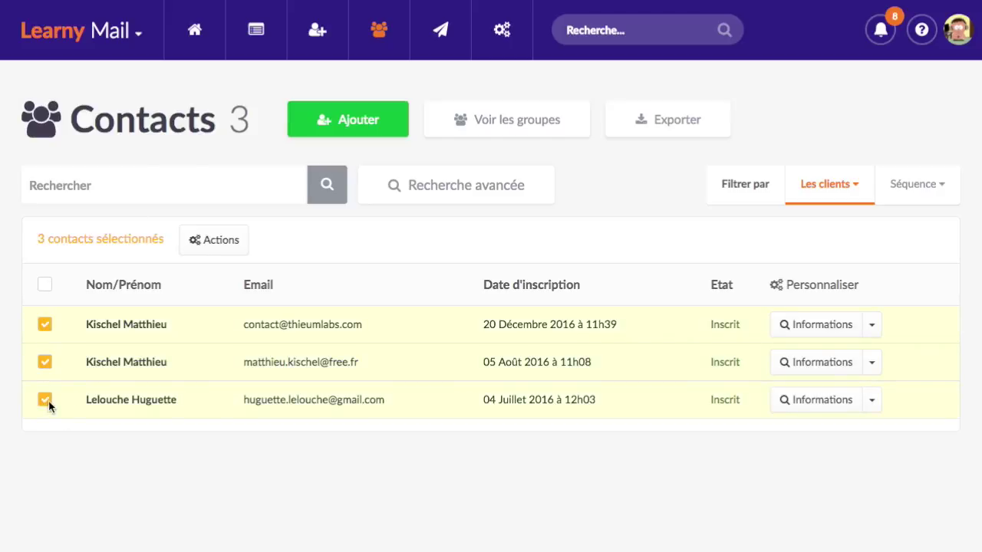
pyautogui.click(44, 284)
pyautogui.scroll(-1, 137, 260)
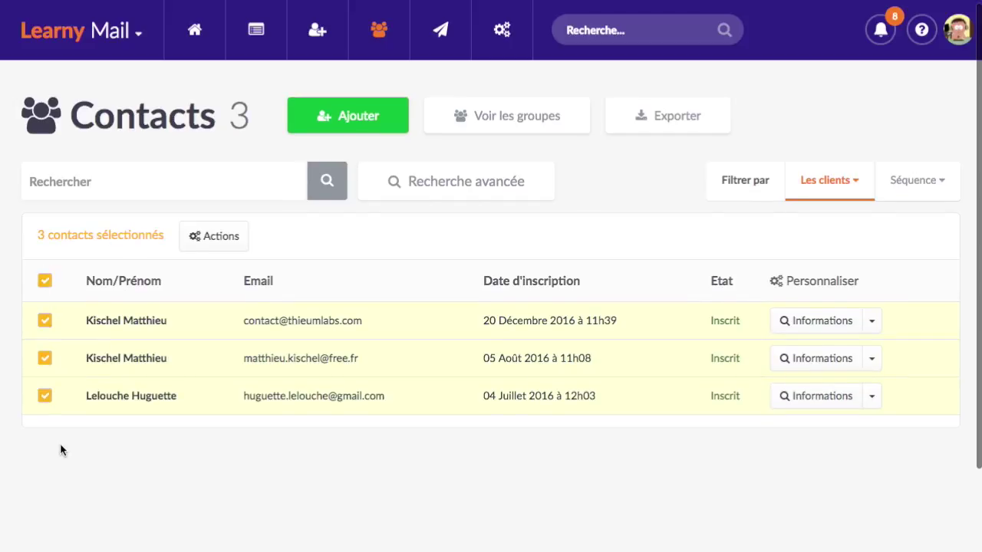
pyautogui.click(224, 238)
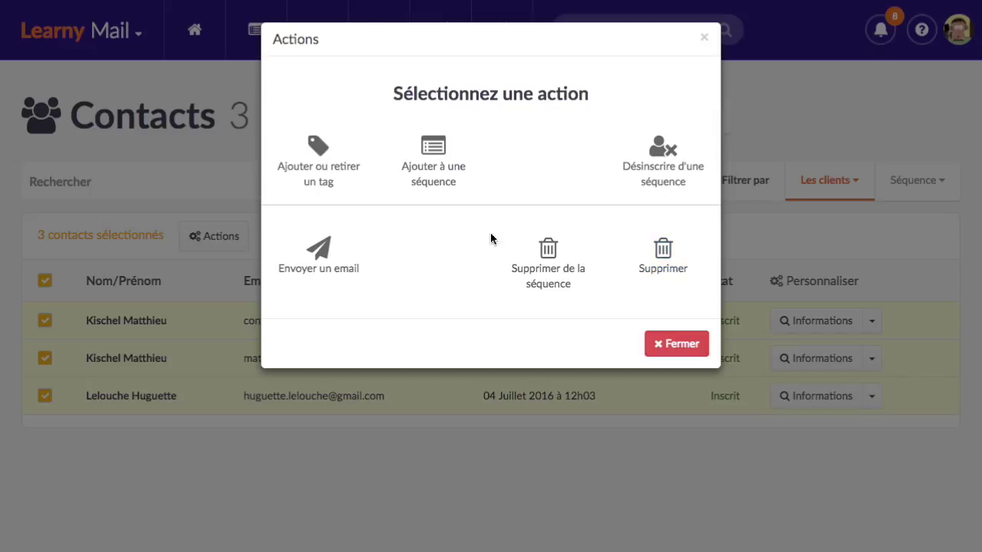
pyautogui.click(679, 350)
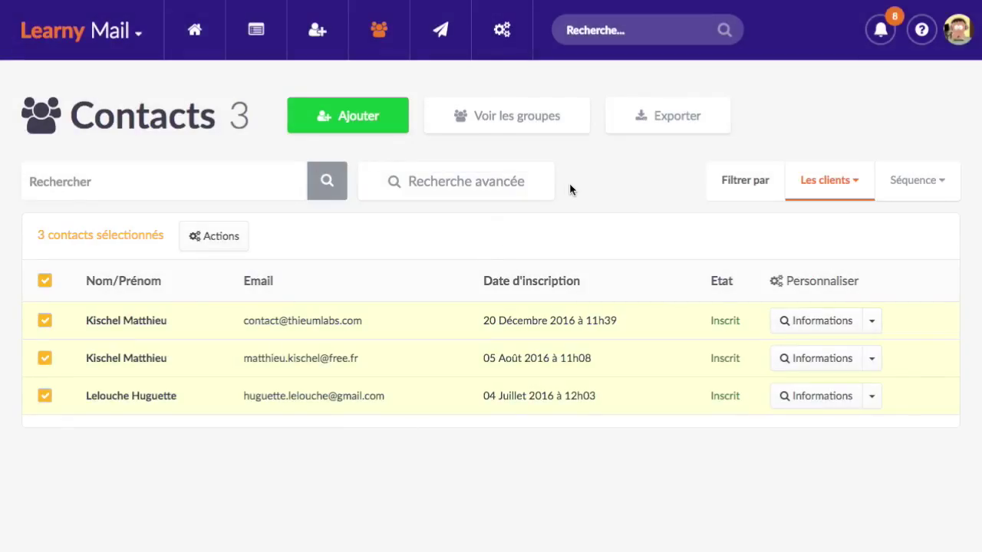
# Reapply the Les clients group filter, then reselect all contacts and review their bulk actions again.
pyautogui.click(825, 183)
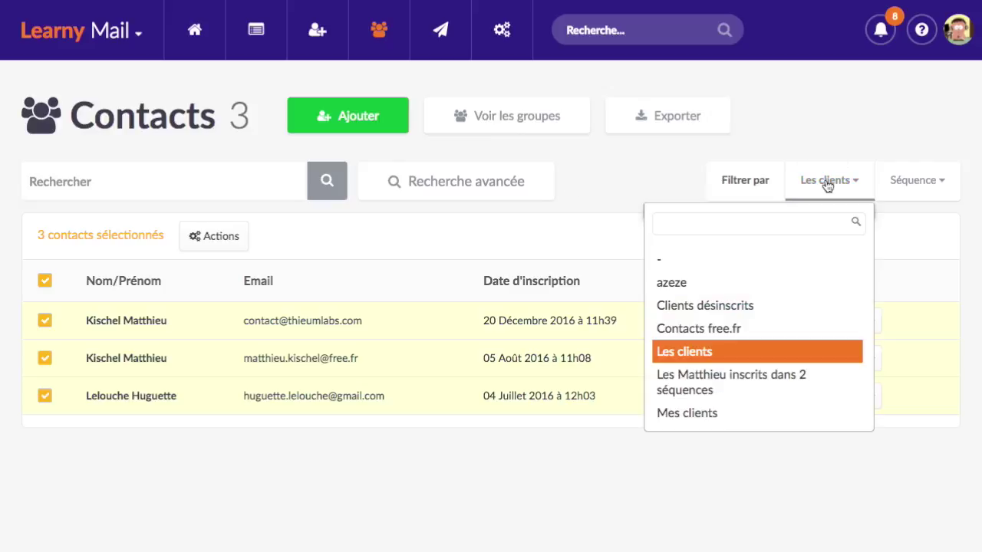
pyautogui.click(713, 355)
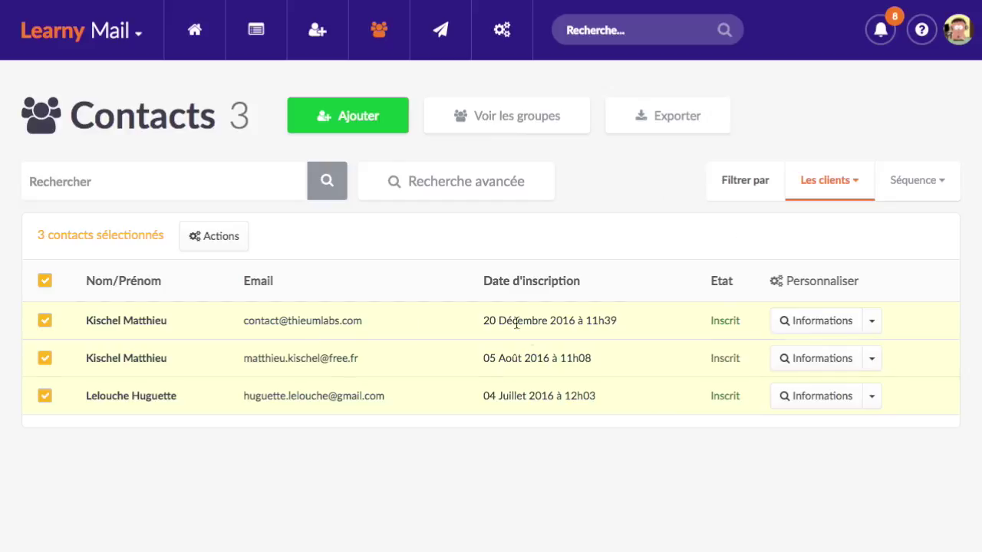
pyautogui.click(44, 283)
pyautogui.click(47, 284)
pyautogui.click(220, 241)
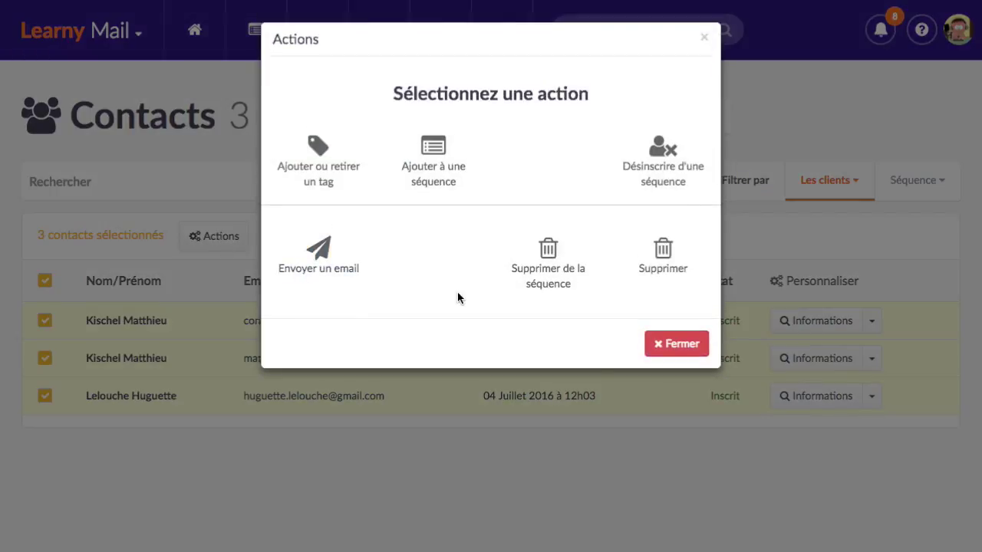
pyautogui.click(673, 346)
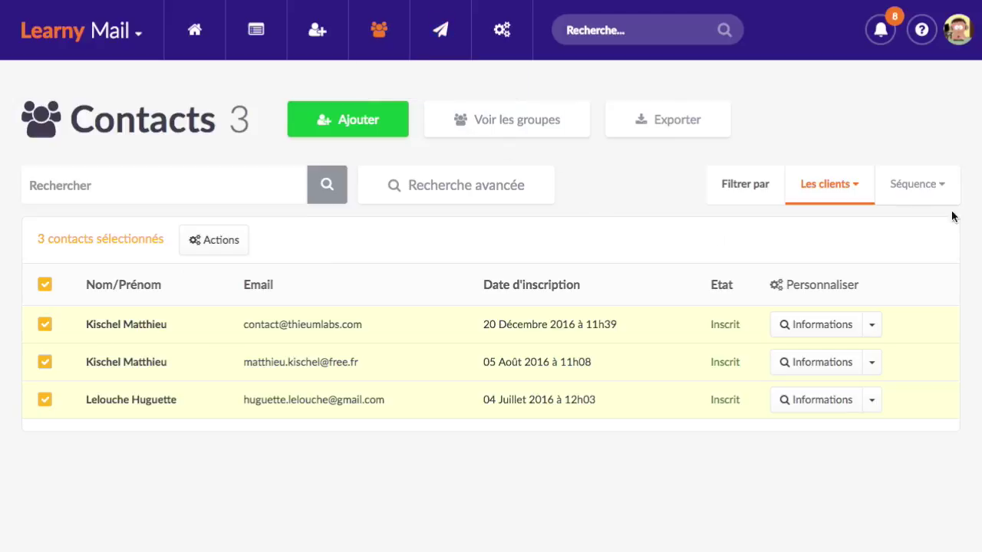
# Filter the contact list by the sequence [Mon Produit] Clients.
pyautogui.click(923, 186)
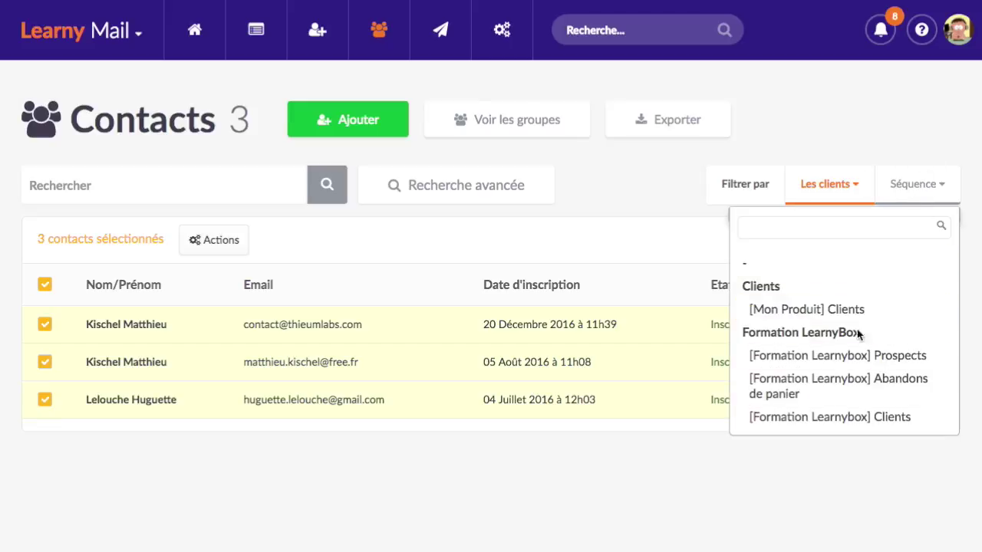
pyautogui.scroll(-2, 836, 364)
pyautogui.scroll(2, 841, 315)
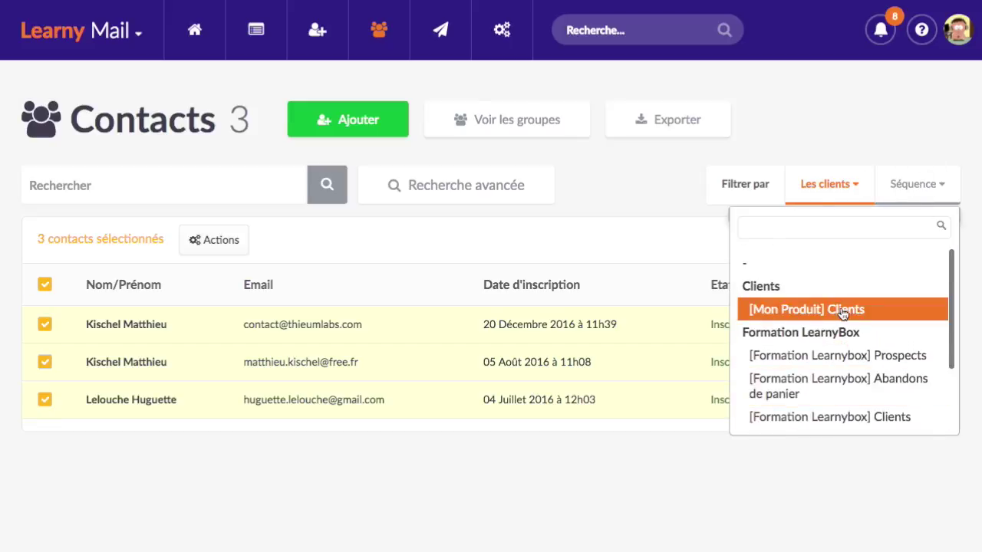
pyautogui.click(839, 311)
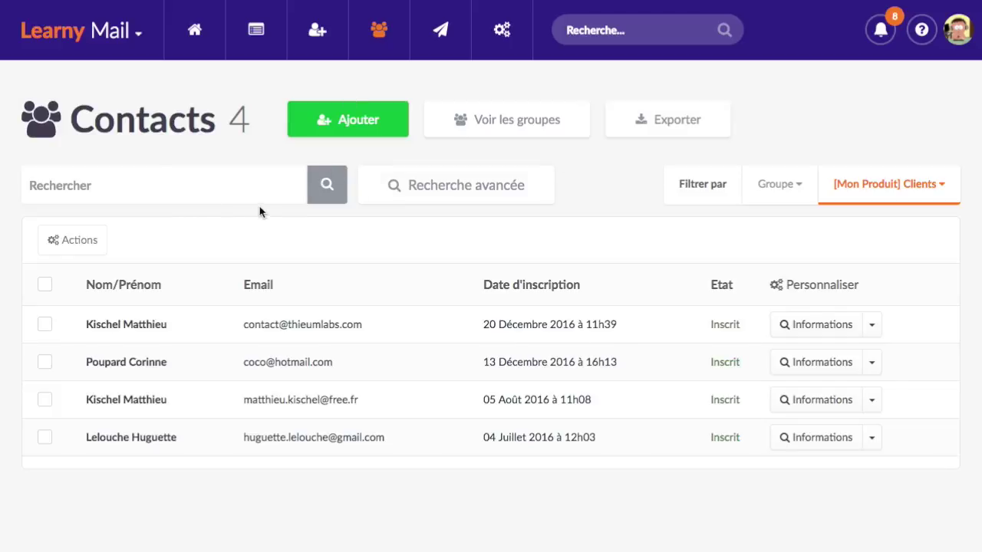
# Start a new email send from the Envois page and look through the themes offered for a new email.
pyautogui.click(435, 47)
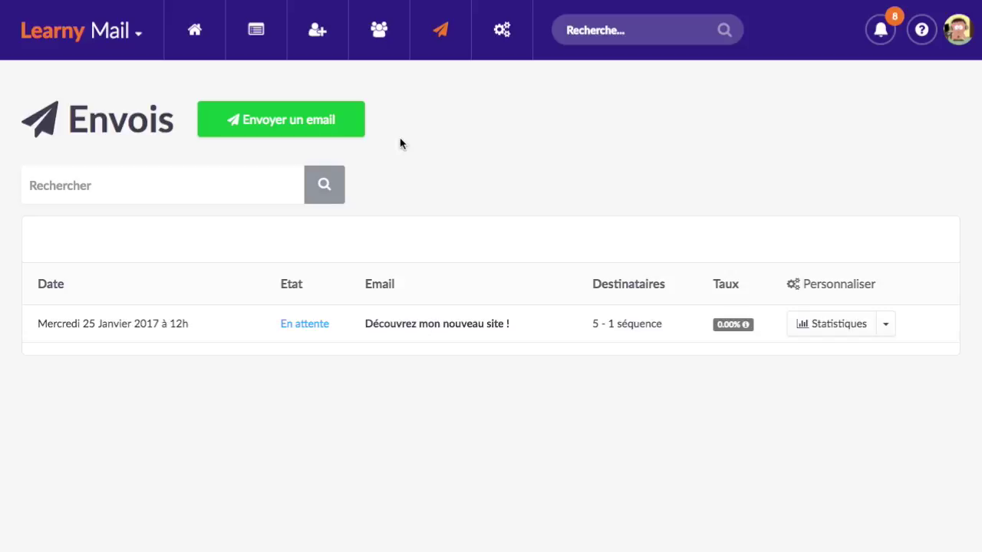
pyautogui.click(353, 125)
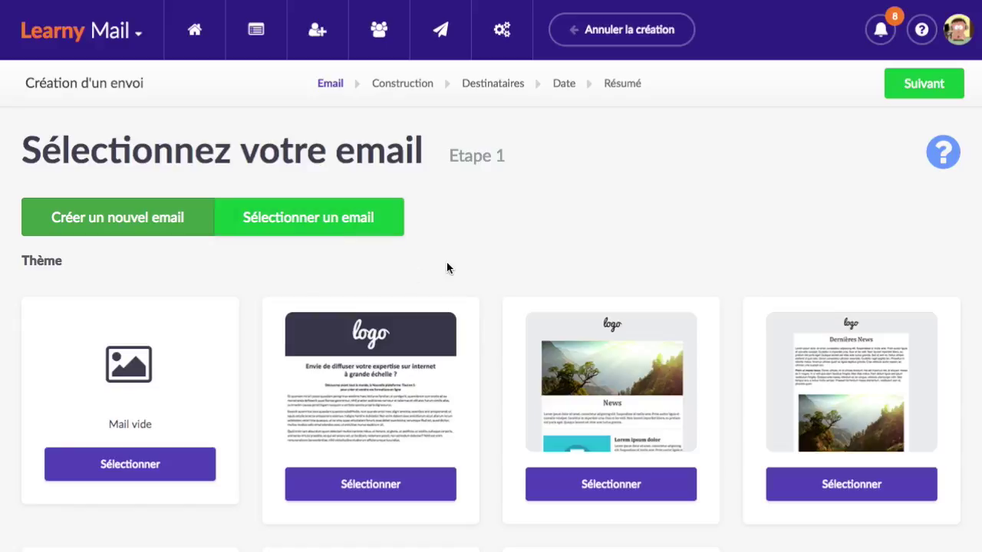
pyautogui.scroll(-3, 473, 308)
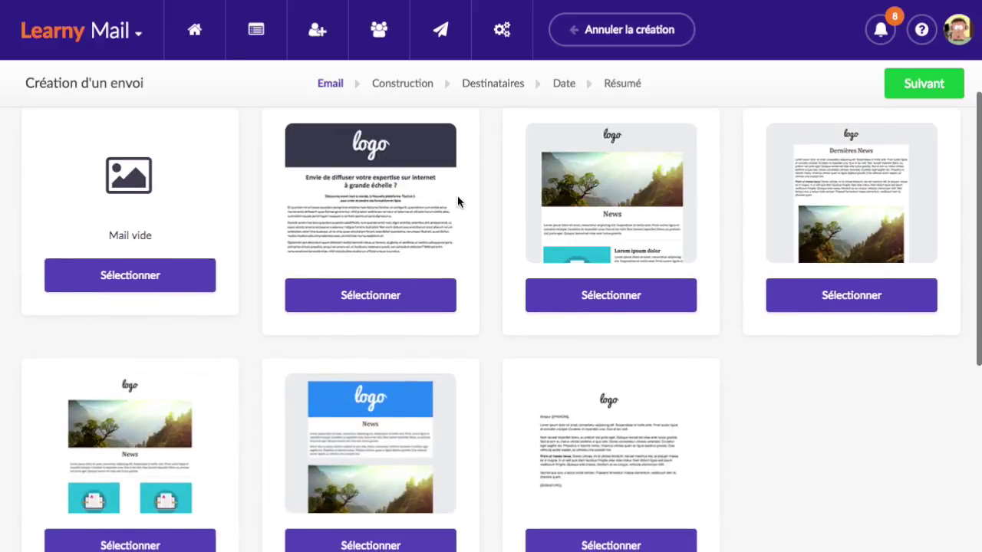
pyautogui.scroll(1, 409, 302)
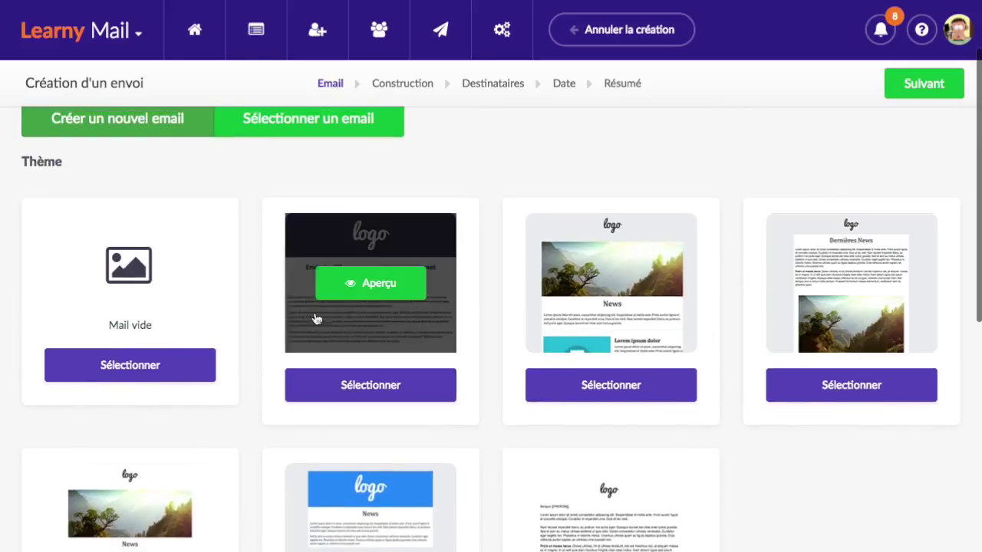
pyautogui.scroll(-4, 314, 329)
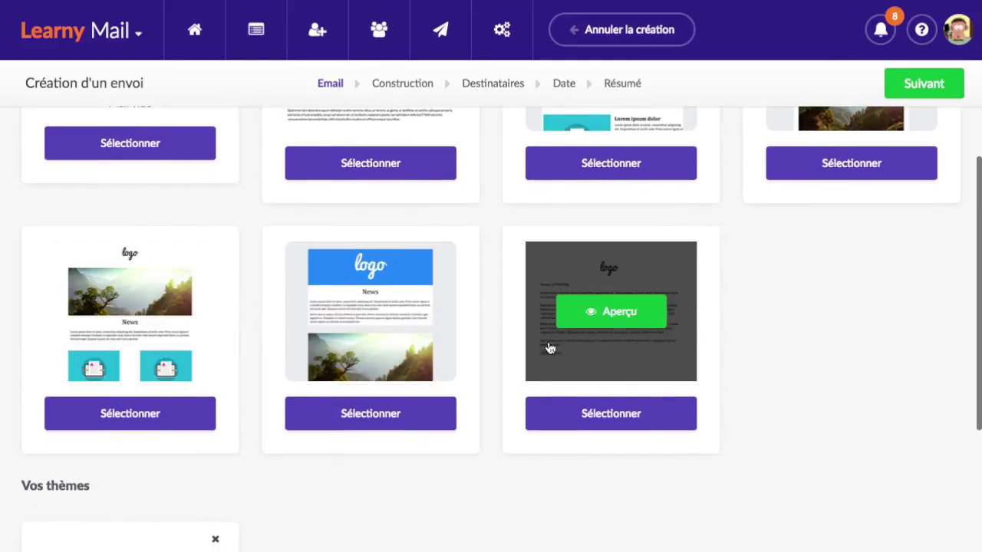
pyautogui.scroll(3, 384, 338)
pyautogui.scroll(1, 419, 330)
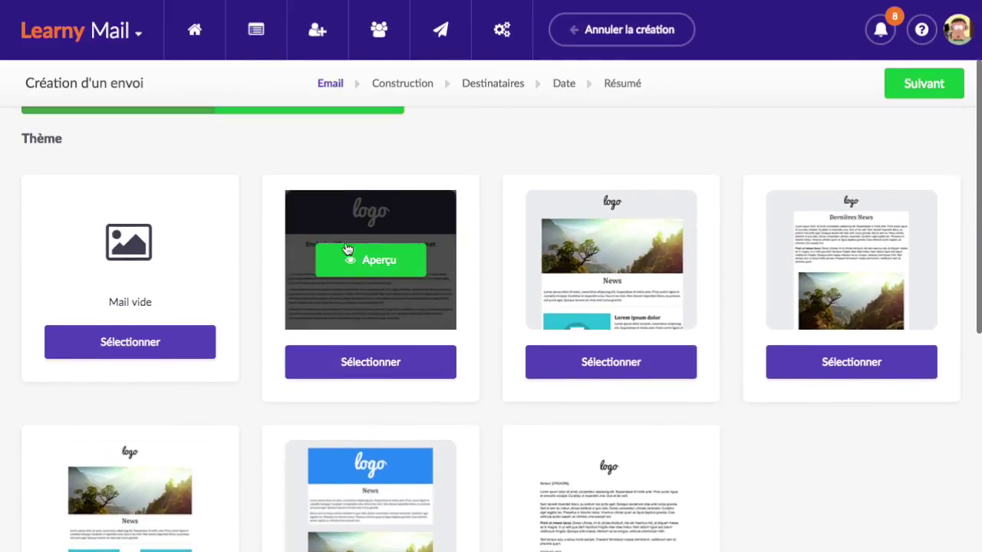
# Preview the first five designed email themes one after another, starting with the dark logo header theme, and close the preview.
pyautogui.click(400, 266)
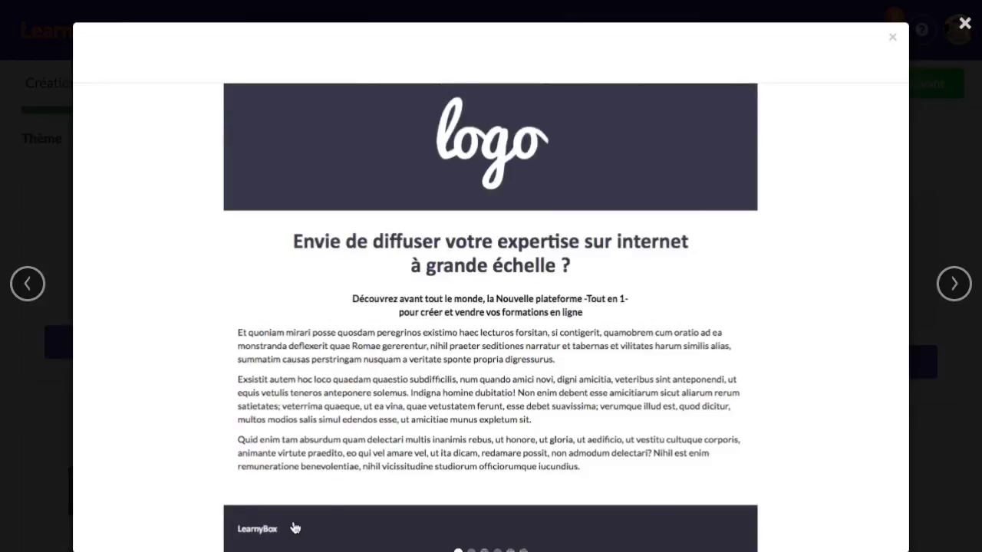
pyautogui.click(954, 285)
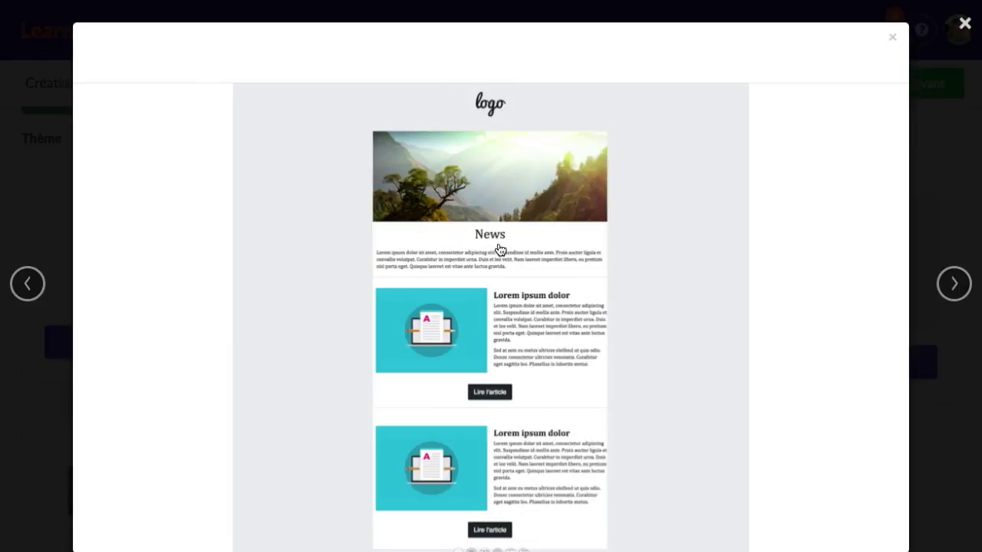
pyautogui.click(954, 284)
pyautogui.click(956, 286)
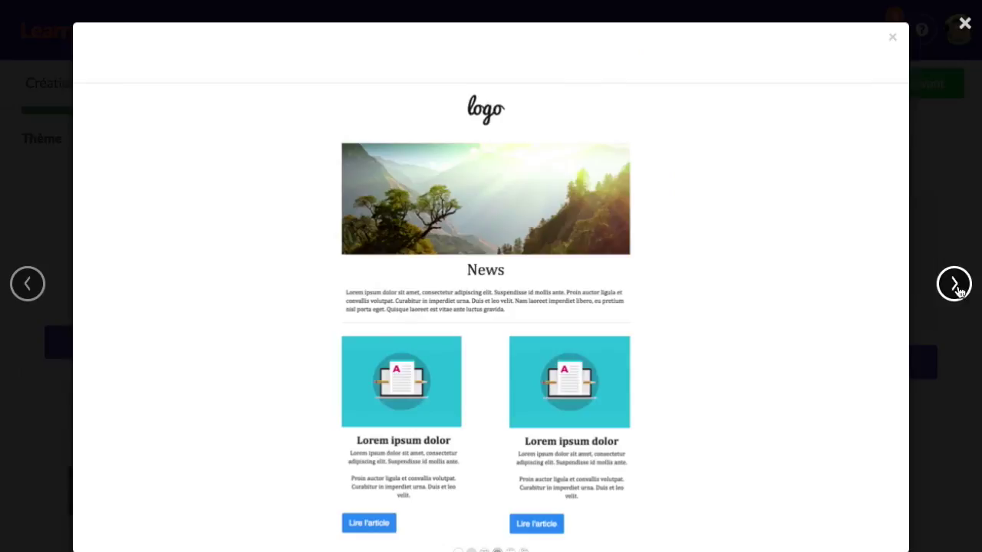
pyautogui.click(956, 286)
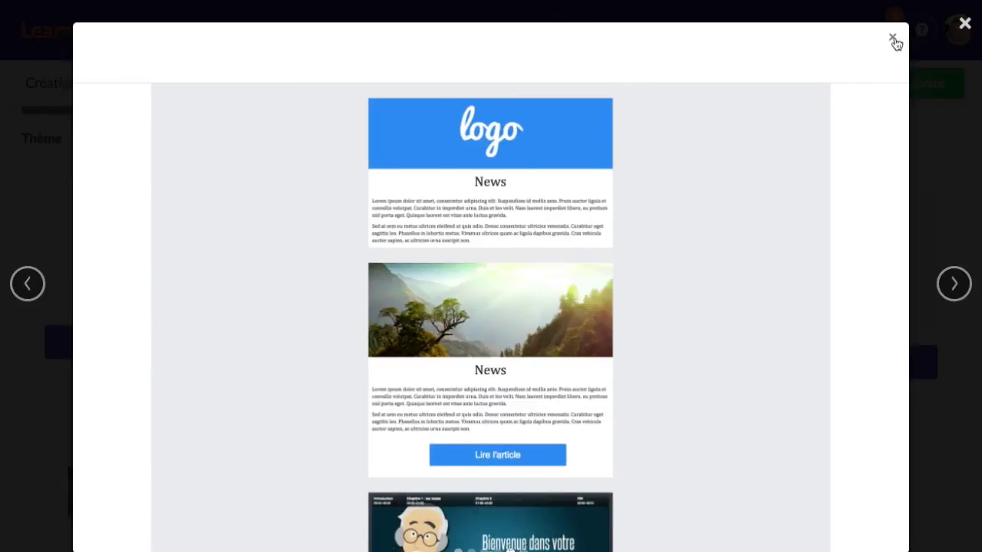
pyautogui.click(893, 39)
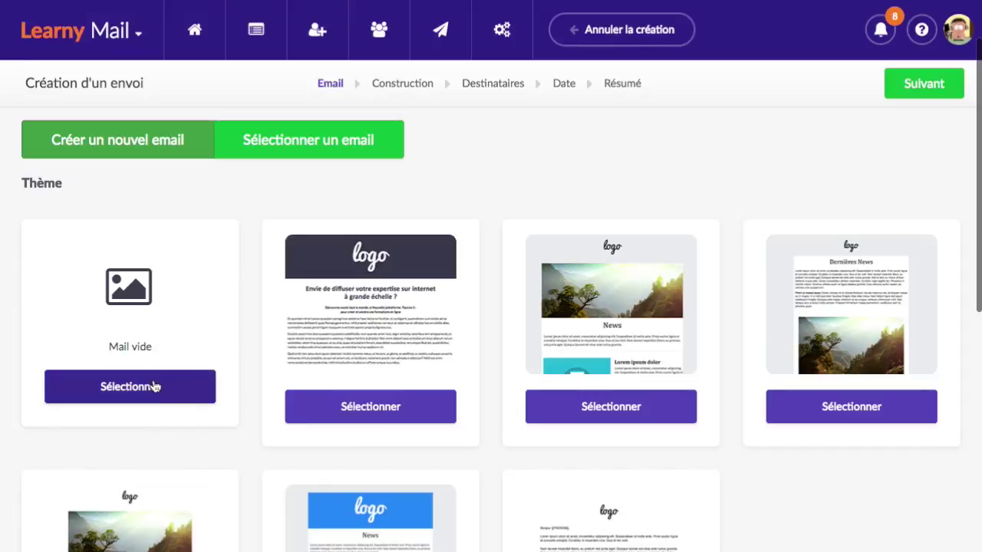
# Preview the plain letter-style theme that contains only a logo and text, and close the preview.
pyautogui.scroll(-4, 253, 312)
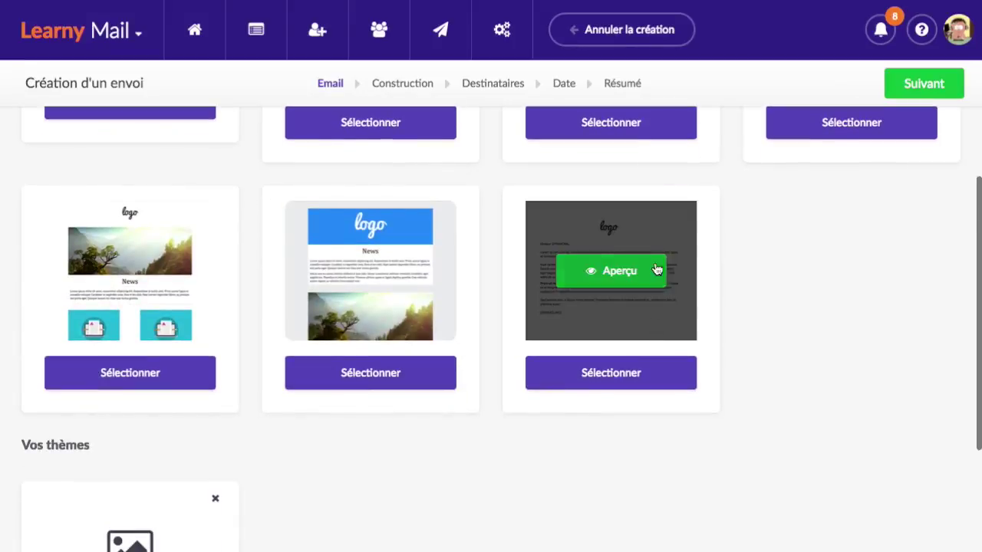
pyautogui.click(653, 264)
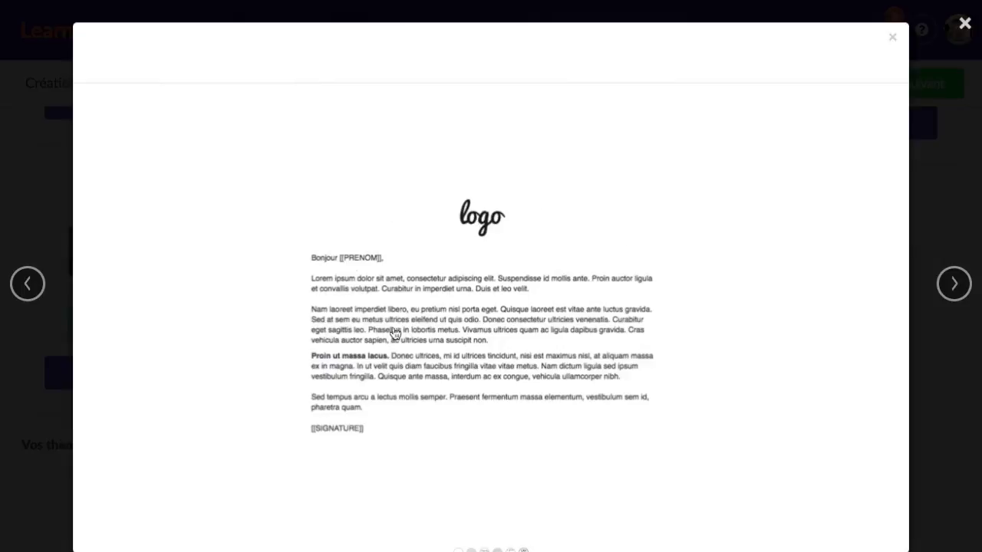
pyautogui.click(896, 42)
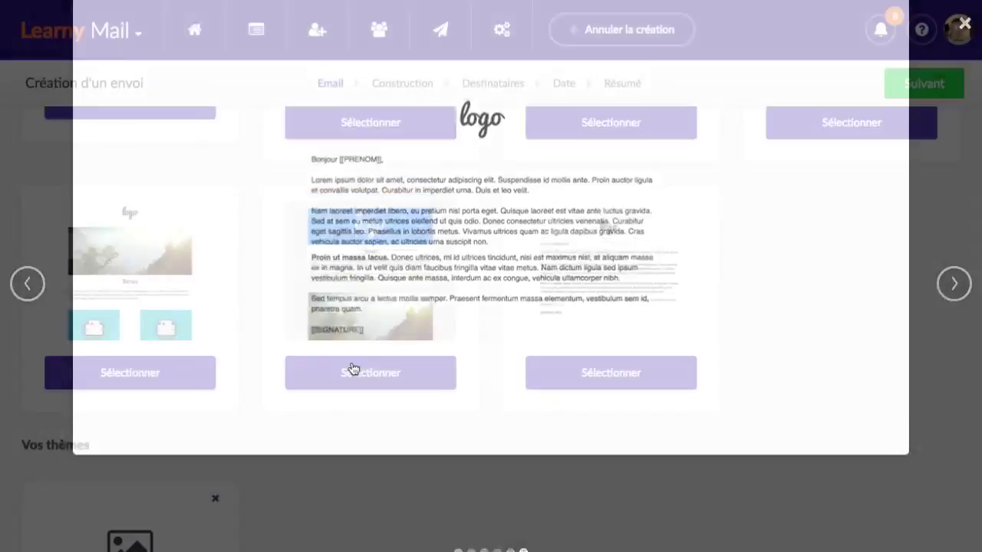
# Switch the send to using an existing email and browse the list of saved emails without choosing one.
pyautogui.scroll(5, 414, 354)
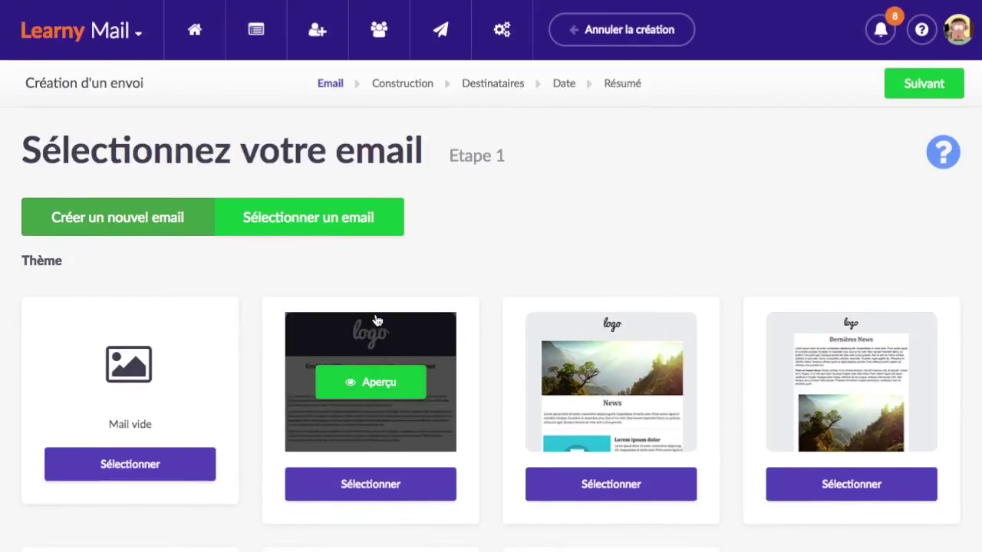
pyautogui.click(335, 223)
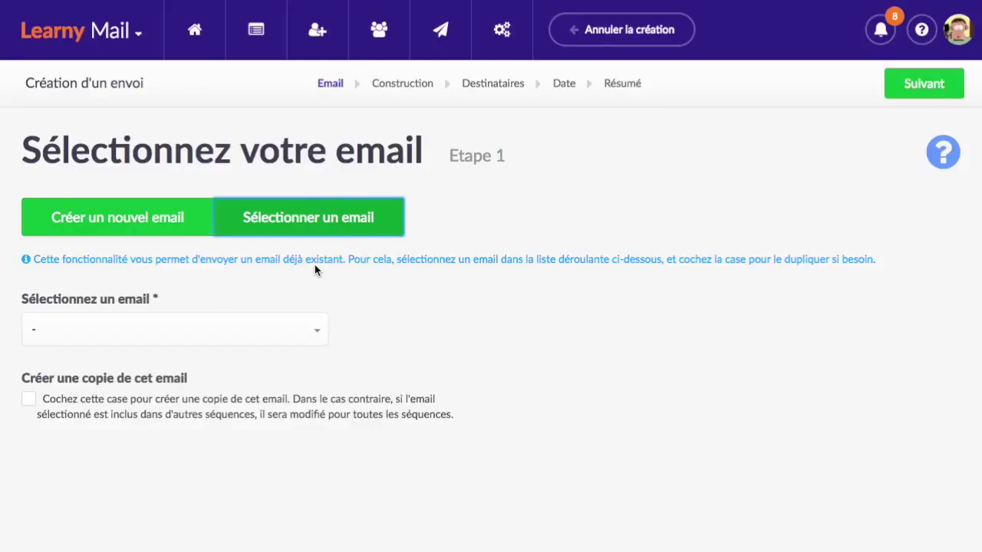
pyautogui.click(268, 336)
pyautogui.scroll(-5, 232, 458)
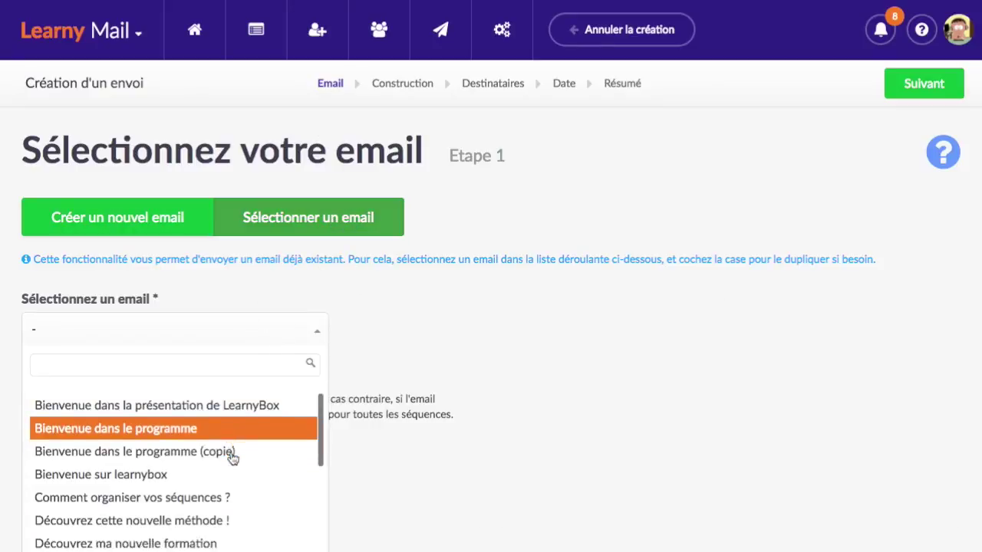
pyautogui.scroll(-2, 226, 465)
pyautogui.scroll(3, 223, 474)
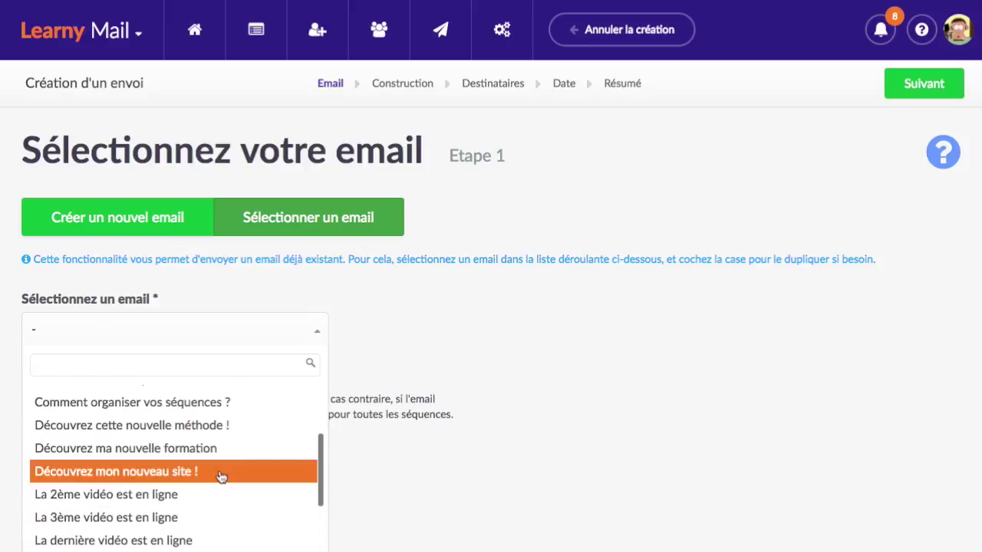
pyautogui.click(364, 380)
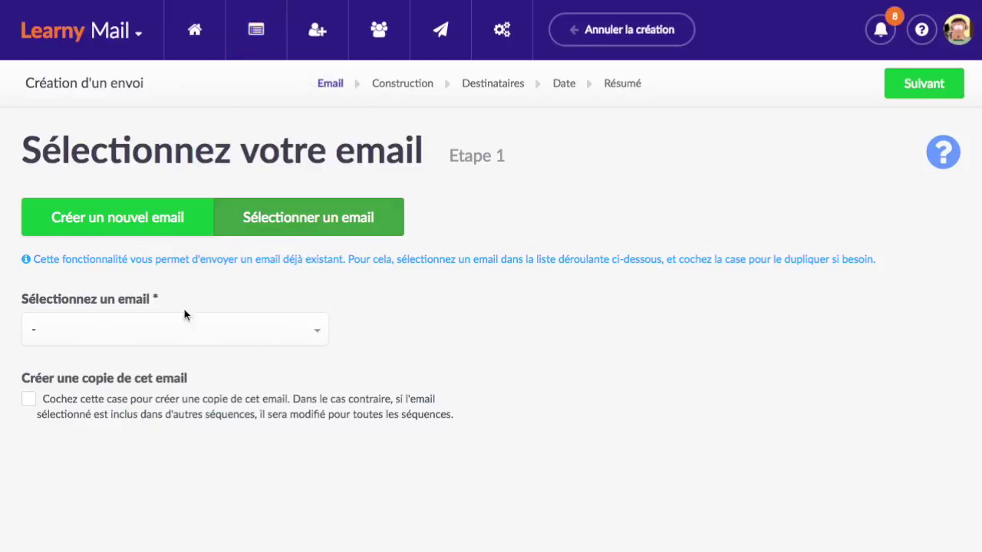
# Choose the existing email "Bienvenue dans la présentation de LearnyBox" for the send and look over its preview.
pyautogui.click(230, 331)
pyautogui.scroll(-5, 248, 443)
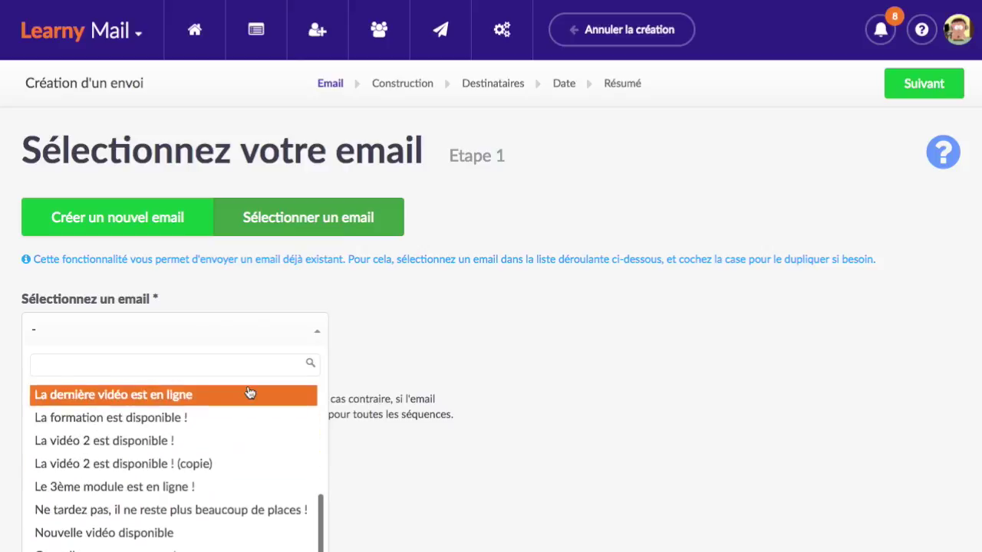
pyautogui.scroll(10, 249, 399)
pyautogui.click(250, 421)
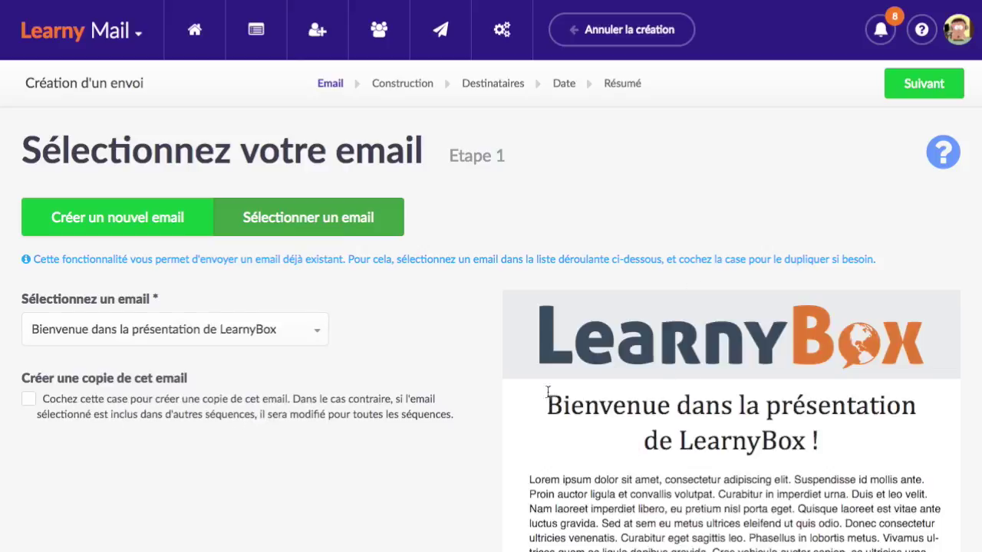
pyautogui.scroll(-3, 529, 387)
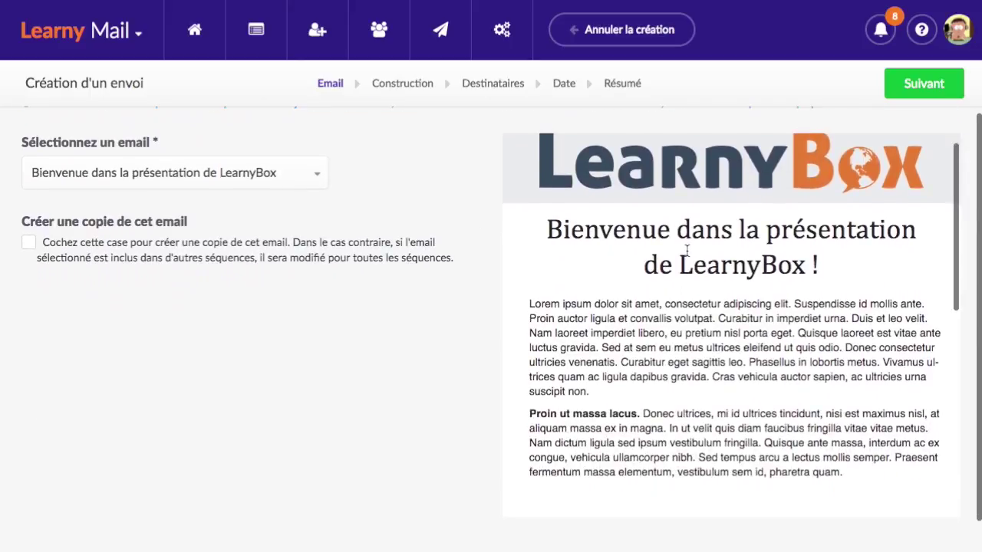
pyautogui.scroll(-5, 686, 336)
pyautogui.scroll(10, 683, 330)
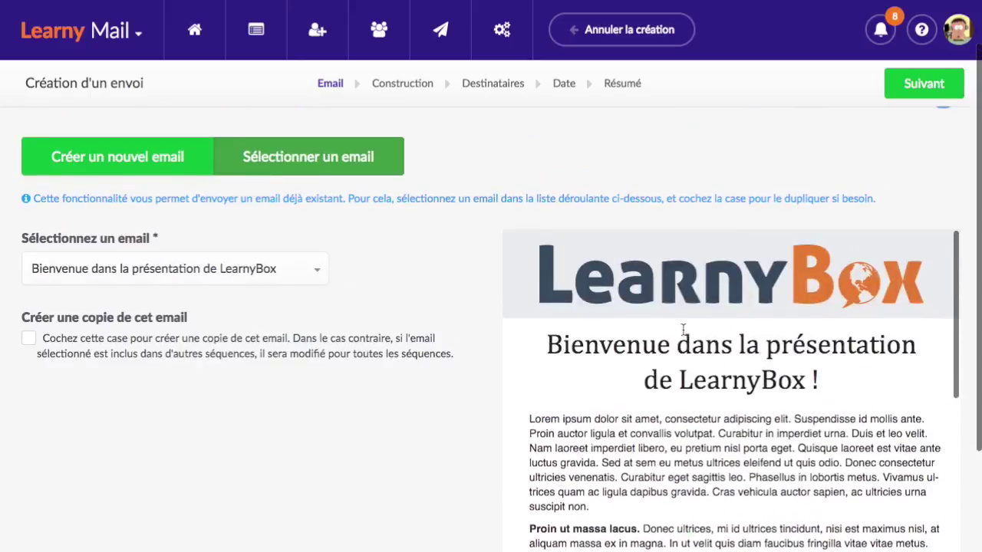
# Switch the send back to creating a new email, choose the theme with the dark logo header, and continue to the construction stage.
pyautogui.click(149, 221)
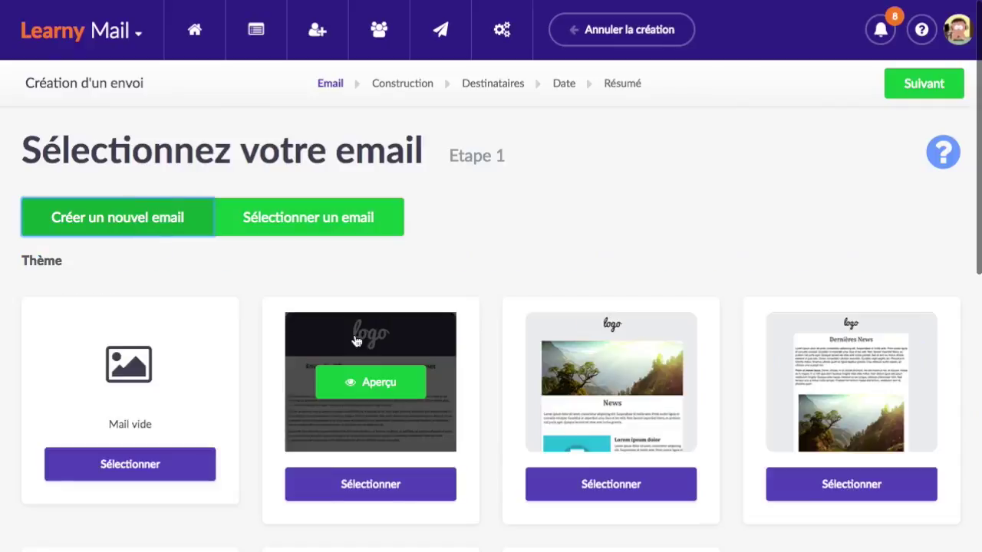
pyautogui.scroll(-2, 359, 337)
pyautogui.click(388, 390)
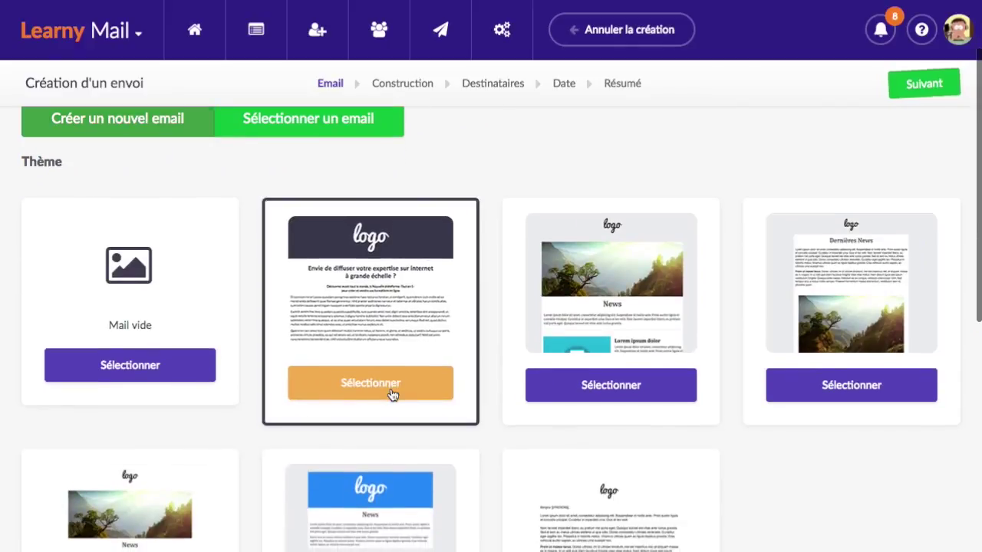
pyautogui.scroll(2, 460, 284)
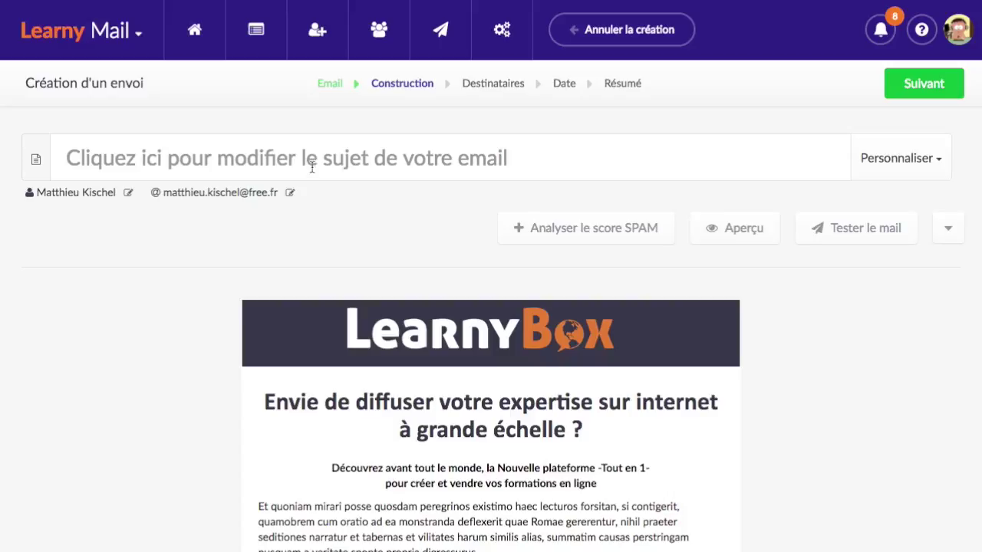
# Set the email's subject to "Découvrez ma nouvelle formation".
pyautogui.click(143, 160)
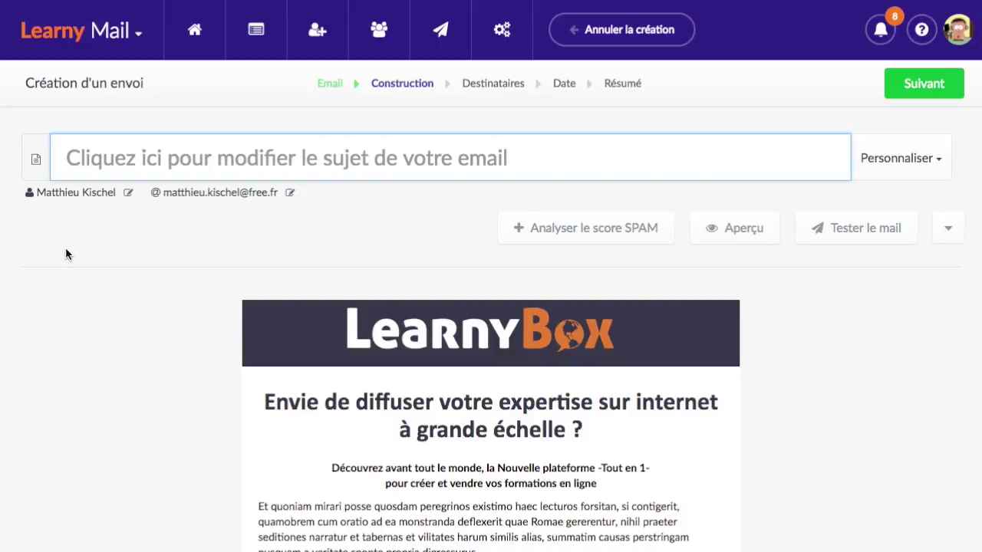
pyautogui.write('Découvrez')
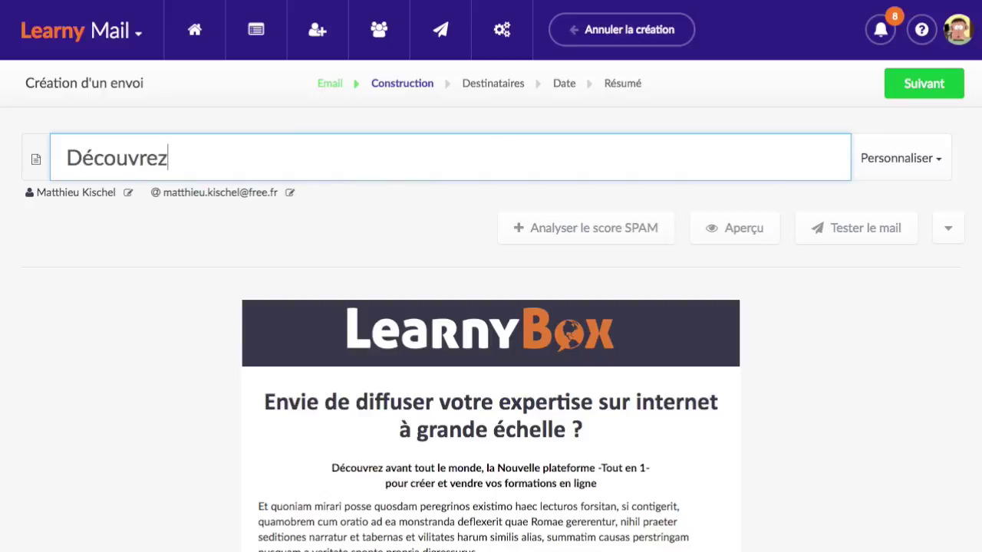
pyautogui.write(' ma nouvelle formation')
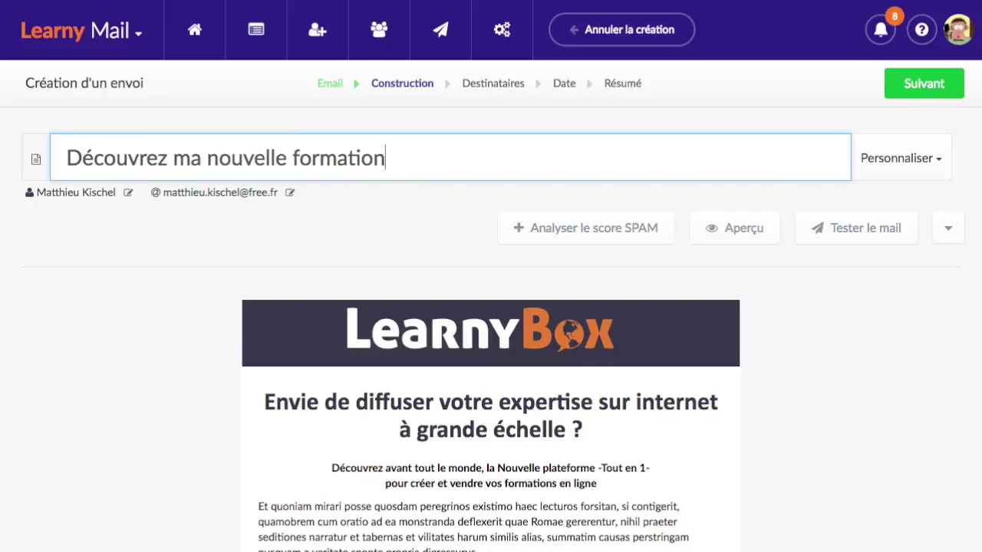
pyautogui.click(241, 258)
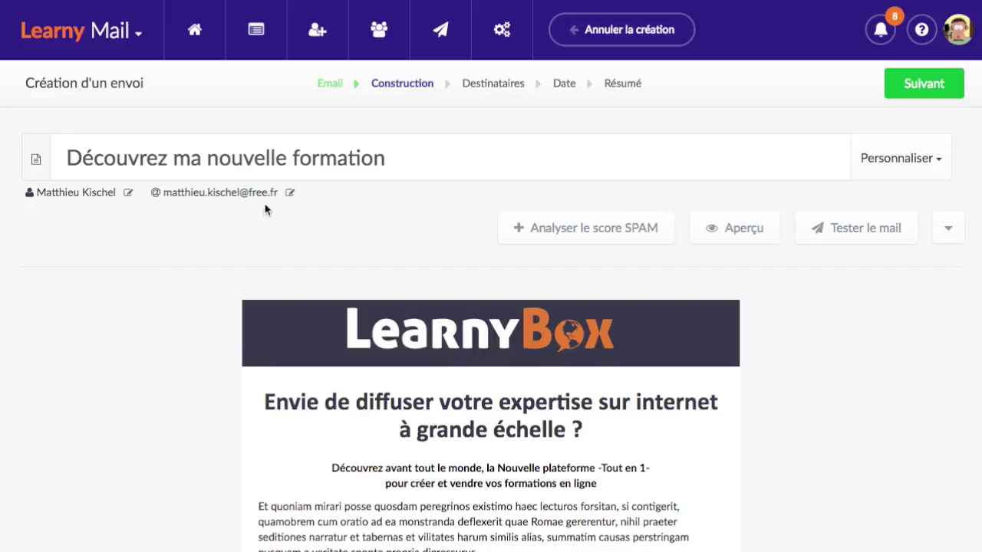
# Open the sender name and the sender email address for editing one after the other, and leave both without entering anything.
pyautogui.click(128, 192)
pyautogui.click(181, 230)
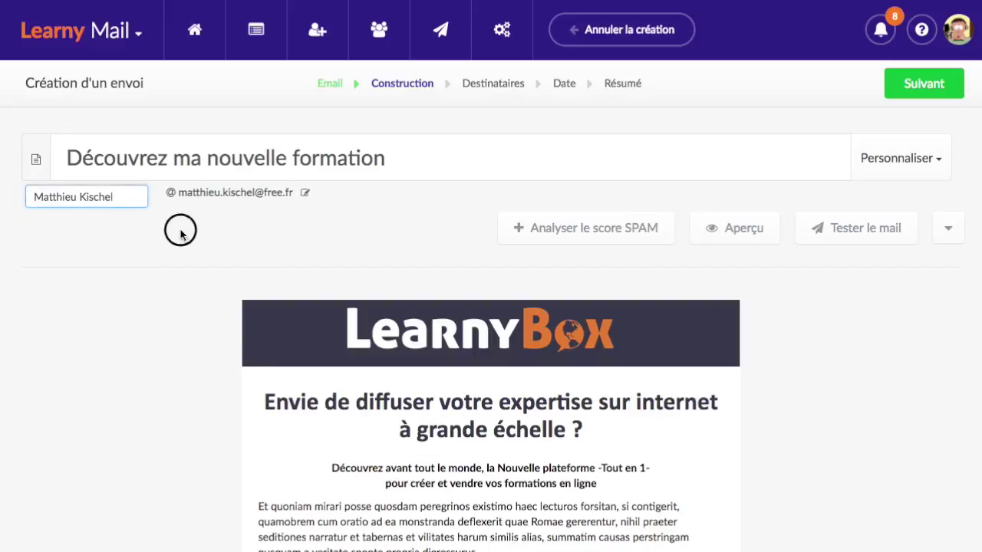
pyautogui.click(286, 193)
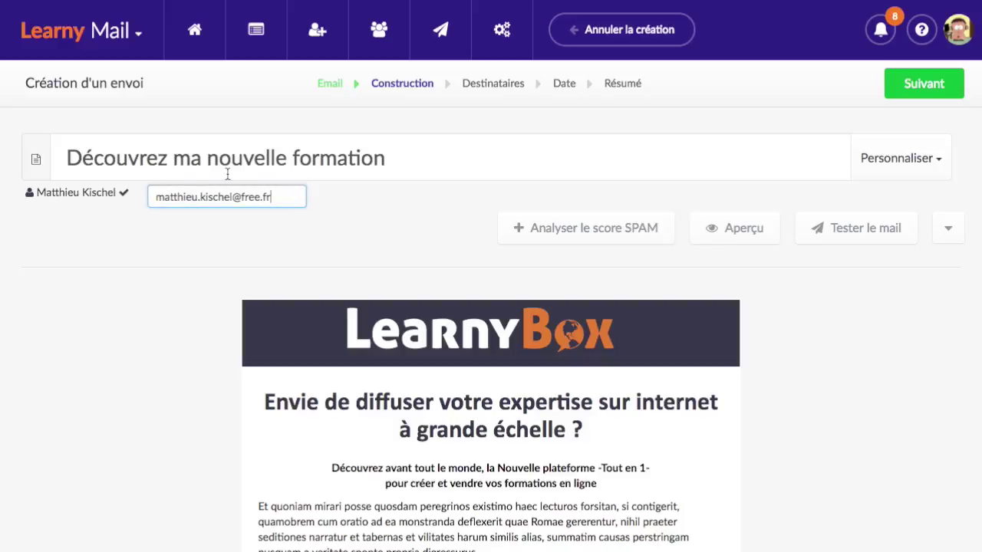
pyautogui.click(206, 234)
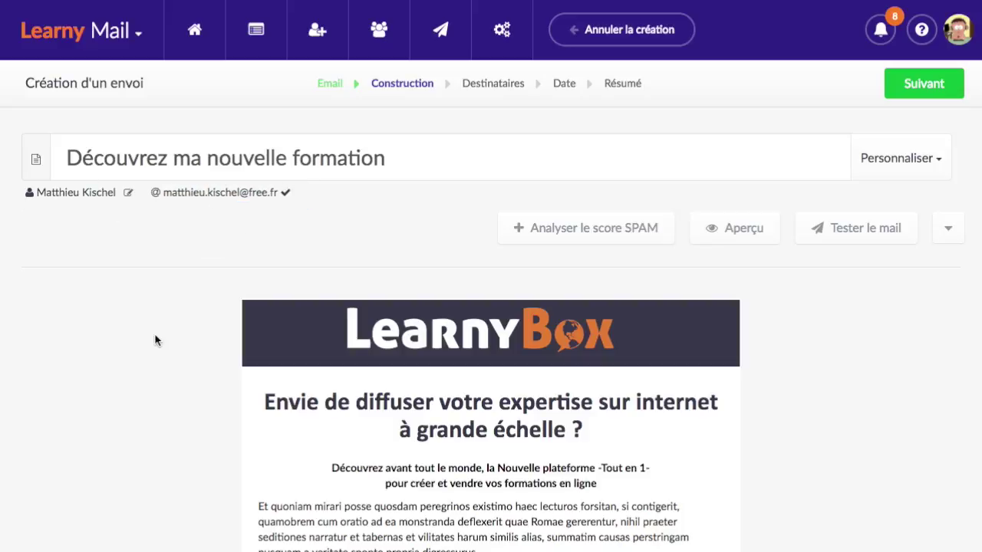
# Examine the email's zones and elements with their editing options down to the add-zone option, and view the list of LearnyBox modules.
pyautogui.scroll(-1, 165, 342)
pyautogui.scroll(-1, 163, 342)
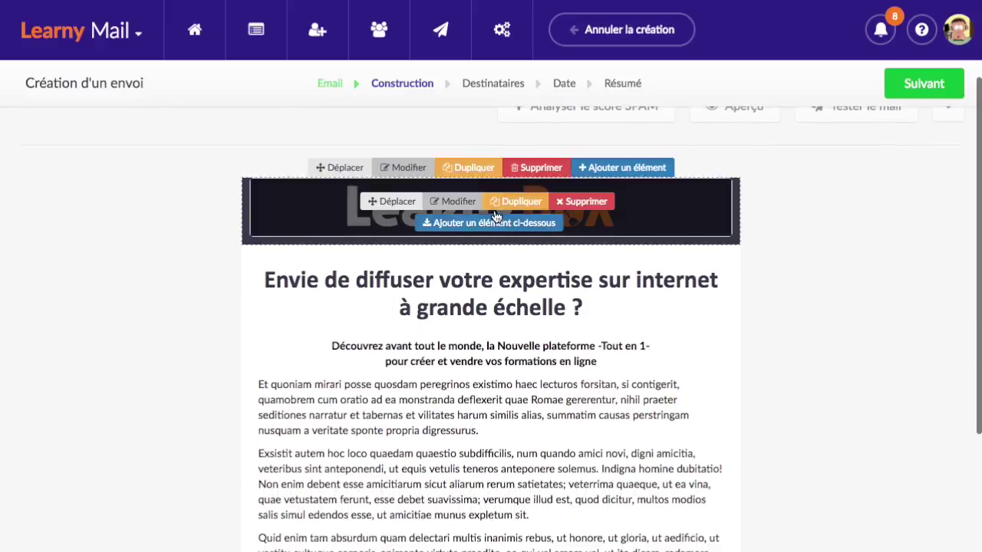
pyautogui.moveTo(489, 234)
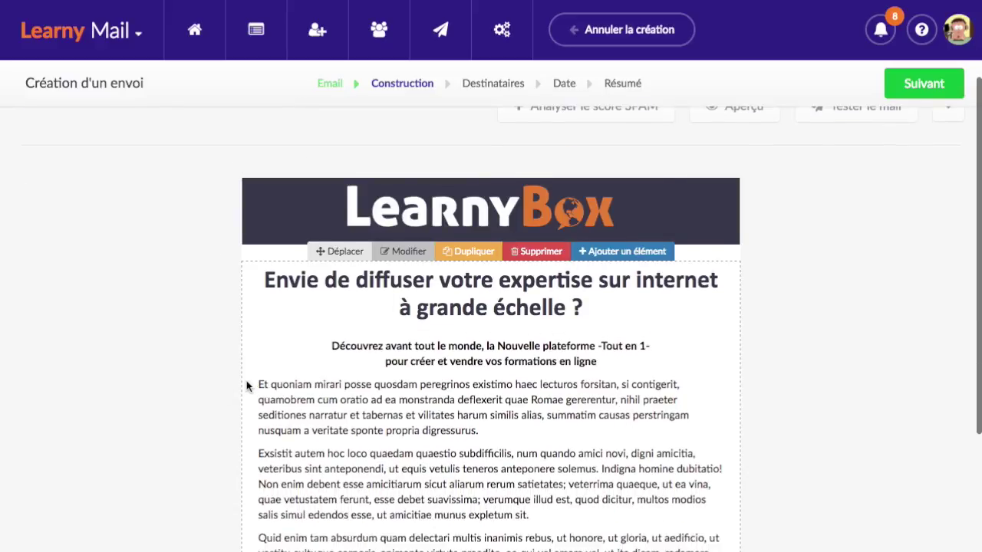
pyautogui.scroll(1, 246, 384)
pyautogui.scroll(1, 238, 383)
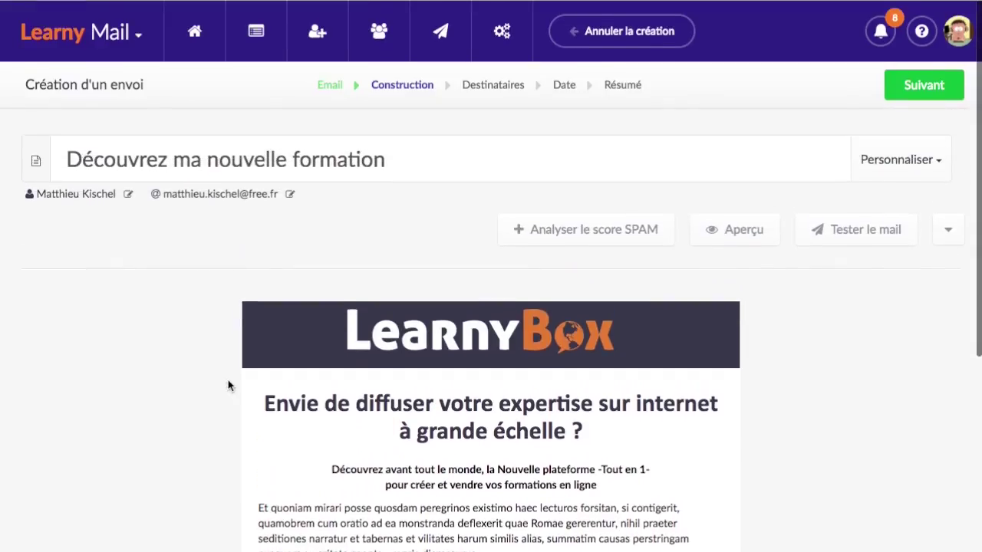
pyautogui.click(188, 34)
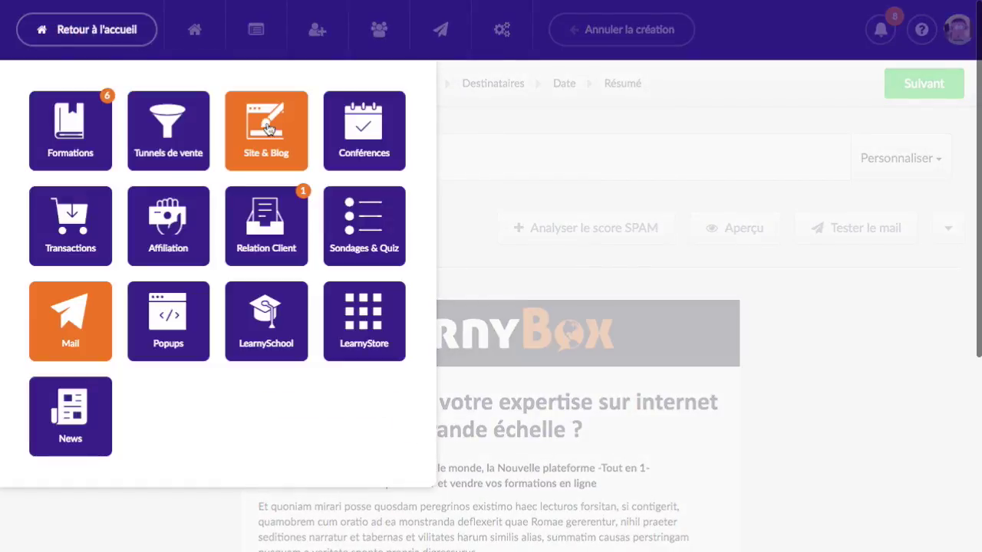
pyautogui.scroll(-1, 113, 305)
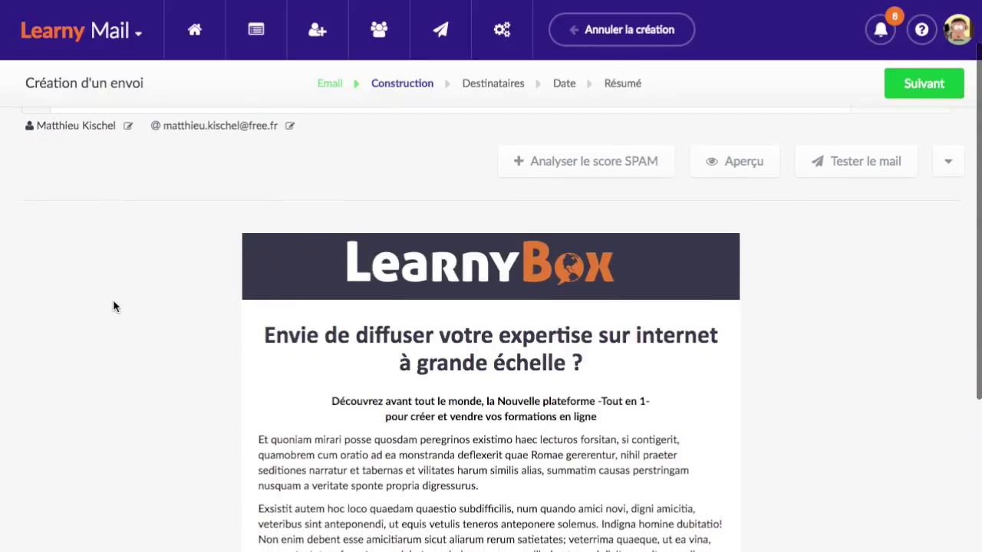
pyautogui.scroll(-1, 182, 295)
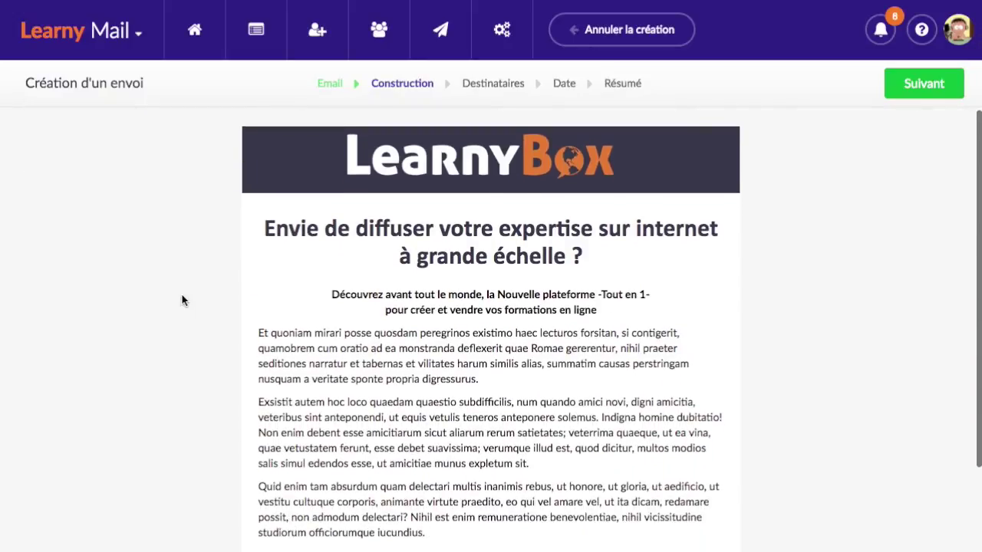
pyautogui.moveTo(308, 233)
pyautogui.moveTo(303, 202)
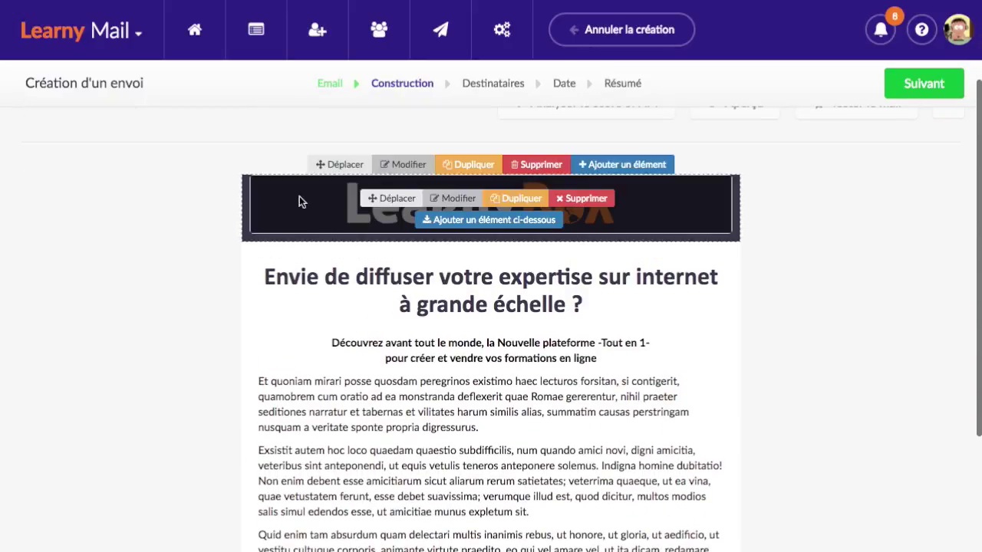
pyautogui.scroll(-3, 229, 257)
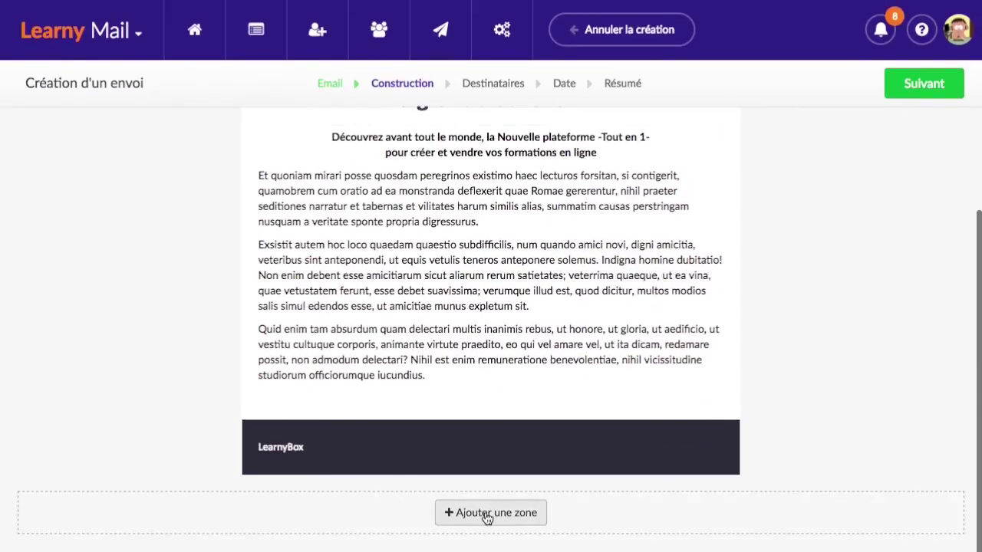
pyautogui.scroll(4, 304, 281)
# View the settings of the header zone holding the LearnyBox logo, such as background colours and margins, and cancel the dialog.
pyautogui.moveTo(304, 282)
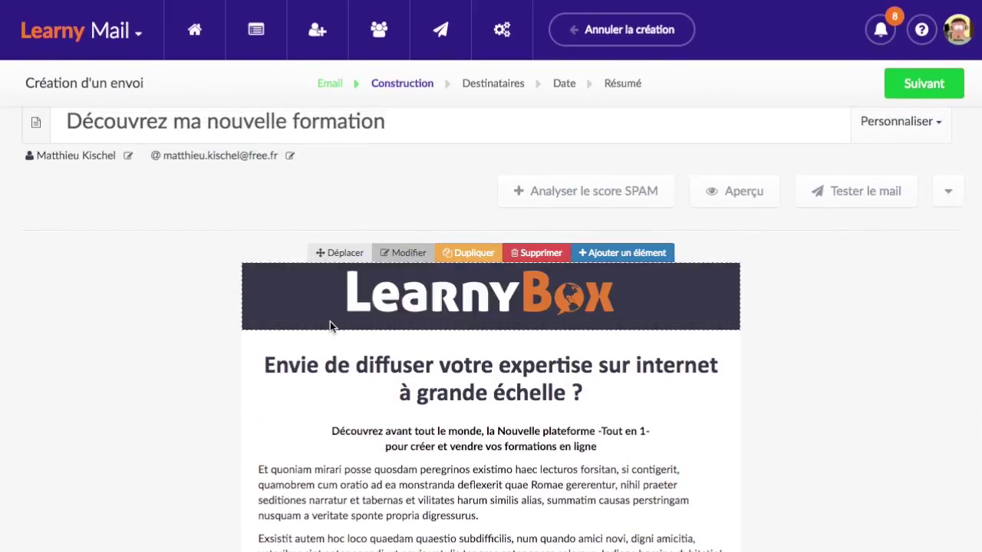
pyautogui.scroll(-2, 197, 303)
pyautogui.moveTo(256, 205)
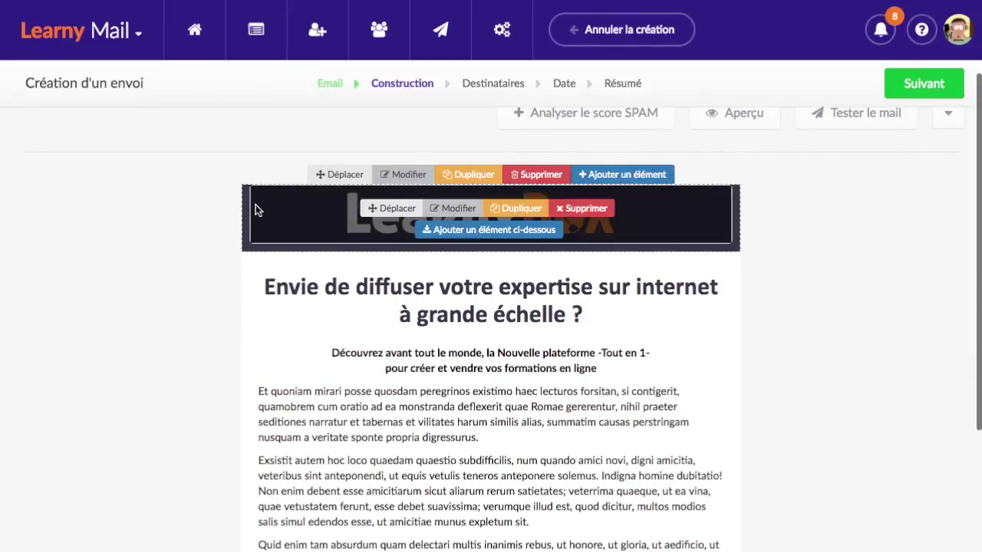
pyautogui.click(409, 176)
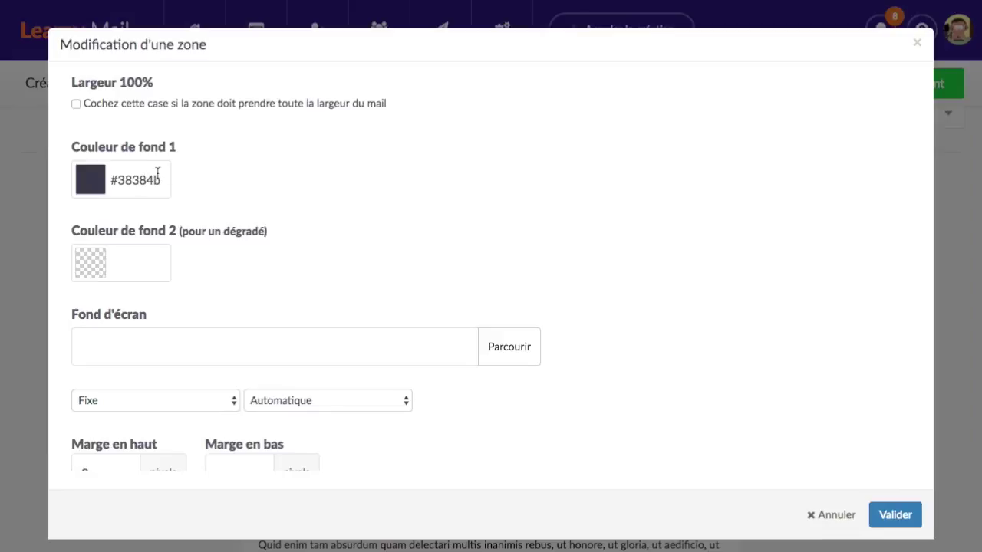
pyautogui.click(836, 518)
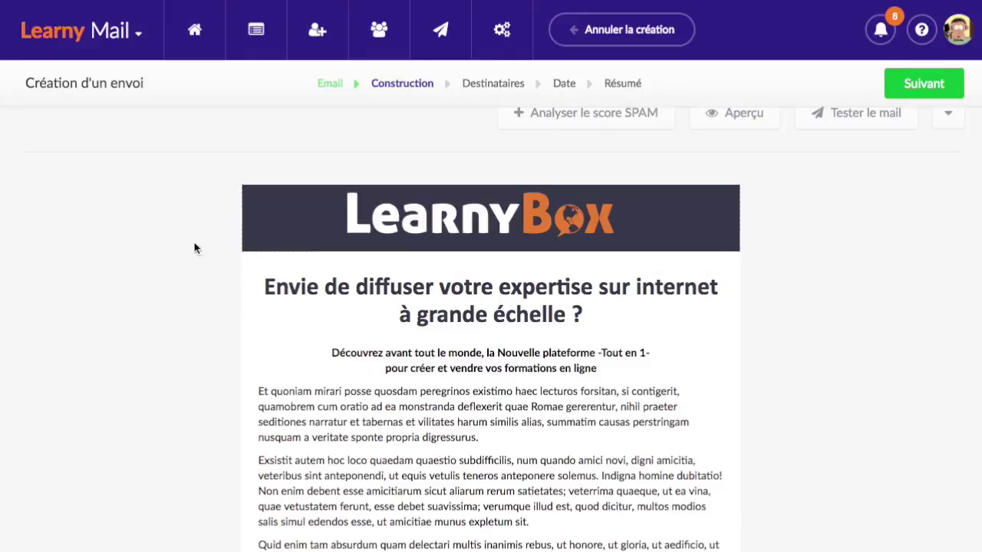
# Open the email's main heading for inline text editing, leave it without entering anything, and look over the email down to its footer.
pyautogui.scroll(-2, 192, 346)
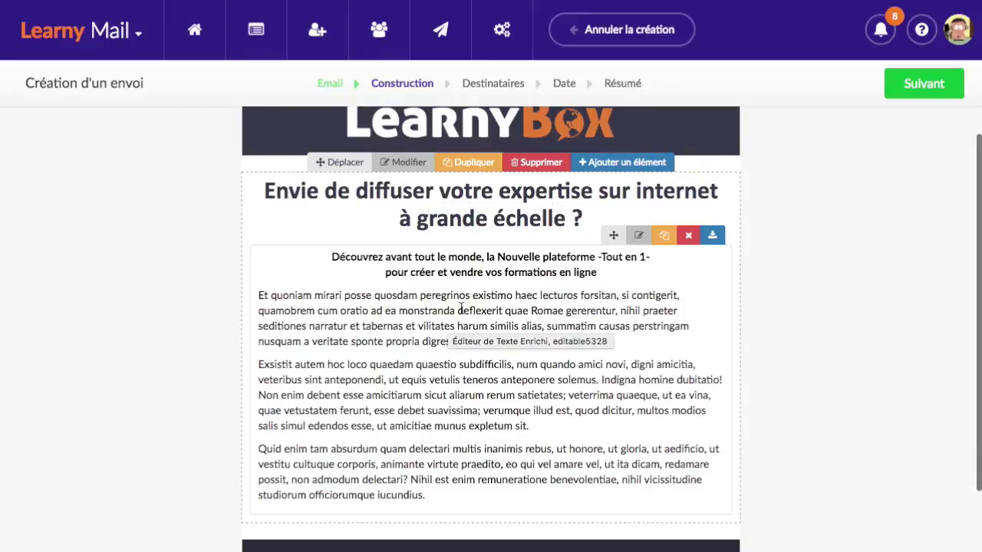
pyautogui.click(529, 219)
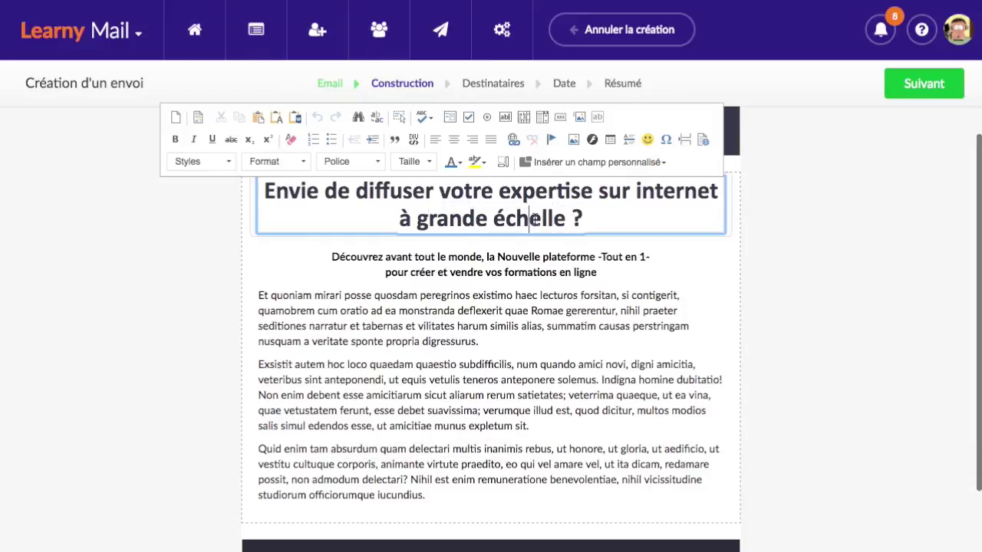
pyautogui.scroll(3, 407, 280)
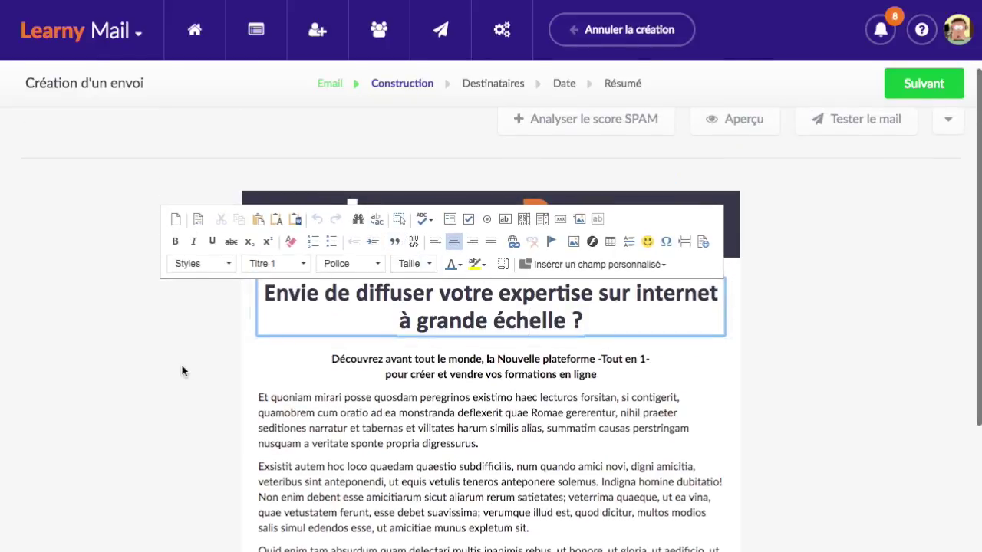
pyautogui.click(197, 353)
pyautogui.scroll(-3, 234, 307)
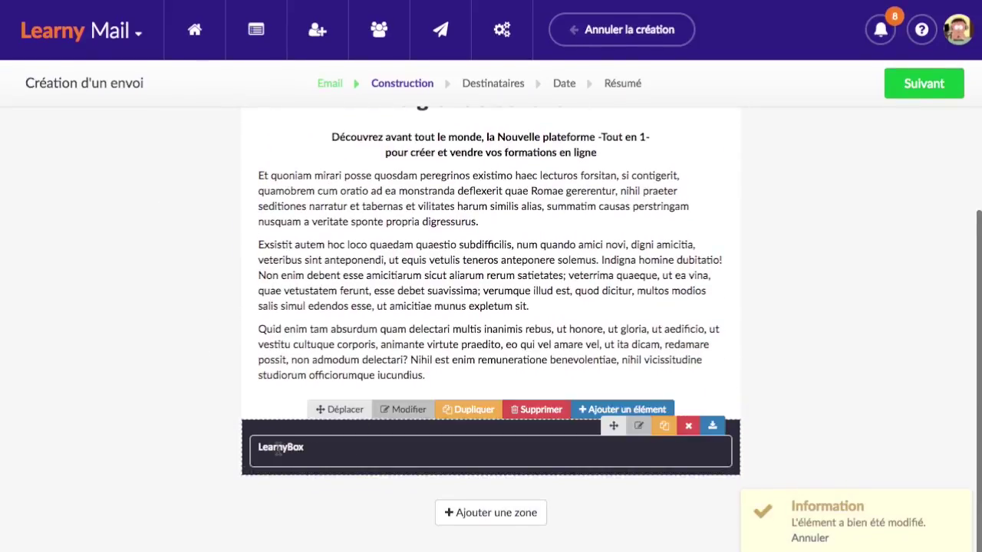
pyautogui.scroll(5, 191, 350)
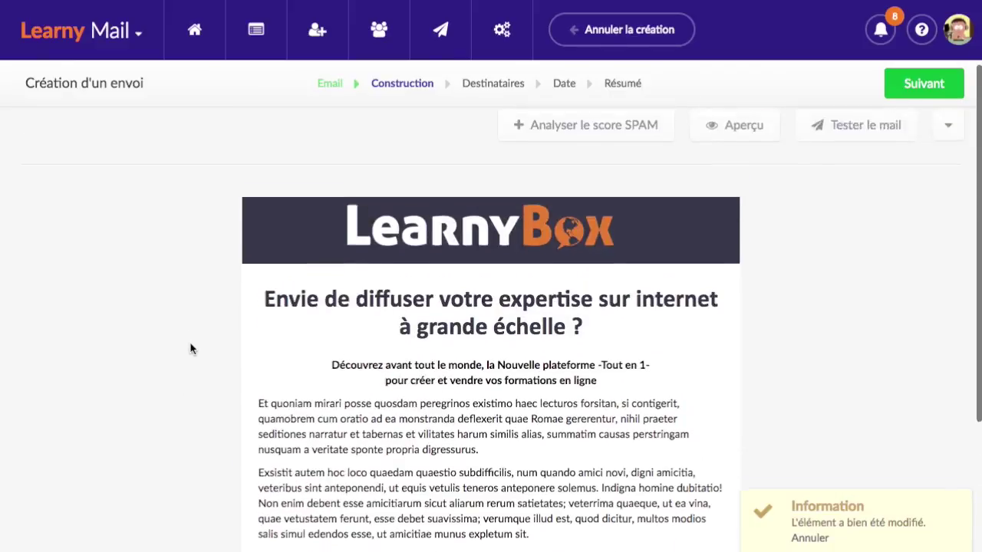
pyautogui.scroll(2, 191, 350)
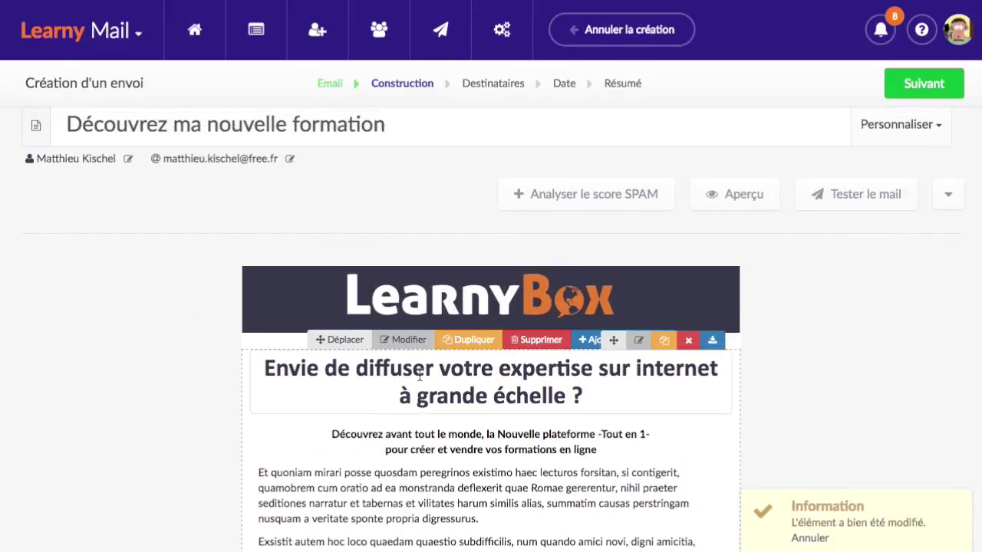
# Browse the elements that can be added below the body text block, and close the list without inserting any.
pyautogui.scroll(-5, 420, 373)
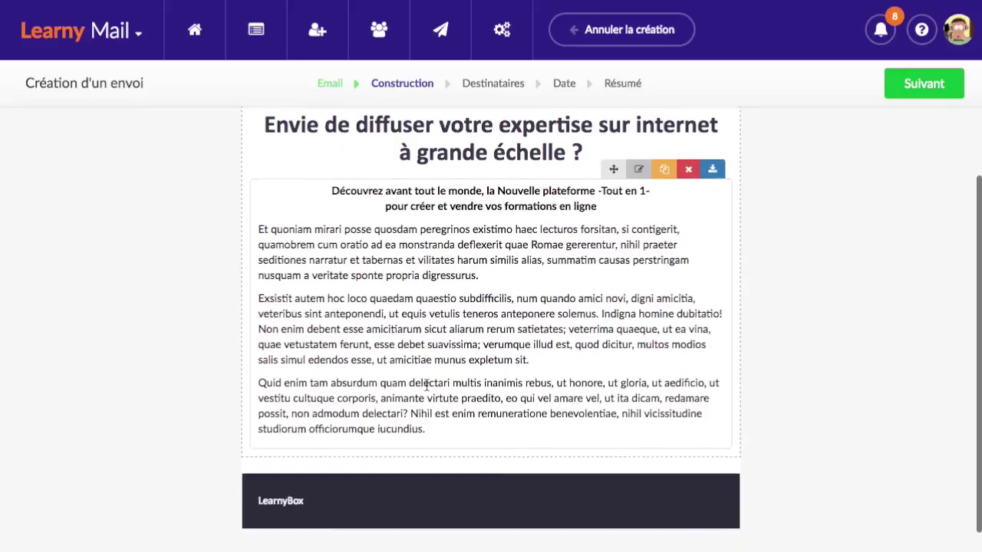
pyautogui.scroll(2, 460, 368)
pyautogui.scroll(-1, 472, 368)
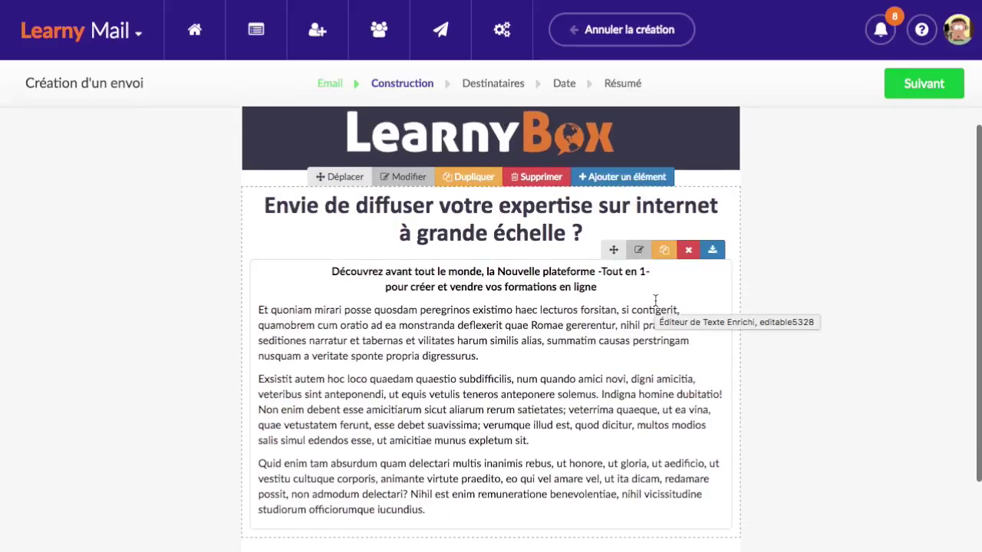
pyautogui.click(712, 251)
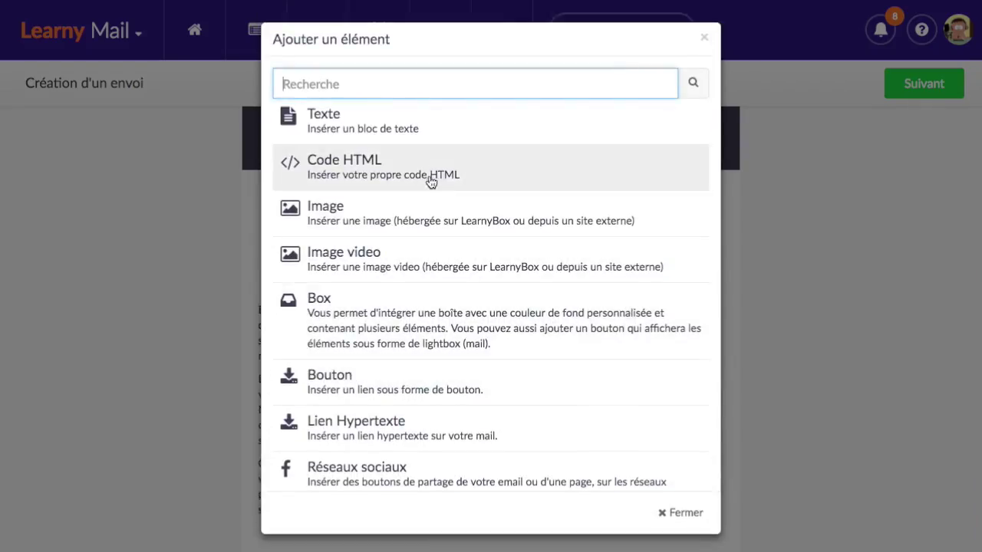
pyautogui.scroll(-2, 462, 295)
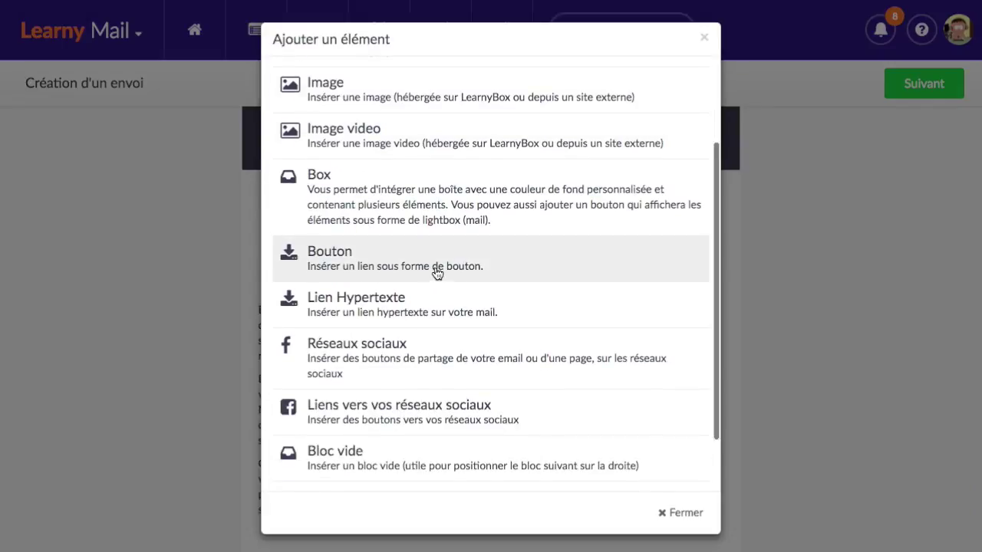
pyautogui.scroll(-2, 438, 271)
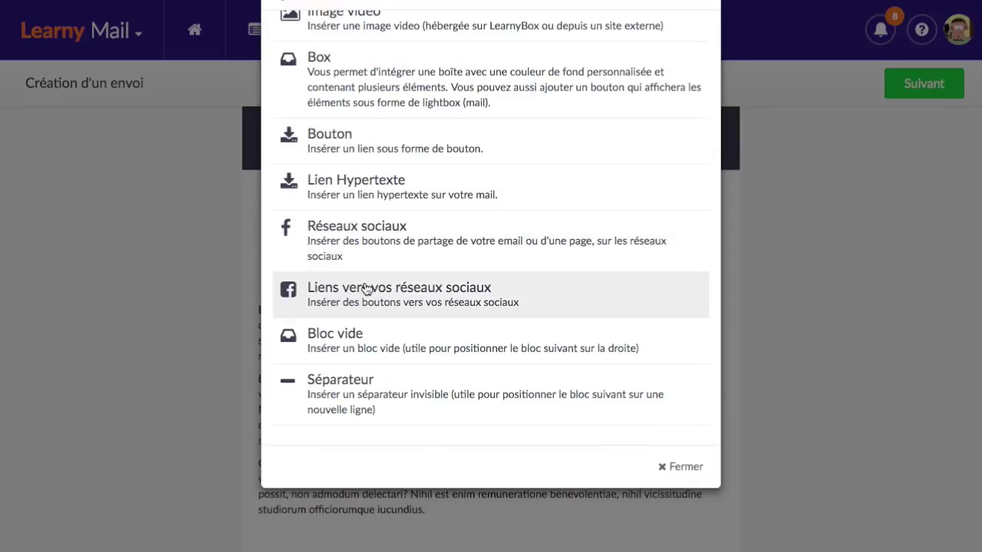
pyautogui.scroll(5, 422, 323)
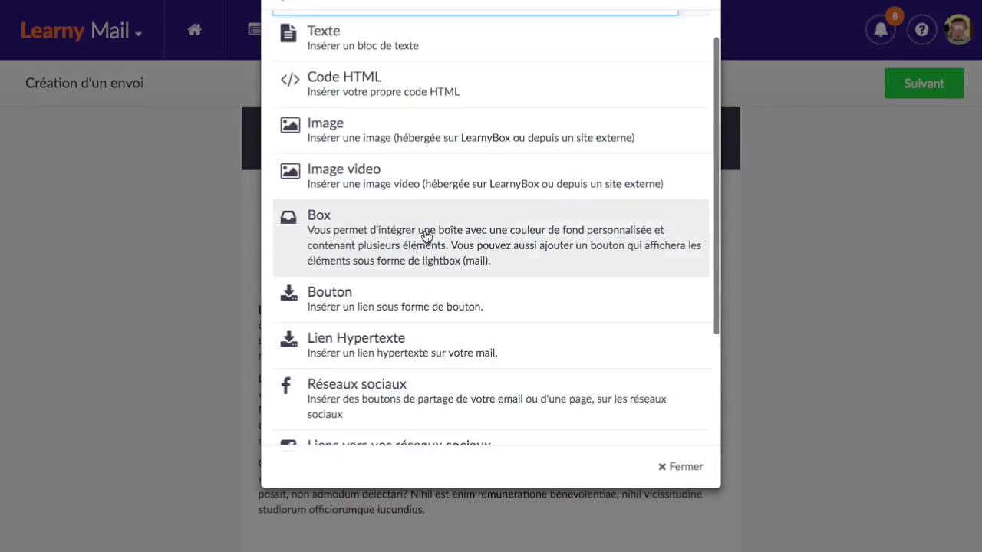
pyautogui.click(678, 513)
pyautogui.scroll(3, 506, 251)
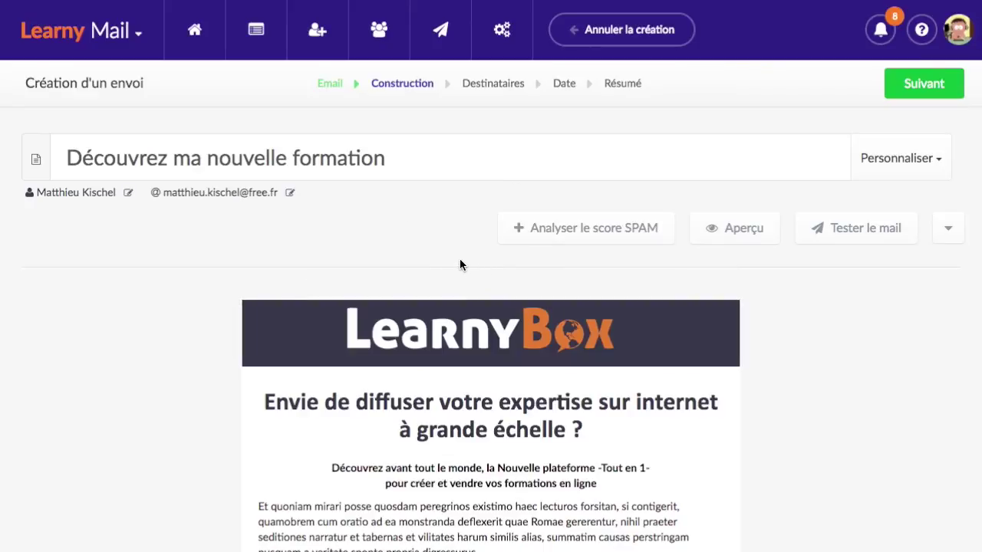
# Preview the email in its wide and narrow layouts, and close the preview.
pyautogui.click(761, 234)
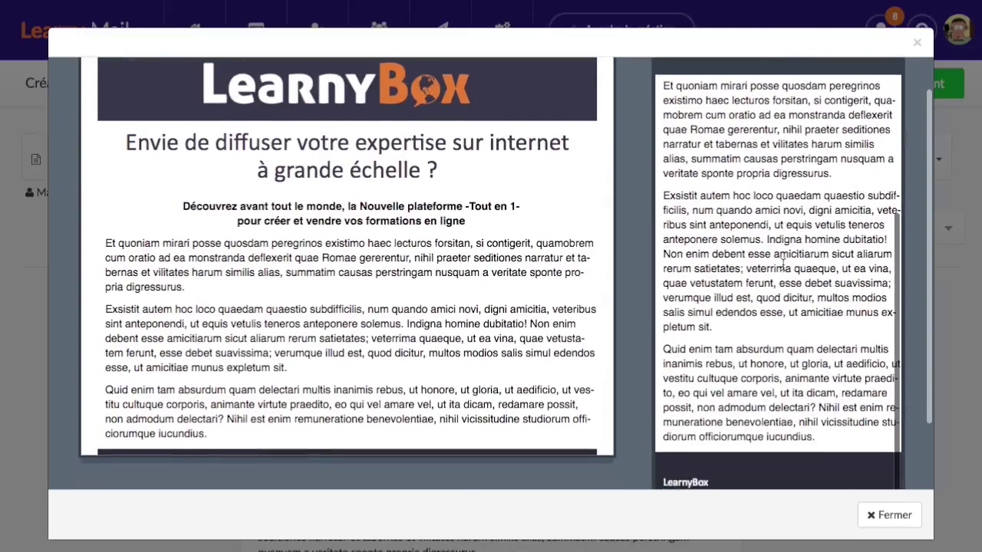
pyautogui.click(883, 515)
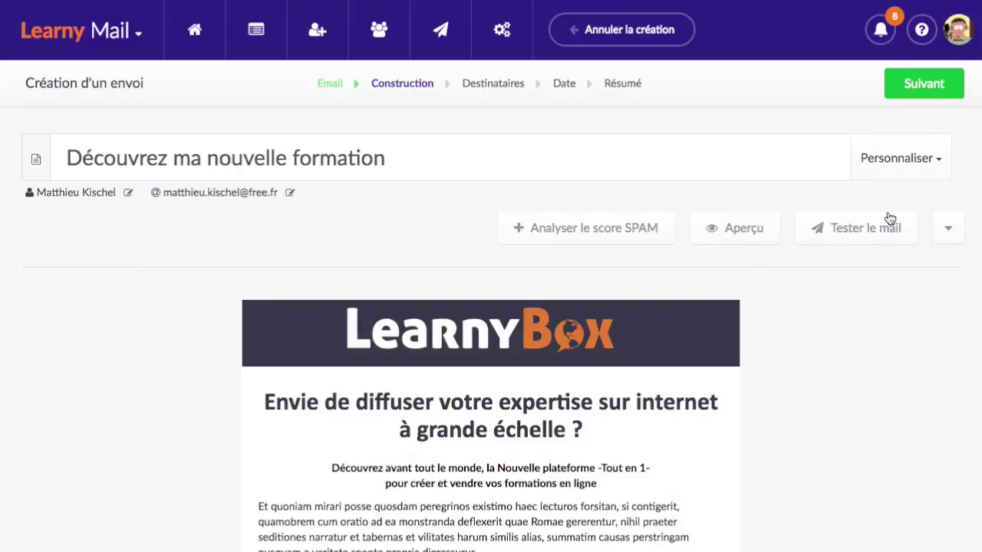
# Try the test-send form with the first and third administrators selected and no additional addresses, and cancel without sending.
pyautogui.click(866, 232)
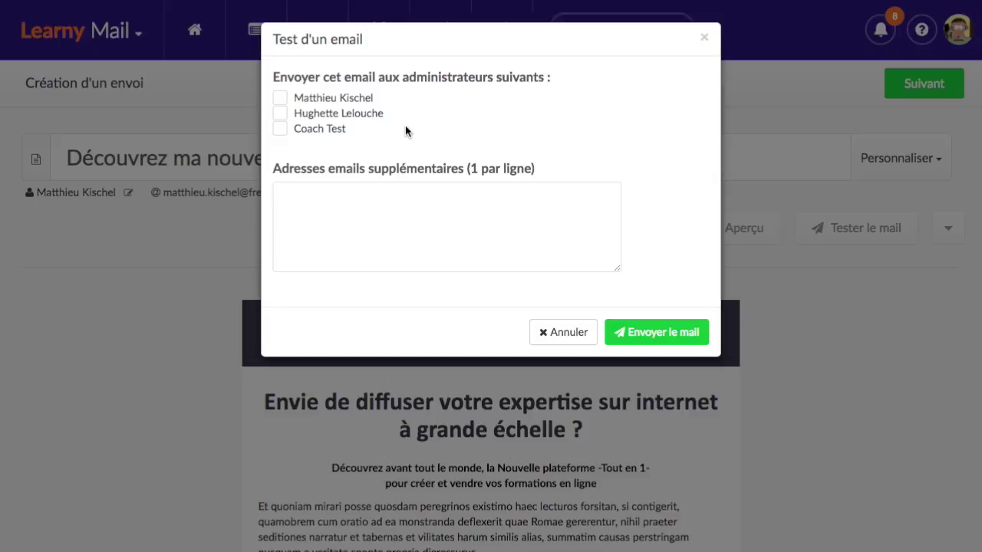
pyautogui.click(346, 103)
pyautogui.click(345, 117)
pyautogui.click(331, 132)
pyautogui.click(343, 116)
pyautogui.click(356, 225)
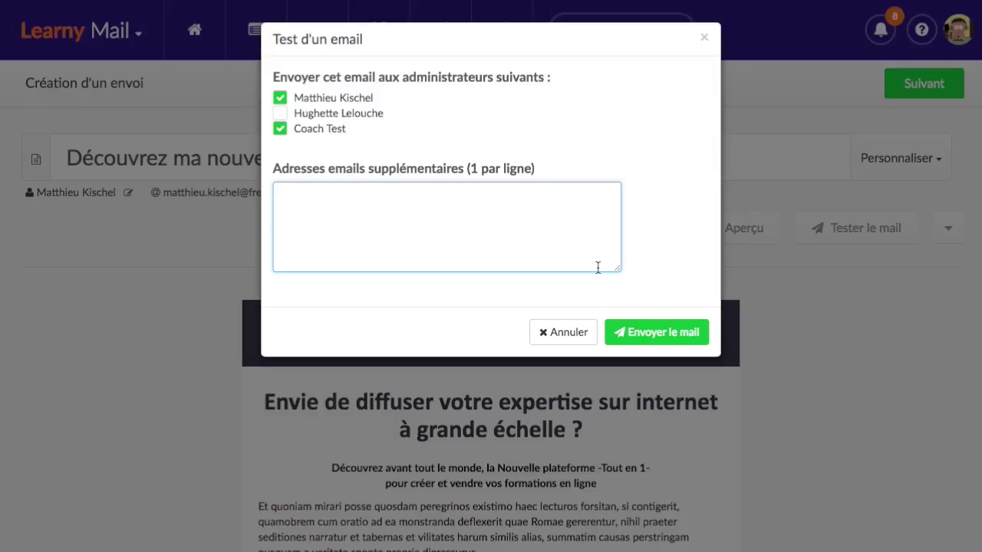
pyautogui.click(568, 335)
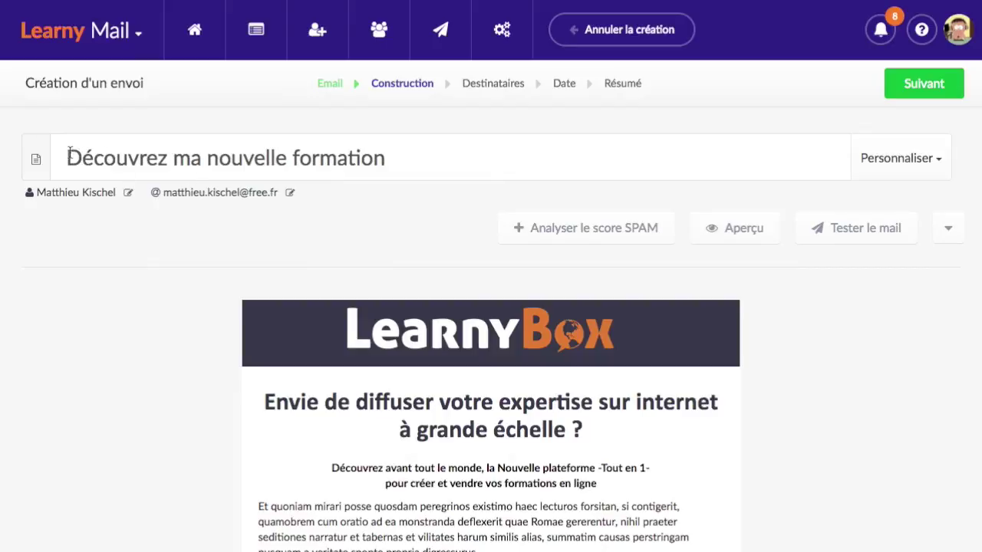
# Look over the email's subject and content again, and continue to the recipient selection stage.
pyautogui.scroll(-2, 210, 255)
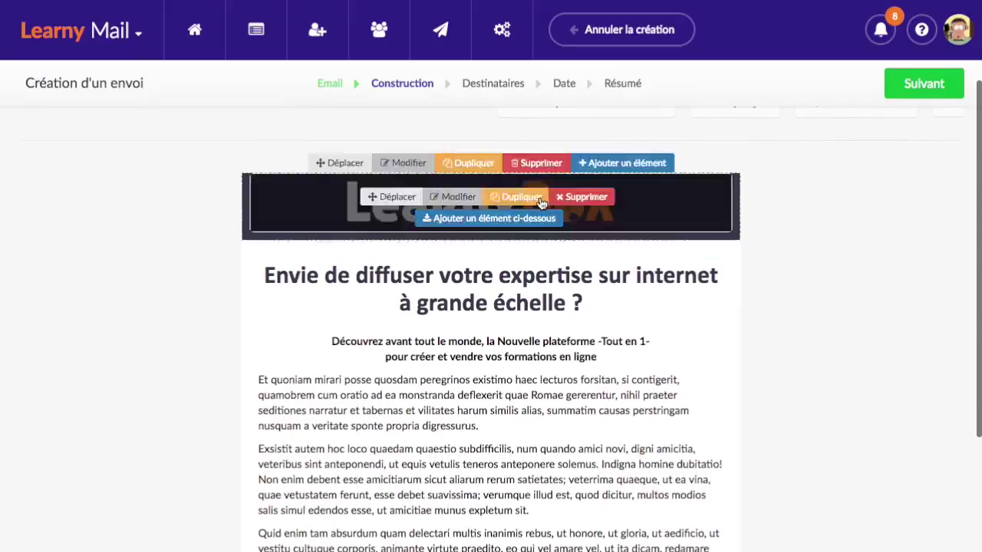
pyautogui.scroll(2, 195, 318)
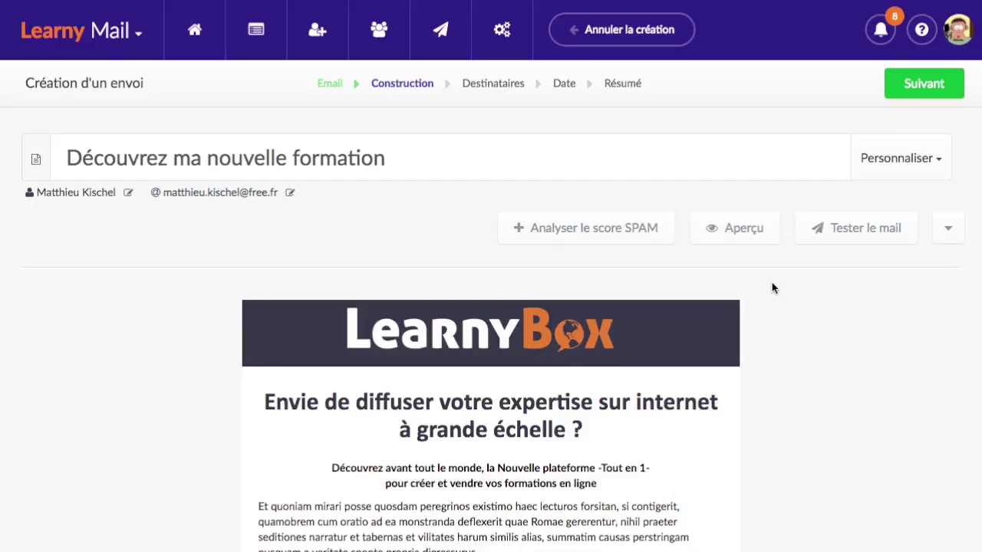
pyautogui.moveTo(517, 384)
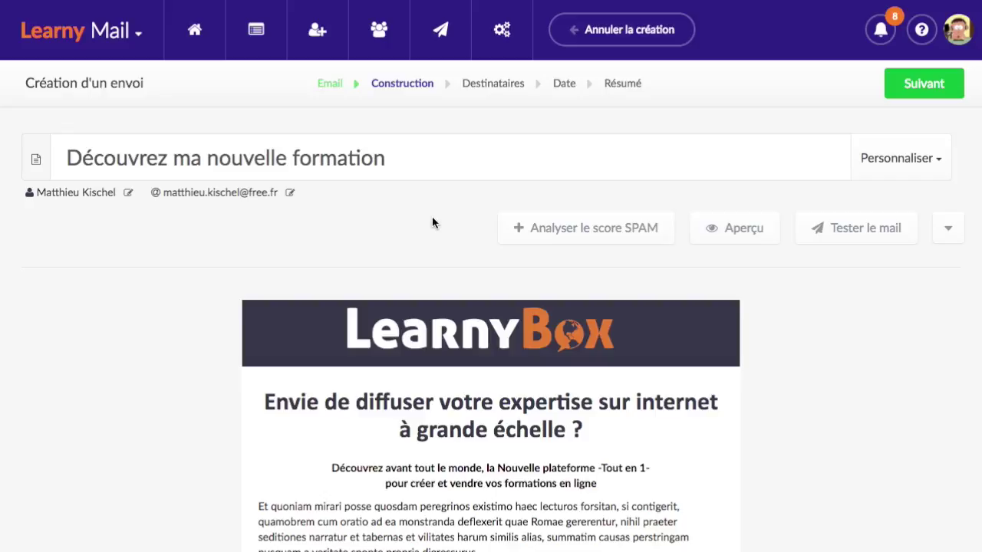
pyautogui.scroll(-1, 208, 271)
pyautogui.scroll(1, 685, 226)
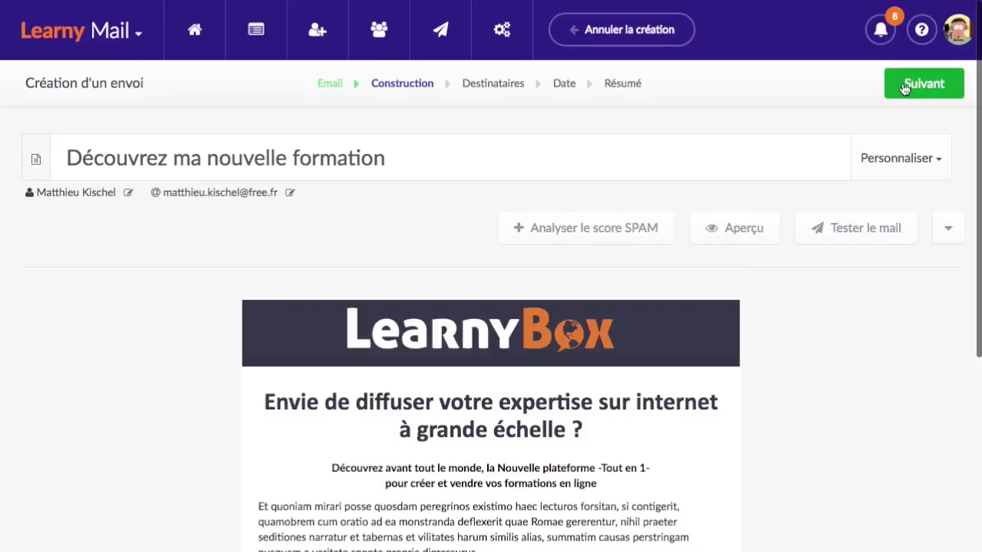
pyautogui.click(944, 90)
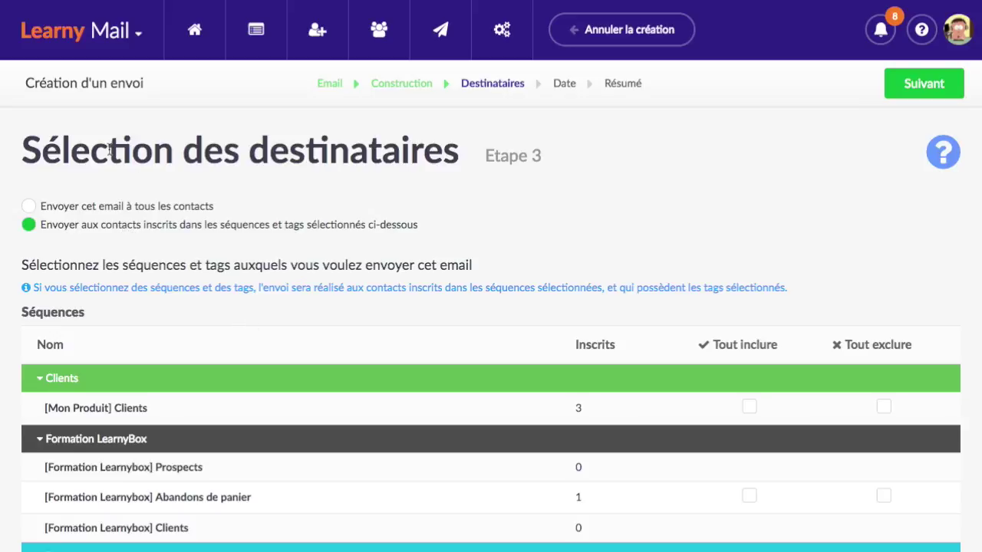
# Compare sending to all contacts with sending to selected sequences and tags, and examine the subscriber numbers of the listed sequences and tags.
pyautogui.click(140, 213)
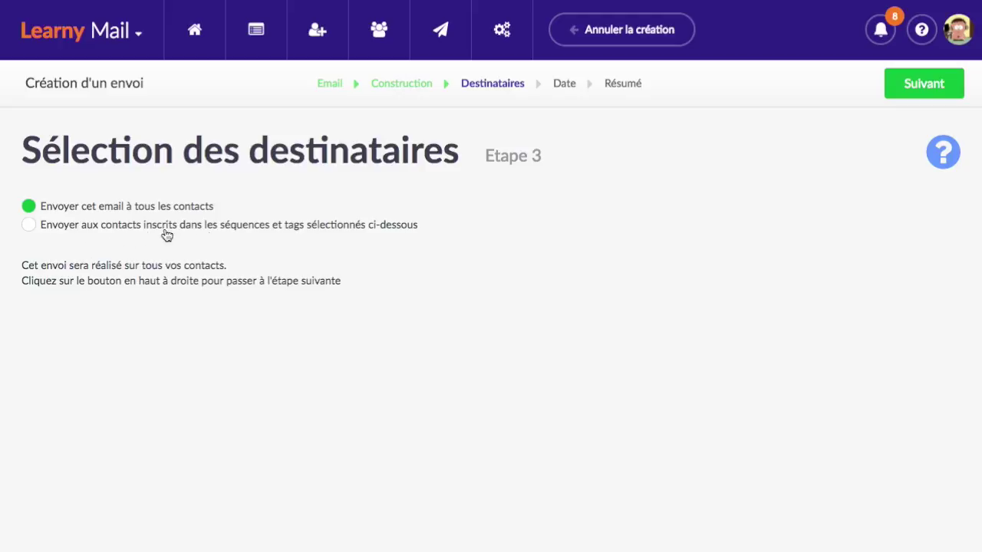
pyautogui.click(309, 230)
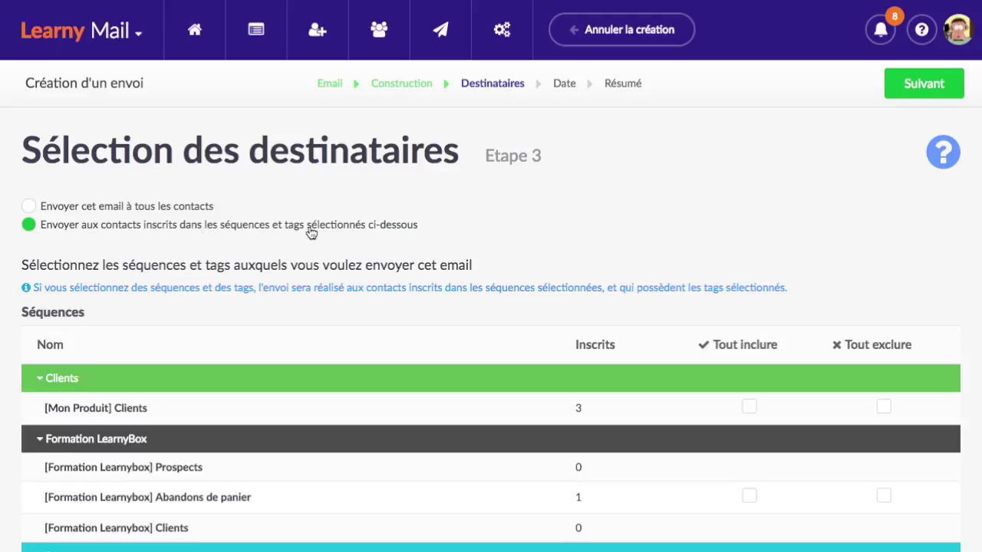
pyautogui.scroll(-3, 465, 302)
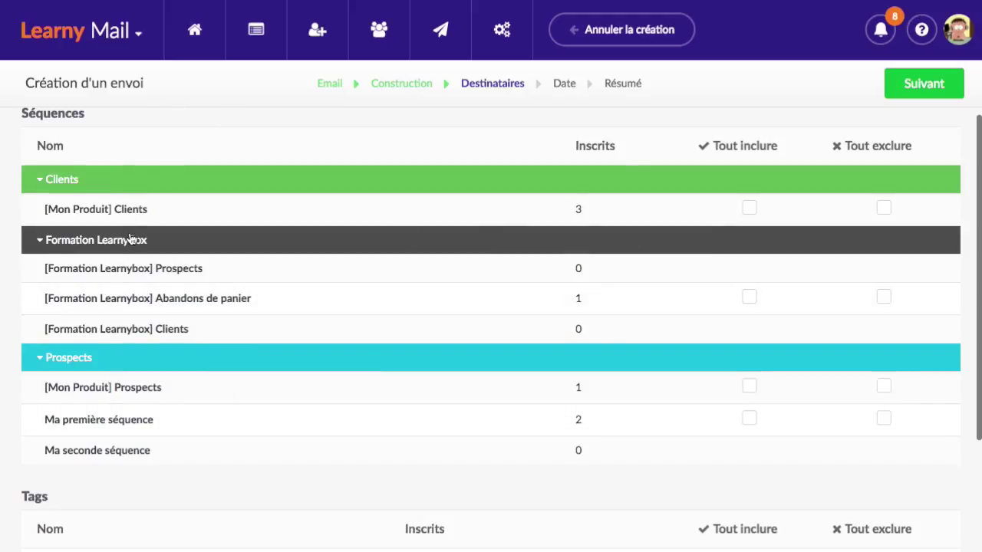
pyautogui.doubleClick(578, 210)
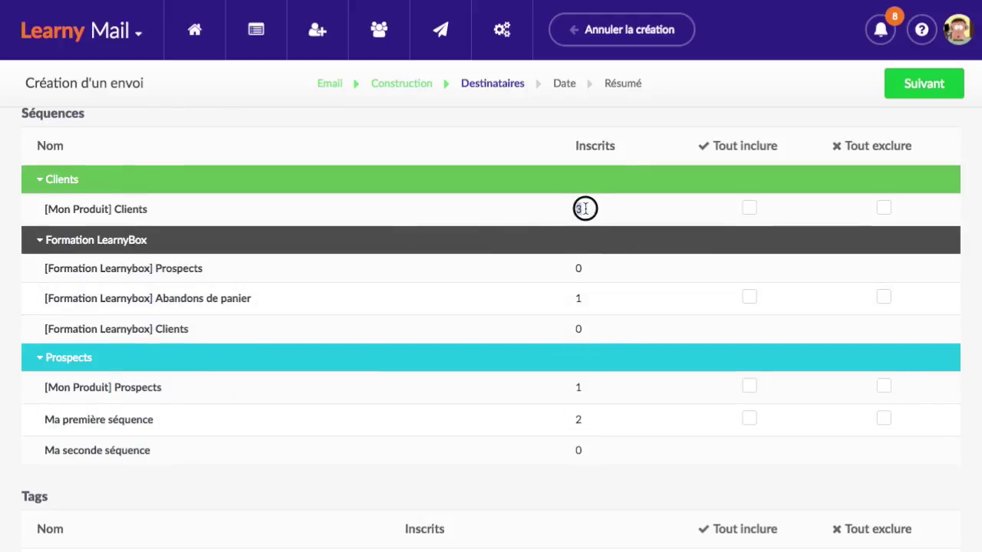
pyautogui.doubleClick(578, 298)
pyautogui.doubleClick(578, 388)
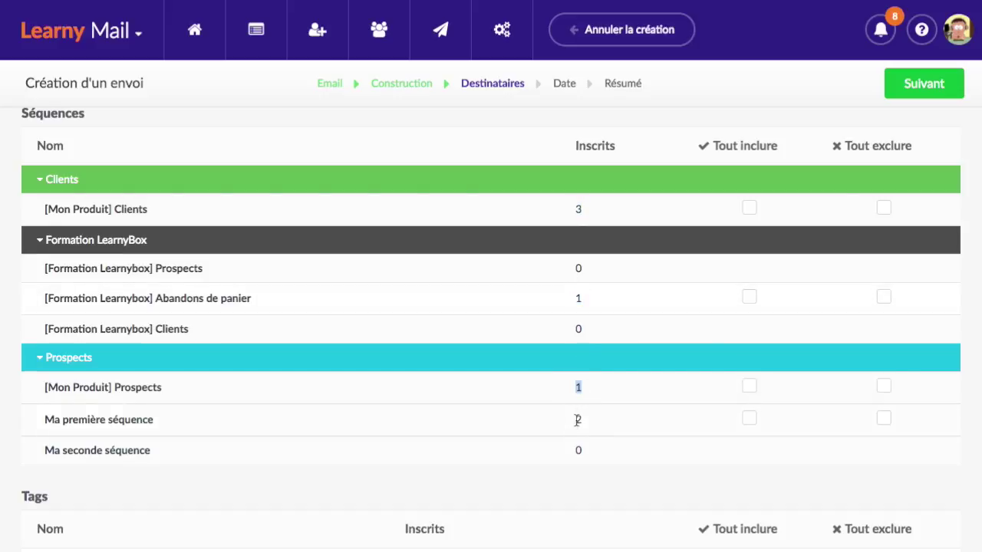
pyautogui.doubleClick(578, 419)
pyautogui.click(589, 480)
pyautogui.scroll(-3, 591, 479)
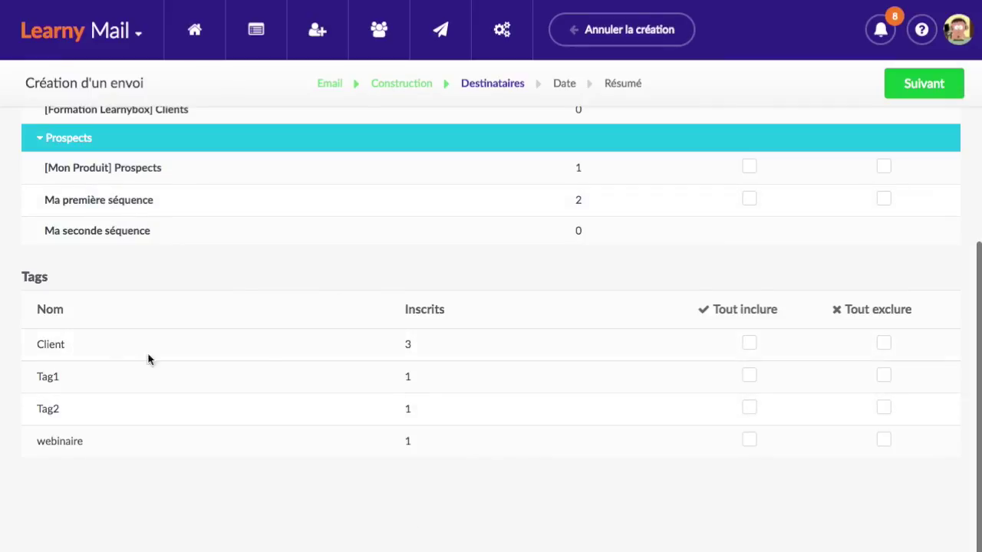
pyautogui.scroll(6, 673, 432)
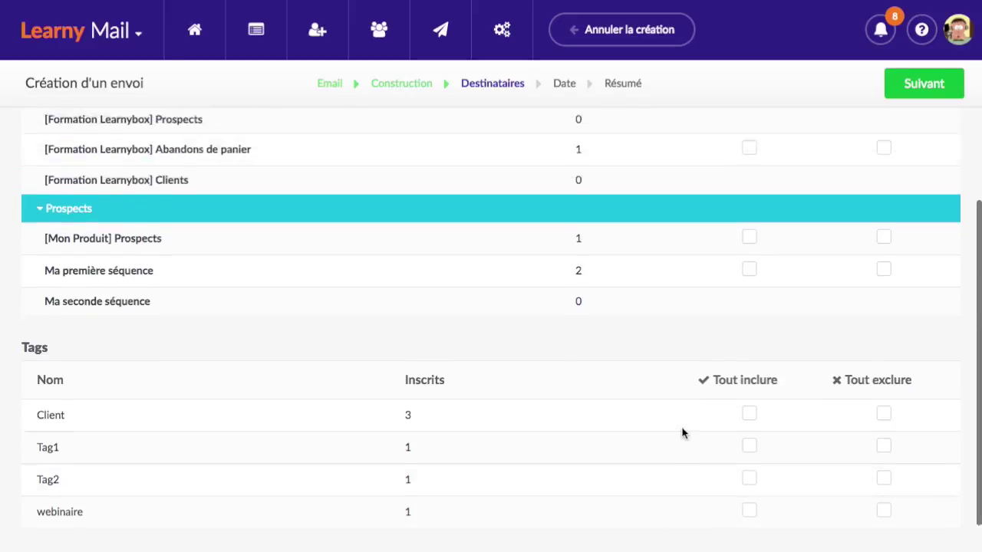
pyautogui.scroll(-3, 693, 413)
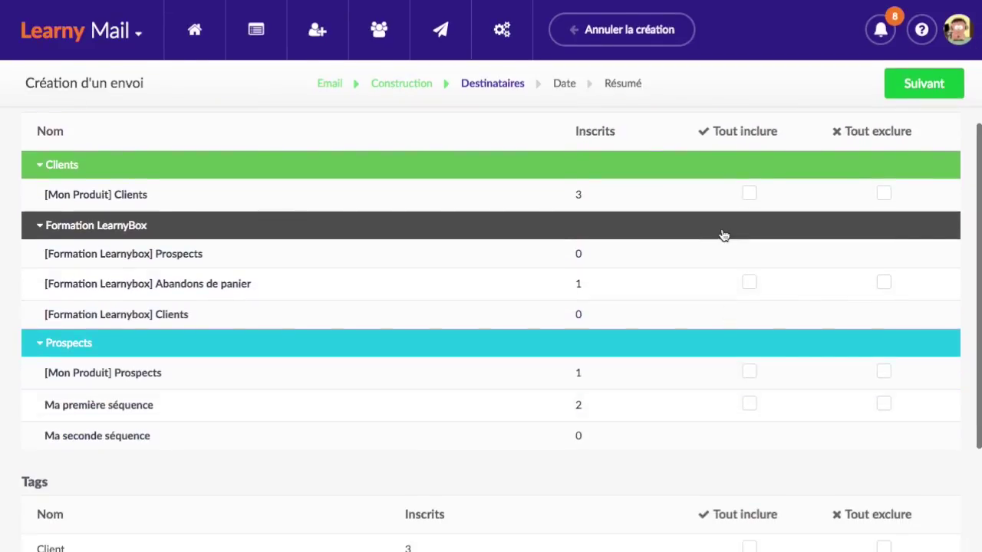
# Include the sequences [Mon Produit] Clients, [Formation Learnybox] Abandons de panier and Ma première séquence as recipients.
pyautogui.click(751, 195)
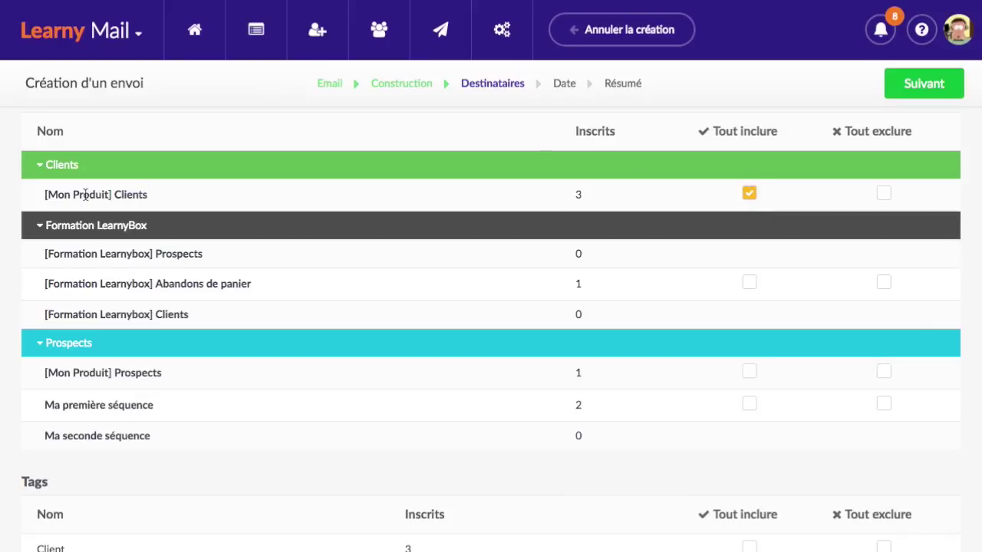
pyautogui.click(750, 284)
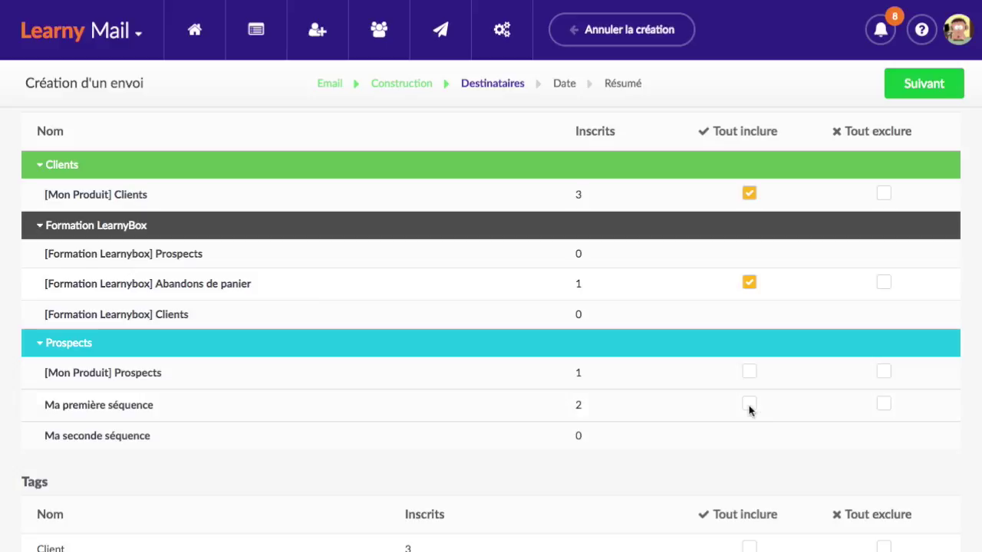
pyautogui.click(751, 404)
# Include the [Mon Produit] Prospects sequence, and switch [Mon Produit] Clients from included to excluded.
pyautogui.scroll(1, 849, 412)
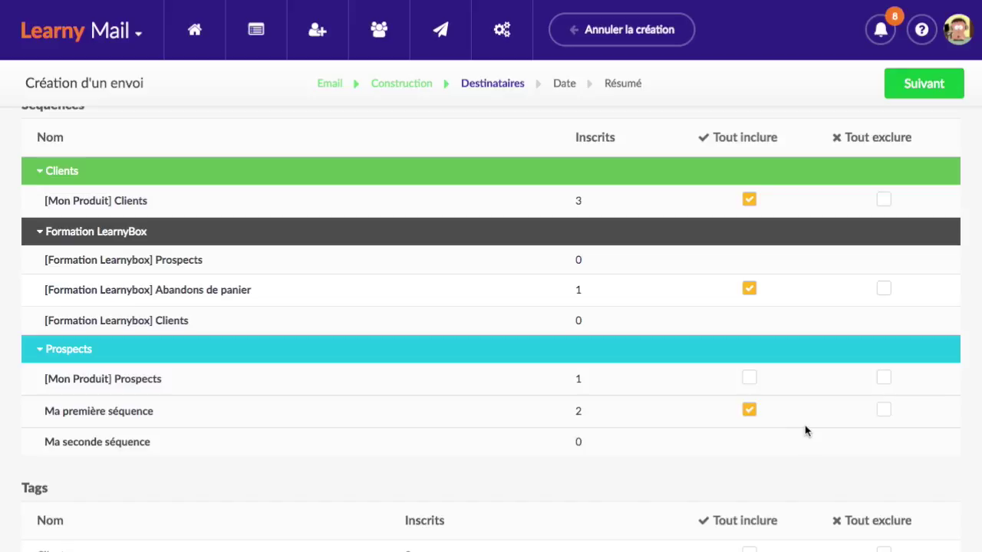
pyautogui.click(749, 379)
pyautogui.click(749, 199)
pyautogui.click(885, 201)
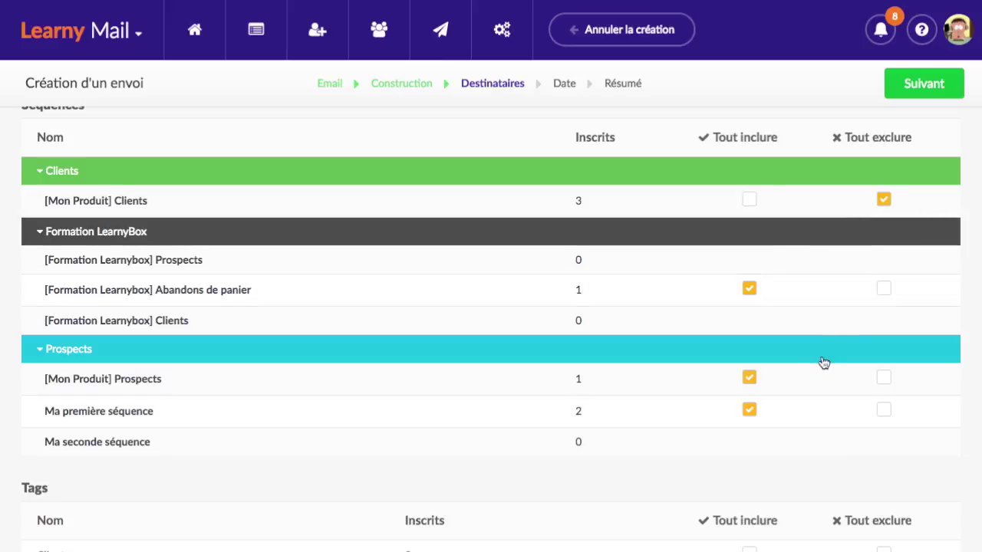
# Include the tags Client, Tag1, Tag2 and webinaire, and deselect Tag1 and Tag2 so only Client and webinaire are included.
pyautogui.scroll(-5, 826, 363)
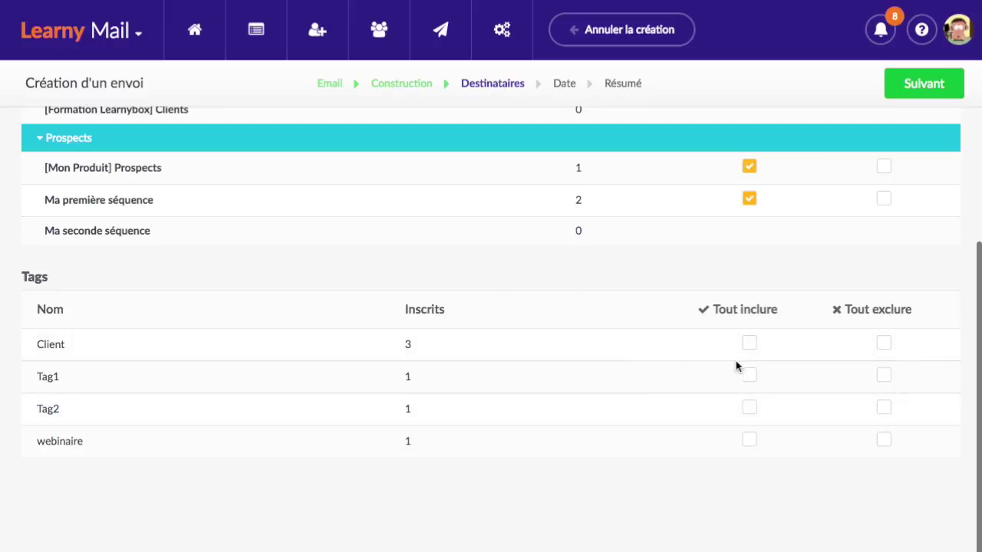
pyautogui.scroll(6, 716, 337)
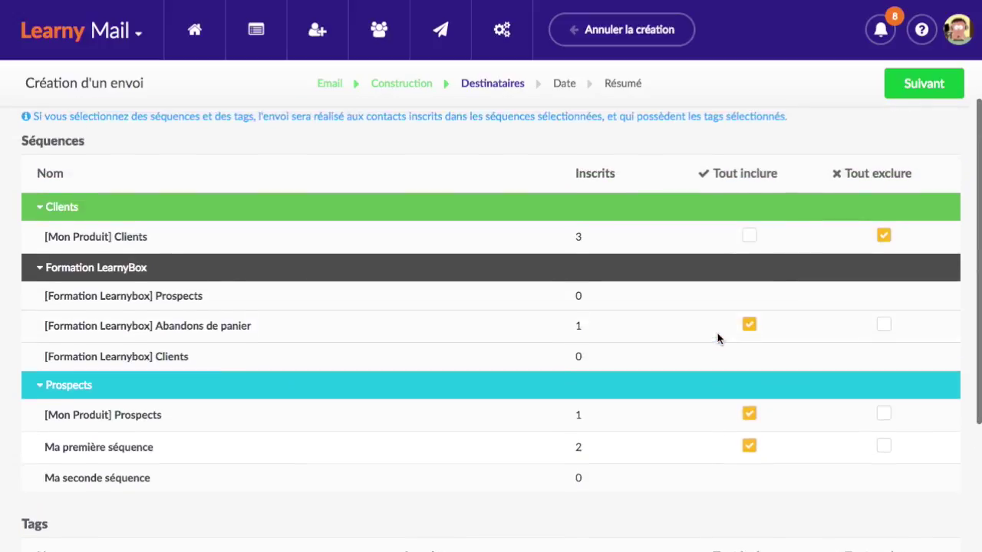
pyautogui.scroll(-2, 807, 338)
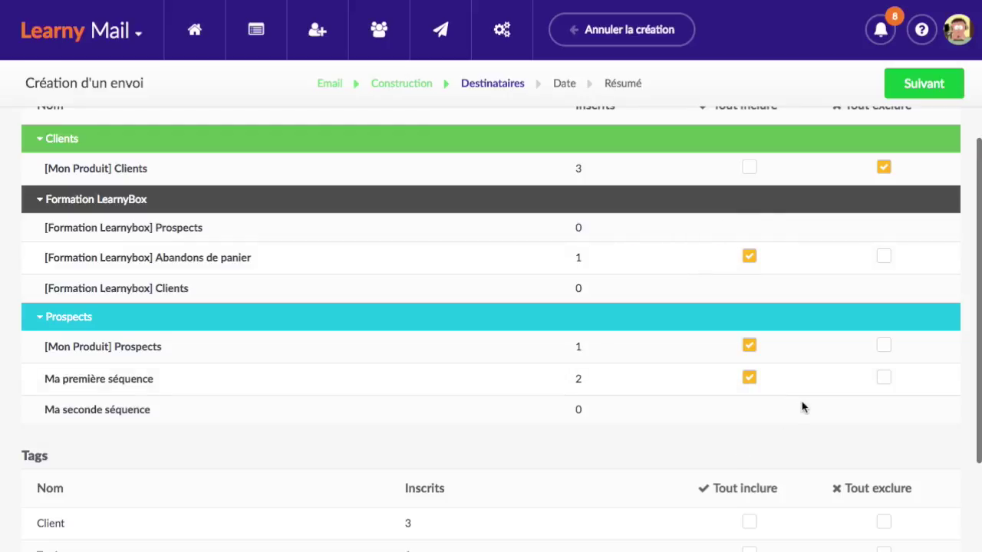
pyautogui.scroll(-2, 803, 408)
pyautogui.scroll(-2, 804, 407)
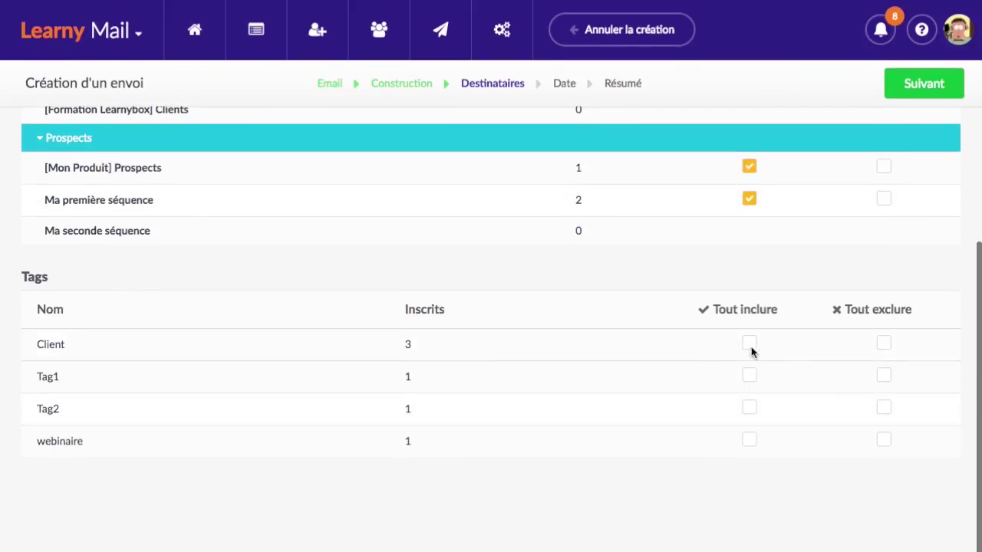
pyautogui.click(750, 346)
pyautogui.click(750, 376)
pyautogui.click(749, 408)
pyautogui.click(750, 440)
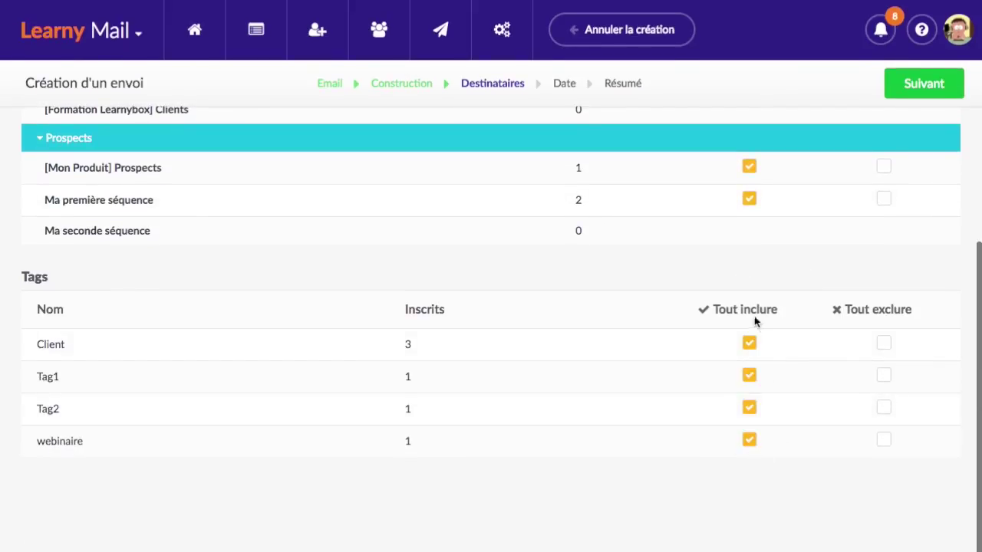
pyautogui.click(750, 375)
pyautogui.click(750, 408)
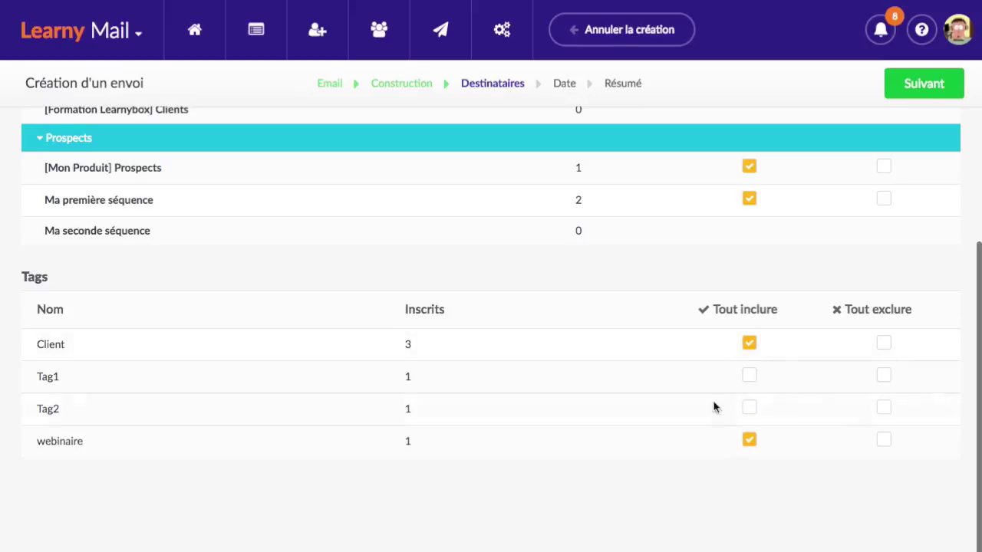
# Review the included and excluded sequences together with the included tags.
pyautogui.scroll(3, 803, 443)
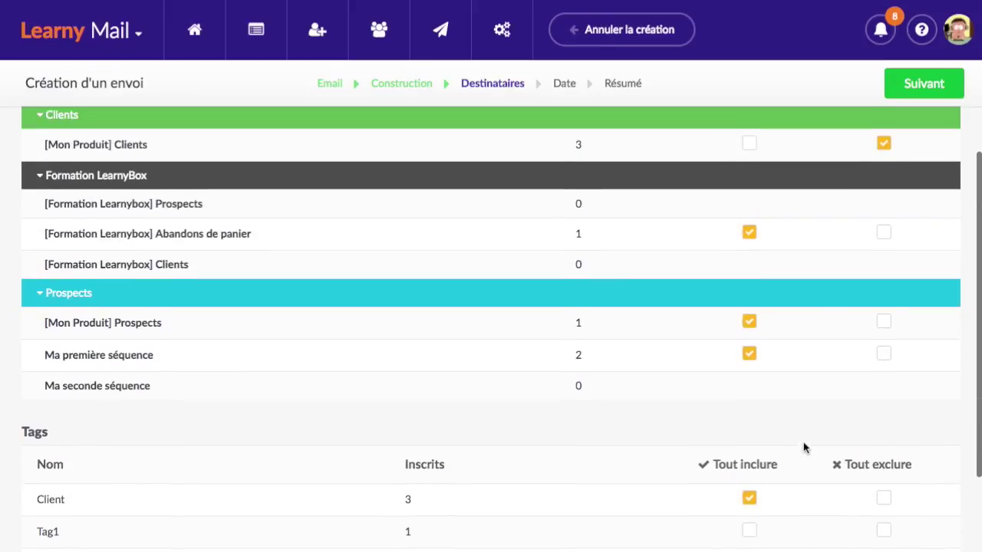
pyautogui.scroll(-1, 775, 298)
pyautogui.scroll(-1, 776, 299)
pyautogui.scroll(1, 780, 299)
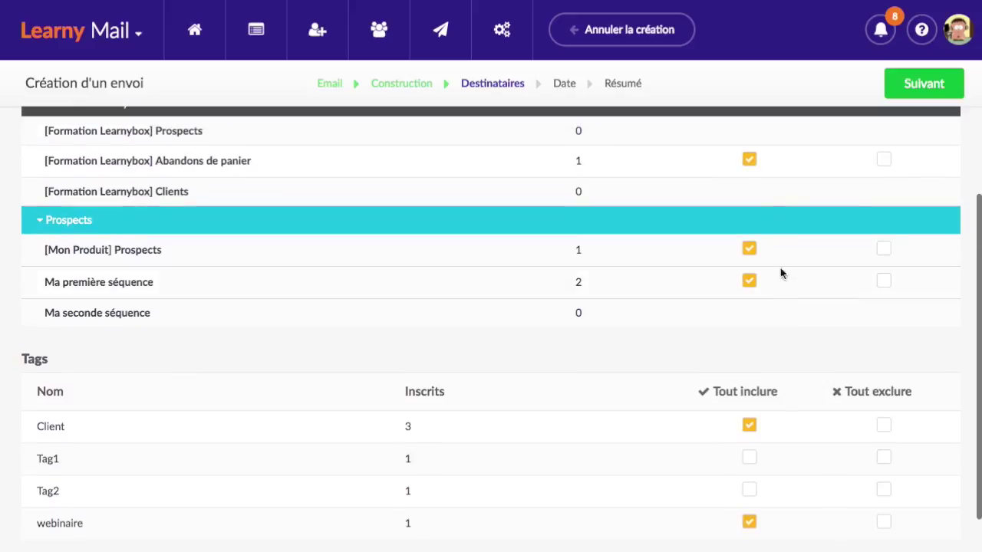
pyautogui.scroll(-2, 772, 267)
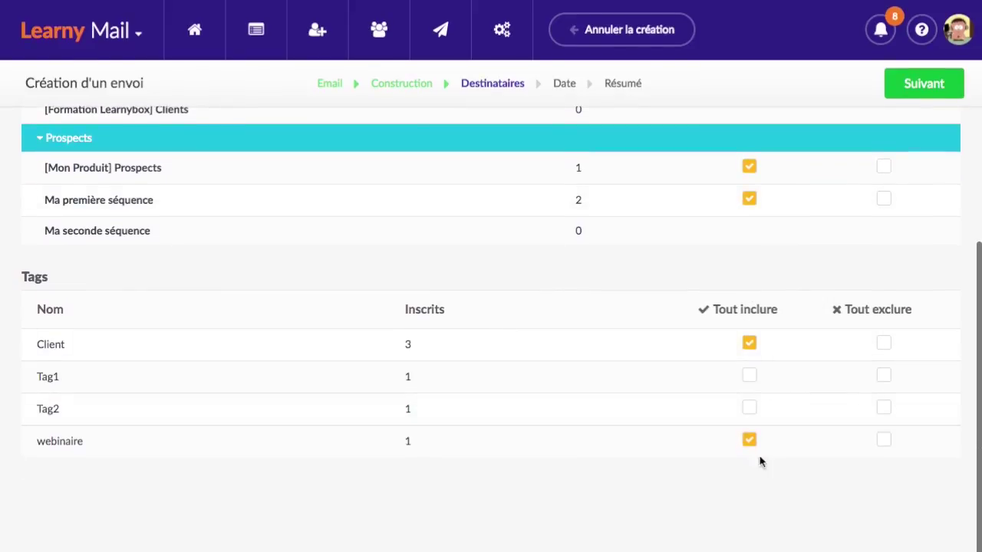
pyautogui.scroll(4, 789, 450)
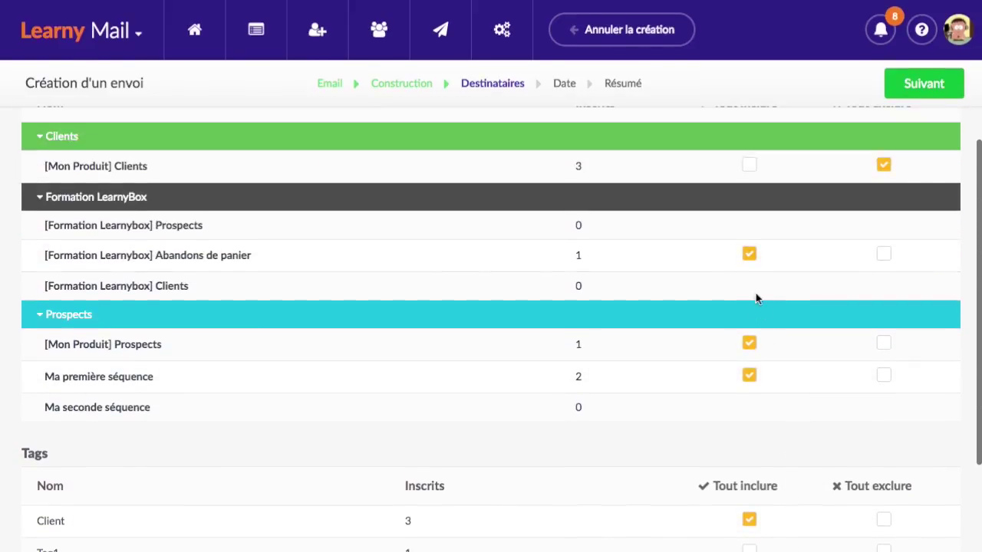
pyautogui.scroll(-4, 775, 230)
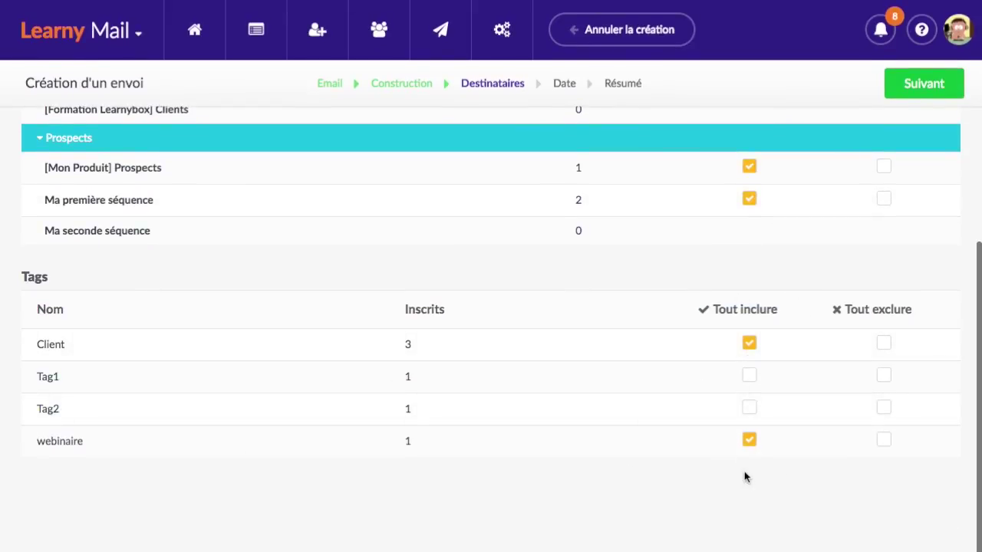
pyautogui.scroll(3, 792, 307)
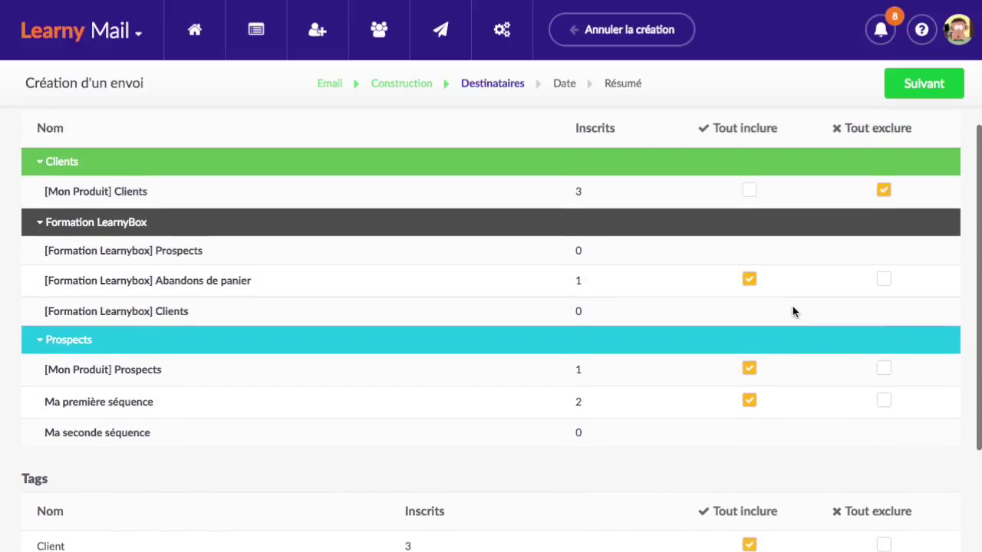
pyautogui.scroll(-2, 794, 311)
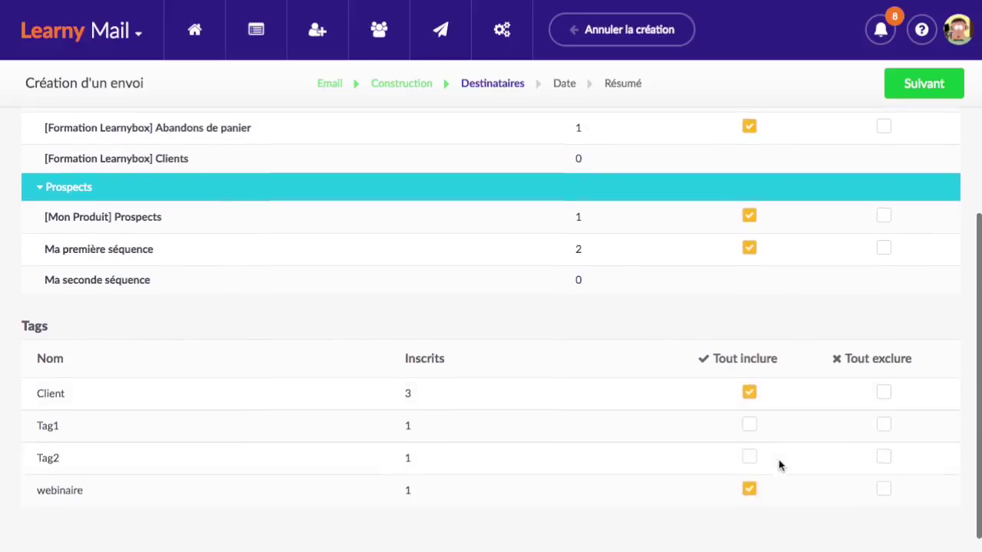
# Clear every recipient selection: the included tags Client and webinaire, the three included sequences, and the excluded [Mon Produit] Clients sequence.
pyautogui.click(755, 393)
pyautogui.click(750, 488)
pyautogui.scroll(4, 810, 281)
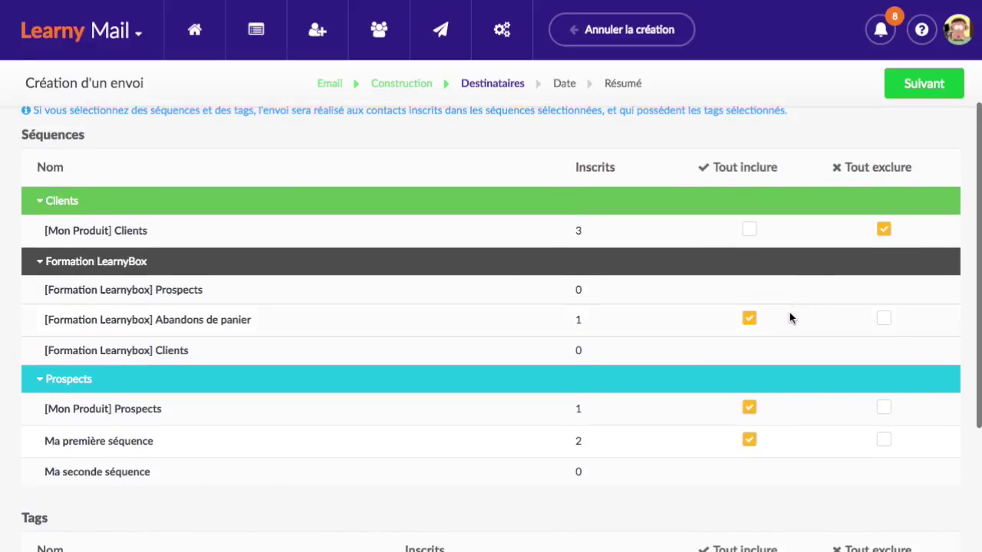
pyautogui.scroll(-1, 805, 374)
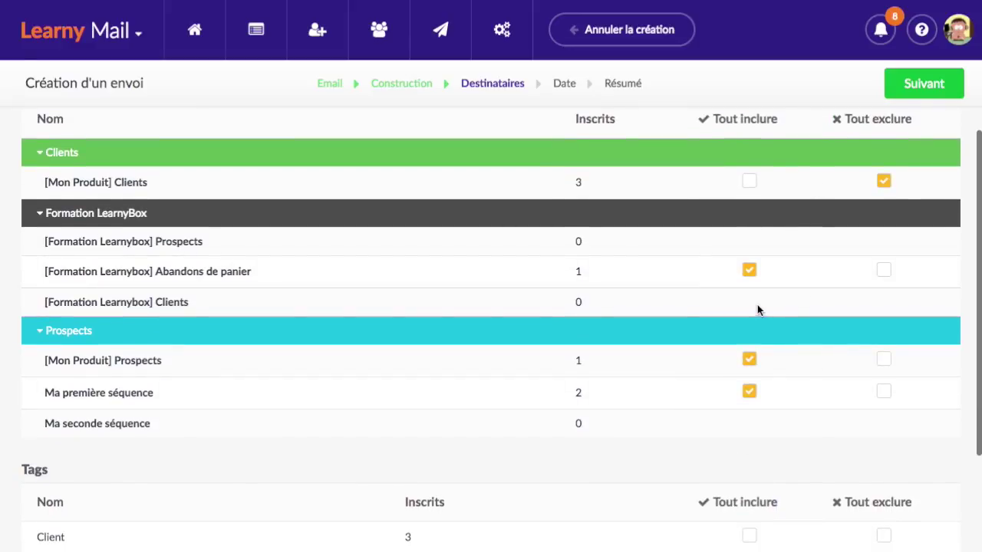
pyautogui.click(749, 359)
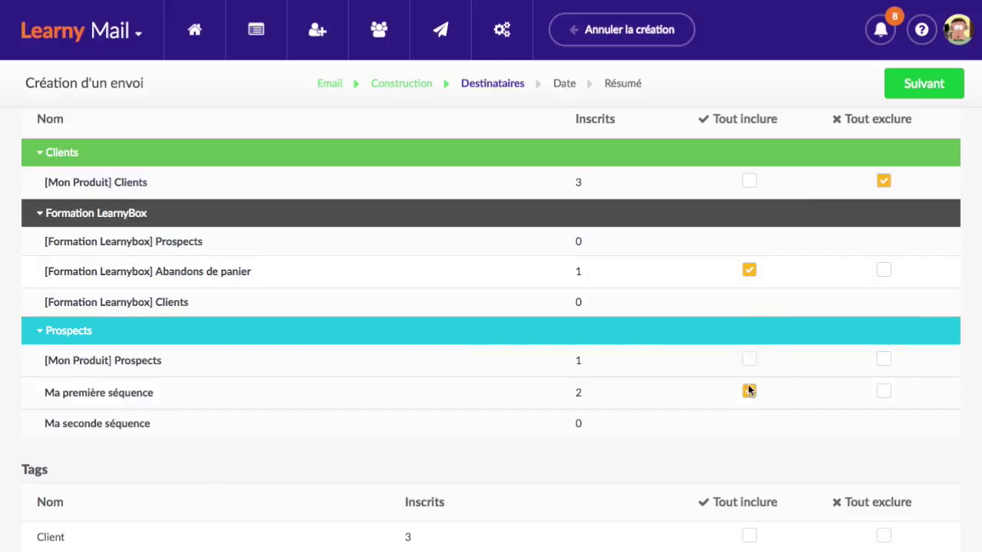
pyautogui.click(750, 391)
pyautogui.click(749, 270)
pyautogui.click(884, 181)
# Include the Client tag as the only recipient group, and deselect it again.
pyautogui.scroll(-4, 752, 383)
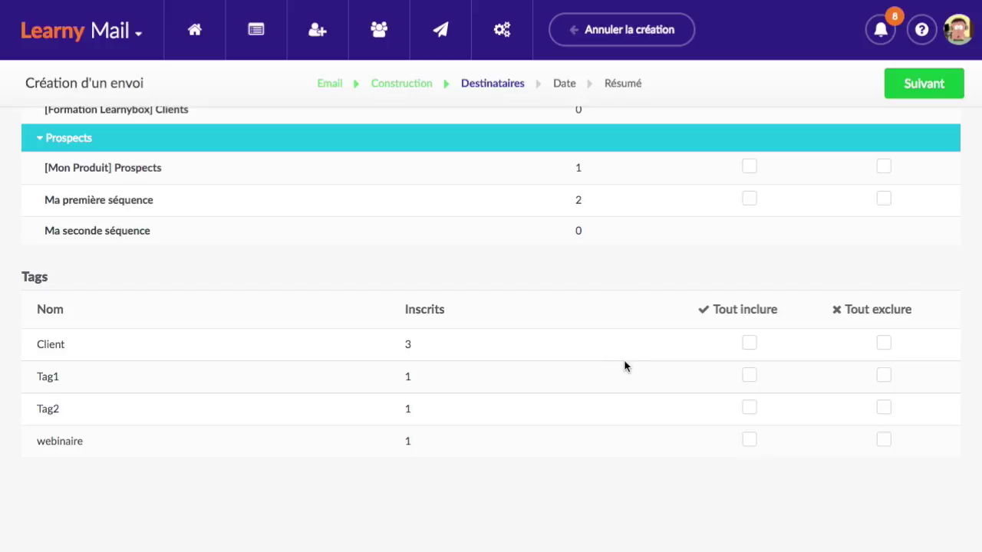
pyautogui.click(750, 344)
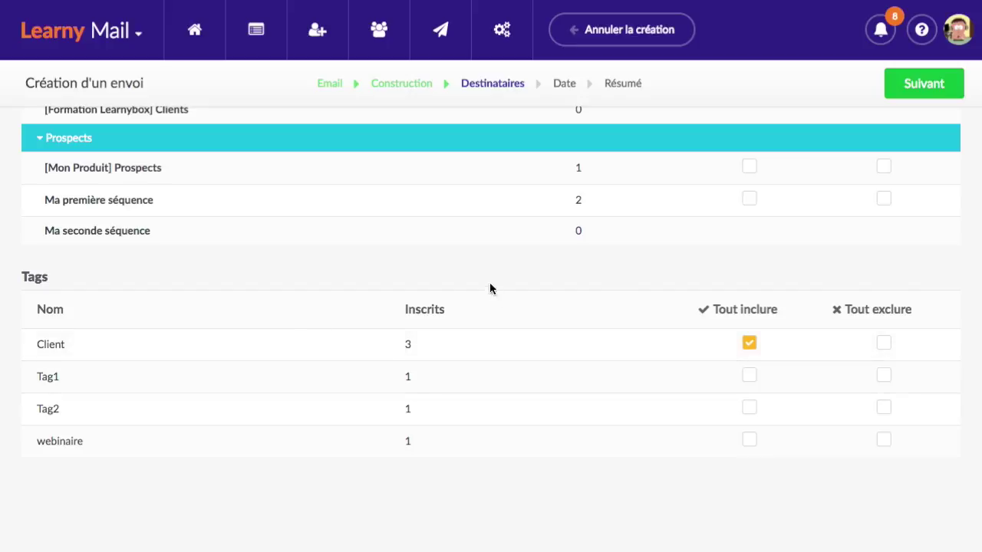
pyautogui.doubleClick(409, 345)
pyautogui.click(751, 345)
# Include the sequences [Formation Learnybox] Abandons de panier, [Mon Produit] Prospects and Ma première séquence as recipients.
pyautogui.scroll(2, 744, 291)
pyautogui.click(751, 199)
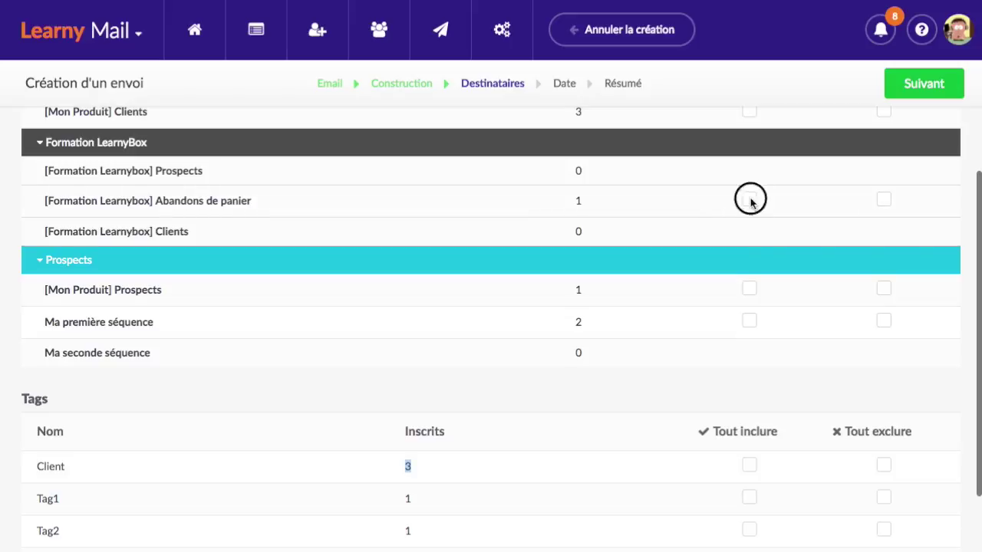
pyautogui.click(750, 290)
pyautogui.click(752, 324)
# Check the selected sequences and tags, and continue to the email's date step.
pyautogui.scroll(3, 634, 397)
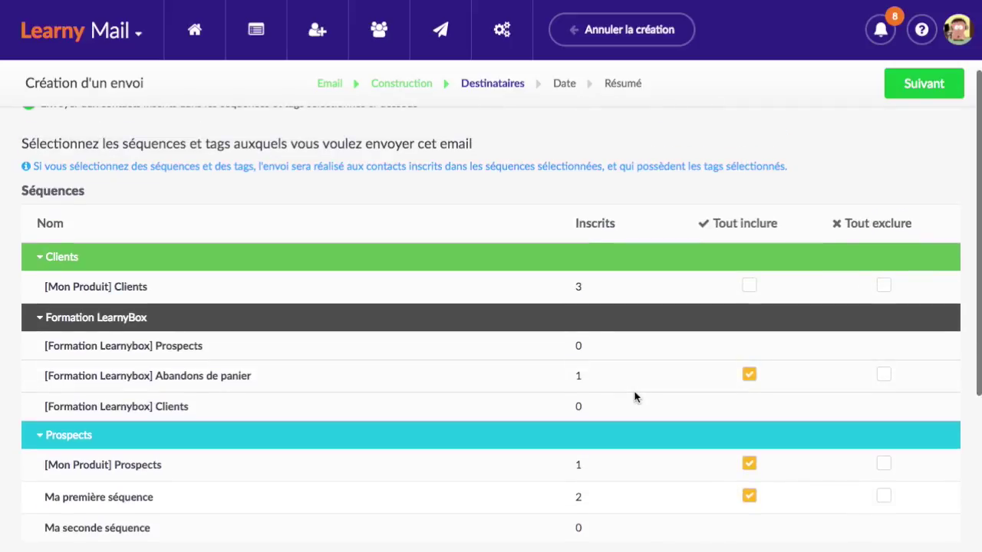
pyautogui.scroll(2, 637, 397)
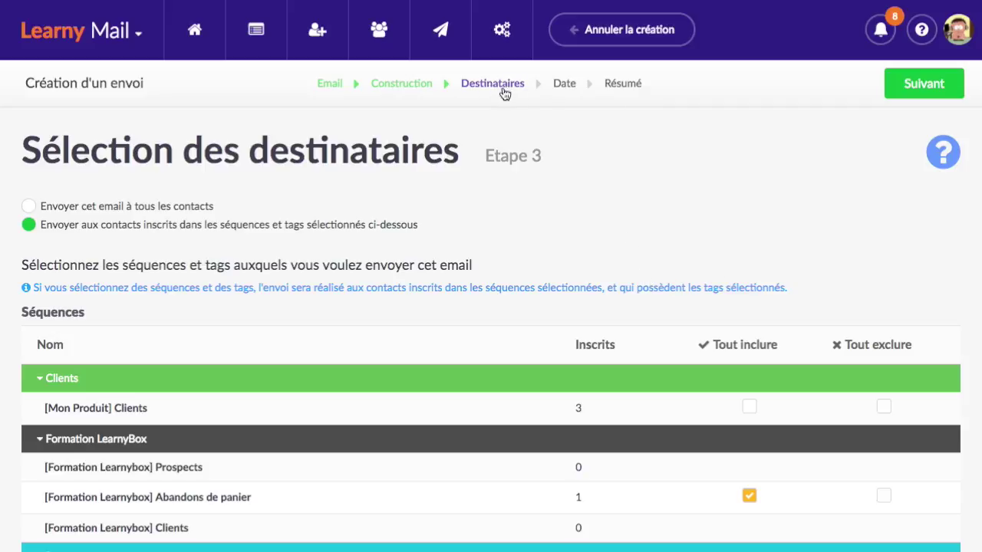
pyautogui.scroll(-5, 767, 418)
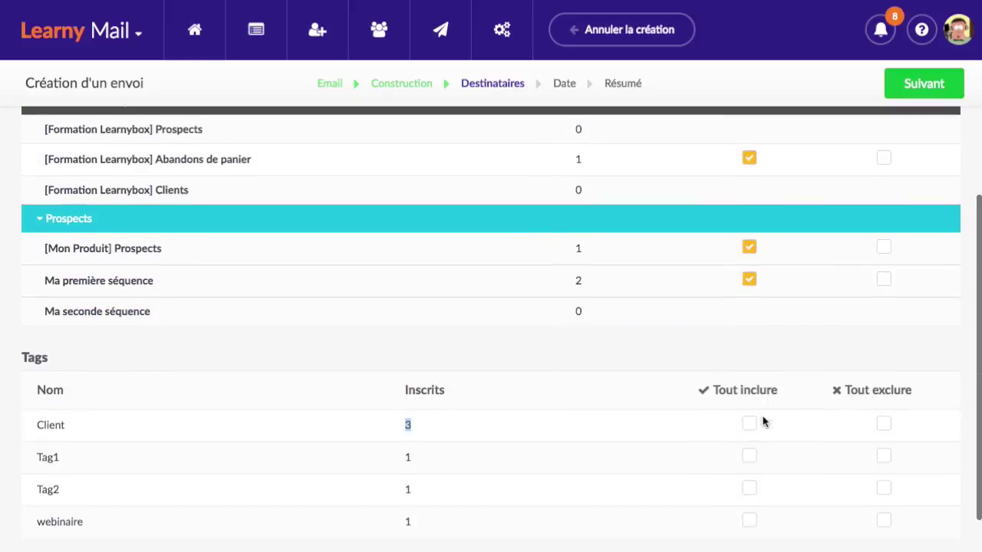
pyautogui.scroll(5, 767, 257)
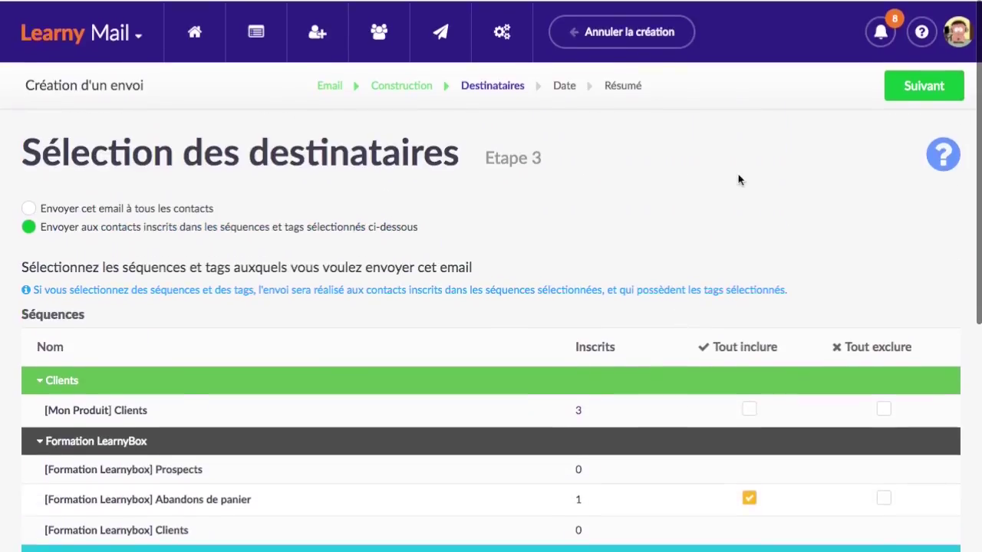
pyautogui.click(929, 85)
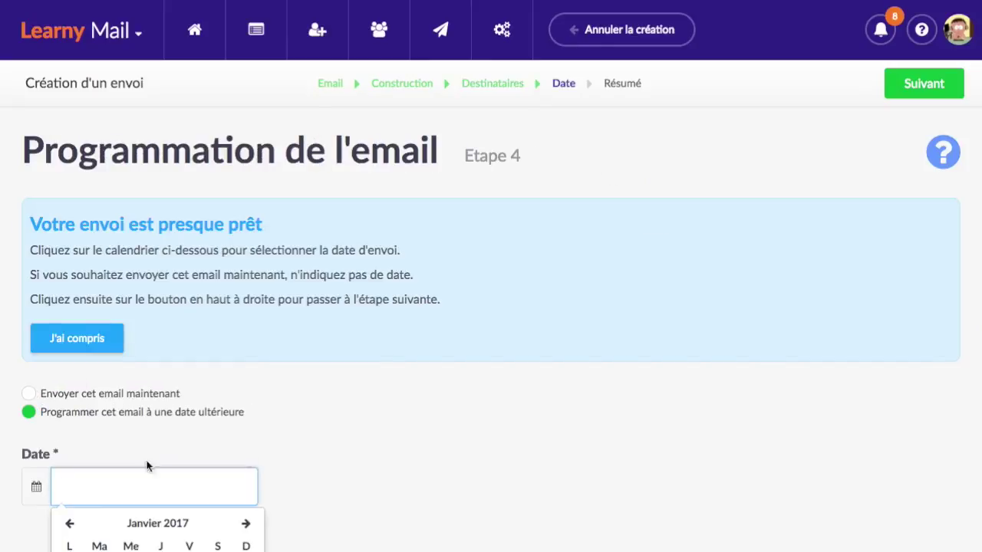
# Set the email to be sent immediately instead of at a scheduled date.
pyautogui.scroll(-4, 326, 392)
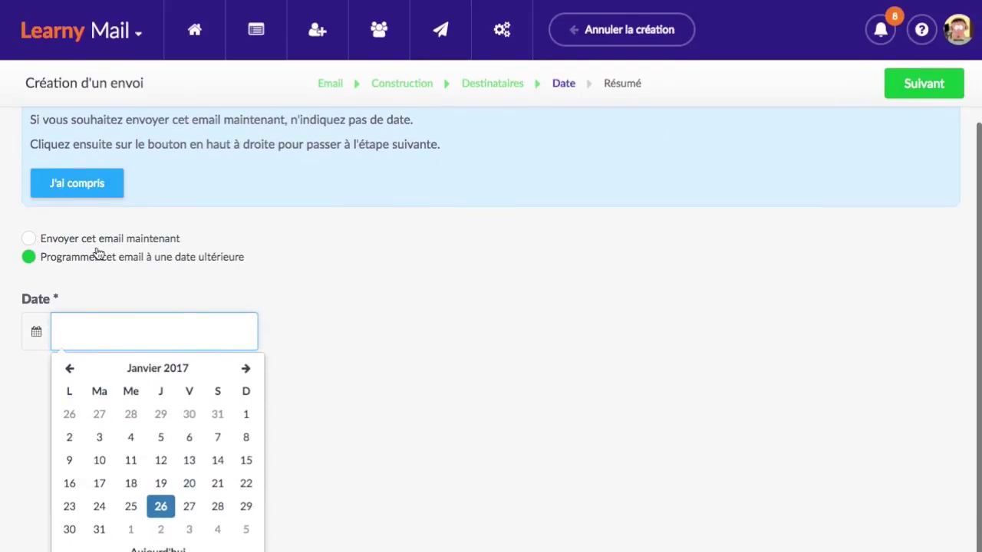
pyautogui.moveTo(105, 239); pyautogui.dragTo(100, 309)
pyautogui.click(126, 345)
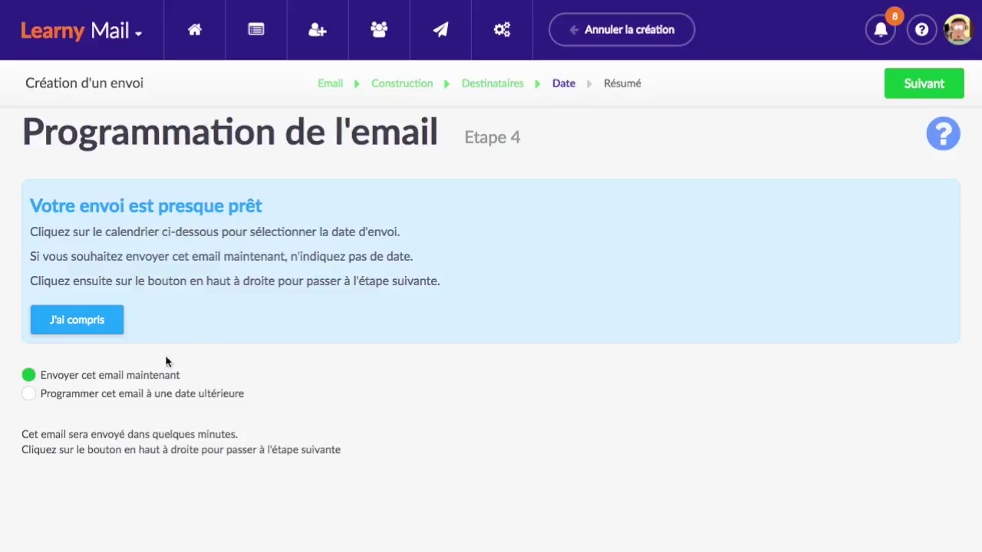
# Schedule the email for a later date, 28 January 2017 at 08:30.
pyautogui.click(171, 394)
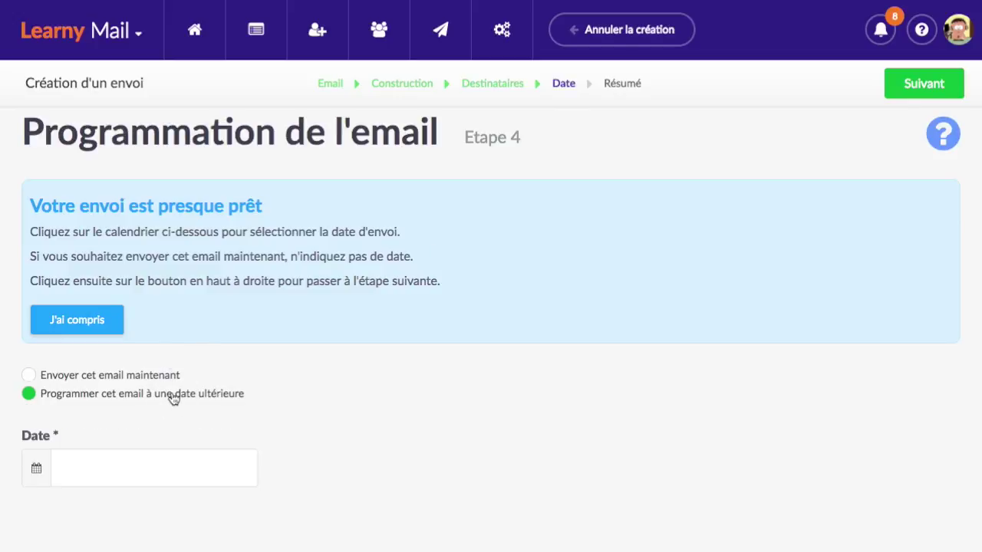
pyautogui.scroll(-1, 174, 399)
pyautogui.click(160, 434)
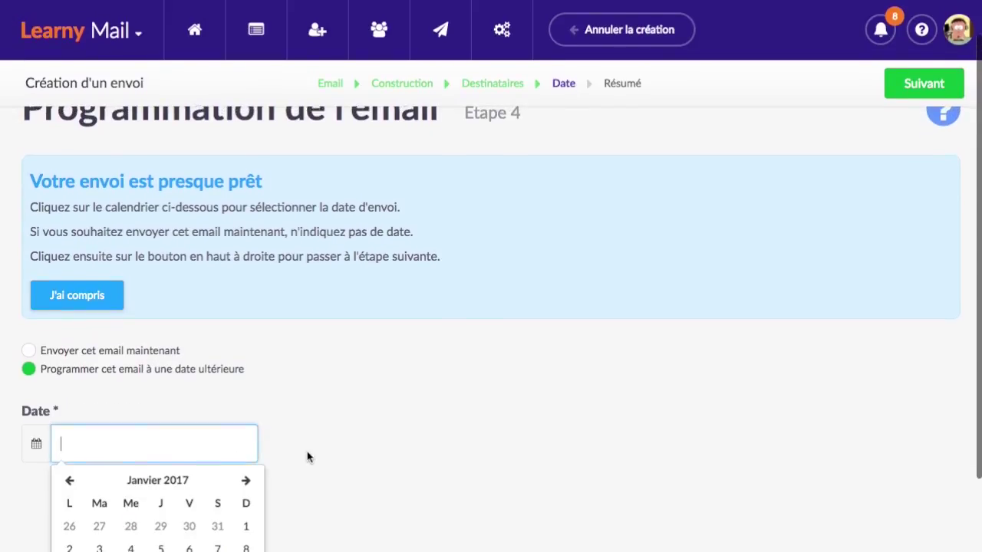
pyautogui.scroll(-3, 307, 451)
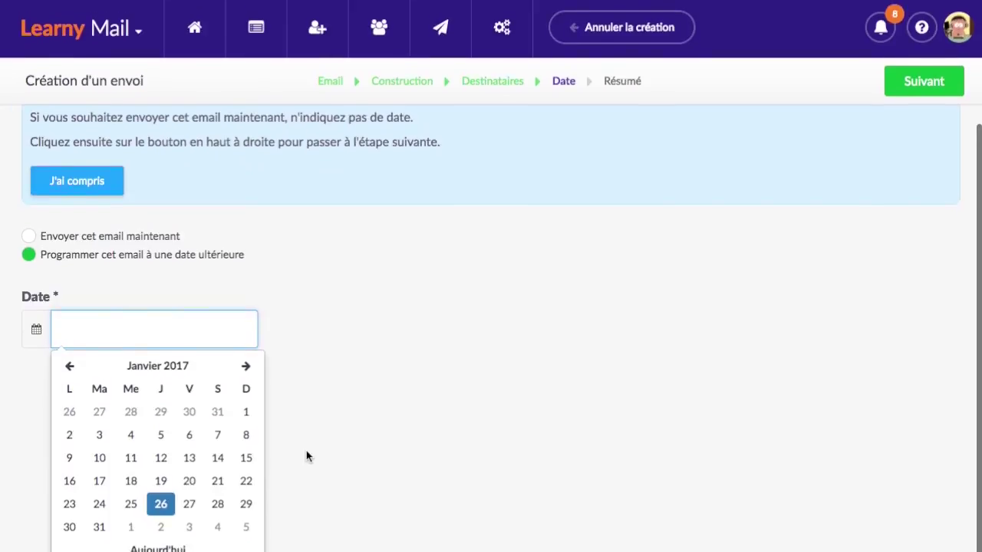
pyautogui.click(218, 505)
pyautogui.click(84, 455)
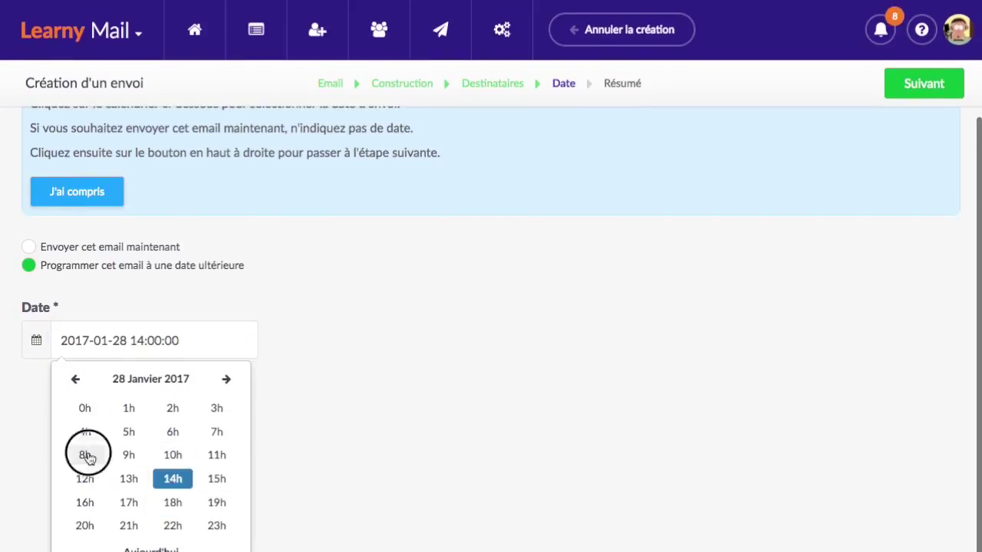
pyautogui.click(174, 504)
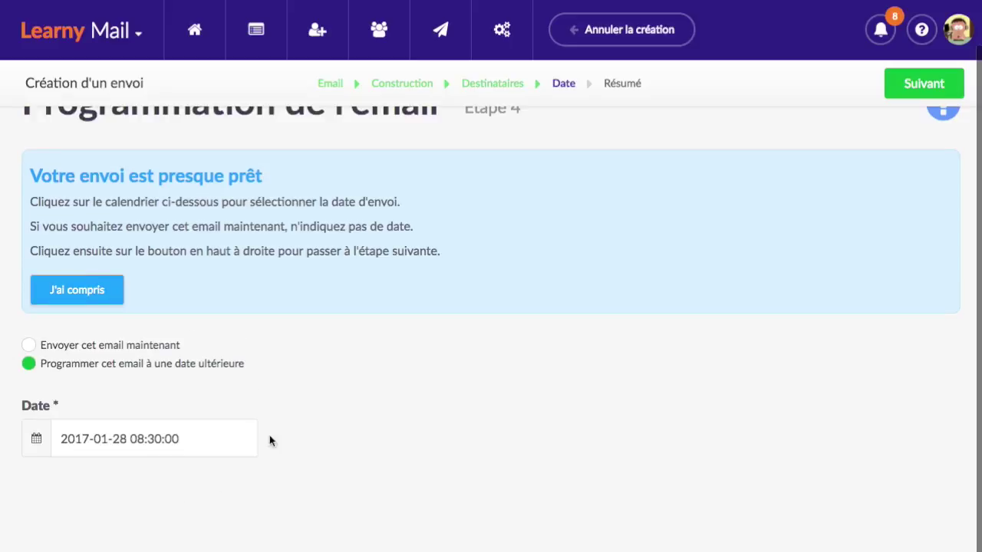
# Switch the email from scheduled to immediate sending, and continue to the summary.
pyautogui.scroll(1, 323, 363)
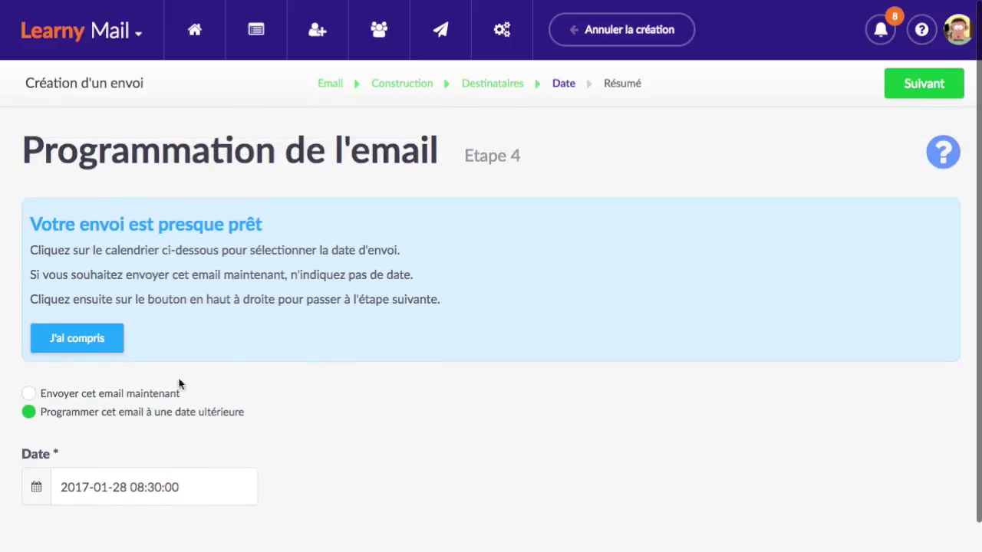
pyautogui.click(119, 395)
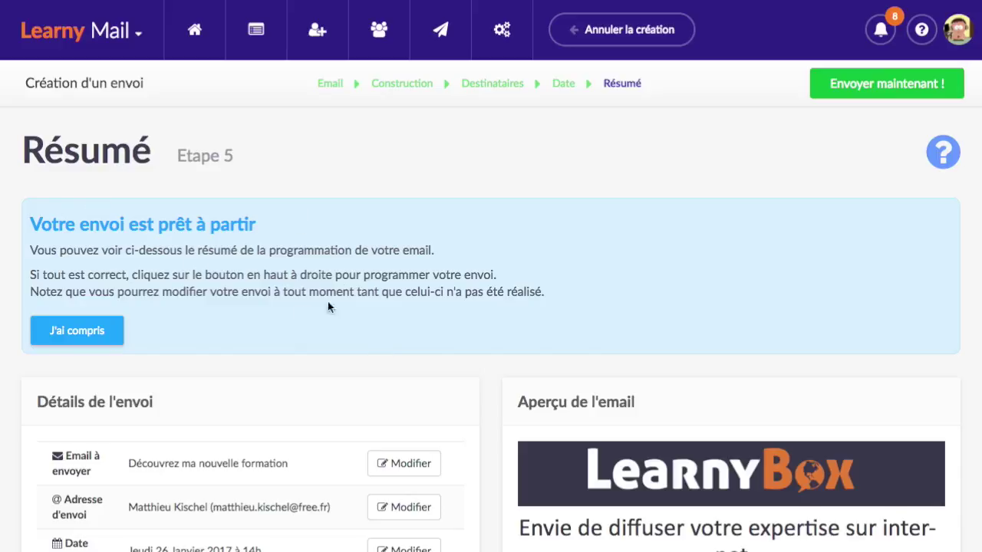
# Review the send details and the email preview in the summary.
pyautogui.scroll(-5, 328, 307)
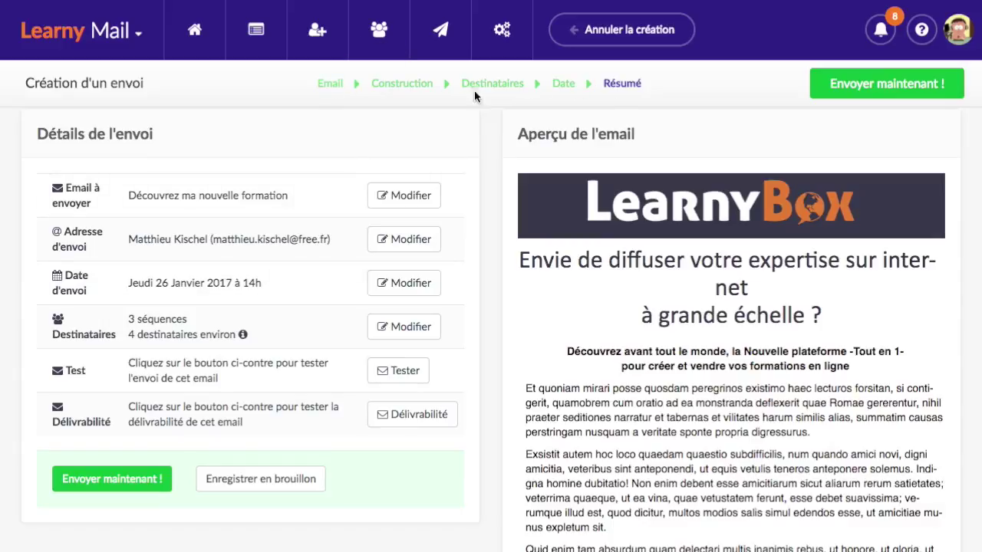
pyautogui.scroll(-1, 826, 355)
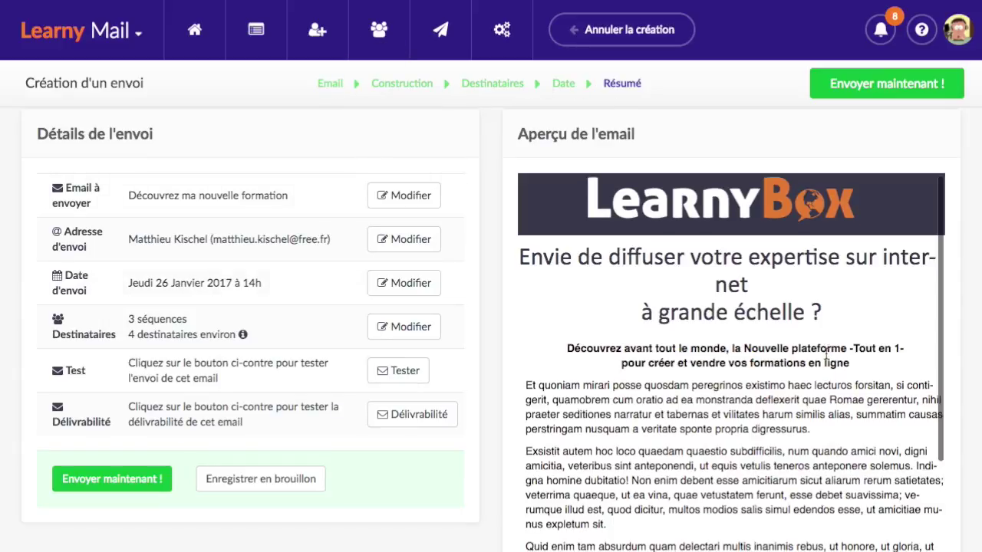
pyautogui.scroll(-1, 826, 312)
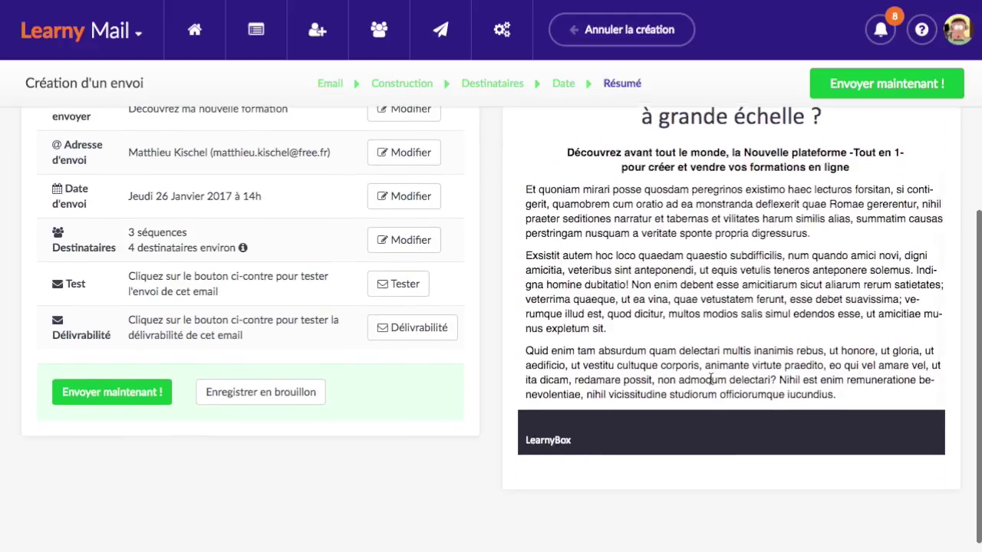
pyautogui.scroll(1, 712, 367)
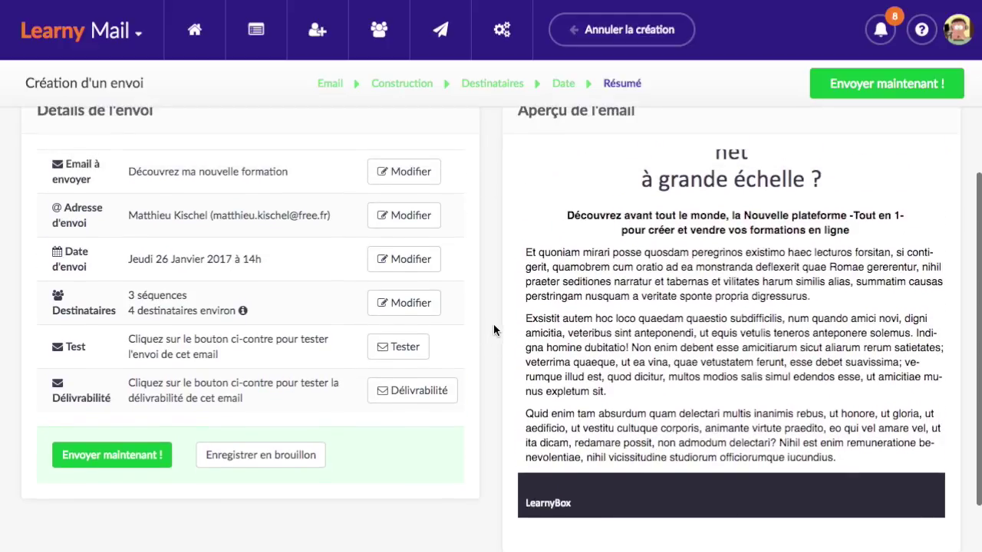
pyautogui.scroll(1, 494, 324)
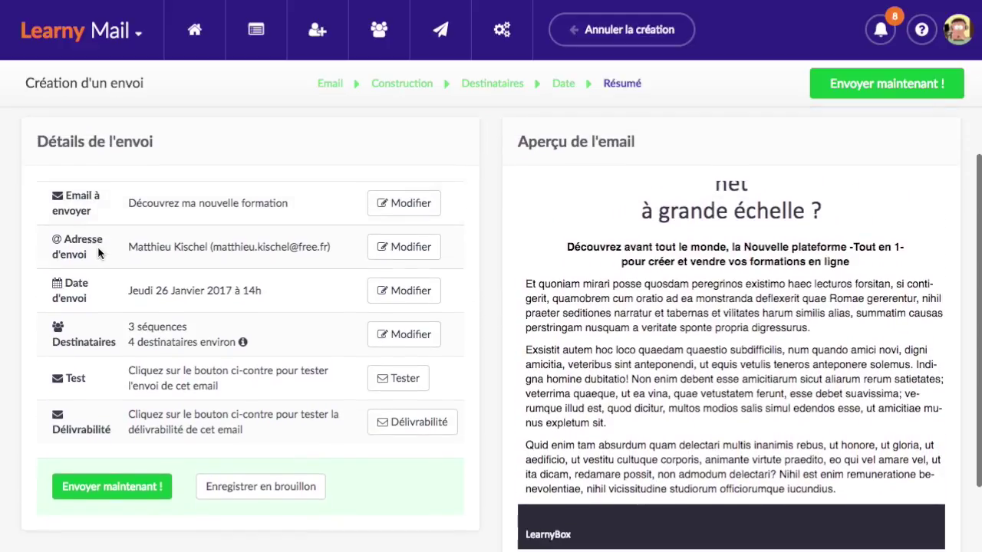
pyautogui.scroll(-1, 115, 226)
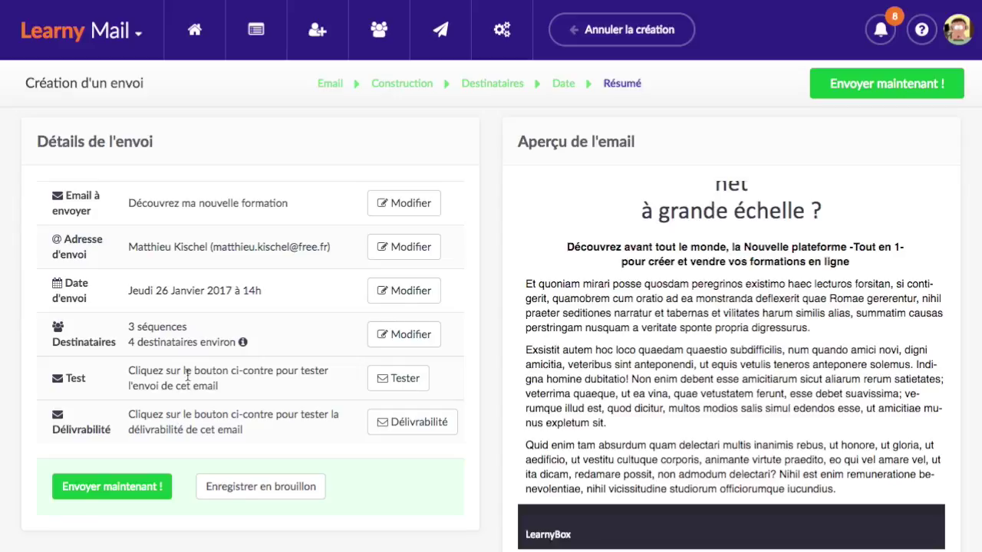
# Examine the test email's administrator recipients and additional address field, and close the test without sending it.
pyautogui.click(402, 377)
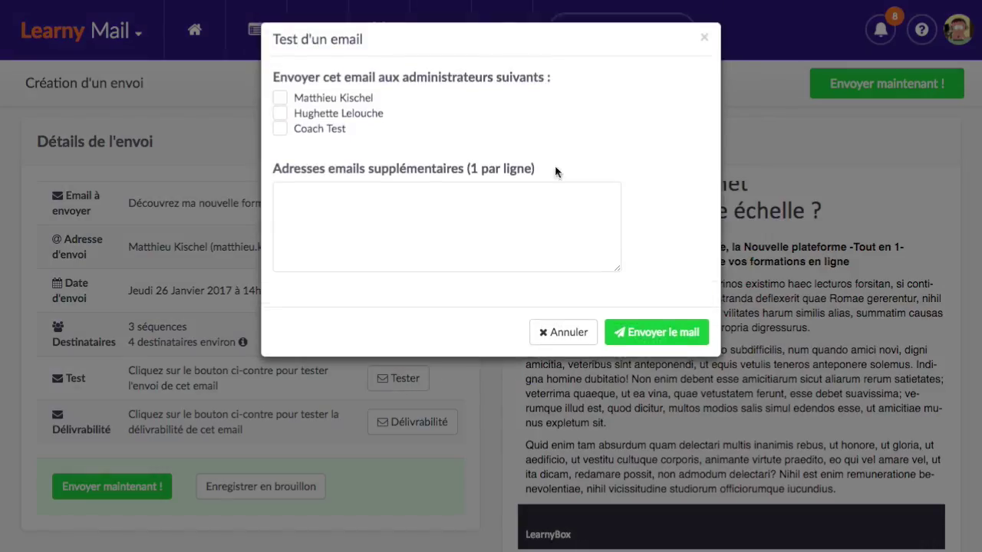
pyautogui.click(562, 333)
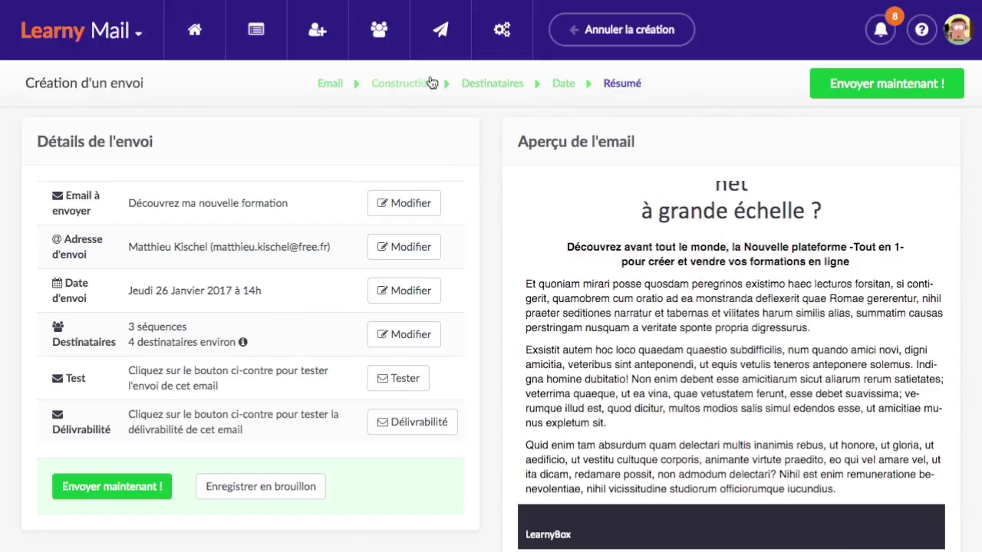
pyautogui.click(411, 379)
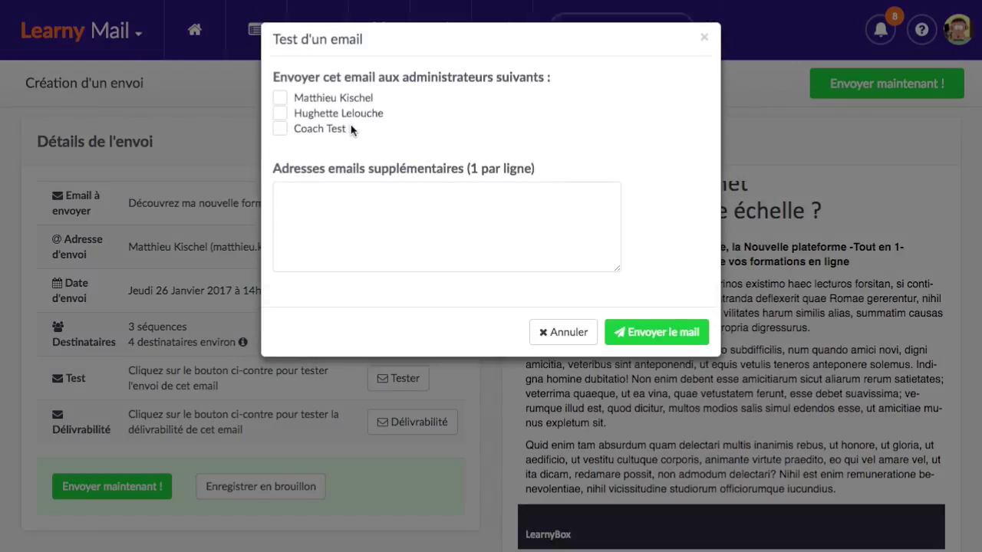
pyautogui.click(403, 215)
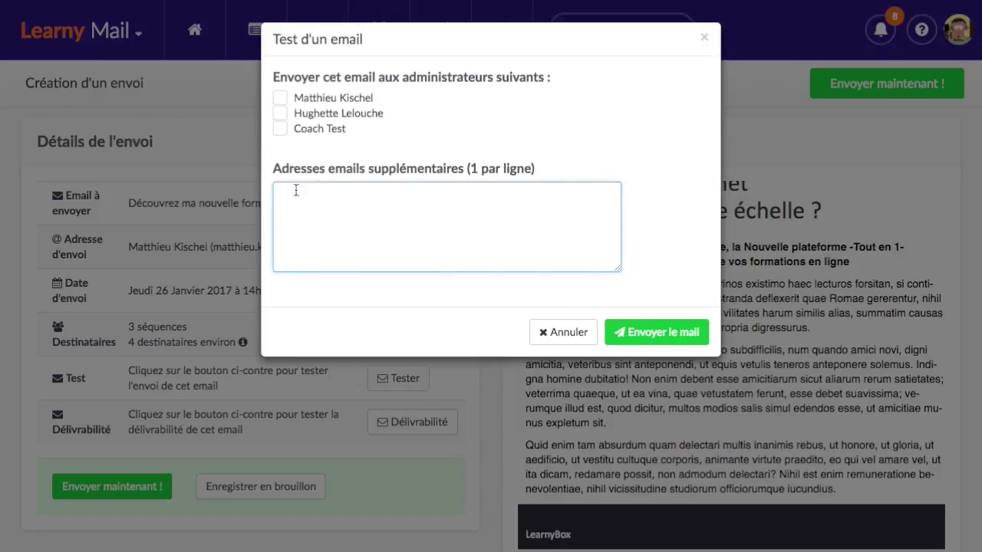
pyautogui.click(547, 333)
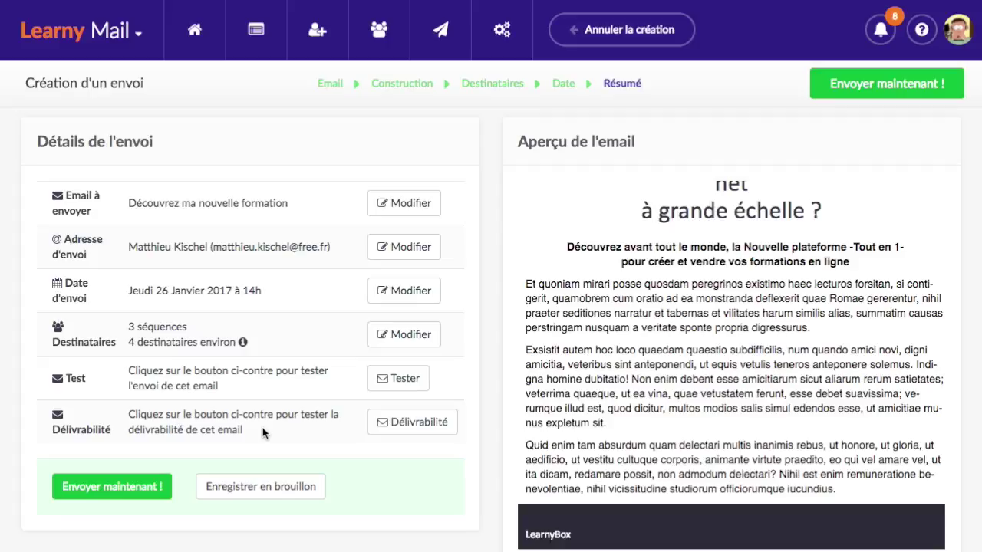
# Review the send summary and the confirmation request for immediate sending, and cancel the sending.
pyautogui.scroll(3, 326, 412)
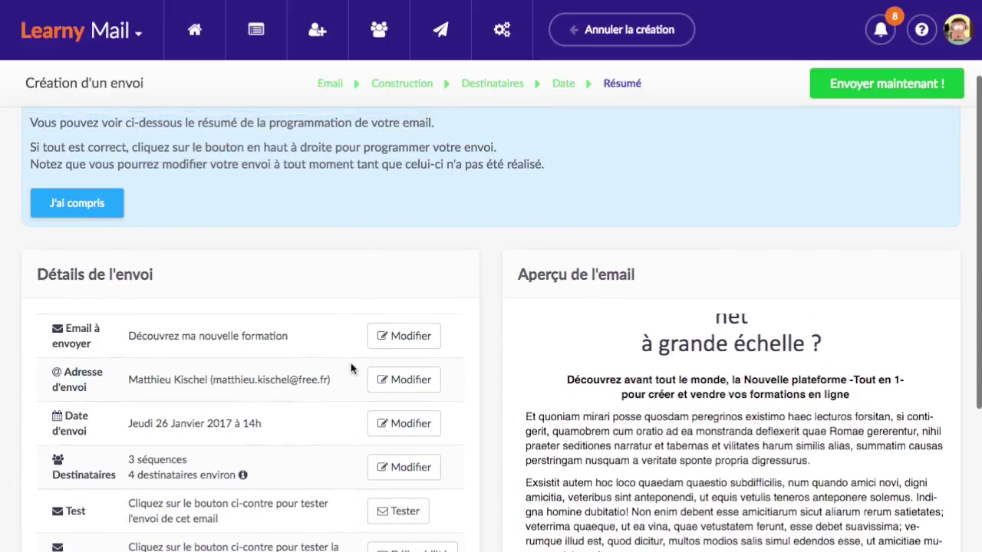
pyautogui.scroll(-3, 297, 277)
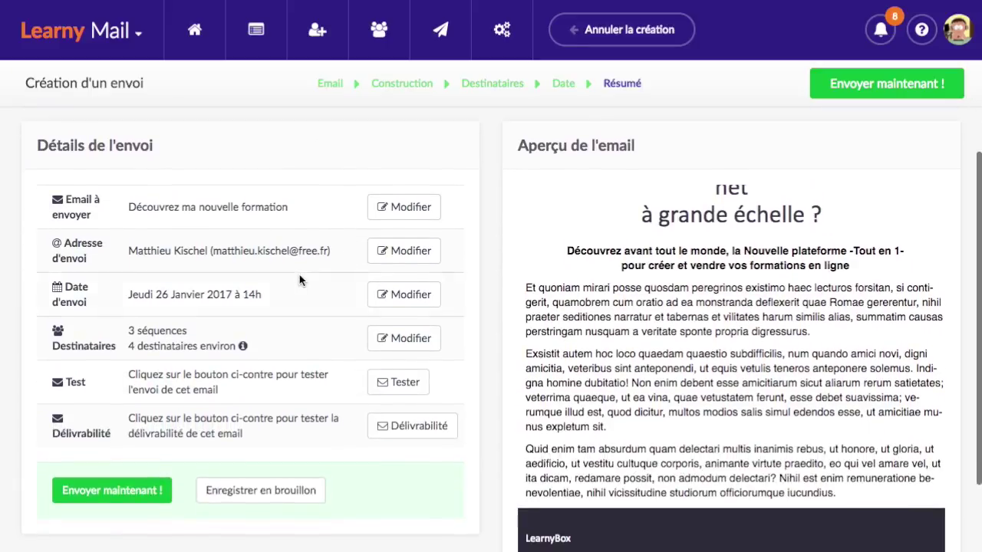
pyautogui.scroll(5, 305, 369)
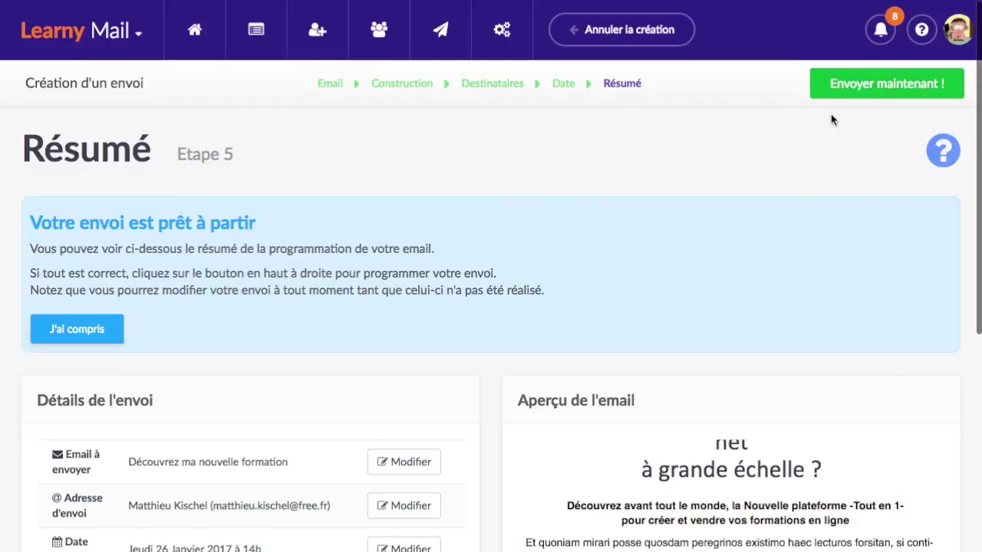
pyautogui.click(902, 90)
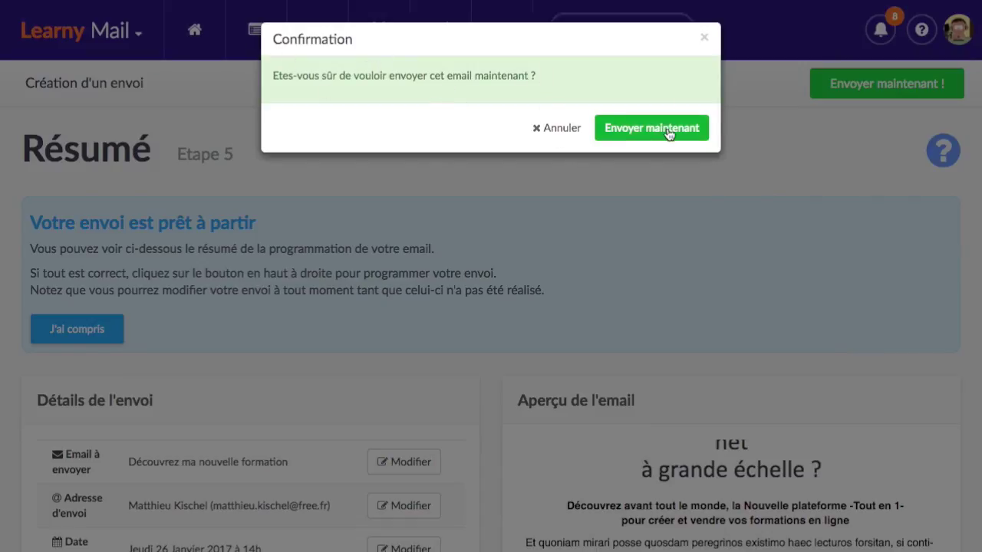
pyautogui.click(561, 132)
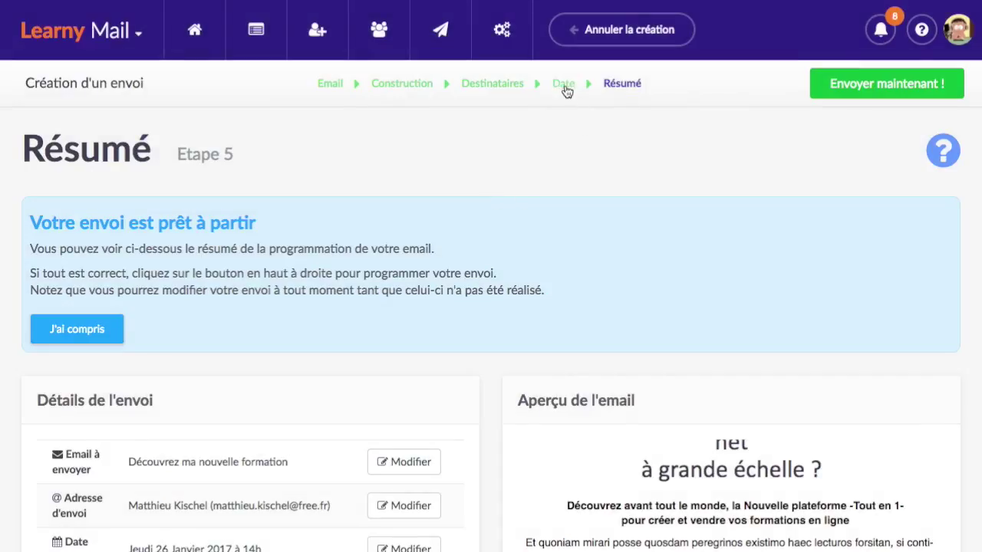
# Schedule the email for a later date, 28 January 2017 at 07:00, and confirm the scheduled send from the summary.
pyautogui.click(564, 85)
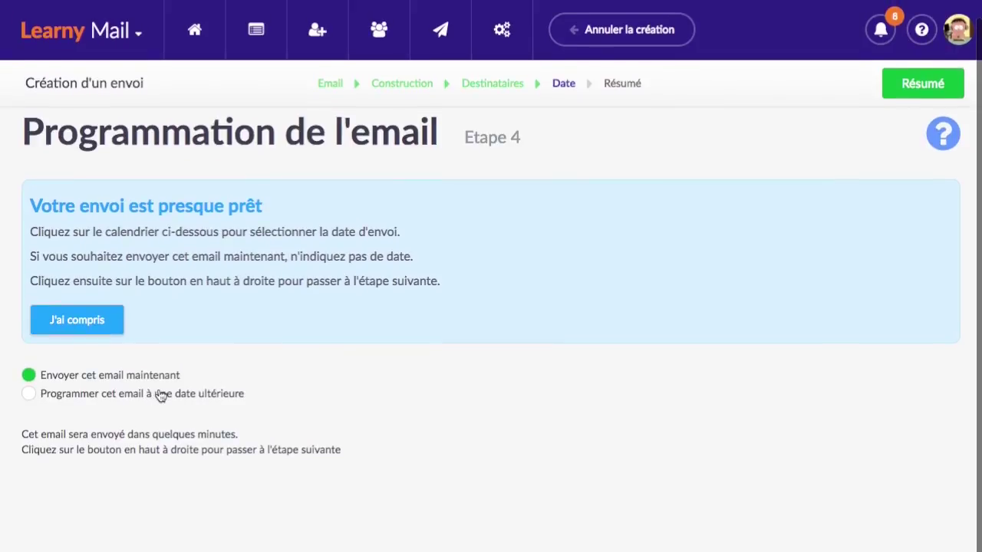
pyautogui.click(160, 396)
pyautogui.click(253, 432)
pyautogui.scroll(-3, 197, 445)
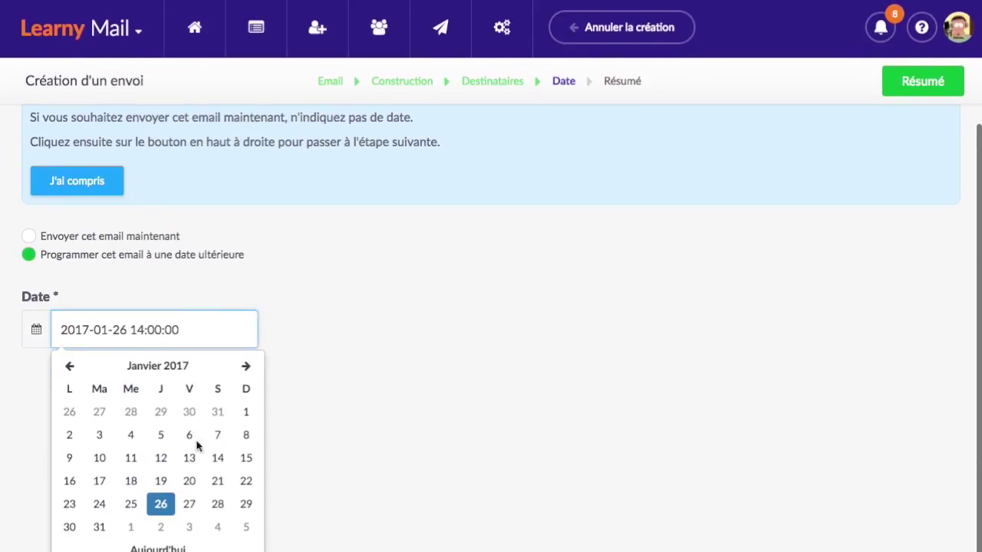
pyautogui.click(218, 504)
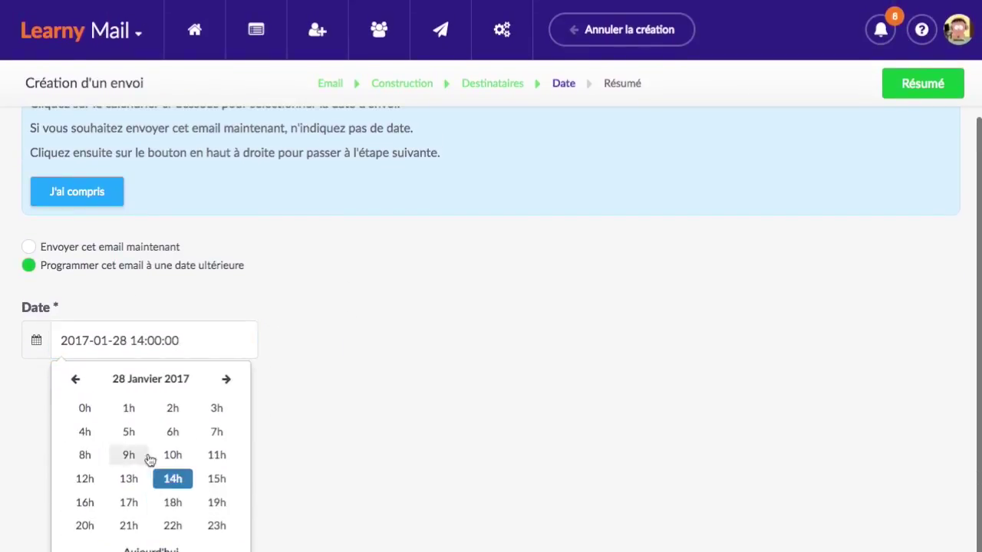
pyautogui.click(217, 432)
pyautogui.click(92, 475)
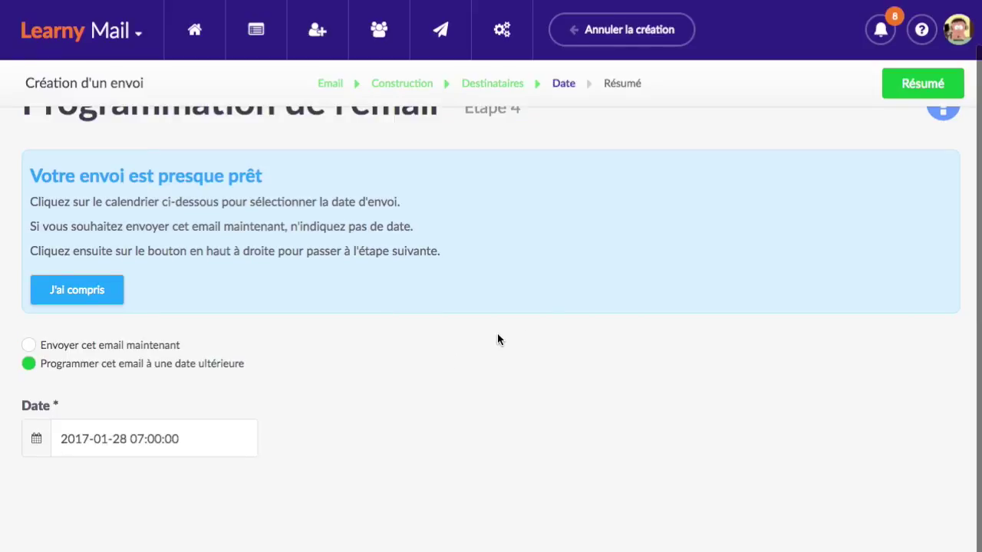
pyautogui.click(938, 85)
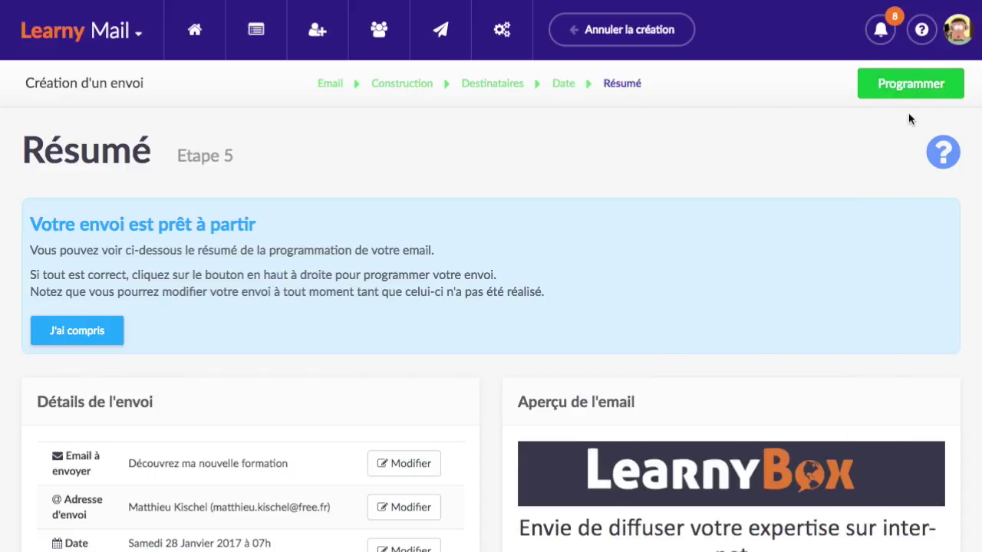
pyautogui.click(921, 87)
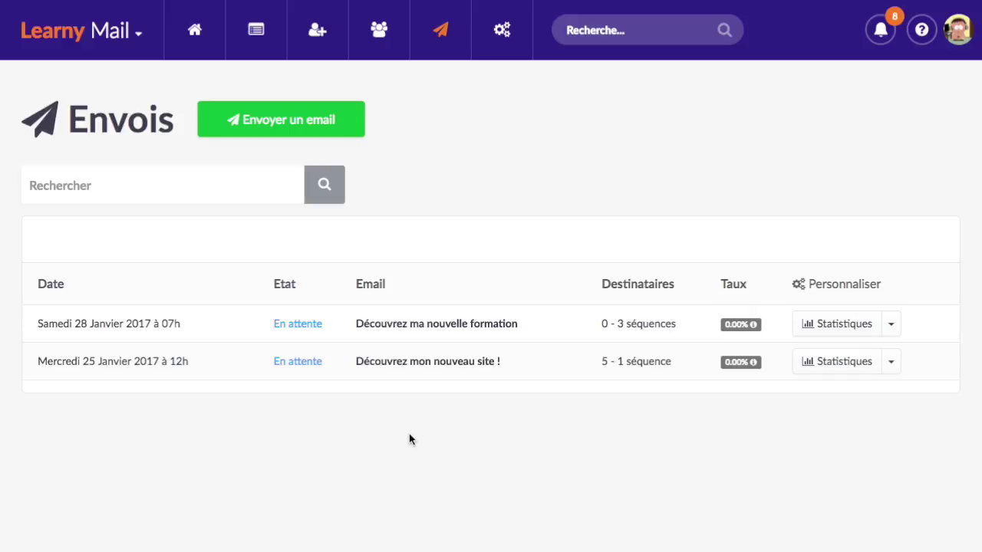
# Open the scheduled send "Découvrez ma nouvelle formation" for modification, examine its date, sequences and tags, and leave without changes.
pyautogui.click(892, 325)
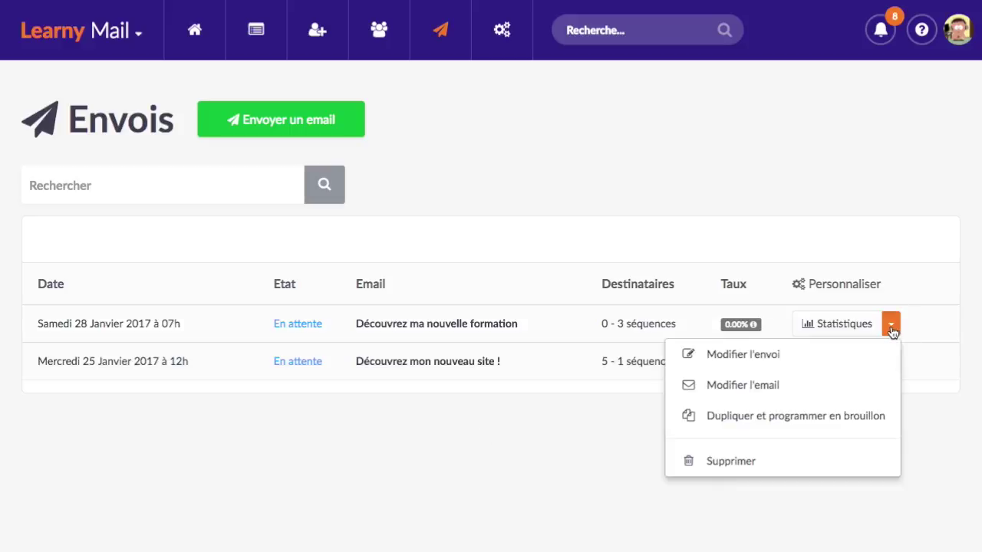
pyautogui.click(833, 356)
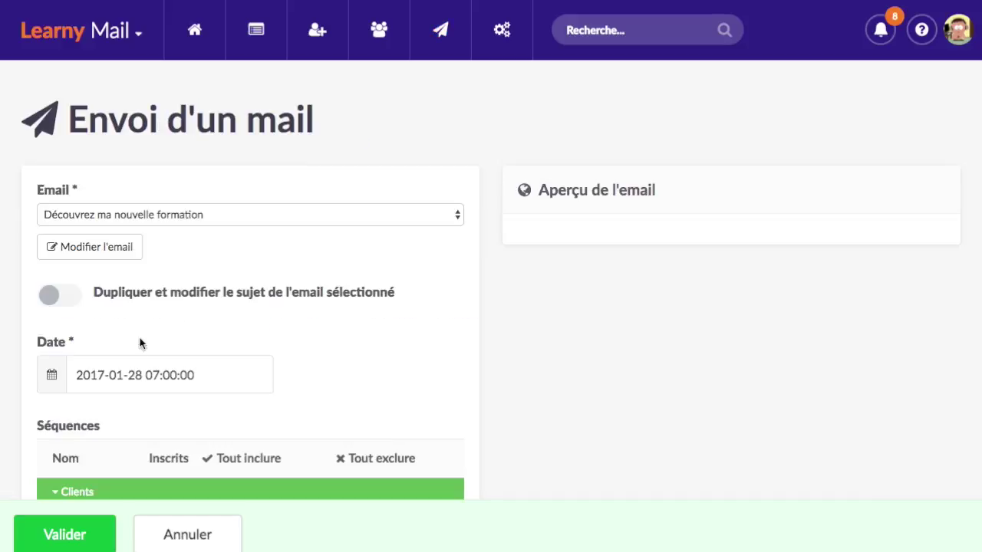
pyautogui.scroll(-1, 168, 352)
pyautogui.scroll(-5, 185, 335)
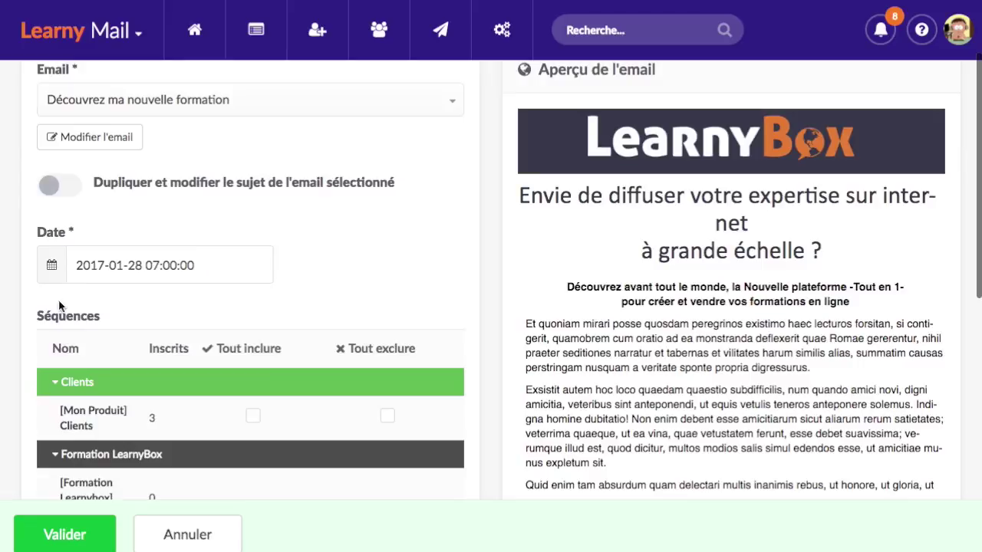
pyautogui.scroll(-1, 194, 301)
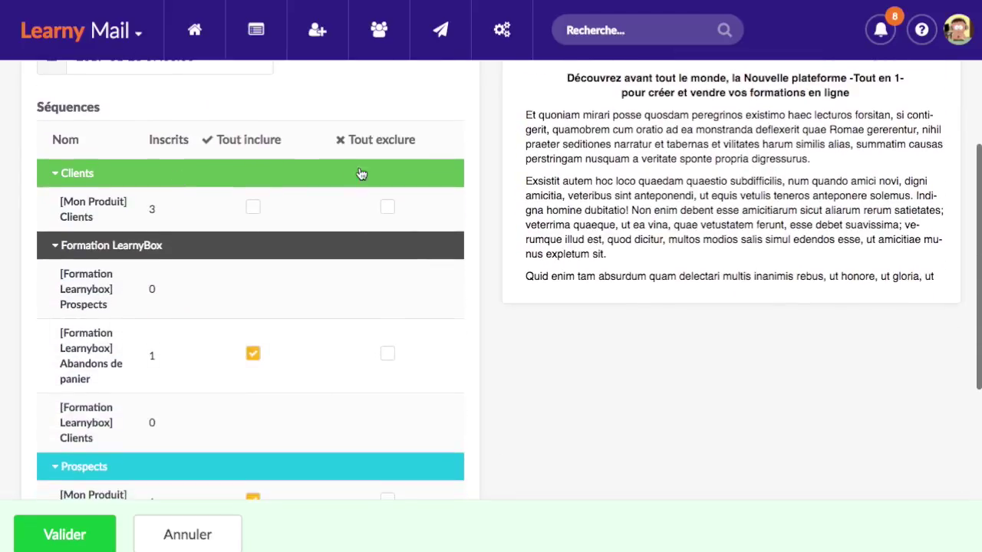
pyautogui.scroll(-7, 268, 322)
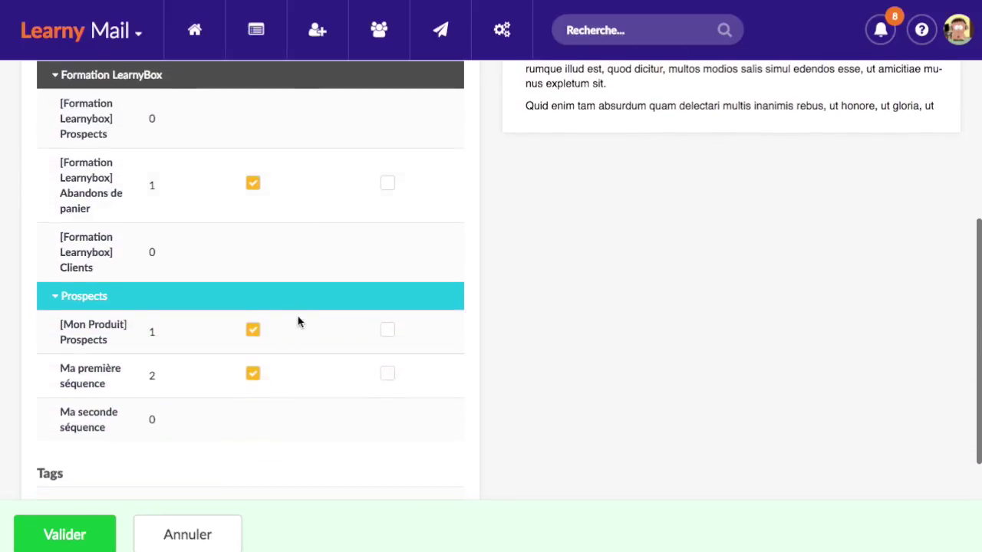
pyautogui.click(192, 526)
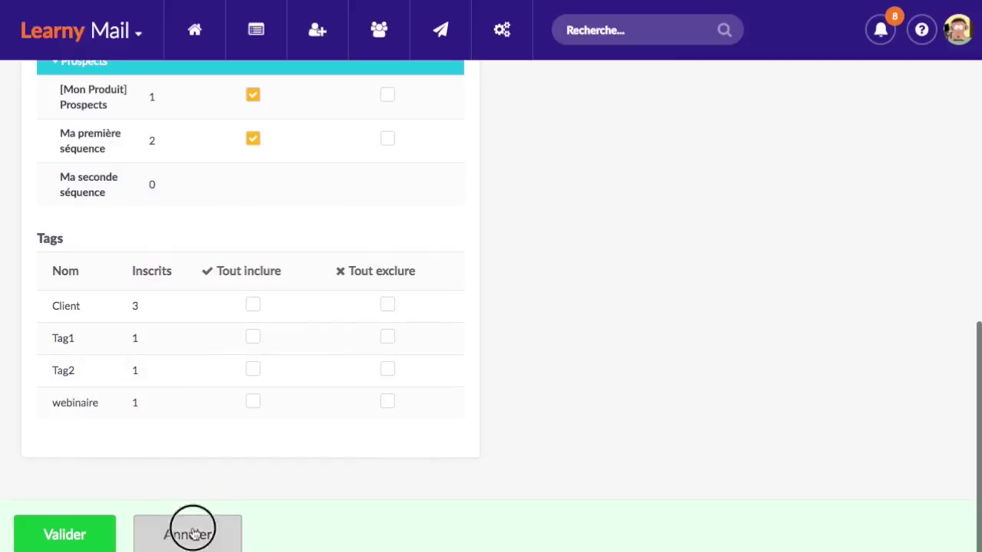
# Open the email "Découvrez ma nouvelle formation" from the sends list, look through its content, and save and return to the sends.
pyautogui.click(891, 324)
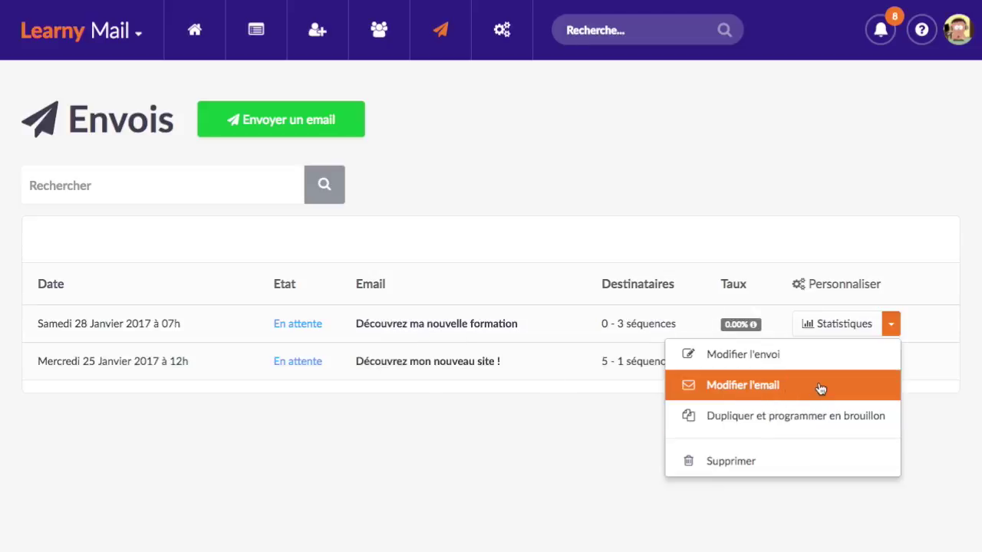
pyautogui.click(535, 418)
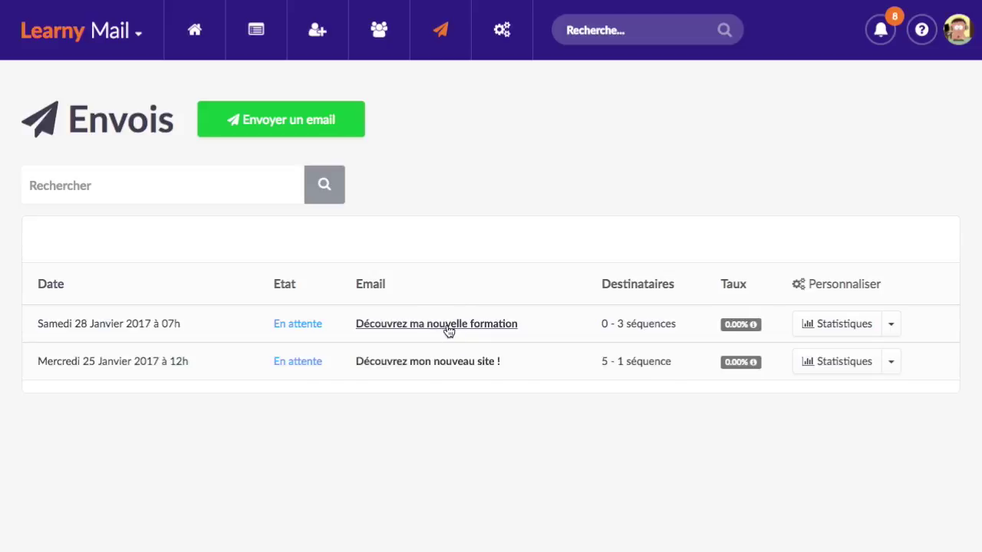
pyautogui.click(448, 327)
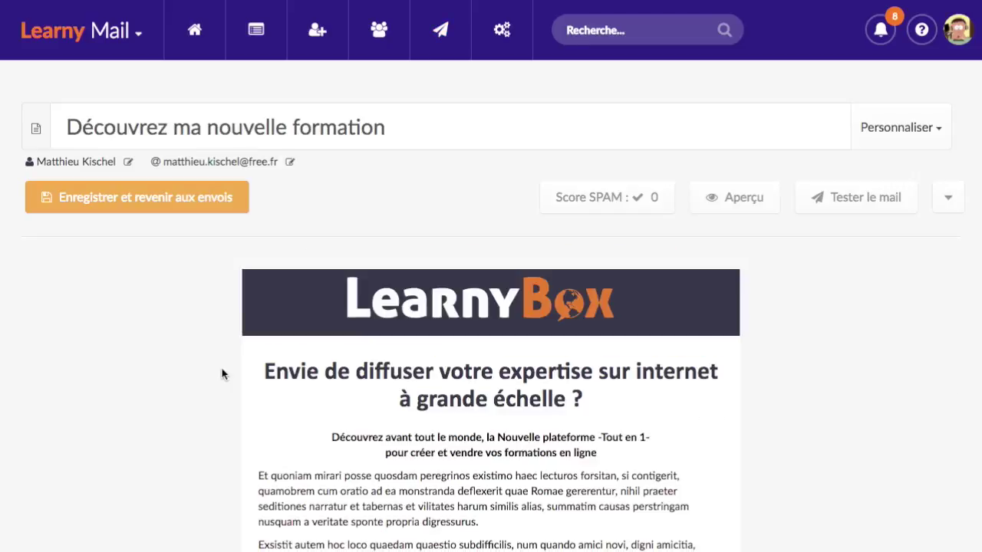
pyautogui.scroll(-2, 223, 372)
pyautogui.scroll(-1, 223, 372)
pyautogui.scroll(3, 160, 377)
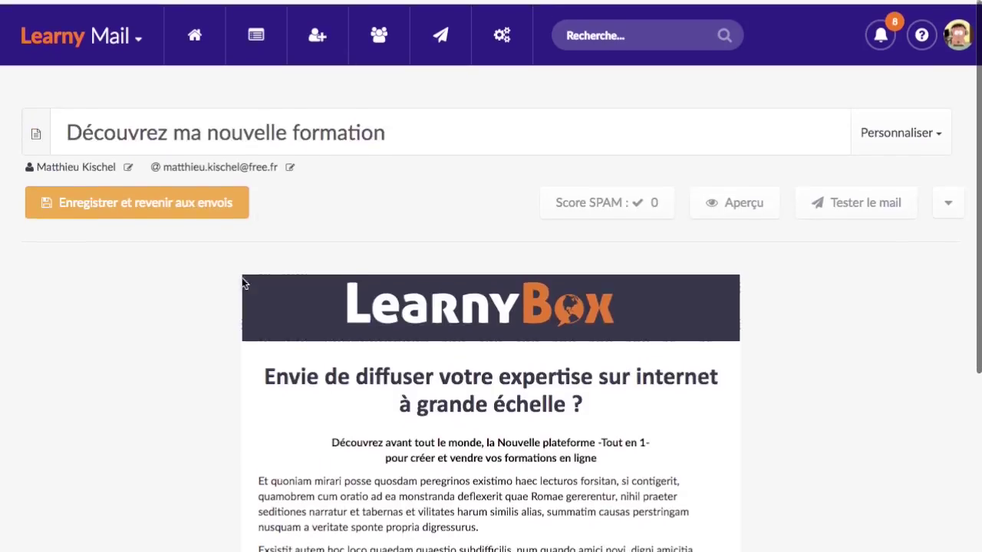
pyautogui.scroll(-2, 167, 318)
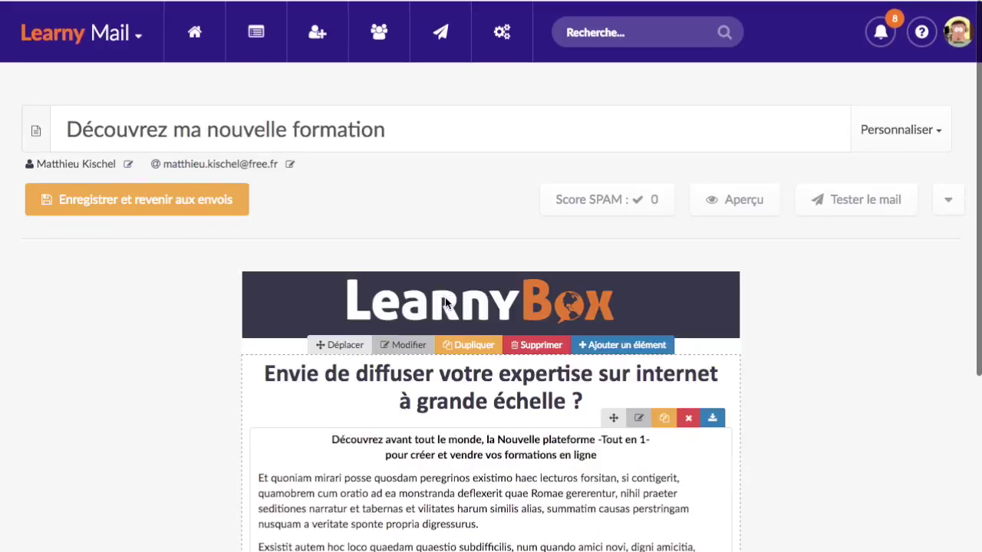
pyautogui.scroll(2, 83, 318)
pyautogui.click(190, 202)
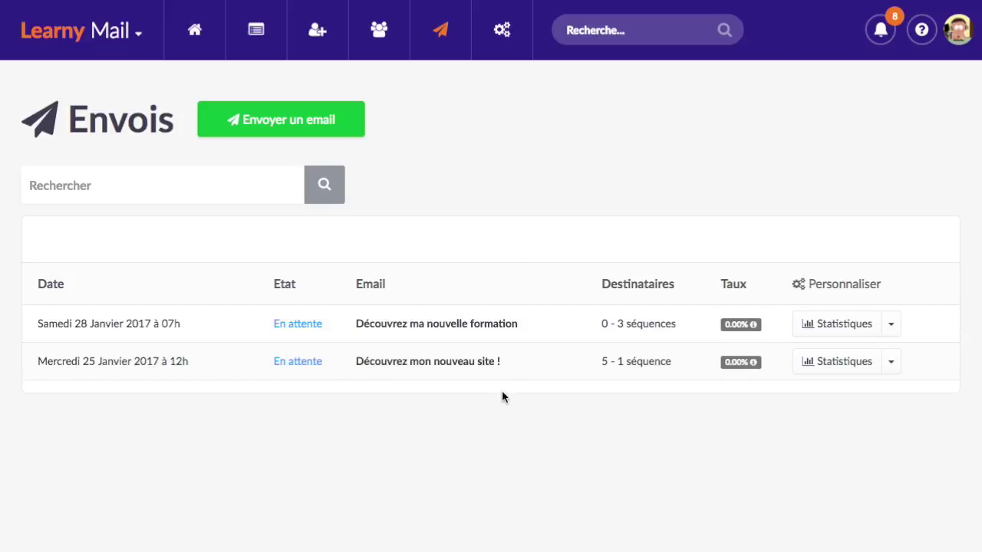
pyautogui.click(893, 325)
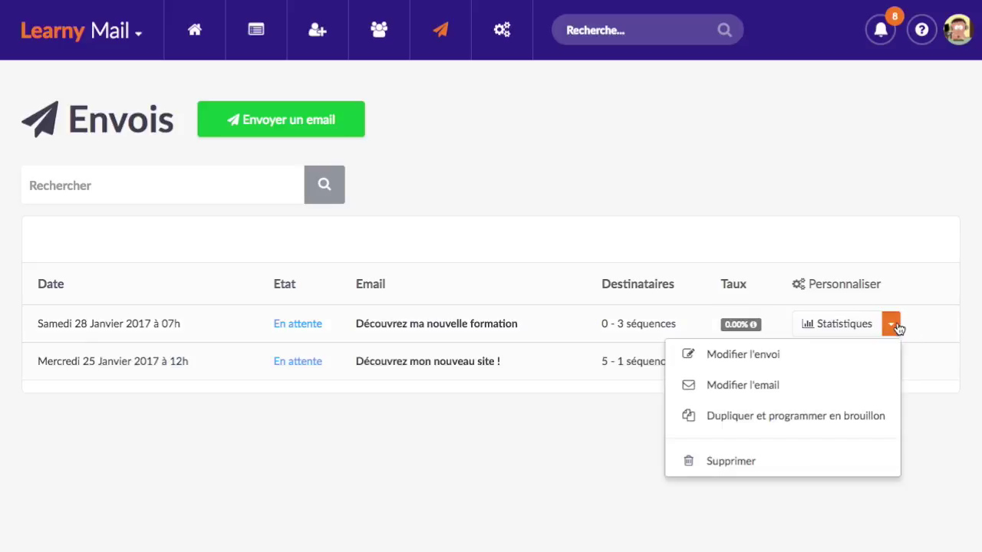
pyautogui.click(821, 392)
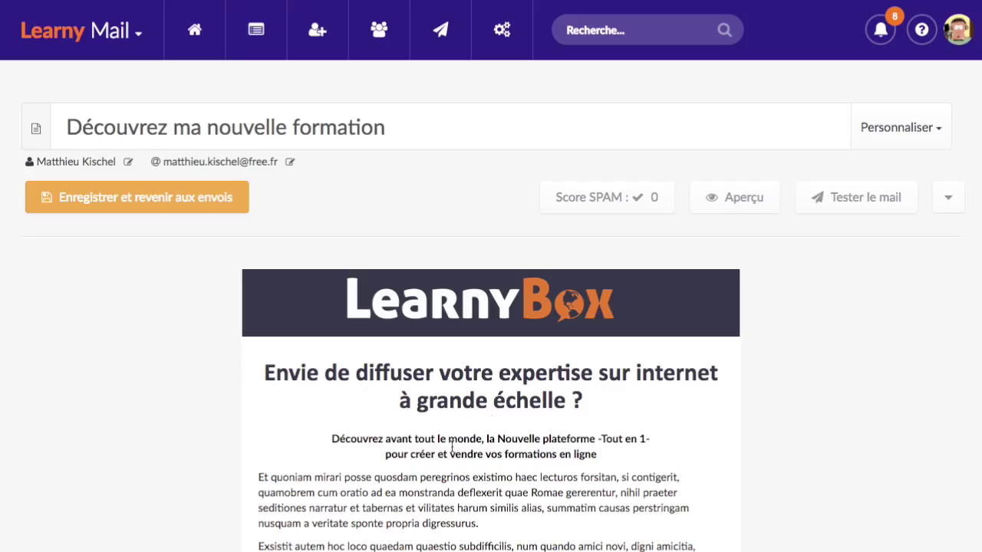
pyautogui.scroll(-5, 522, 382)
pyautogui.click(618, 244)
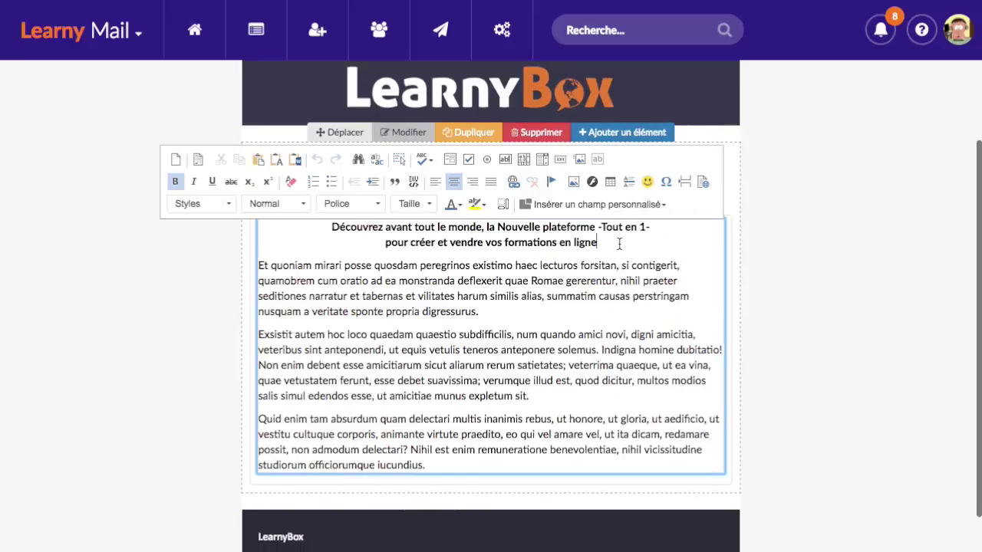
pyautogui.press('Return')
pyautogui.write('https')
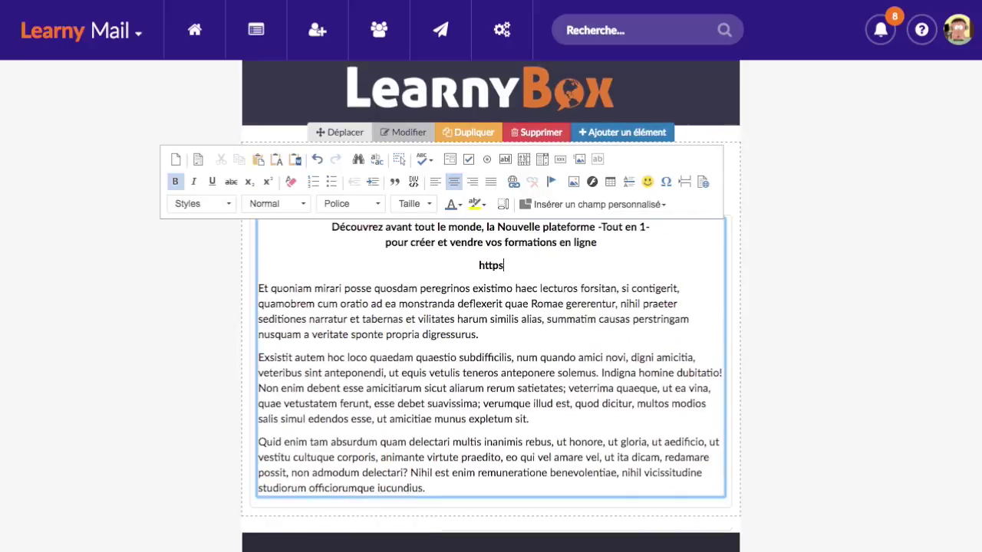
pyautogui.write('://learnybo')
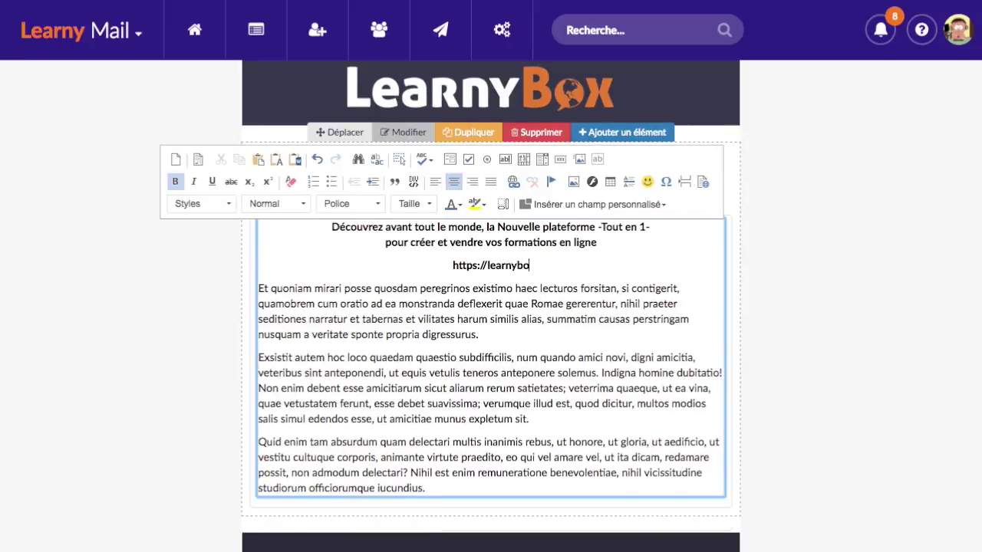
pyautogui.write('x.com')
pyautogui.hotkey('shift', 'Home')
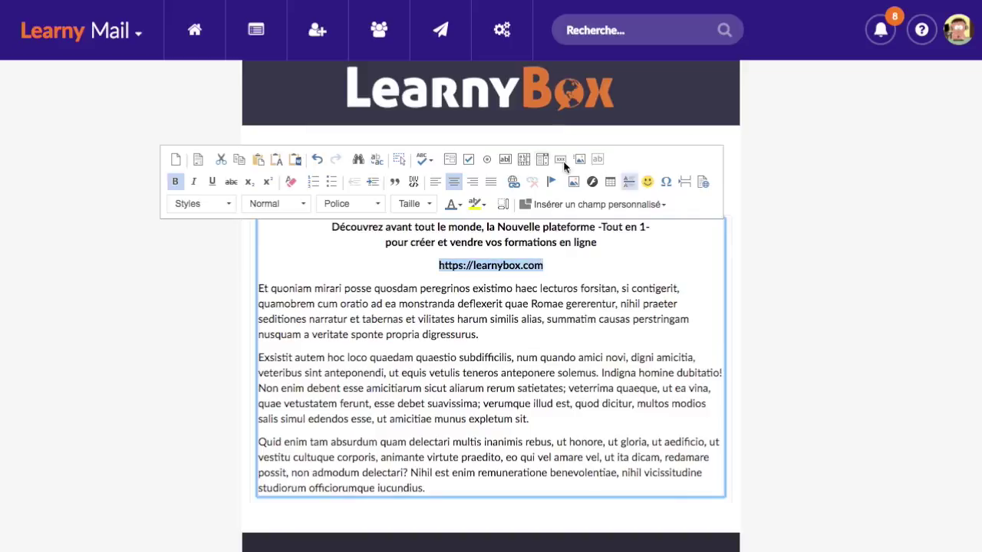
pyautogui.click(512, 184)
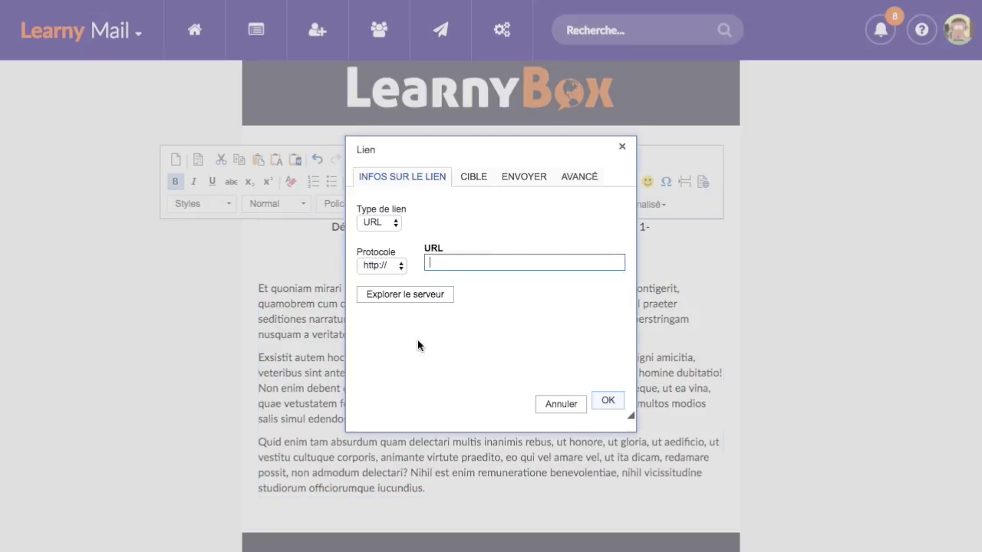
pyautogui.write('learnybox.com')
pyautogui.click(608, 400)
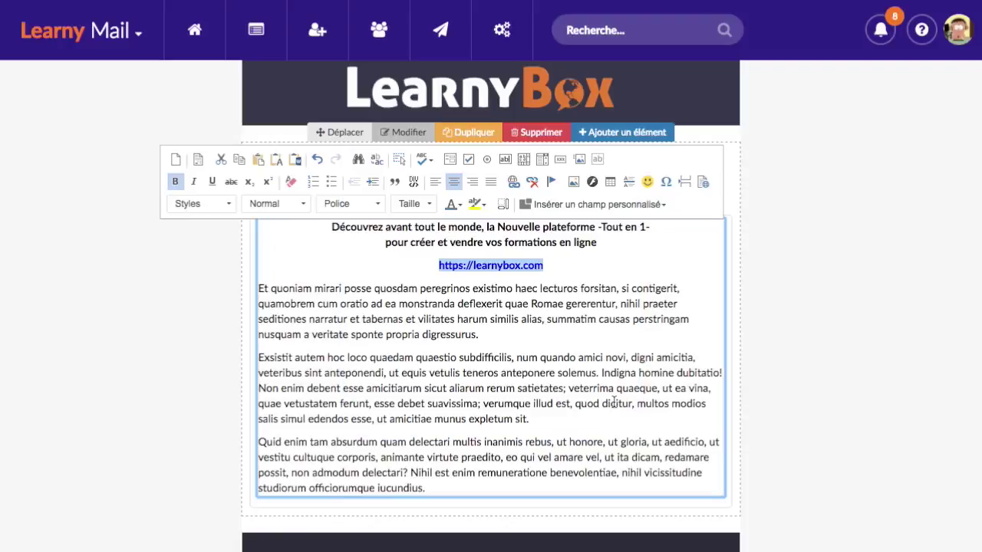
pyautogui.click(806, 291)
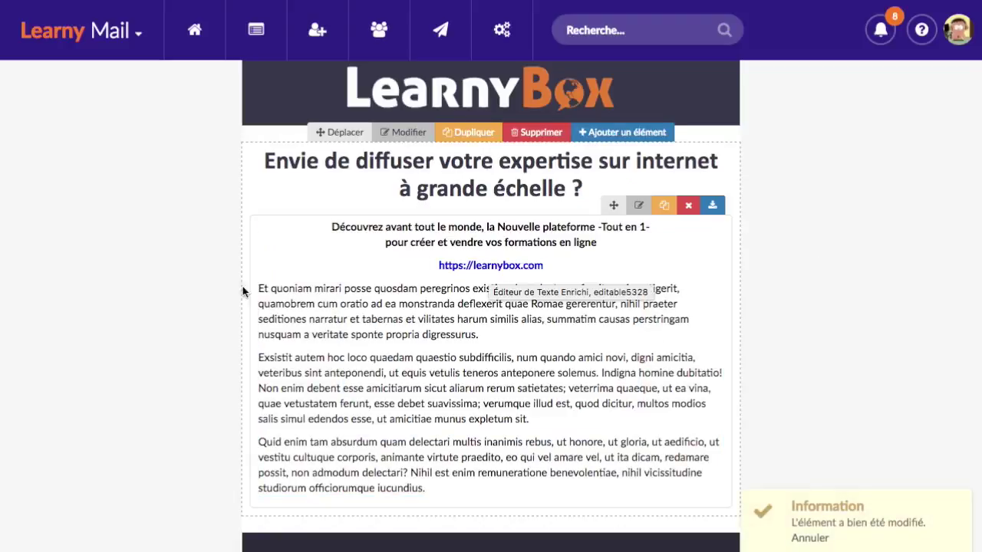
pyautogui.scroll(3, 169, 303)
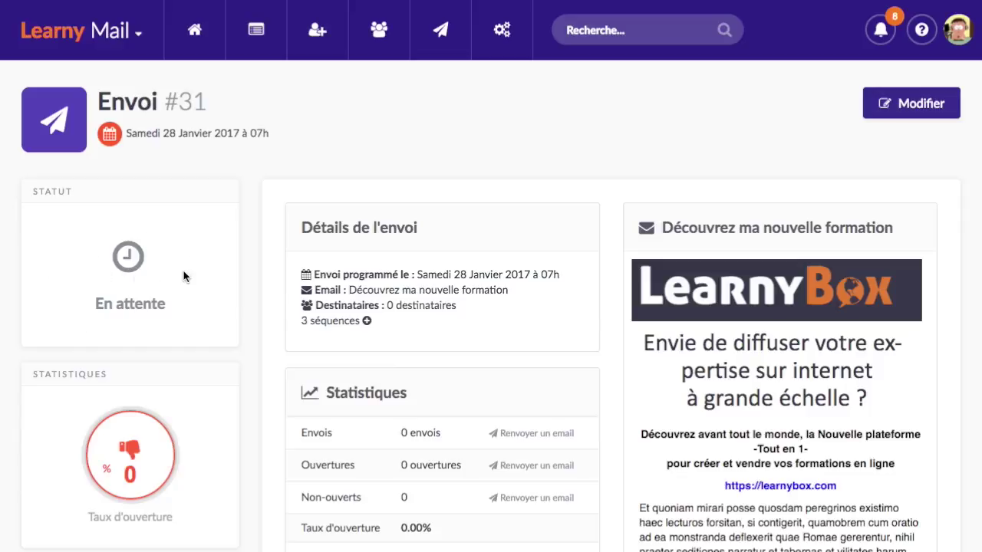
# Examine the scheduled send's statistics, and return to the sends list to check its rate.
pyautogui.scroll(-2, 259, 296)
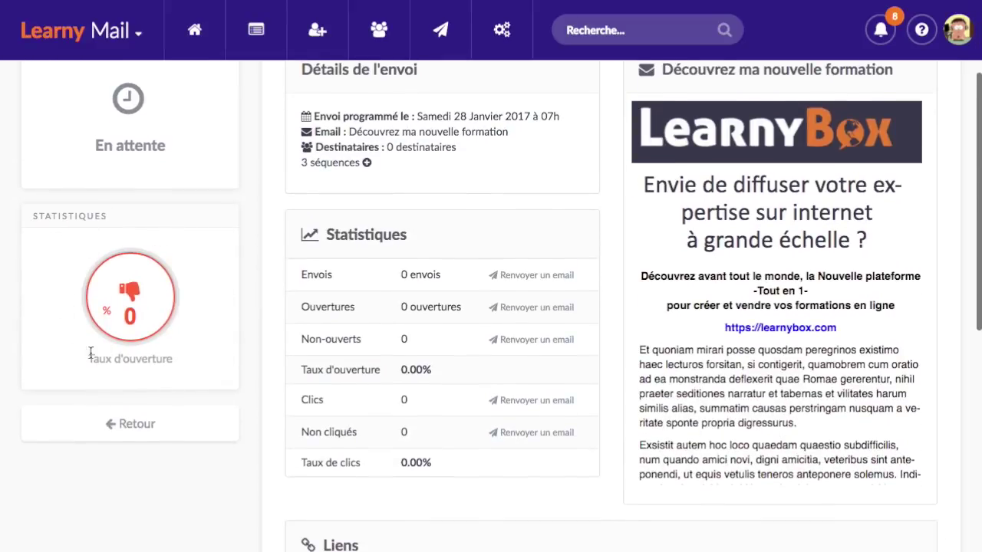
pyautogui.click(190, 435)
pyautogui.moveTo(740, 315)
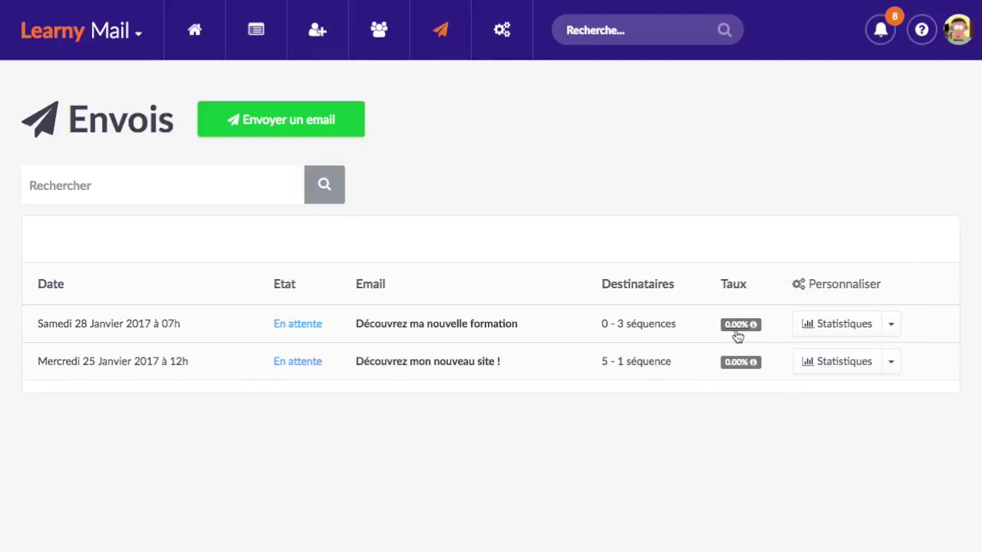
# Open the statistics of the 28 January send and review its email preview and targeted sequences.
pyautogui.moveTo(741, 333)
pyautogui.click(838, 326)
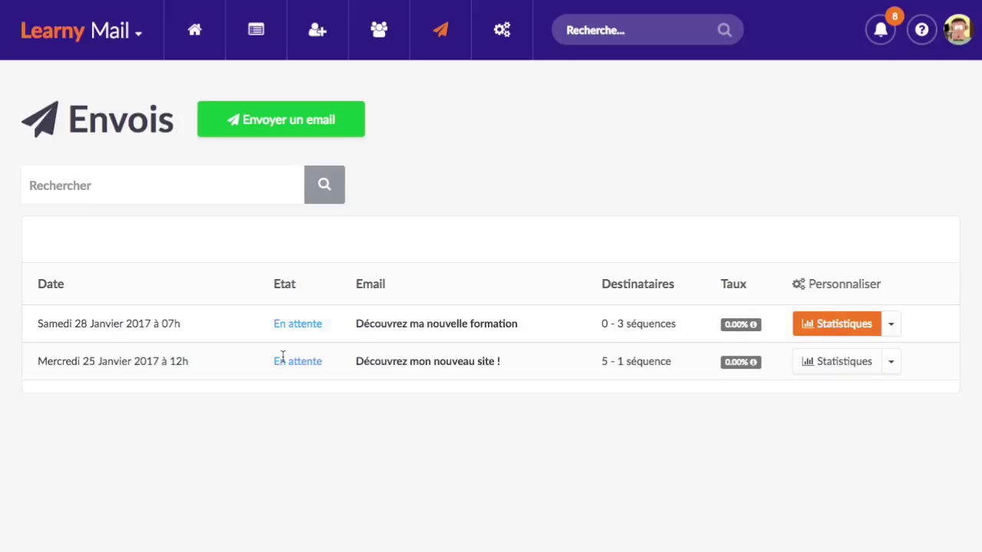
pyautogui.scroll(-1, 514, 321)
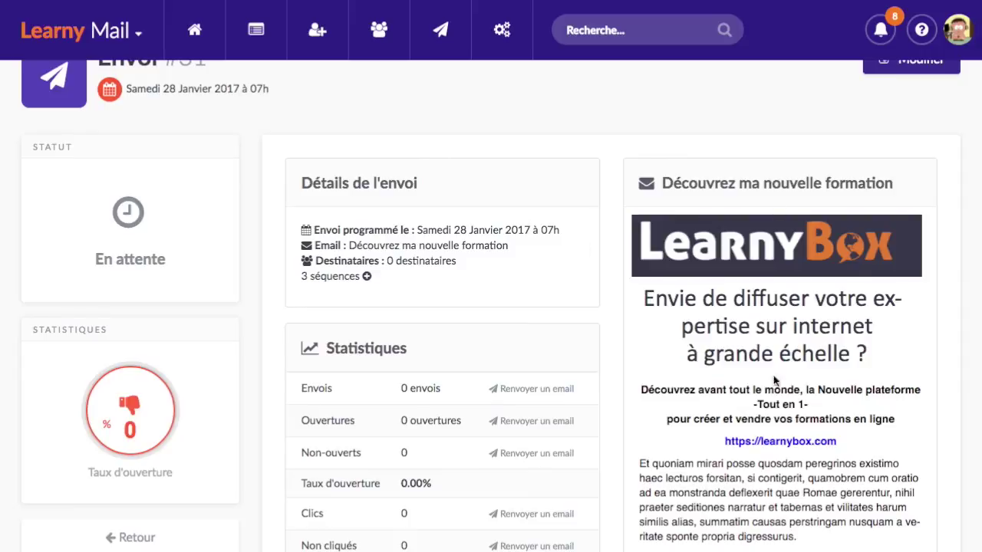
pyautogui.scroll(-5, 804, 384)
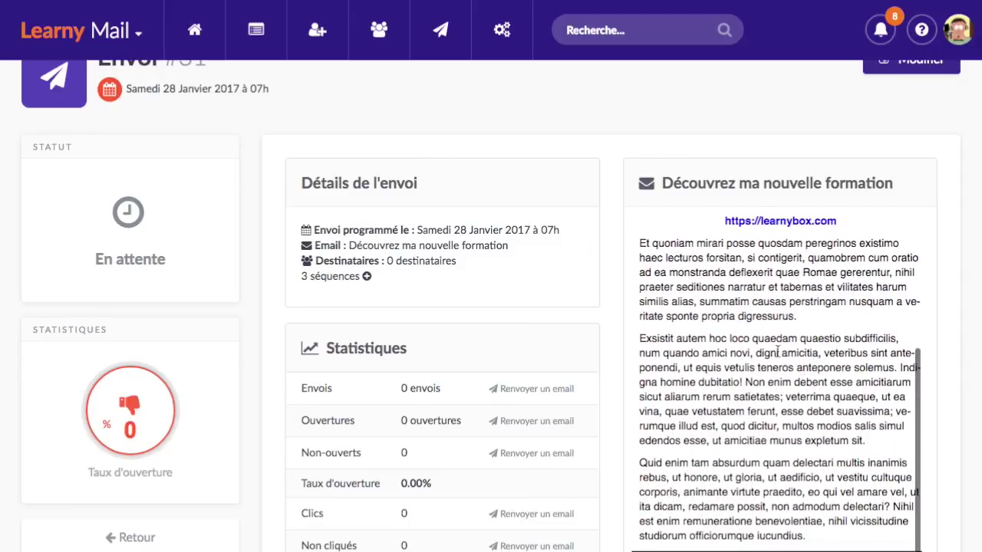
pyautogui.scroll(10, 772, 351)
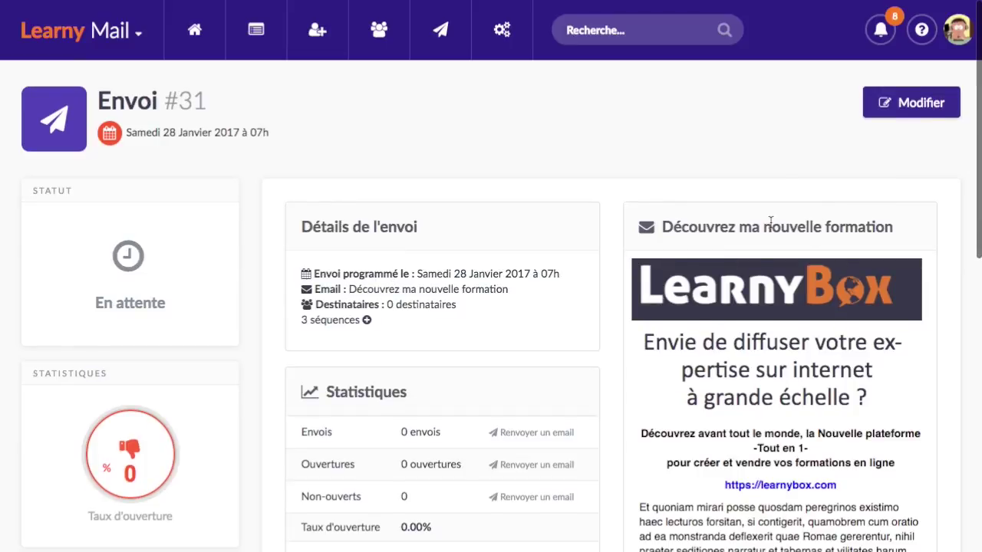
pyautogui.scroll(-1, 361, 321)
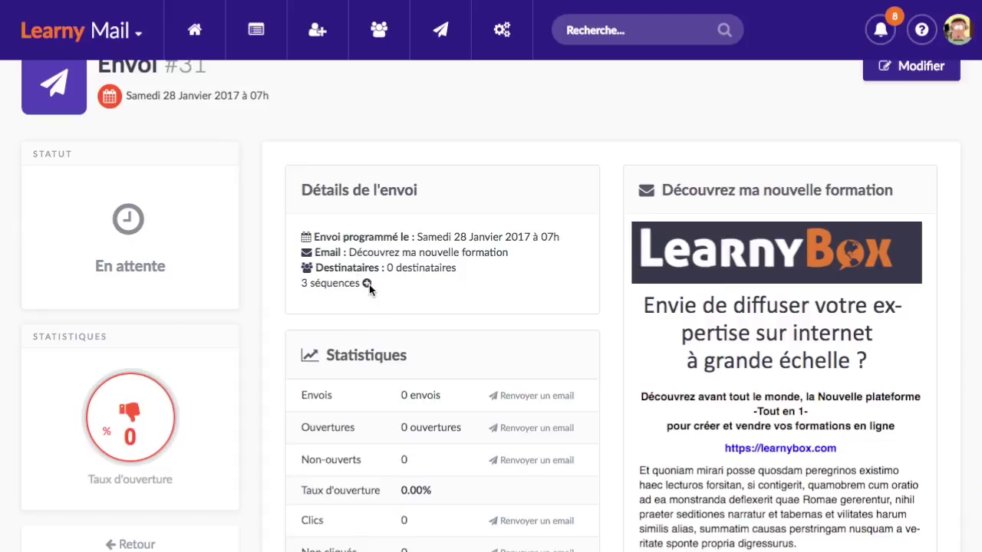
pyautogui.moveTo(367, 285)
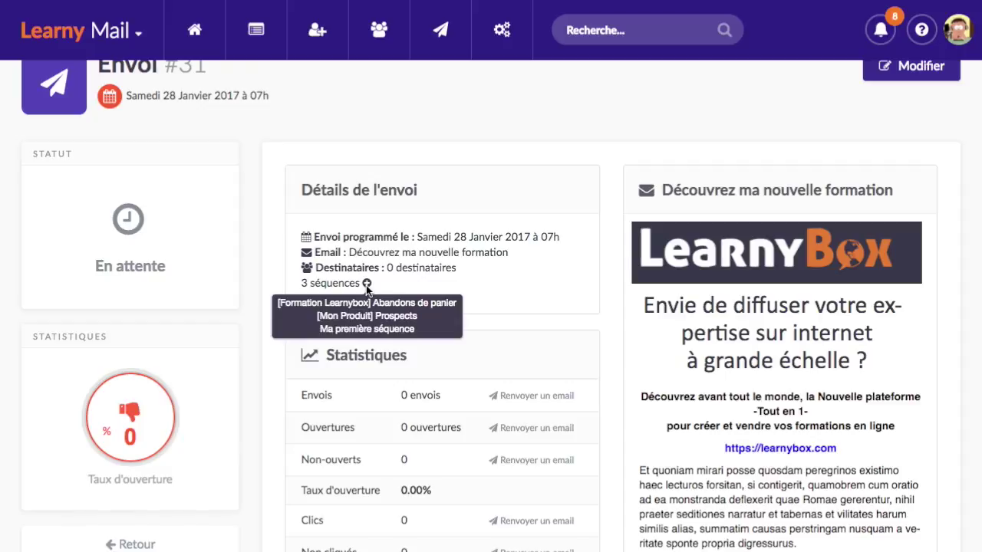
# Examine the send's opening and click statistics, its links and the daily chart's point for the sending day.
pyautogui.scroll(-3, 529, 298)
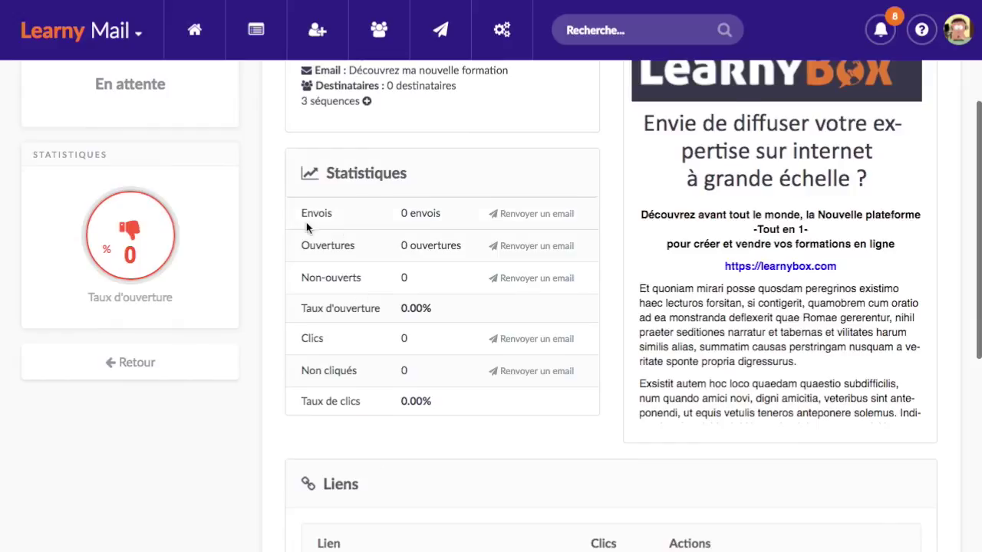
pyautogui.scroll(1, 353, 221)
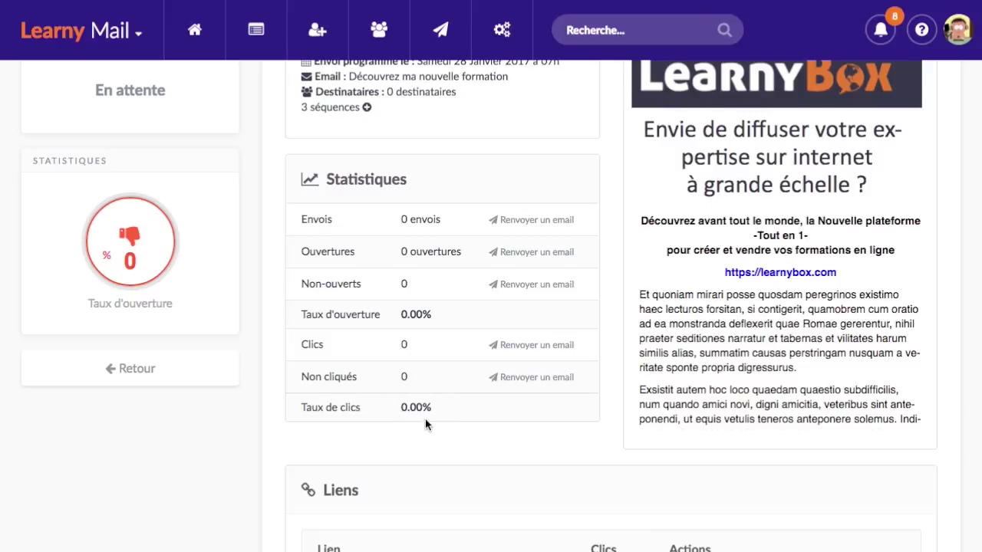
pyautogui.scroll(-5, 428, 414)
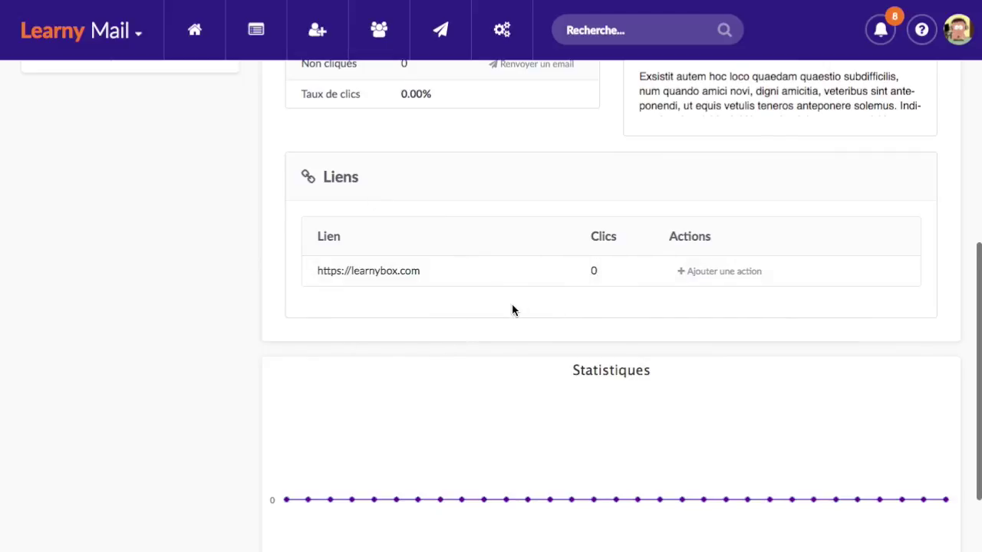
pyautogui.scroll(-2, 514, 309)
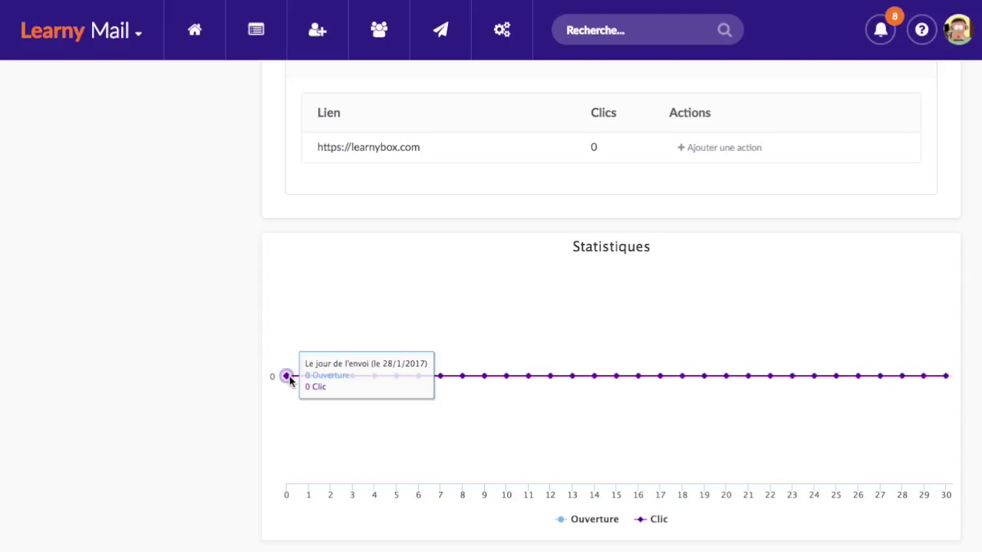
# Compare the send's Liens table with the link in the email preview, and read the preview through to its end.
pyautogui.scroll(6, 297, 371)
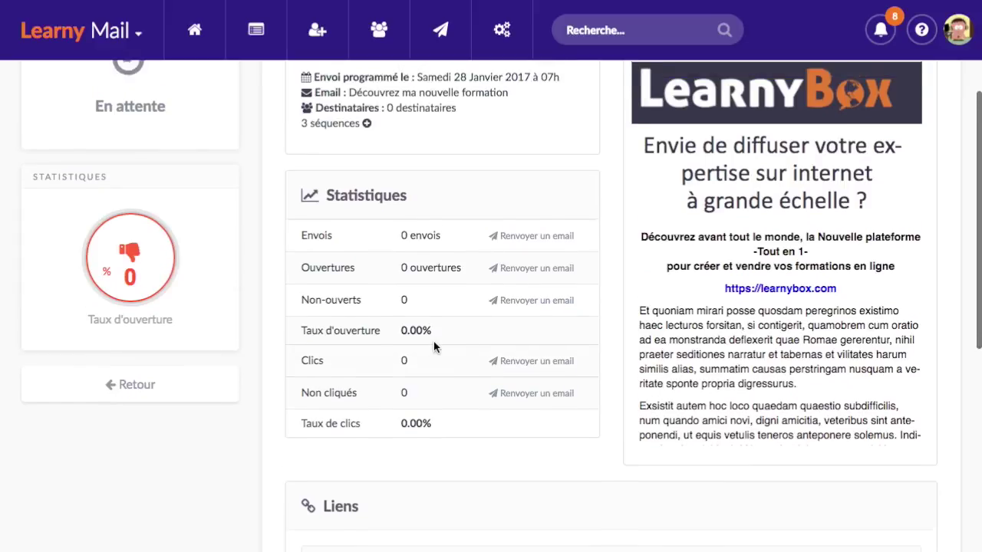
pyautogui.scroll(-3, 436, 342)
pyautogui.scroll(2, 445, 342)
pyautogui.scroll(-2, 429, 307)
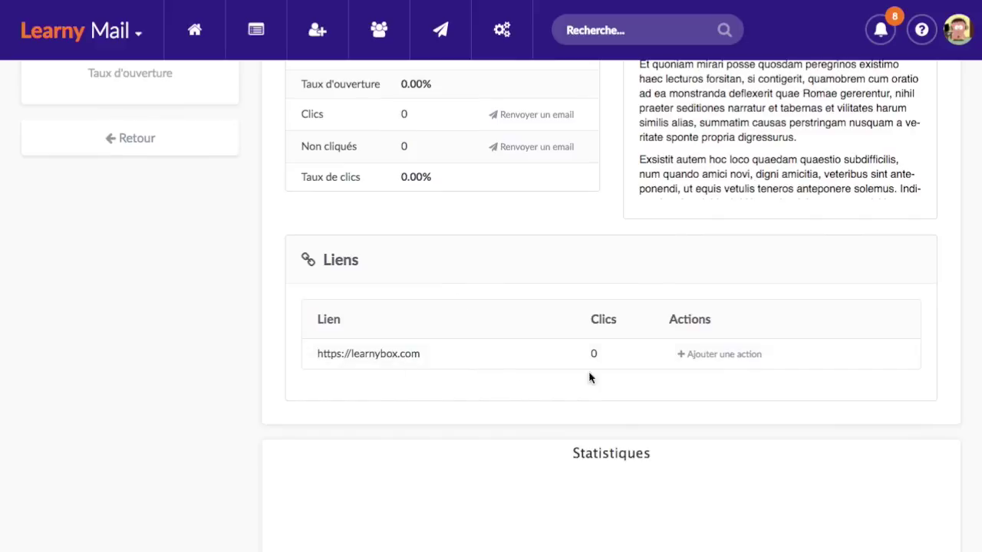
pyautogui.scroll(3, 804, 385)
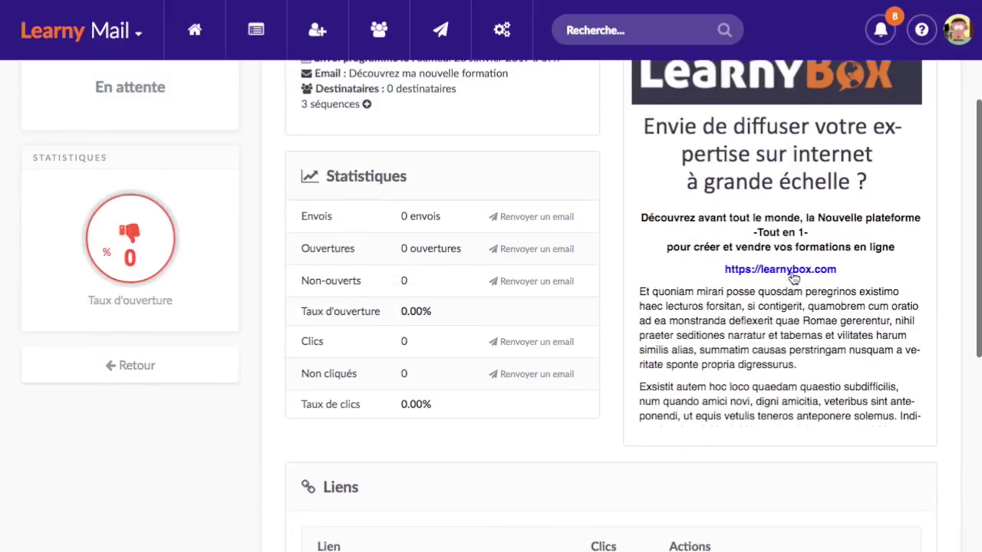
pyautogui.scroll(-5, 793, 279)
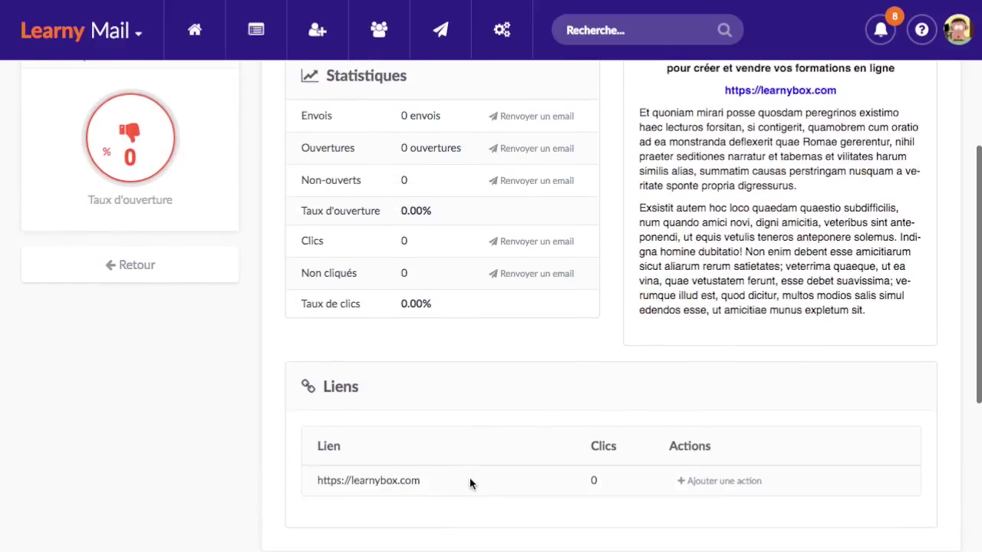
pyautogui.scroll(1, 770, 254)
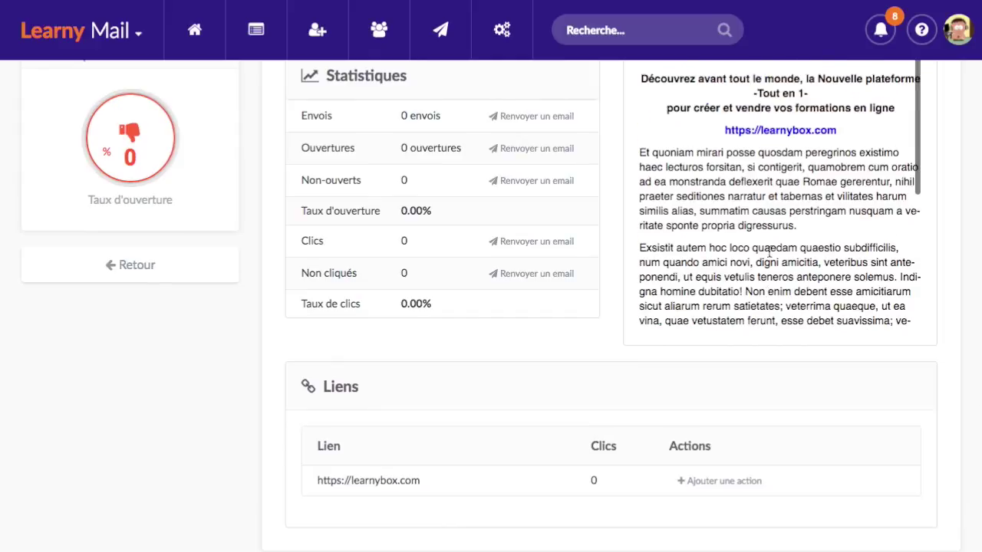
pyautogui.scroll(-3, 787, 235)
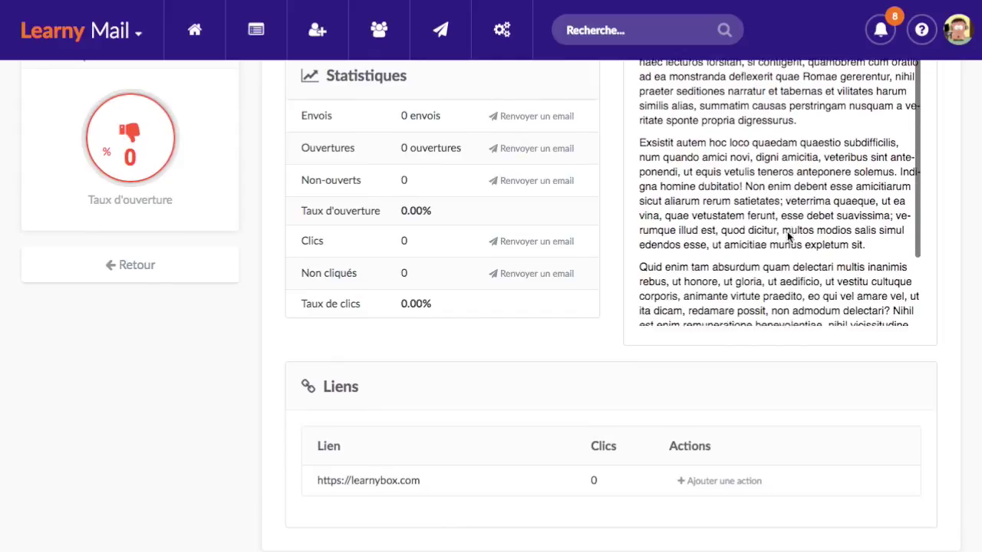
pyautogui.scroll(-3, 787, 231)
pyautogui.scroll(-3, 432, 378)
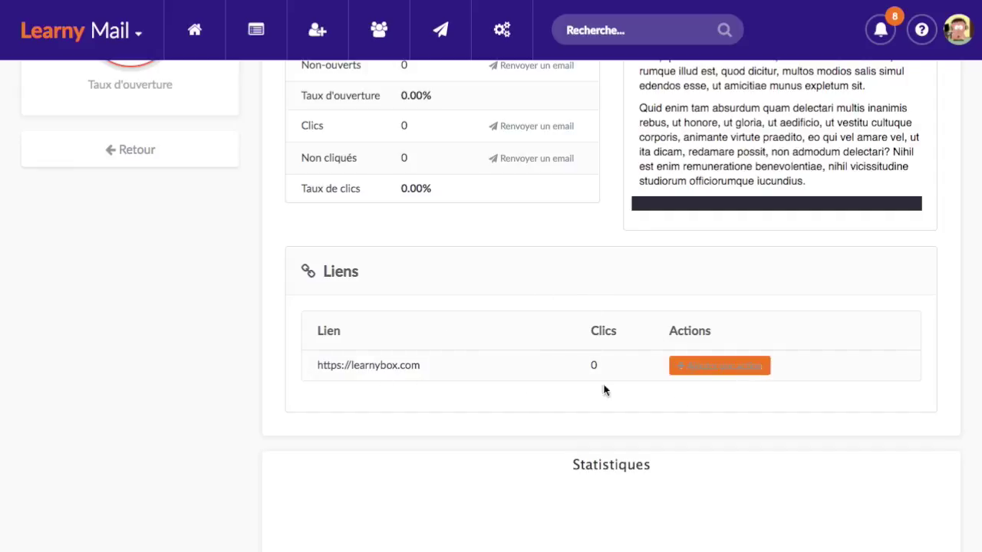
pyautogui.click(720, 366)
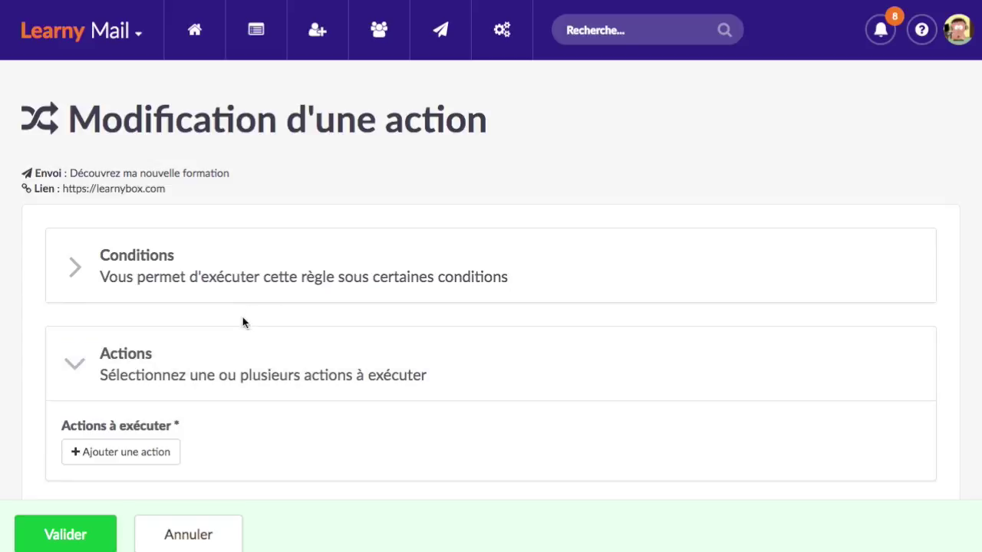
pyautogui.scroll(-1, 242, 323)
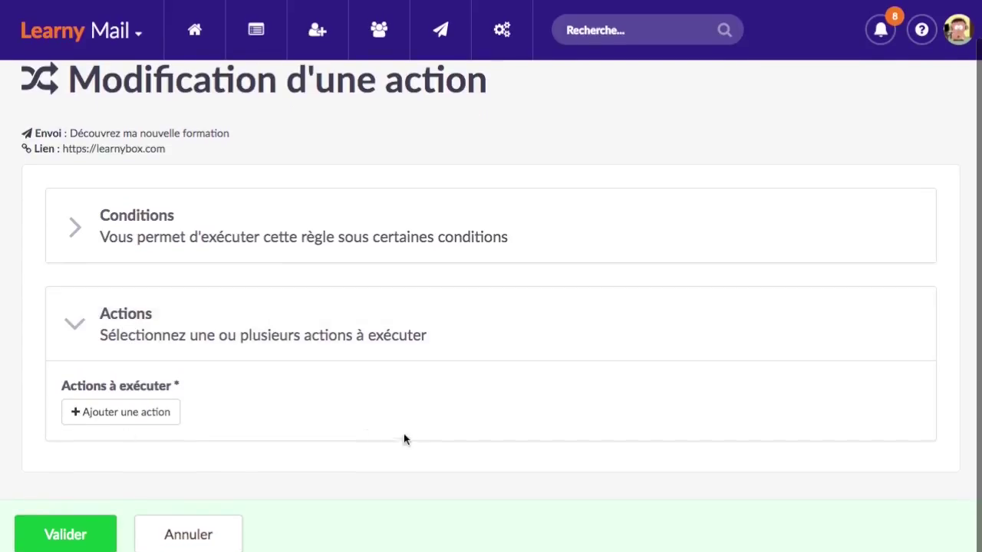
pyautogui.click(145, 412)
pyautogui.scroll(-1, 359, 412)
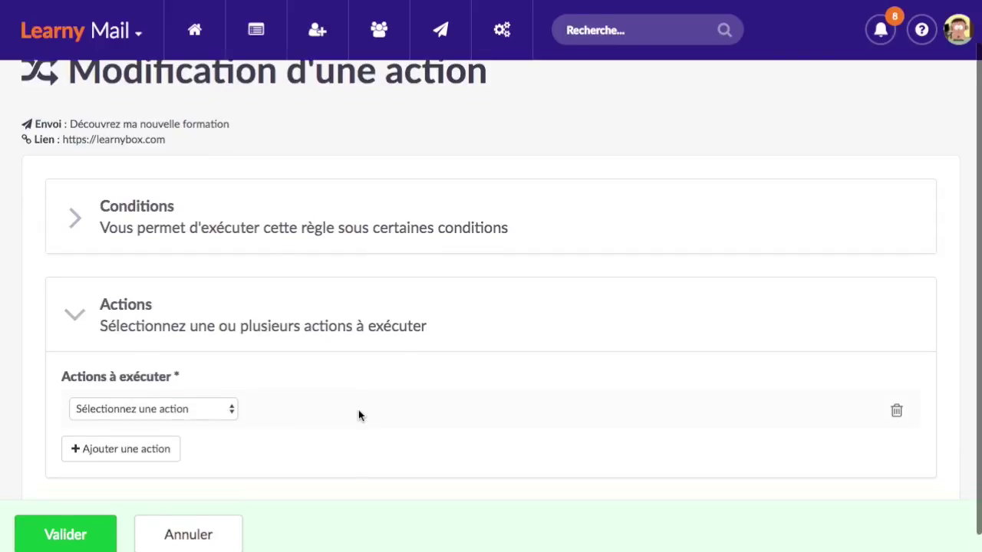
pyautogui.click(196, 373)
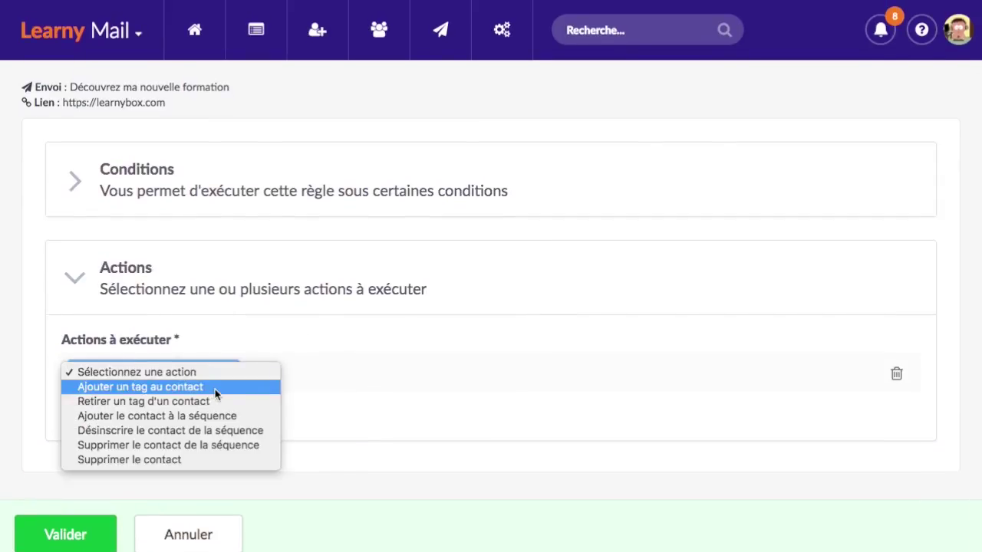
pyautogui.click(215, 386)
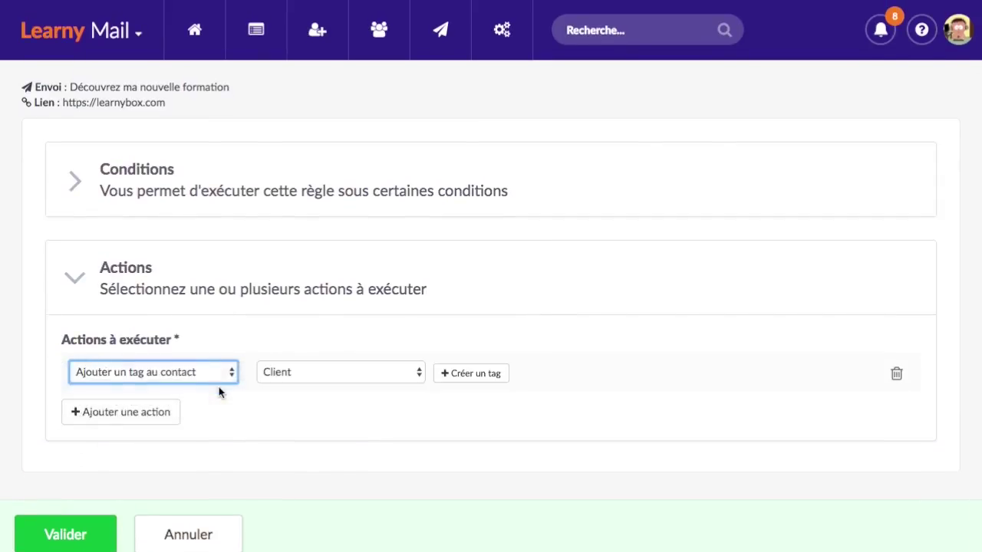
# Create the tag "Clic sur le lien vers learnybox" for the tag action after checking the existing tags.
pyautogui.click(370, 374)
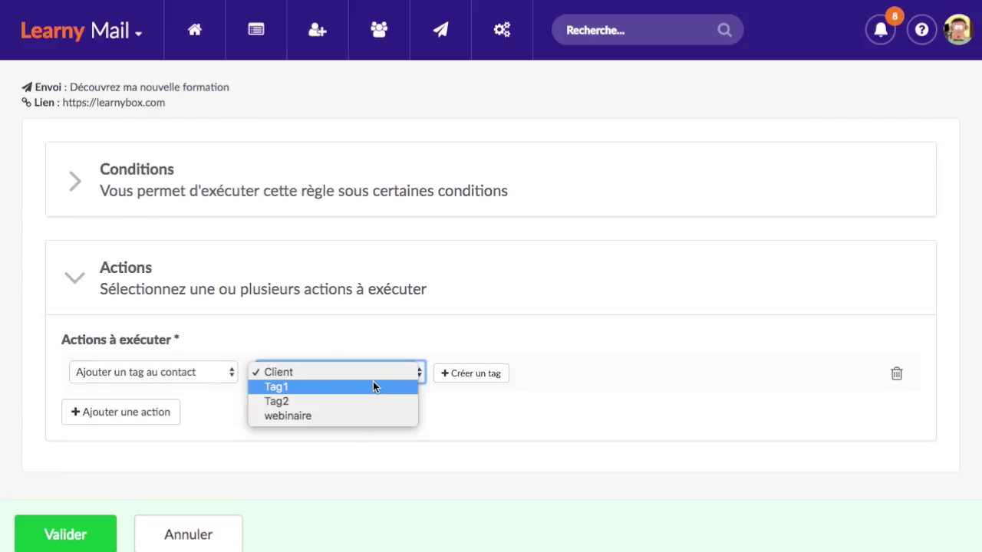
pyautogui.click(471, 374)
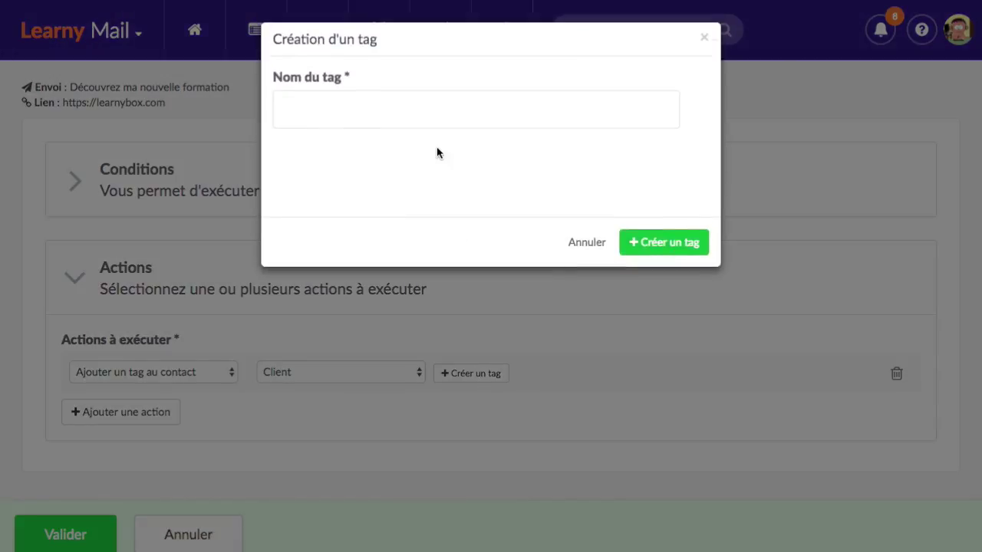
pyautogui.click(411, 102)
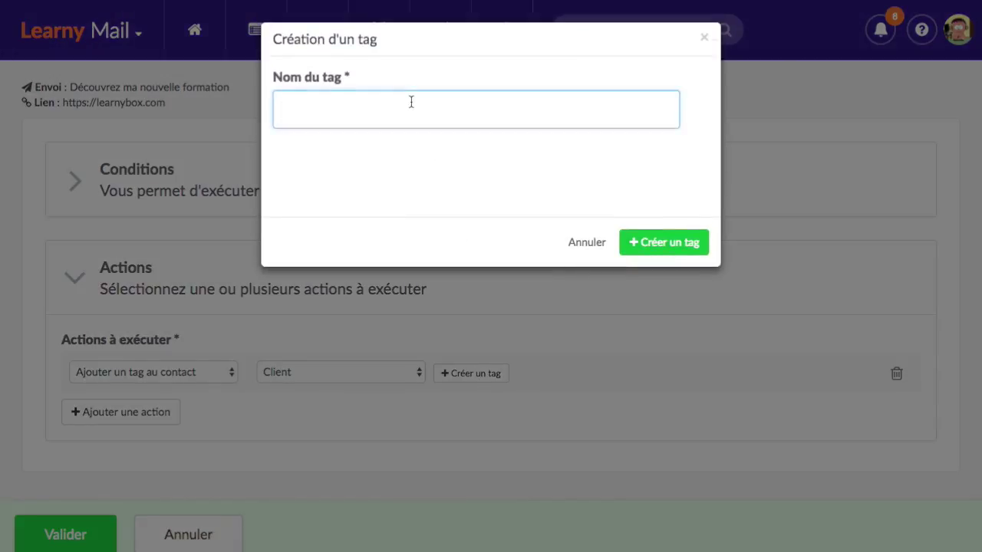
pyautogui.write('Clic sur le lien vers learnybo')
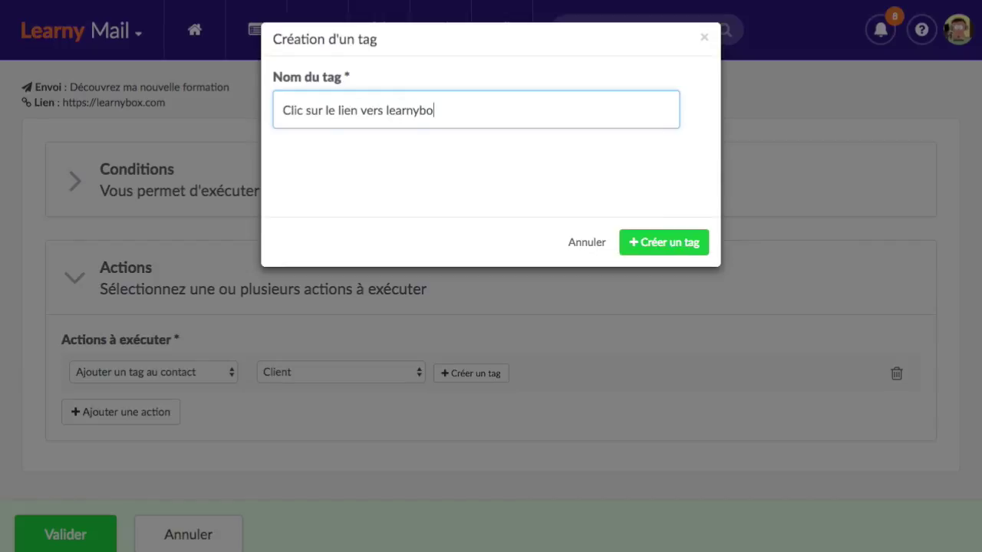
pyautogui.write('x.')
pyautogui.press('BackSpace')
pyautogui.click(661, 235)
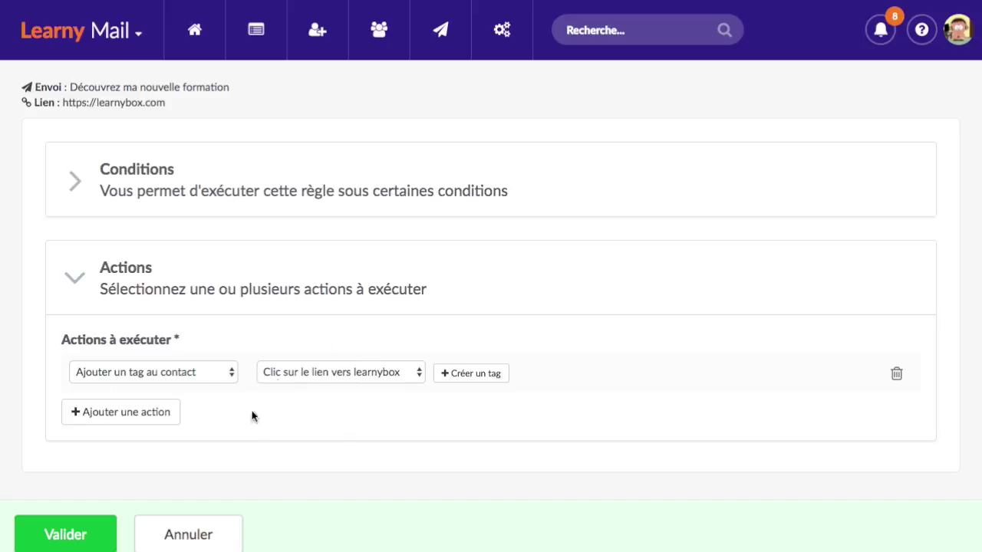
# Add a second action, "Ajouter le contact à la séquence", with the sequence "[Formation Learnybox] Prospects".
pyautogui.scroll(1, 156, 105)
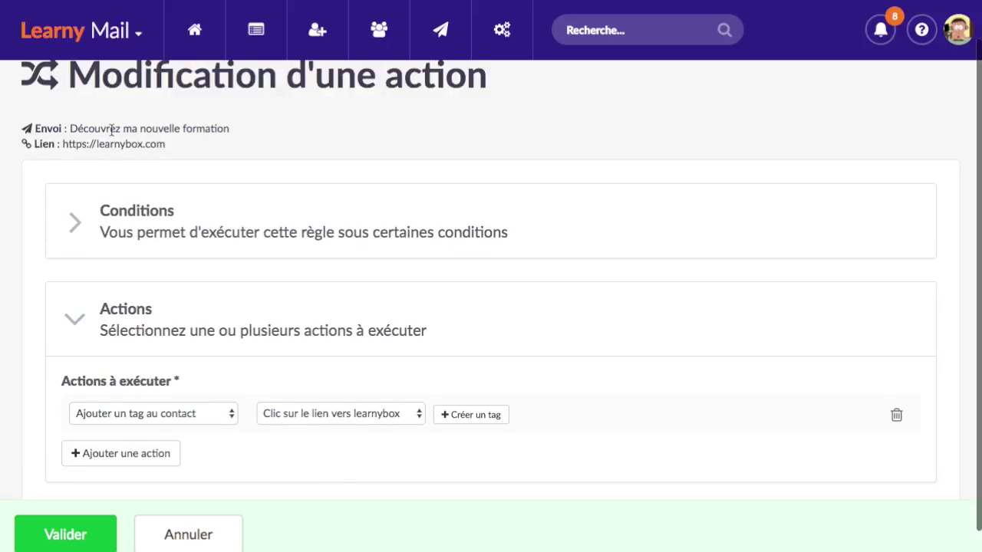
pyautogui.scroll(-1, 316, 440)
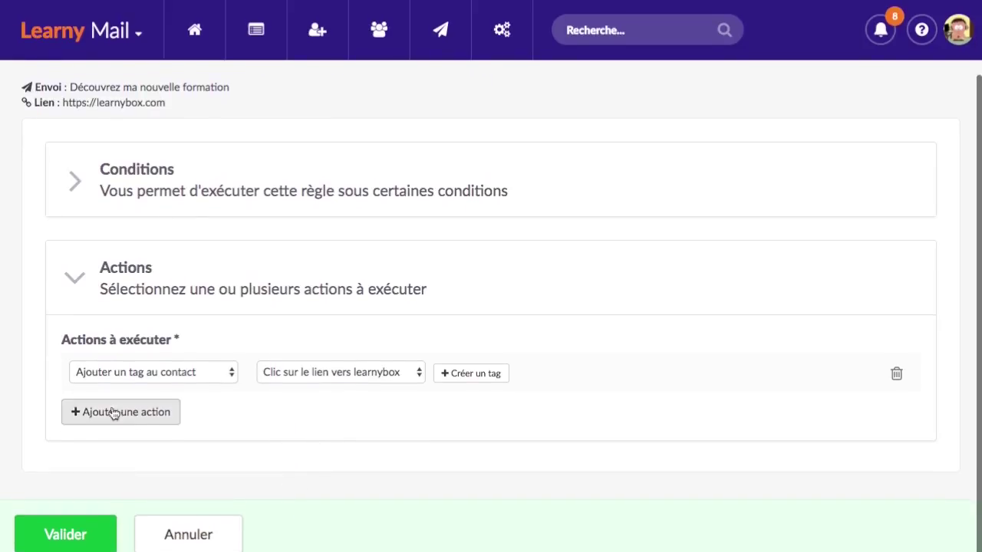
pyautogui.click(108, 415)
pyautogui.scroll(-1, 274, 426)
pyautogui.click(202, 370)
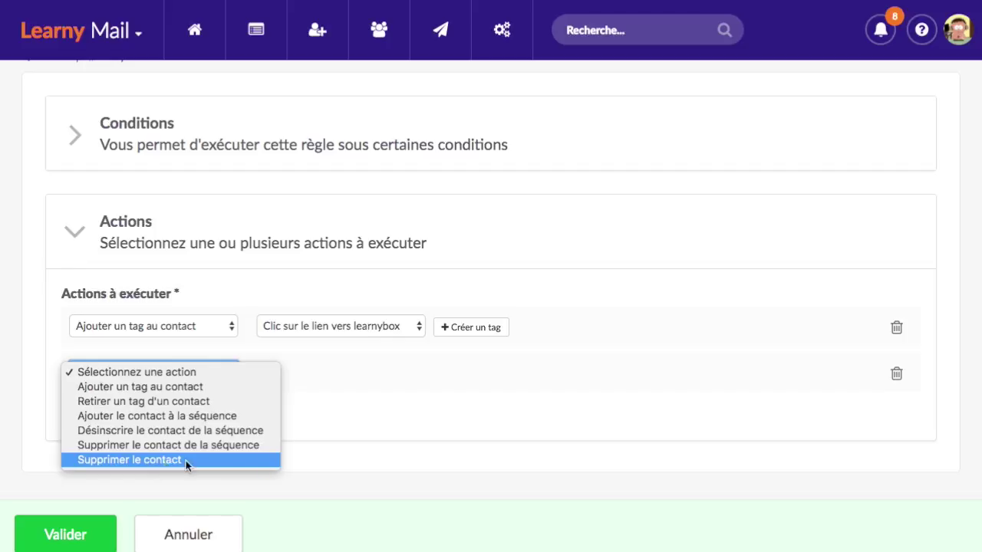
pyautogui.click(345, 405)
pyautogui.click(178, 375)
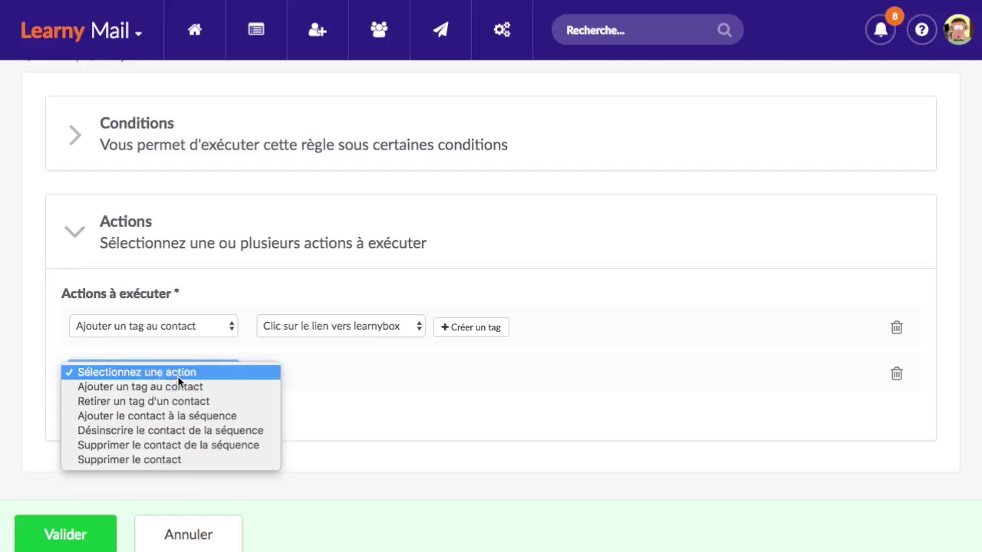
pyautogui.click(199, 417)
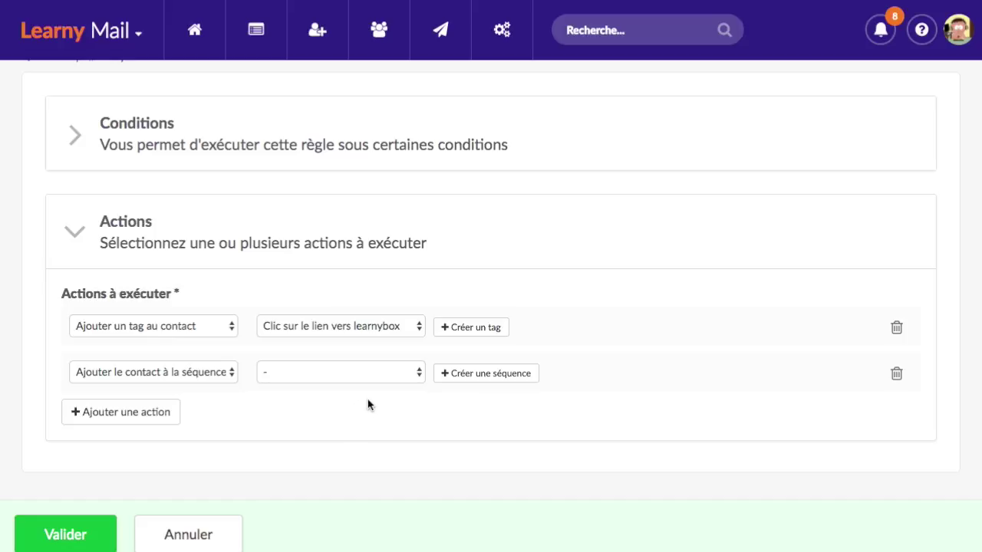
pyautogui.click(310, 375)
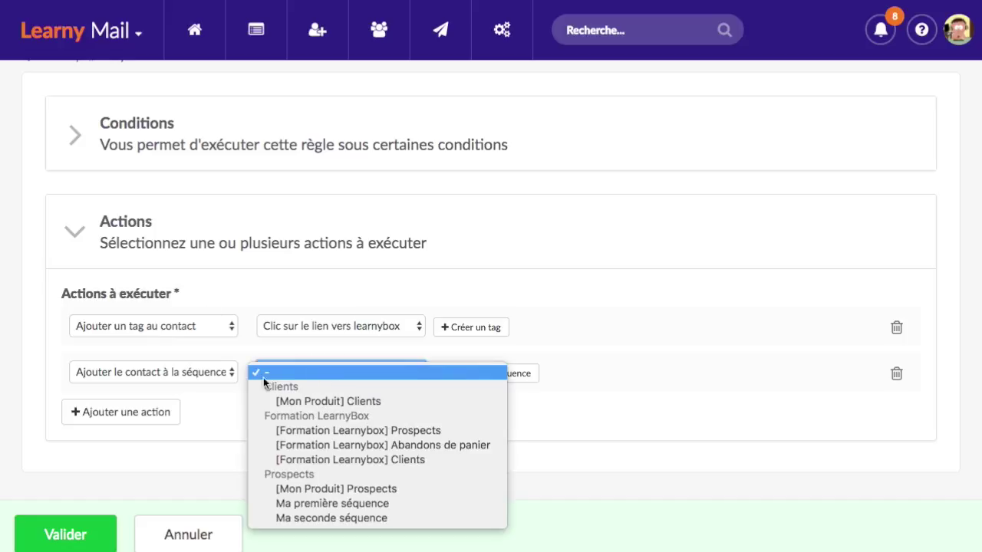
pyautogui.click(335, 431)
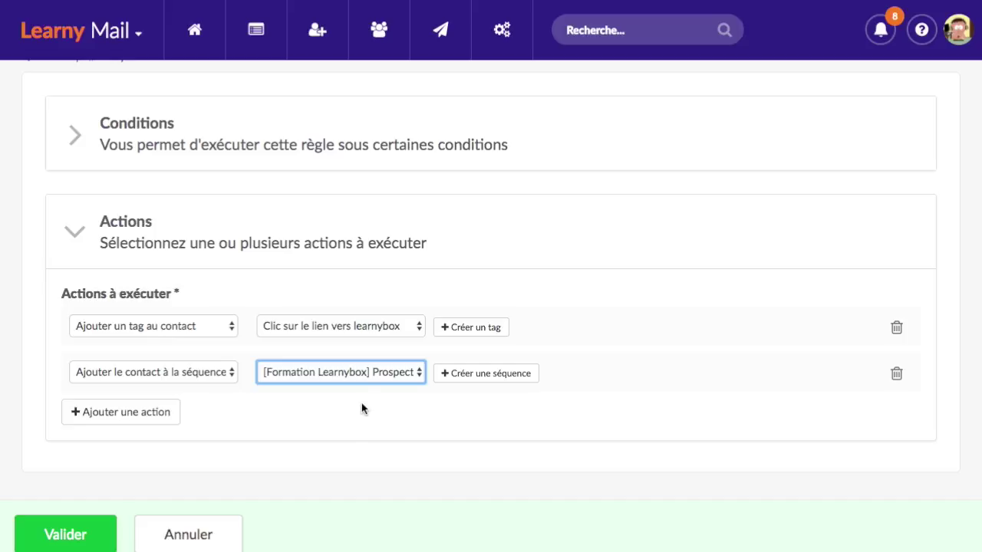
pyautogui.click(361, 404)
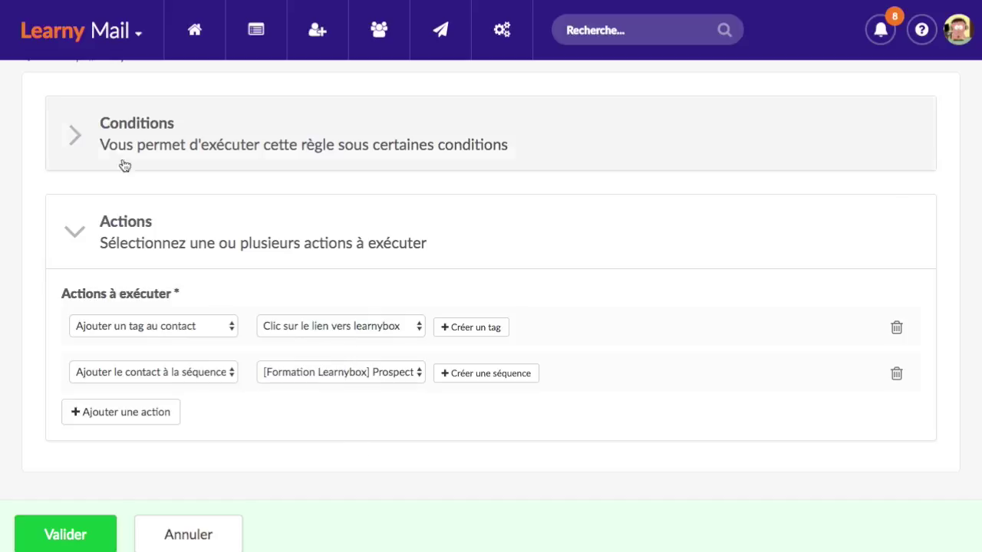
pyautogui.scroll(5, 169, 197)
pyautogui.scroll(-2, 174, 276)
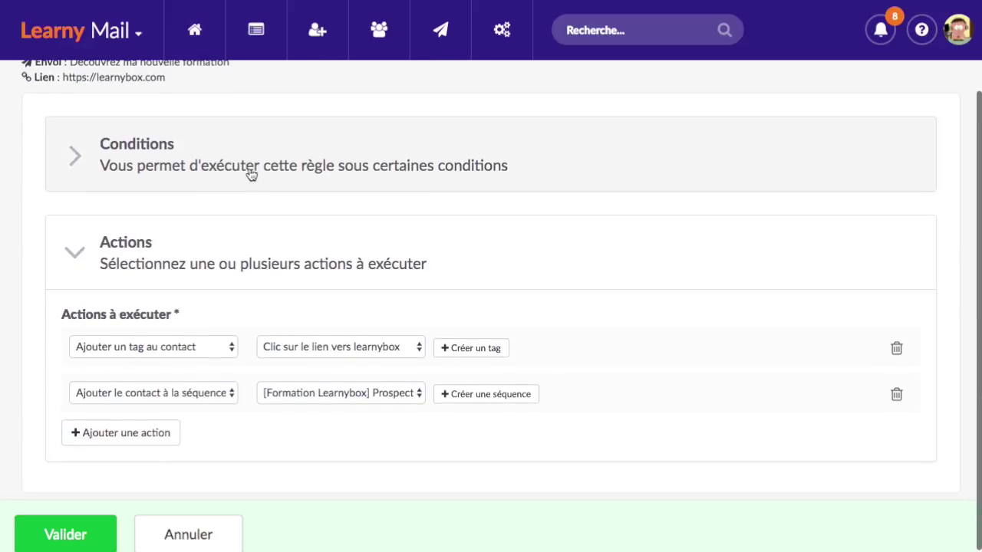
pyautogui.click(255, 162)
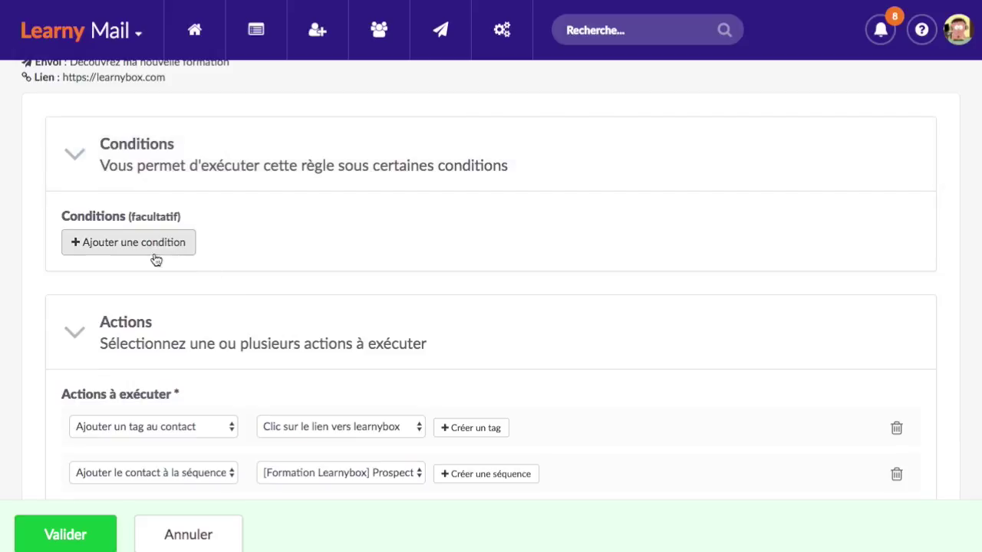
pyautogui.click(165, 249)
pyautogui.scroll(-1, 254, 267)
pyautogui.scroll(-1, 264, 268)
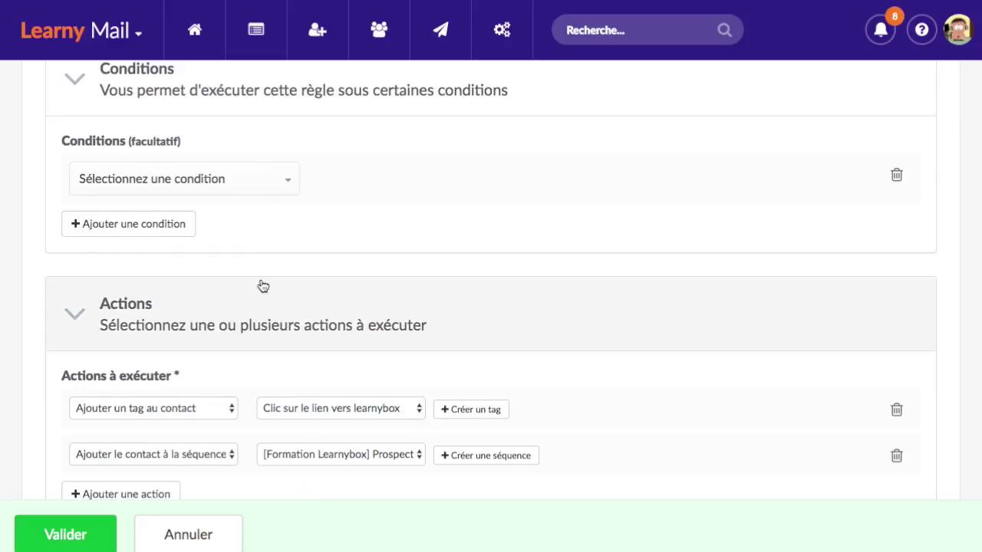
# Review the available condition types and choose "Adresse email" for the new condition.
pyautogui.click(266, 189)
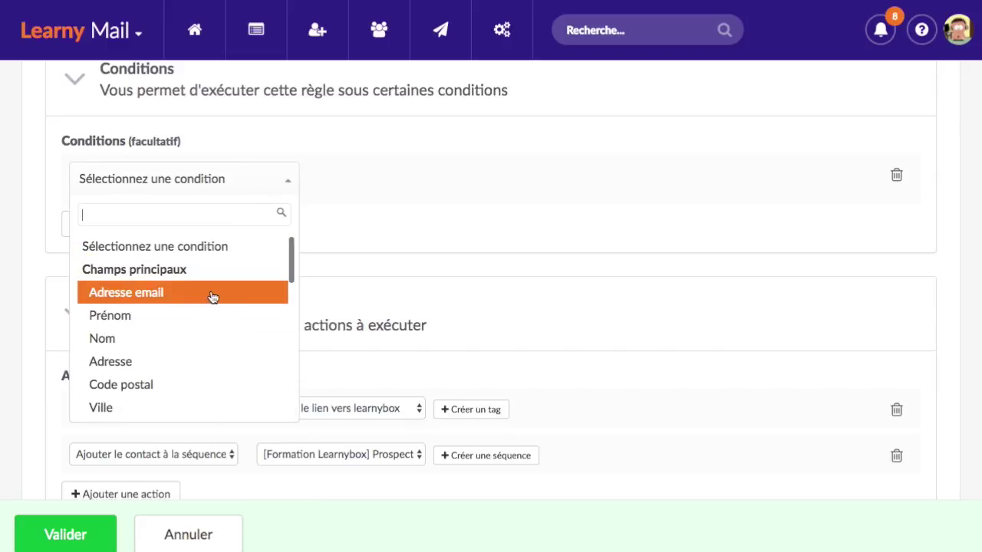
pyautogui.scroll(-1, 212, 298)
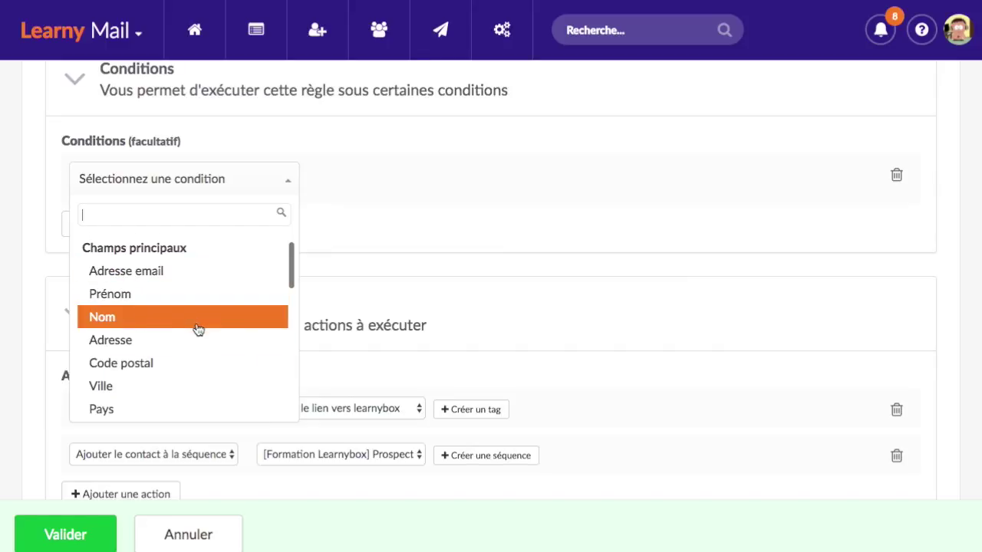
pyautogui.scroll(-1, 197, 329)
pyautogui.scroll(-5, 198, 330)
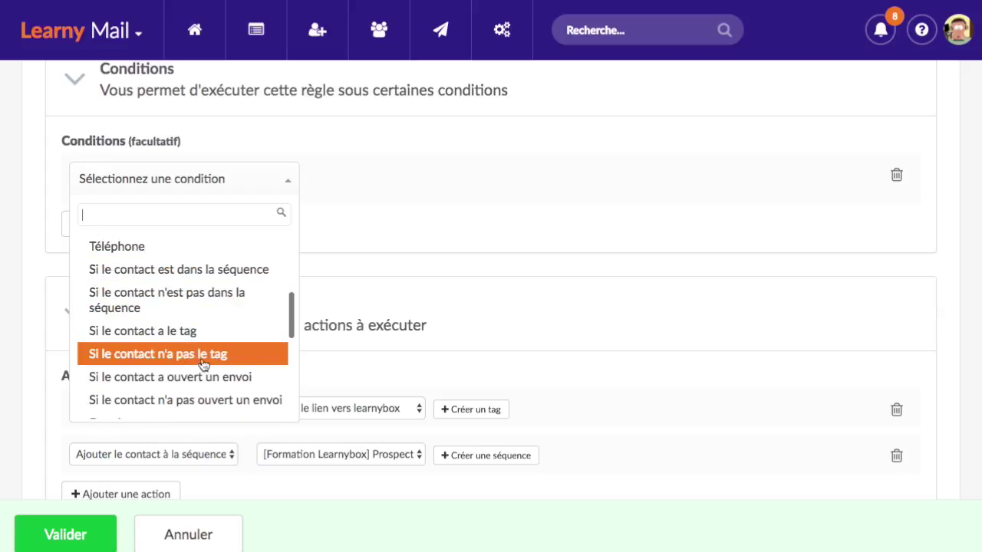
pyautogui.scroll(-2, 198, 301)
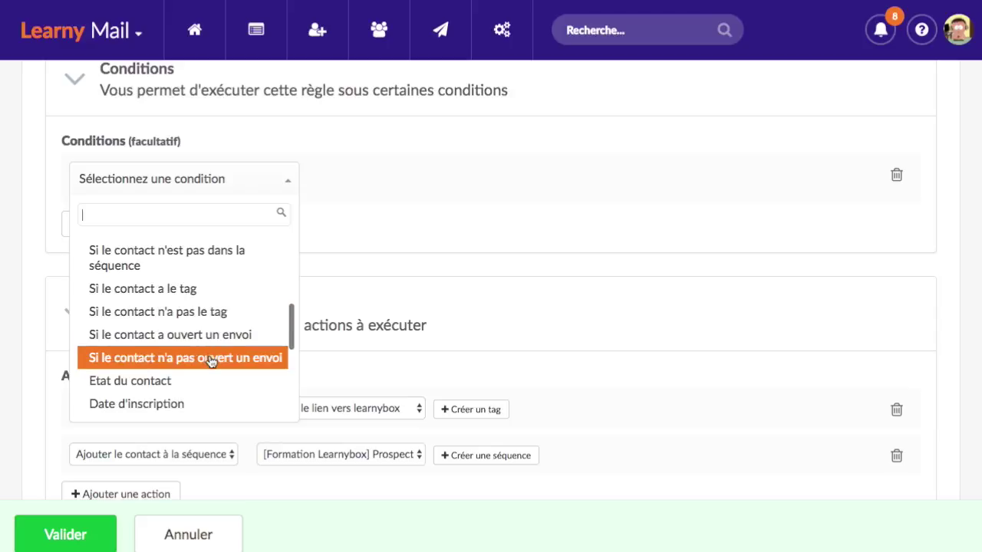
pyautogui.scroll(5, 215, 281)
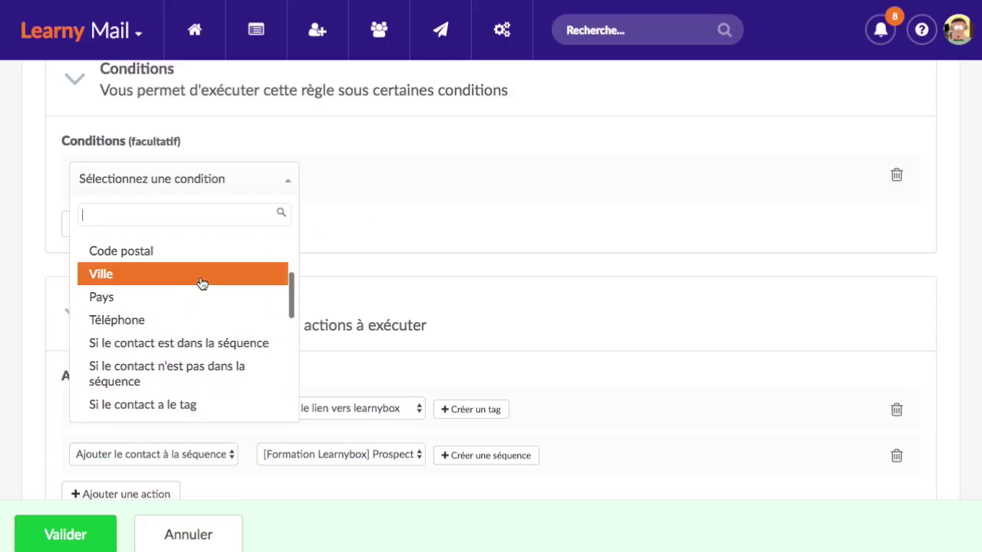
pyautogui.scroll(2, 191, 285)
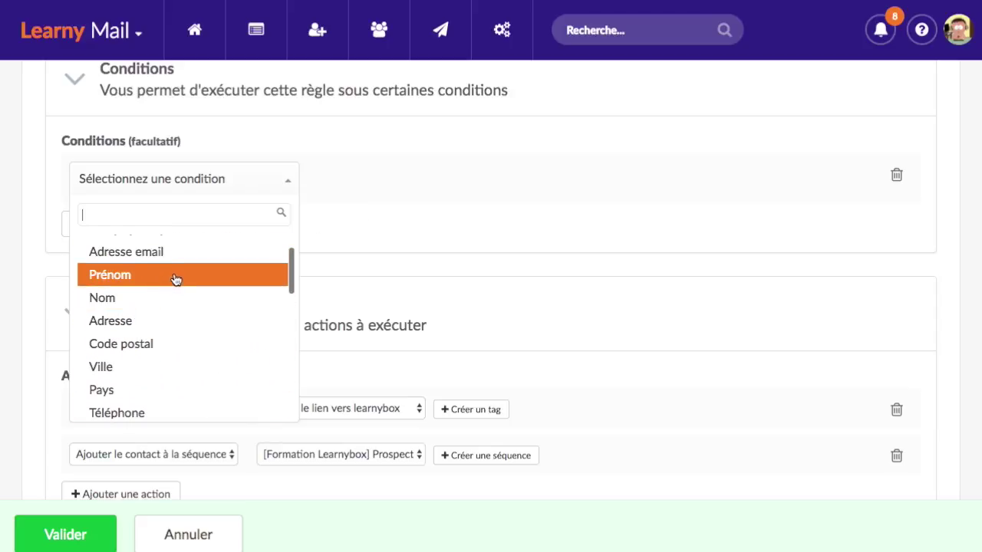
pyautogui.click(178, 258)
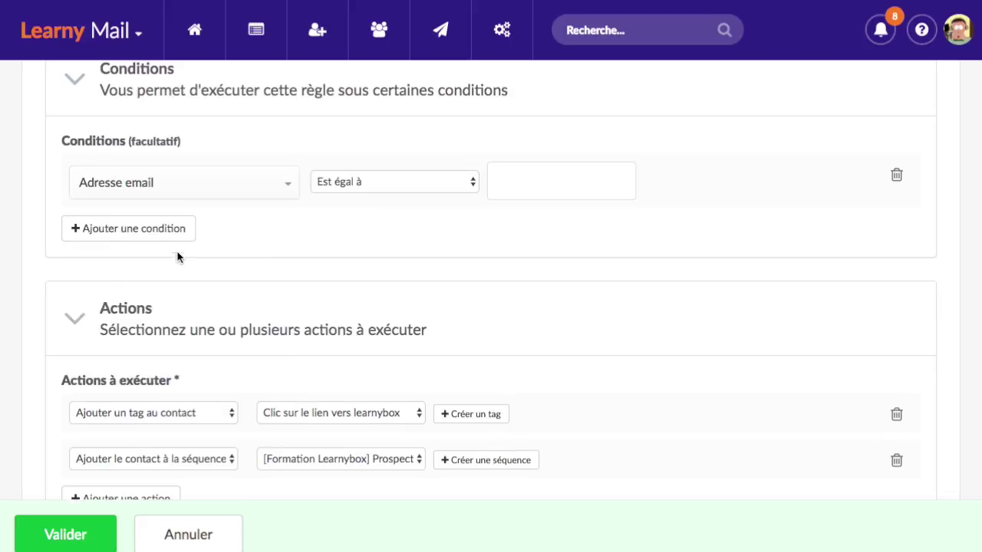
# Set the email address condition to "Contient" with the value gmail.com.
pyautogui.click(385, 190)
pyautogui.click(387, 212)
pyautogui.click(512, 186)
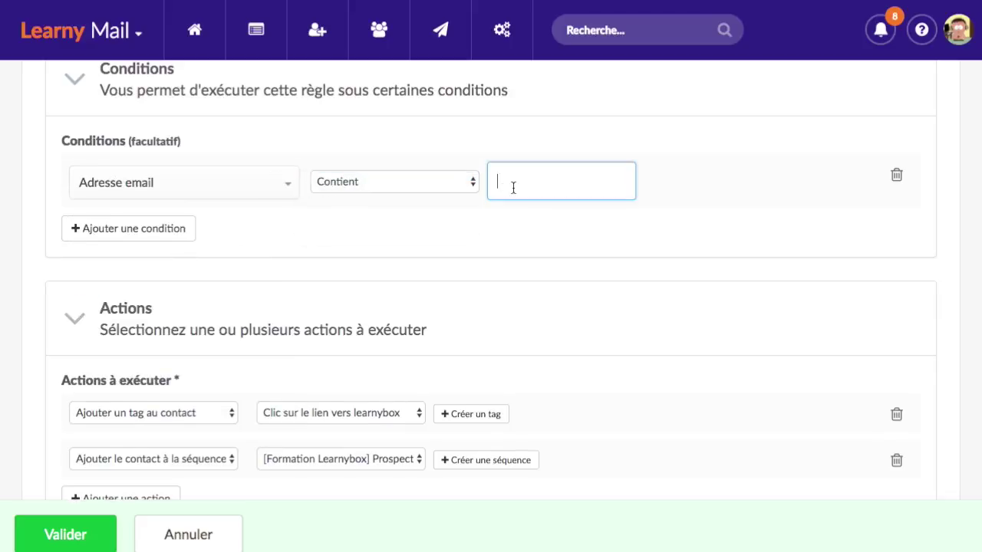
pyautogui.write('gmail.com')
pyautogui.click(406, 272)
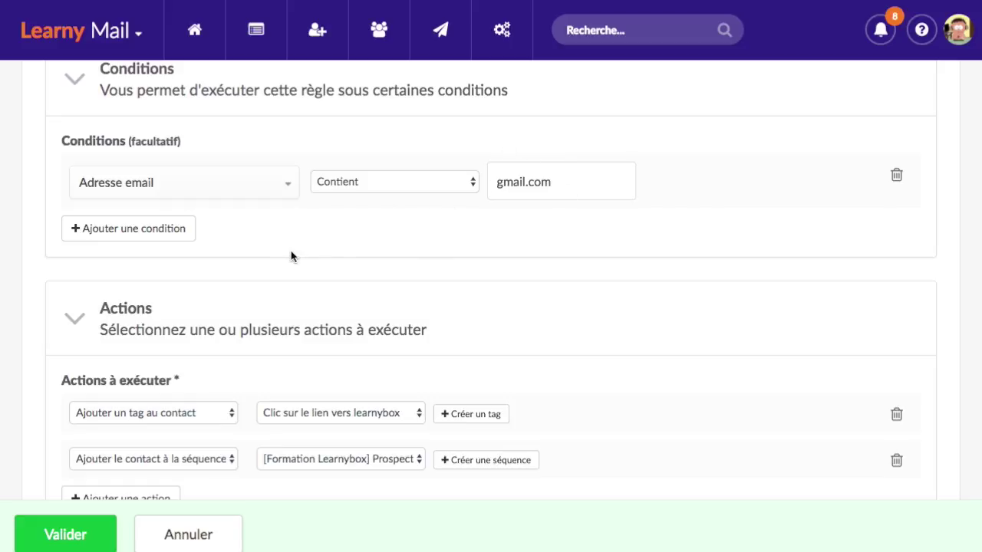
# Change the condition to "Si le contact n'est pas dans la séquence", one of these sequences, with "[Formation Learnybox] Prospects".
pyautogui.scroll(-2, 291, 251)
pyautogui.scroll(5, 404, 368)
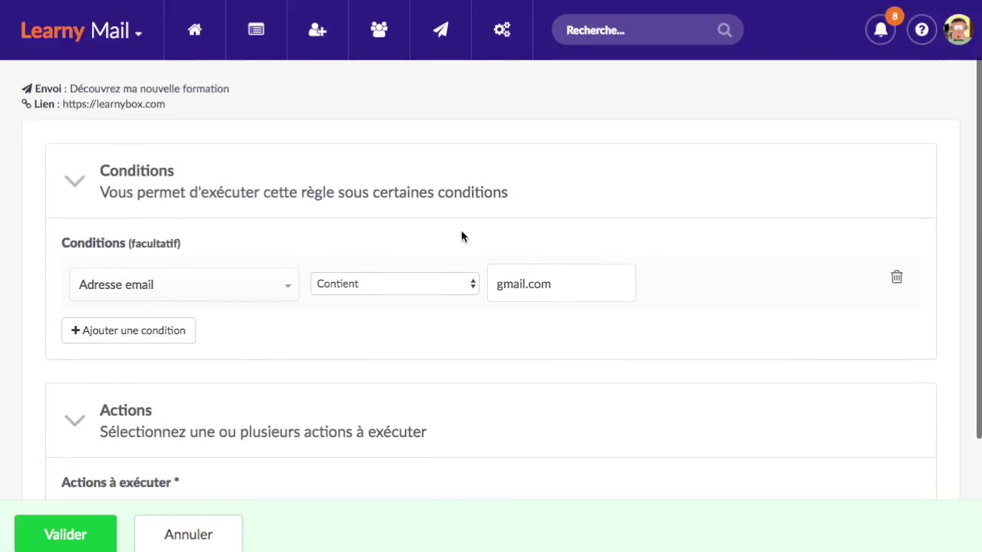
pyautogui.scroll(-3, 426, 341)
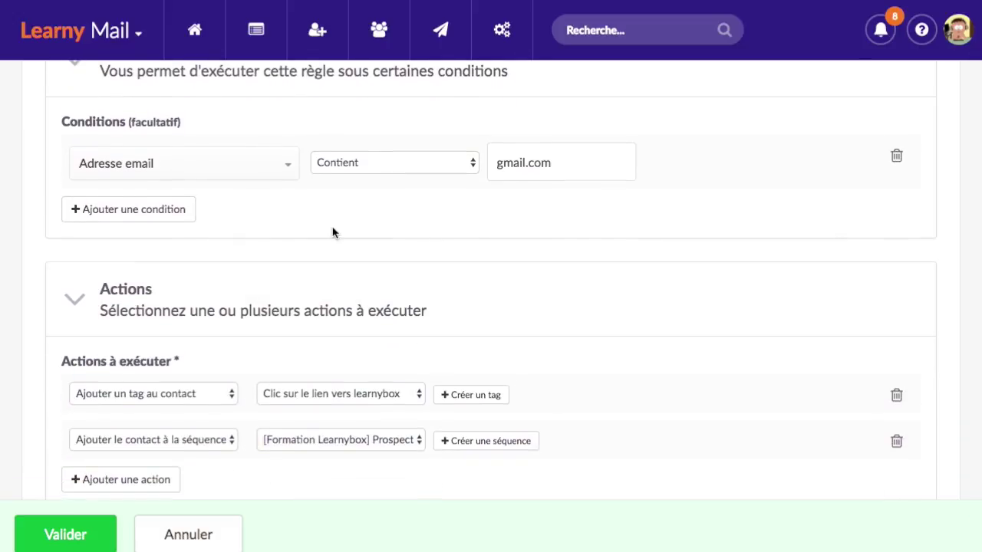
pyautogui.click(259, 165)
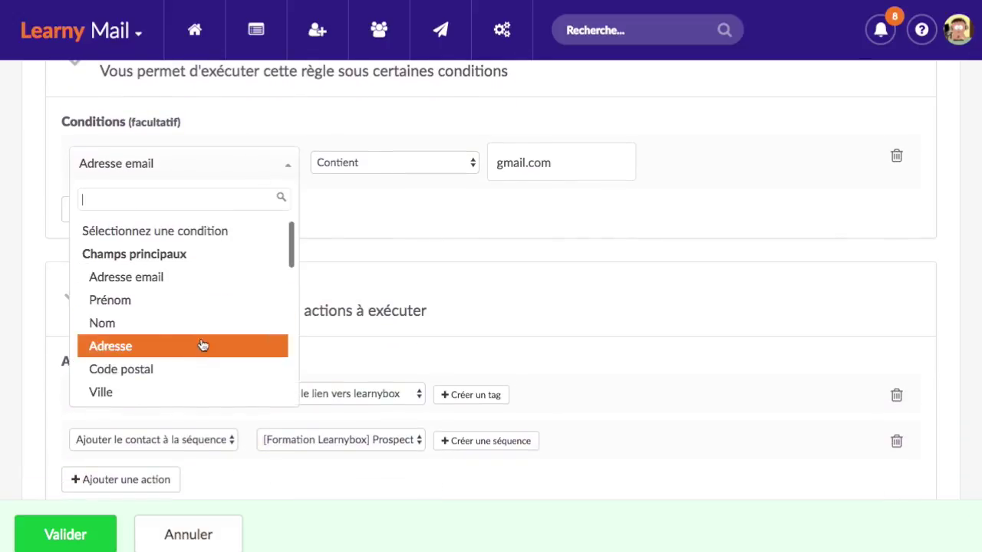
pyautogui.scroll(-5, 208, 340)
pyautogui.scroll(1, 204, 261)
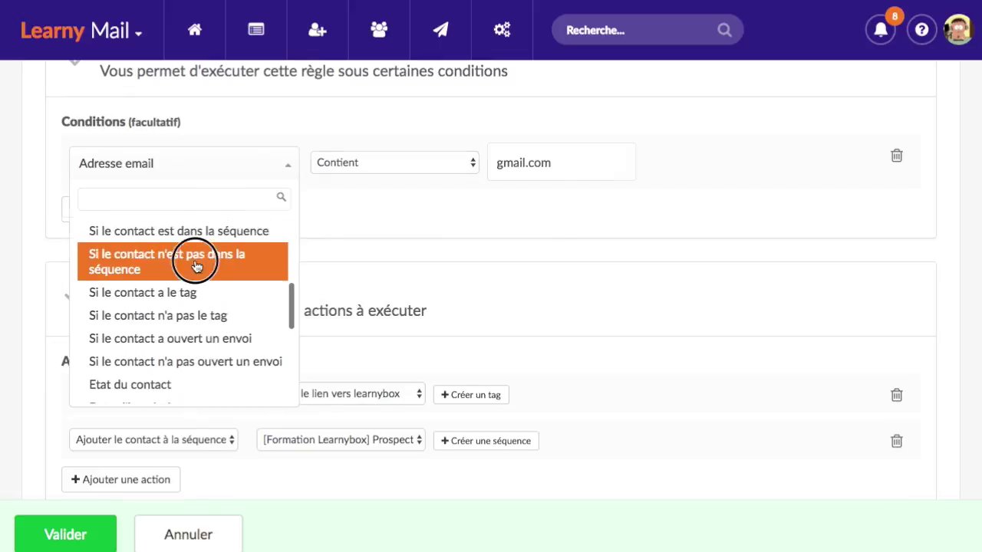
pyautogui.click(202, 261)
pyautogui.click(555, 163)
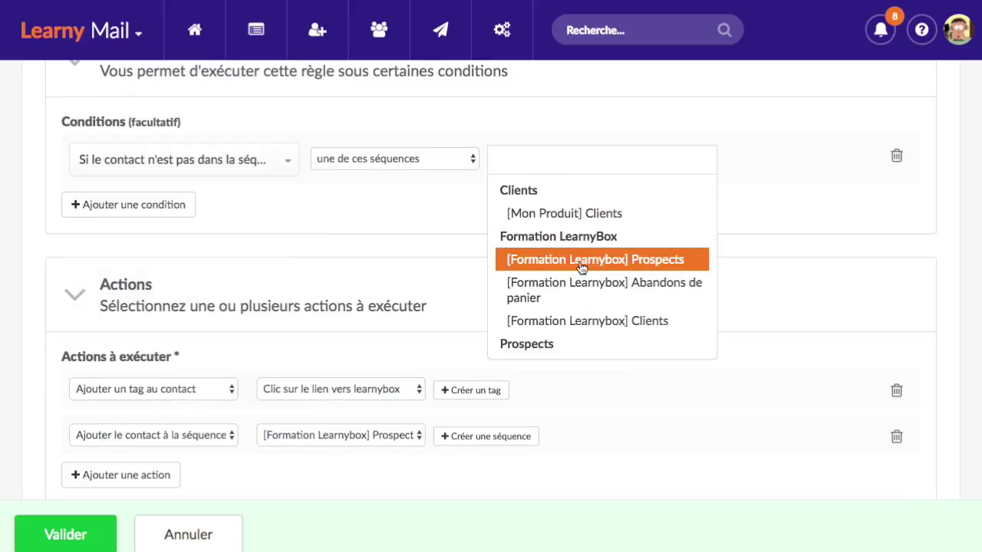
pyautogui.click(577, 260)
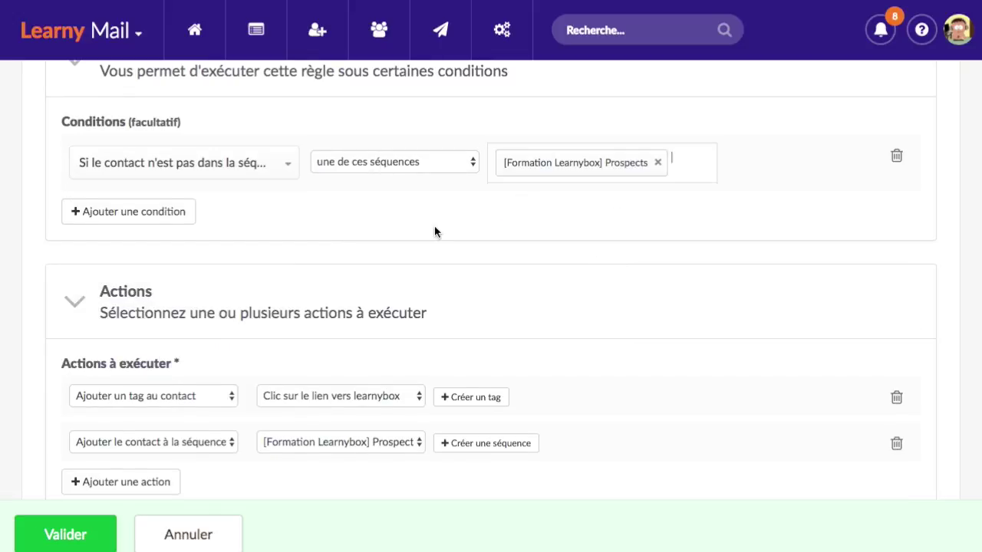
# Compare the condition with the rule's actions, delete the condition and collapse the Conditions section.
pyautogui.scroll(1, 434, 227)
pyautogui.scroll(1, 387, 270)
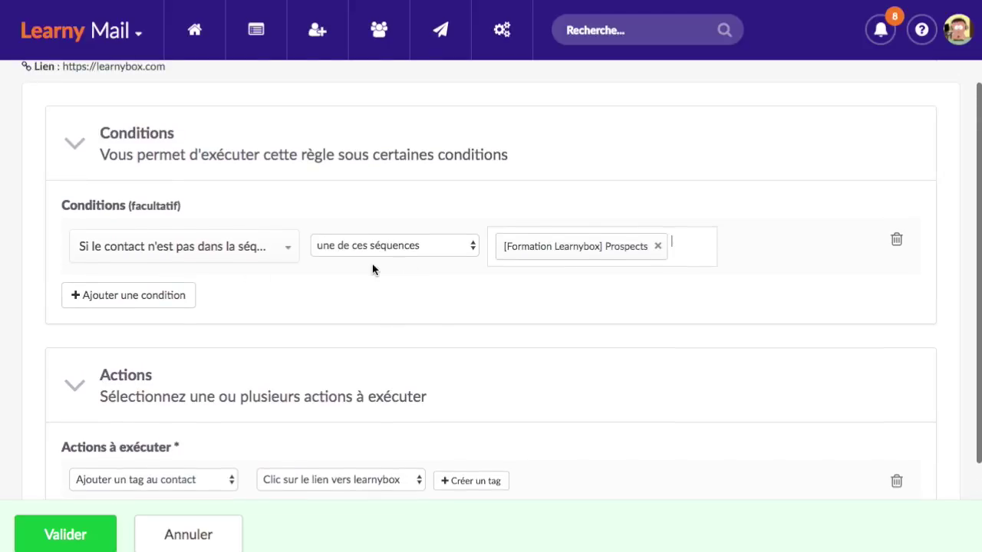
pyautogui.scroll(-4, 399, 302)
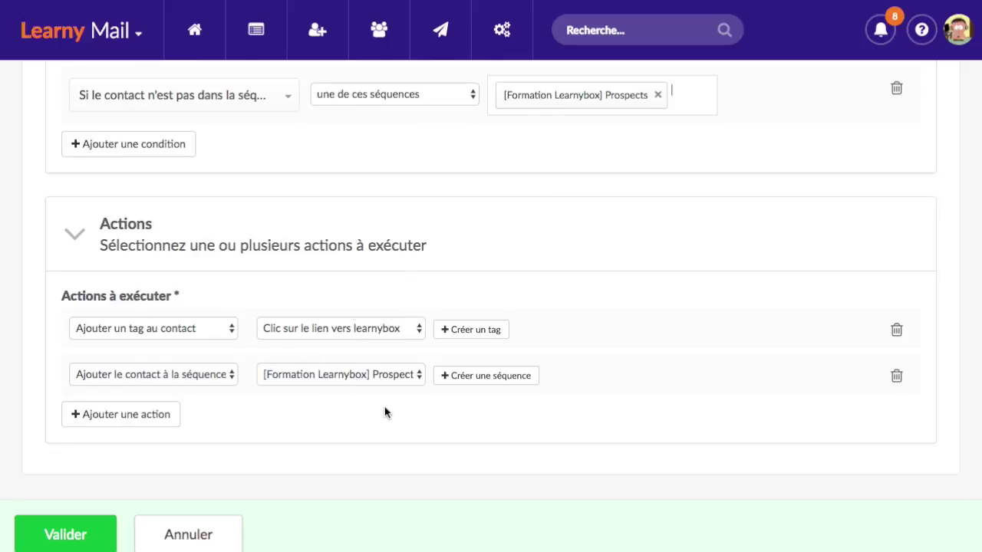
pyautogui.scroll(4, 384, 413)
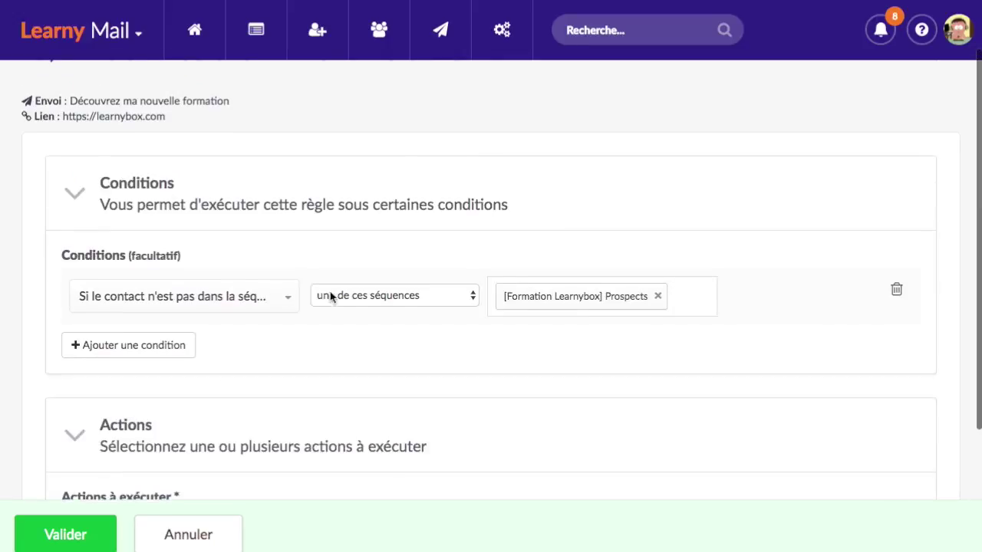
pyautogui.click(896, 290)
pyautogui.click(143, 207)
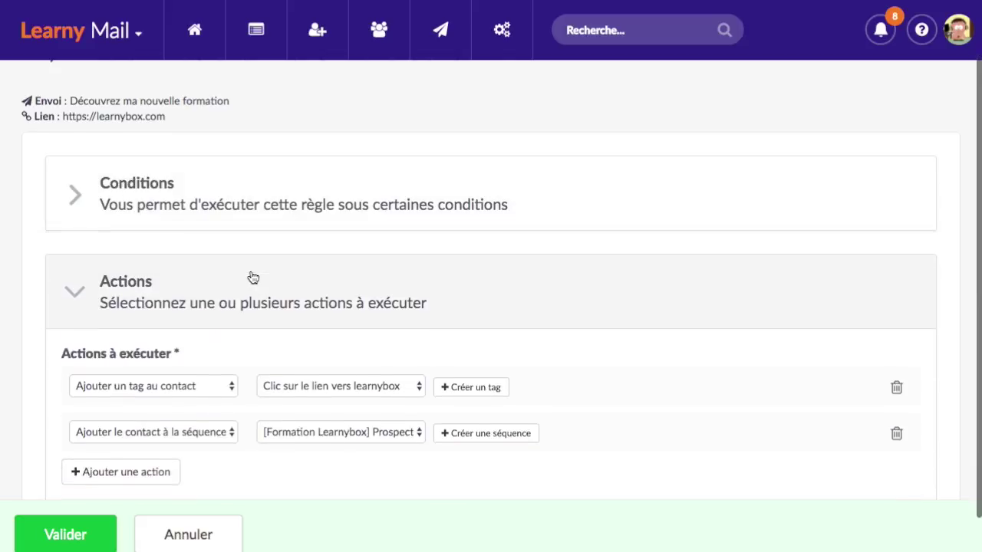
# Save the link's action rule with its tag and sequence actions, and check the send's Liens table.
pyautogui.scroll(-2, 215, 338)
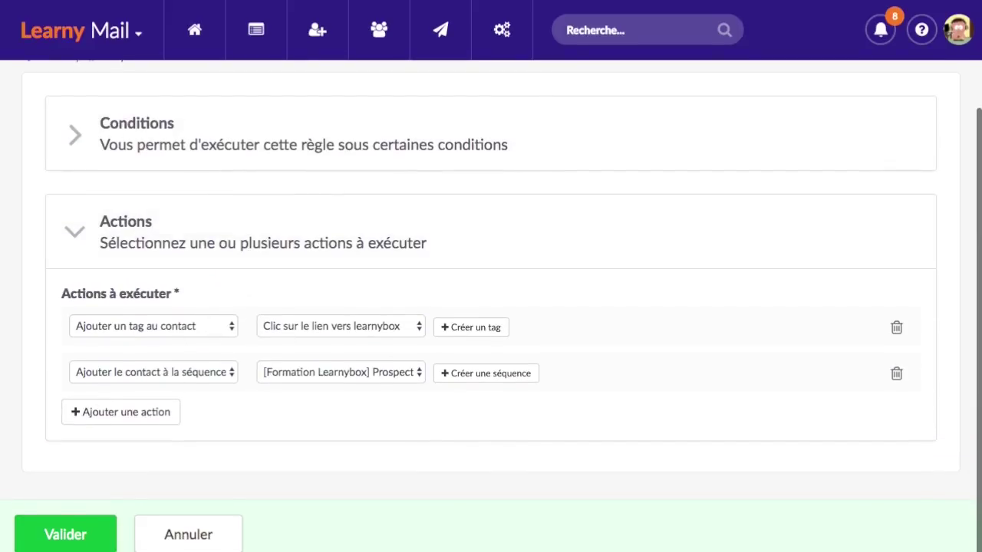
pyautogui.click(88, 534)
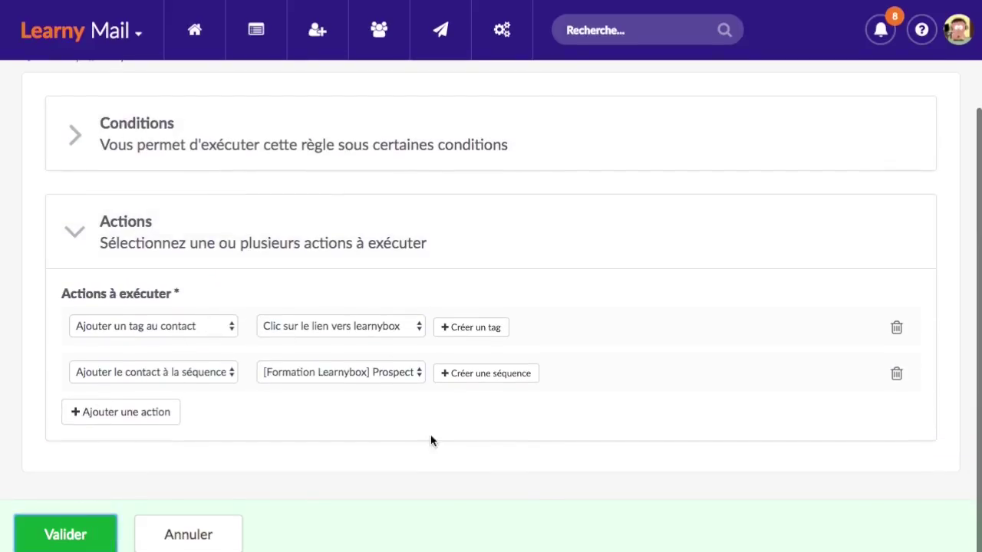
pyautogui.scroll(-7, 598, 326)
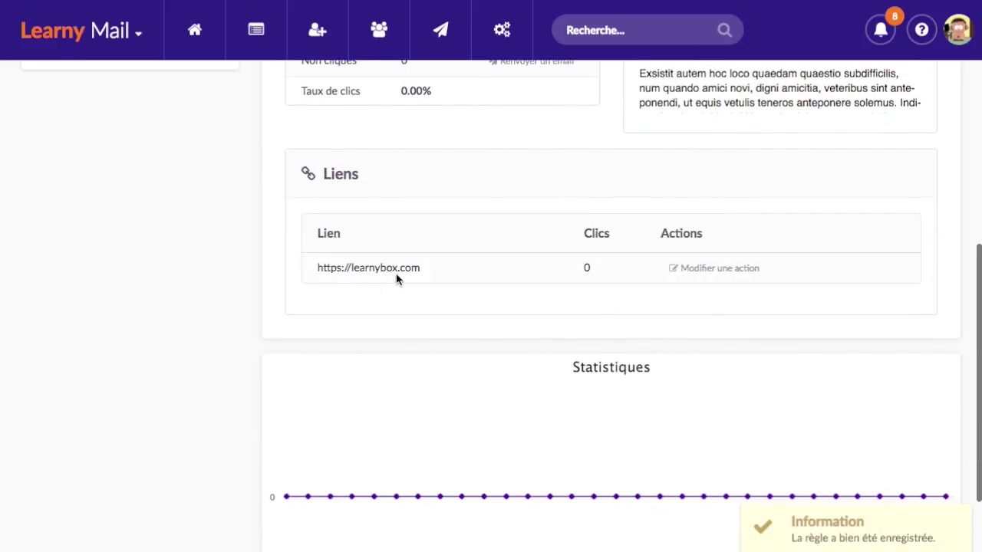
pyautogui.click(731, 275)
pyautogui.scroll(-3, 296, 398)
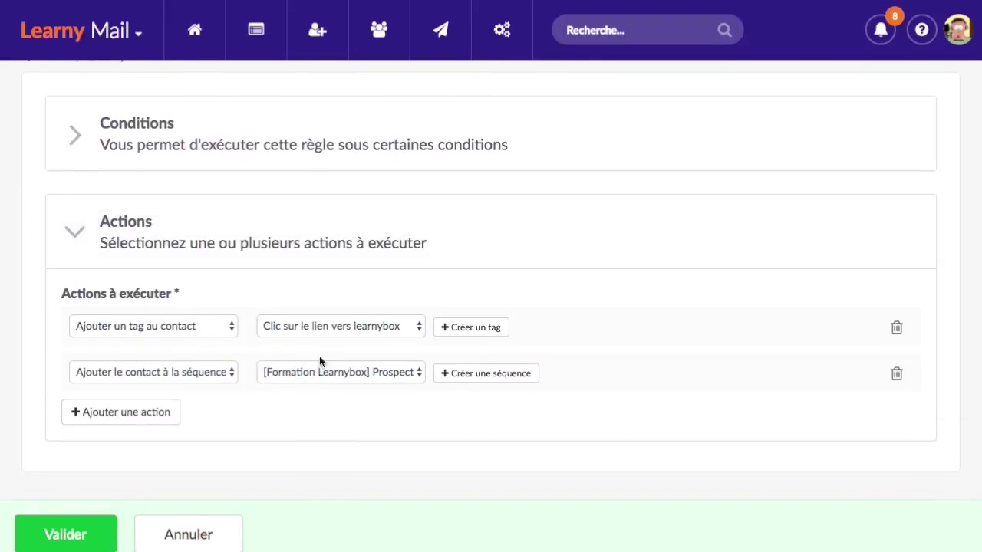
pyautogui.scroll(3, 305, 351)
pyautogui.scroll(-3, 238, 350)
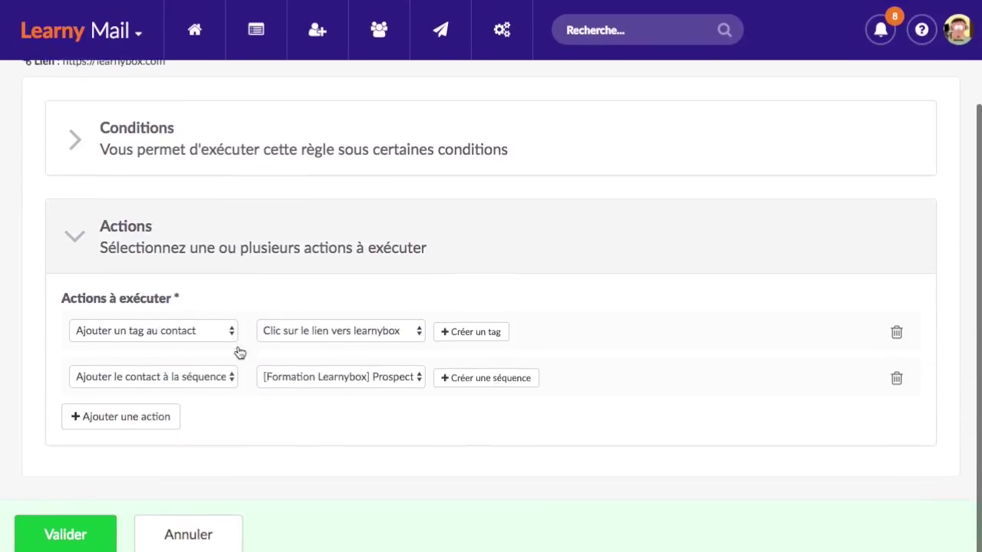
pyautogui.click(195, 534)
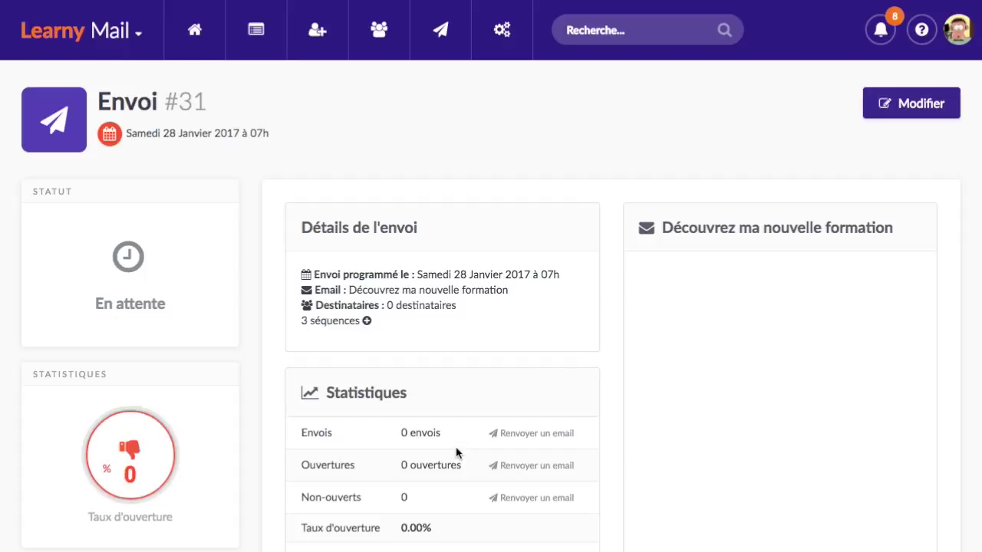
# Review the send's Liens table, its opening and click statistics, and its scheduling details.
pyautogui.scroll(-5, 532, 430)
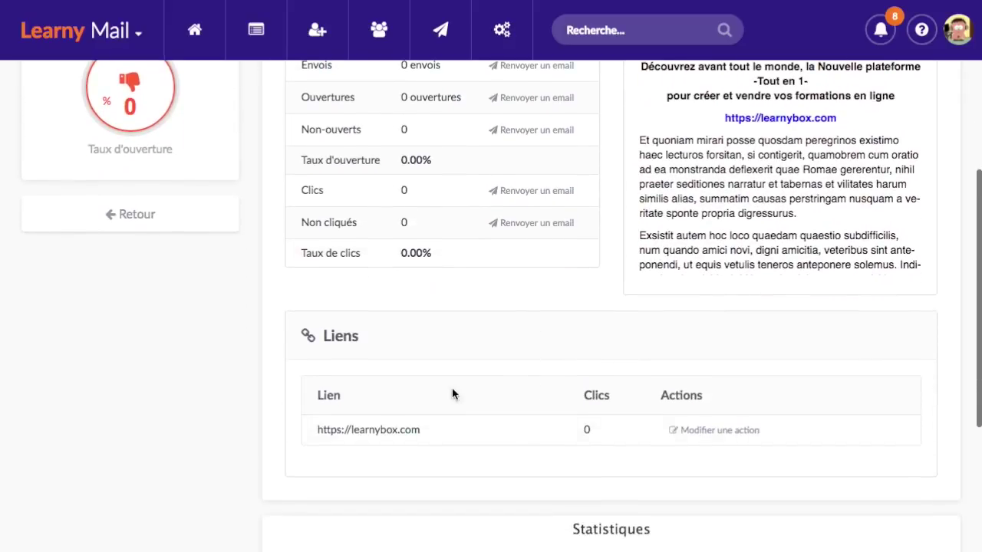
pyautogui.scroll(1, 455, 393)
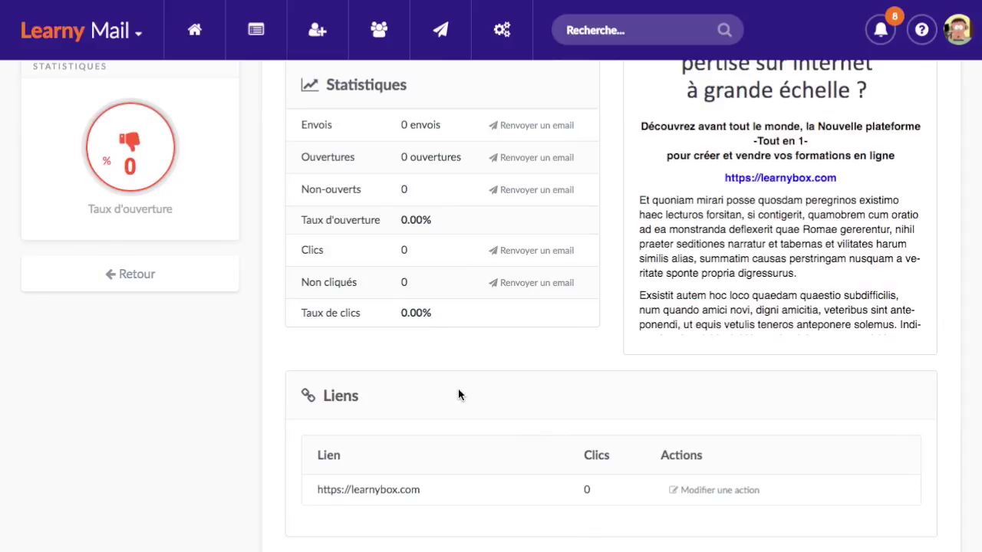
pyautogui.scroll(1, 484, 353)
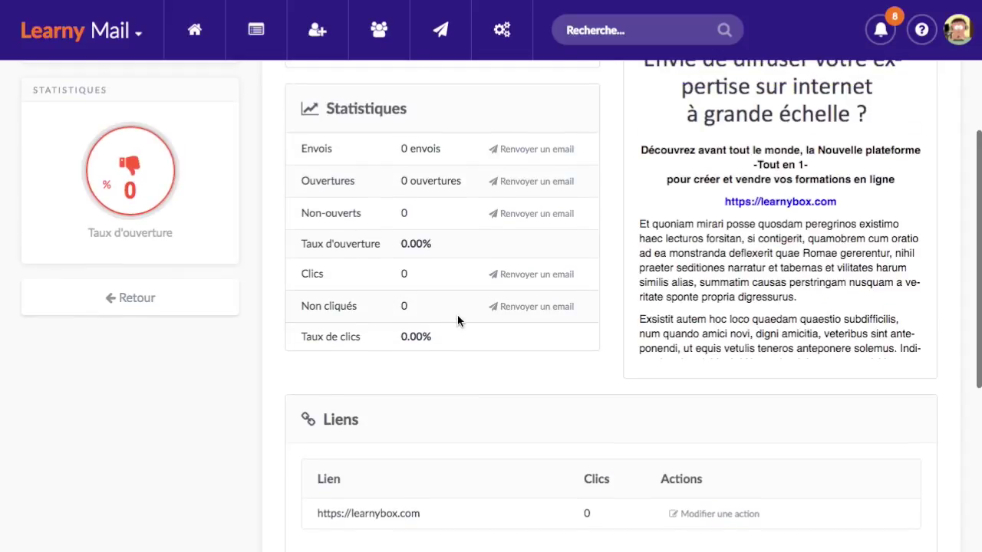
pyautogui.scroll(-1, 457, 314)
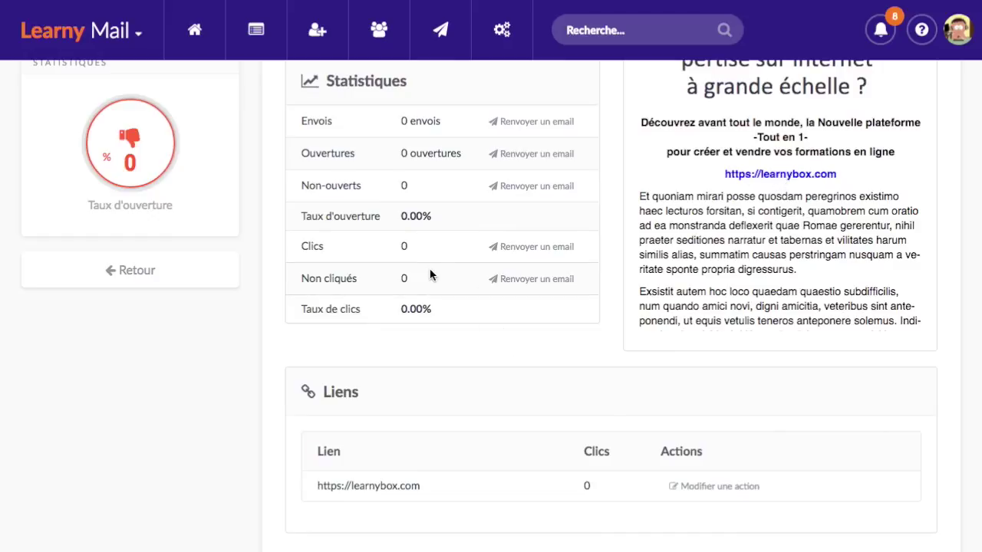
pyautogui.scroll(1, 429, 274)
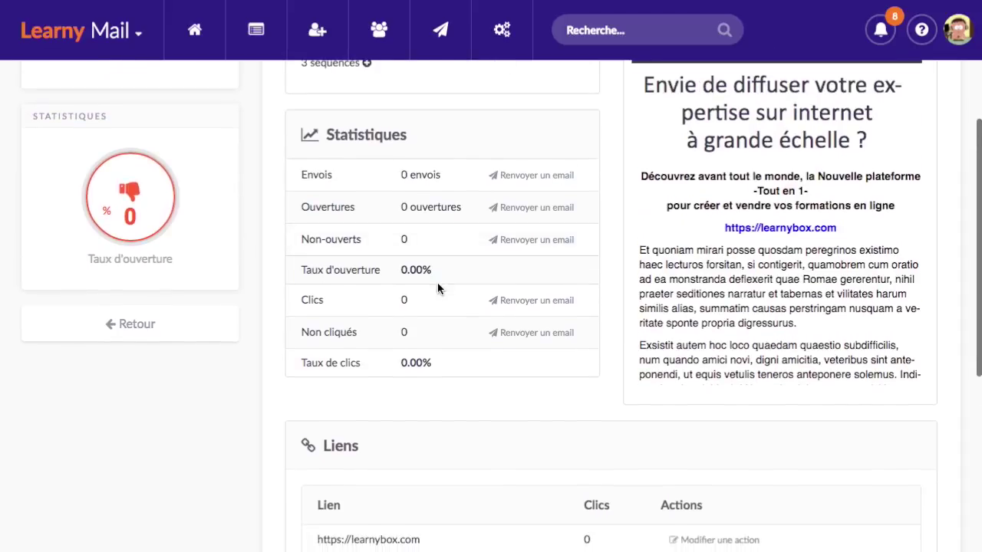
pyautogui.scroll(5, 437, 284)
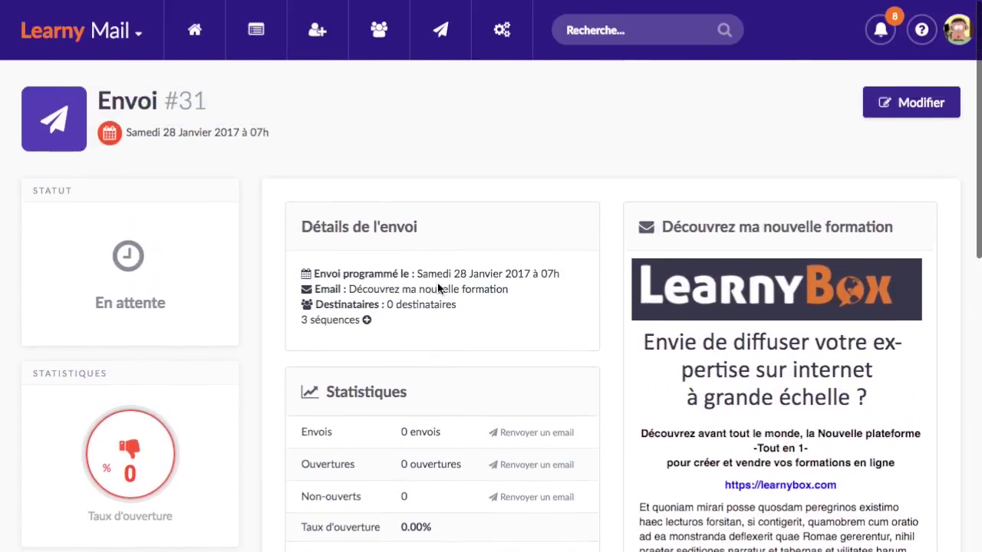
pyautogui.scroll(-1, 439, 288)
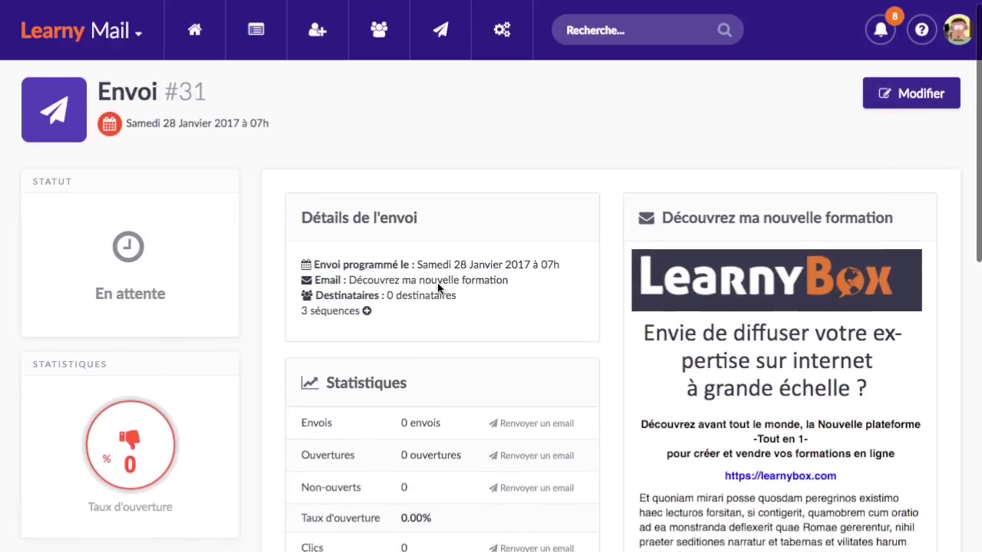
# Reopen the statistics of the "Découvrez ma nouvelle formation" send from the list of sends.
pyautogui.scroll(-3, 439, 282)
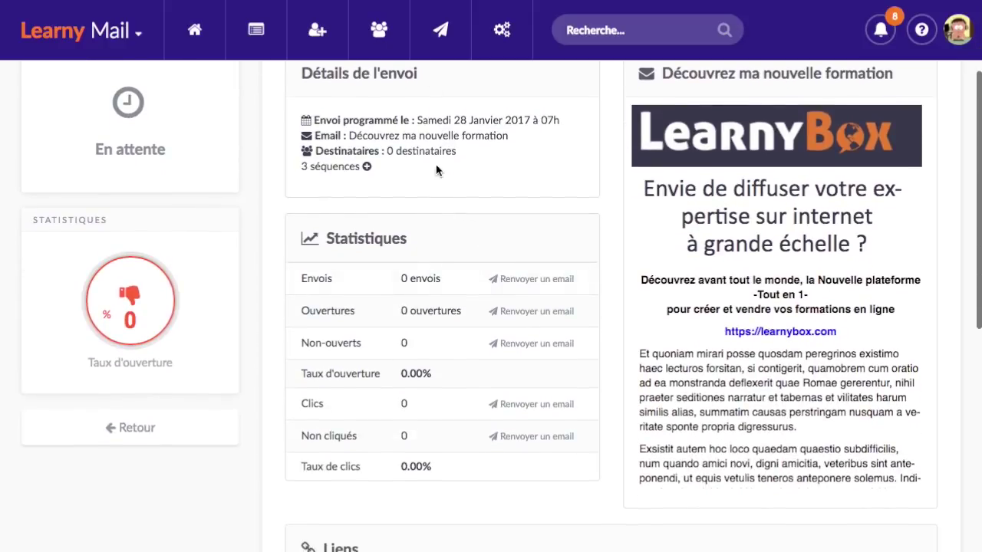
pyautogui.click(440, 30)
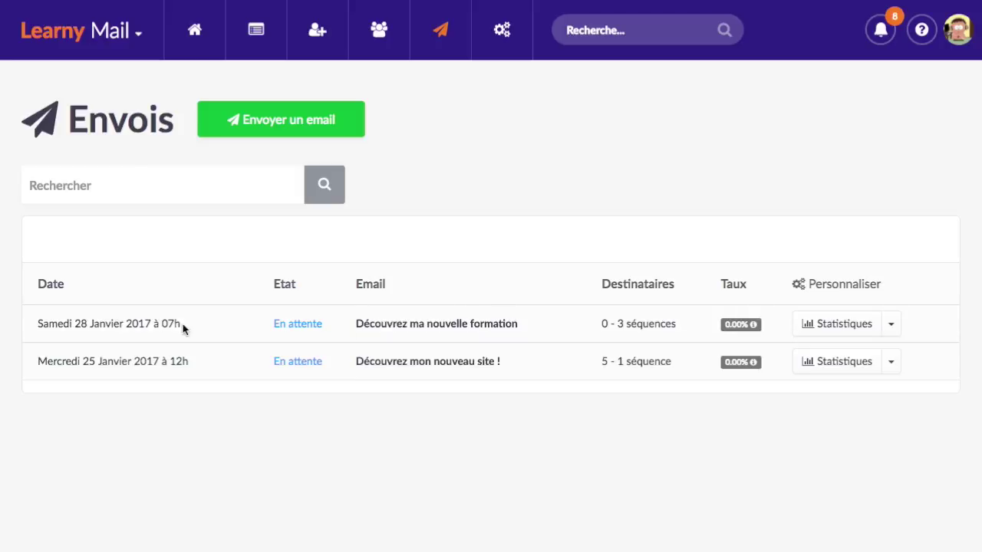
pyautogui.moveTo(184, 325); pyautogui.dragTo(57, 316)
pyautogui.click(136, 324)
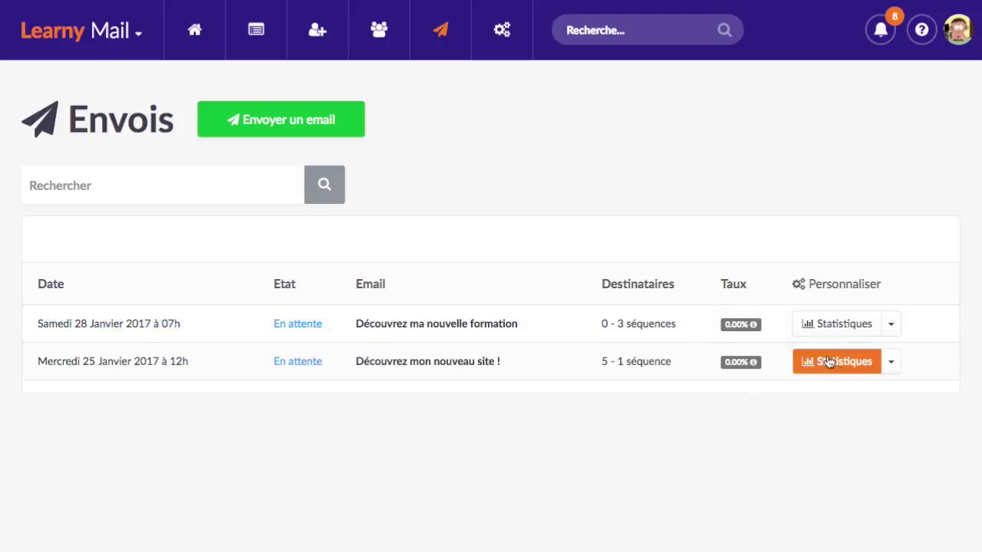
pyautogui.click(836, 324)
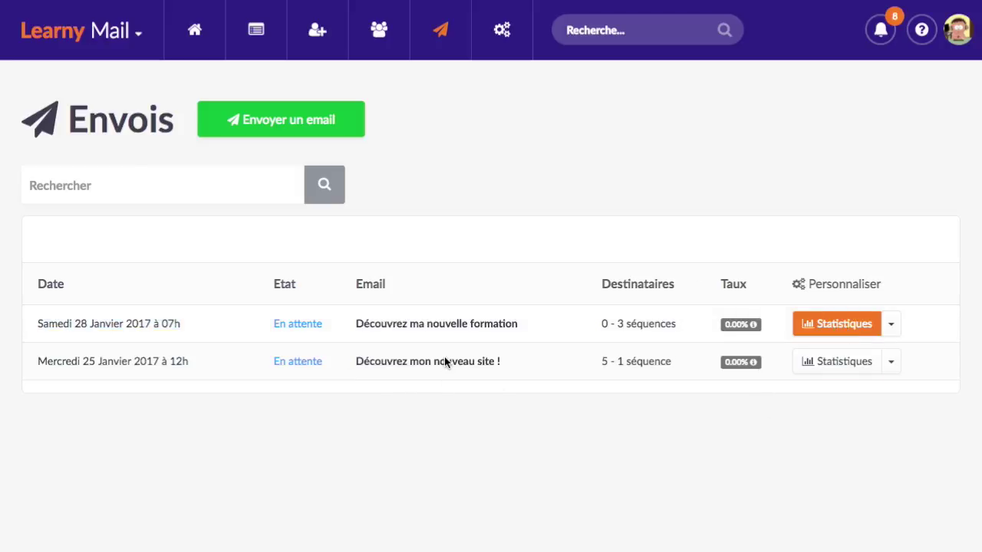
pyautogui.scroll(-3, 461, 338)
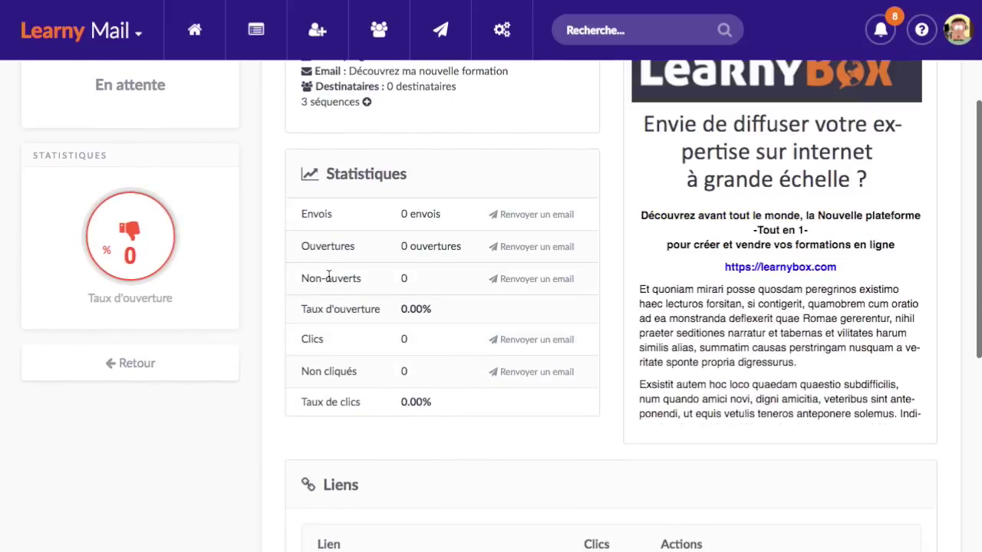
# Start a resend to contacts who did not open the send, duplicating the email with the subject "Ouvrez cet email sans attendre !".
pyautogui.click(549, 285)
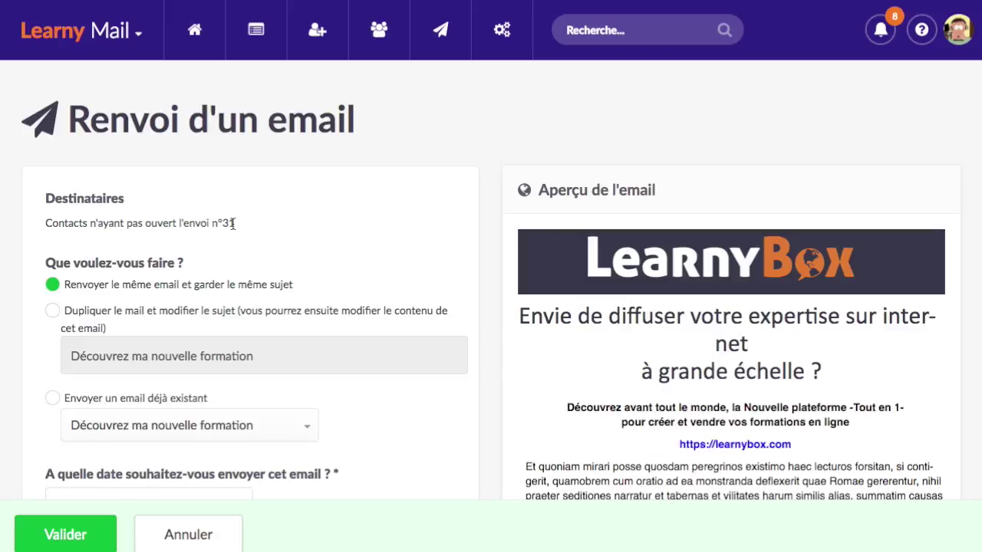
pyautogui.scroll(-3, 232, 222)
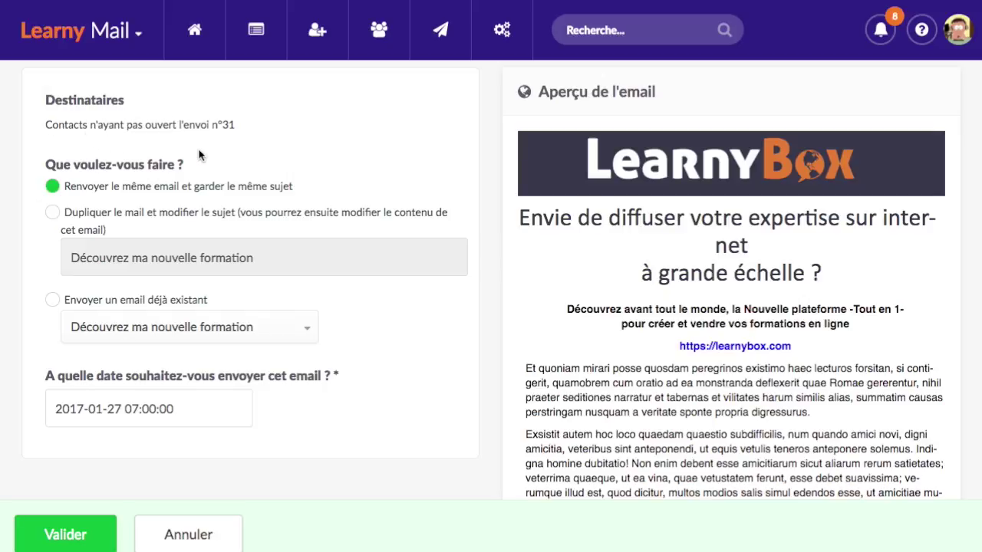
pyautogui.click(129, 216)
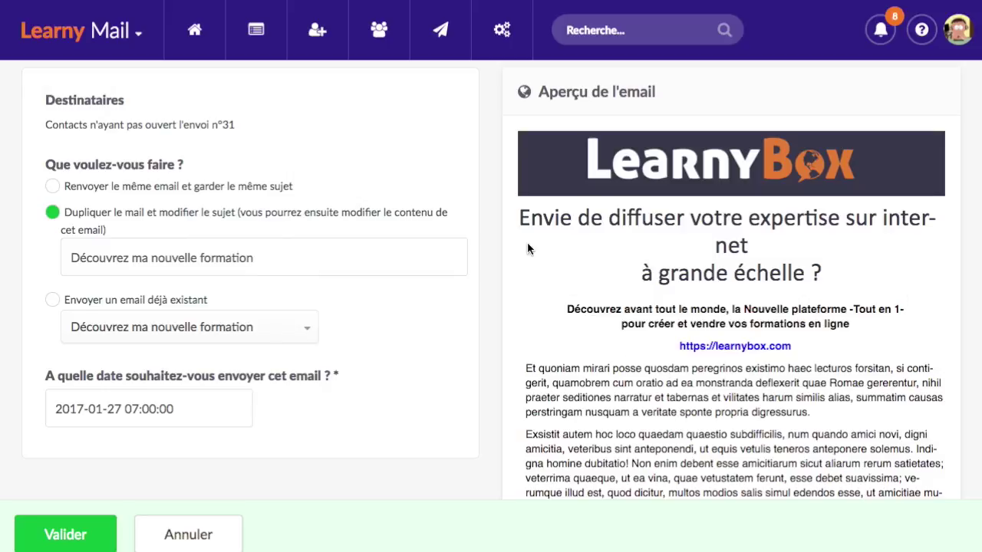
pyautogui.moveTo(261, 259); pyautogui.dragTo(97, 250)
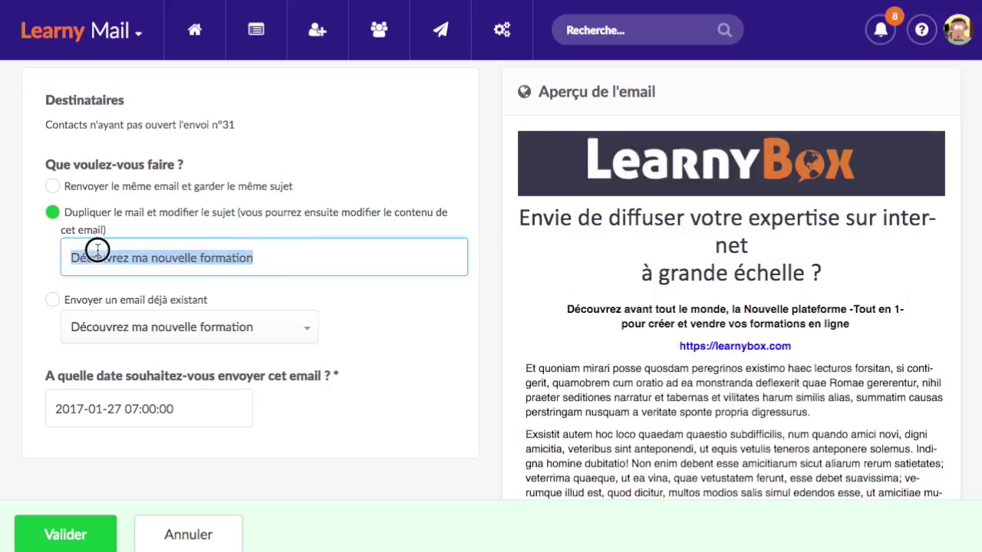
pyautogui.write('Ouv')
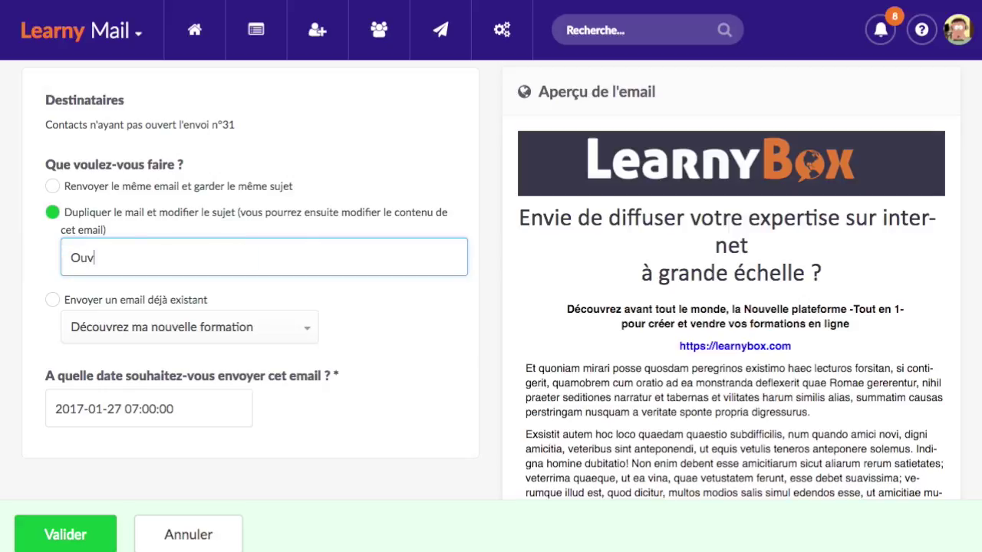
pyautogui.write('rez cet email sans a')
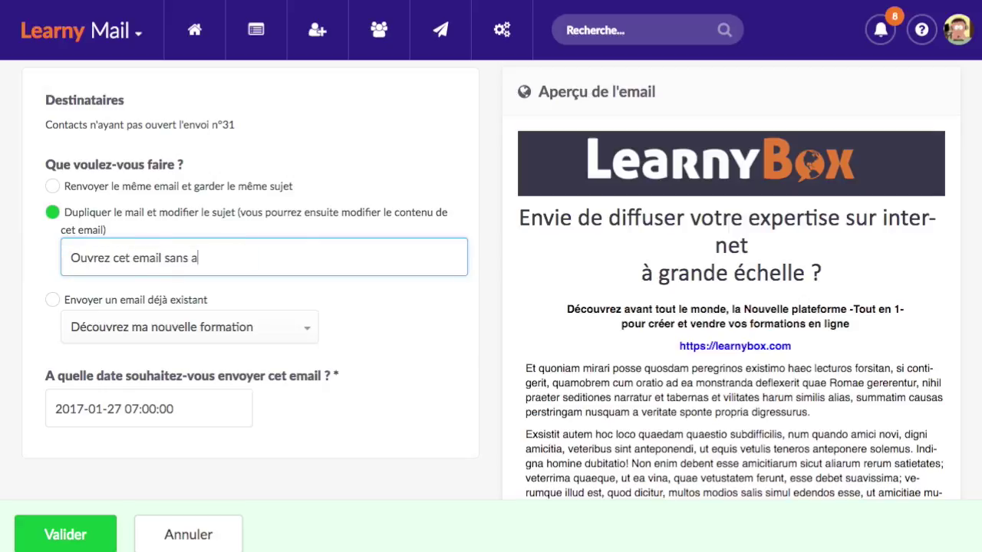
pyautogui.write('ttendre !')
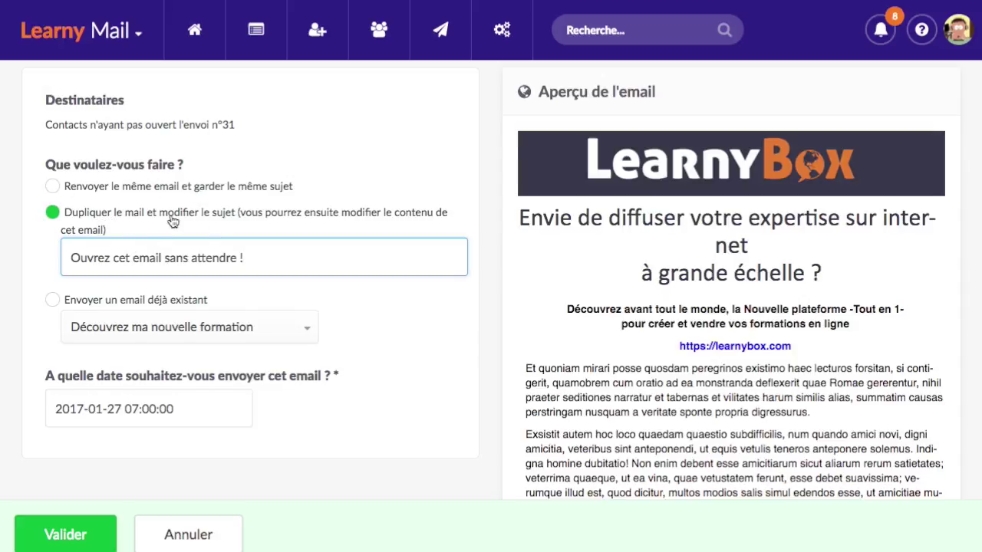
# Browse the existing emails available for the resend and restore the option to duplicate the email and modify its subject.
pyautogui.click(52, 300)
pyautogui.click(247, 331)
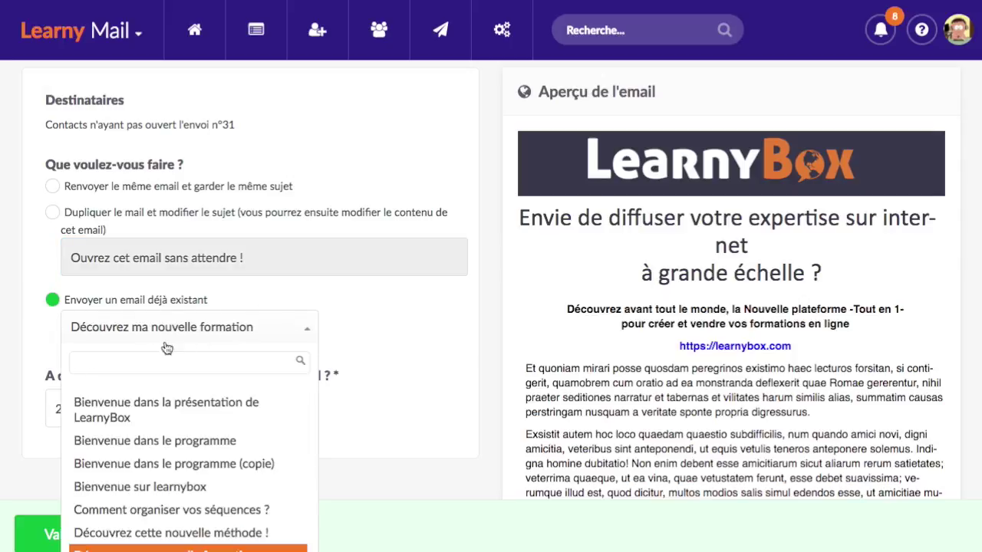
pyautogui.scroll(-4, 222, 441)
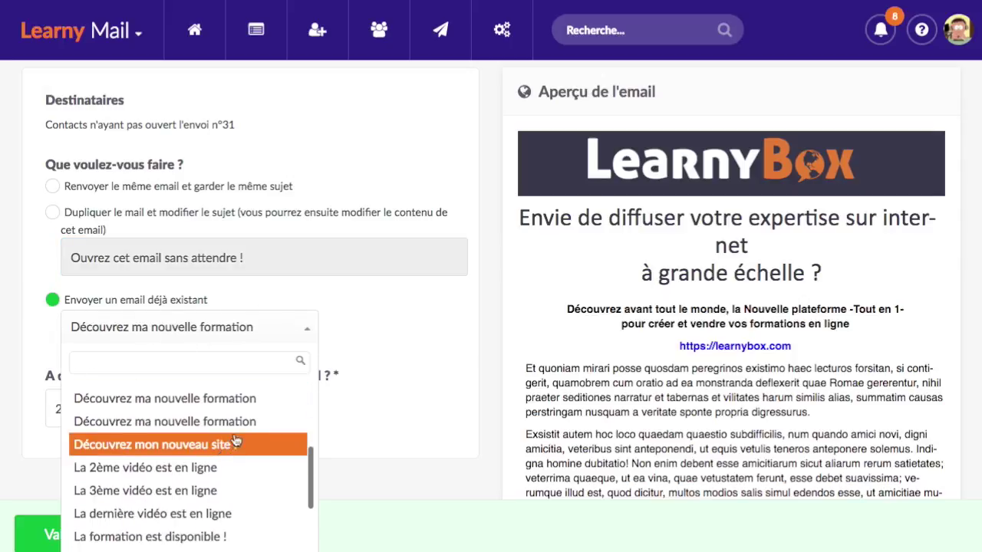
pyautogui.scroll(-2, 234, 443)
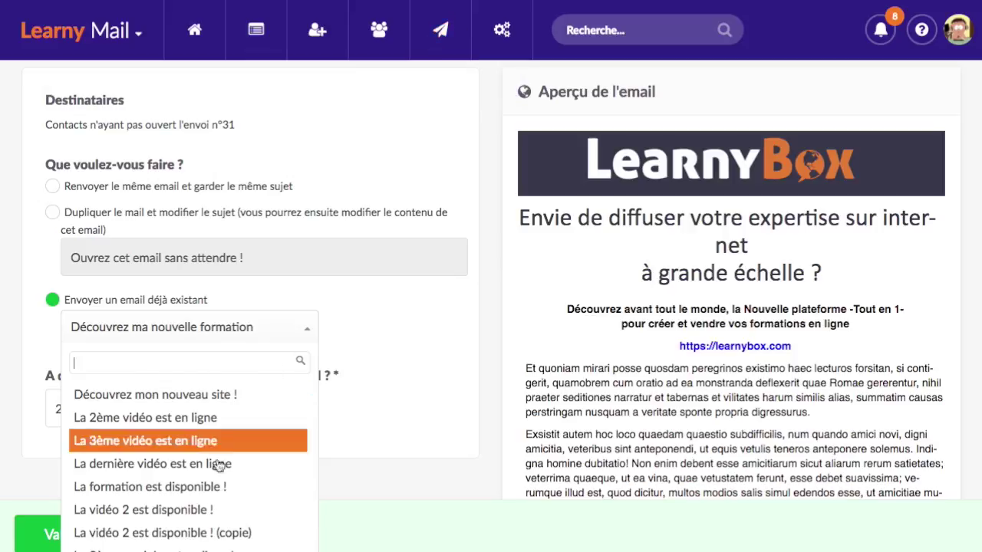
pyautogui.scroll(-2, 219, 467)
pyautogui.click(398, 328)
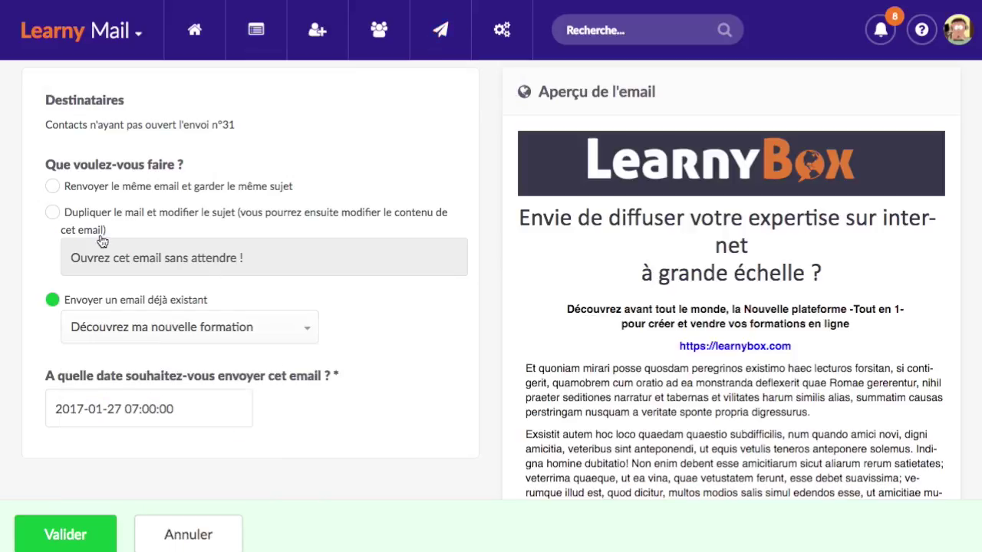
pyautogui.click(105, 215)
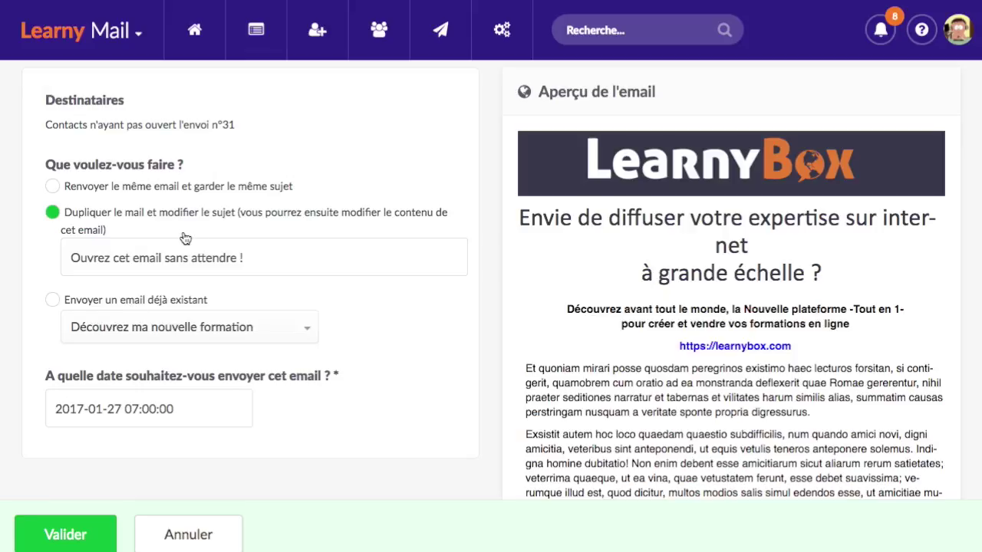
# Schedule the resend for 28 January 2017 at 18:00 and validate it.
pyautogui.click(196, 408)
pyautogui.scroll(-1, 324, 413)
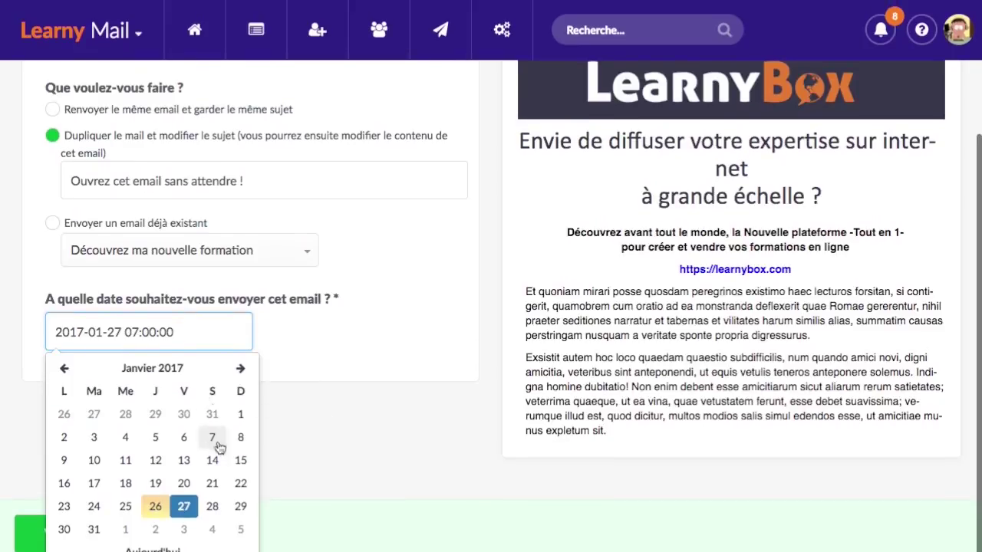
pyautogui.click(212, 510)
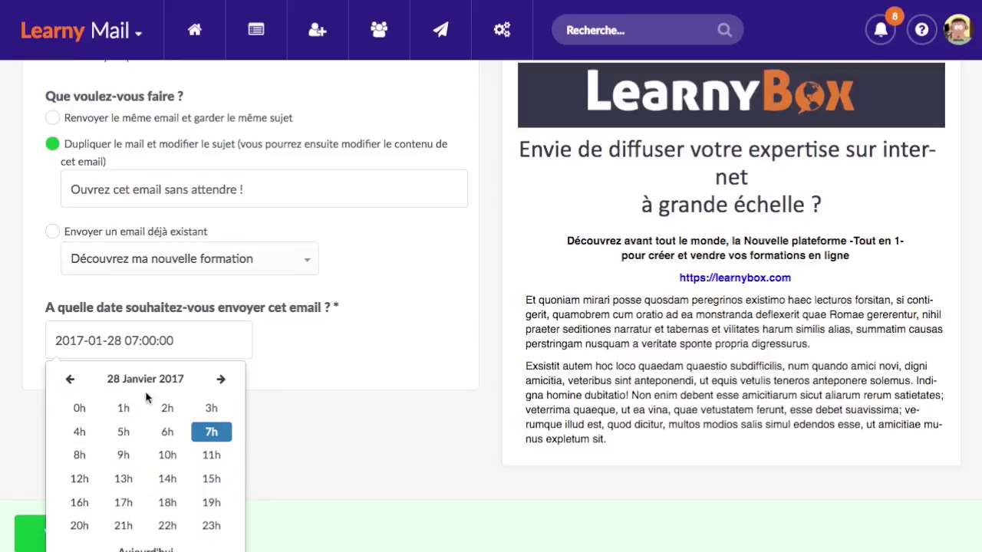
pyautogui.click(168, 502)
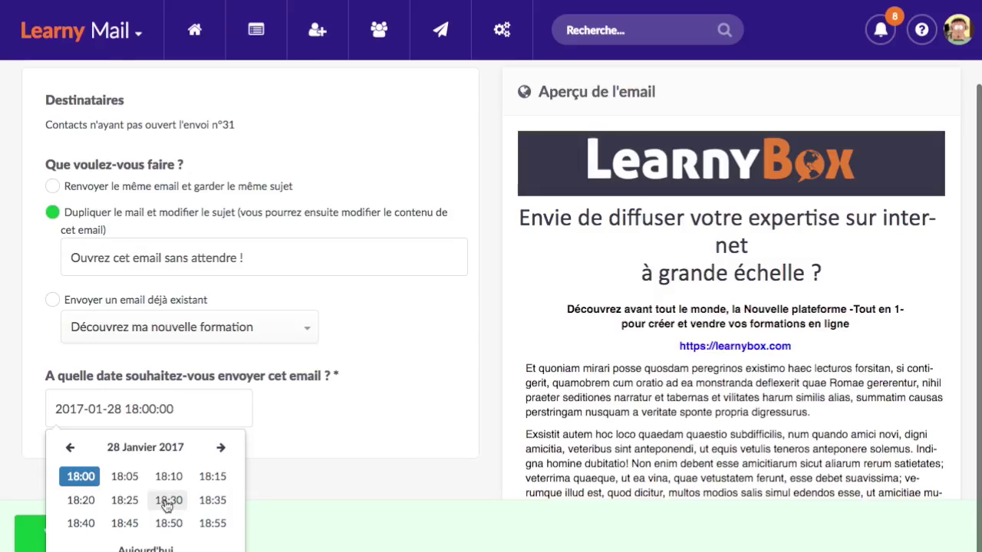
pyautogui.click(80, 477)
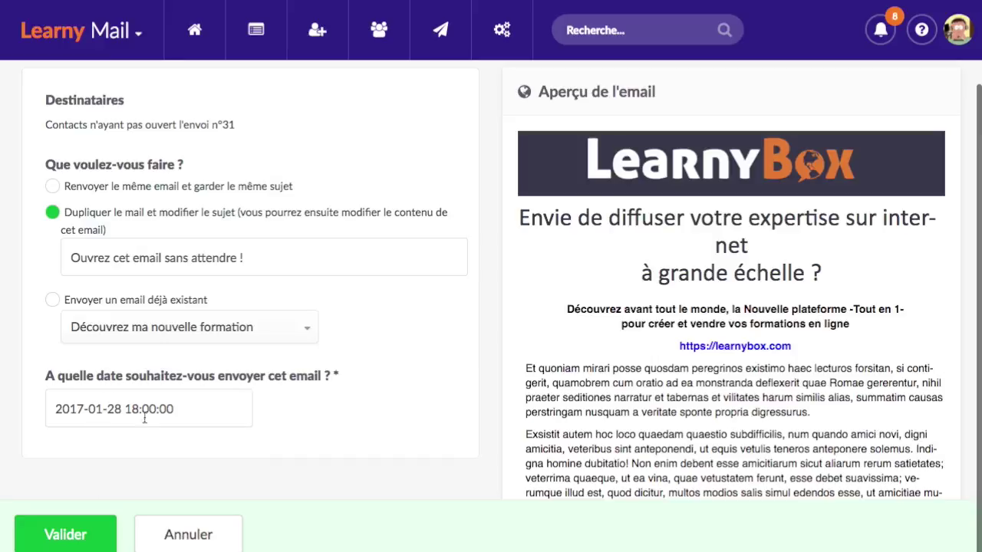
pyautogui.click(84, 529)
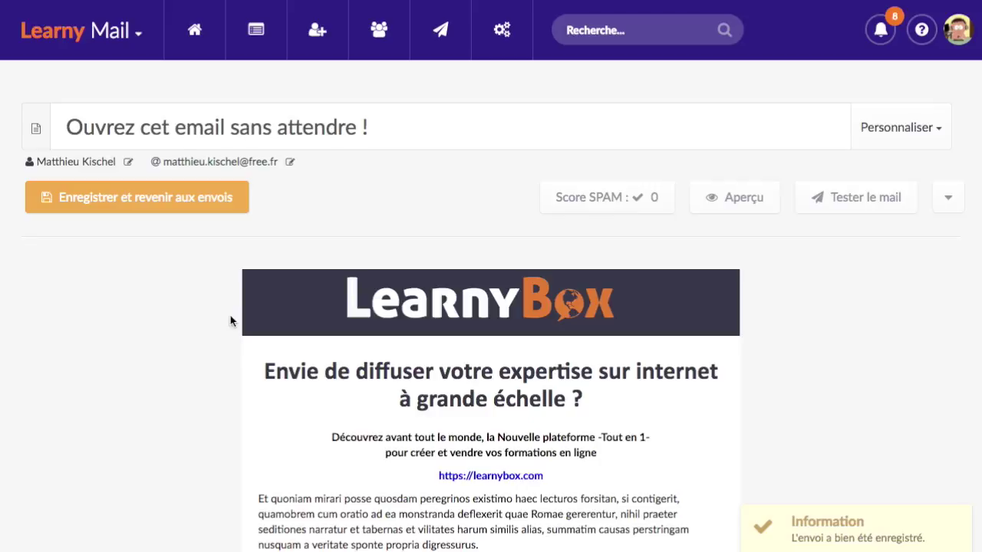
# Delete the heading "Envie de diffuser votre expertise sur internet à grande échelle ?" from the duplicated email.
pyautogui.scroll(-5, 208, 324)
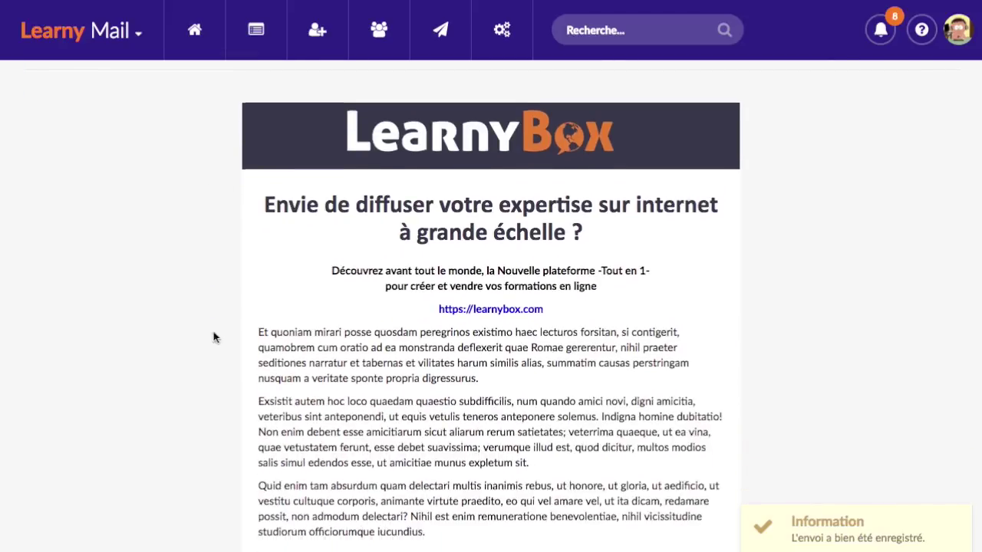
pyautogui.scroll(5, 420, 362)
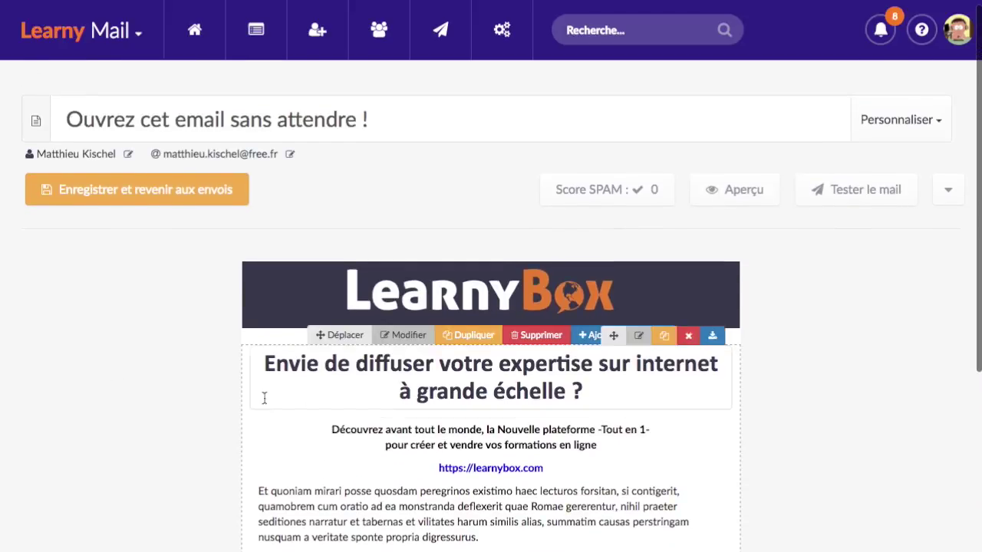
pyautogui.scroll(1, 266, 396)
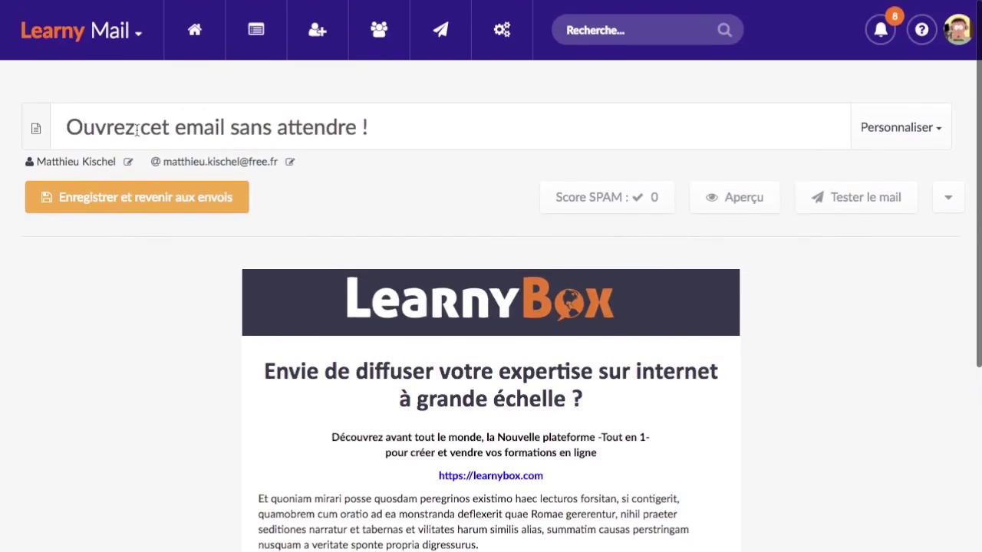
pyautogui.scroll(-2, 186, 392)
pyautogui.scroll(2, 186, 391)
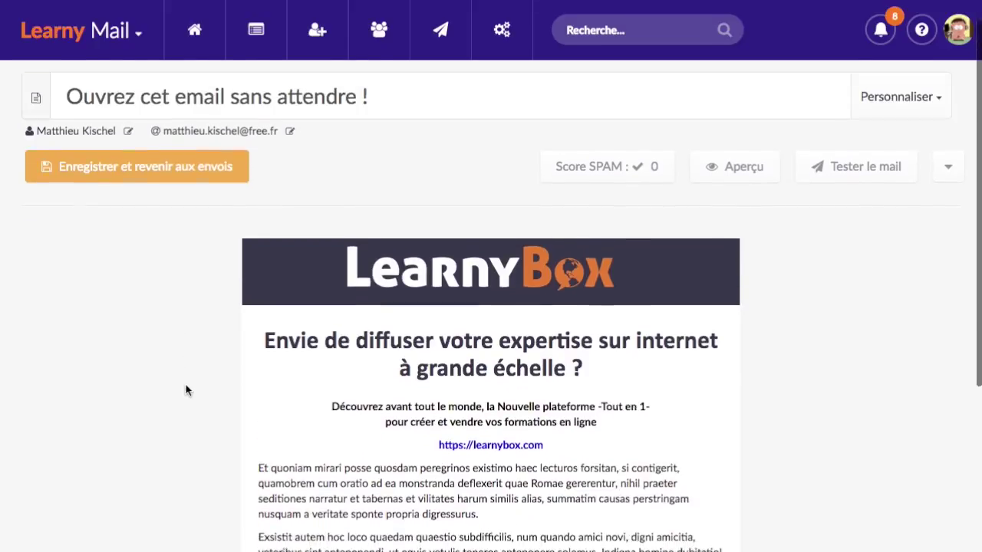
pyautogui.scroll(1, 250, 156)
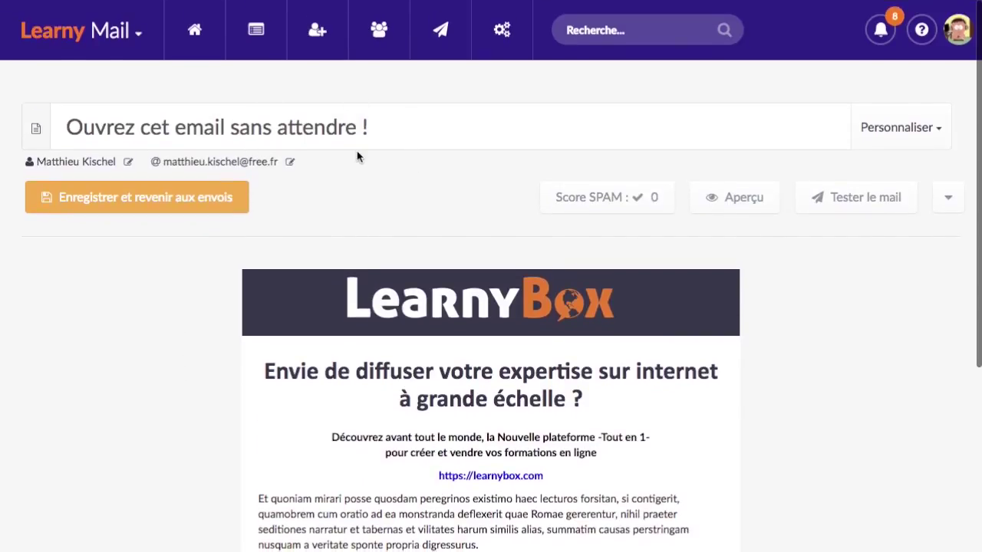
pyautogui.scroll(-3, 186, 366)
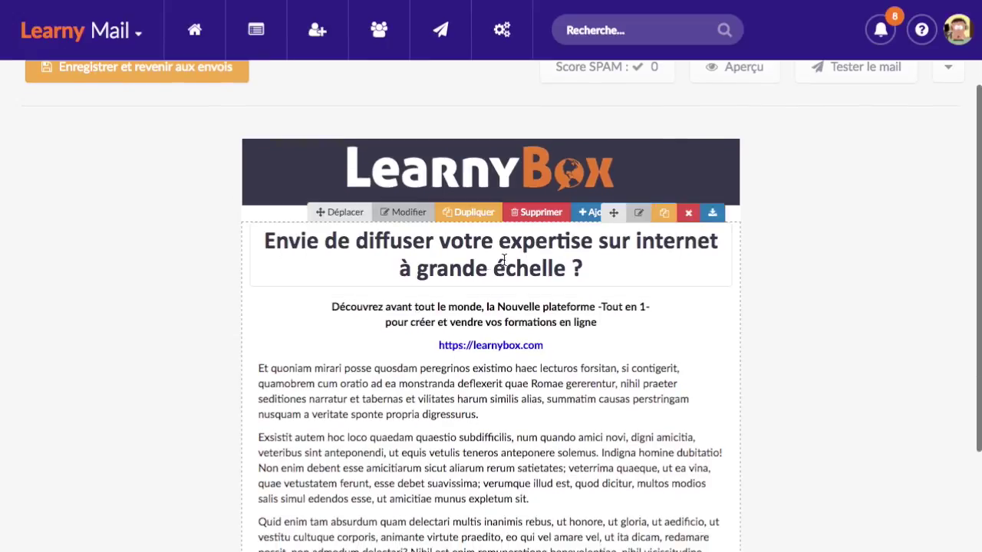
pyautogui.click(690, 217)
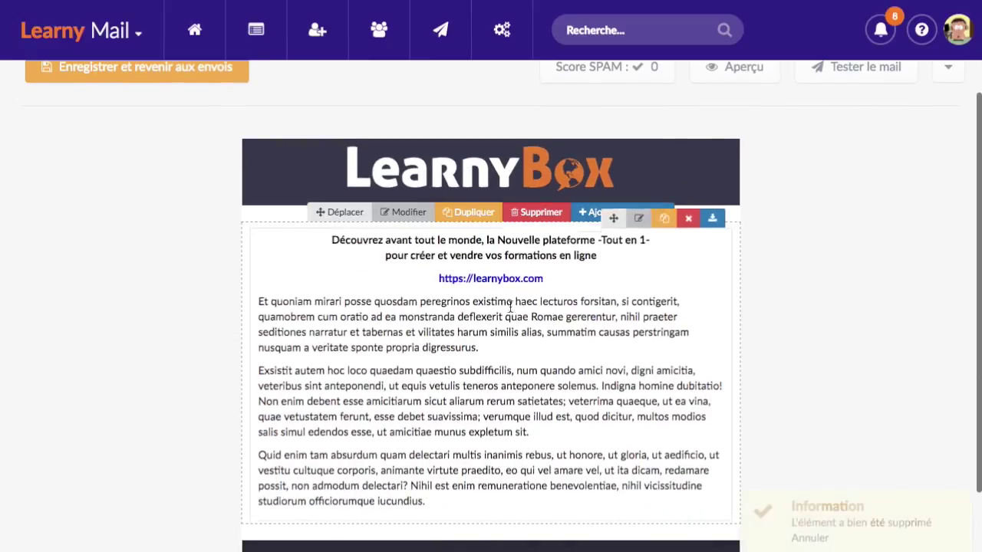
pyautogui.moveTo(609, 251); pyautogui.dragTo(319, 221)
pyautogui.press('Delete')
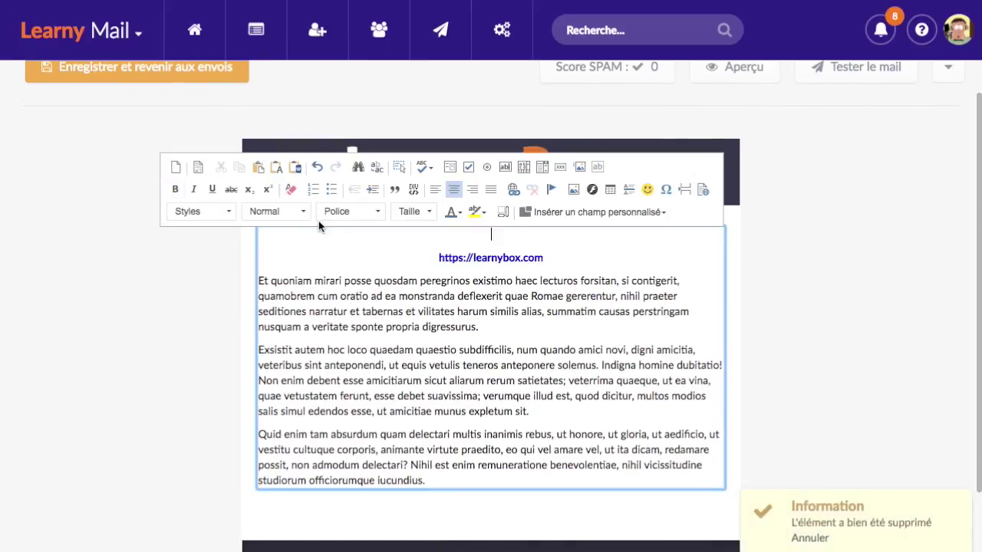
pyautogui.press('Delete')
pyautogui.click(876, 262)
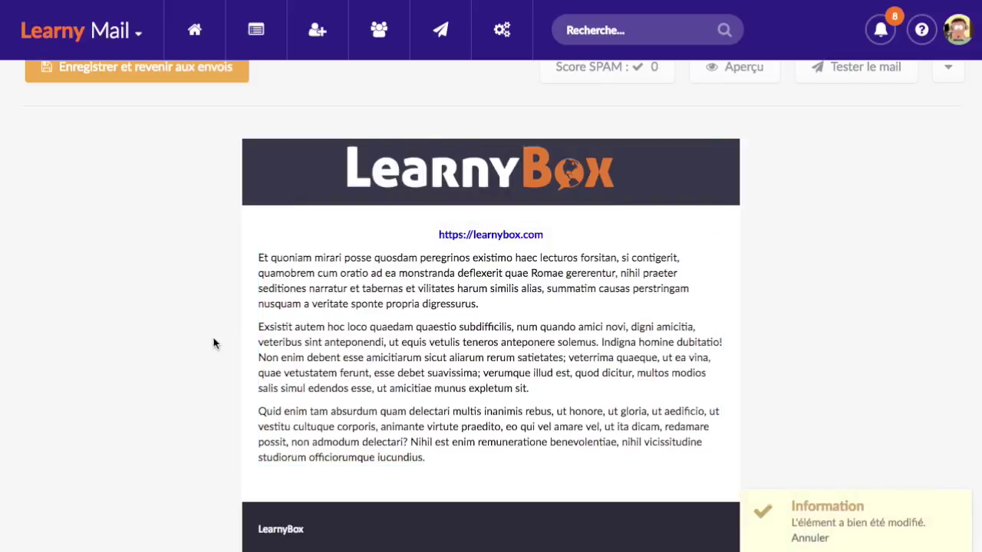
pyautogui.scroll(3, 138, 334)
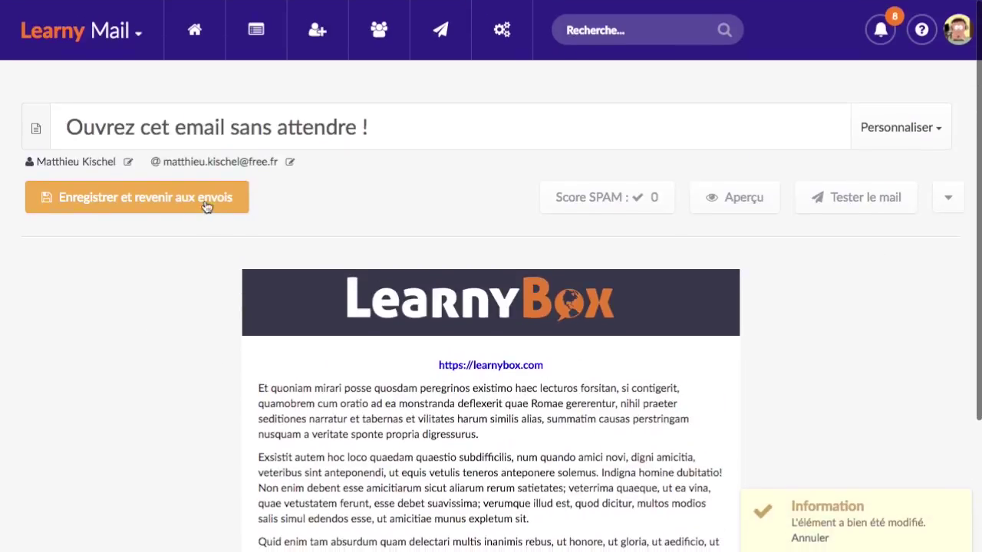
pyautogui.click(201, 201)
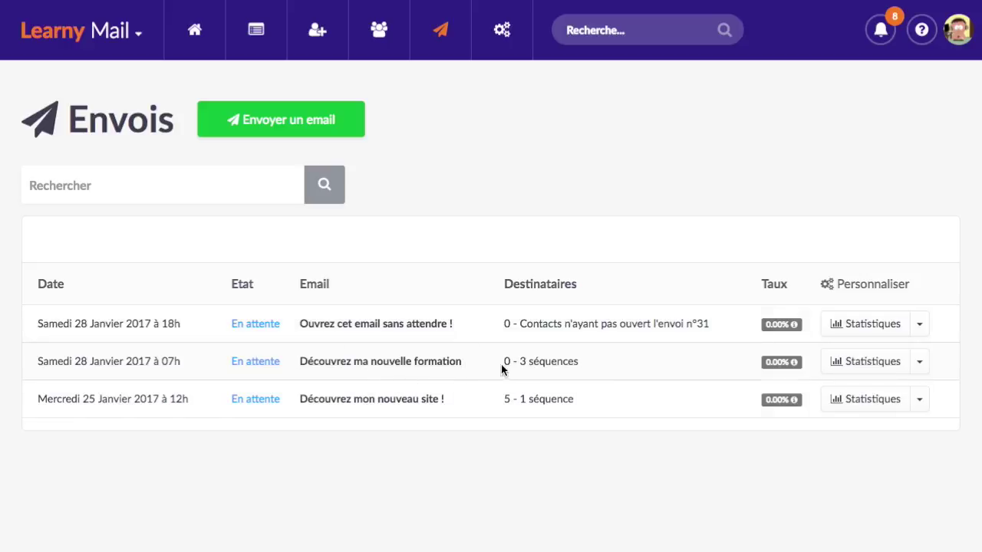
# Locate the original 28 January 07h send in the list and examine its opening and click statistics.
pyautogui.moveTo(577, 361); pyautogui.dragTo(58, 361)
pyautogui.click(193, 373)
pyautogui.click(867, 362)
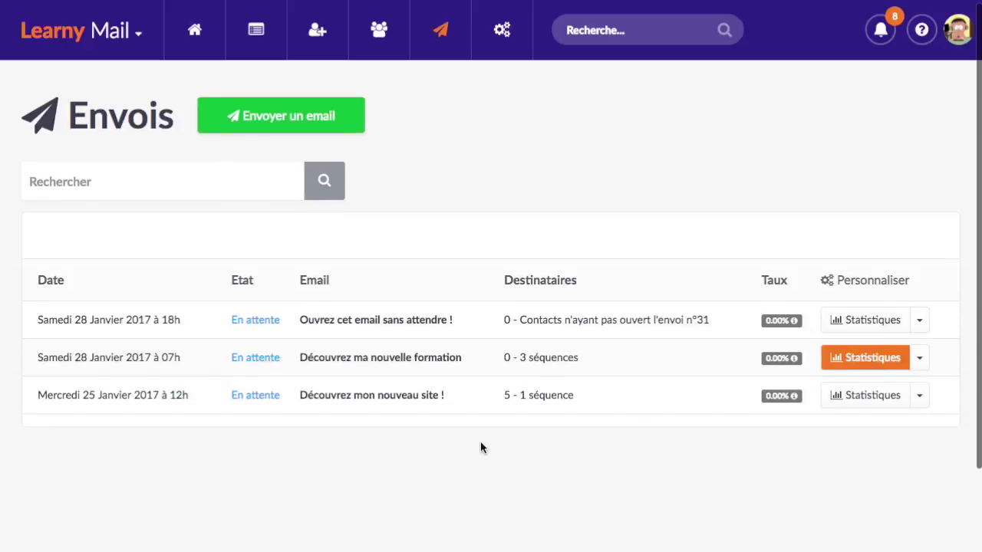
pyautogui.scroll(-3, 443, 434)
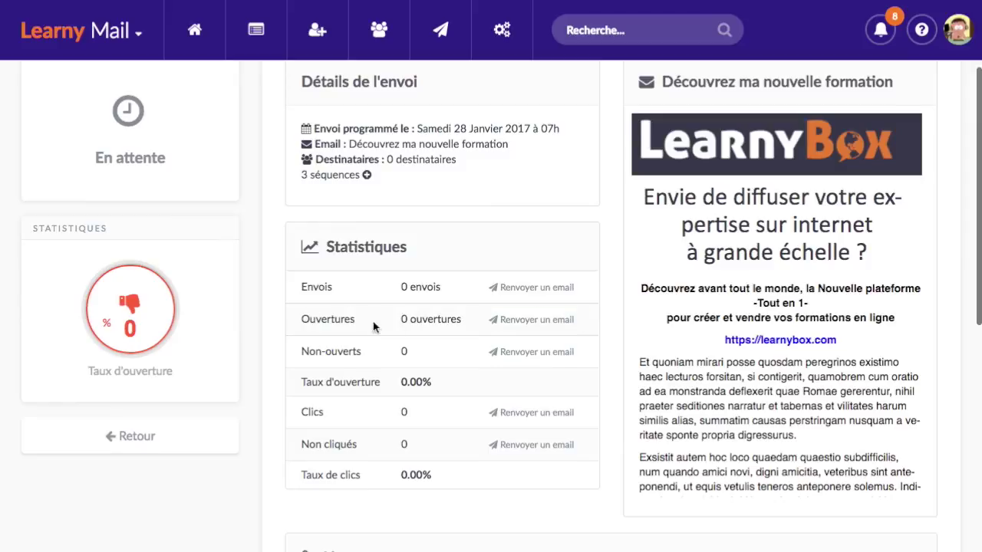
# Inspect the resend form for contacts who opened the 28 January 07h send, cancel it and return to that send's statistics.
pyautogui.click(539, 327)
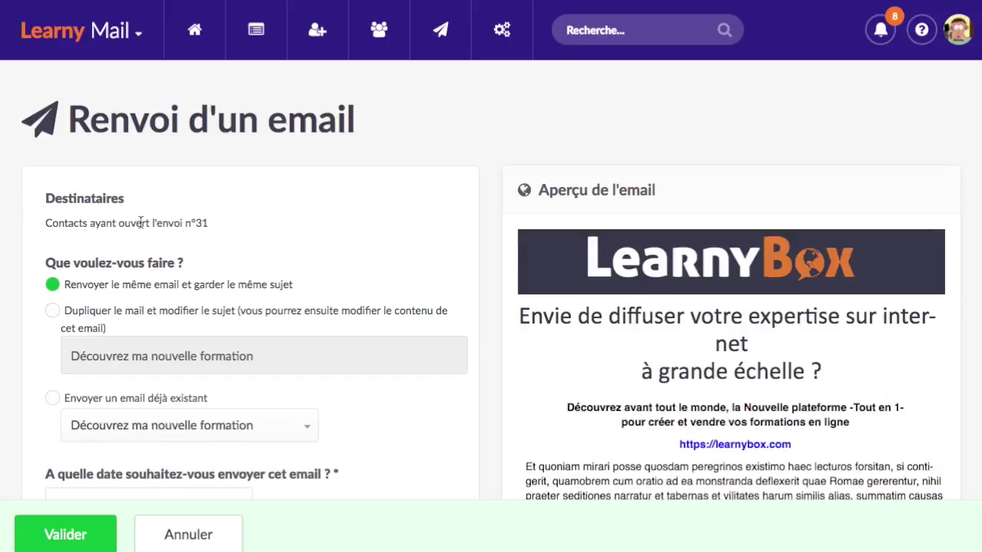
pyautogui.click(218, 532)
pyautogui.click(864, 361)
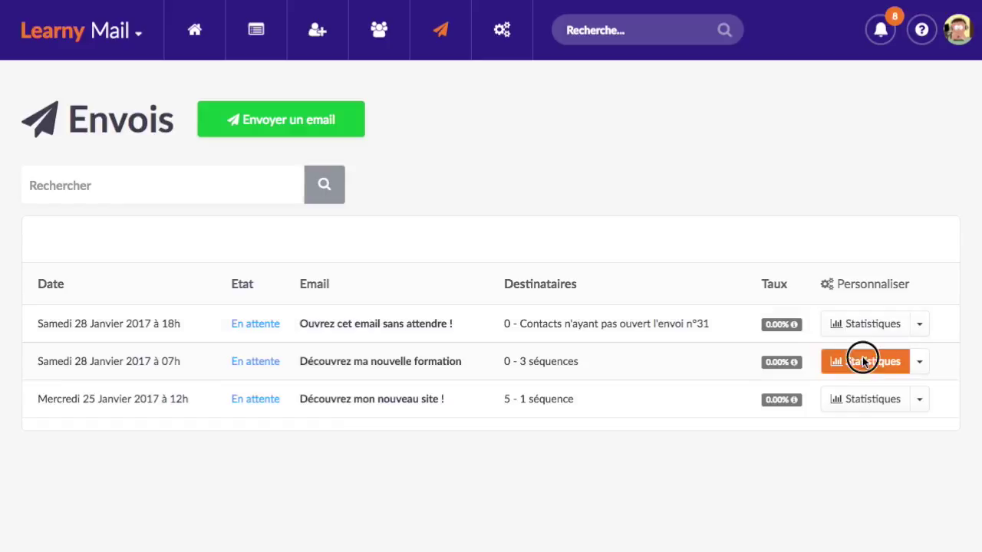
# Review the resend options offered for the send's recipients, openers, non-openers, clickers and non-clickers, along with its details.
pyautogui.scroll(-3, 496, 415)
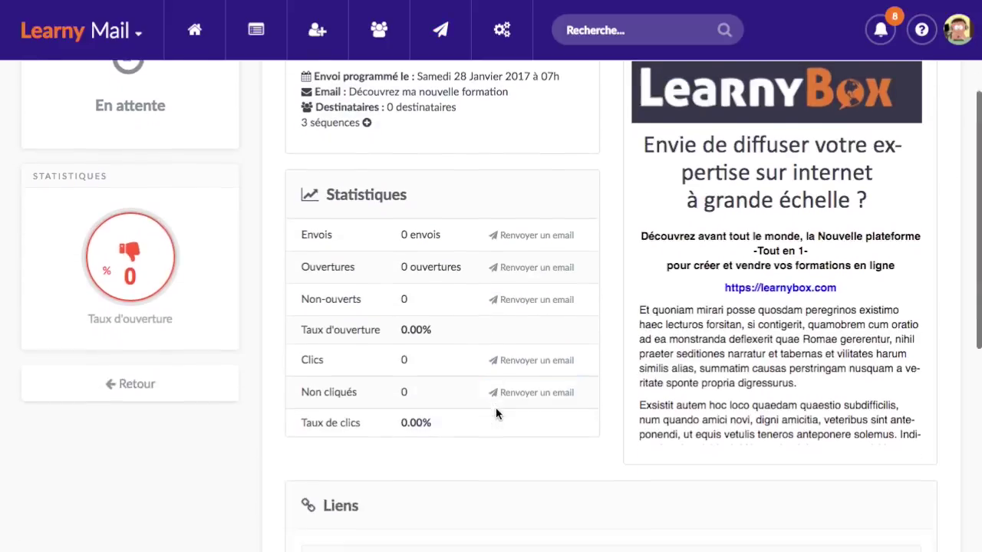
pyautogui.scroll(-1, 496, 414)
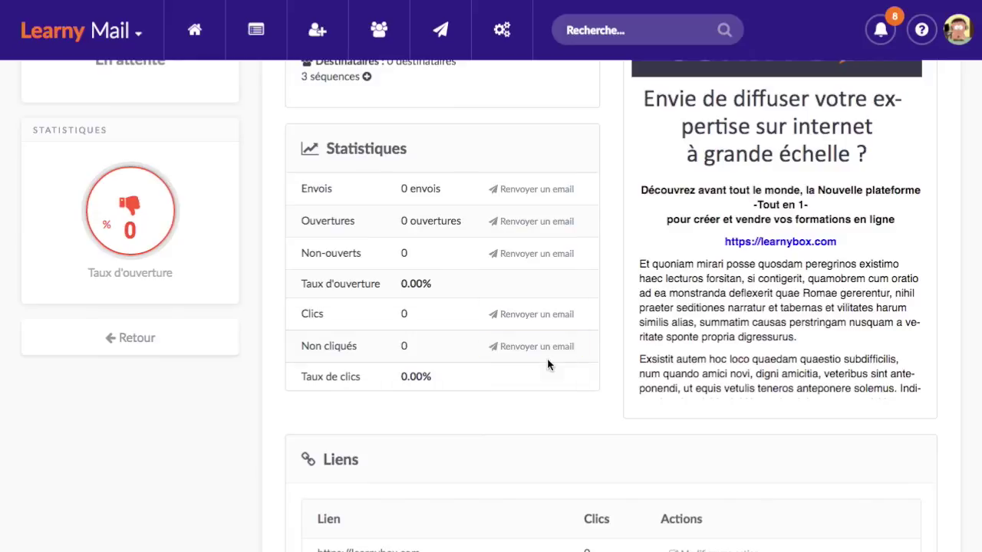
pyautogui.scroll(4, 481, 375)
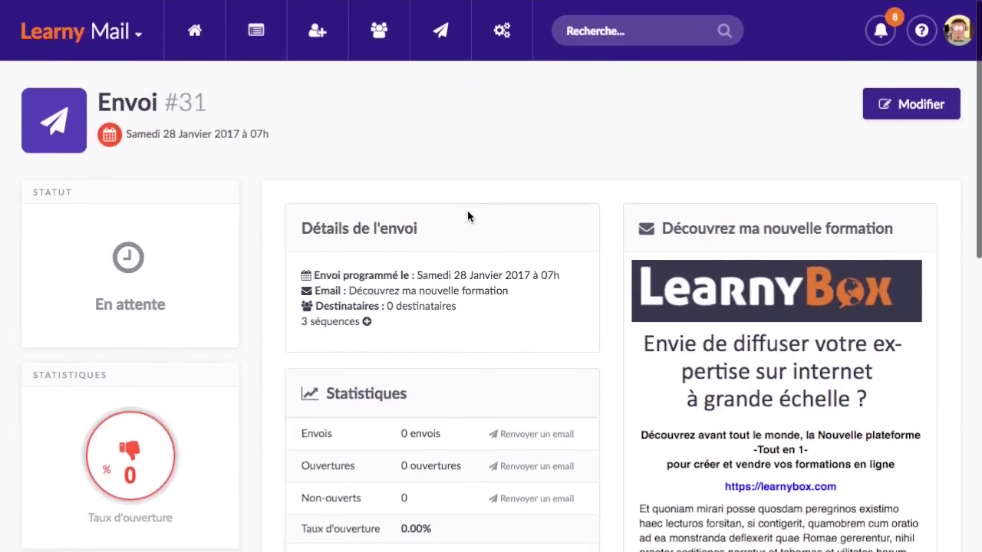
pyautogui.scroll(-3, 470, 213)
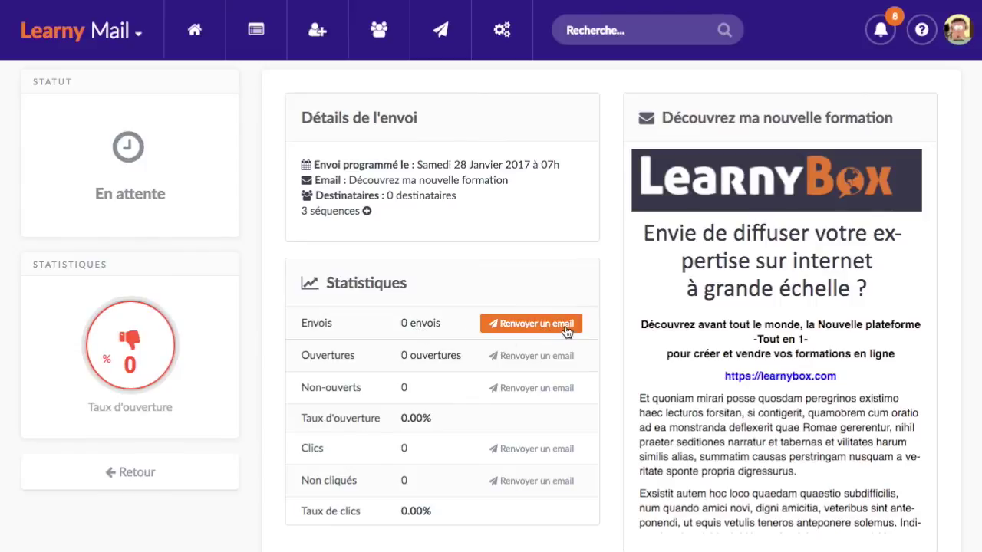
pyautogui.scroll(3, 495, 253)
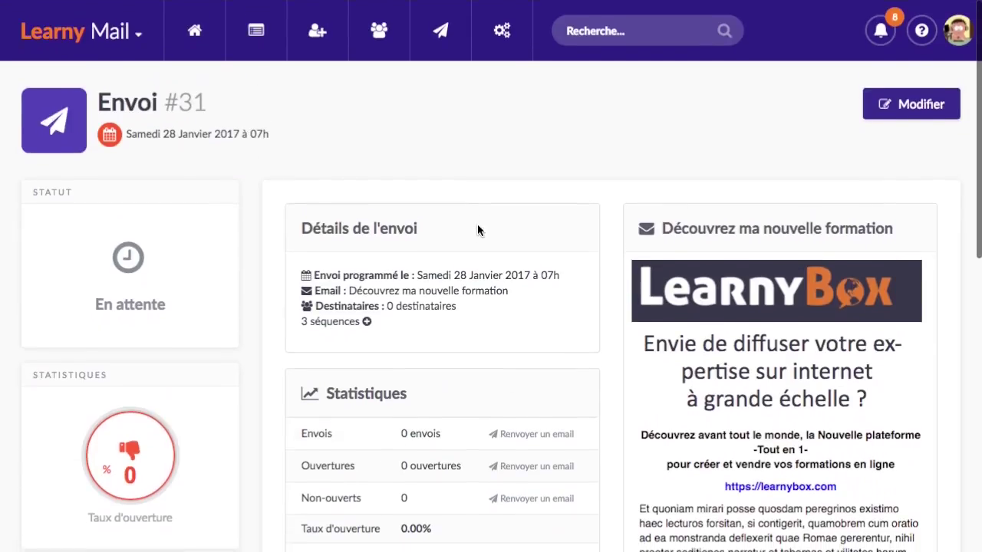
# Open the general LearnyMail settings and review the setting sections and the default sending email address.
pyautogui.click(449, 27)
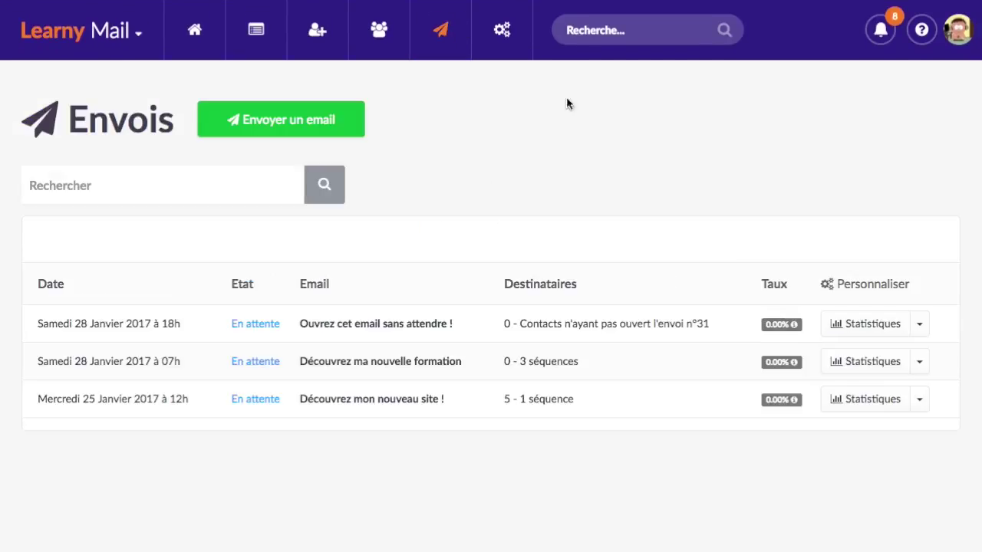
pyautogui.click(505, 40)
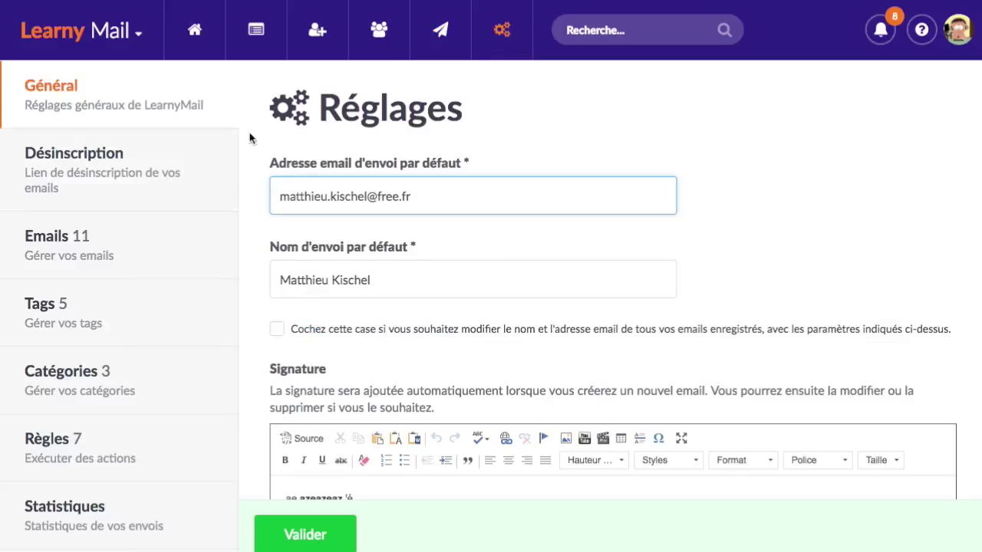
pyautogui.scroll(-5, 202, 153)
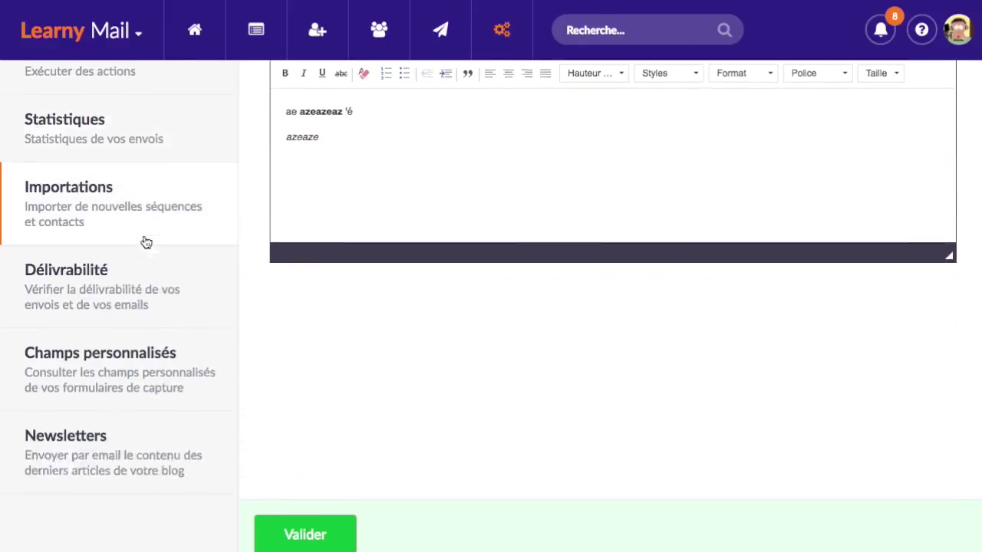
pyautogui.scroll(-1, 125, 478)
pyautogui.scroll(5, 165, 345)
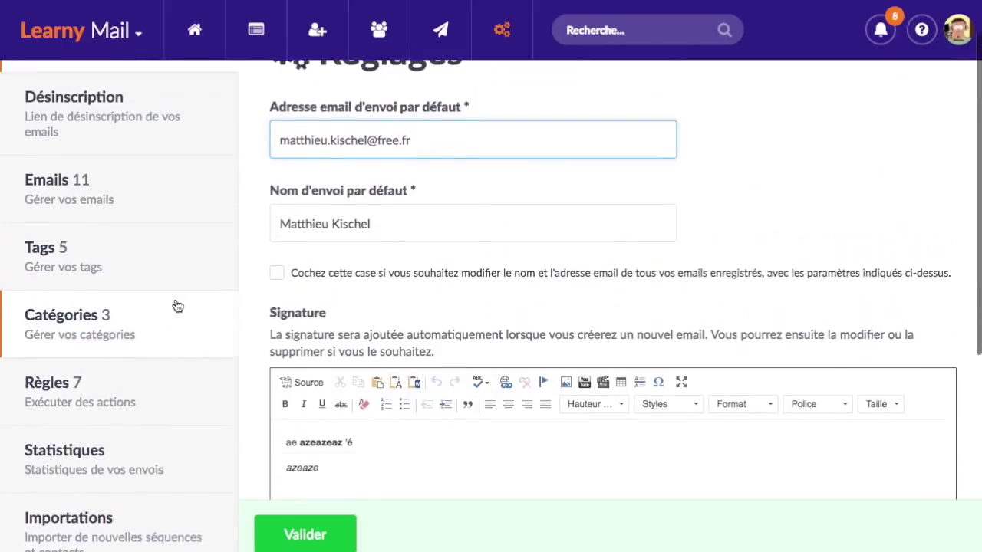
pyautogui.scroll(1, 177, 306)
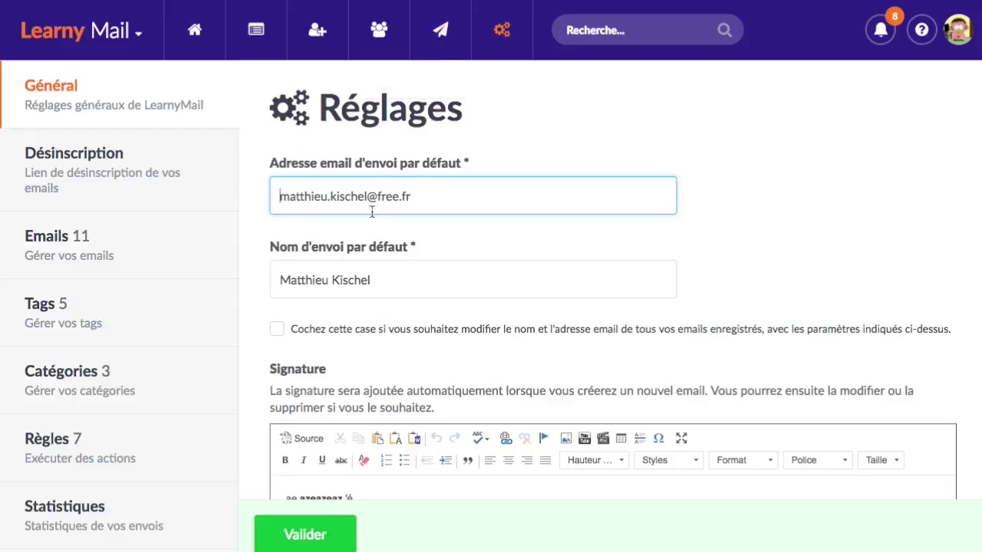
pyautogui.moveTo(419, 192); pyautogui.dragTo(278, 197)
pyautogui.click(382, 247)
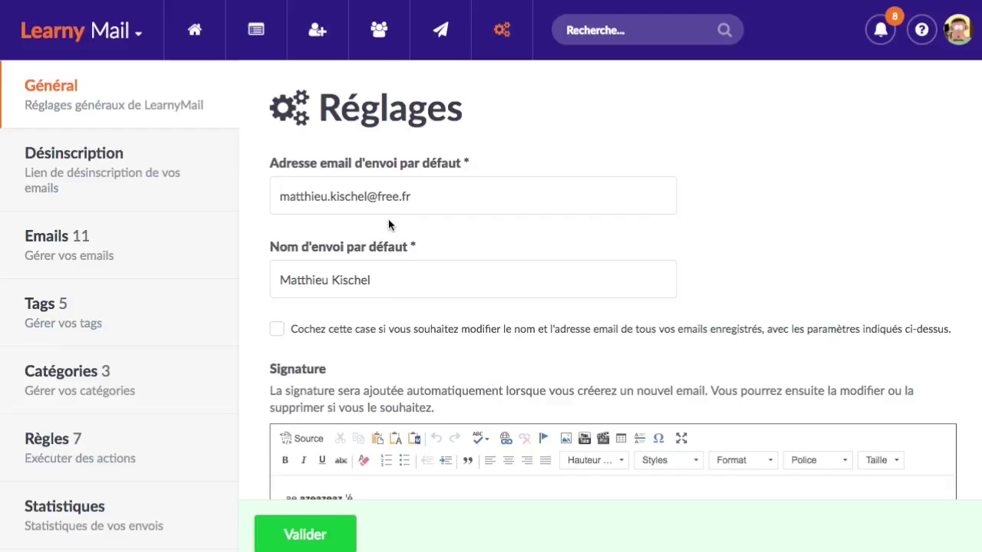
# Examine the parameters and sending options of the [Mon Produit] Clients sequence, and return to its list of steps.
pyautogui.click(257, 31)
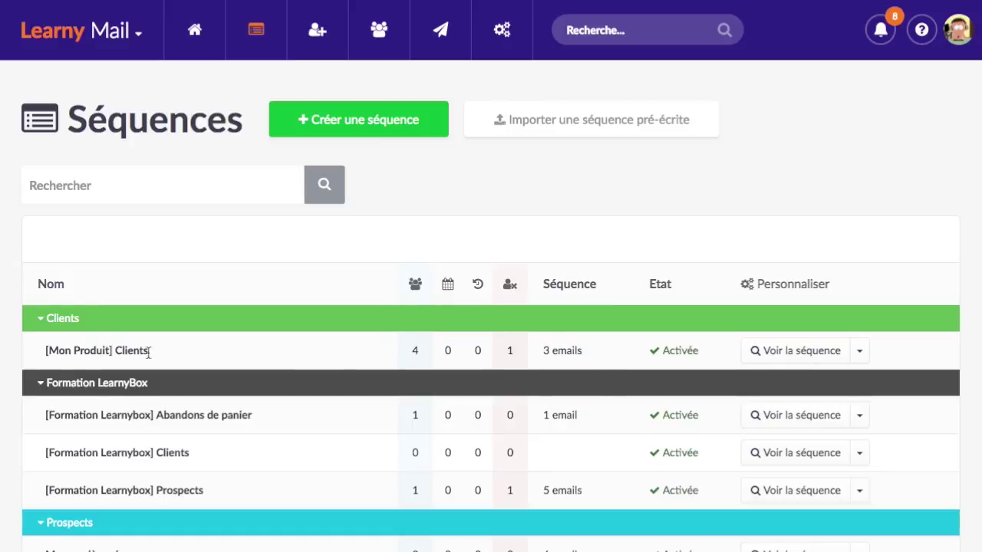
pyautogui.click(792, 354)
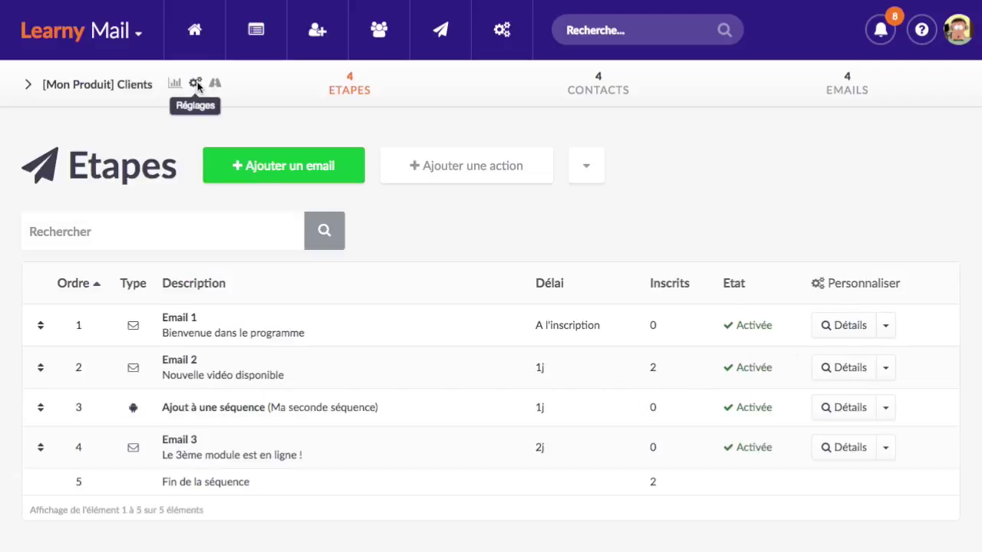
pyautogui.click(197, 85)
pyautogui.scroll(-7, 366, 294)
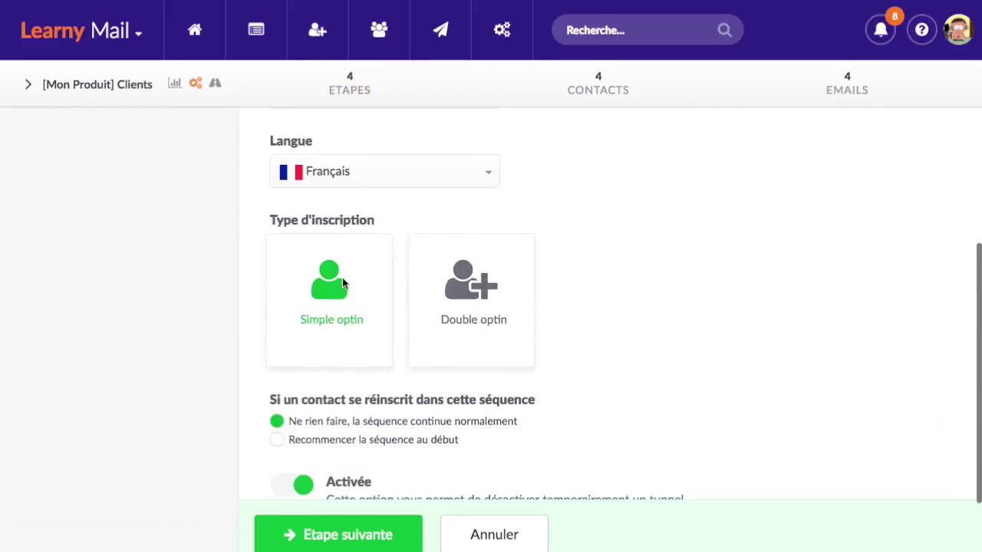
pyautogui.scroll(8, 343, 281)
pyautogui.click(122, 221)
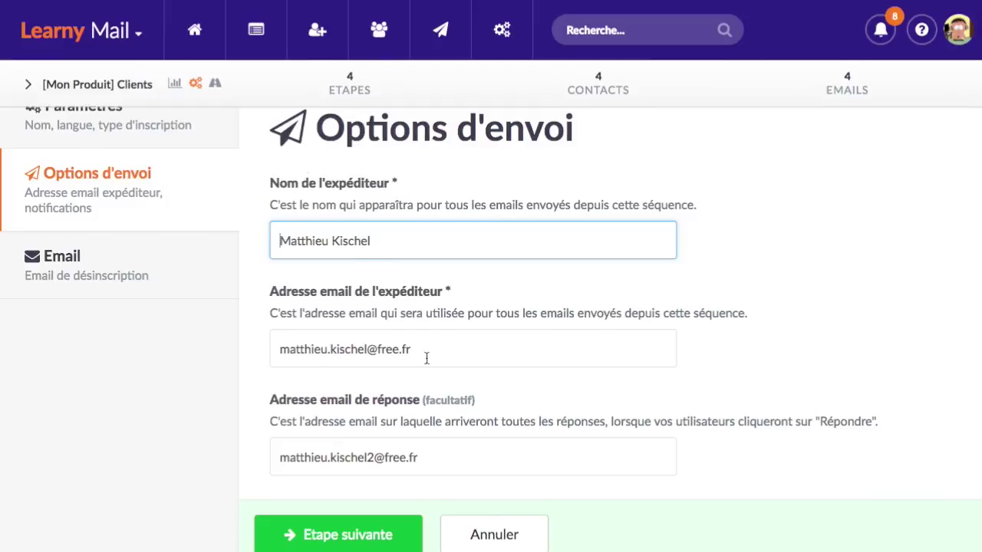
pyautogui.scroll(1, 366, 325)
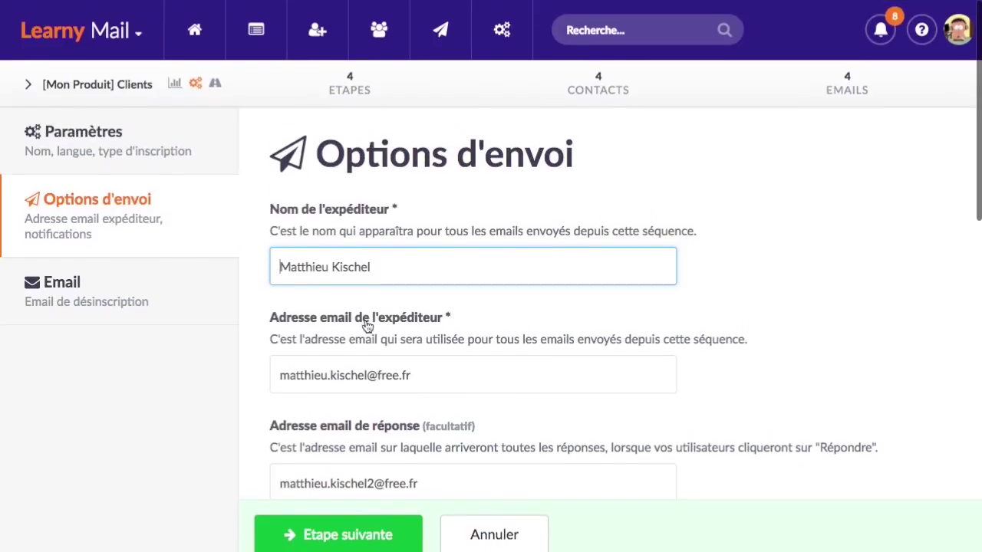
pyautogui.click(347, 87)
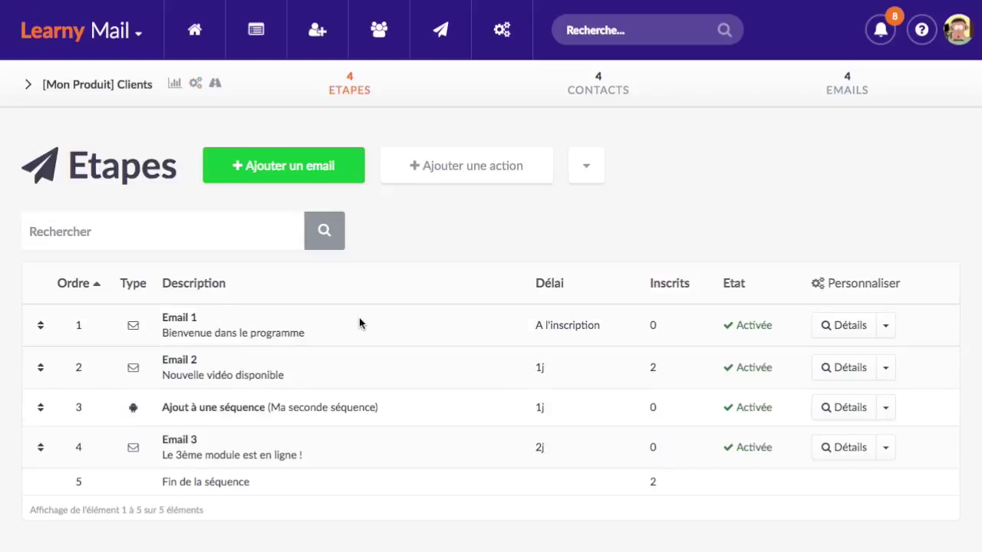
pyautogui.scroll(-1, 359, 322)
pyautogui.scroll(1, 305, 315)
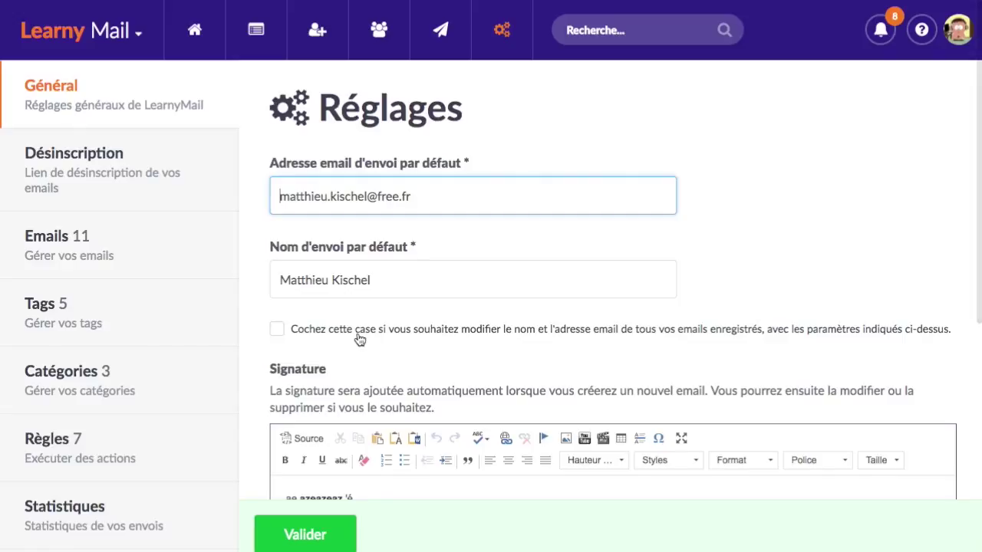
# In the general settings, change the default sending email address to the sender's address on the maxxivoice.com domain.
pyautogui.moveTo(416, 197); pyautogui.dragTo(287, 202)
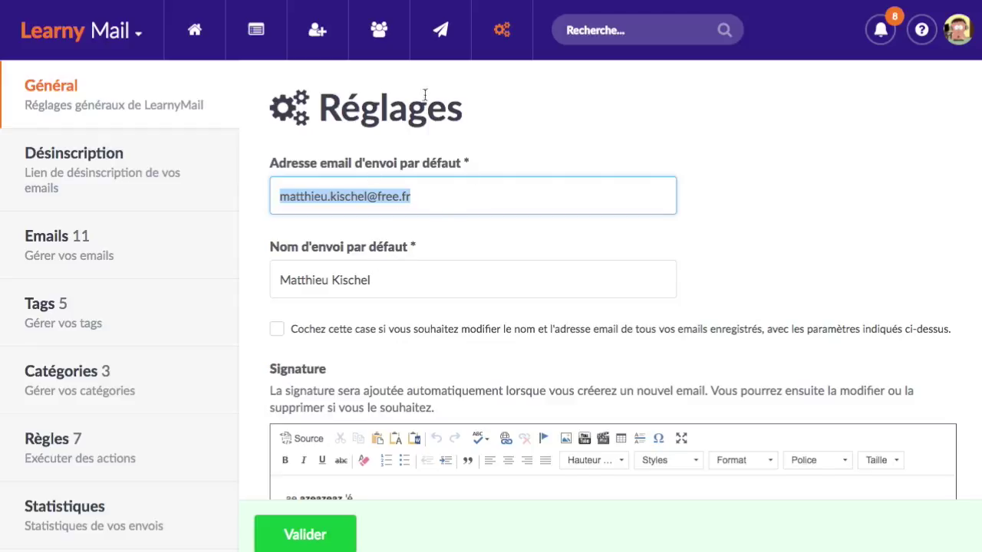
pyautogui.click(337, 194)
pyautogui.moveTo(328, 197); pyautogui.dragTo(450, 192)
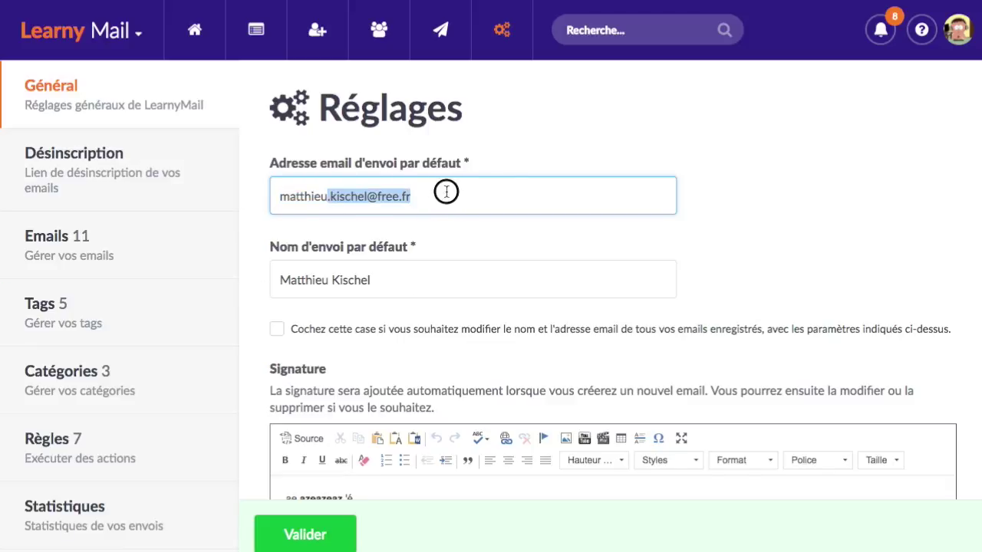
pyautogui.write('@maxxivoice/c')
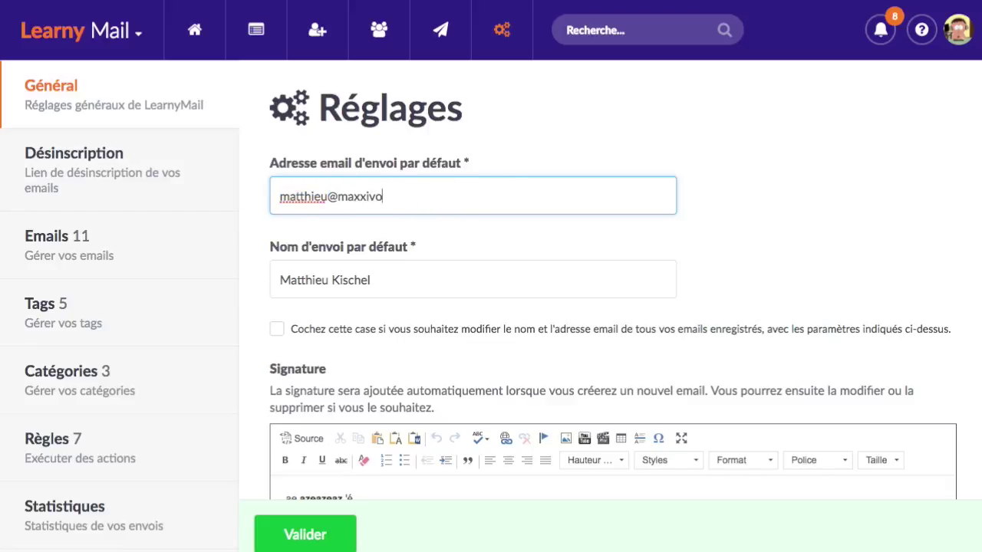
pyautogui.press('BackSpace')
pyautogui.press('BackSpace')
pyautogui.write('.com')
pyautogui.scroll(-2, 533, 243)
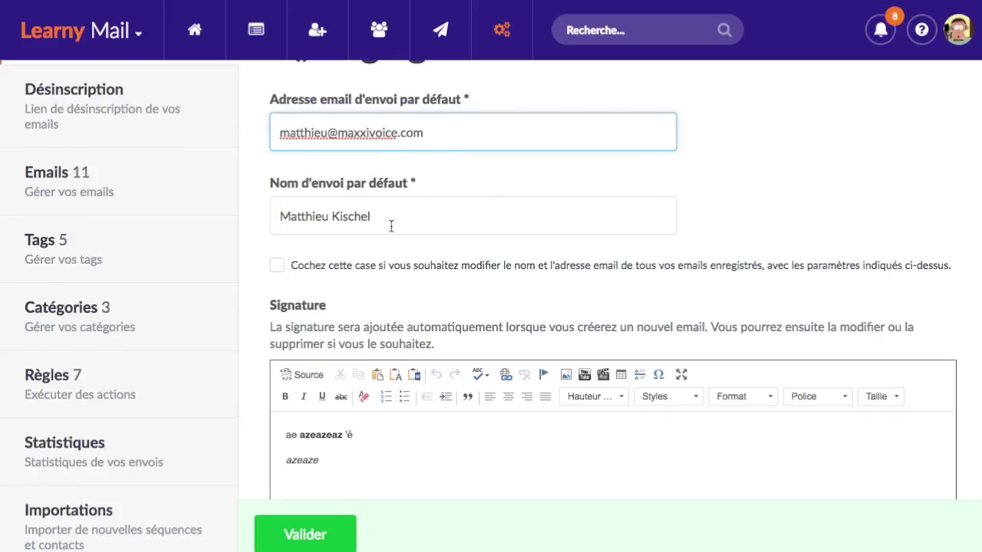
pyautogui.scroll(1, 391, 227)
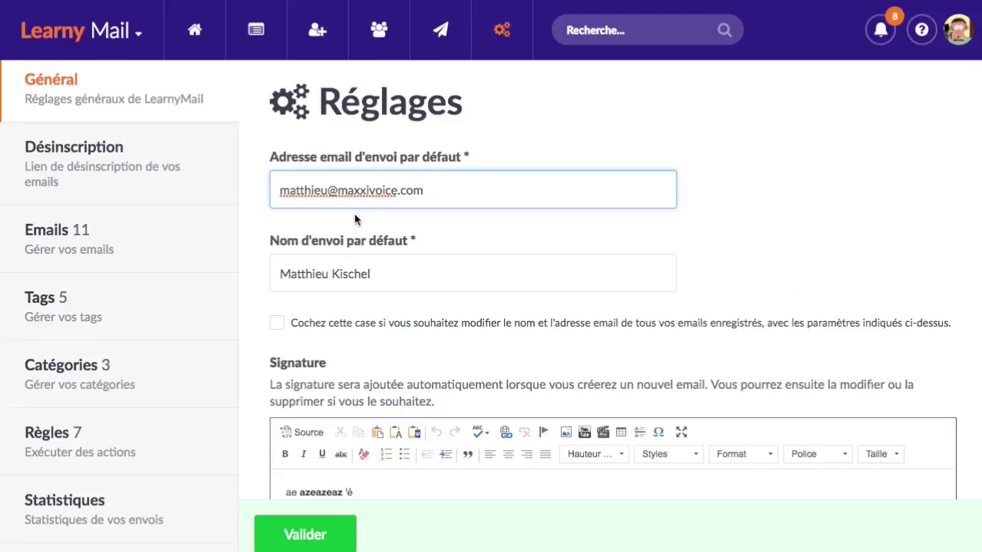
# Examine the option that applies the default sender details to all saved emails, and the default signature.
pyautogui.click(358, 323)
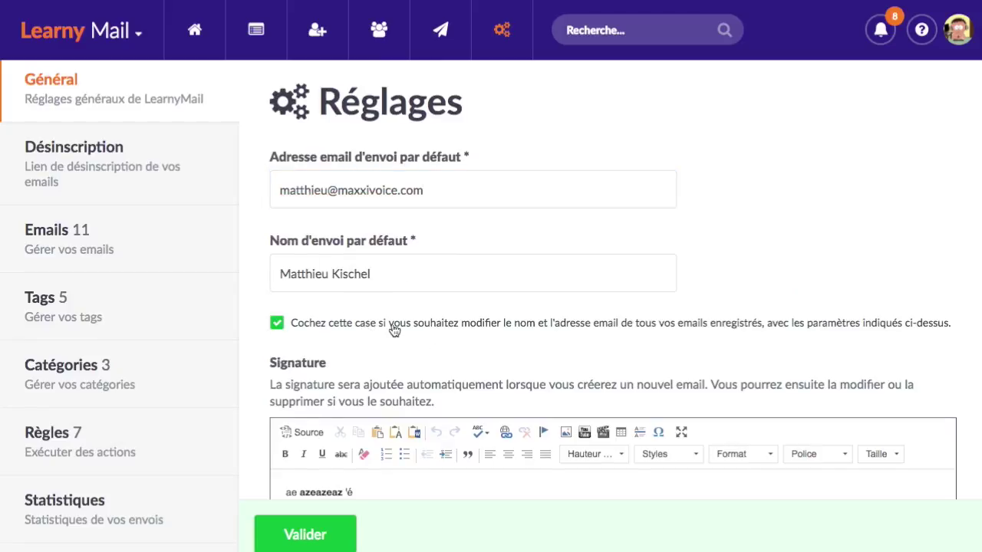
pyautogui.click(369, 323)
pyautogui.scroll(-1, 316, 354)
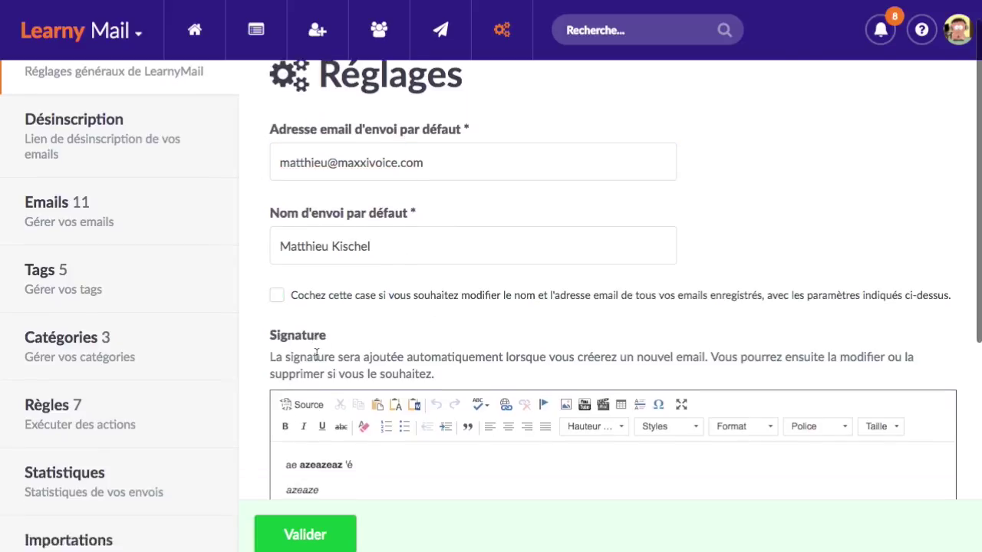
pyautogui.scroll(-3, 316, 352)
pyautogui.scroll(2, 383, 333)
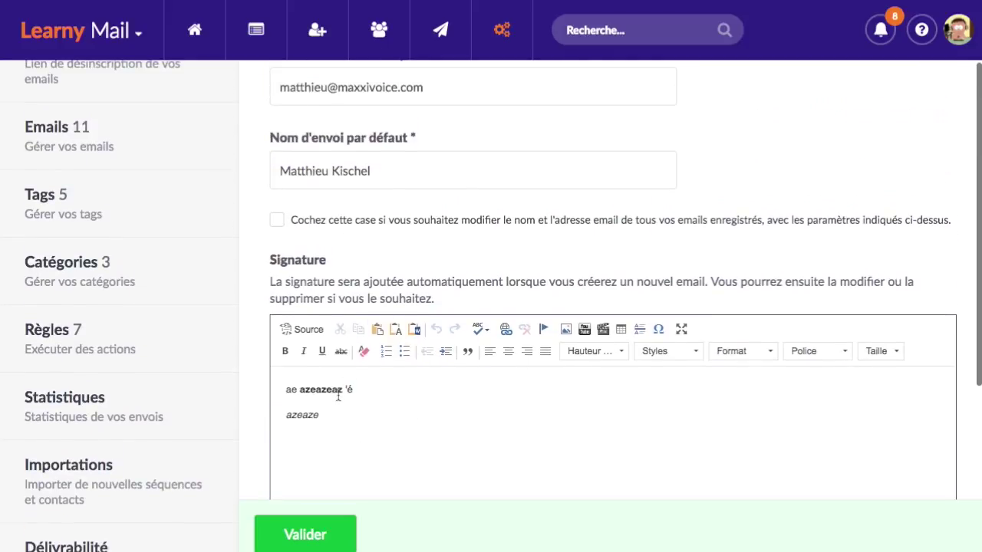
pyautogui.scroll(-1, 337, 396)
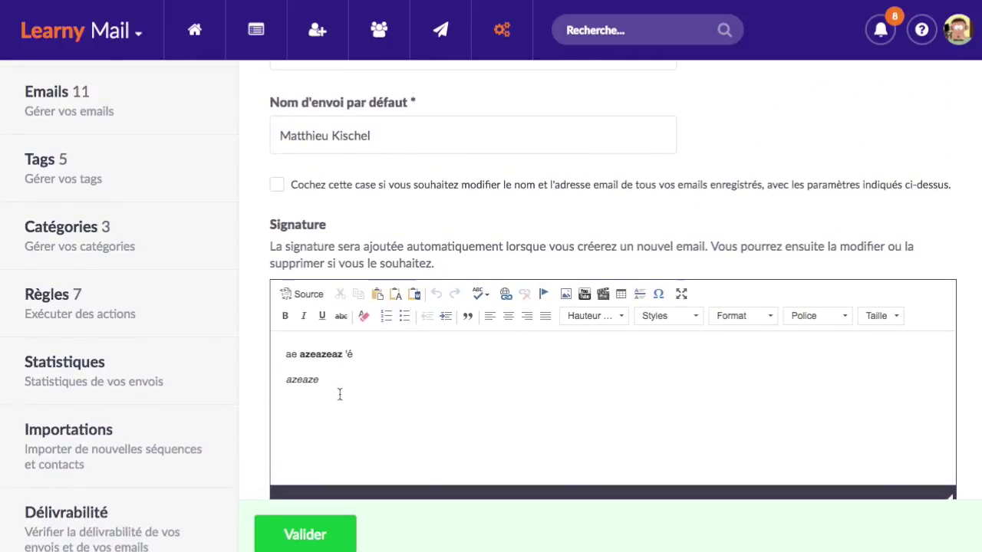
pyautogui.scroll(2, 339, 395)
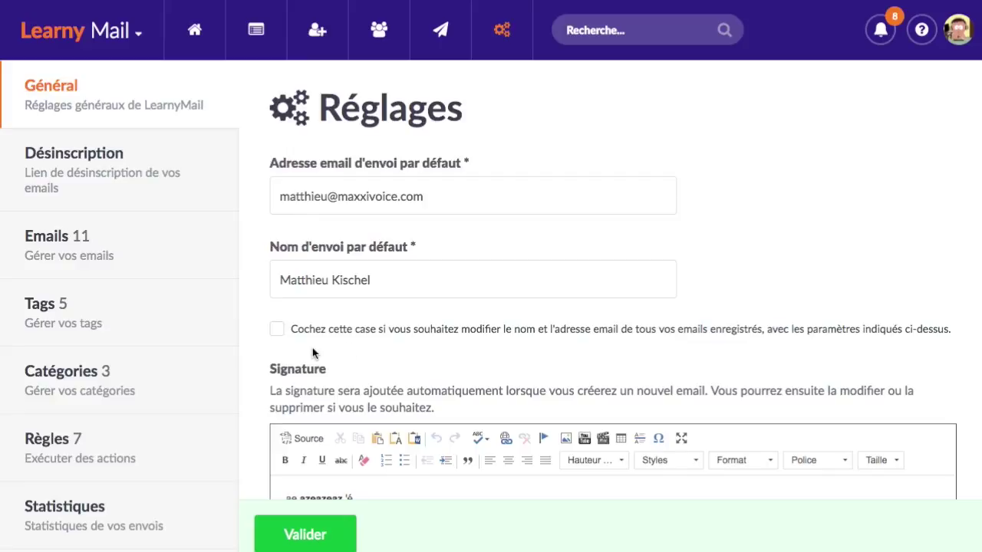
# Open the unsubscribe settings and review the text displayed before the unsubscribe link.
pyautogui.click(173, 175)
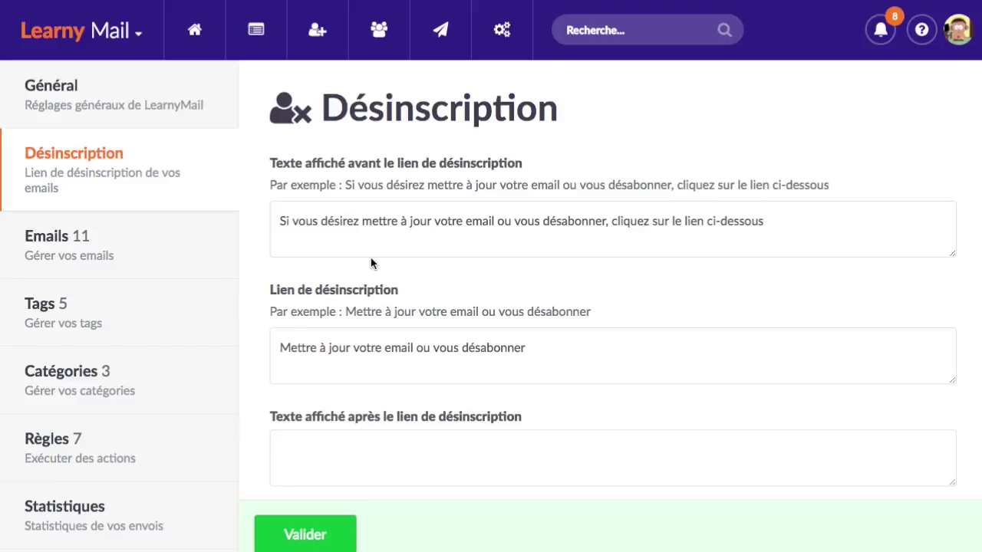
pyautogui.scroll(-2, 379, 265)
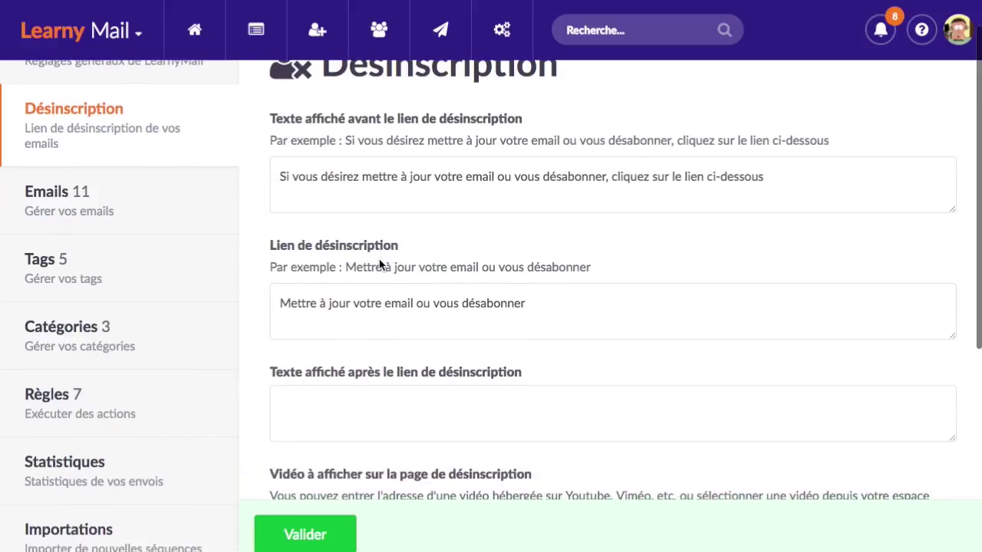
pyautogui.scroll(2, 379, 264)
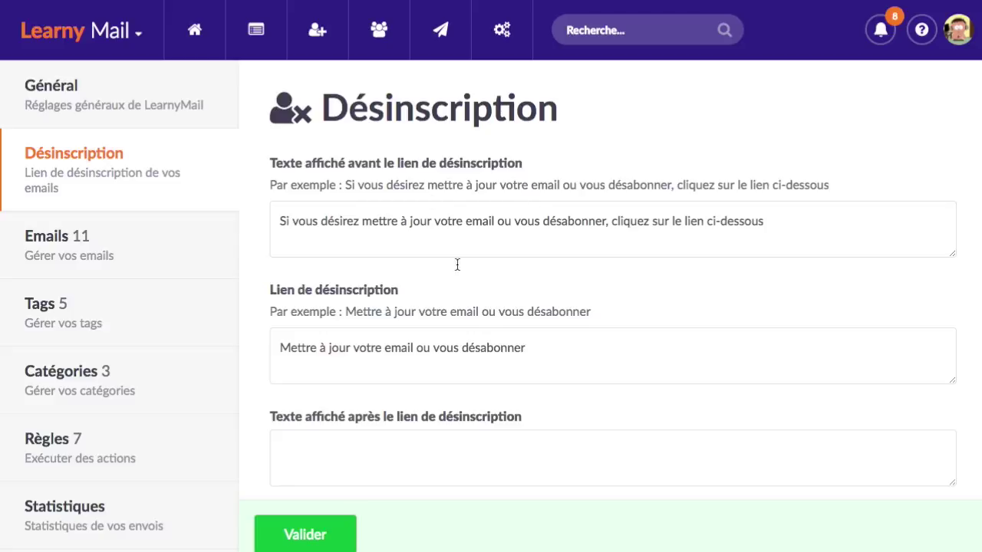
pyautogui.scroll(-1, 420, 289)
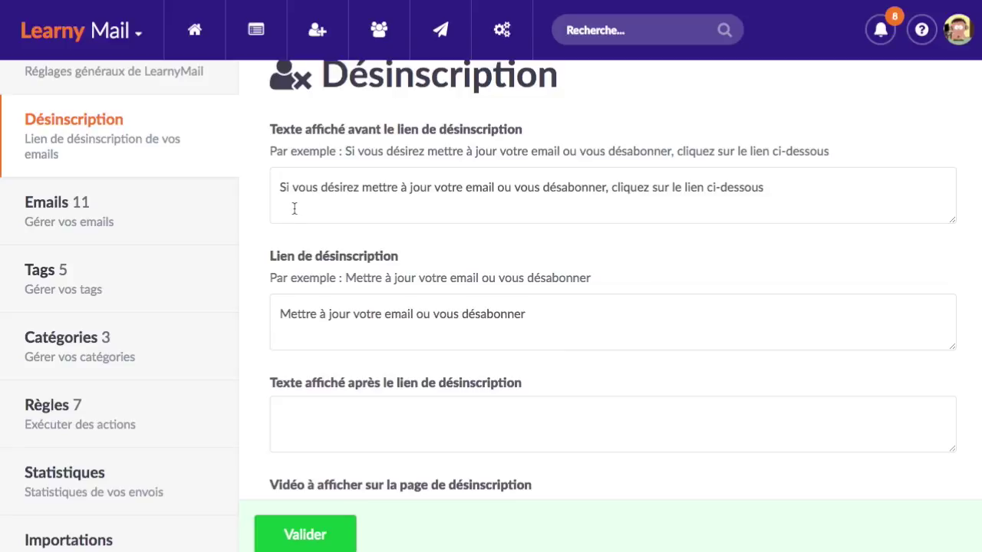
pyautogui.moveTo(281, 187); pyautogui.dragTo(621, 187)
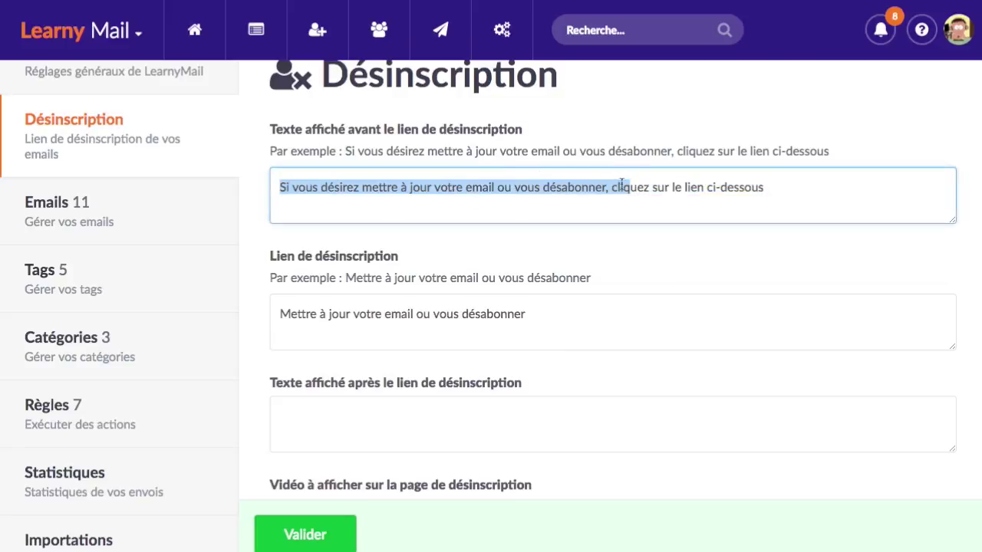
pyautogui.click(596, 188)
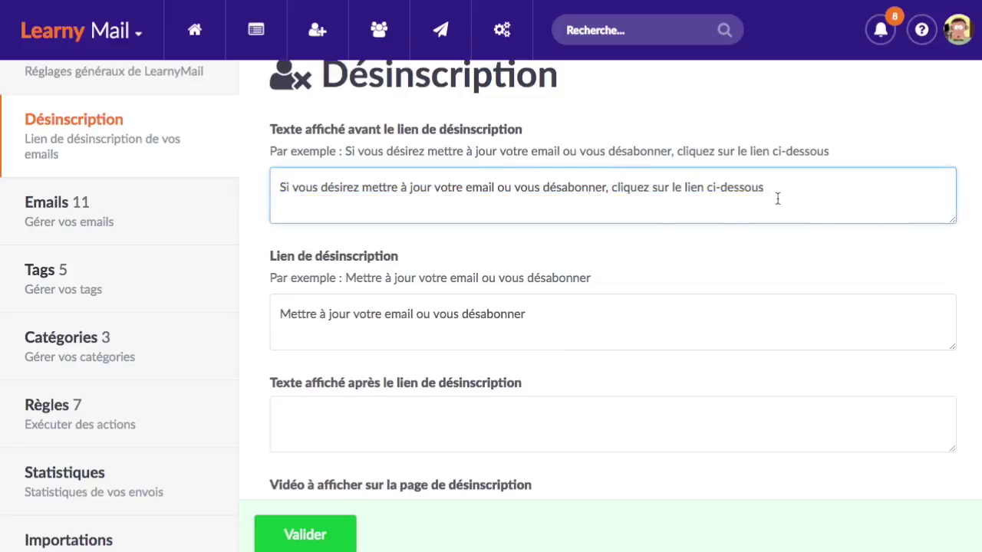
pyautogui.scroll(-1, 777, 199)
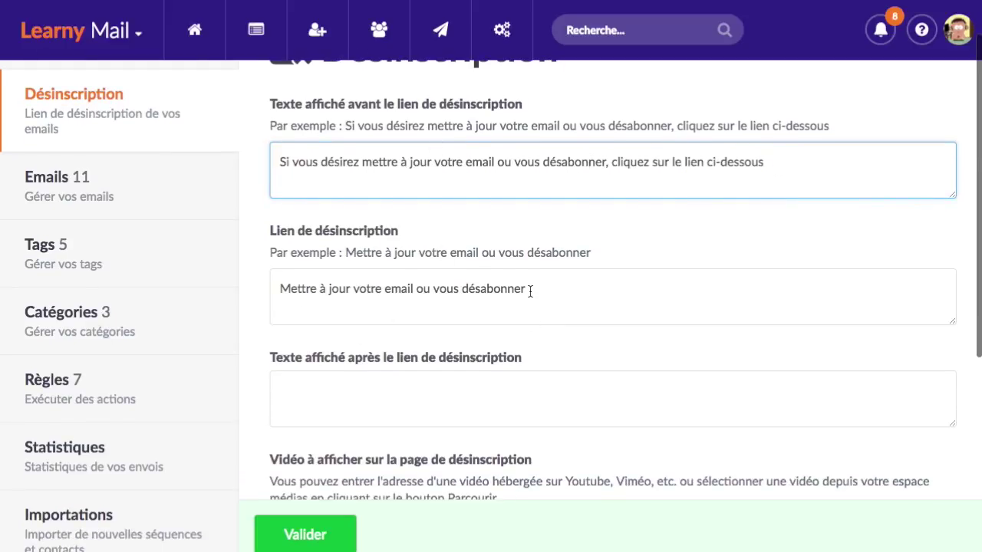
# Examine the wording of the unsubscribe link together with the text fields displayed before and after it.
pyautogui.moveTo(529, 288); pyautogui.dragTo(255, 285)
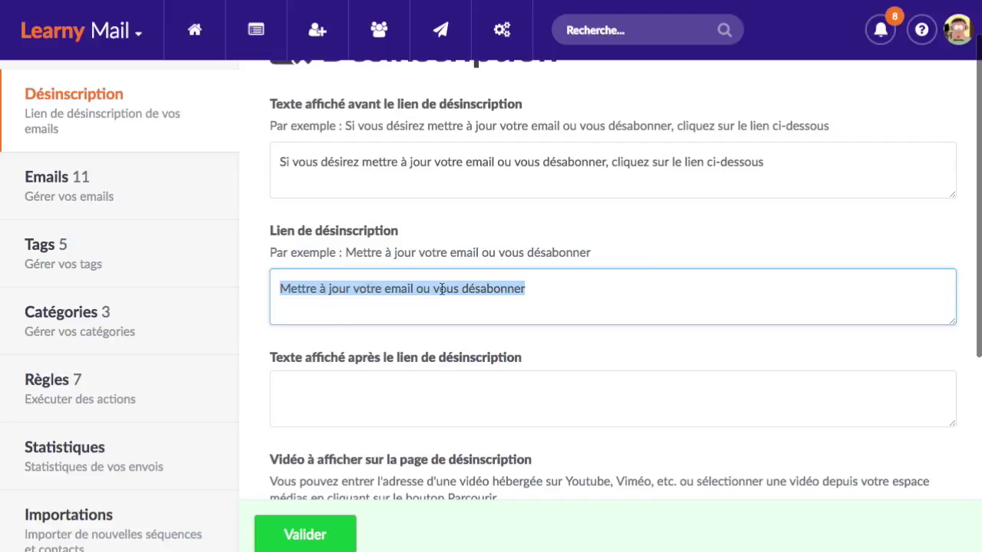
pyautogui.moveTo(536, 289); pyautogui.dragTo(262, 285)
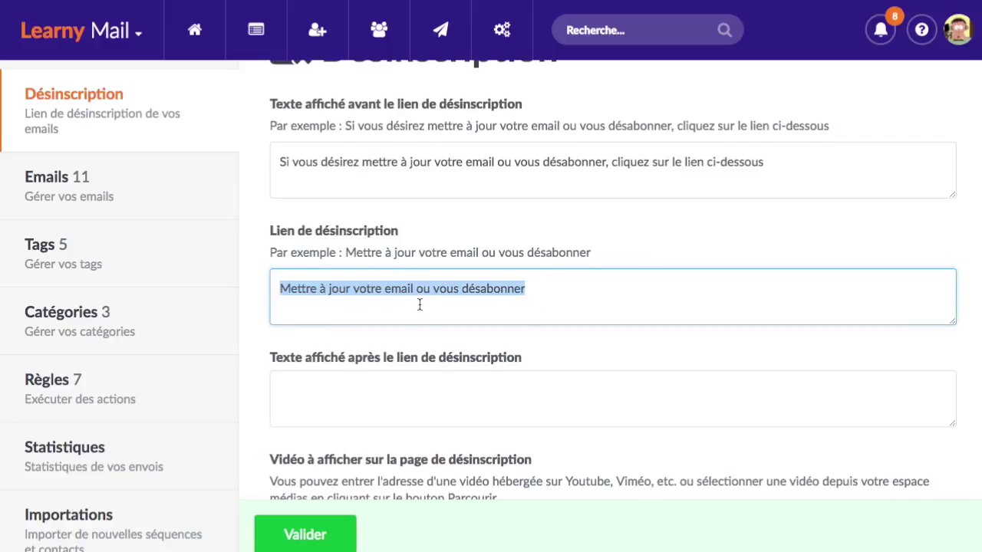
pyautogui.scroll(-2, 420, 305)
pyautogui.click(340, 287)
pyautogui.scroll(2, 340, 287)
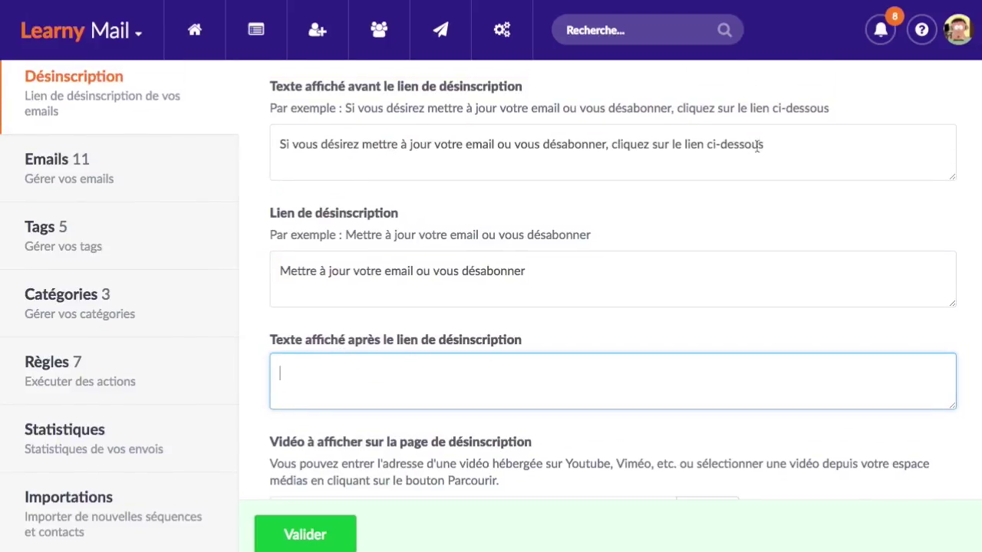
pyautogui.moveTo(763, 146); pyautogui.dragTo(259, 145)
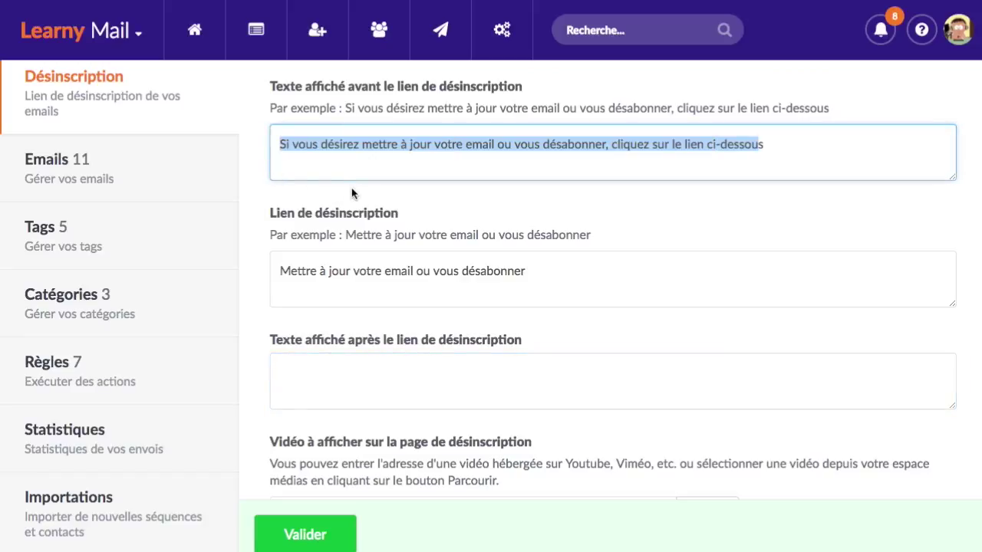
pyautogui.moveTo(550, 279); pyautogui.dragTo(246, 269)
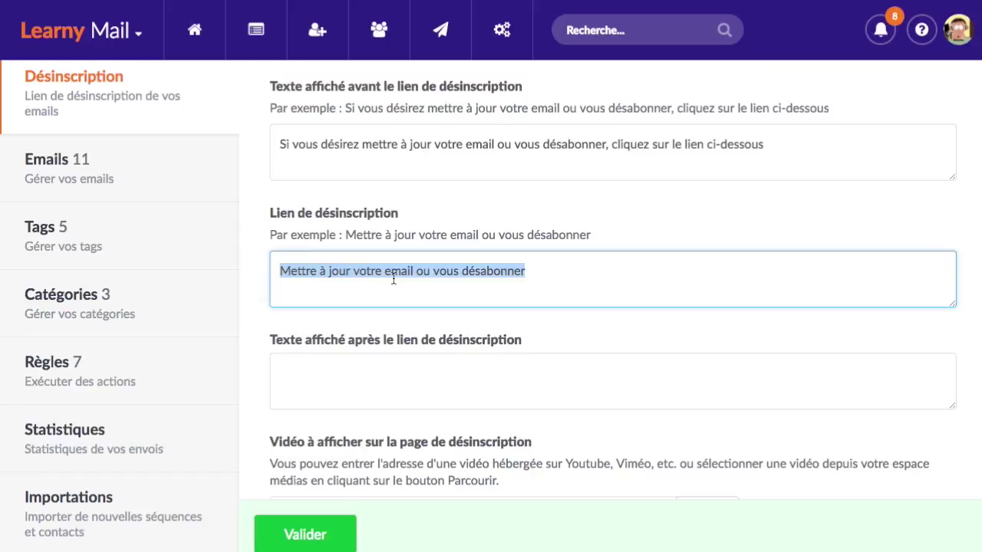
# Clear the text displayed before the unsubscribe link, keeping only the unsubscribe link wording.
pyautogui.click(392, 374)
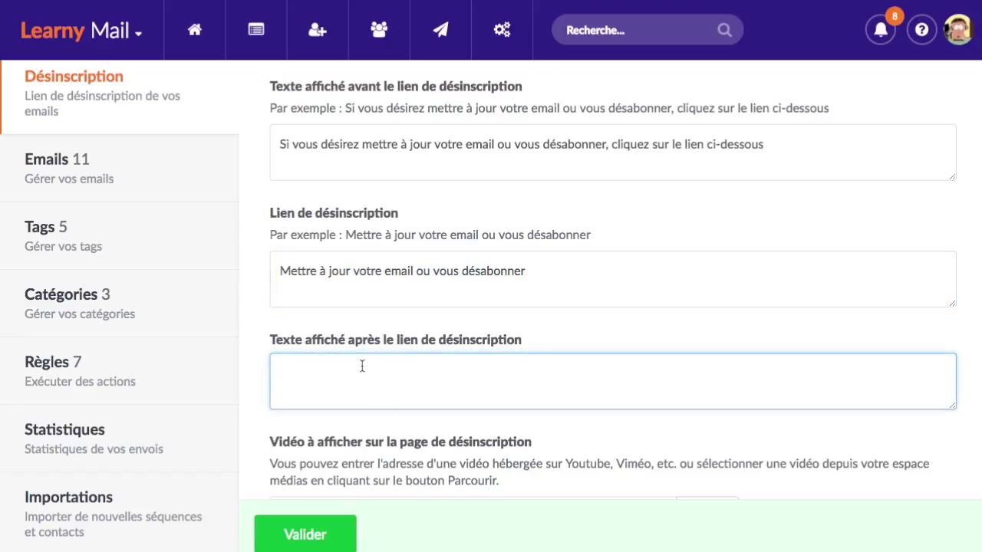
pyautogui.moveTo(408, 172); pyautogui.dragTo(273, 136)
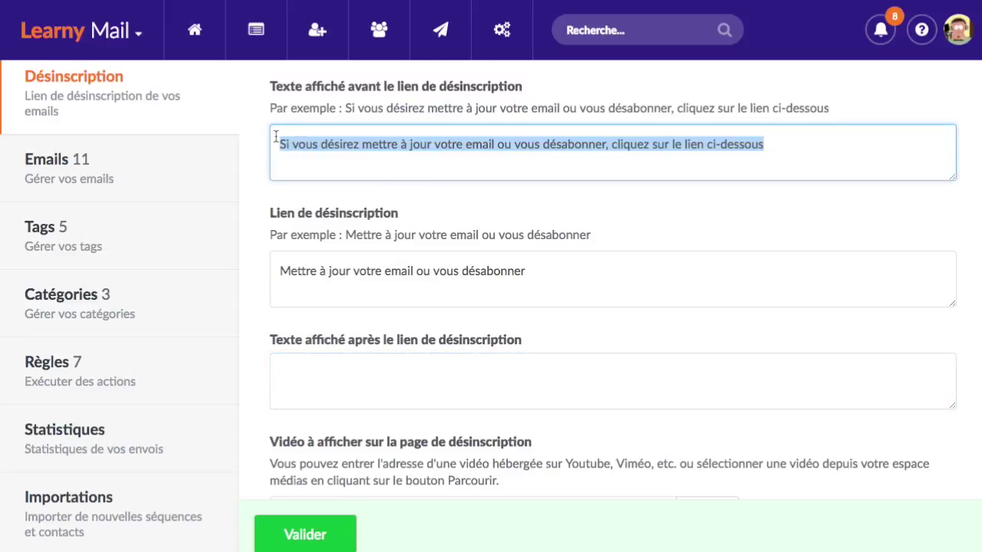
pyautogui.press('BackSpace')
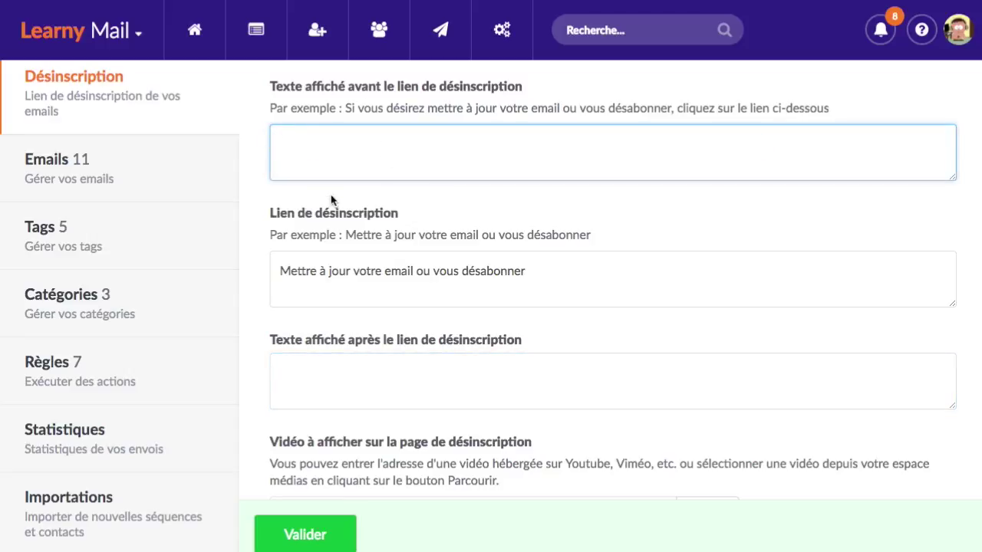
pyautogui.click(364, 374)
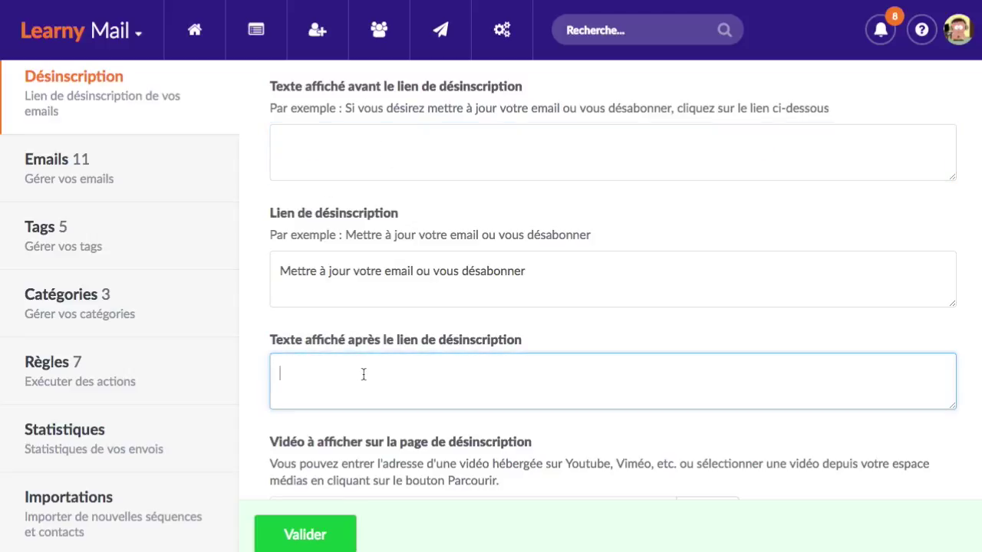
pyautogui.moveTo(540, 273); pyautogui.dragTo(277, 272)
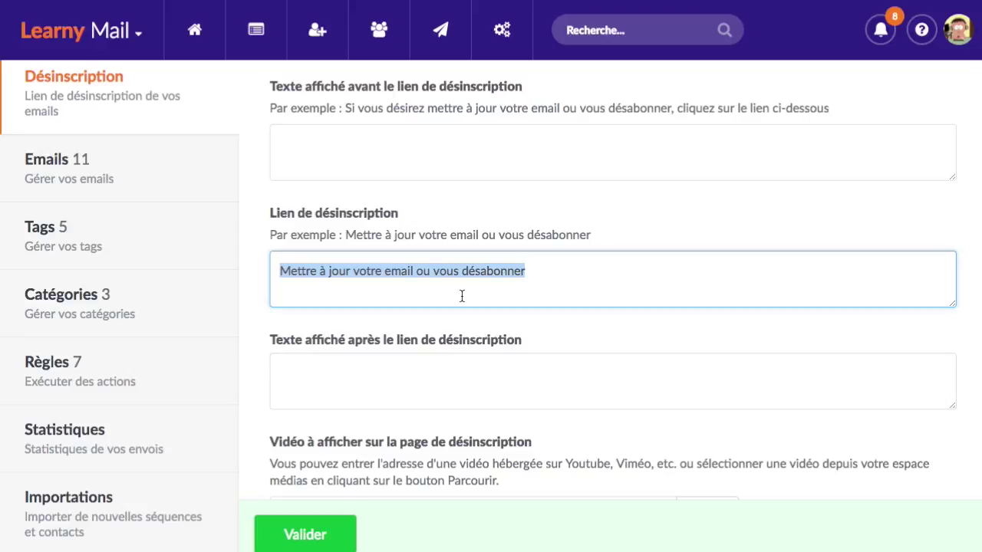
# Review the video setting for the unsubscribe page and the contact information and video on the subscriber's unsubscribe page.
pyautogui.scroll(-3, 460, 294)
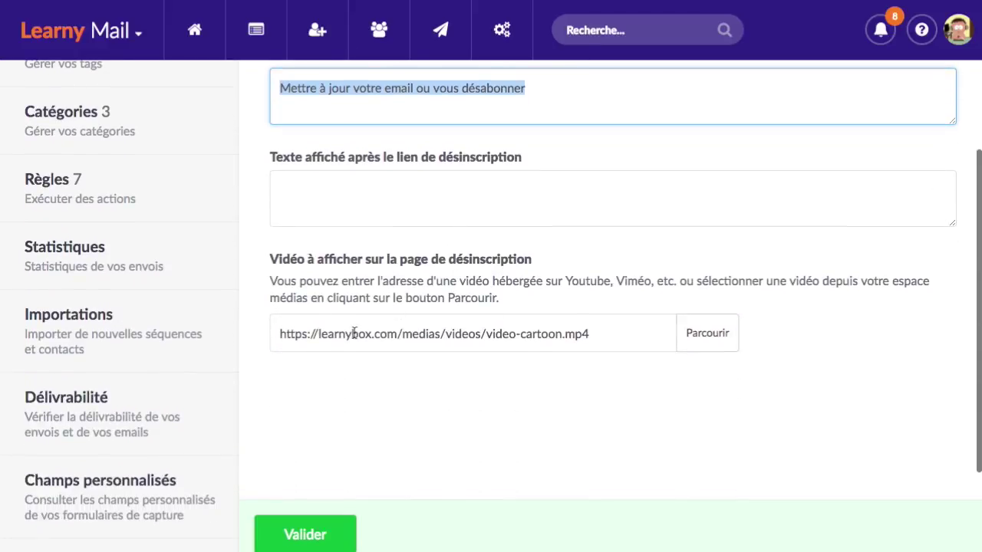
pyautogui.click(474, 376)
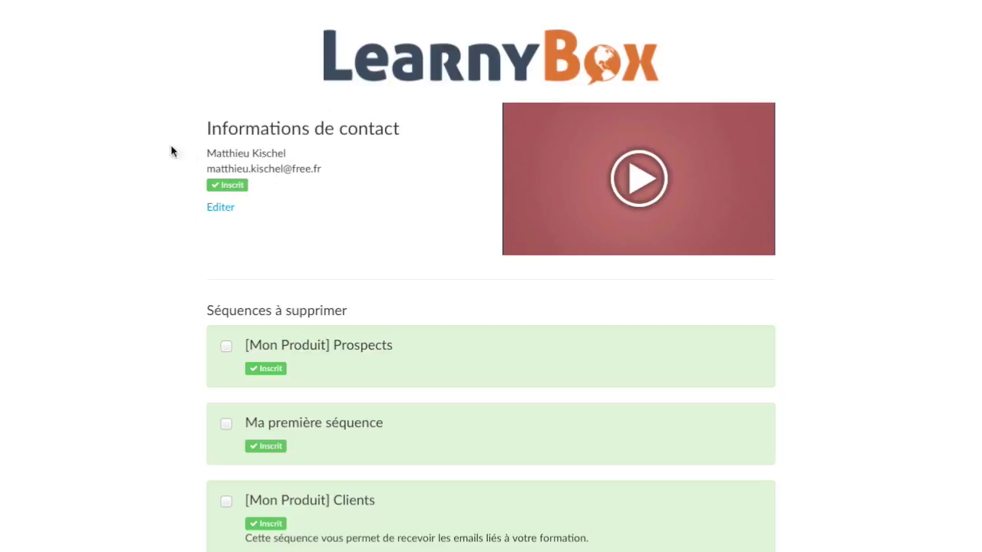
pyautogui.moveTo(210, 153); pyautogui.dragTo(278, 155)
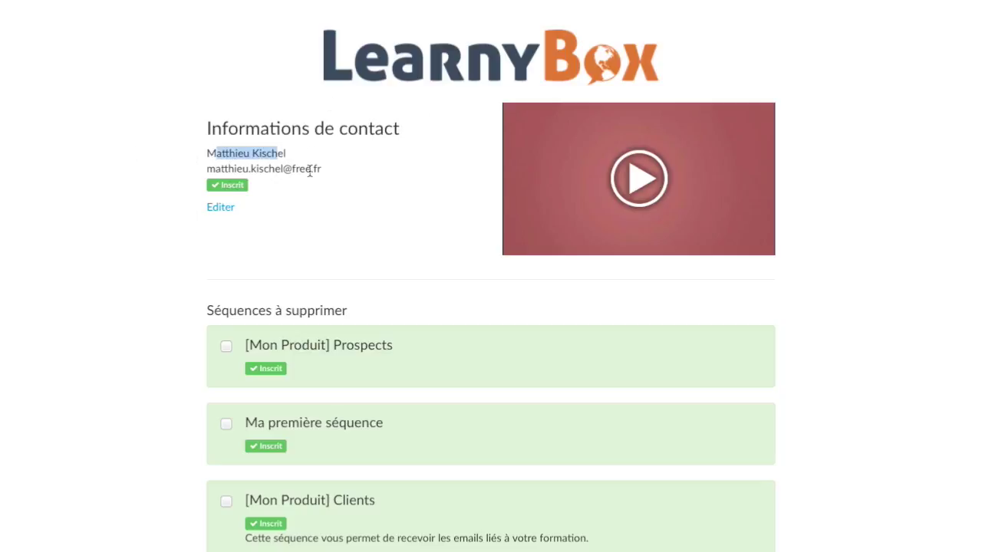
pyautogui.click(254, 190)
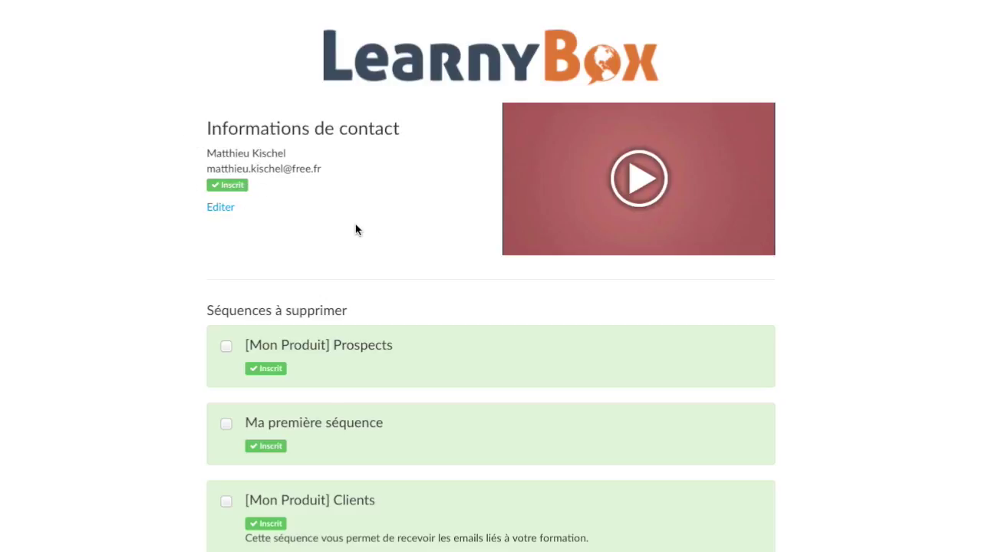
pyautogui.moveTo(679, 209)
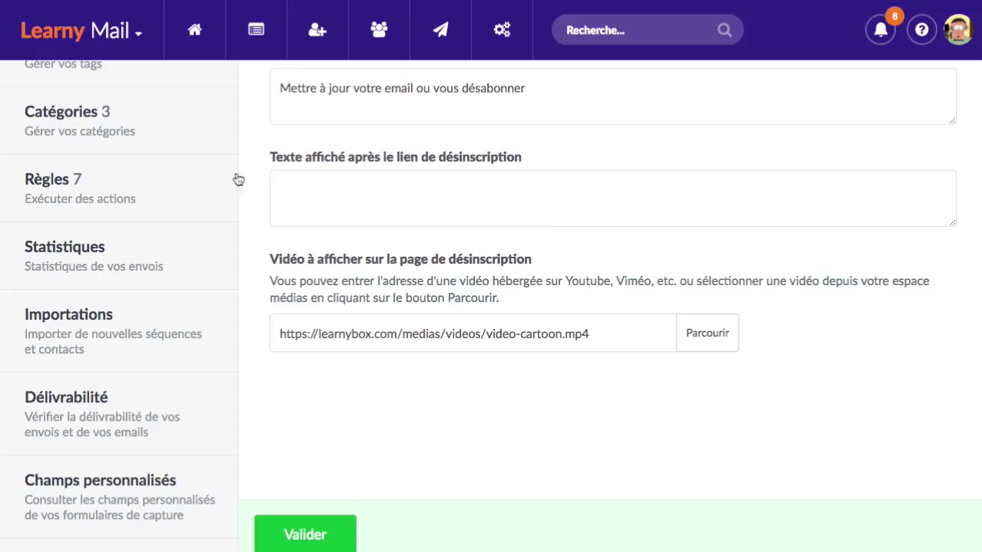
pyautogui.scroll(-3, 519, 407)
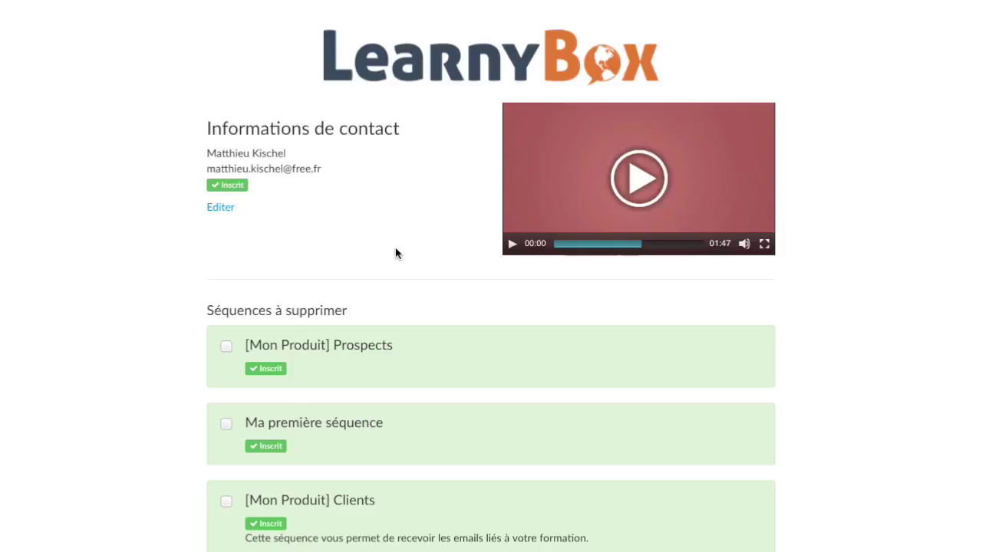
# On the unsubscribe page, unsubscribe the contact from the [Mon Produit] Prospects and Ma première séquence sequences and update the information.
pyautogui.scroll(-3, 195, 250)
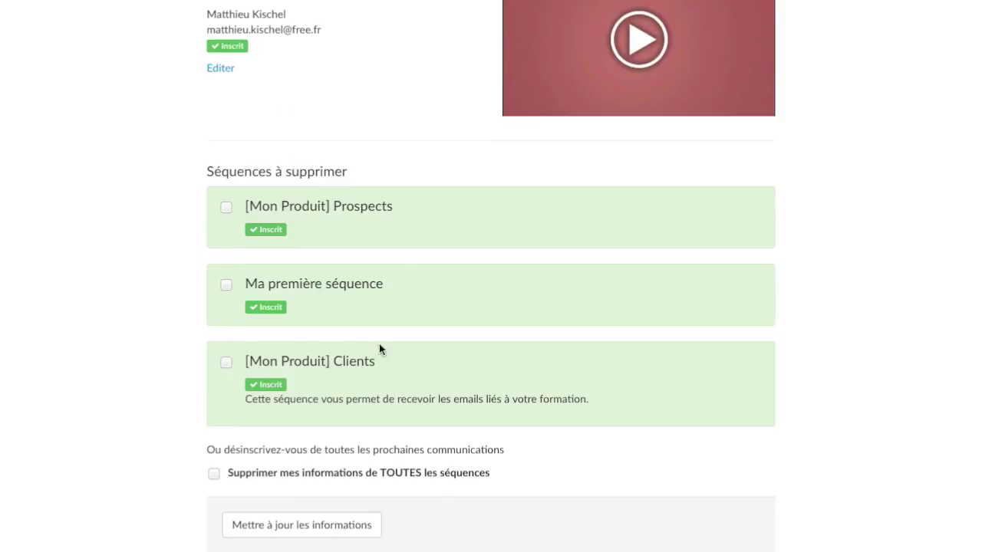
pyautogui.click(228, 209)
pyautogui.click(245, 474)
pyautogui.click(244, 476)
pyautogui.click(318, 529)
pyautogui.scroll(-2, 178, 333)
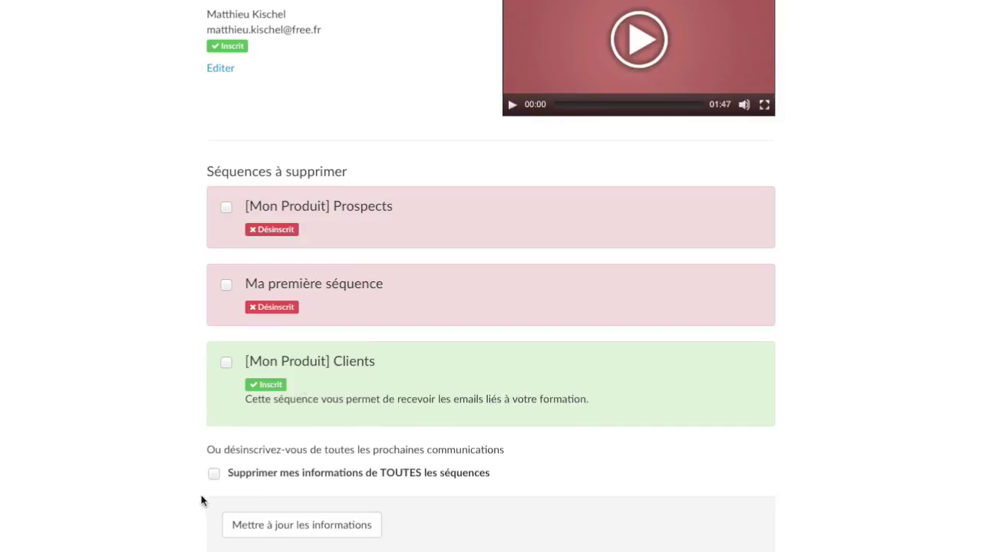
# Remove the contact's information from all sequences, update the preferences, and check the contact's and sequences' subscription status.
pyautogui.click(218, 476)
pyautogui.click(305, 527)
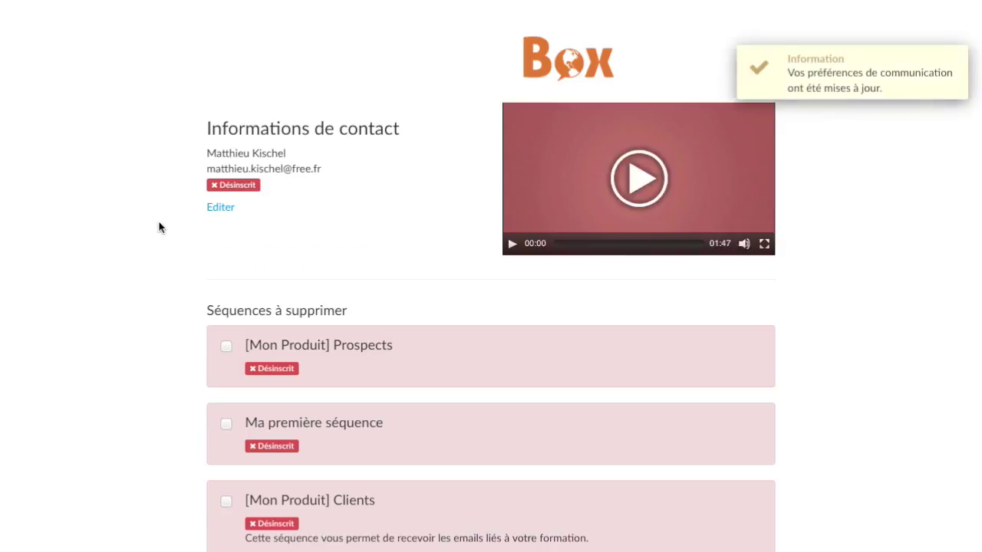
pyautogui.scroll(-2, 291, 395)
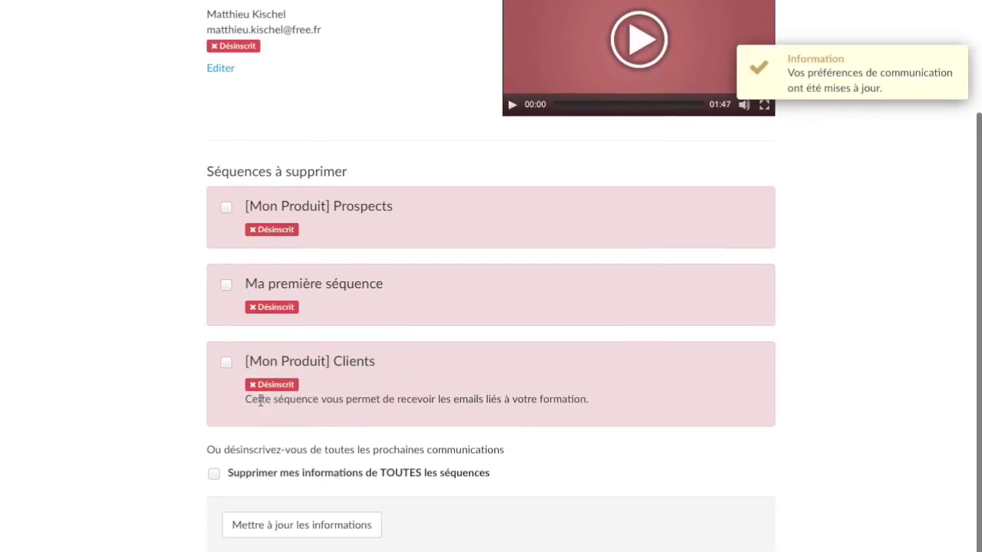
pyautogui.scroll(2, 366, 325)
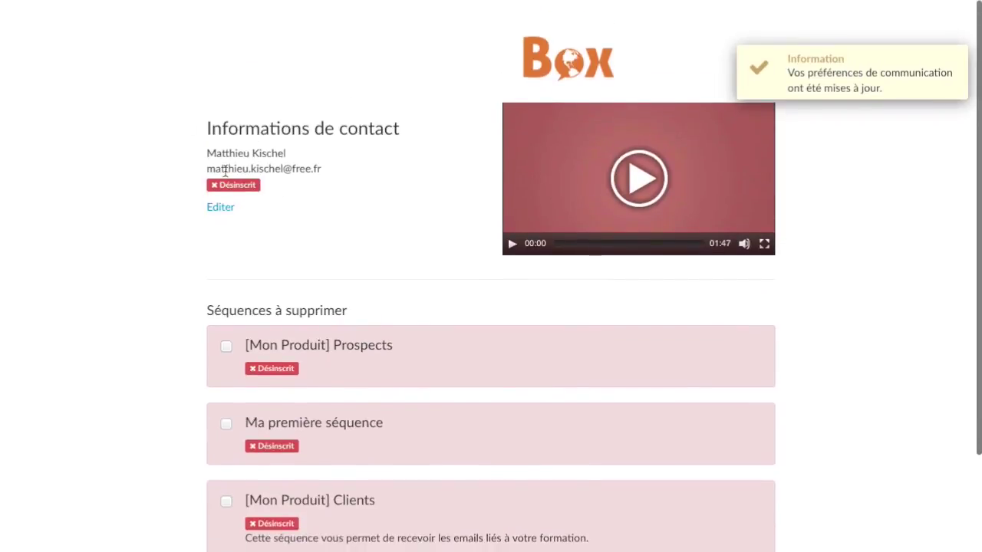
pyautogui.doubleClick(227, 185)
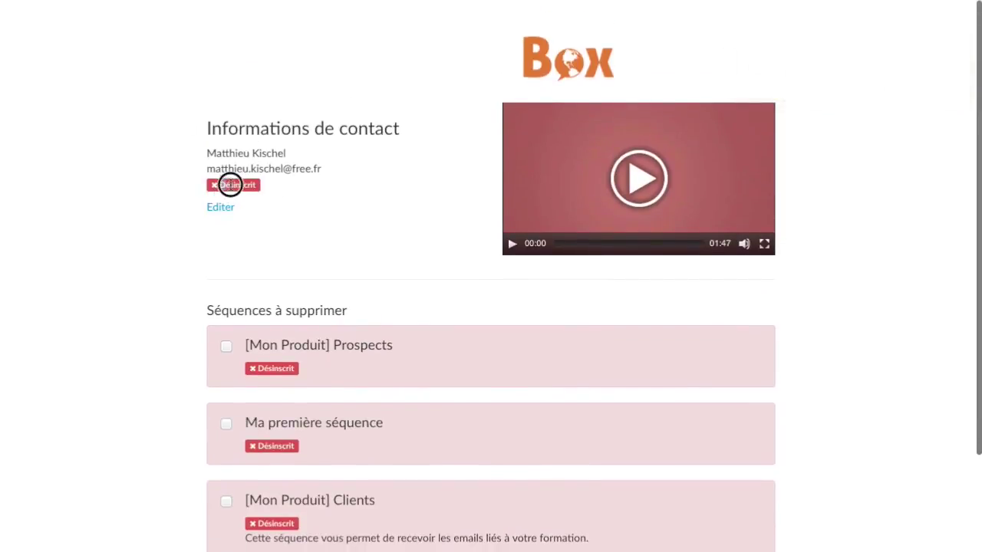
pyautogui.click(281, 220)
pyautogui.scroll(-2, 279, 219)
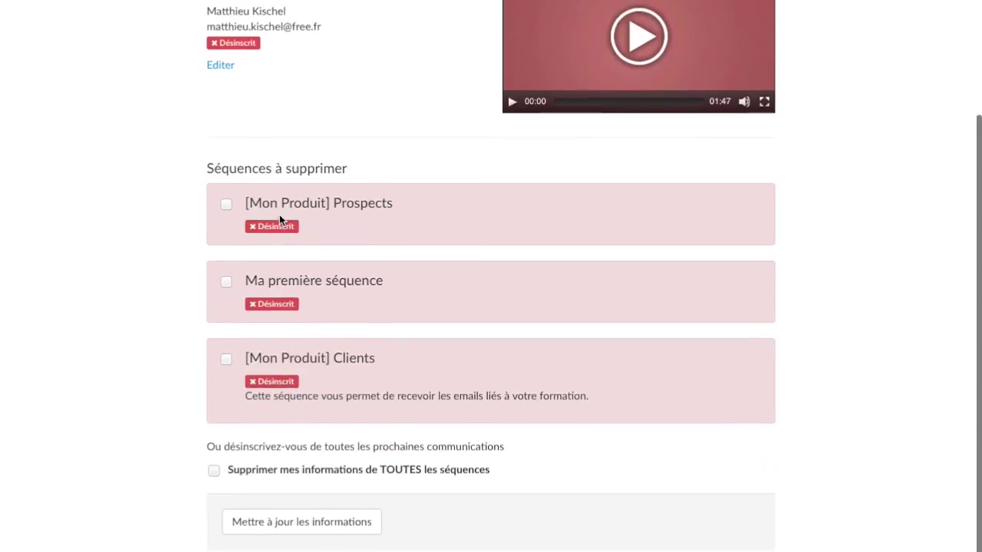
pyautogui.scroll(2, 279, 218)
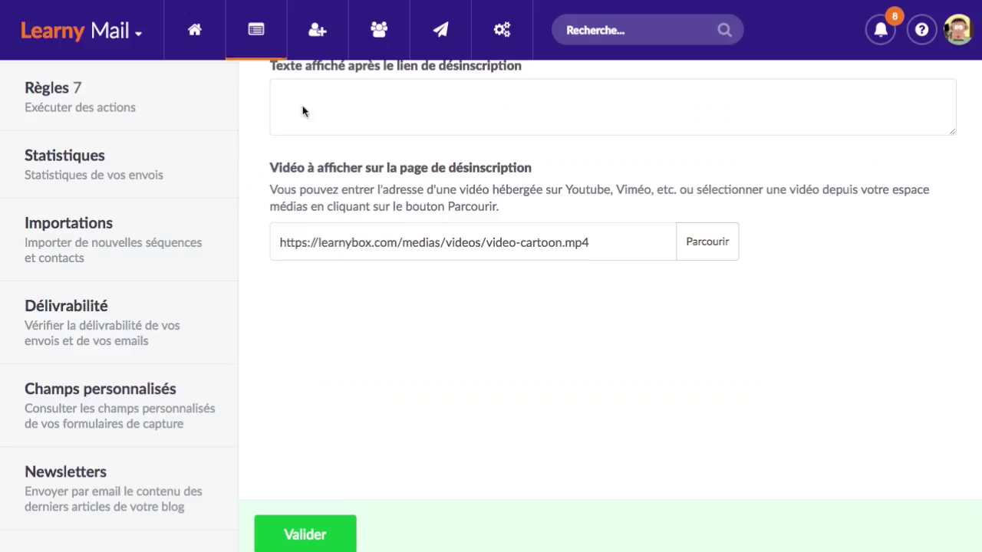
# Return to the LearnyMail settings and look through the list of saved emails.
pyautogui.scroll(5, 363, 348)
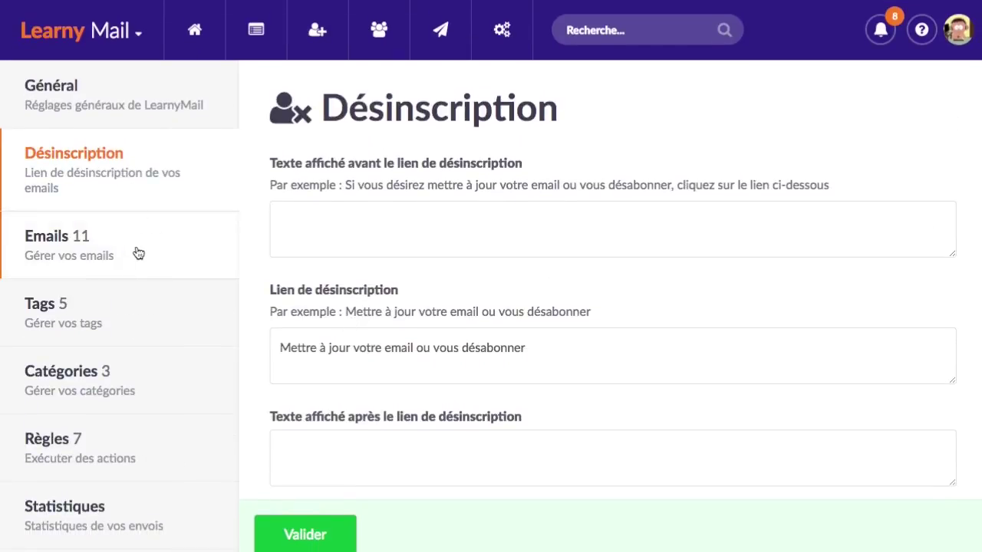
pyautogui.click(140, 254)
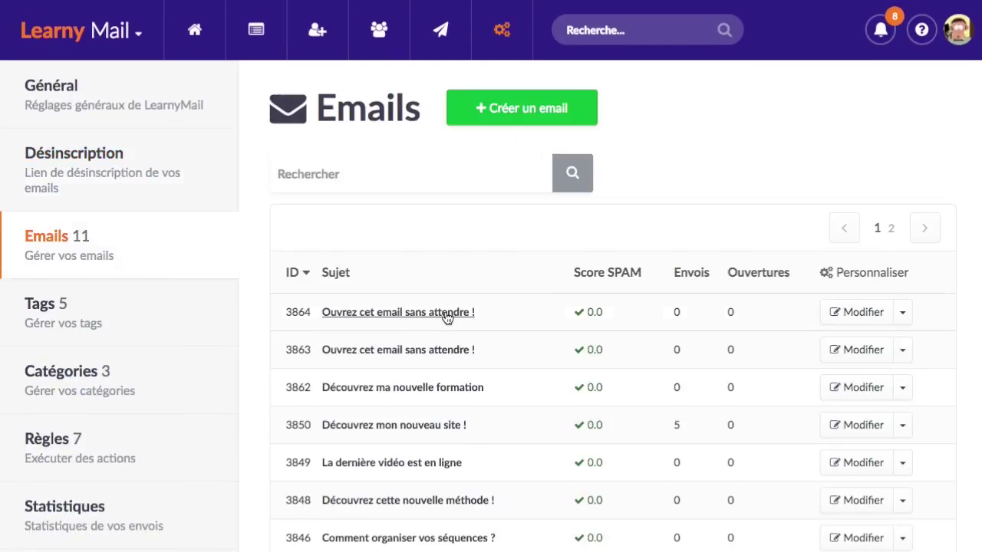
pyautogui.scroll(-3, 555, 346)
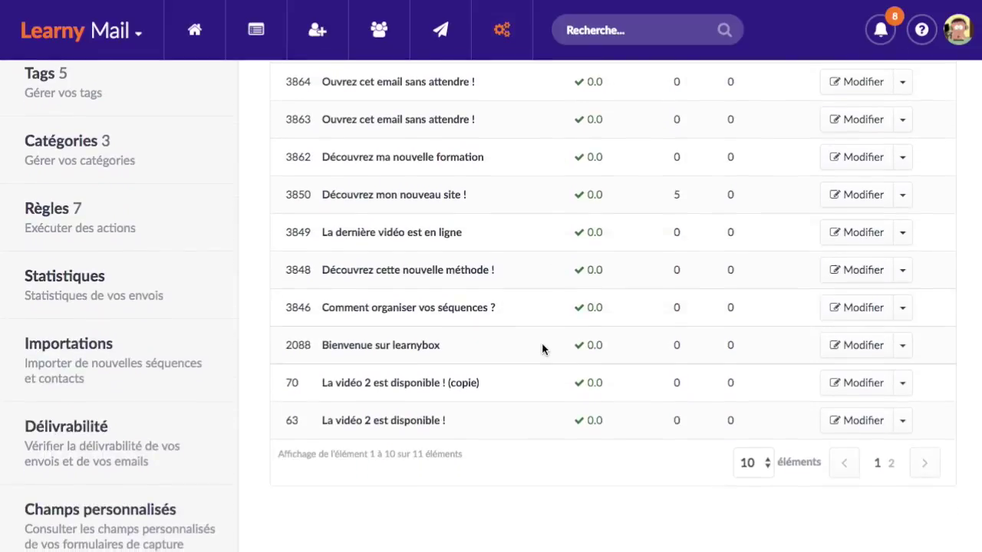
pyautogui.scroll(1, 490, 369)
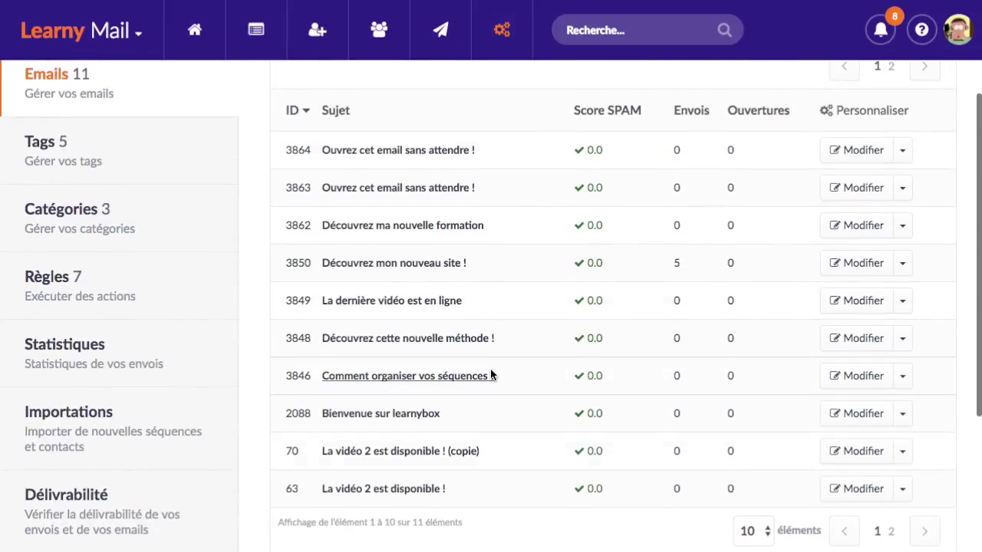
pyautogui.scroll(2, 548, 281)
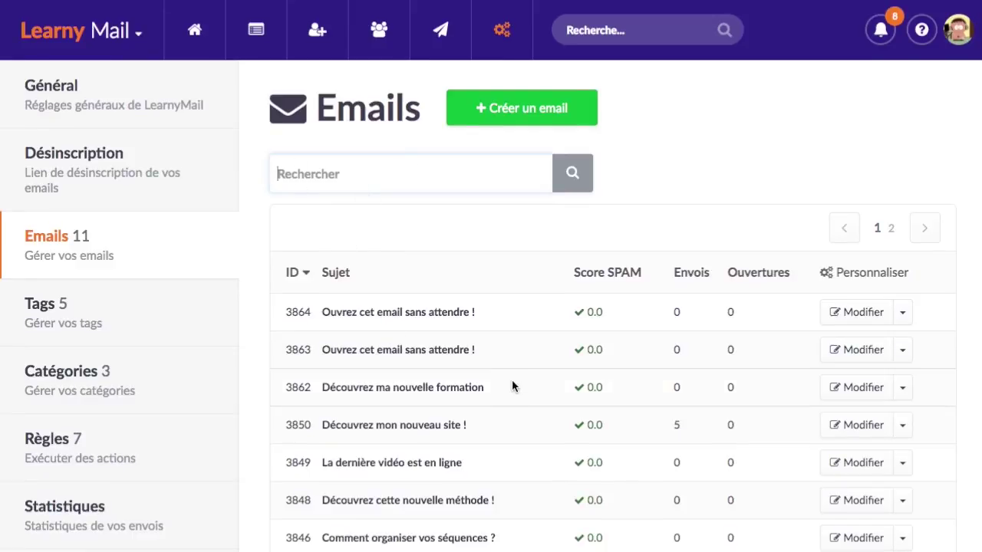
# Open the tag settings and examine the subscriber counts of the Client, Tag1 and Tag2 tags.
pyautogui.click(175, 308)
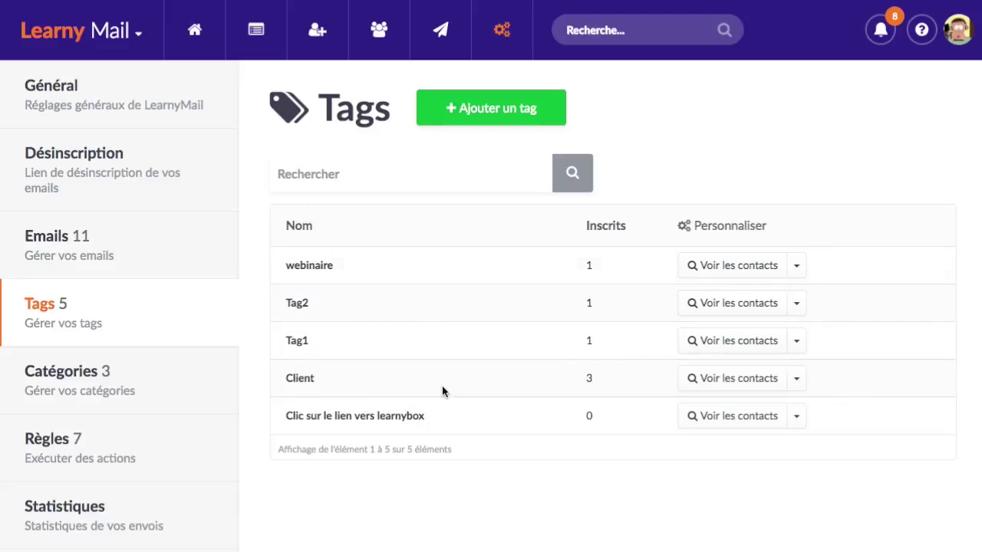
pyautogui.doubleClick(589, 378)
pyautogui.doubleClick(589, 340)
pyautogui.click(627, 304)
pyautogui.moveTo(293, 378); pyautogui.dragTo(321, 377)
pyautogui.click(319, 380)
# View the contacts that have the Client tag and check the advanced search condition behind the list.
pyautogui.click(733, 379)
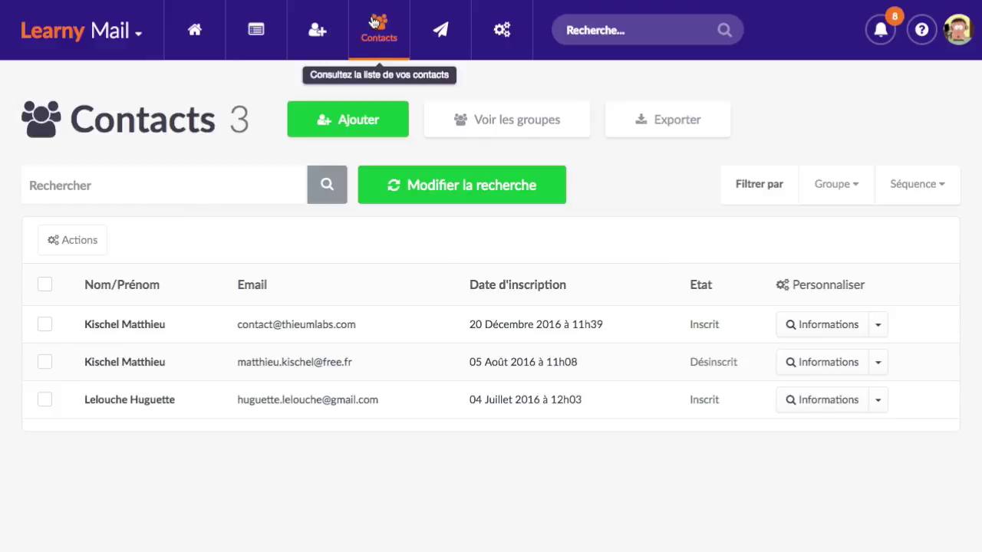
pyautogui.click(445, 189)
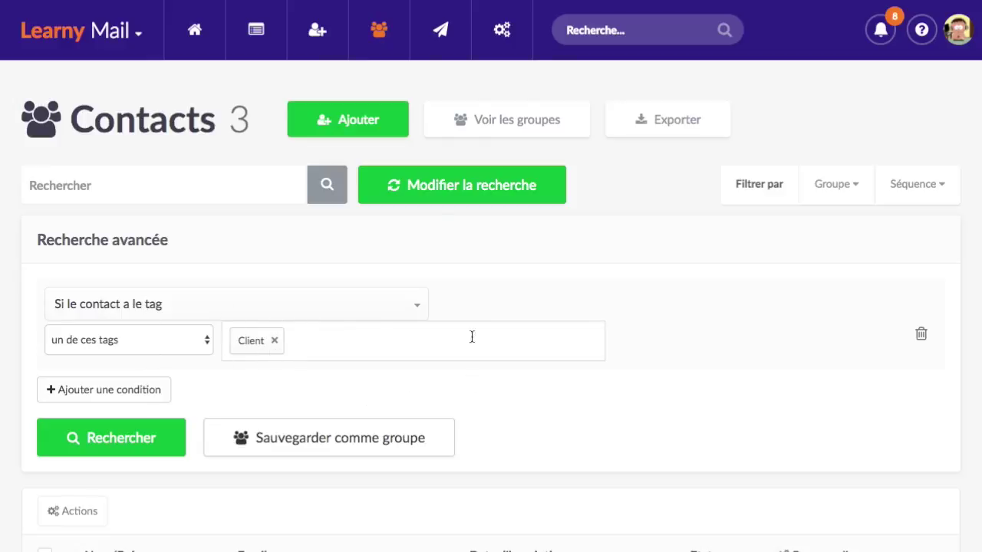
pyautogui.click(472, 187)
pyautogui.scroll(-2, 471, 314)
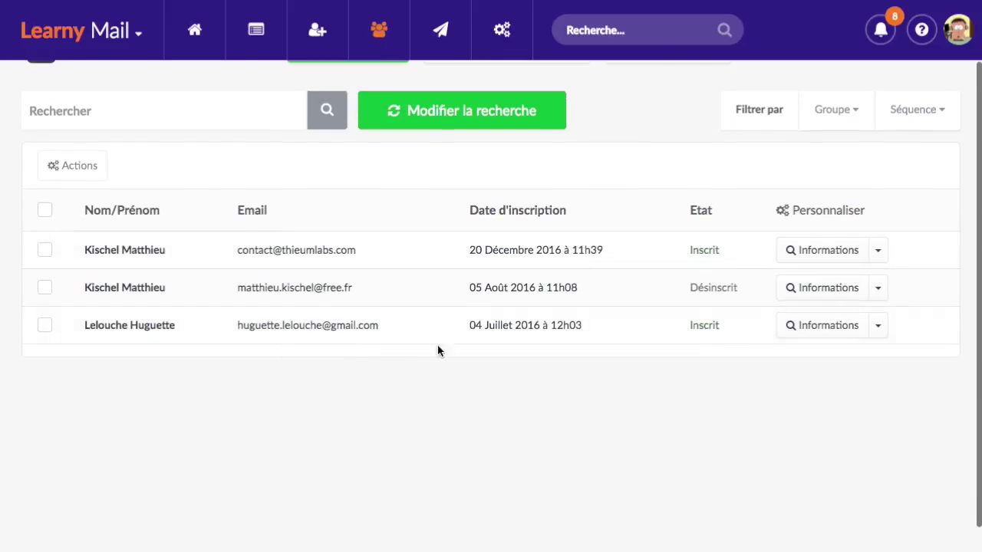
pyautogui.scroll(2, 369, 352)
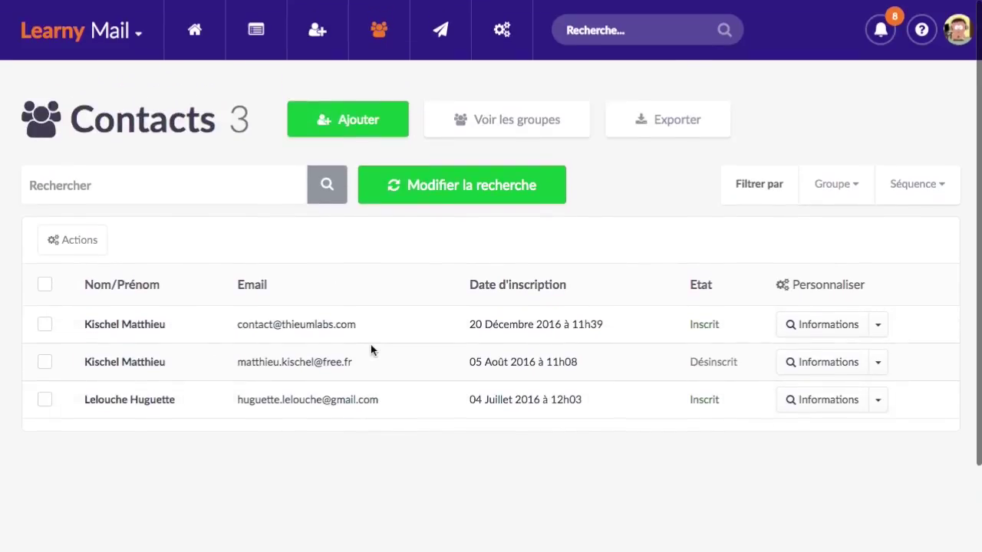
# Return to the tag settings, examine the name and description fields for creating a tag, and cancel the creation.
pyautogui.click(502, 29)
pyautogui.click(66, 316)
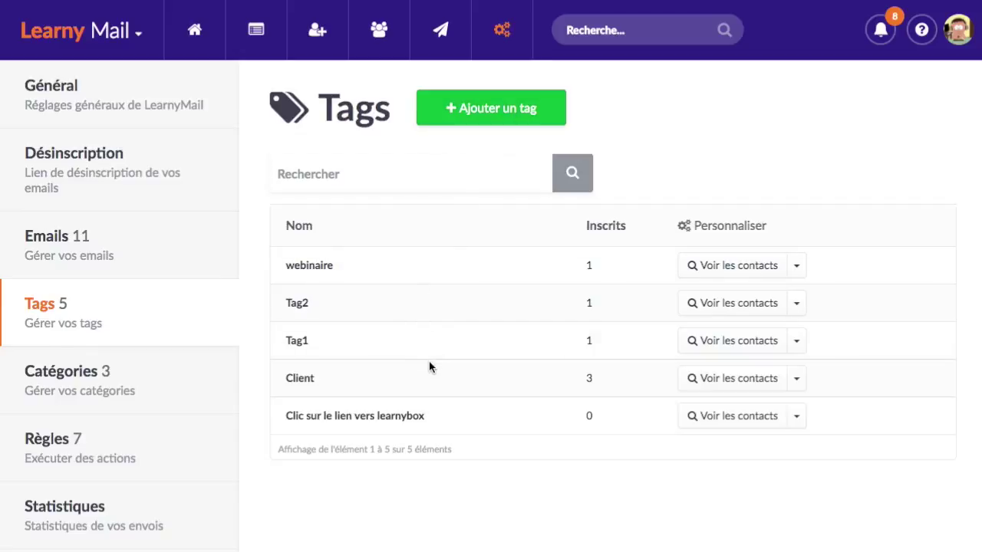
pyautogui.click(486, 108)
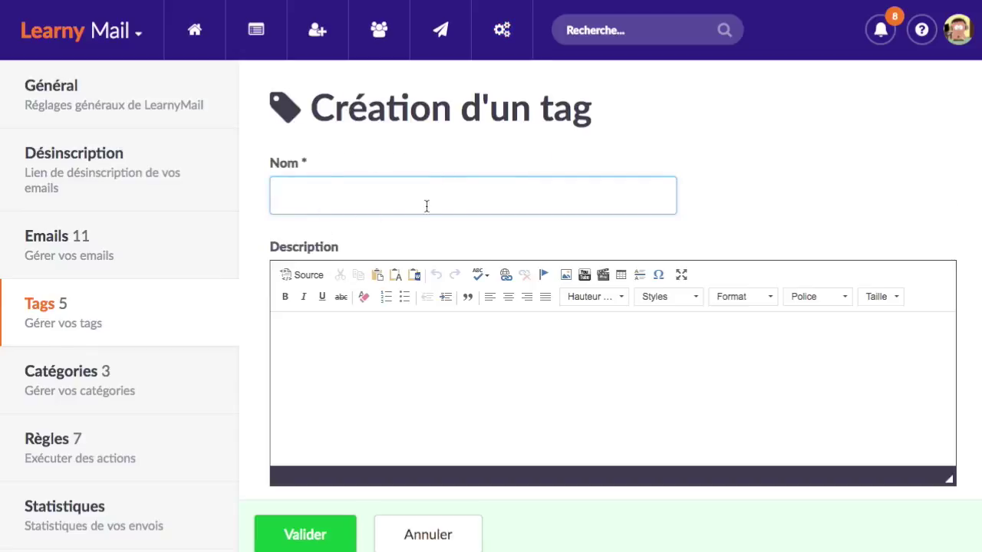
pyautogui.click(320, 327)
pyautogui.scroll(-2, 326, 330)
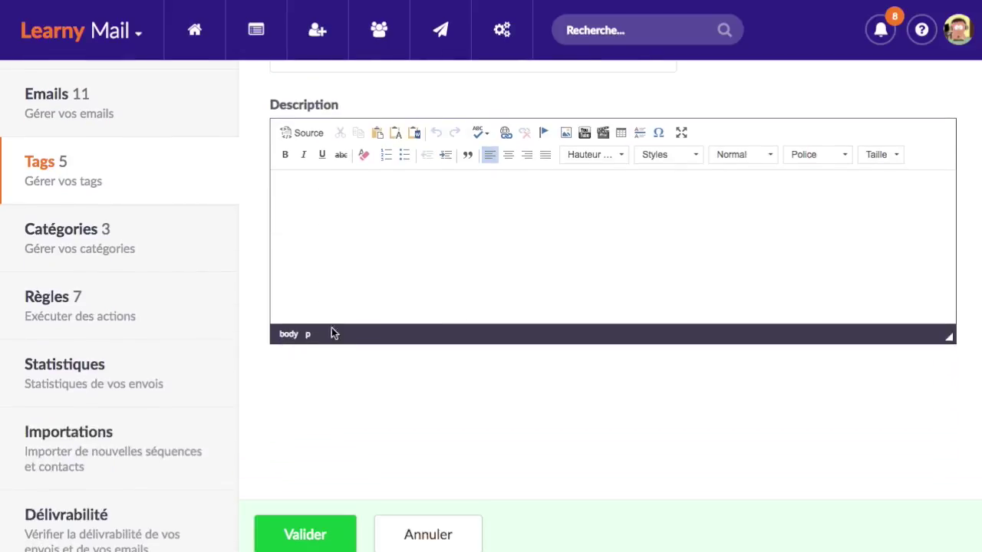
pyautogui.click(425, 534)
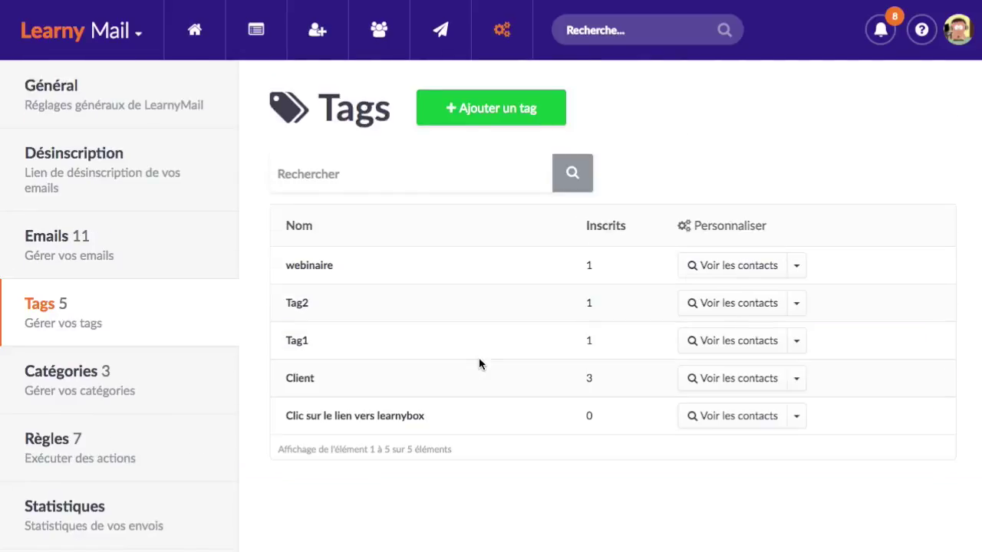
# Open the category settings, examine the colours and sequences of the Prospects category, and cancel its editing.
pyautogui.click(165, 396)
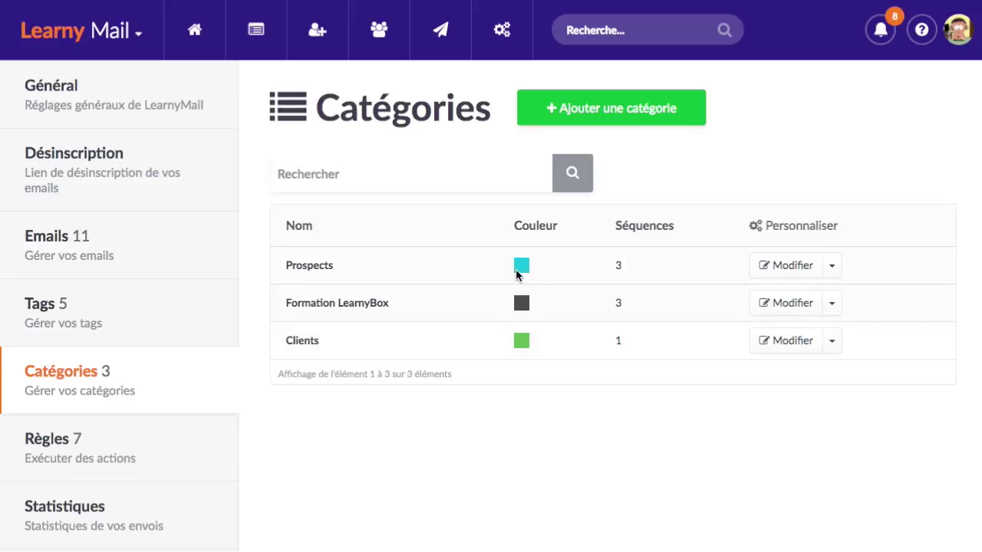
pyautogui.click(790, 265)
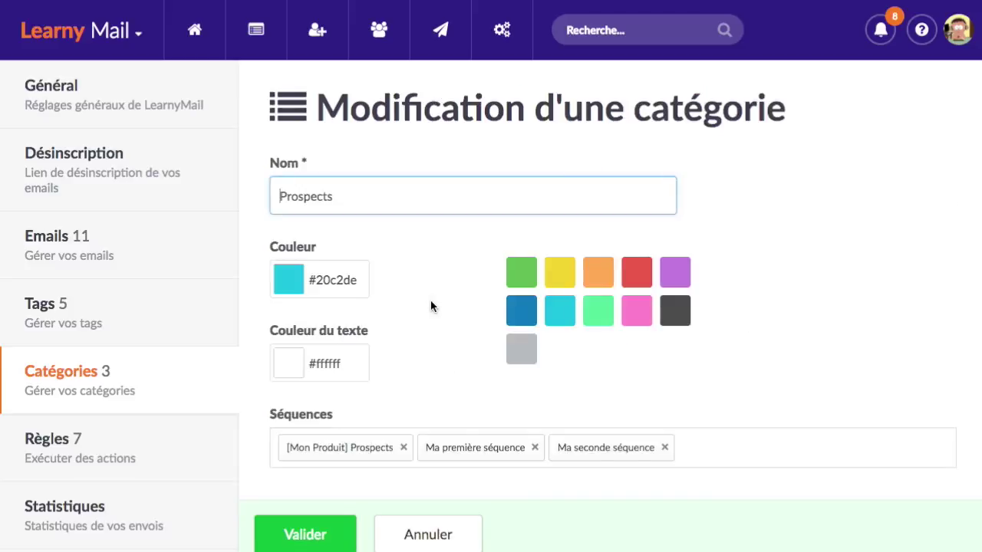
pyautogui.scroll(-1, 337, 225)
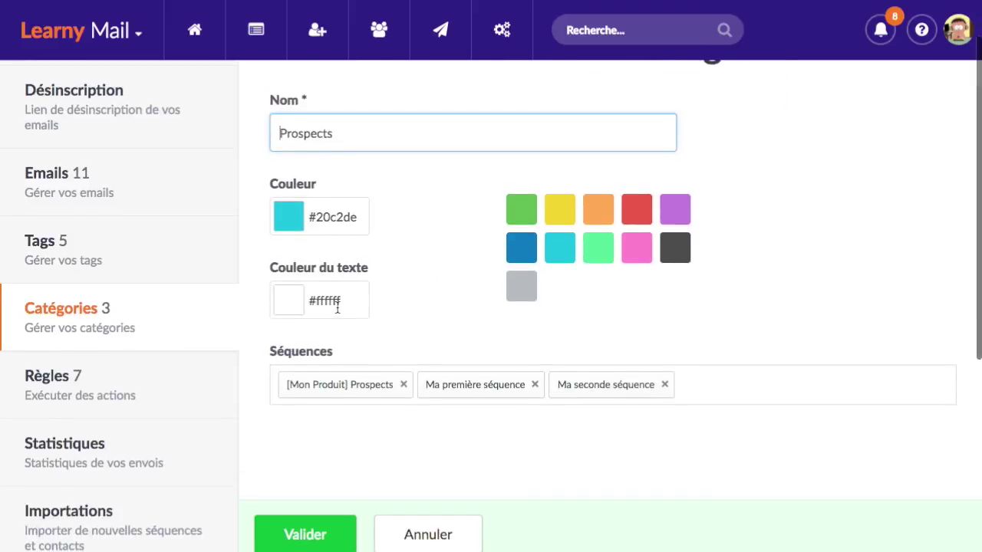
pyautogui.scroll(-1, 361, 316)
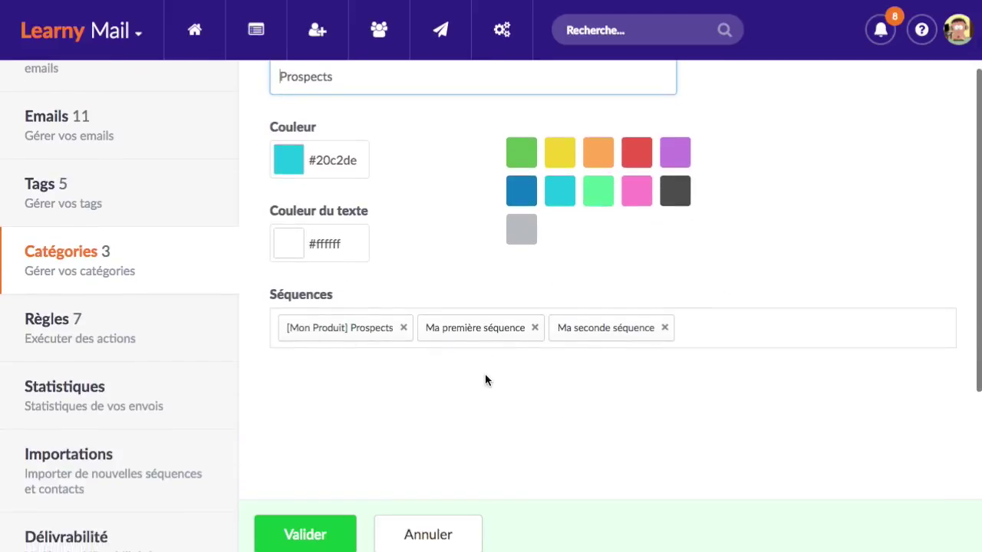
pyautogui.scroll(2, 483, 376)
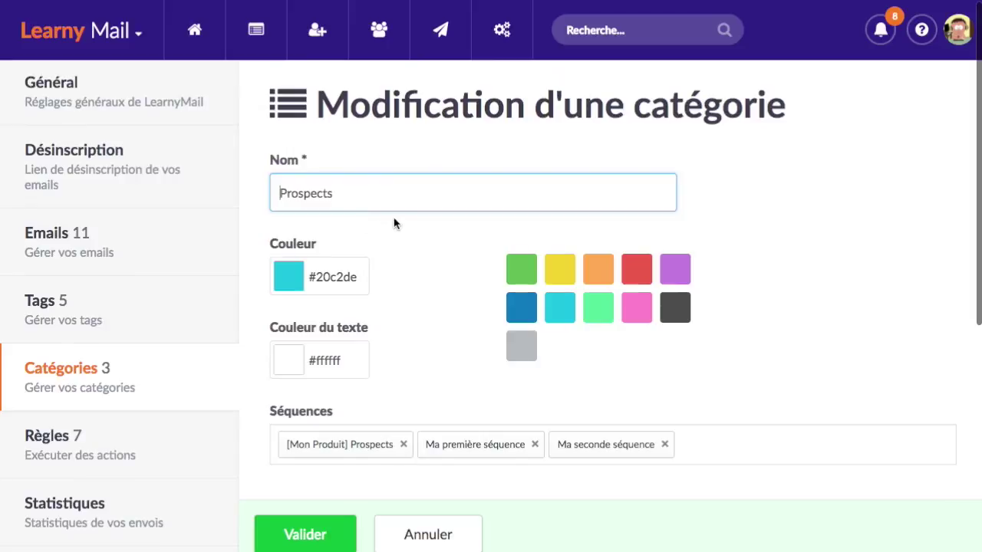
pyautogui.scroll(-1, 433, 491)
pyautogui.click(445, 527)
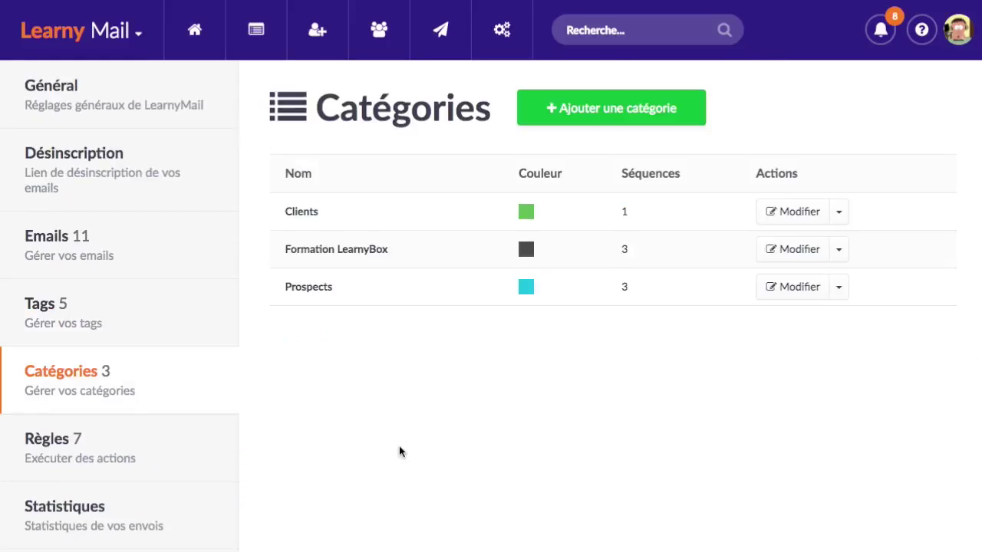
# Open the rule "abandons de panier --> désinscription prospects" and check its trigger and the sequence it applies to.
pyautogui.scroll(-2, 398, 452)
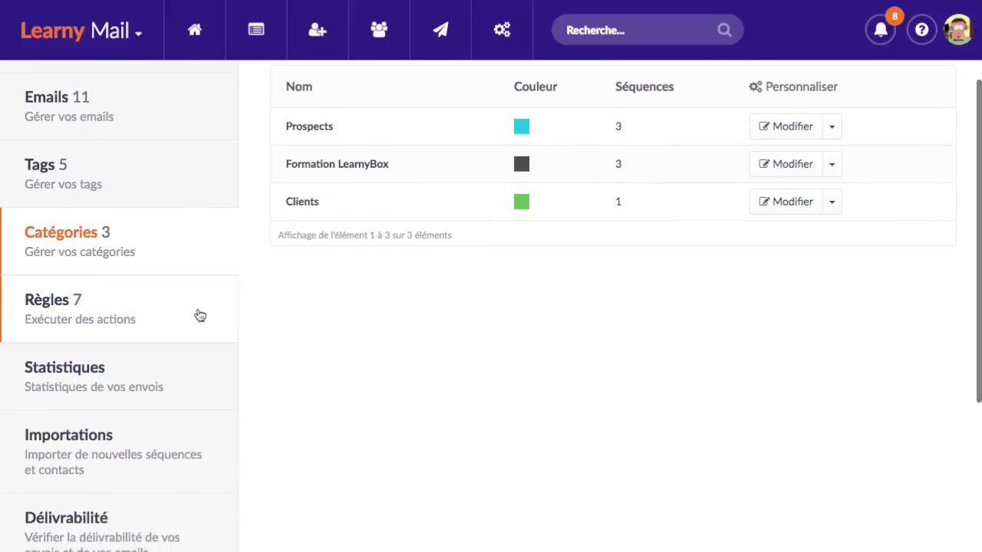
pyautogui.click(200, 315)
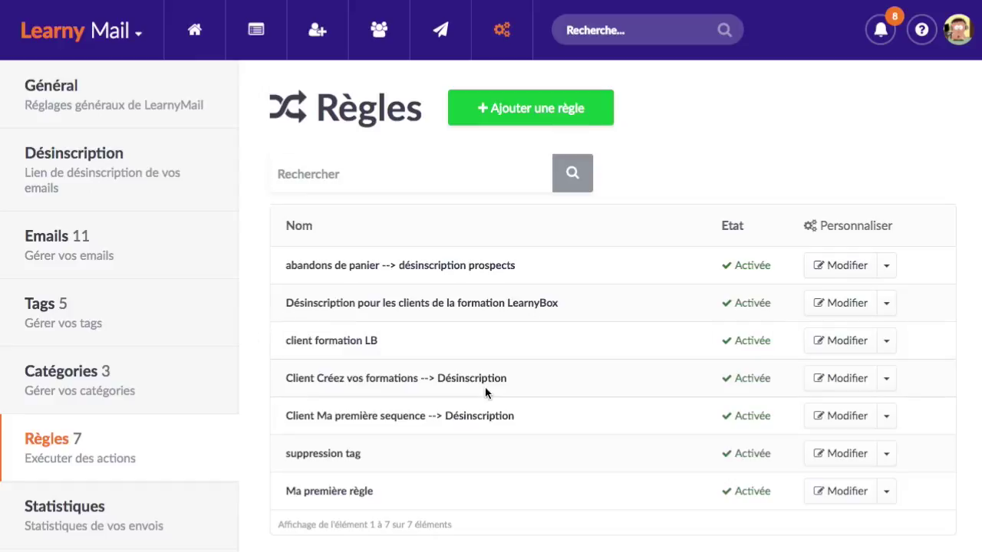
pyautogui.click(855, 265)
pyautogui.scroll(-4, 475, 347)
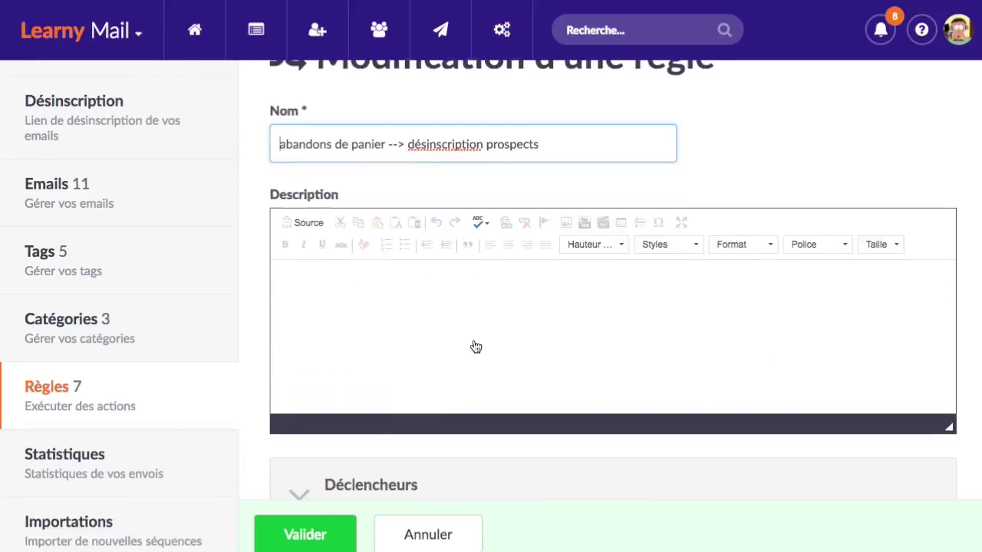
pyautogui.scroll(-1, 476, 342)
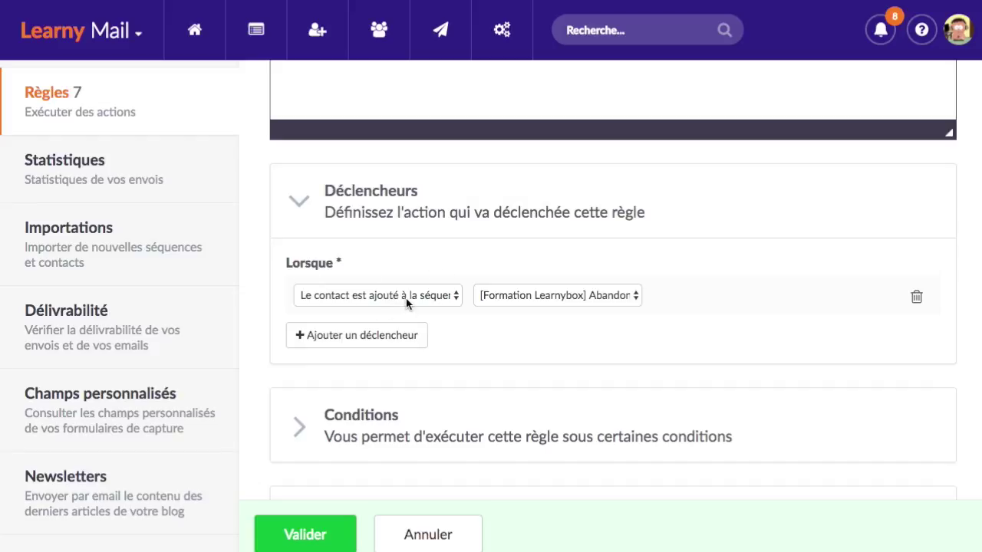
pyautogui.click(546, 298)
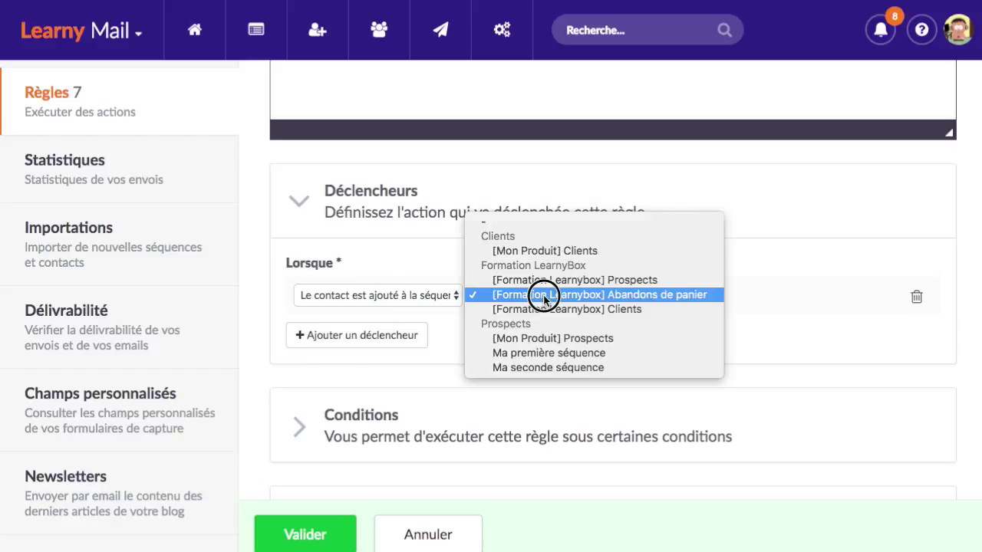
pyautogui.click(681, 300)
# Examine the action the rule executes and the sequence from which it unsubscribes the contact.
pyautogui.scroll(-2, 362, 384)
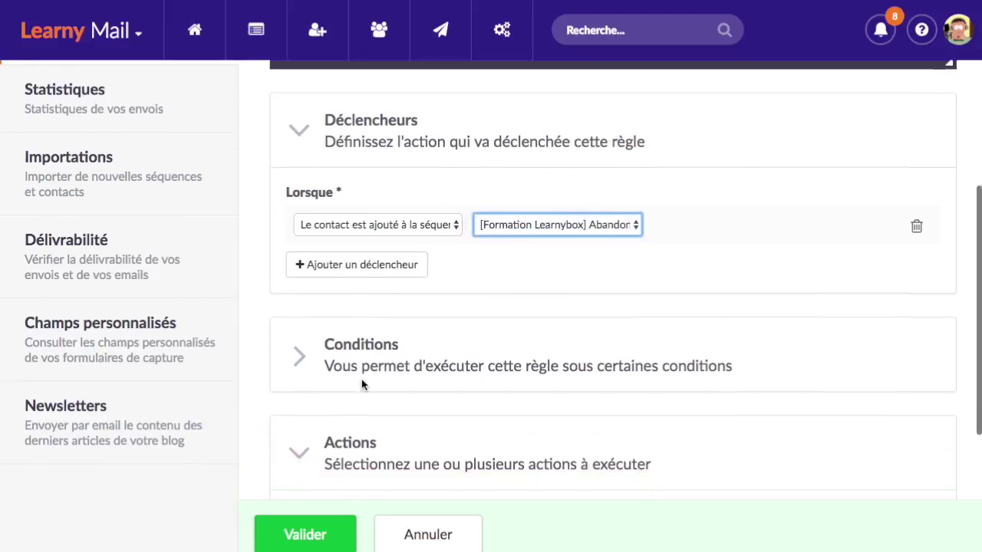
pyautogui.scroll(-3, 363, 384)
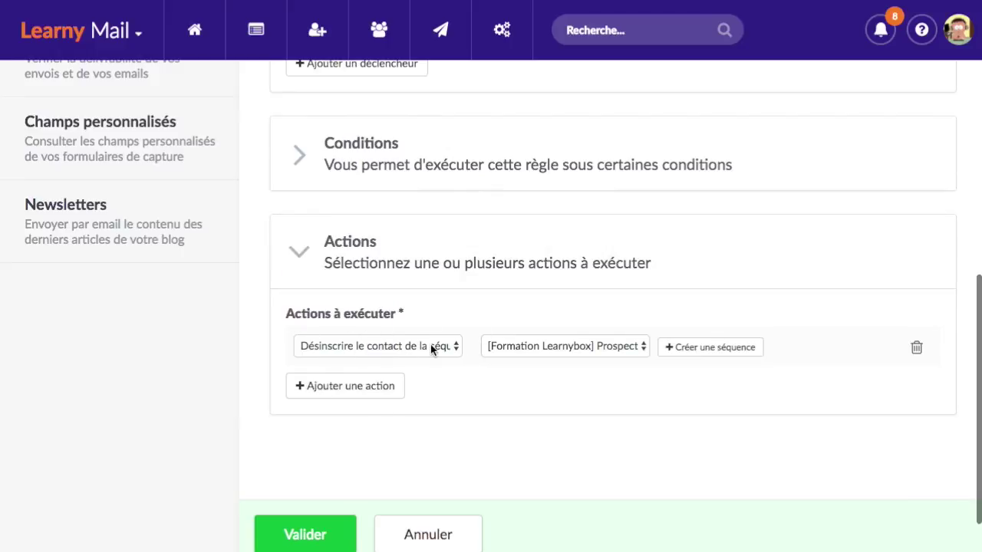
pyautogui.click(567, 348)
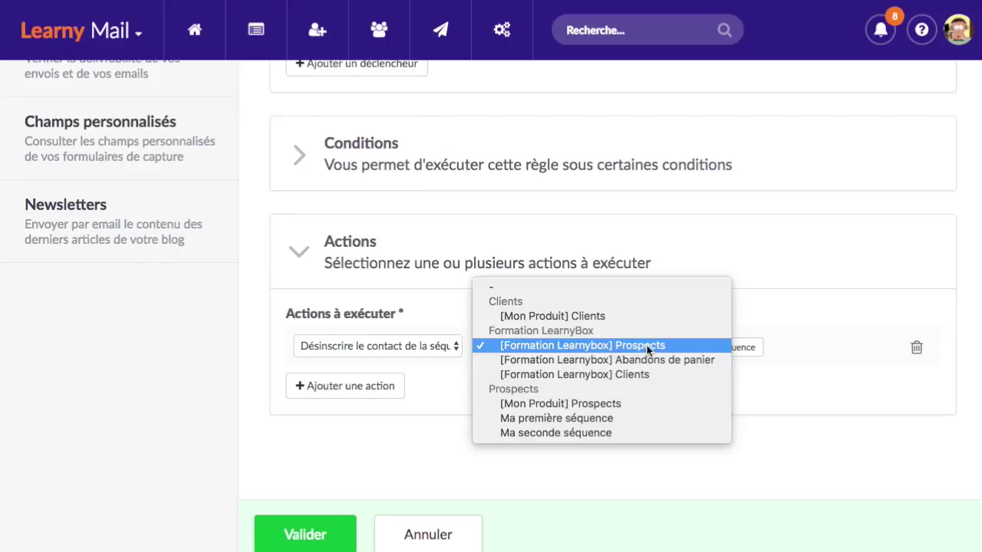
pyautogui.click(680, 346)
# Add actions for unsubscribing from a sequence, adding the tag "Clic sur le lien vers learnybox" and removing that tag from a contact.
pyautogui.click(372, 395)
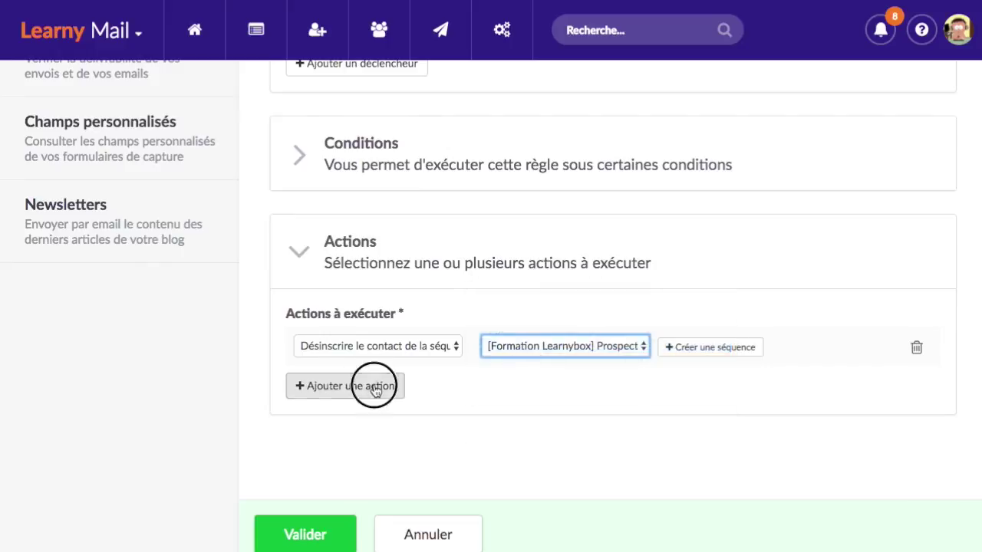
pyautogui.scroll(-1, 375, 383)
pyautogui.click(371, 351)
pyautogui.click(419, 291)
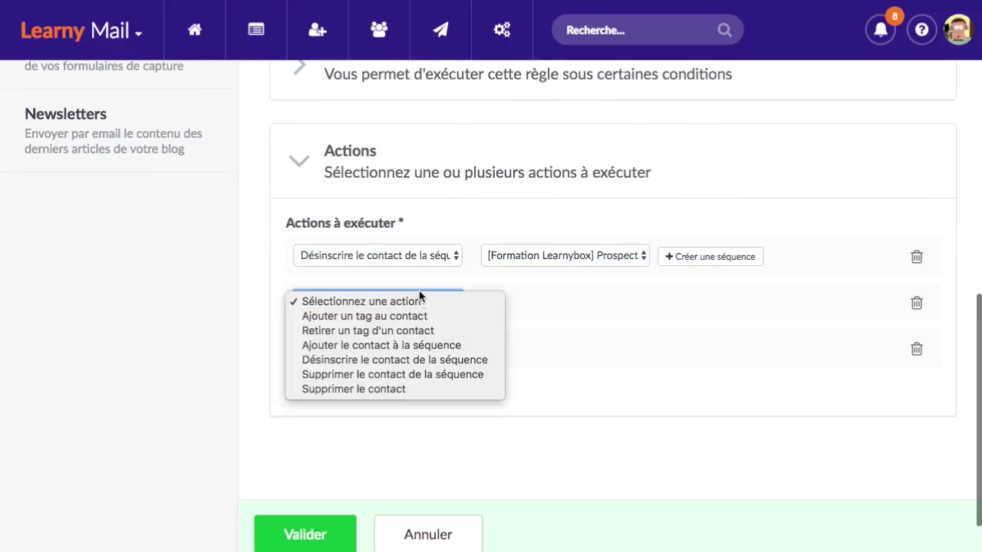
pyautogui.click(421, 361)
pyautogui.click(379, 351)
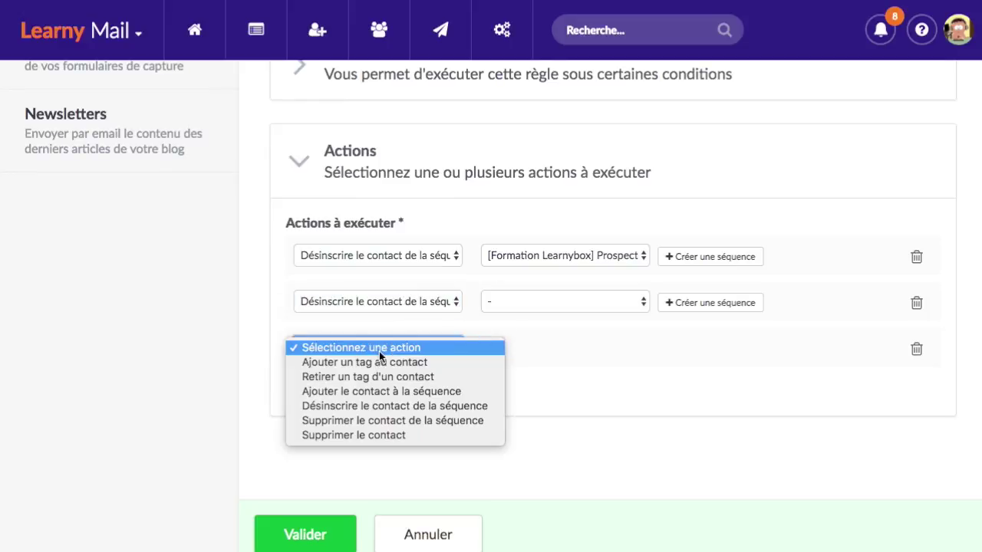
pyautogui.press('Escape')
pyautogui.click(370, 401)
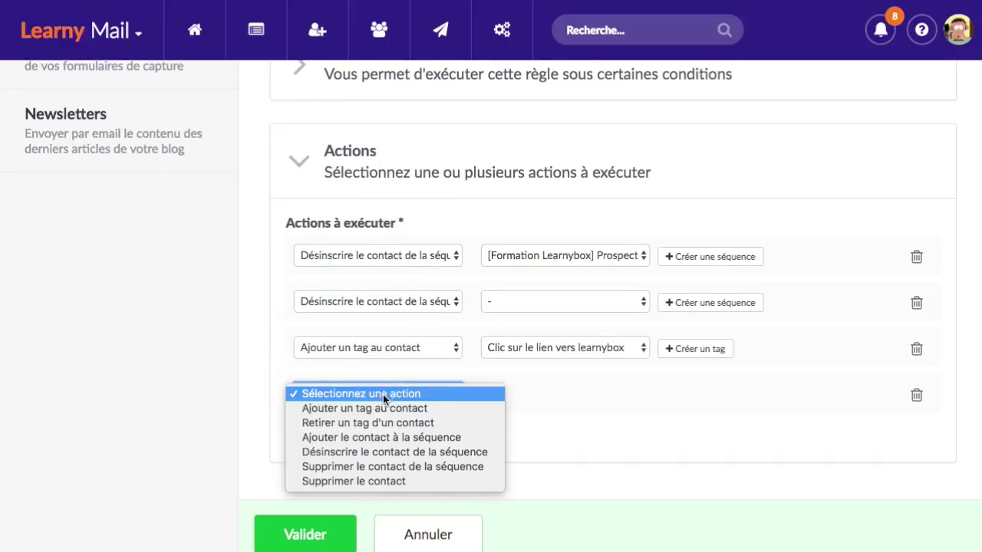
pyautogui.click(383, 421)
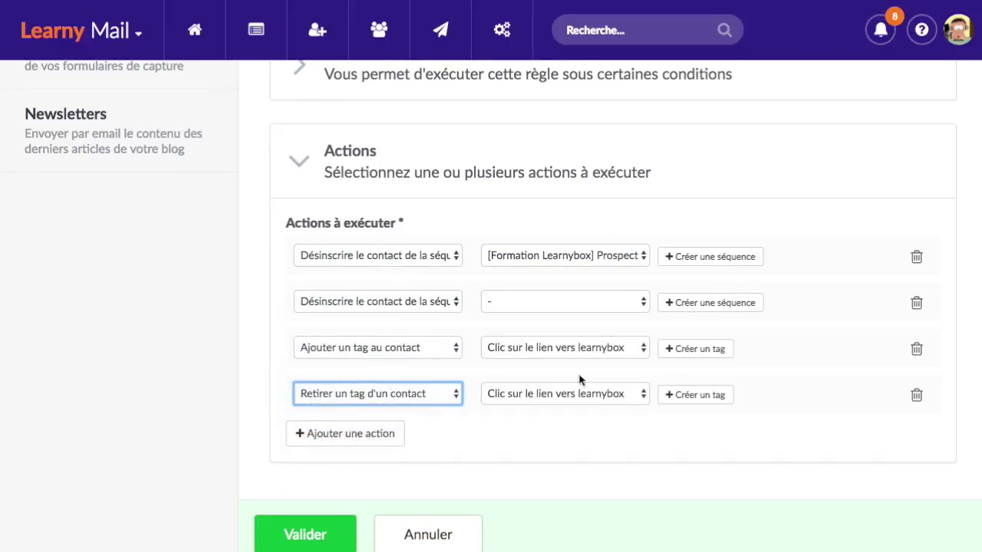
pyautogui.click(721, 428)
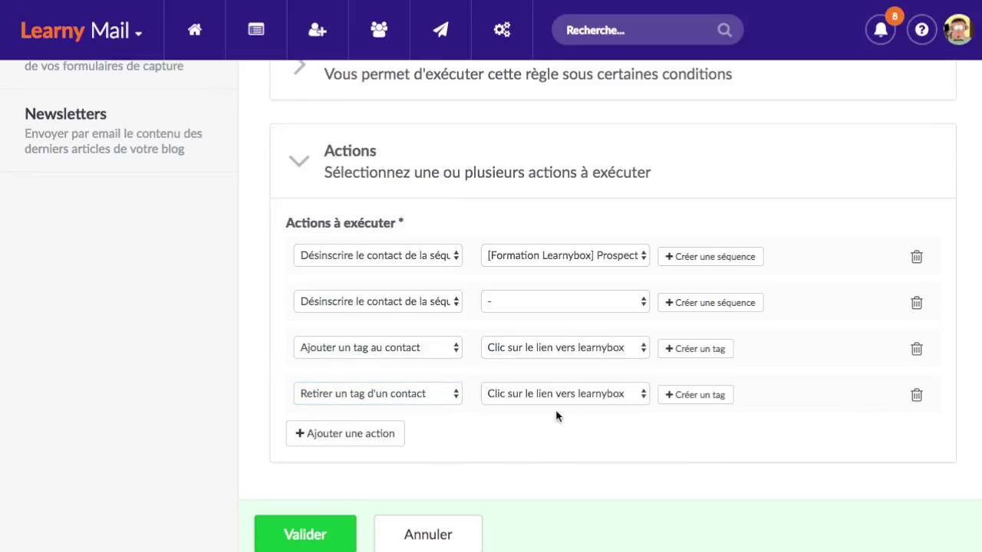
# Add two blank alternative triggers to the rule and review its actions.
pyautogui.scroll(6, 429, 429)
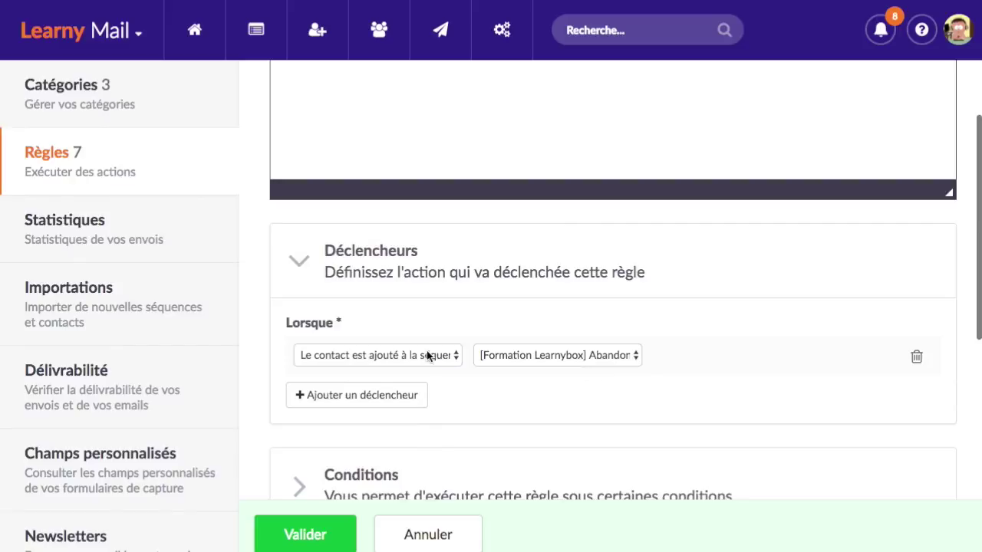
pyautogui.scroll(-1, 427, 350)
pyautogui.click(423, 366)
pyautogui.scroll(-2, 422, 393)
pyautogui.click(352, 354)
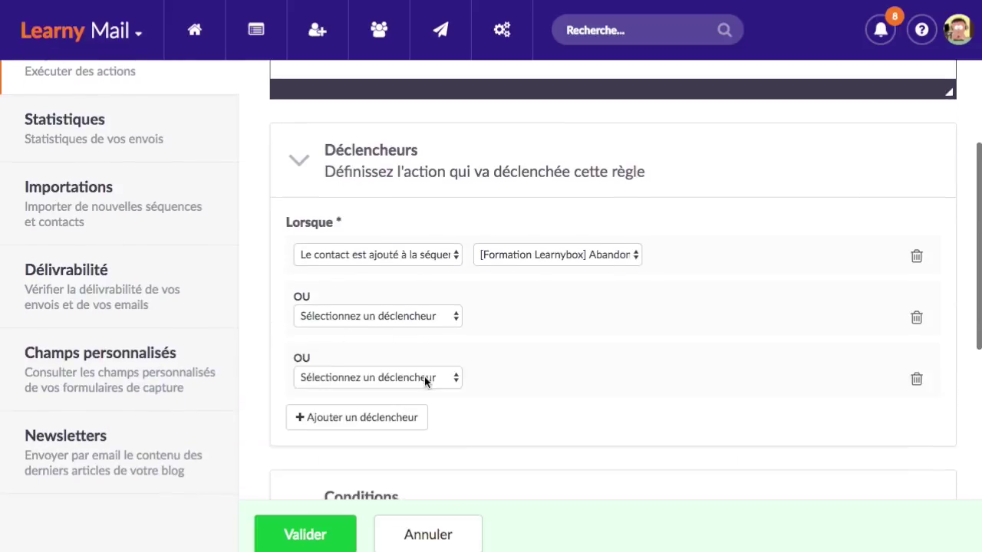
pyautogui.scroll(-2, 424, 376)
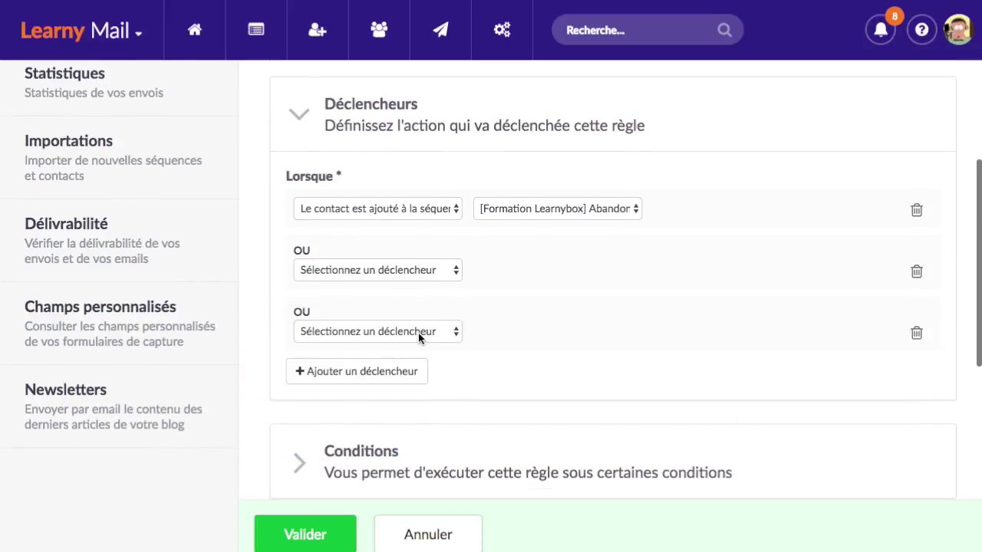
pyautogui.scroll(-5, 543, 335)
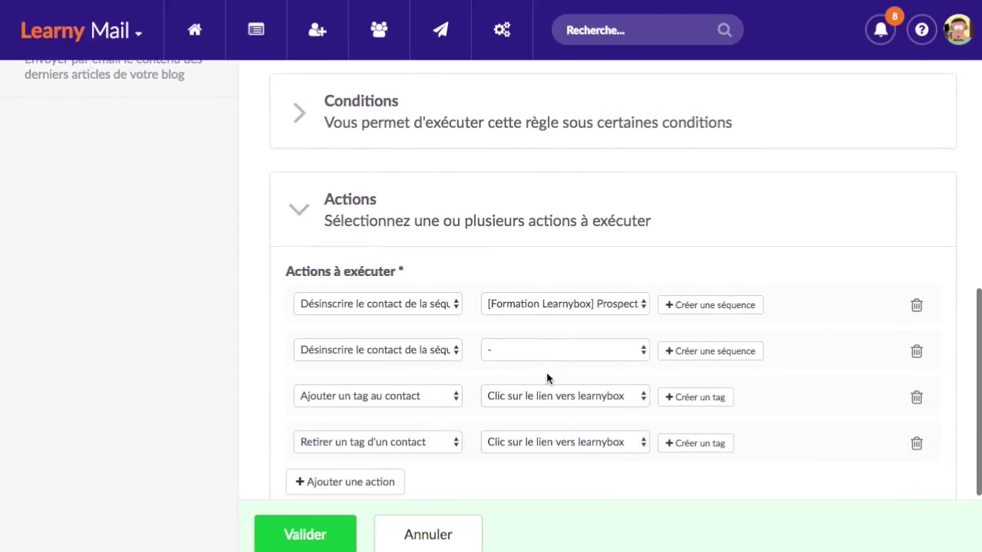
# Expand the rule's optional conditions and add a blank condition.
pyautogui.scroll(3, 407, 368)
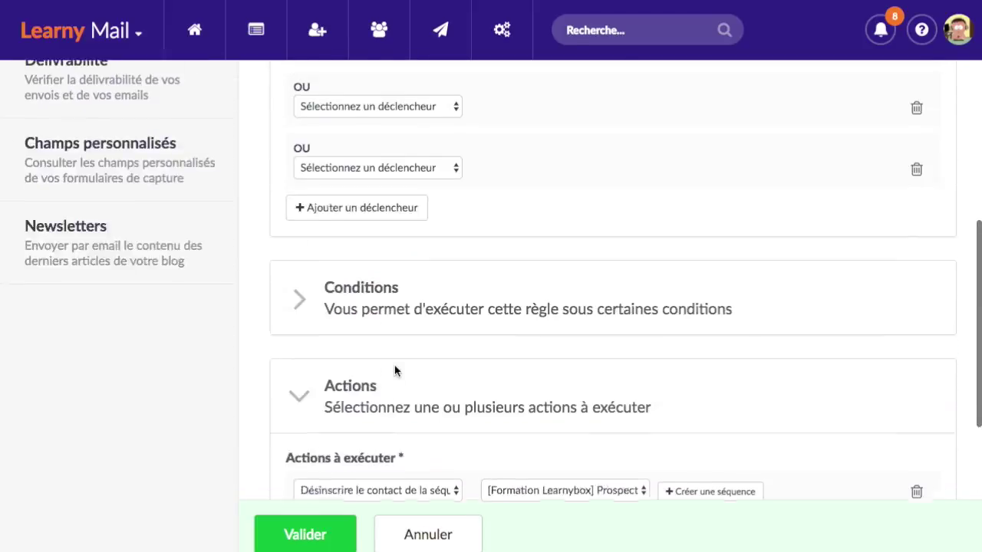
pyautogui.click(446, 335)
pyautogui.scroll(-1, 447, 336)
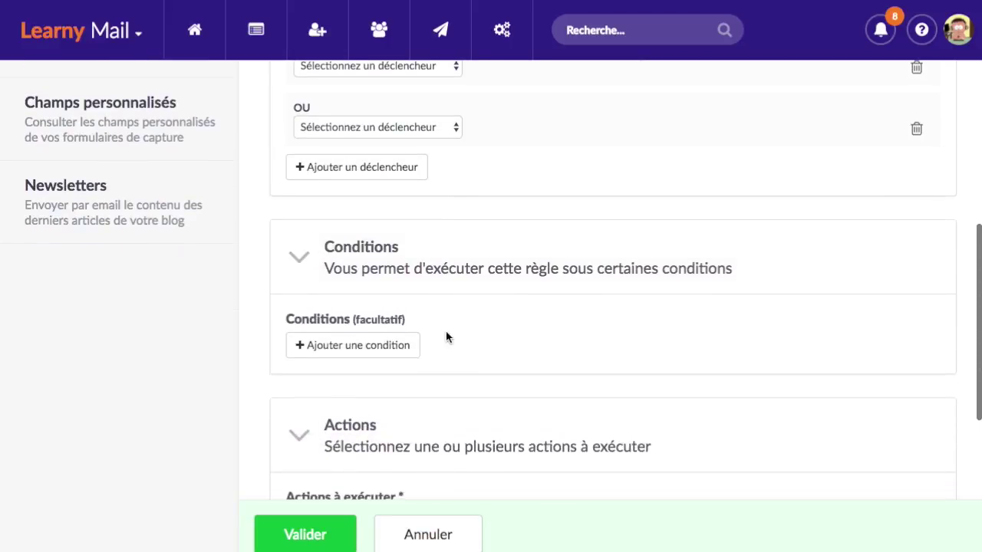
pyautogui.click(381, 349)
pyautogui.scroll(-1, 380, 351)
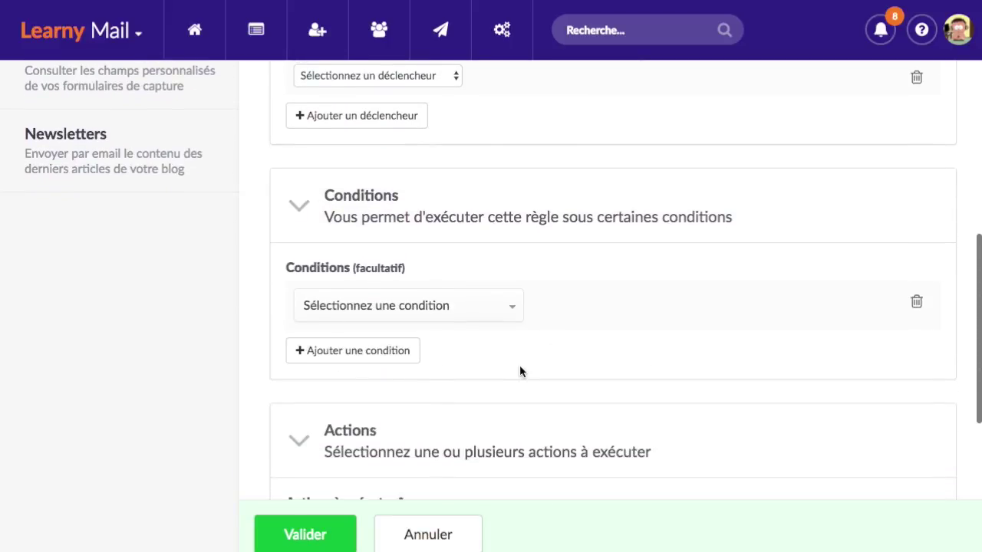
# Delete the two blank triggers and keep the remaining trigger on the sequence "[Formation Learnybox] Abandons de panier".
pyautogui.scroll(4, 512, 367)
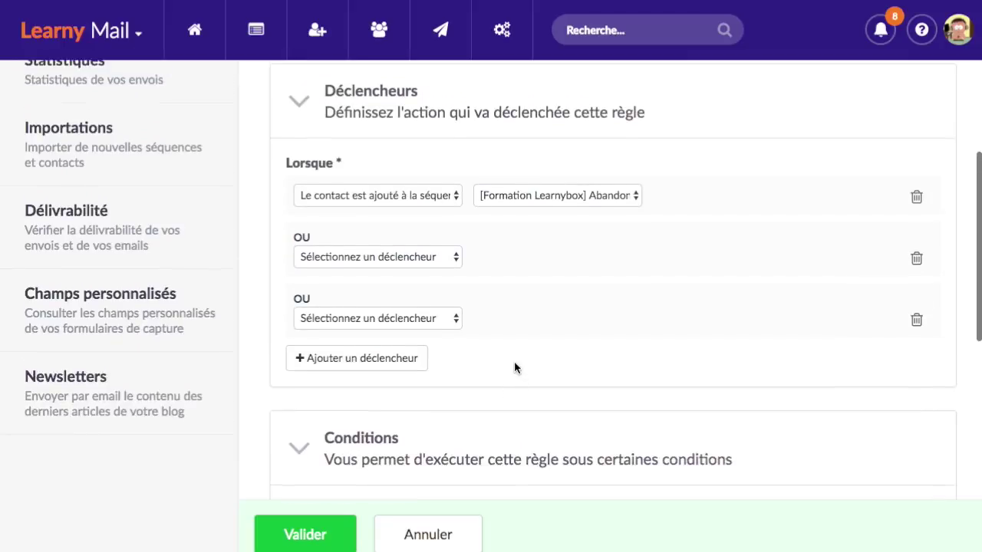
pyautogui.click(918, 292)
pyautogui.click(917, 293)
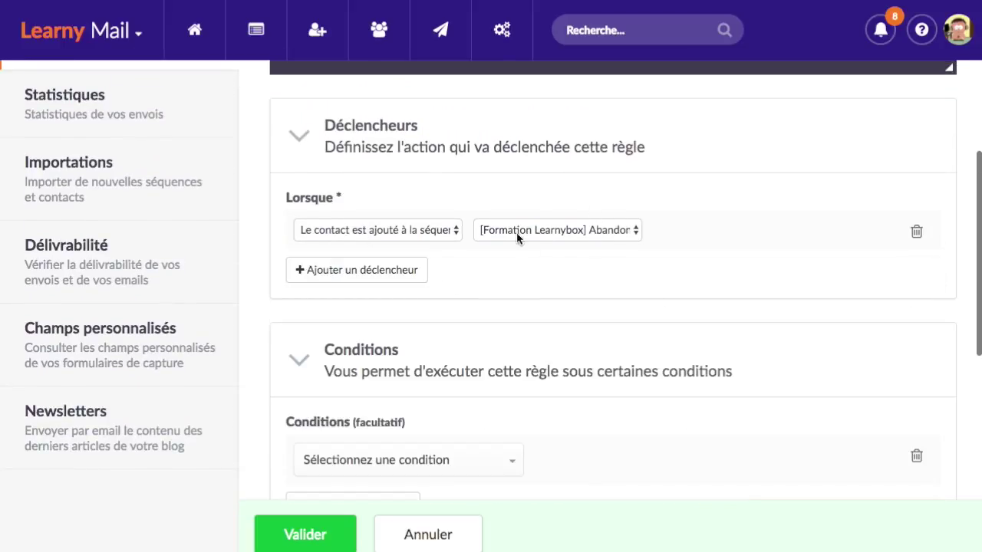
pyautogui.click(595, 232)
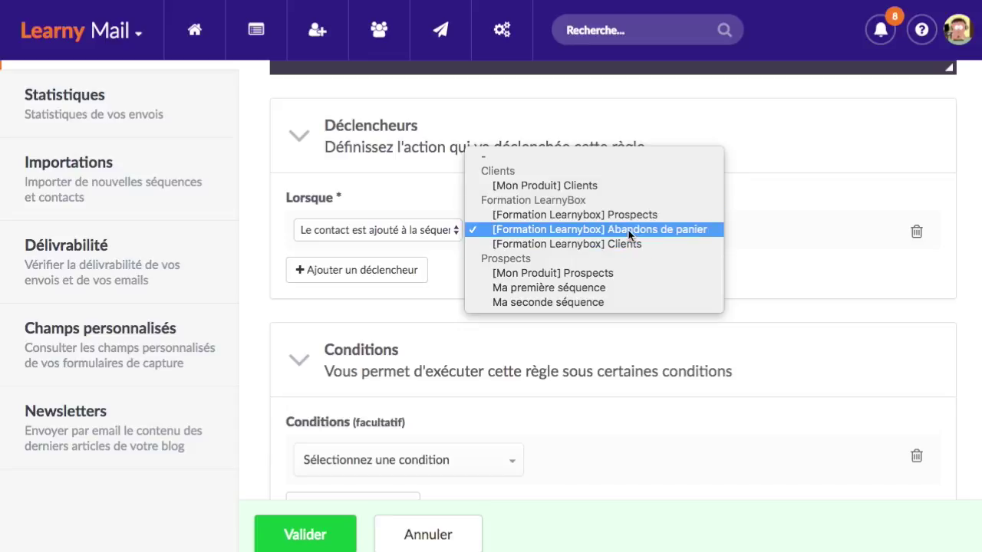
pyautogui.click(628, 231)
# Set the condition to "Si le contact est dans la séquence", "une de ces séquences", with "[Formation Learnybox] Prospects", and return to the actions.
pyautogui.scroll(-4, 445, 323)
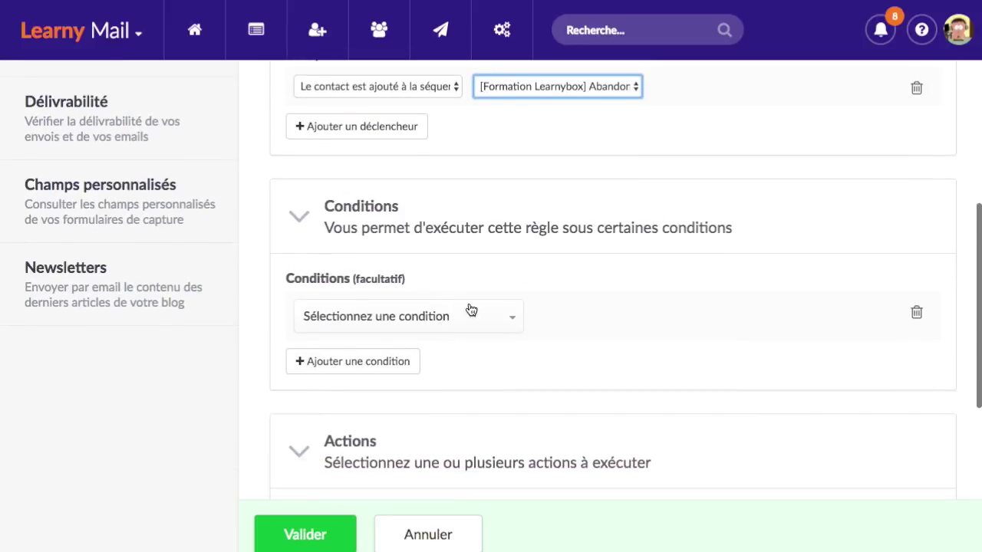
pyautogui.scroll(-2, 471, 310)
pyautogui.click(456, 253)
pyautogui.scroll(-3, 422, 372)
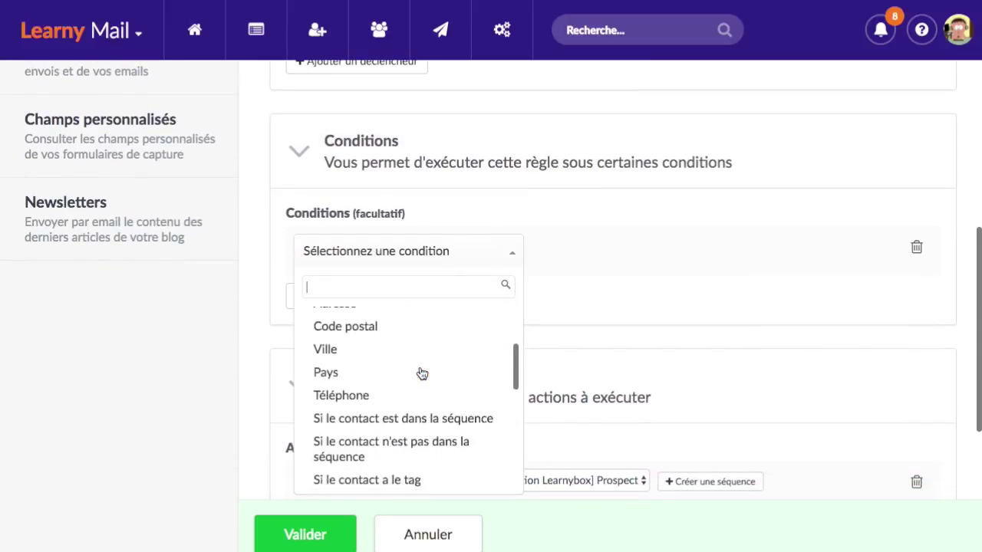
pyautogui.scroll(-1, 422, 373)
pyautogui.click(441, 395)
pyautogui.click(541, 287)
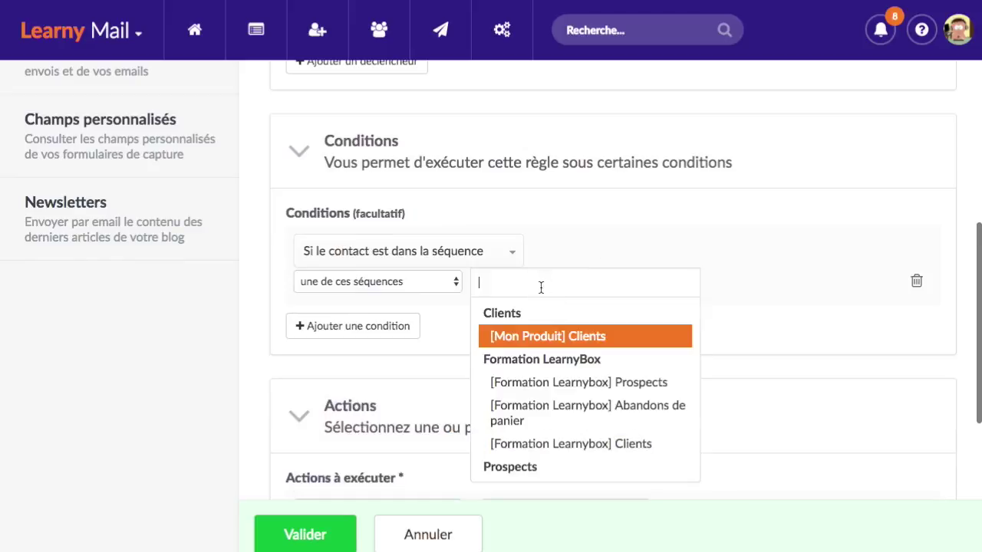
pyautogui.click(588, 382)
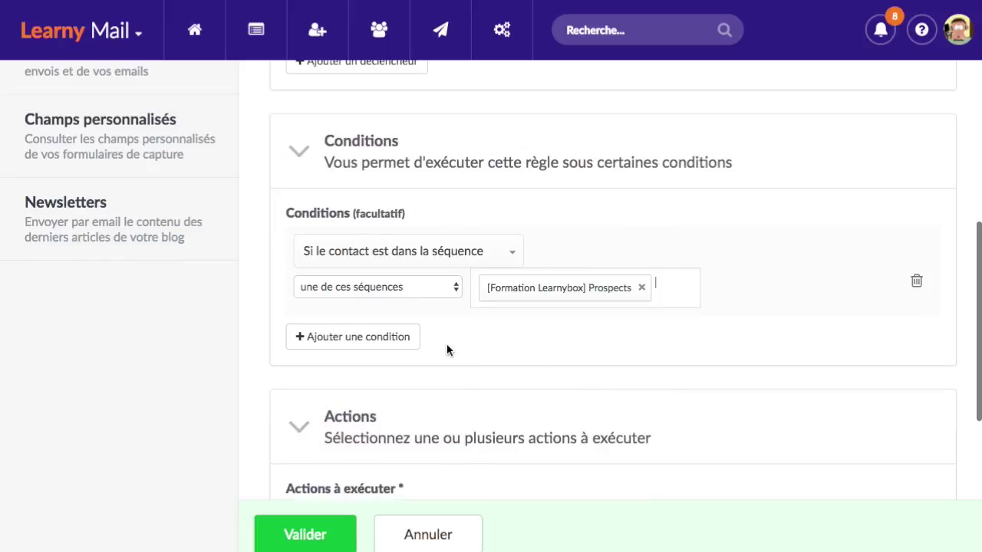
pyautogui.scroll(-5, 462, 345)
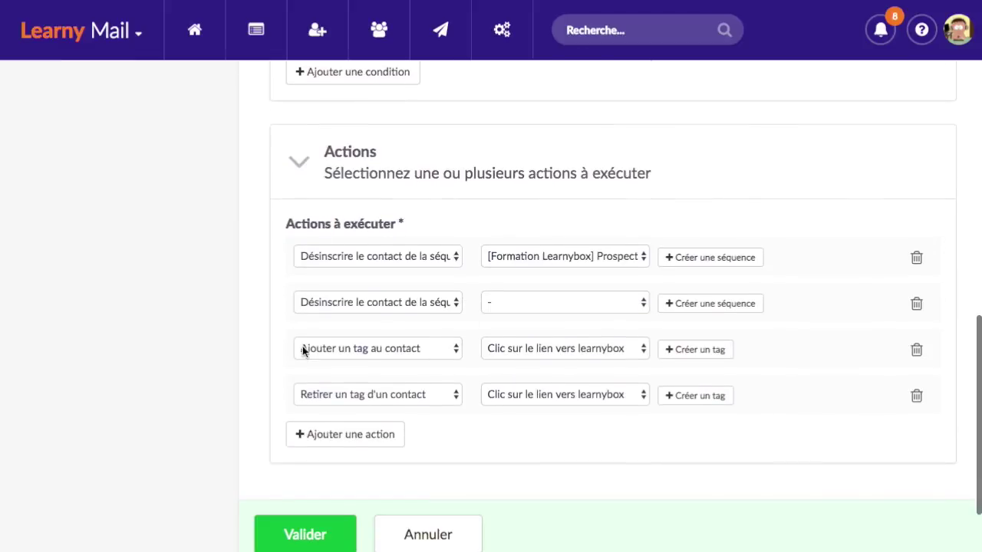
# Delete the rule's three extra actions, keeping the one that unsubscribes the contact from the "[Formation Learnybox] Prospects" sequence.
pyautogui.click(918, 306)
pyautogui.click(917, 310)
pyautogui.click(918, 311)
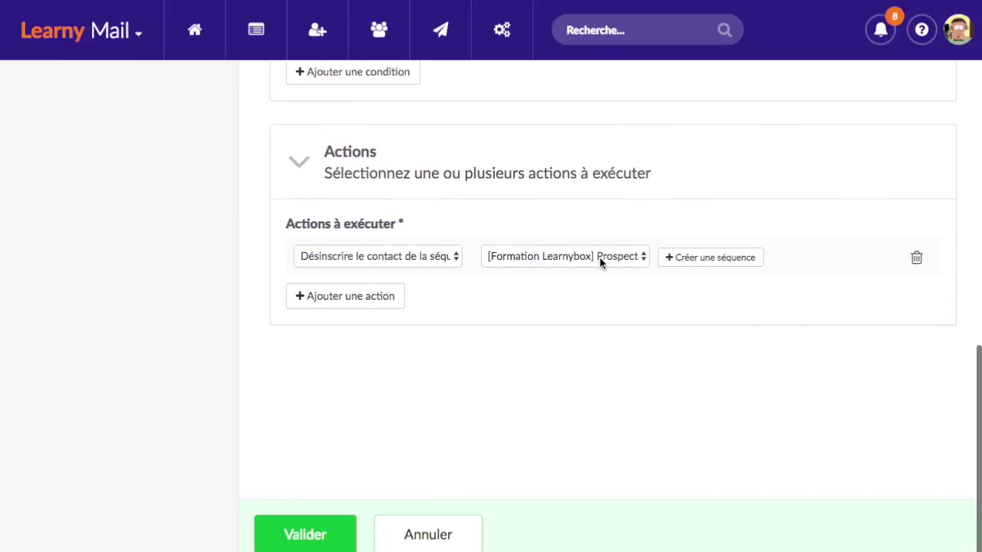
pyautogui.click(625, 260)
pyautogui.click(635, 257)
# Review the rule's trigger, condition and remaining action, and cancel the rule edit without saving.
pyautogui.scroll(5, 502, 222)
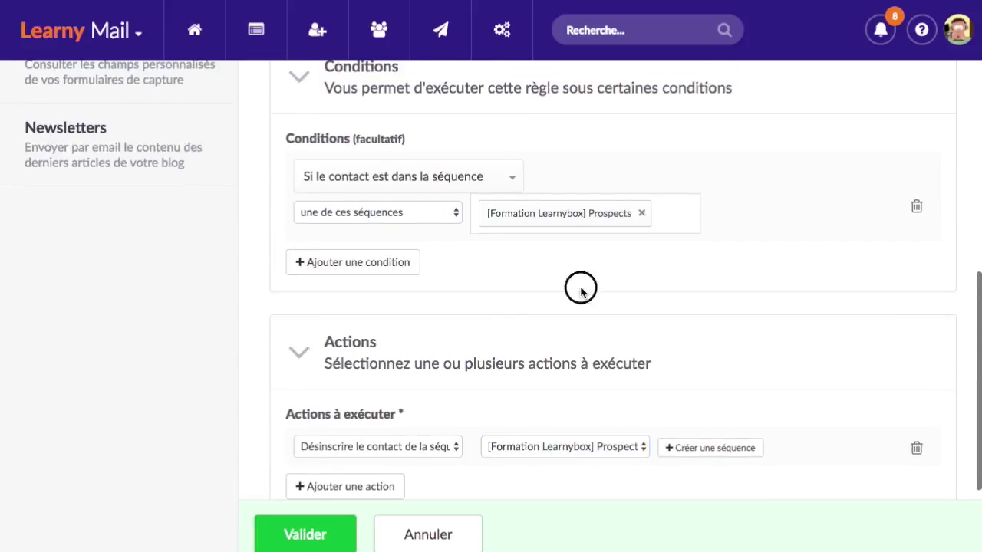
pyautogui.scroll(3, 496, 305)
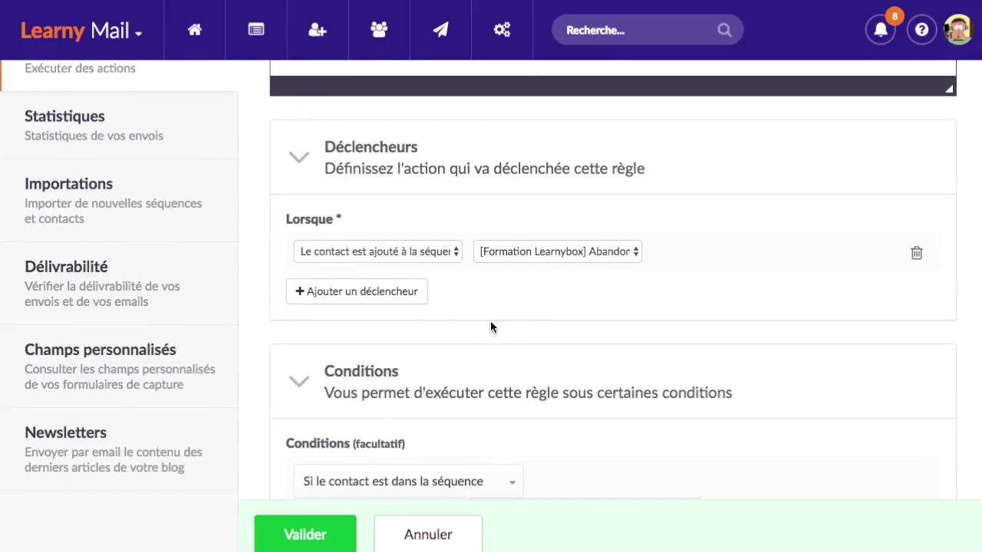
pyautogui.scroll(-5, 489, 325)
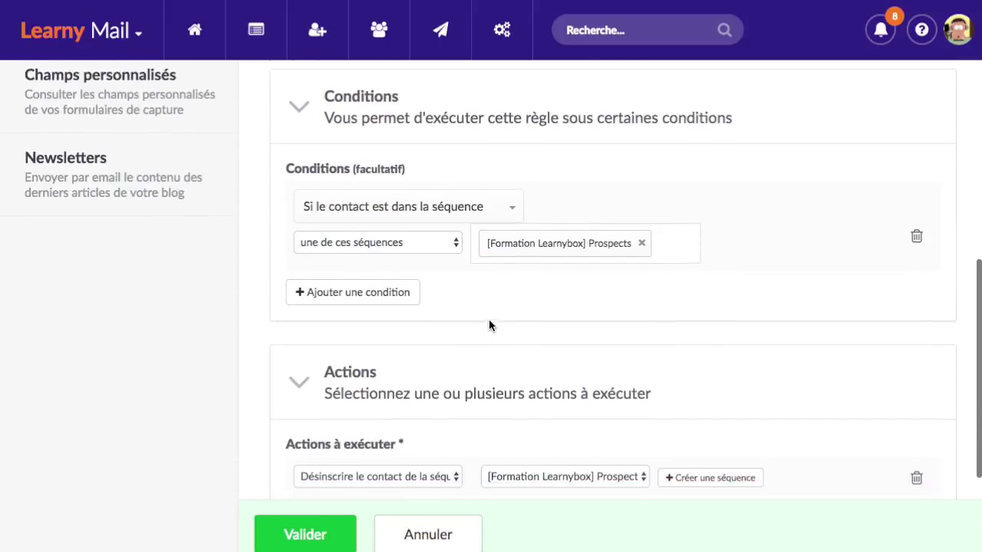
pyautogui.scroll(2, 572, 167)
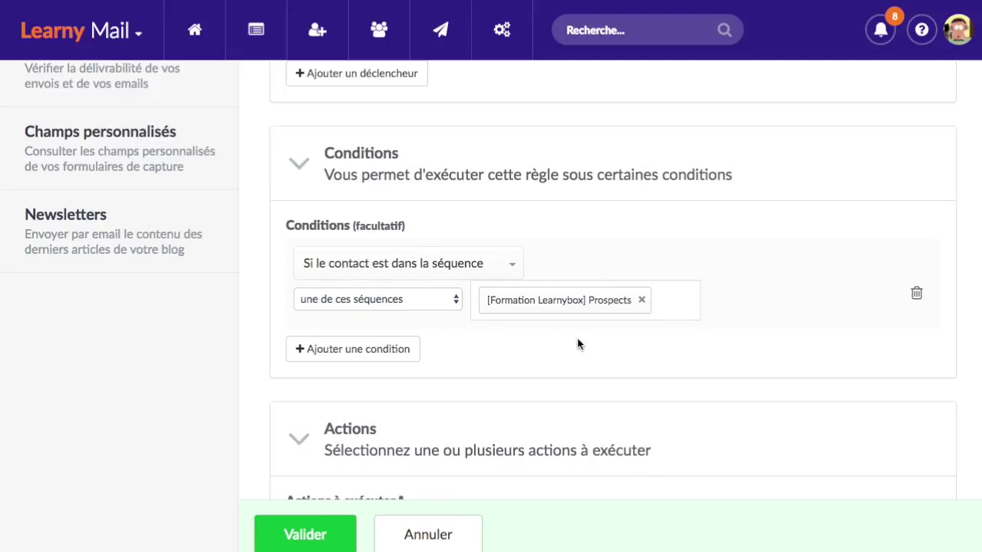
pyautogui.scroll(-3, 579, 344)
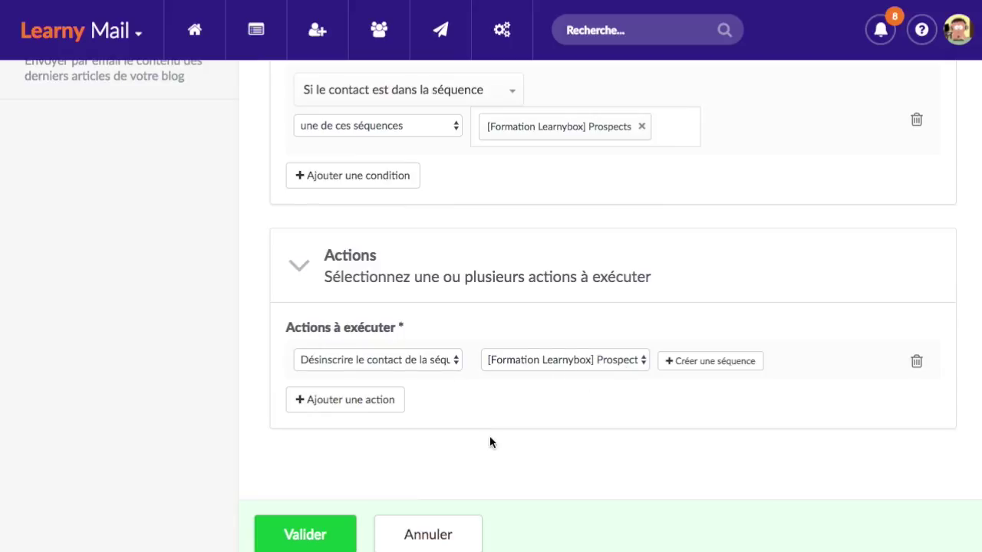
pyautogui.click(420, 533)
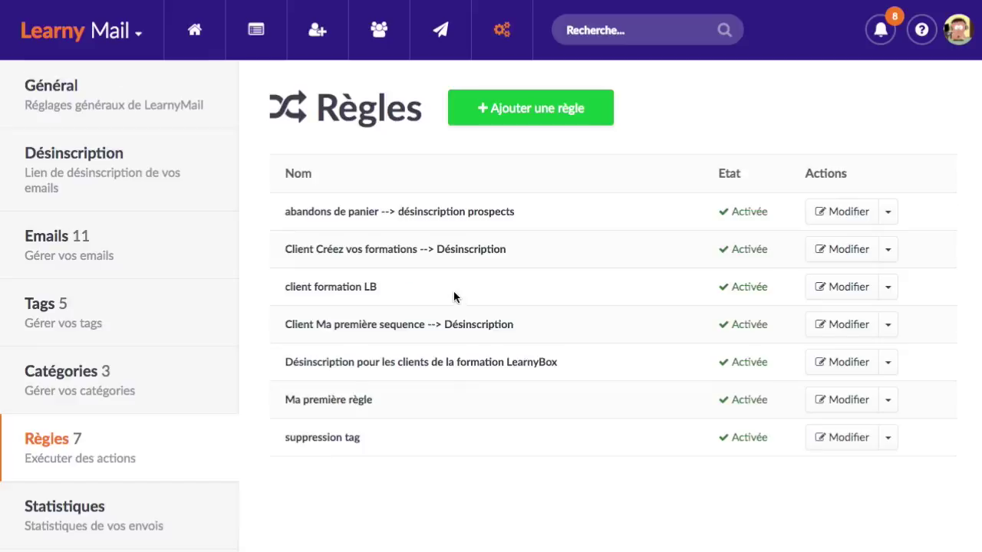
# Open the sending statistics and examine the charts of sends and subscriptions over the last 30 days.
pyautogui.scroll(-1, 455, 316)
pyautogui.scroll(1, 455, 316)
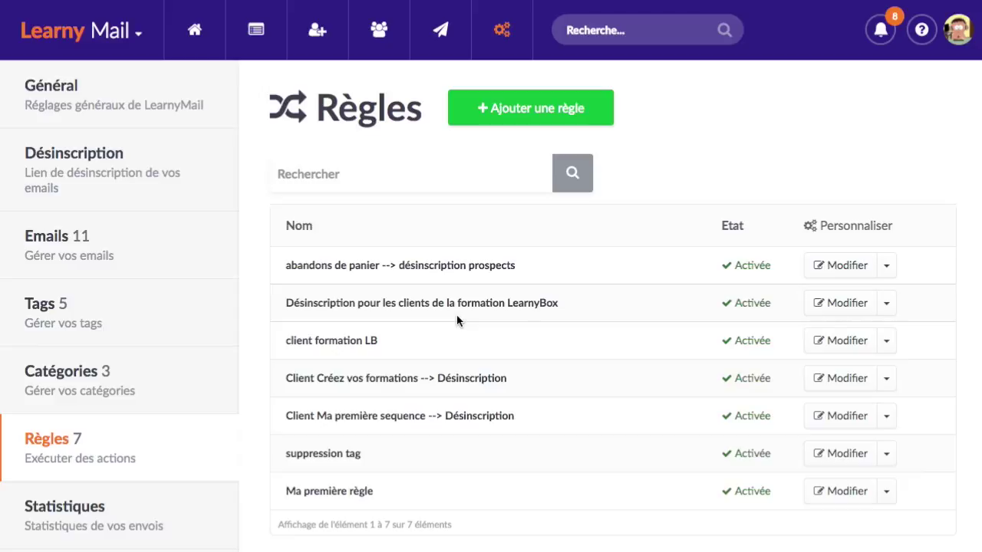
pyautogui.scroll(-5, 170, 338)
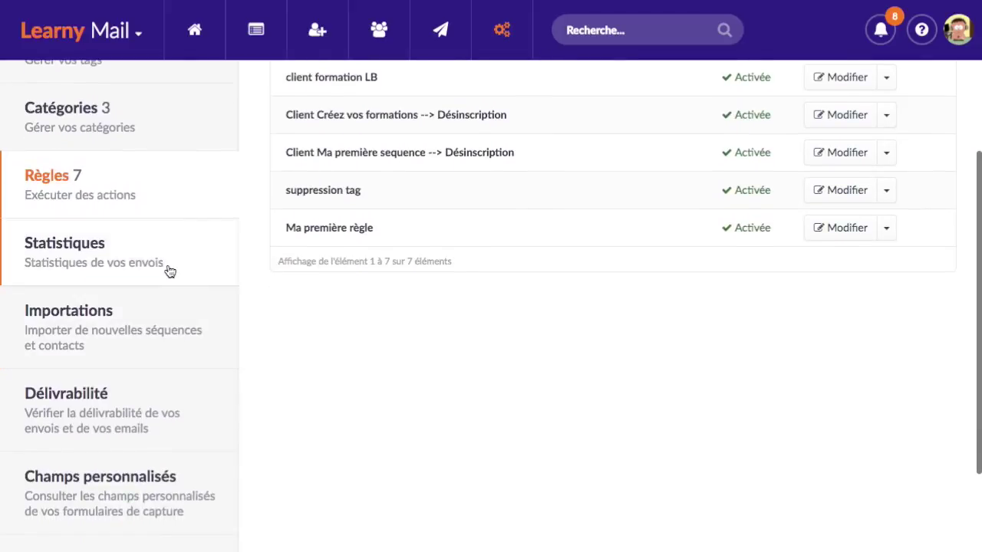
pyautogui.click(170, 270)
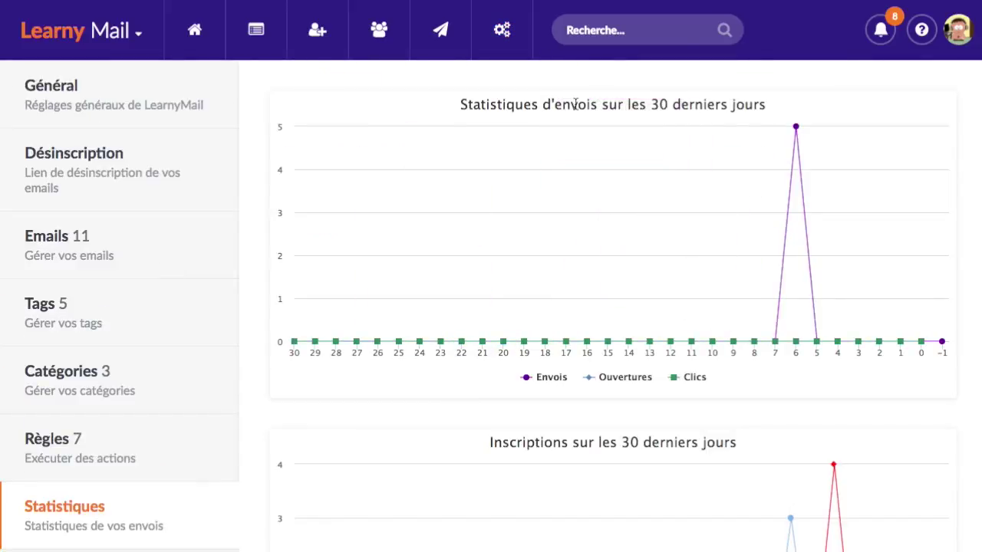
pyautogui.scroll(-4, 631, 371)
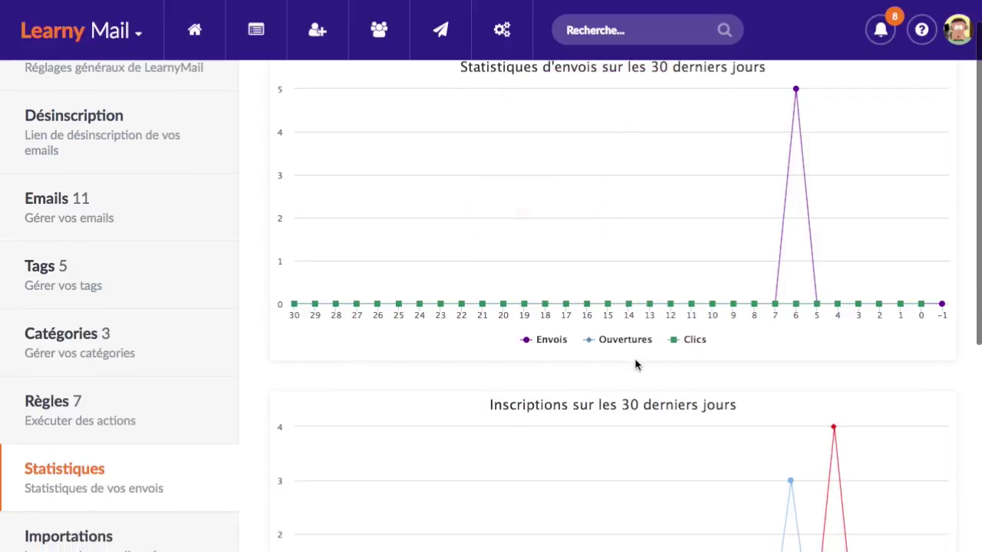
pyautogui.scroll(-1, 636, 365)
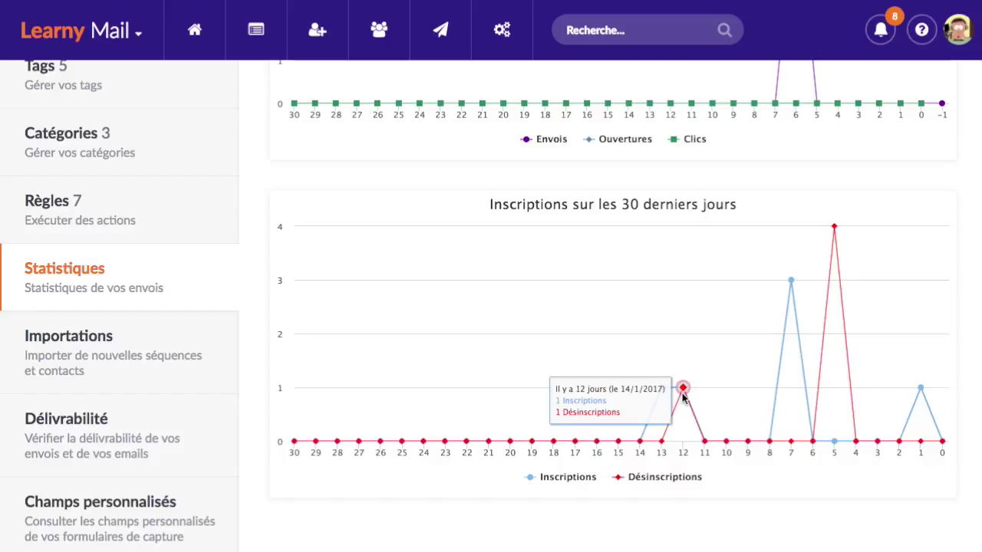
pyautogui.scroll(-1, 314, 453)
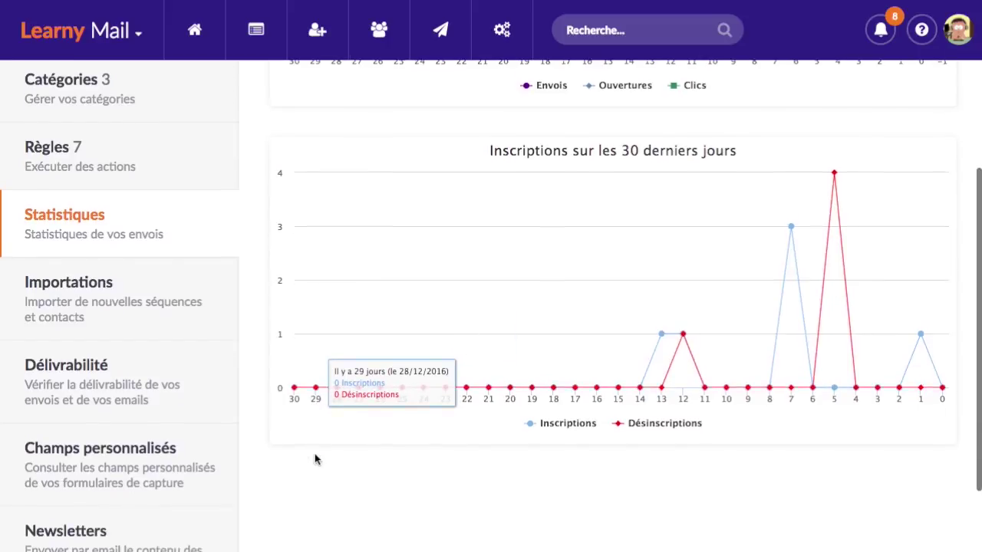
# Open the import history, start a contact import from a CSV file and examine its options.
pyautogui.click(148, 309)
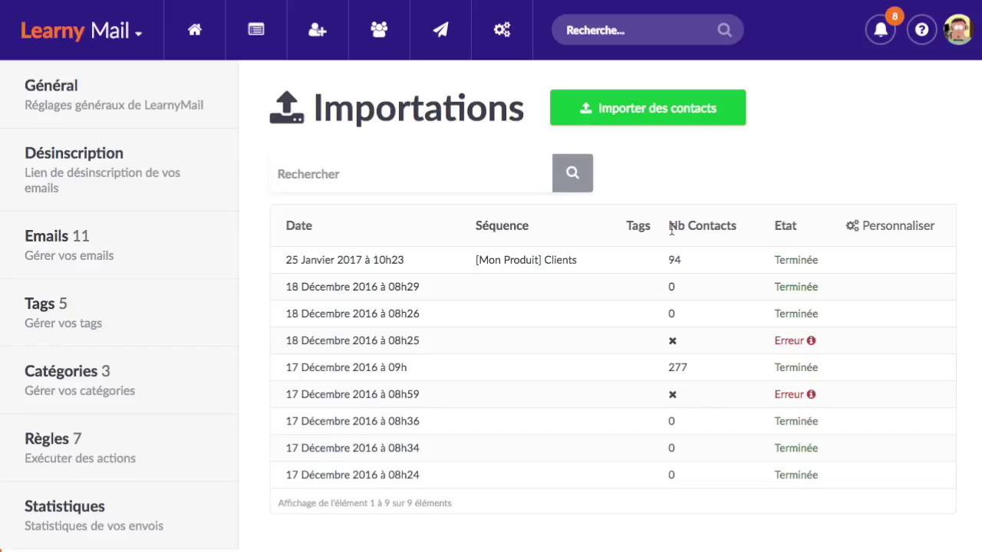
pyautogui.click(725, 114)
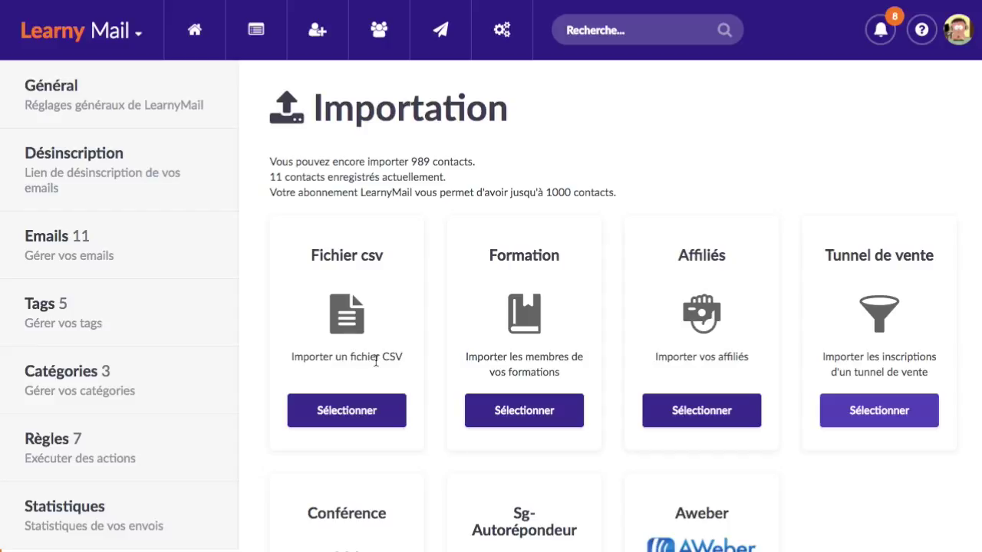
pyautogui.click(389, 415)
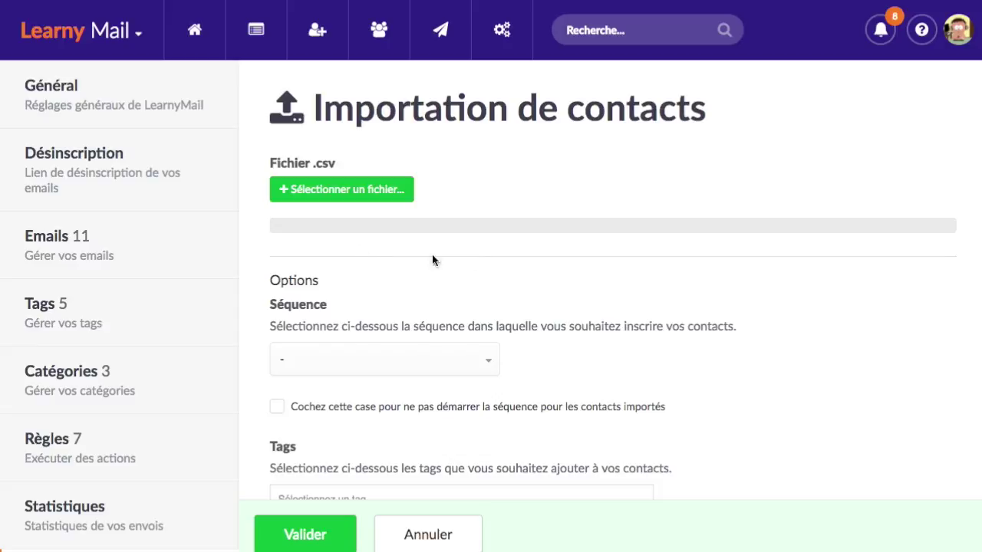
pyautogui.scroll(-3, 465, 254)
pyautogui.scroll(-1, 465, 254)
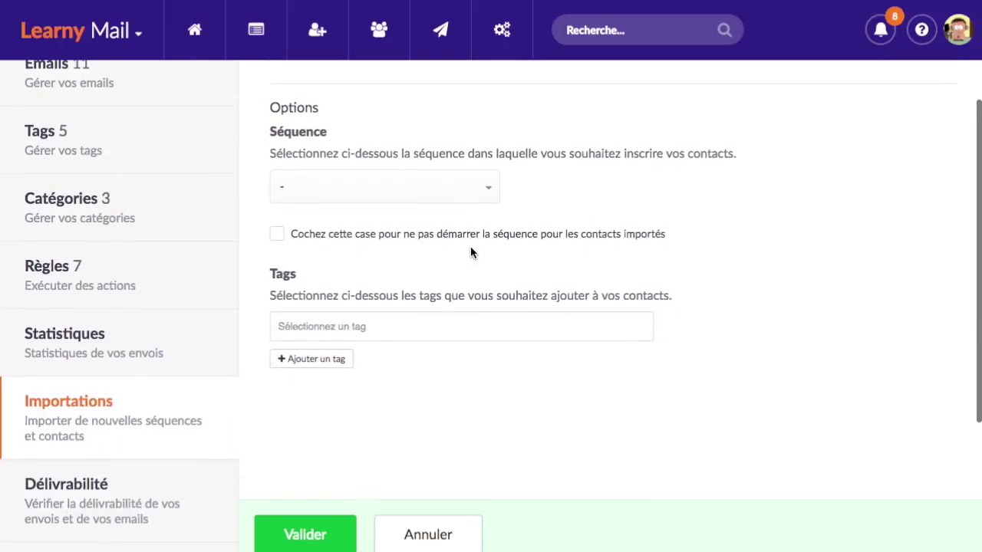
# Set the CSV import's sequence to "[Formation Learnybox] Prospects", check the available tags, and cancel the import.
pyautogui.click(440, 192)
pyautogui.click(438, 351)
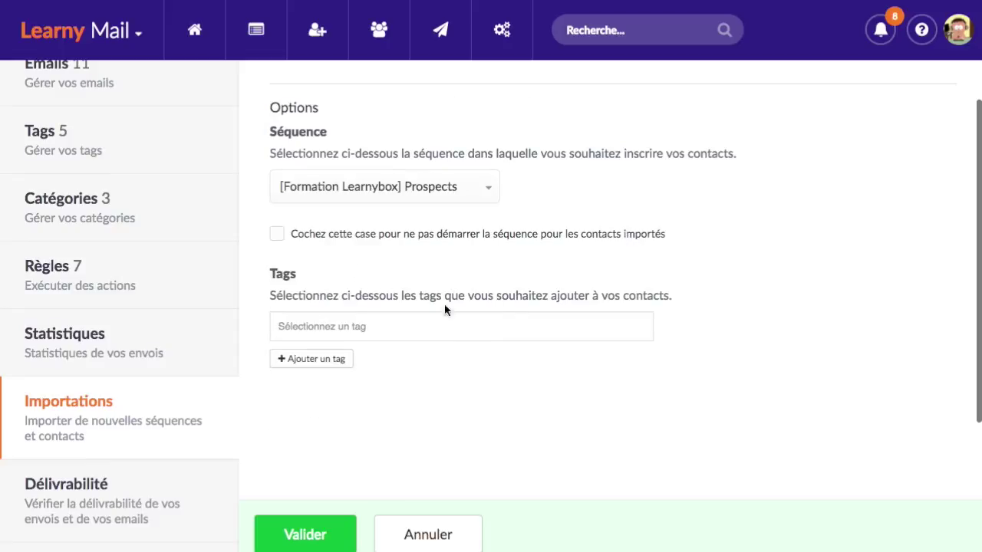
pyautogui.click(373, 327)
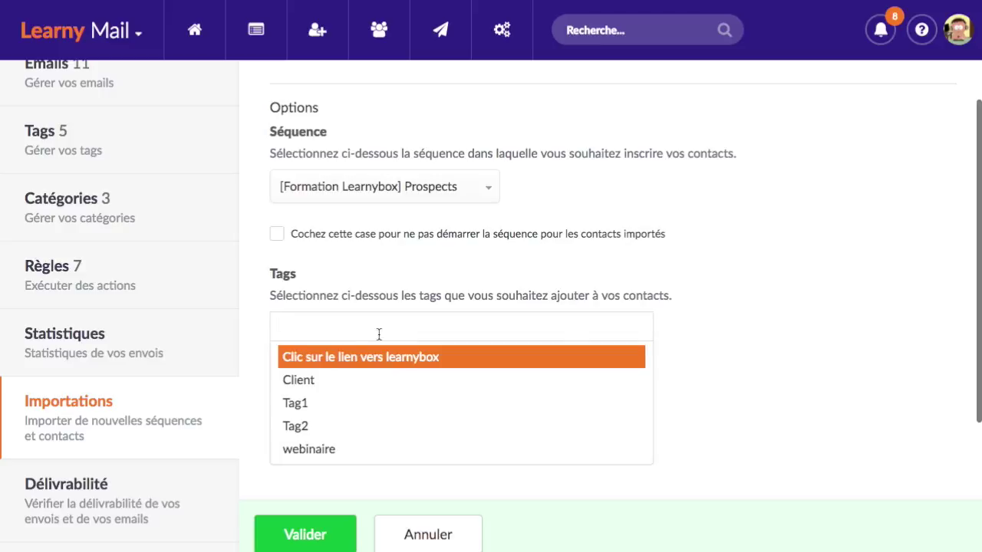
pyautogui.click(419, 283)
pyautogui.scroll(2, 393, 281)
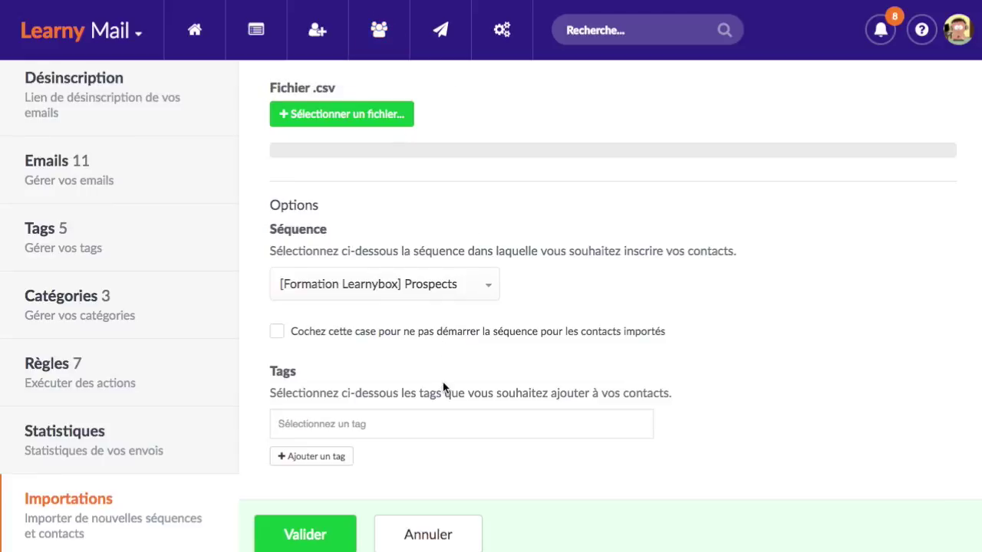
pyautogui.click(459, 531)
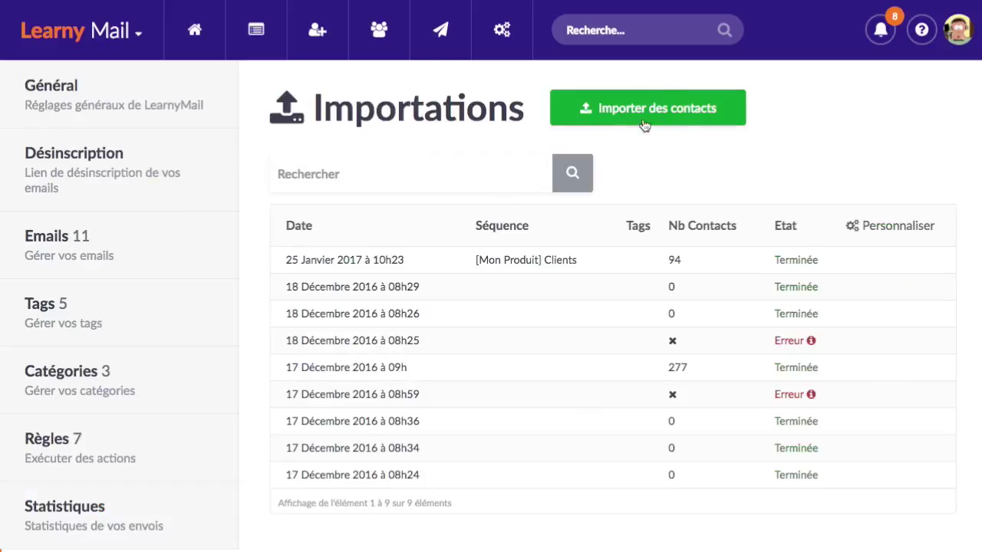
# Start a new contact import that uses the members of the training courses ("Formation") as its source.
pyautogui.click(644, 125)
pyautogui.scroll(-3, 457, 405)
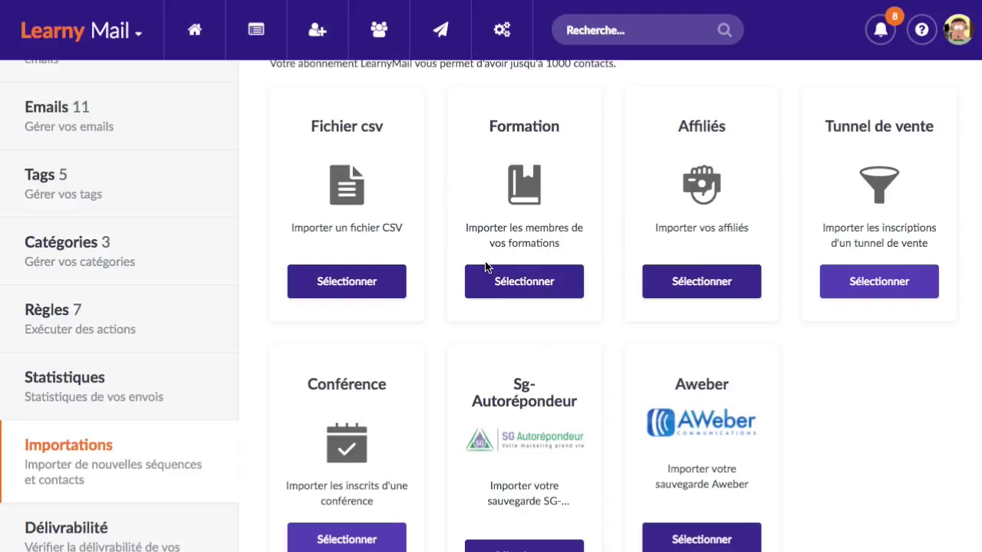
pyautogui.click(571, 295)
pyautogui.scroll(-2, 362, 263)
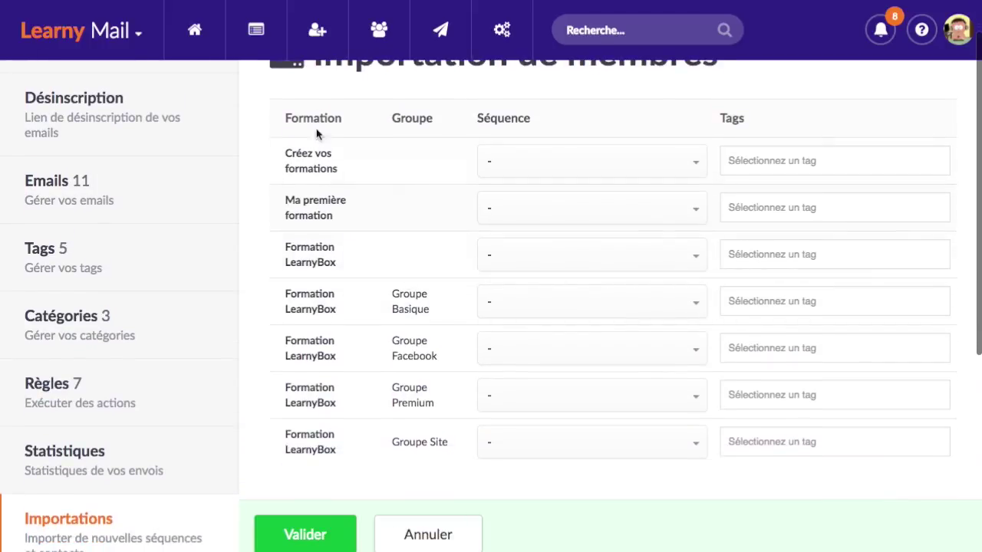
# For the "Créez vos formations" course, choose the sequence "[Formation Learnybox] Prospects" and add the tag "Client".
pyautogui.moveTo(285, 153); pyautogui.dragTo(345, 168)
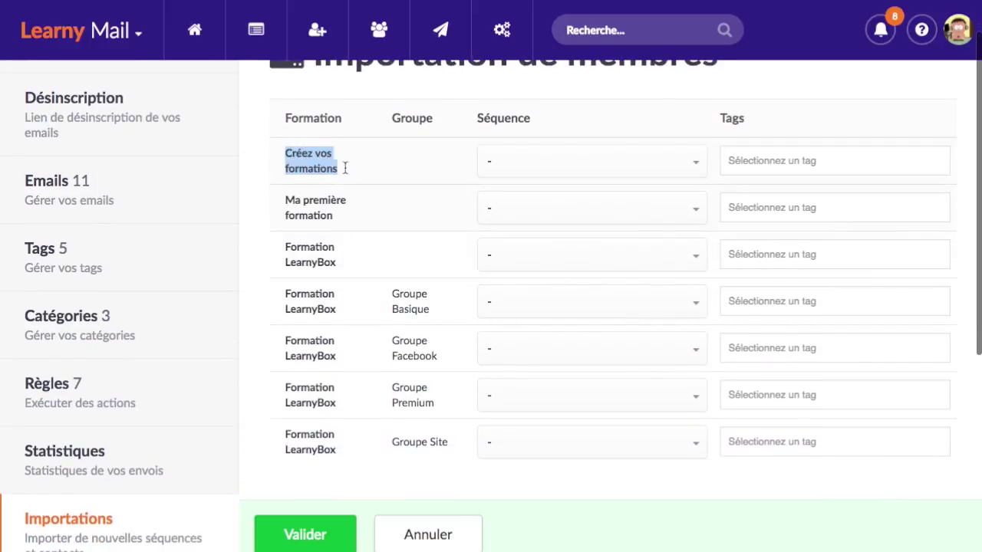
pyautogui.click(346, 168)
pyautogui.click(623, 168)
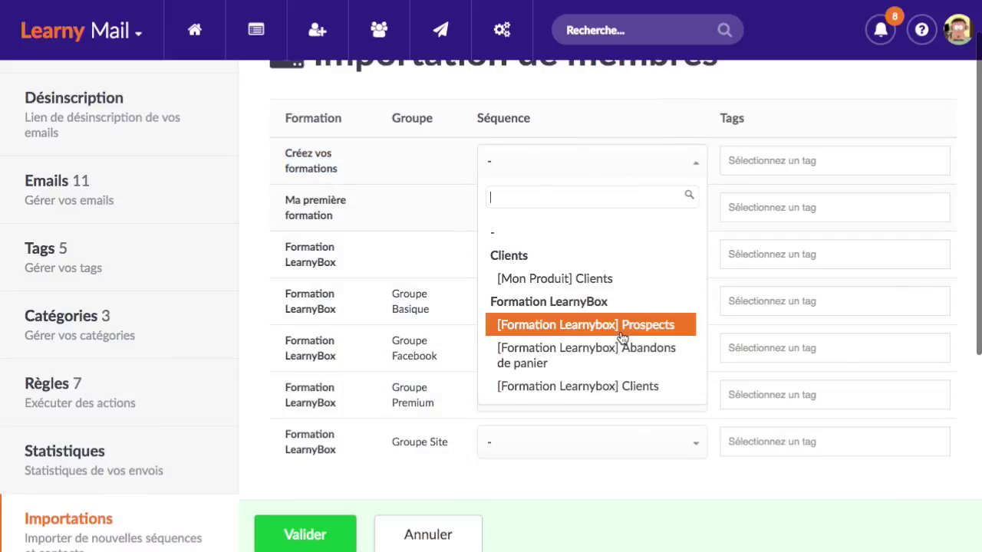
pyautogui.click(622, 327)
pyautogui.click(758, 163)
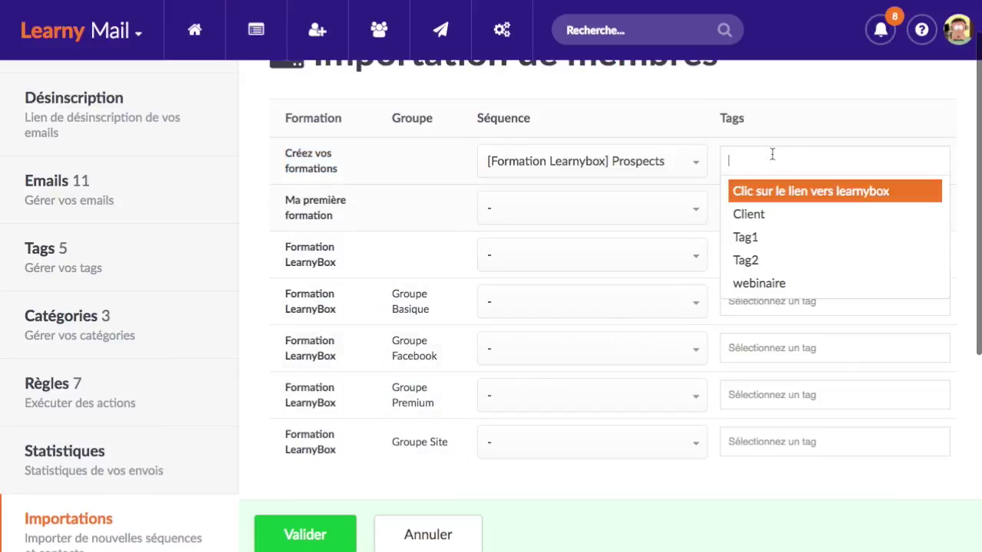
pyautogui.click(767, 216)
# Check the sequence choices for the Formation LearnyBox course's "Groupe Basique" and "Groupe Facebook" without selecting any.
pyautogui.scroll(-1, 429, 278)
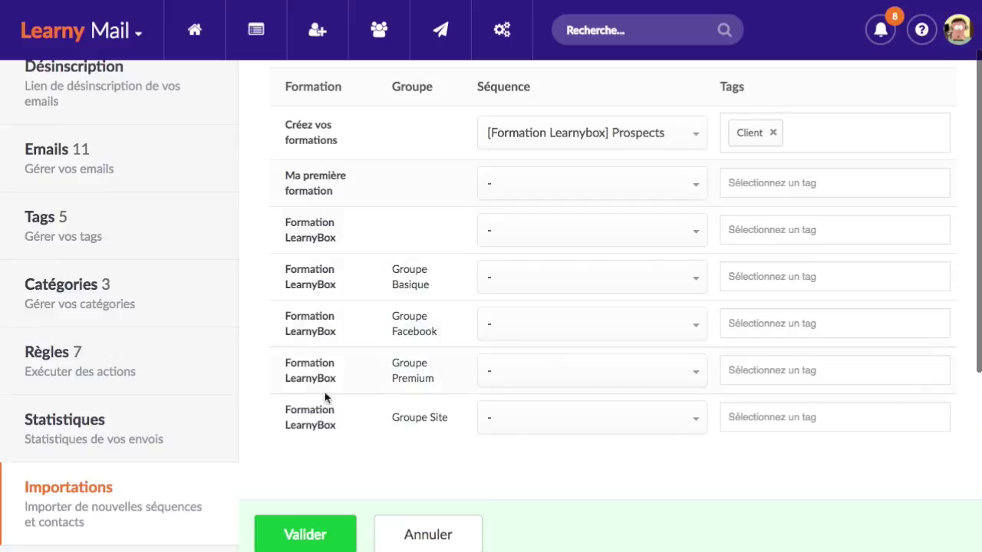
pyautogui.moveTo(289, 222); pyautogui.dragTo(310, 231)
pyautogui.click(311, 232)
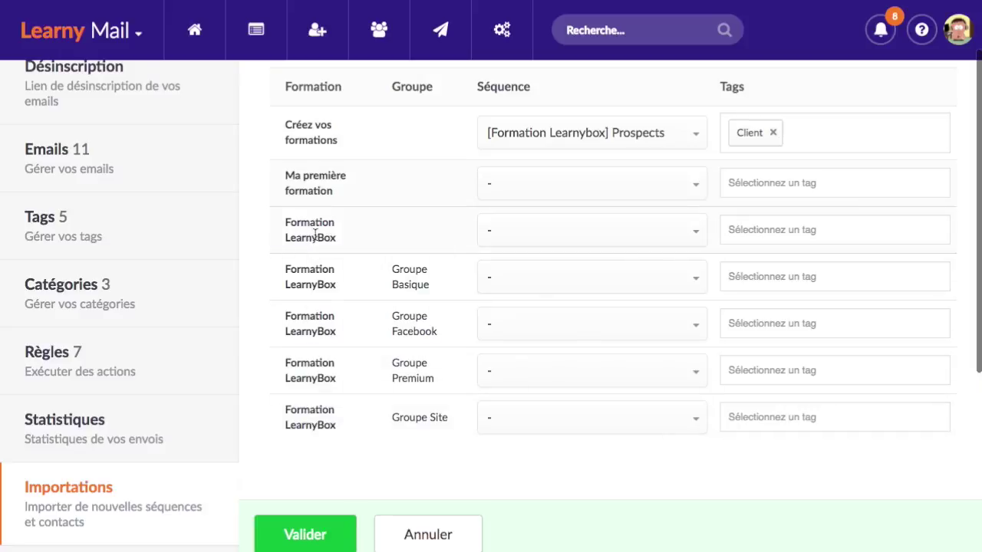
pyautogui.click(568, 291)
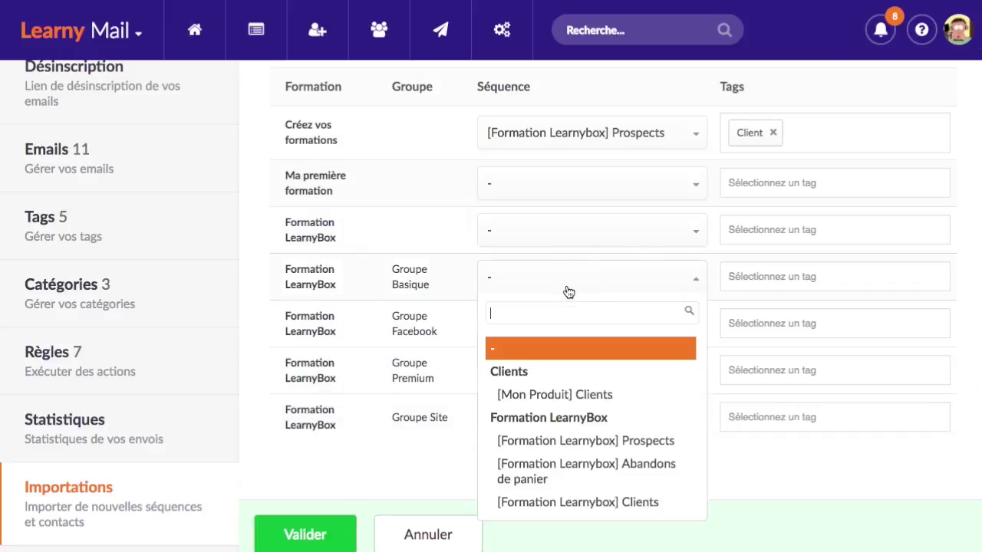
pyautogui.click(566, 290)
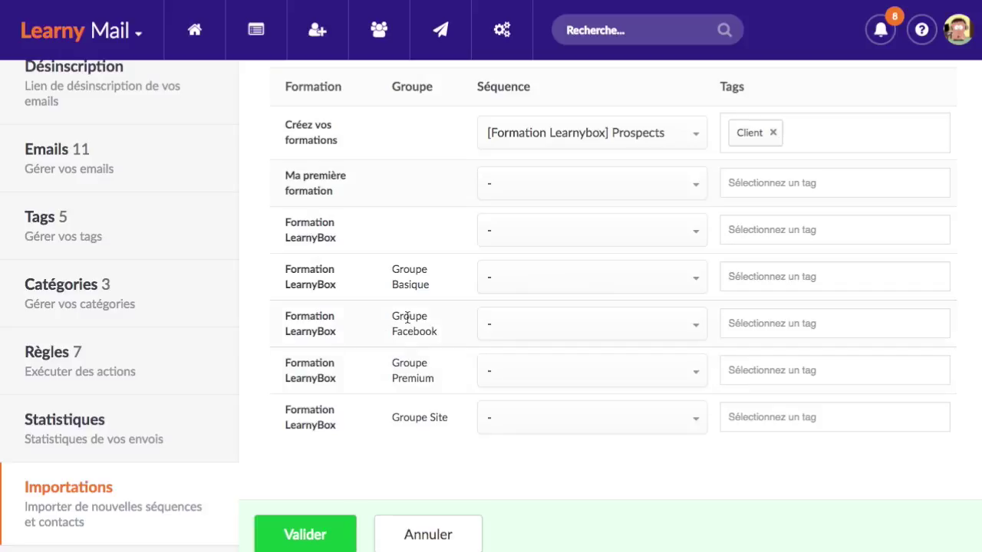
pyautogui.click(560, 335)
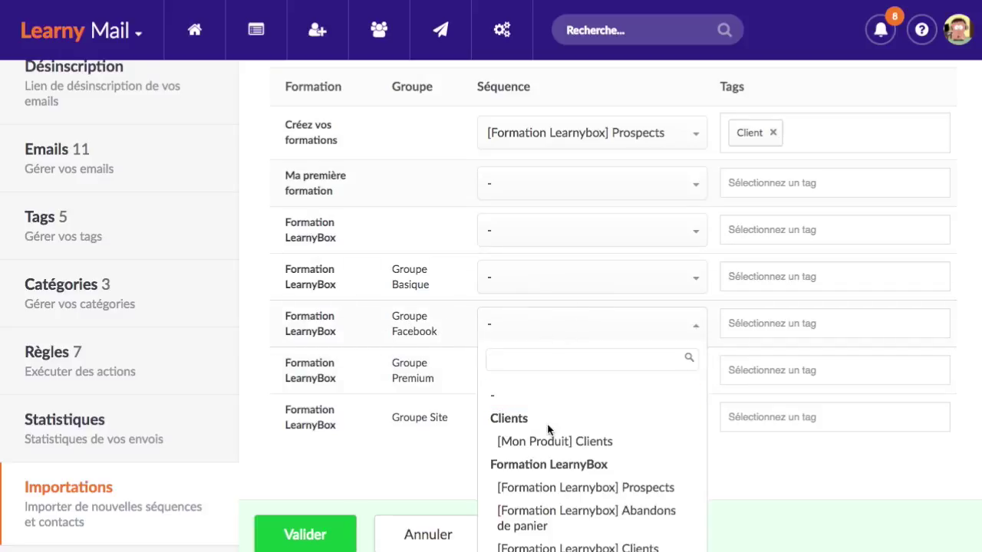
pyautogui.click(441, 322)
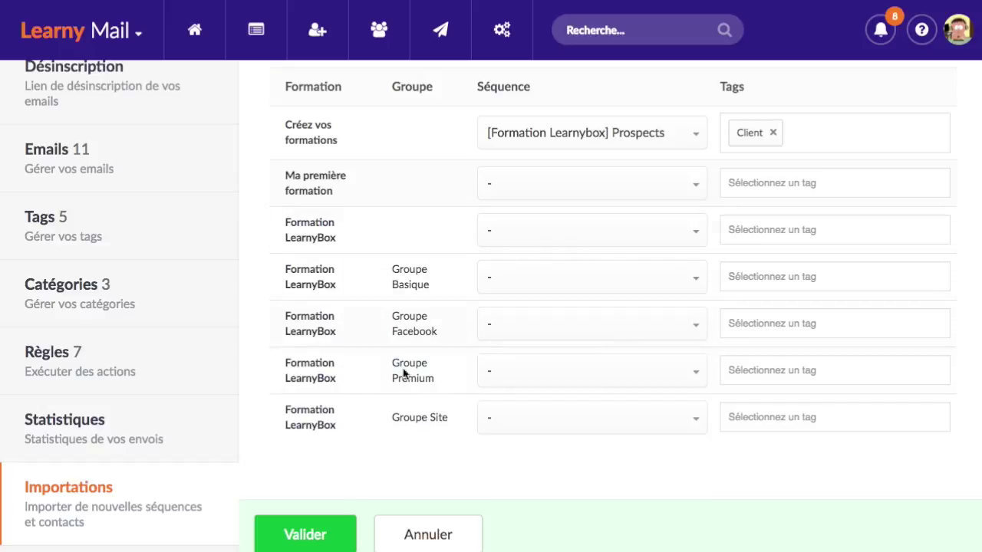
# Remove the "Client" tag from the "Créez vos formations" course.
pyautogui.scroll(2, 410, 309)
pyautogui.scroll(-1, 338, 216)
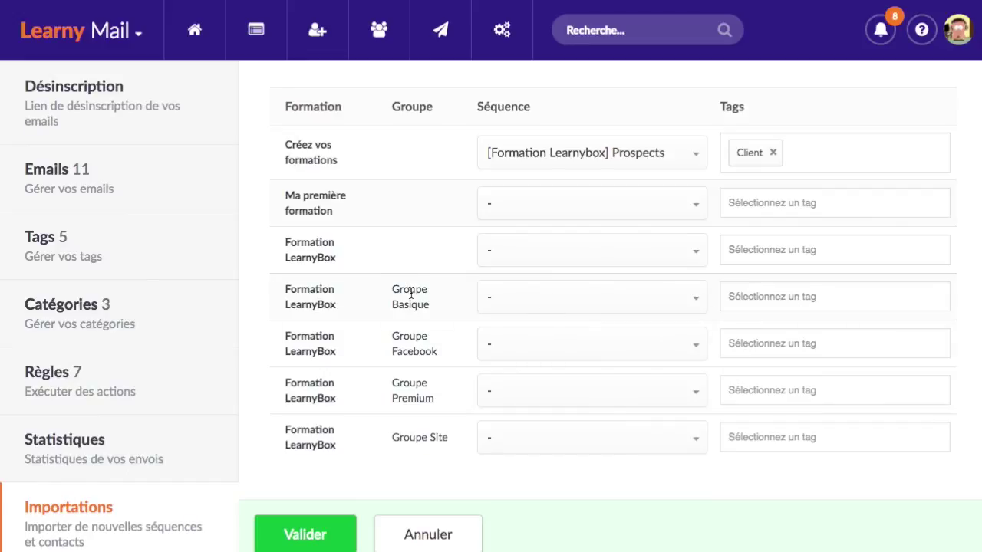
pyautogui.scroll(-1, 407, 282)
pyautogui.scroll(1, 364, 173)
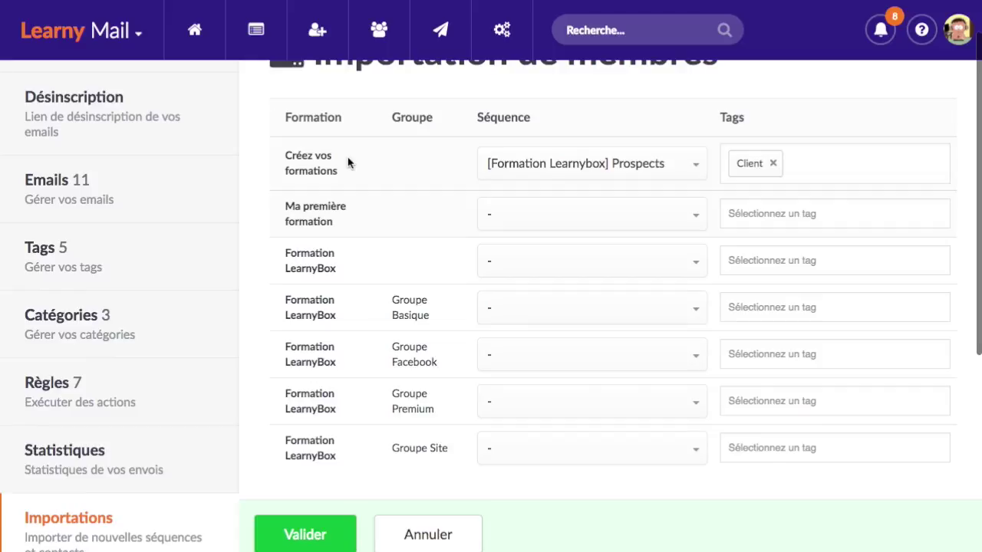
pyautogui.click(773, 162)
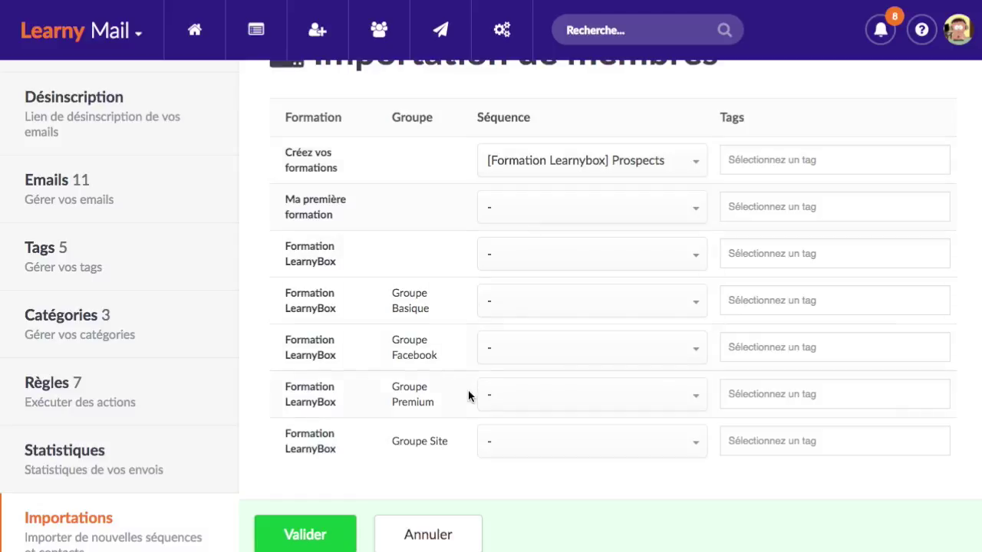
# Cancel the course member import and return to the choice of sources for a new contact import.
pyautogui.click(466, 535)
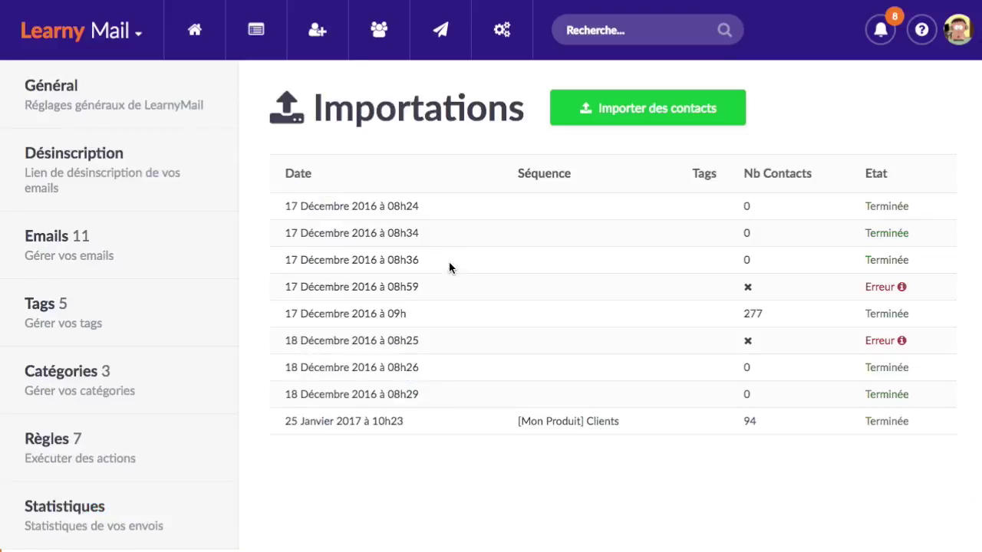
pyautogui.click(669, 117)
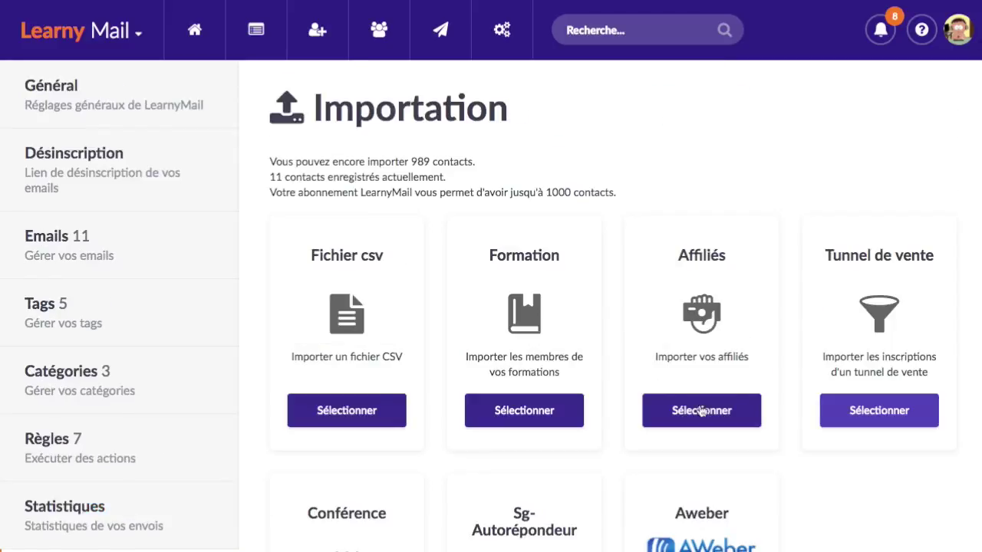
pyautogui.scroll(-1, 741, 365)
pyautogui.scroll(-1, 747, 366)
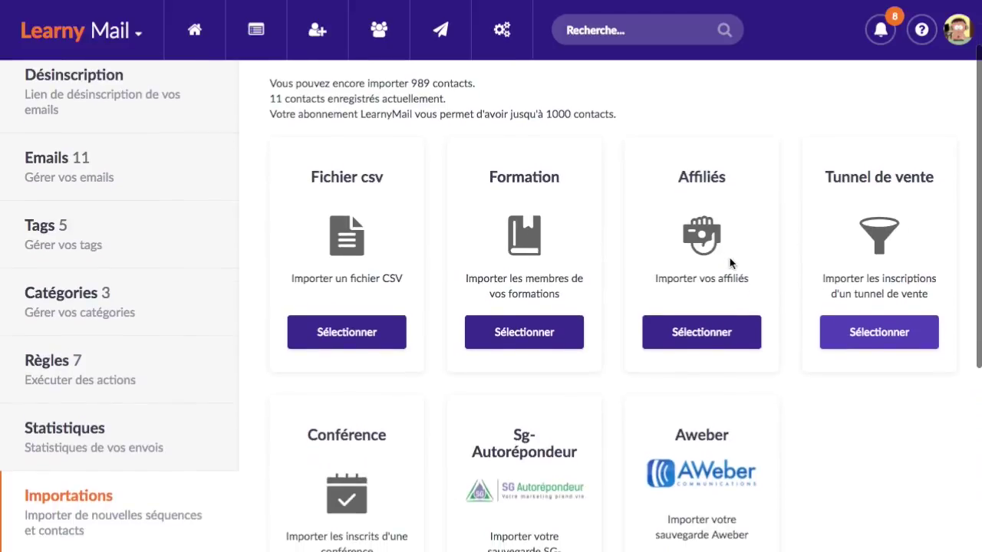
# View the overview of available modules, close it, and review the remaining contact import sources.
pyautogui.click(115, 31)
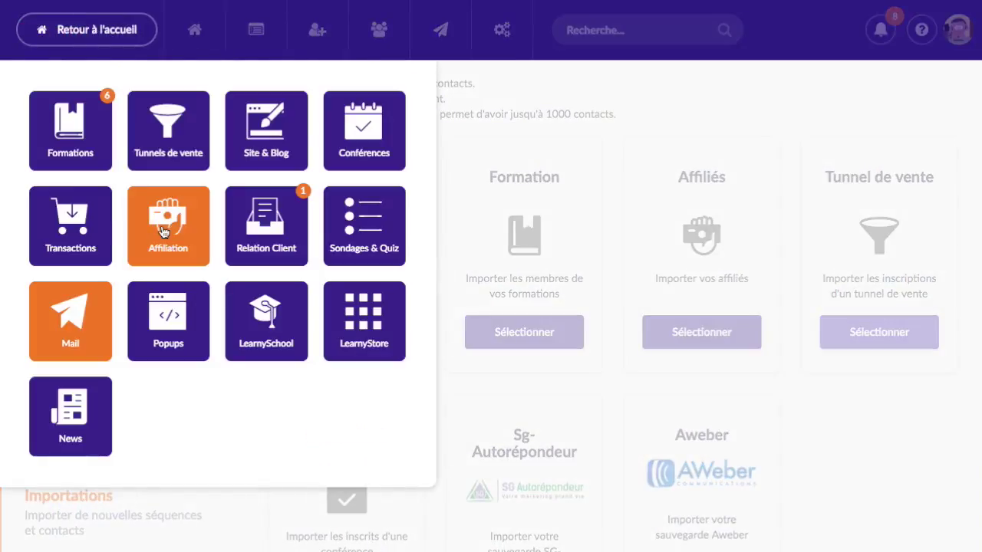
pyautogui.click(833, 269)
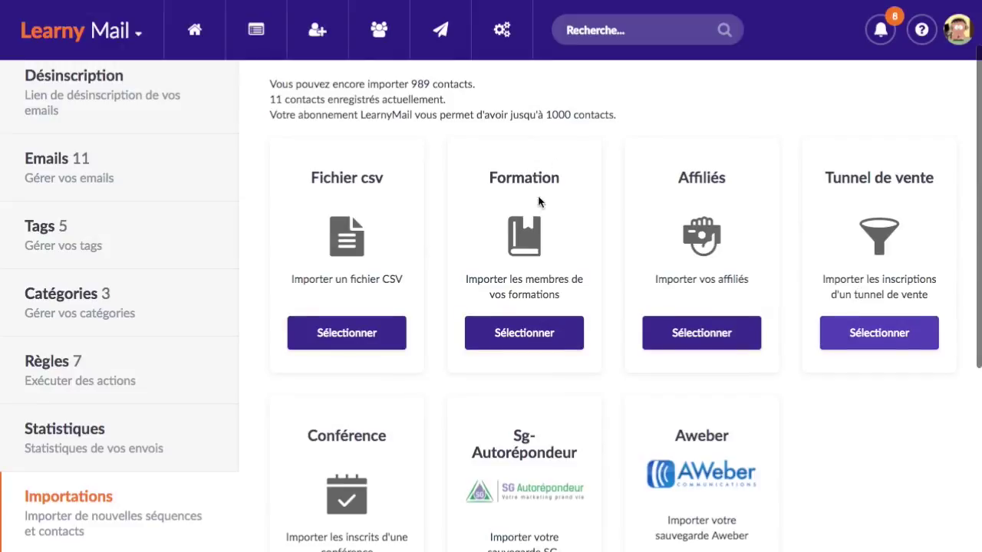
pyautogui.scroll(-5, 853, 434)
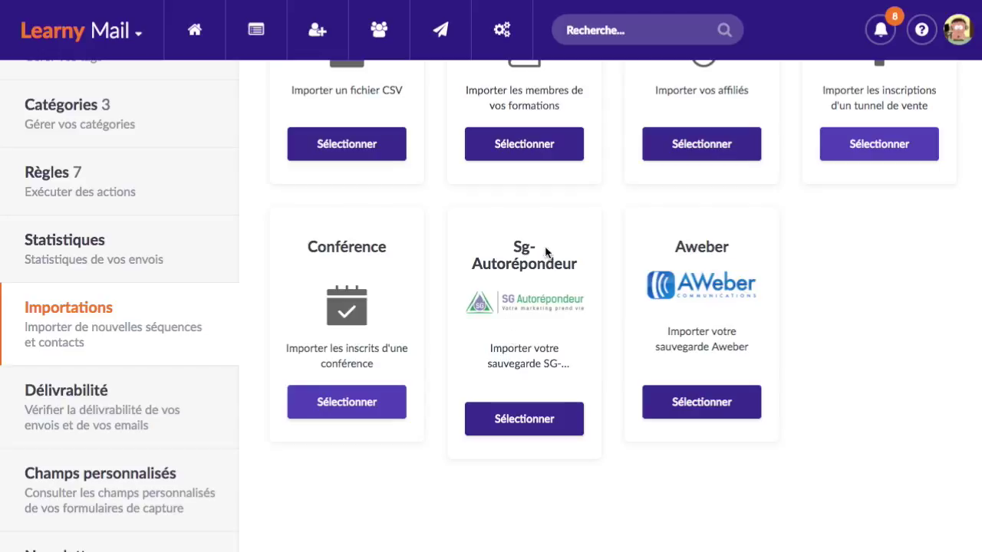
pyautogui.scroll(1, 558, 323)
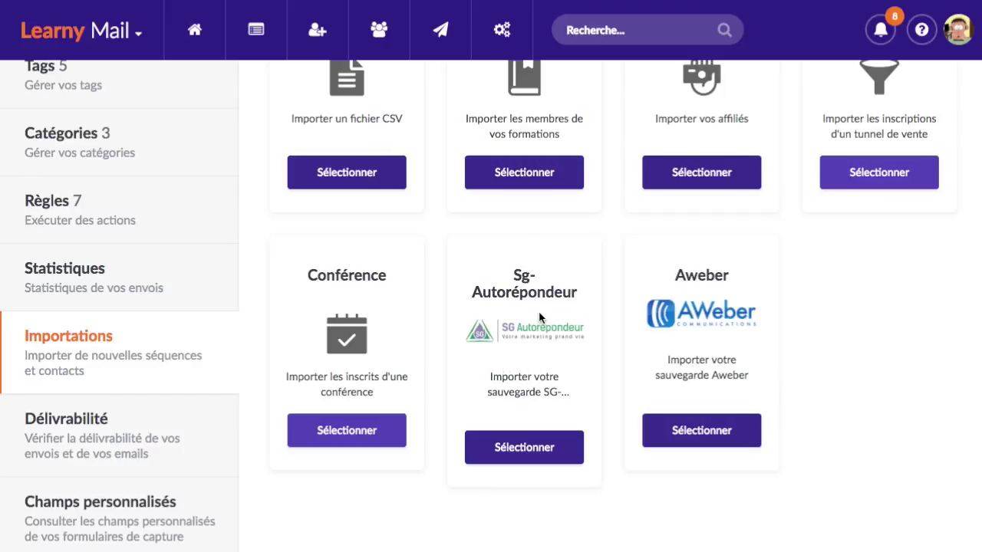
# Open the SG-Autorépondeur backup import, read how to obtain the export .zip file, and cancel the import.
pyautogui.click(532, 447)
pyautogui.scroll(-1, 466, 316)
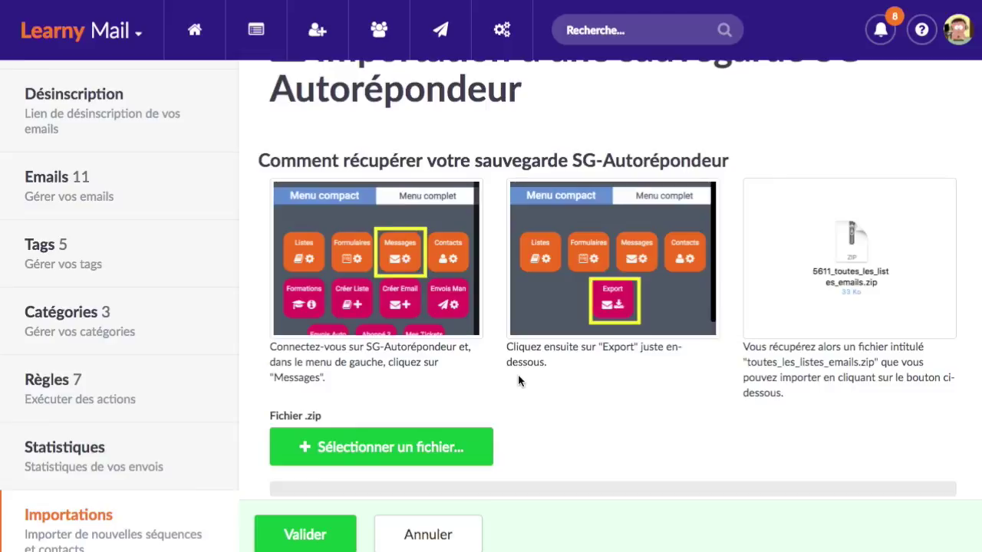
pyautogui.scroll(-3, 517, 375)
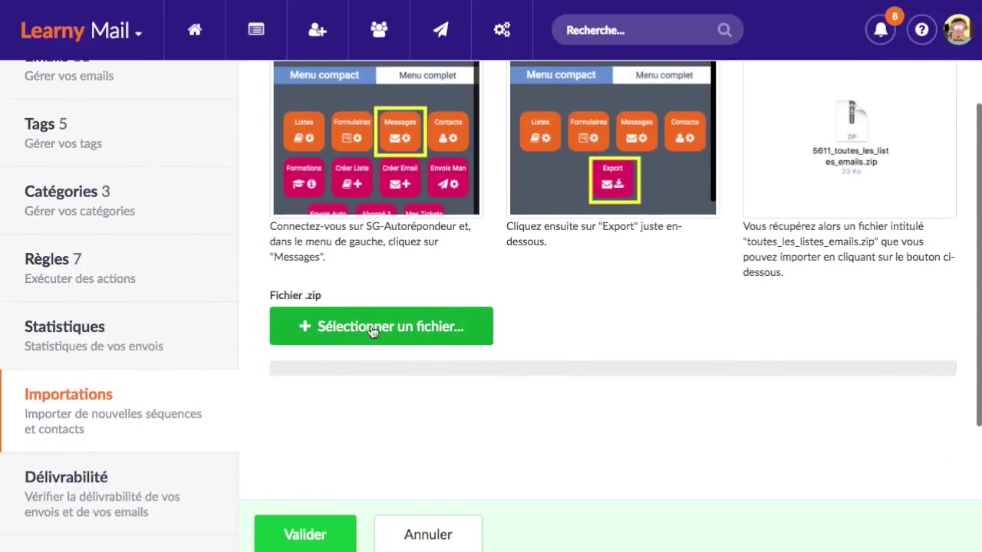
pyautogui.scroll(2, 464, 317)
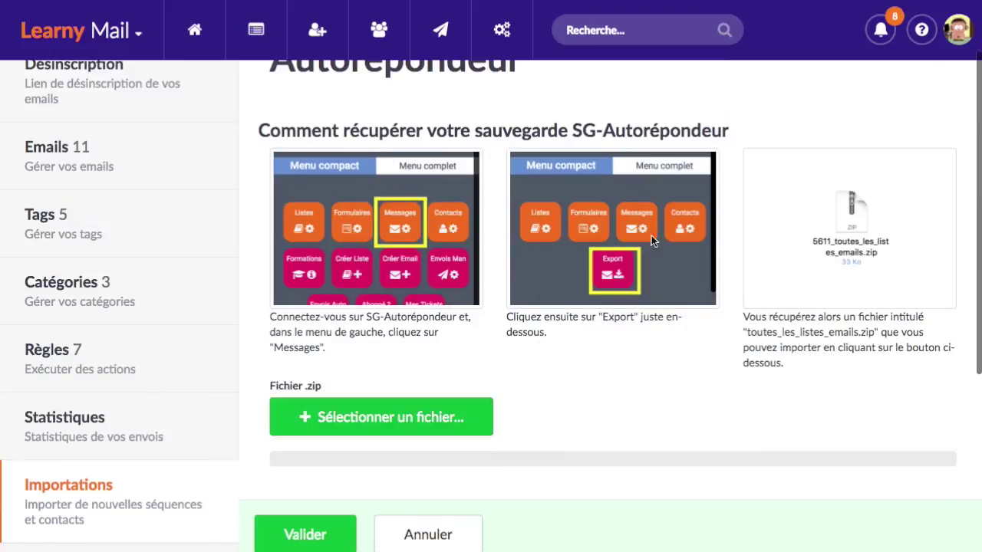
pyautogui.scroll(1, 481, 355)
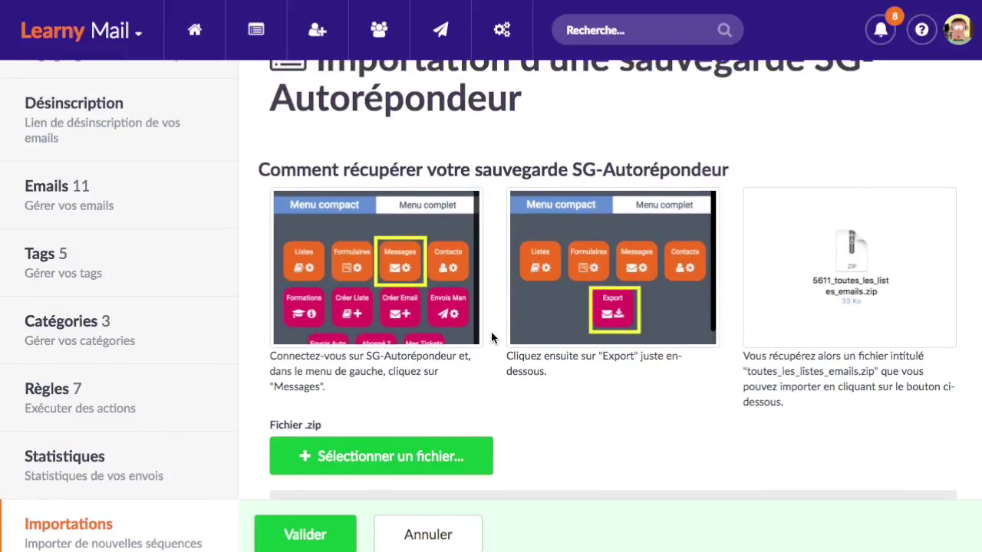
pyautogui.scroll(1, 491, 338)
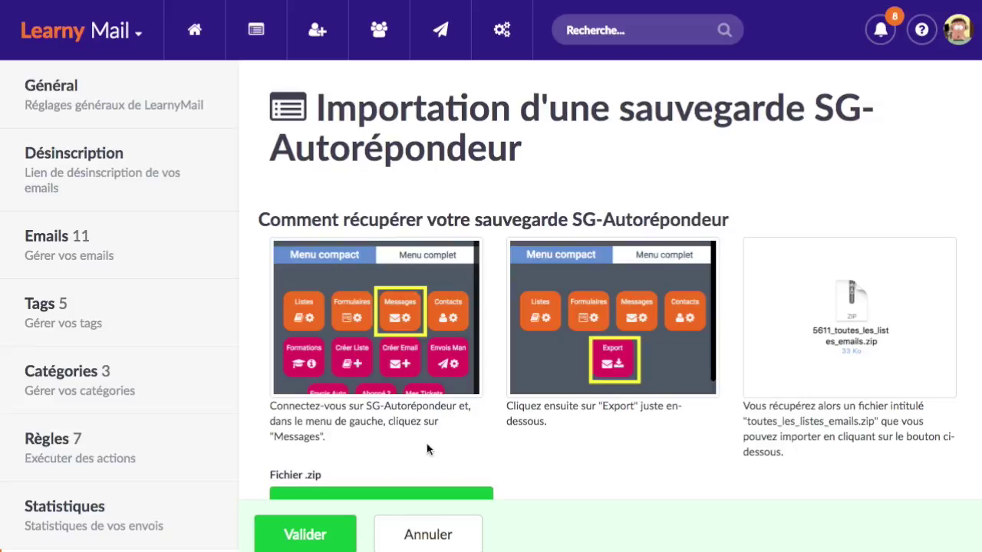
pyautogui.click(442, 537)
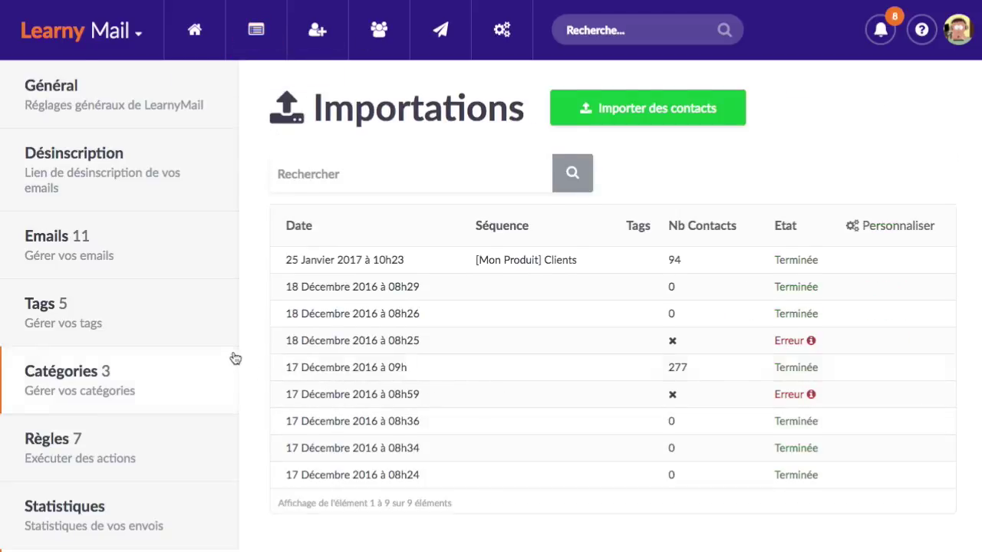
# Open the deliverability tests ("Délivrabilité") in the settings and look over the page.
pyautogui.scroll(-5, 236, 359)
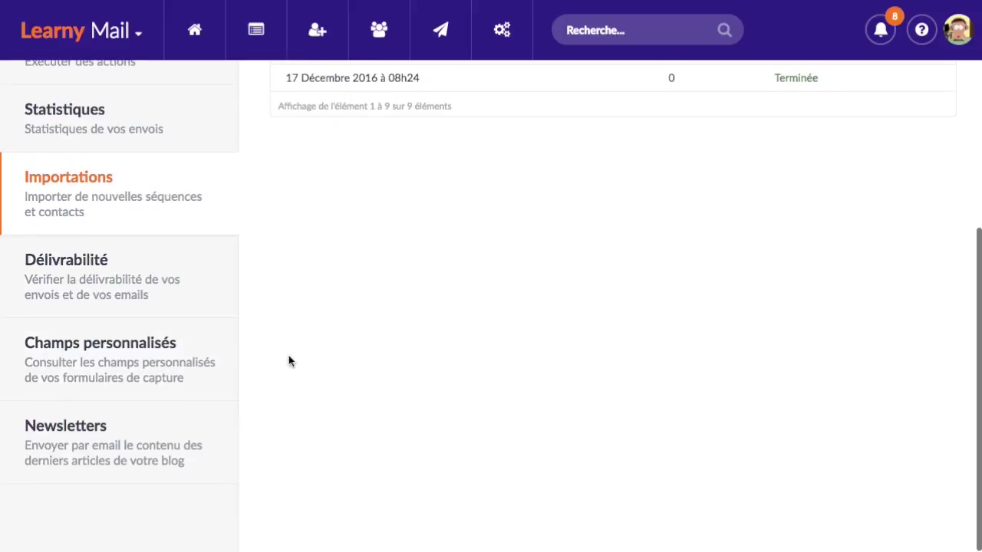
pyautogui.click(190, 284)
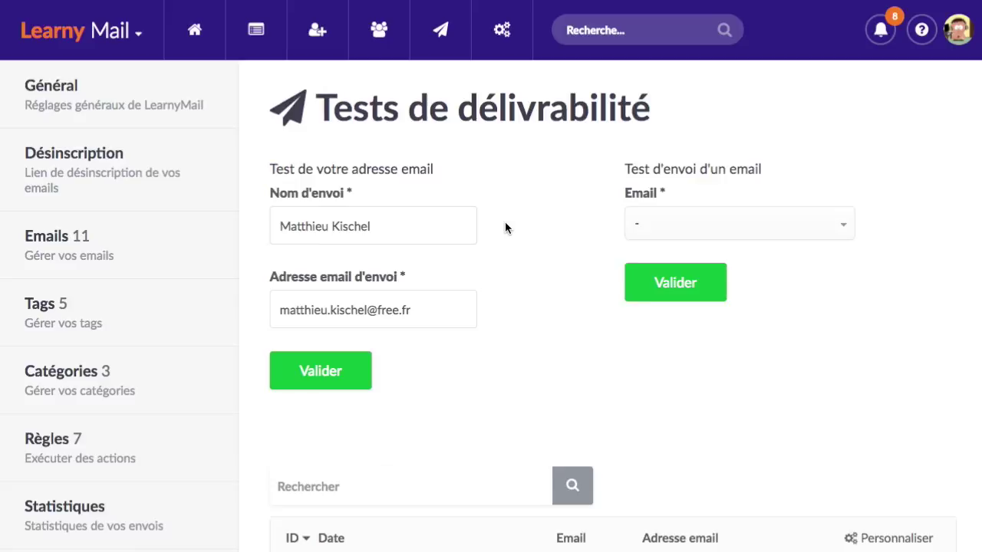
pyautogui.scroll(-3, 505, 228)
pyautogui.scroll(3, 506, 228)
# Check the emails available for the sending test without selecting any.
pyautogui.click(695, 228)
pyautogui.scroll(-1, 760, 326)
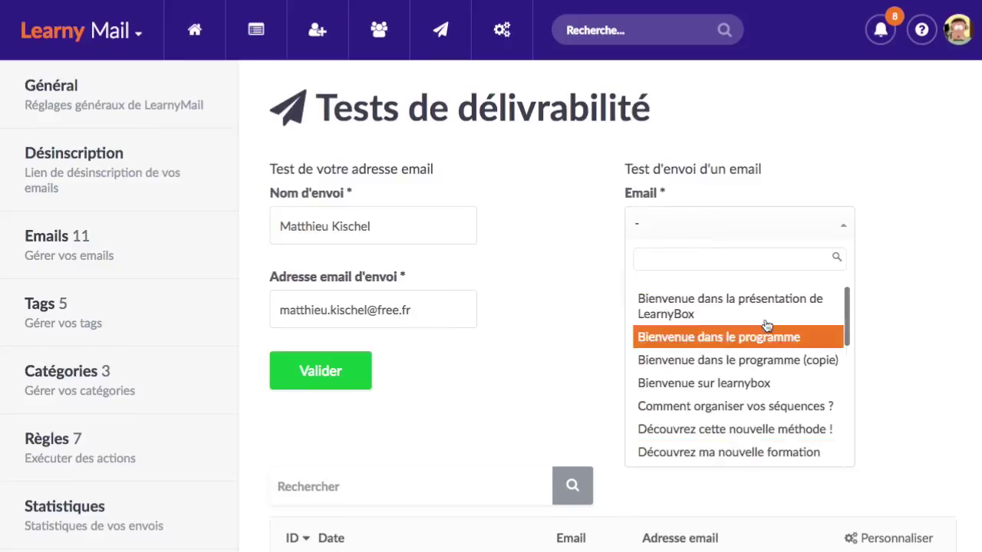
pyautogui.click(585, 267)
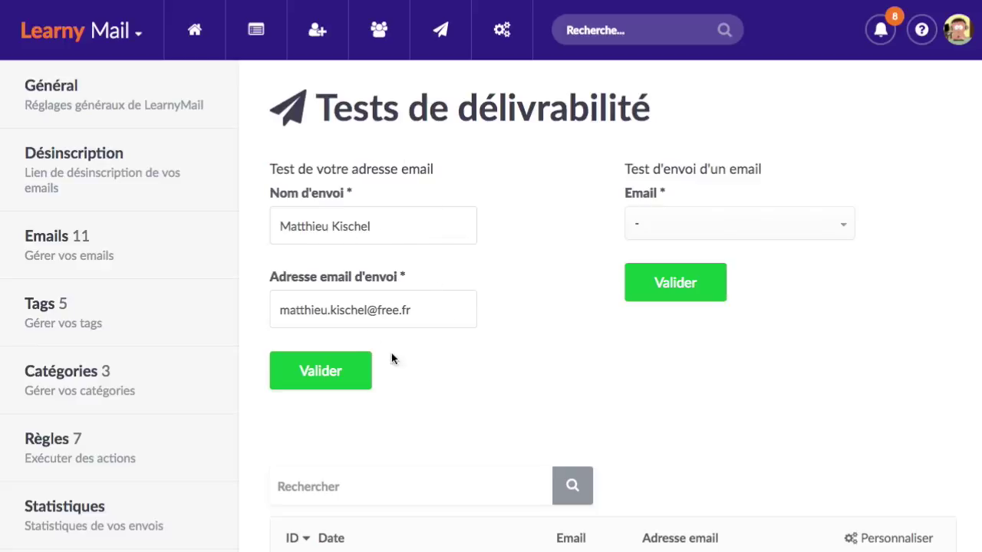
# Highlight the sending address in the email address test form without changing it.
pyautogui.moveTo(426, 310); pyautogui.dragTo(279, 308)
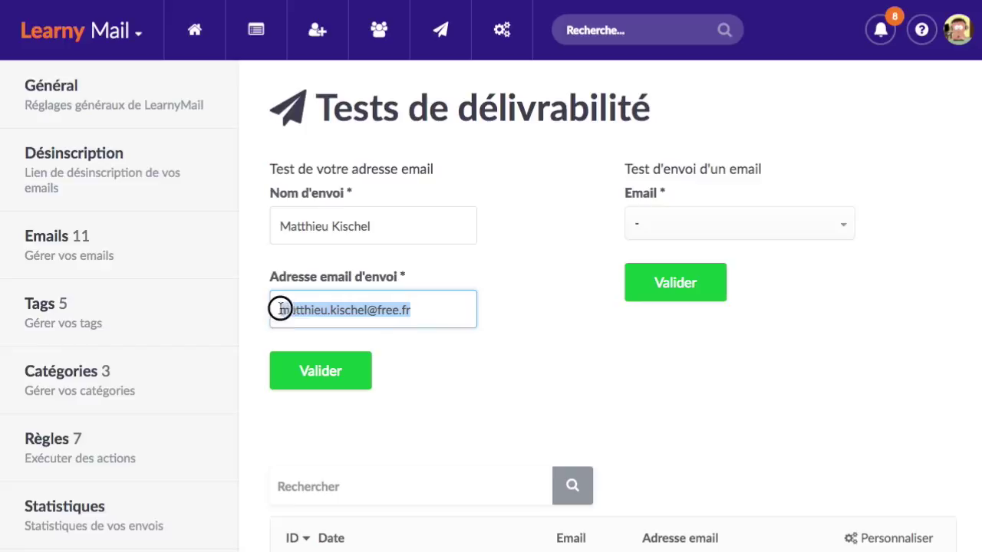
pyautogui.click(515, 353)
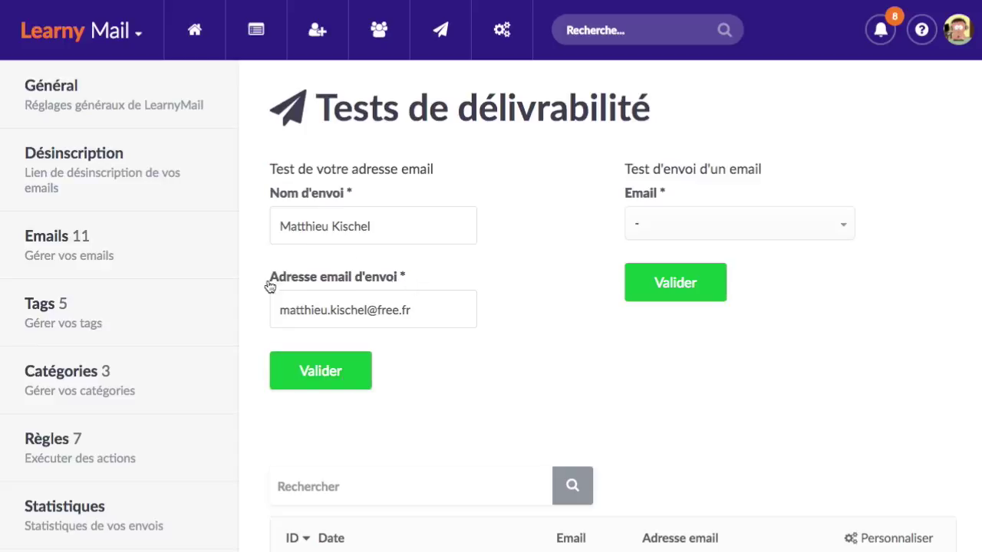
pyautogui.moveTo(420, 307); pyautogui.dragTo(281, 312)
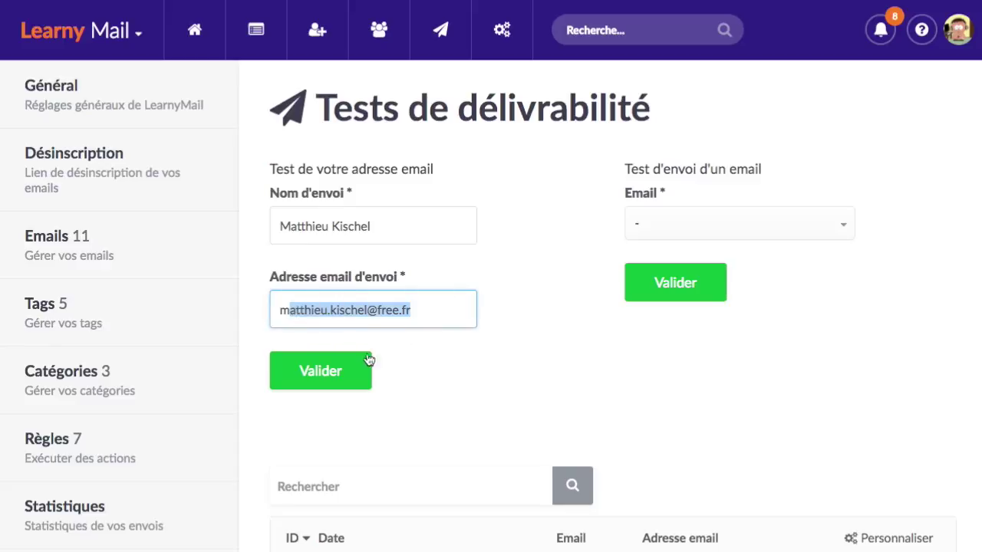
pyautogui.click(502, 369)
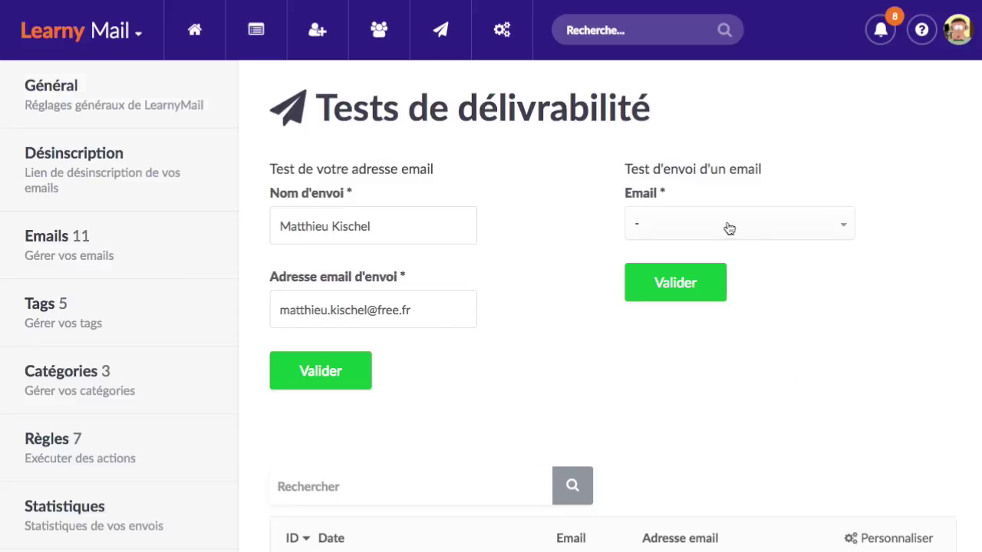
# Choose the email "Ouvrez cet email sans attendre !" for the sending test.
pyautogui.click(774, 230)
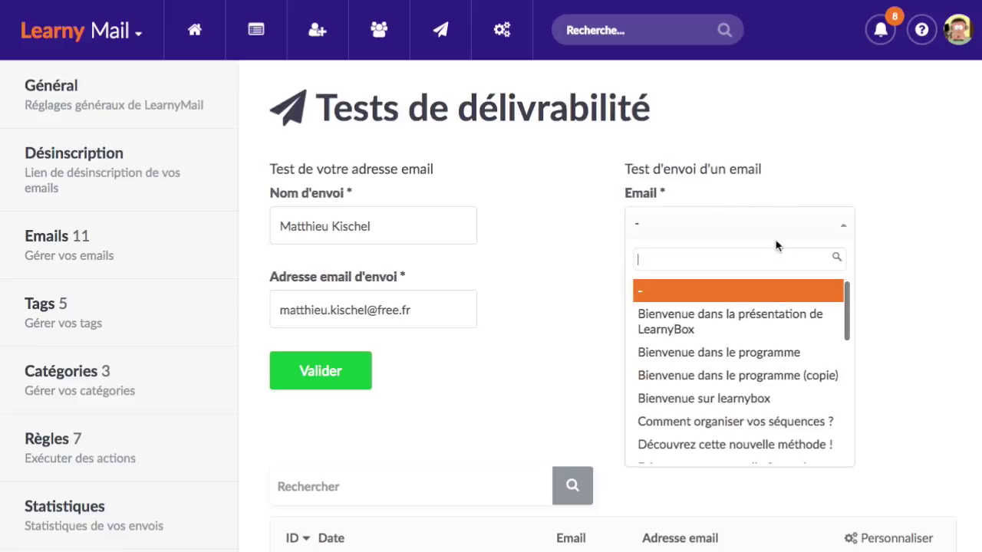
pyautogui.scroll(-5, 783, 376)
pyautogui.scroll(-6, 772, 362)
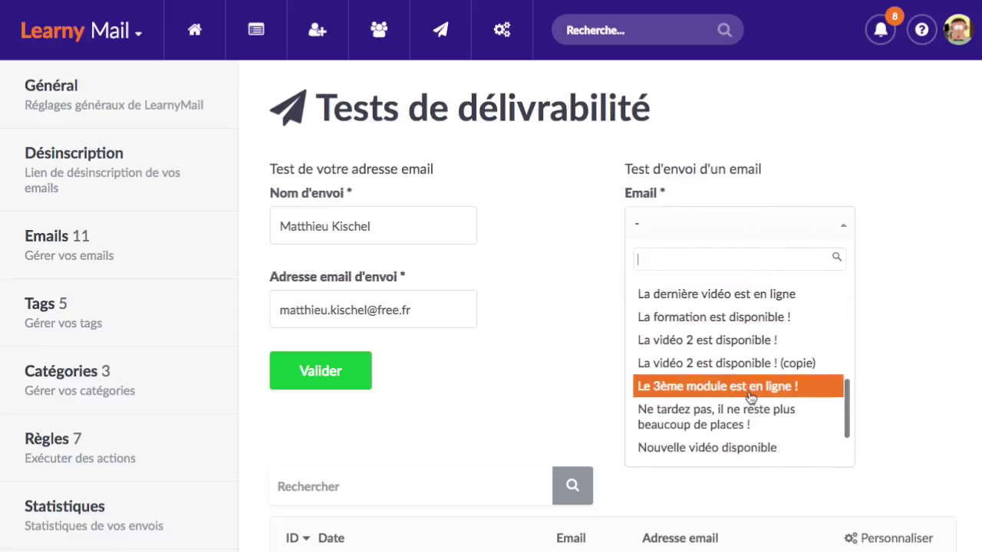
pyautogui.scroll(1, 752, 307)
pyautogui.scroll(-1, 741, 376)
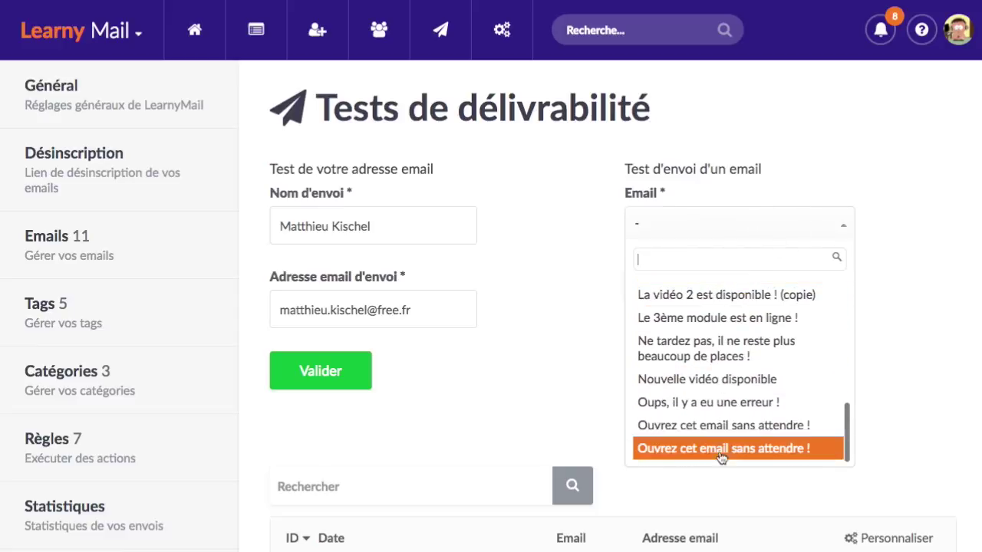
pyautogui.click(729, 426)
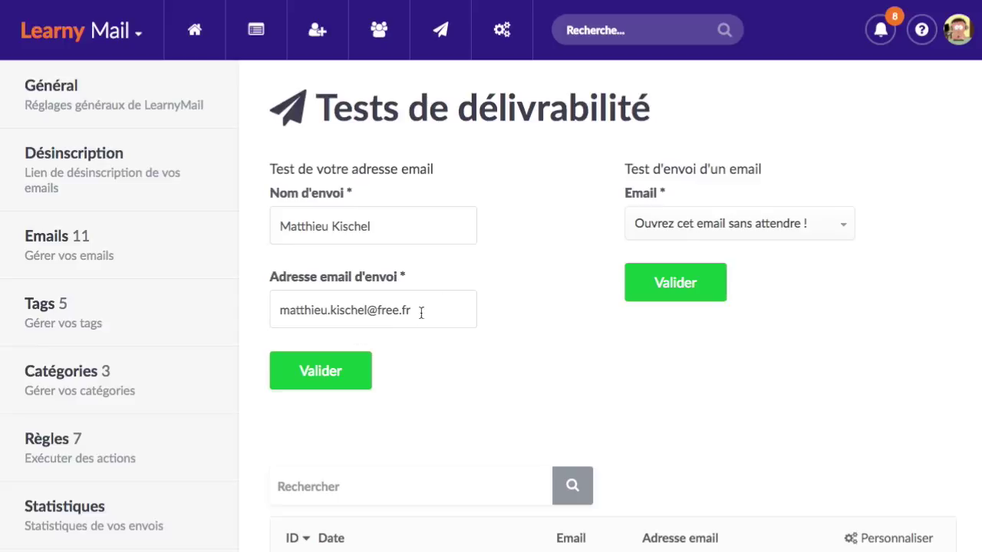
# Open the details of the deliverability test dated 06 Octobre 2016 à 11h43 from the test history.
pyautogui.scroll(-5, 526, 356)
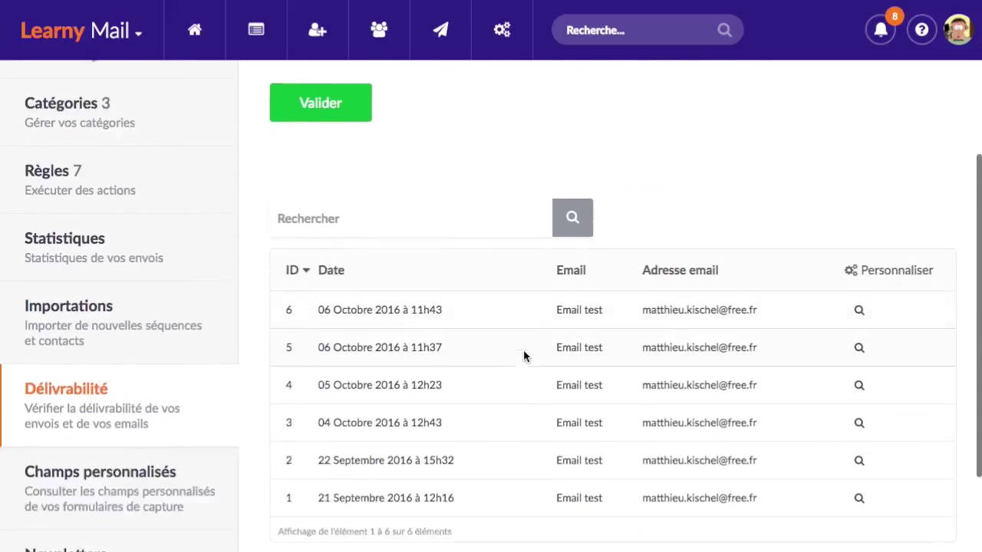
pyautogui.scroll(2, 369, 238)
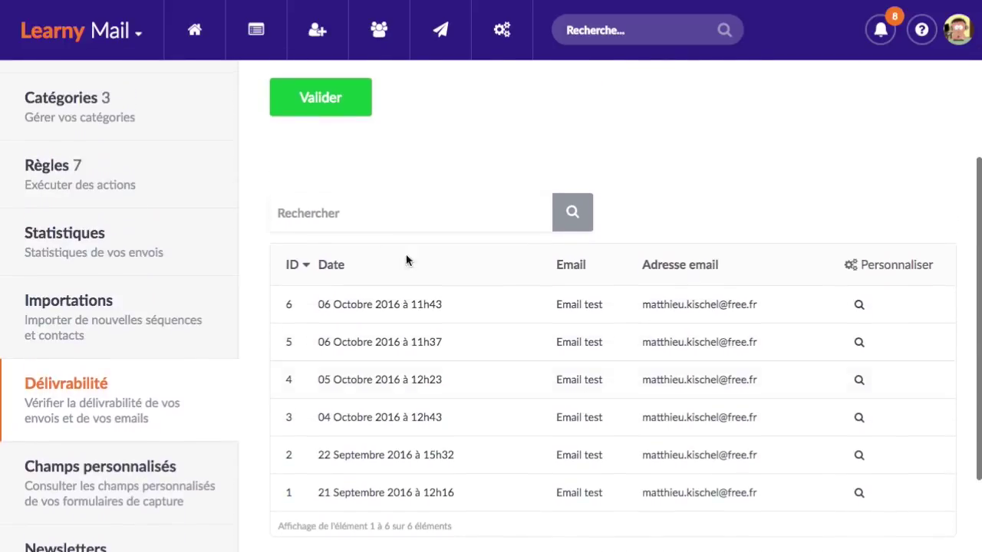
pyautogui.click(859, 305)
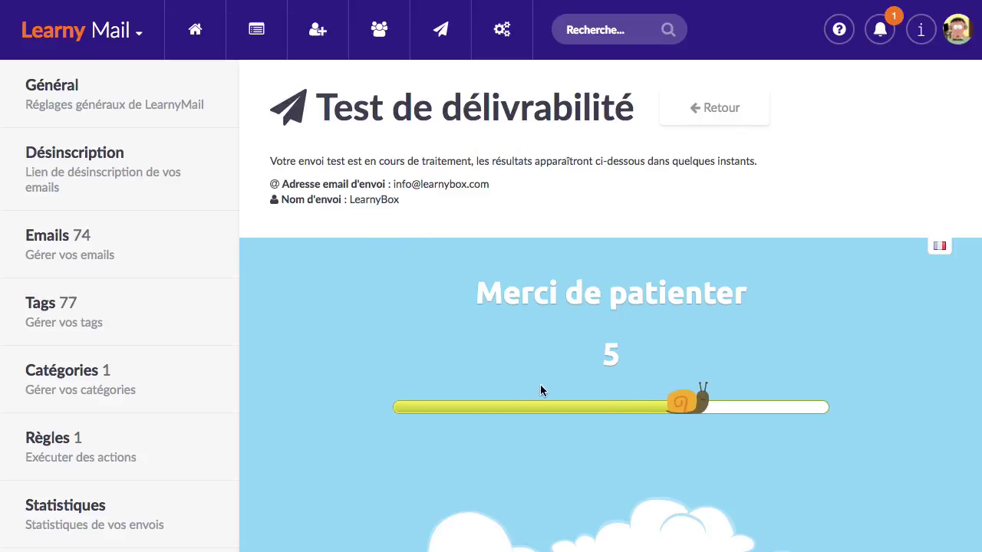
# Examine the deliverability test's overall score and the list of checks performed on the message.
pyautogui.scroll(-3, 568, 391)
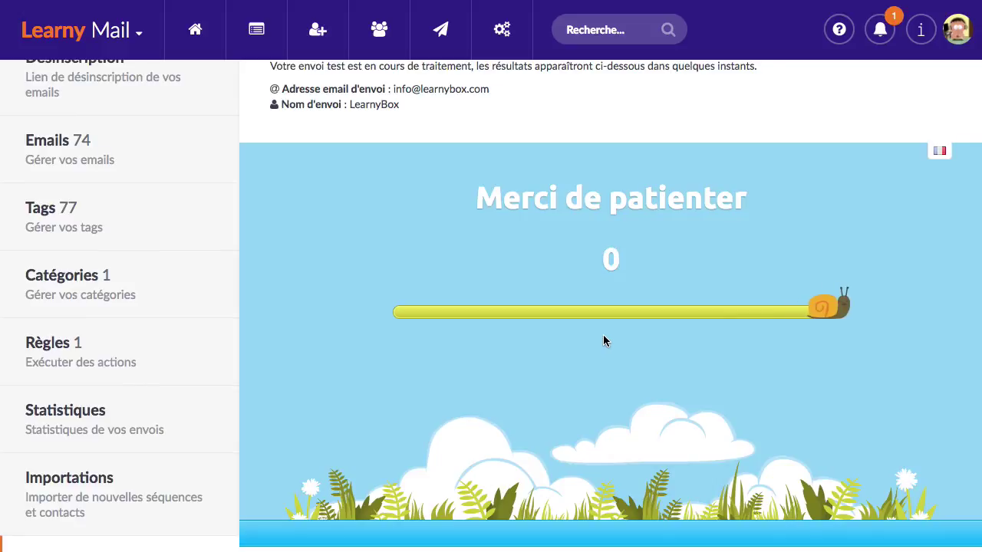
pyautogui.scroll(-2, 606, 342)
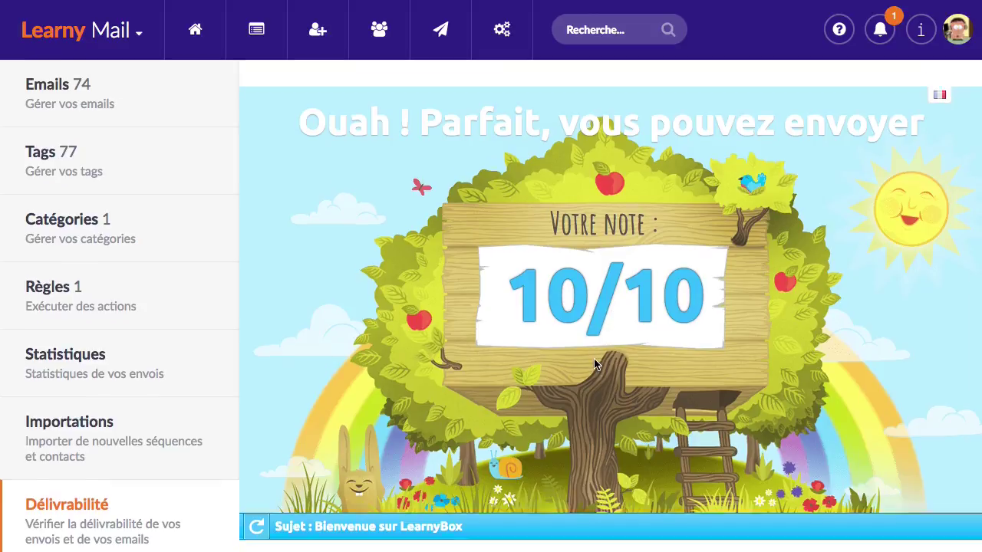
pyautogui.scroll(-3, 595, 359)
pyautogui.scroll(-1, 483, 358)
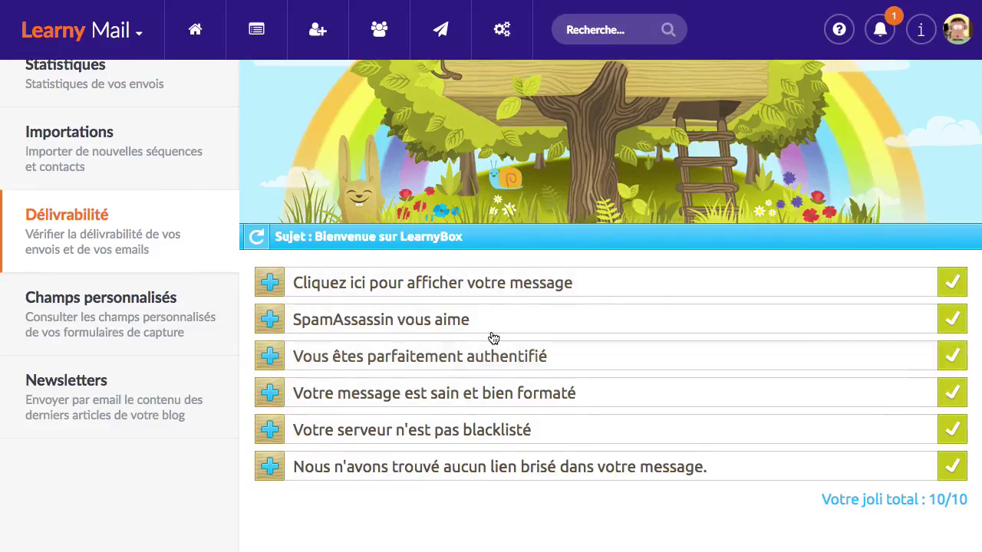
# Expand the SpamAssassin check, read its detailed criteria, and collapse it back to the list of checks.
pyautogui.click(281, 322)
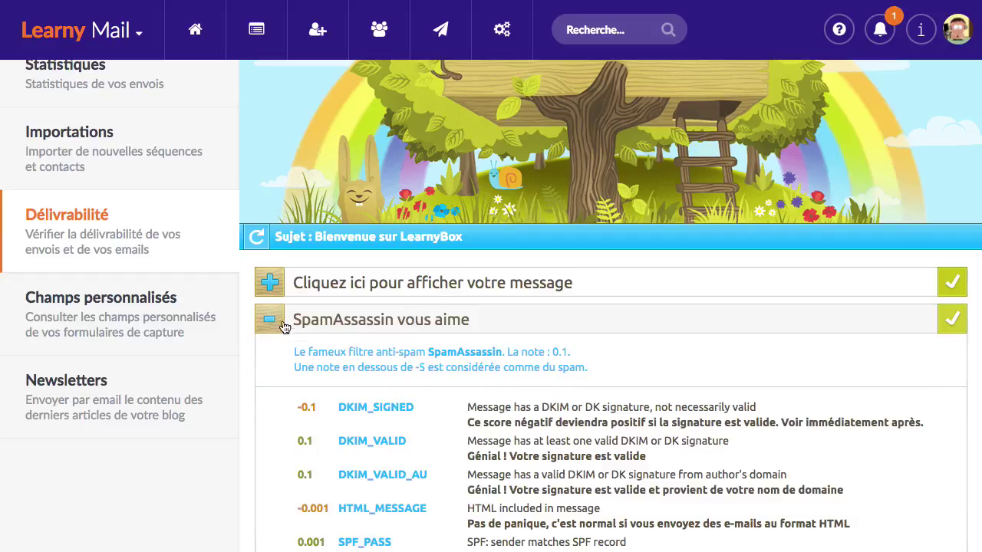
pyautogui.scroll(-3, 432, 361)
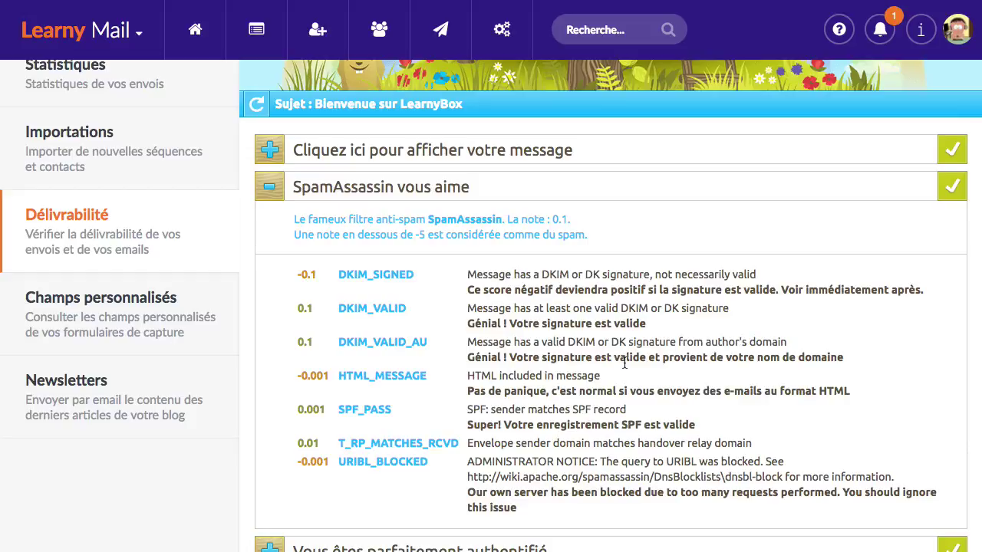
pyautogui.click(561, 187)
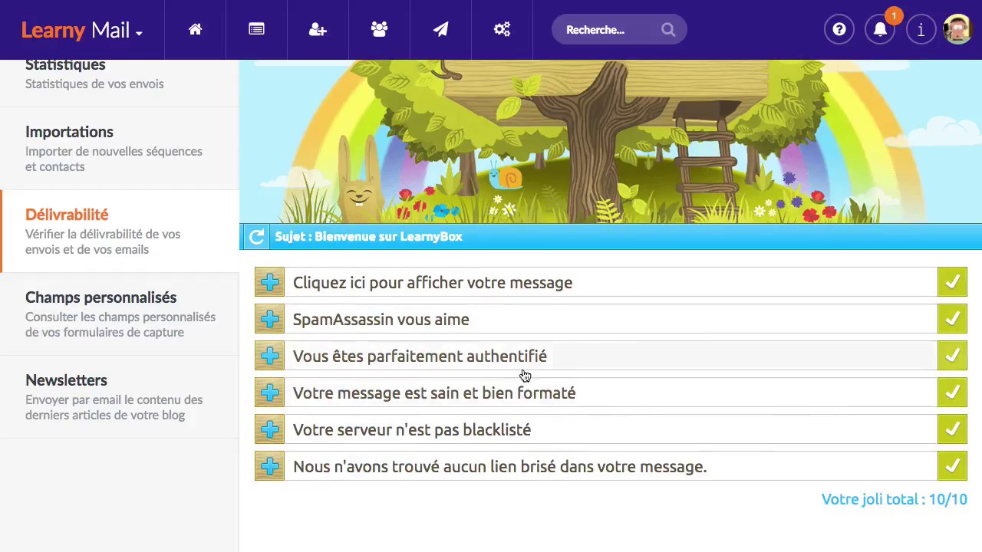
pyautogui.scroll(4, 524, 377)
pyautogui.scroll(-3, 485, 334)
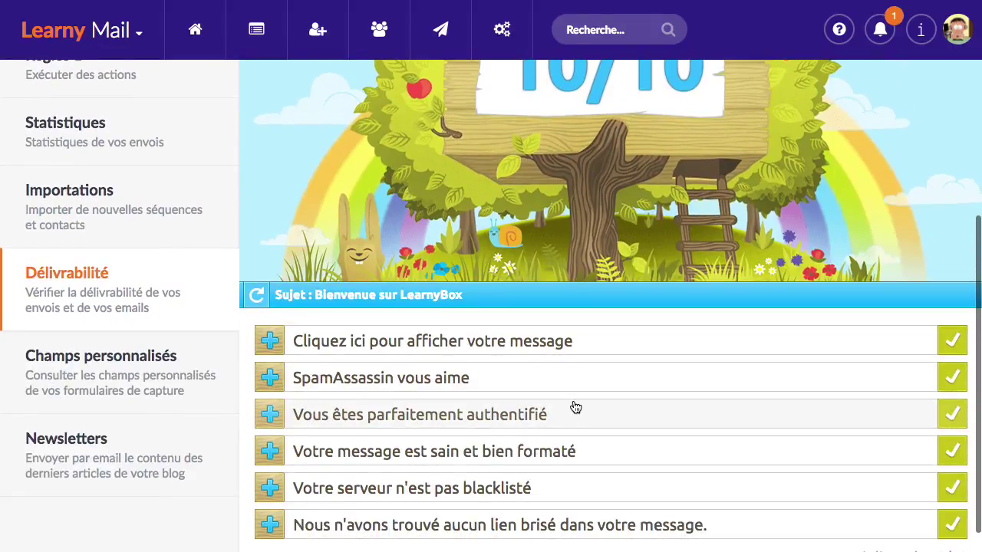
# Review the remaining deliverability checks and the overall score in the test report.
pyautogui.scroll(-2, 575, 407)
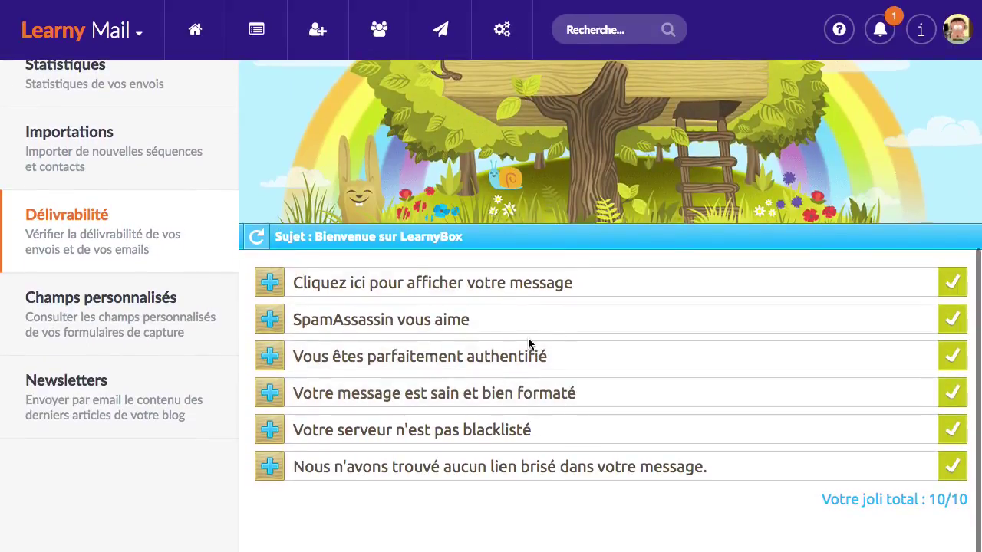
pyautogui.scroll(1, 528, 339)
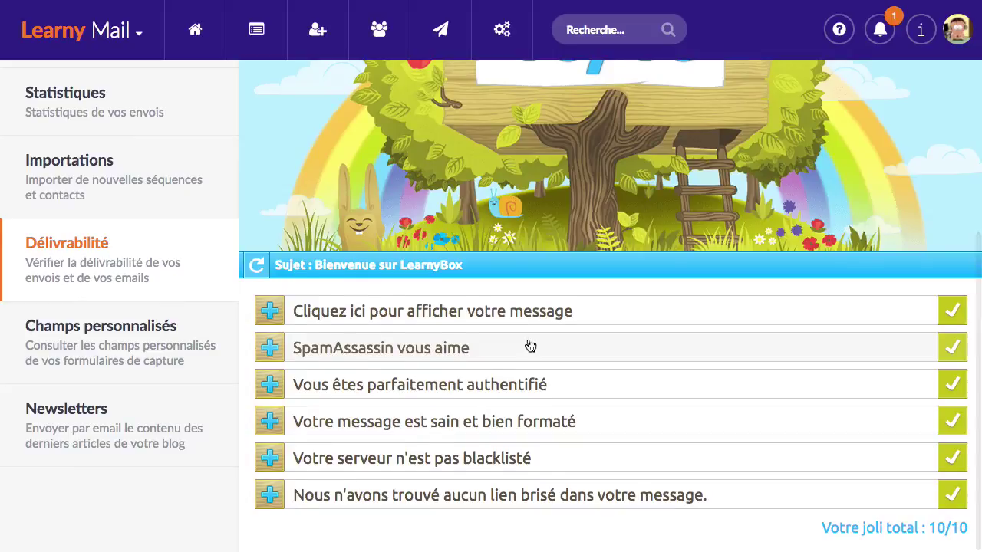
pyautogui.scroll(6, 529, 345)
pyautogui.scroll(-1, 505, 310)
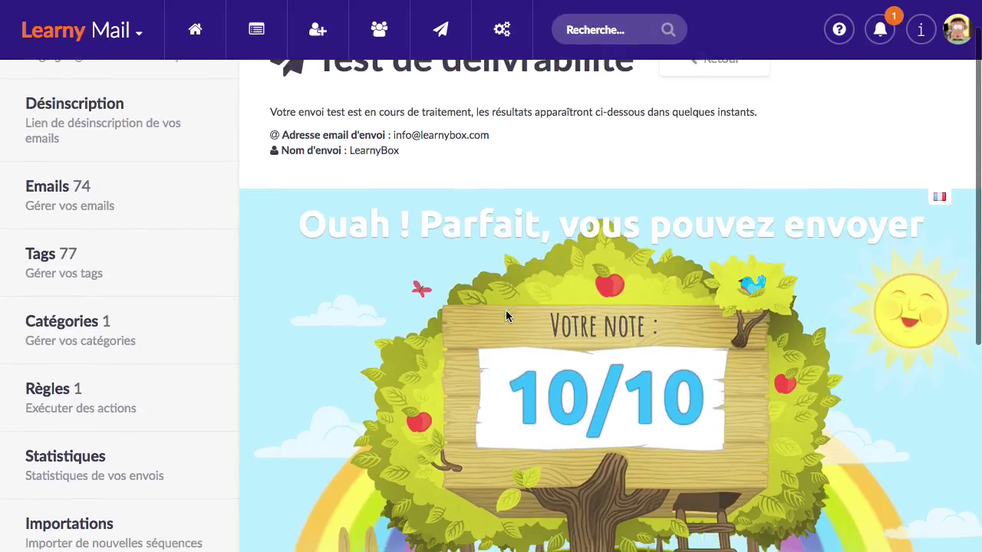
pyautogui.scroll(1, 561, 379)
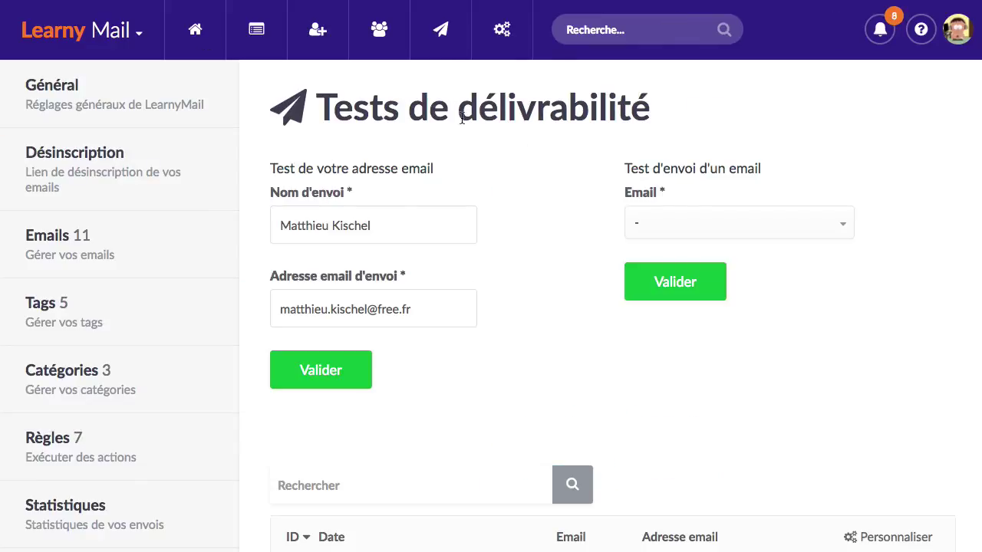
# Open the scheduled email "Ouvrez cet email sans attendre !" from the sendings, check its spam score details, and close them.
pyautogui.click(440, 30)
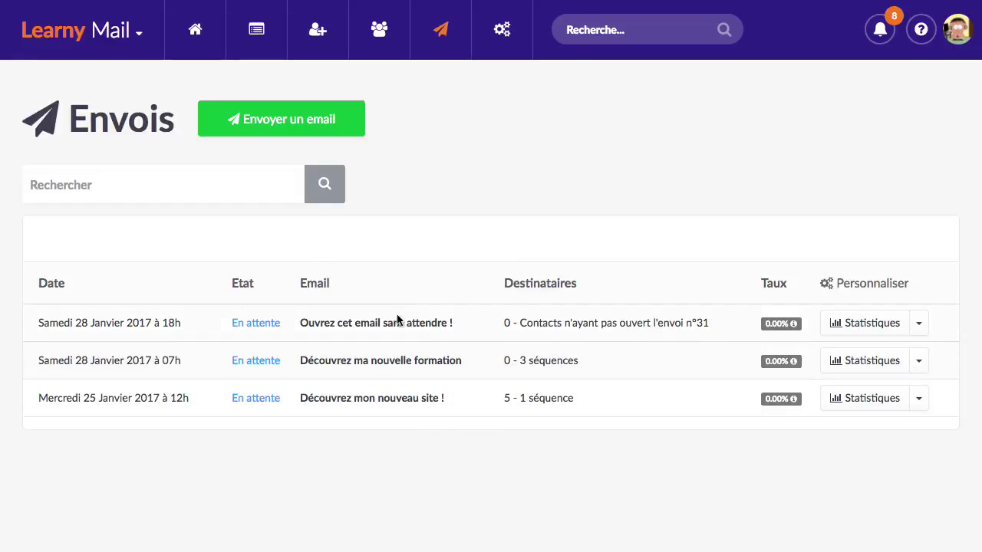
pyautogui.click(400, 325)
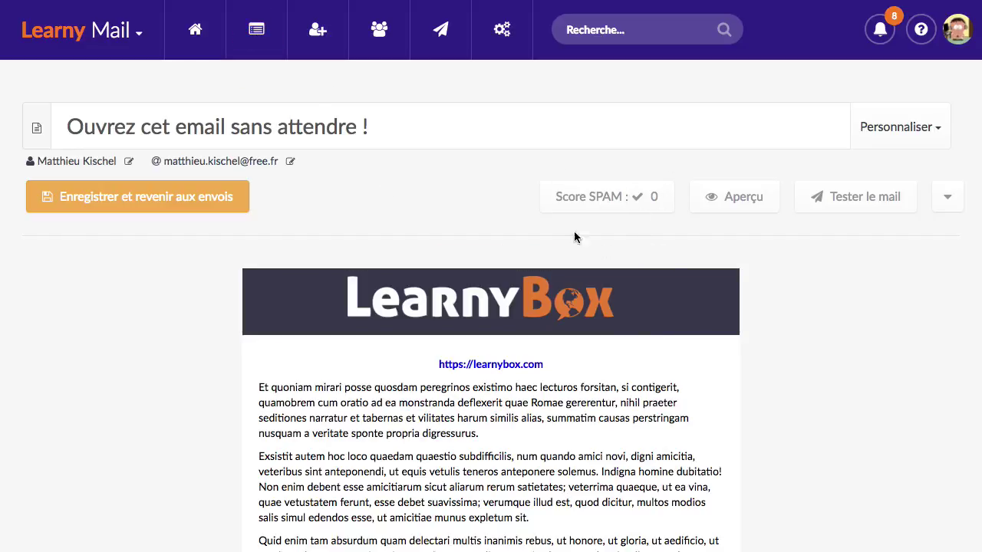
pyautogui.click(628, 198)
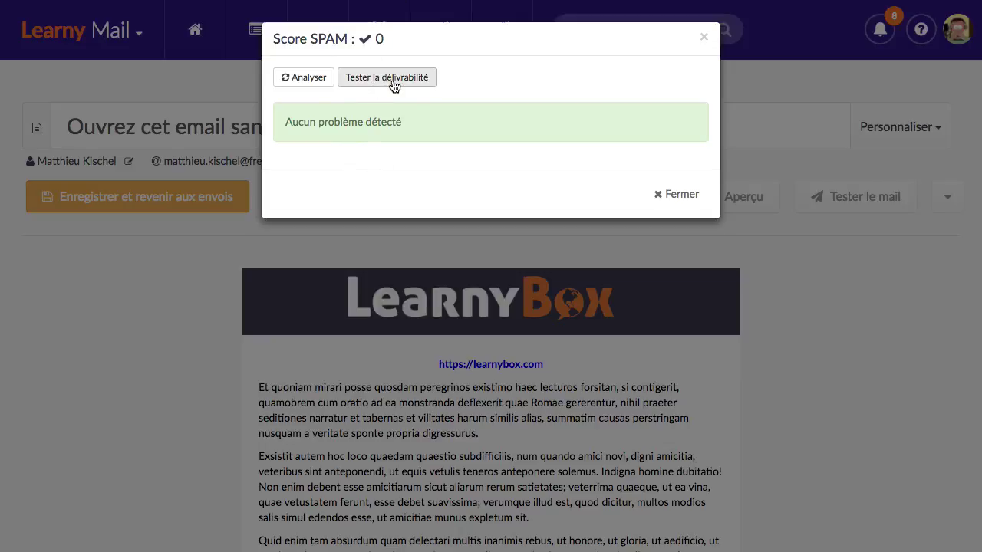
pyautogui.click(676, 197)
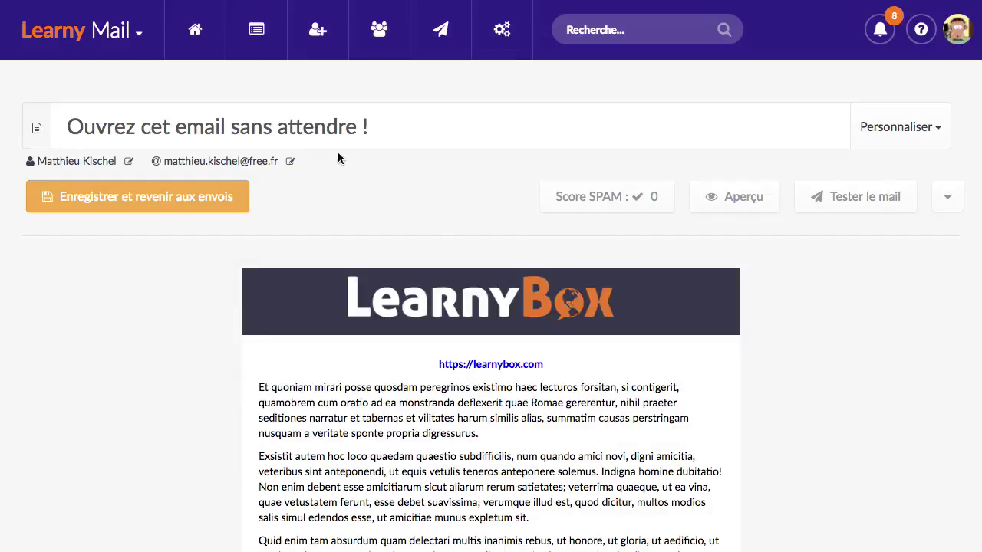
# Open the custom fields page in the LearnyMail settings and look through the list of fields.
pyautogui.click(497, 32)
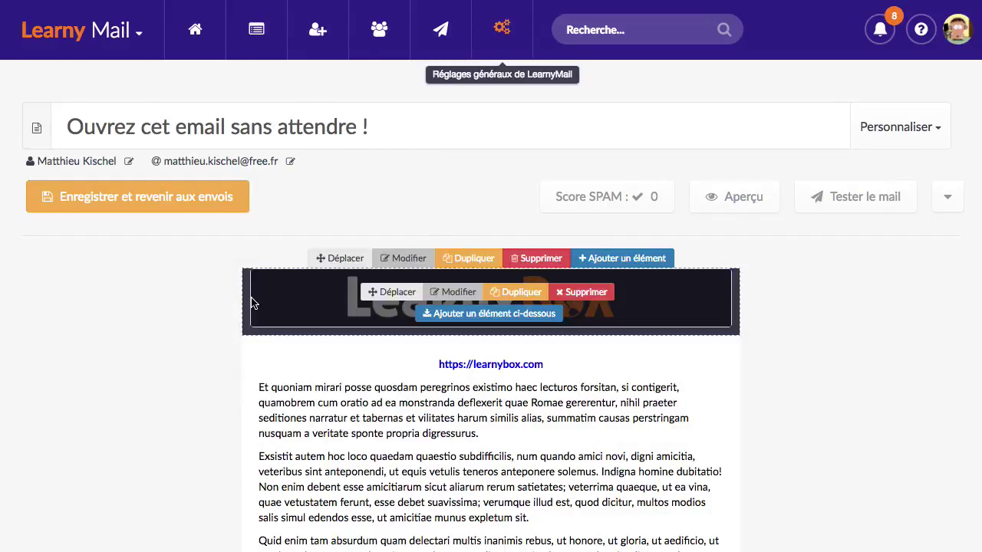
pyautogui.scroll(-5, 253, 295)
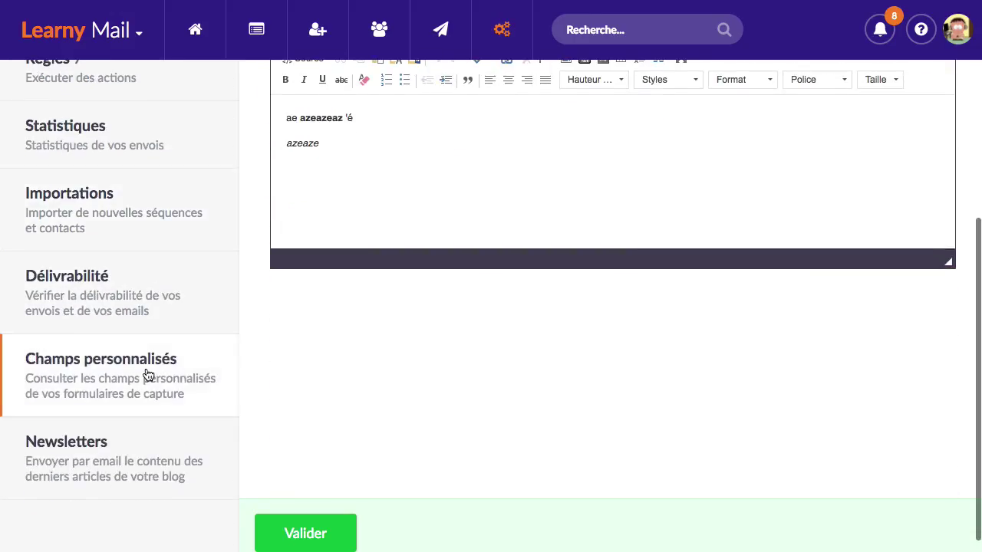
pyautogui.click(179, 373)
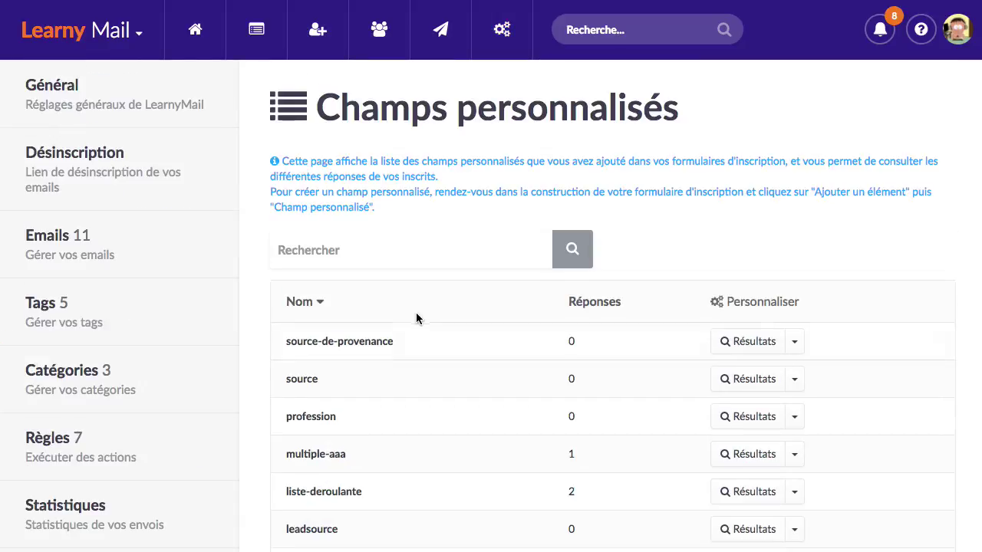
pyautogui.scroll(-4, 417, 311)
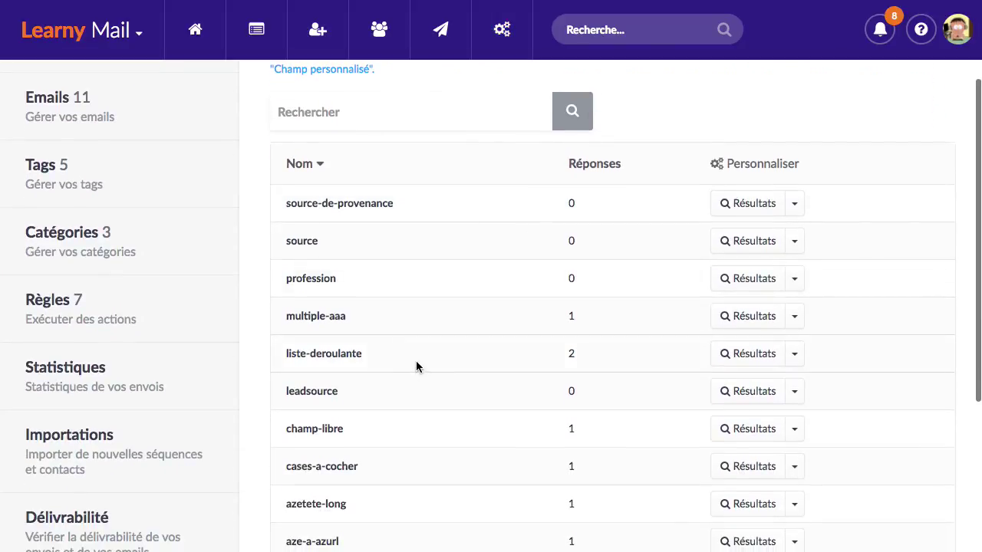
pyautogui.scroll(4, 416, 365)
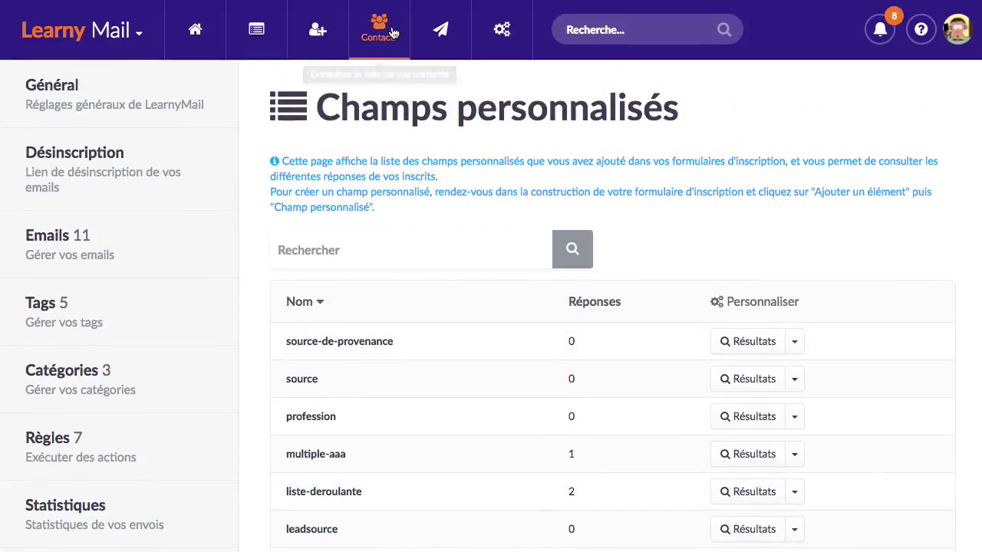
# Open the form "Inscription séquence prospects" for building and insert a custom form field below the email address field.
pyautogui.click(317, 29)
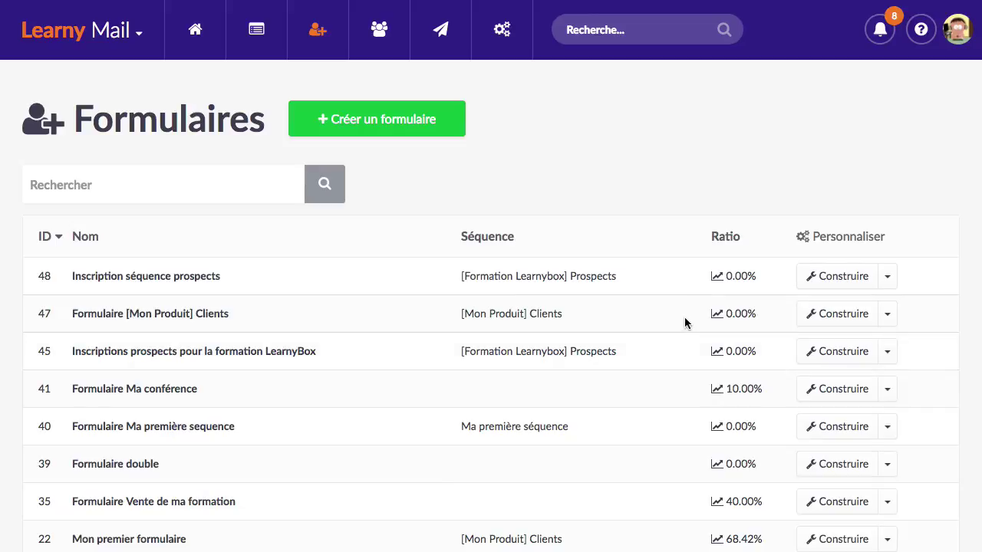
pyautogui.click(854, 281)
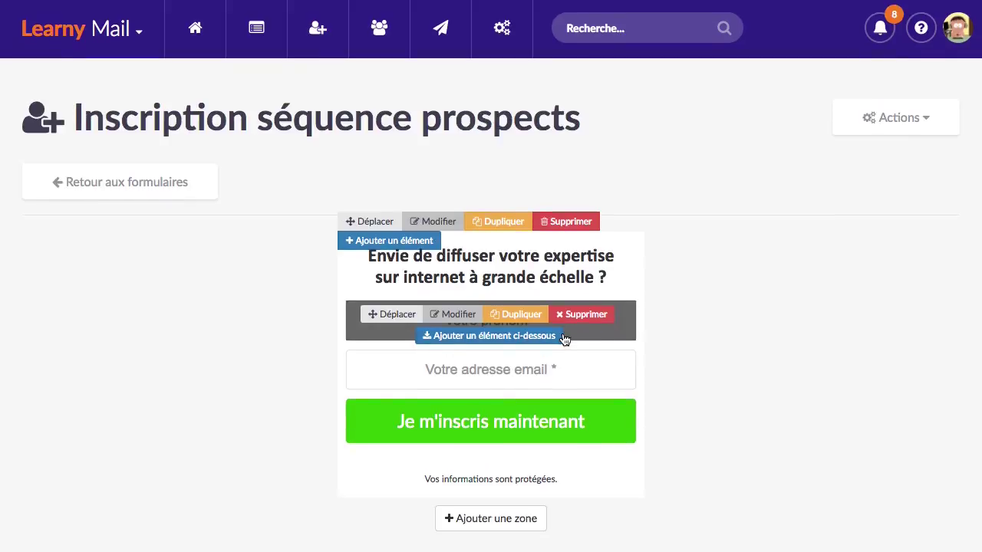
pyautogui.click(505, 388)
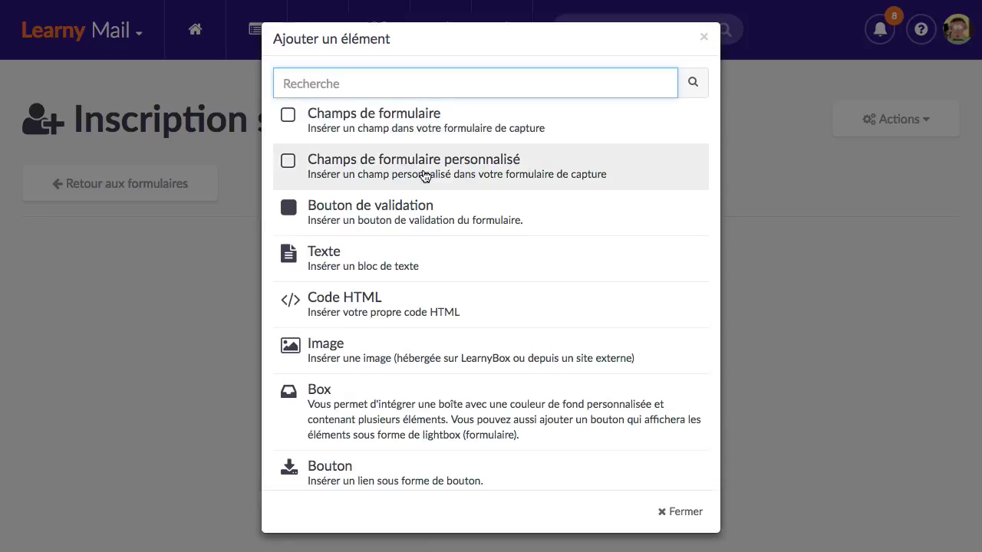
pyautogui.click(424, 175)
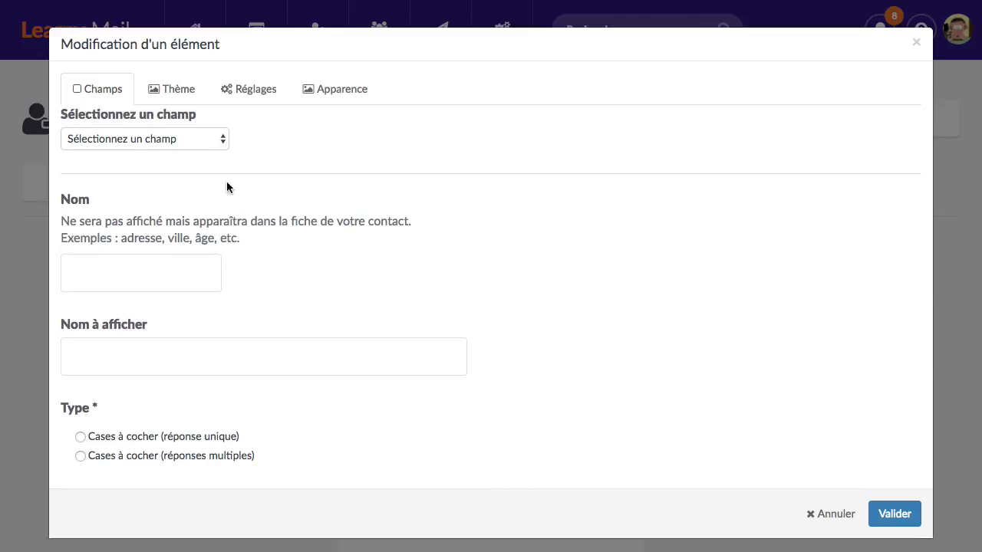
# Look through the existing custom fields available for the new form element without choosing one.
pyautogui.click(192, 140)
pyautogui.click(276, 160)
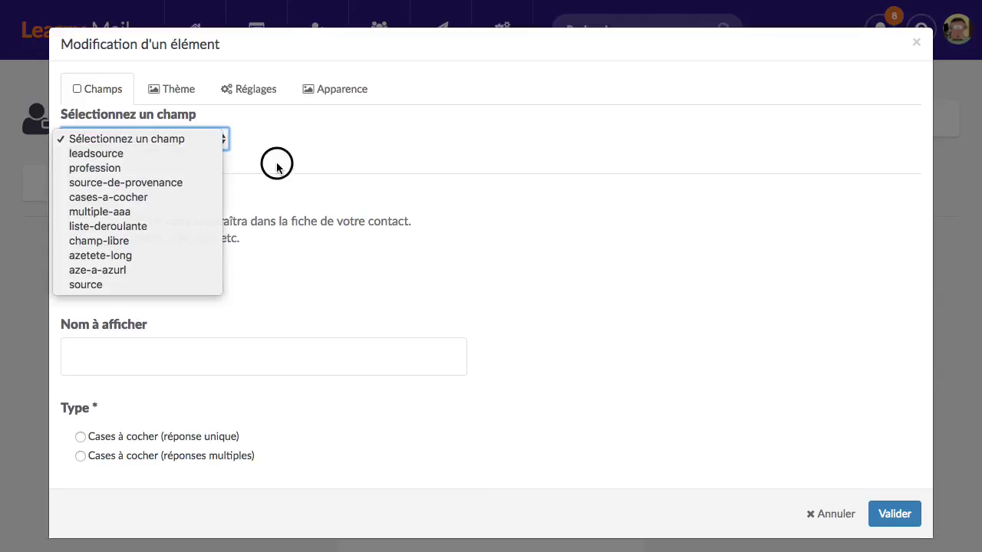
pyautogui.click(177, 139)
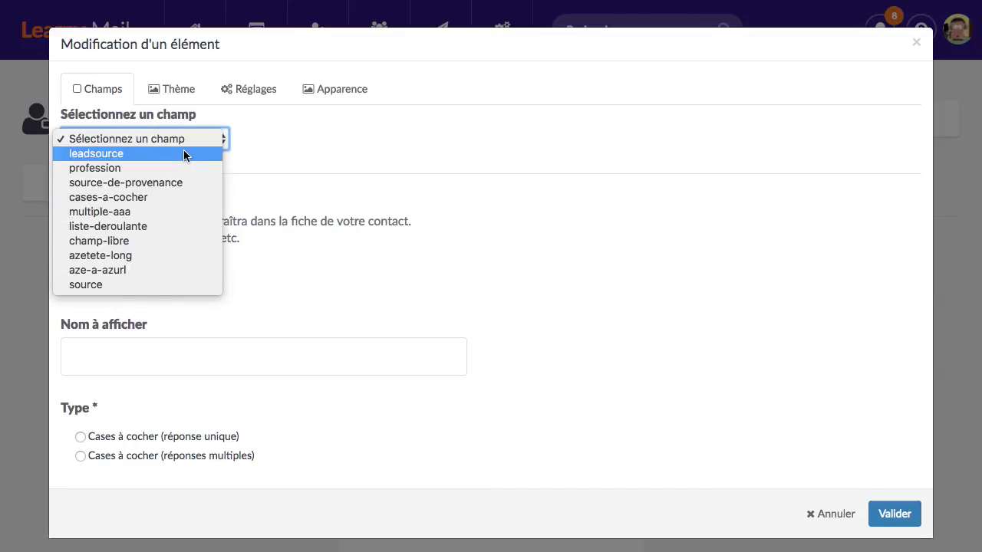
pyautogui.click(298, 180)
# Name the new custom field "Votre âge".
pyautogui.scroll(-2, 138, 162)
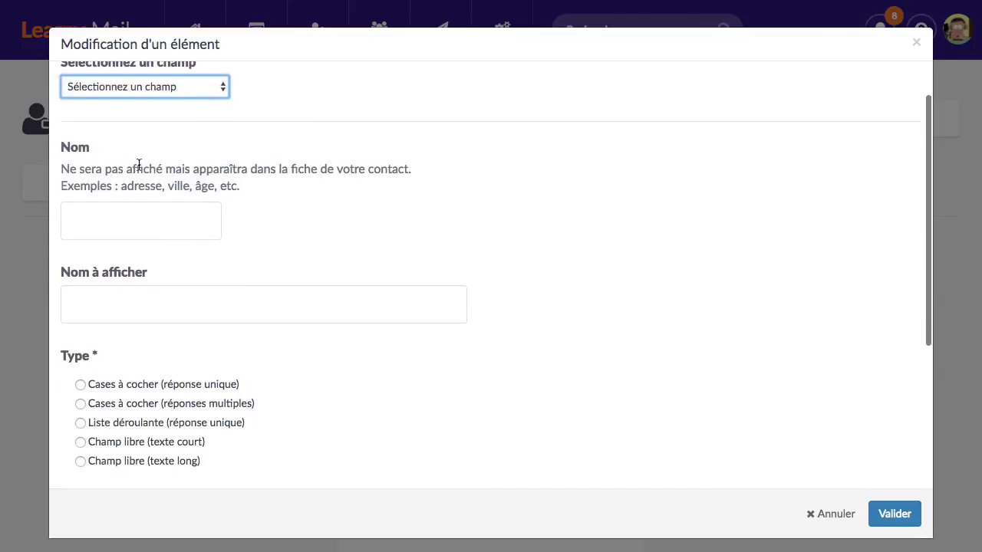
pyautogui.click(118, 224)
pyautogui.write('V')
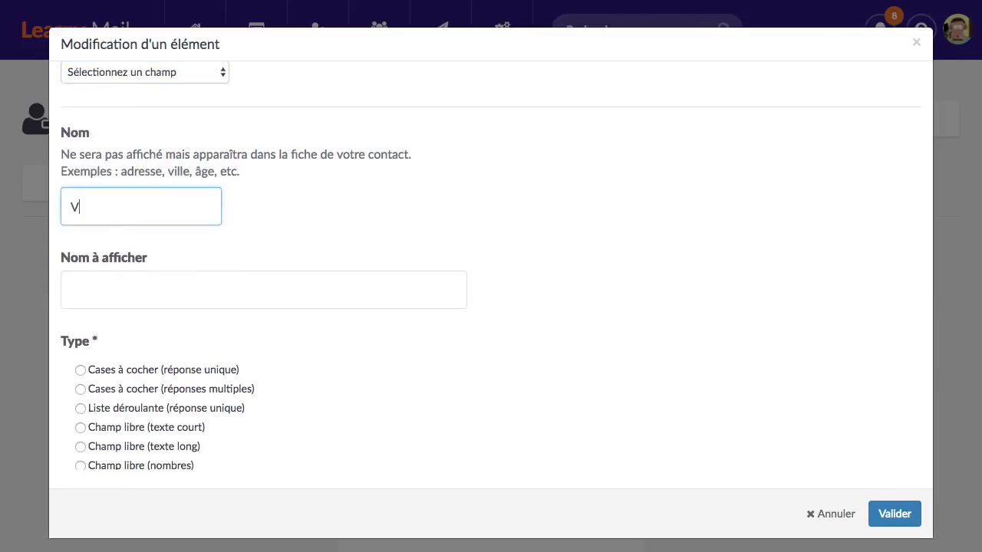
pyautogui.write('otre âge')
# Set the custom field's display name to "Indiquez ici votre âge", reusing the text of its name.
pyautogui.scroll(-1, 165, 268)
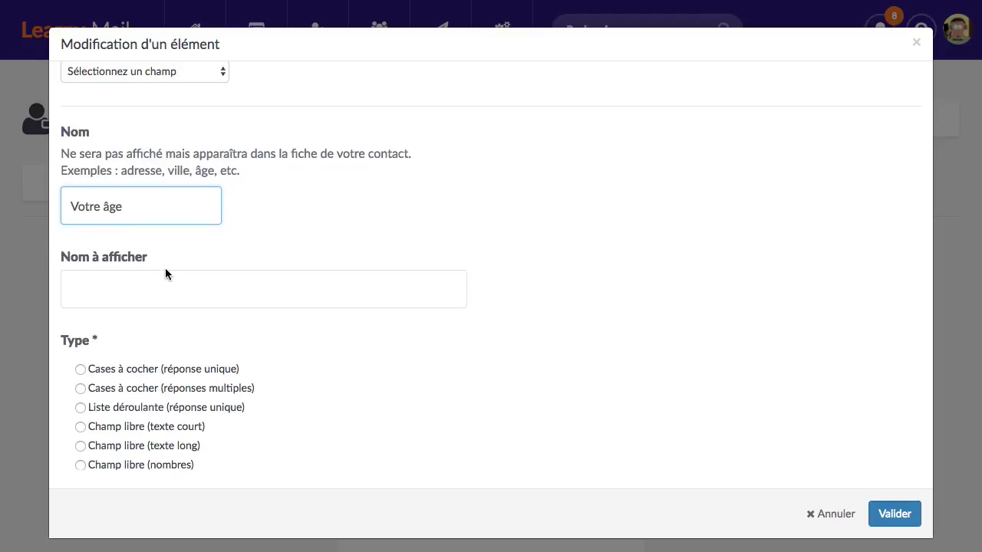
pyautogui.hotkey('ctrl', 'a')
pyautogui.hotkey('ctrl', 'c')
pyautogui.click(74, 261)
pyautogui.hotkey('ctrl', 'v')
pyautogui.moveTo(79, 260); pyautogui.dragTo(52, 260)
pyautogui.write('Indiqie')
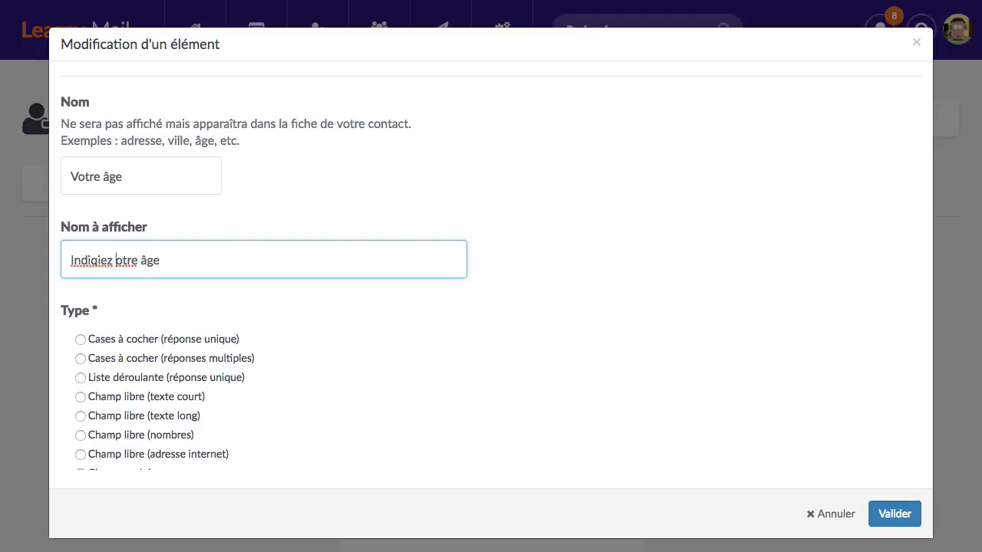
pyautogui.press('BackSpace')
pyautogui.press('BackSpace')
pyautogui.write('uez ici ')
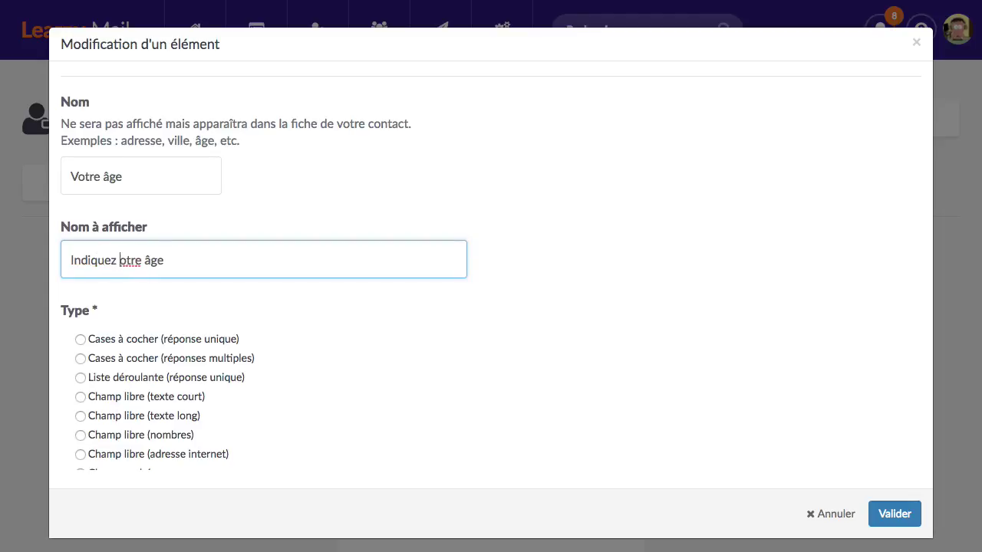
pyautogui.write('v')
pyautogui.scroll(-3, 430, 403)
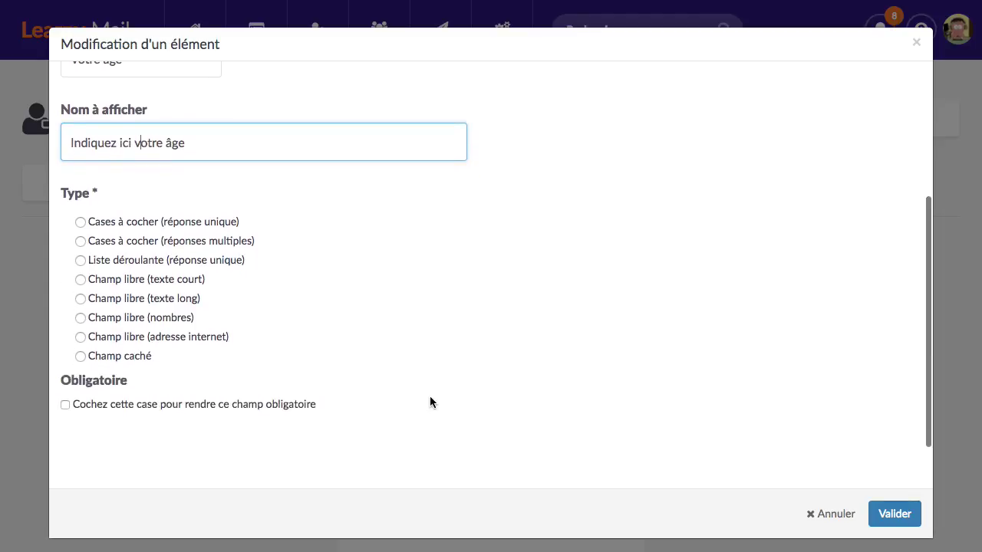
# Choose "Champ libre (texte court)" as the custom field's type, review its options, and discard the field configuration.
pyautogui.click(167, 281)
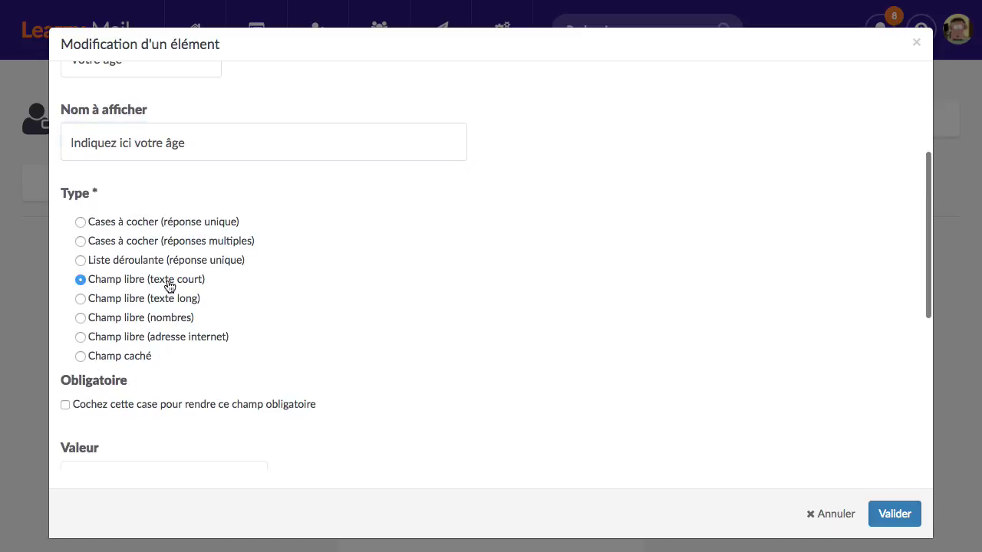
pyautogui.scroll(-3, 191, 333)
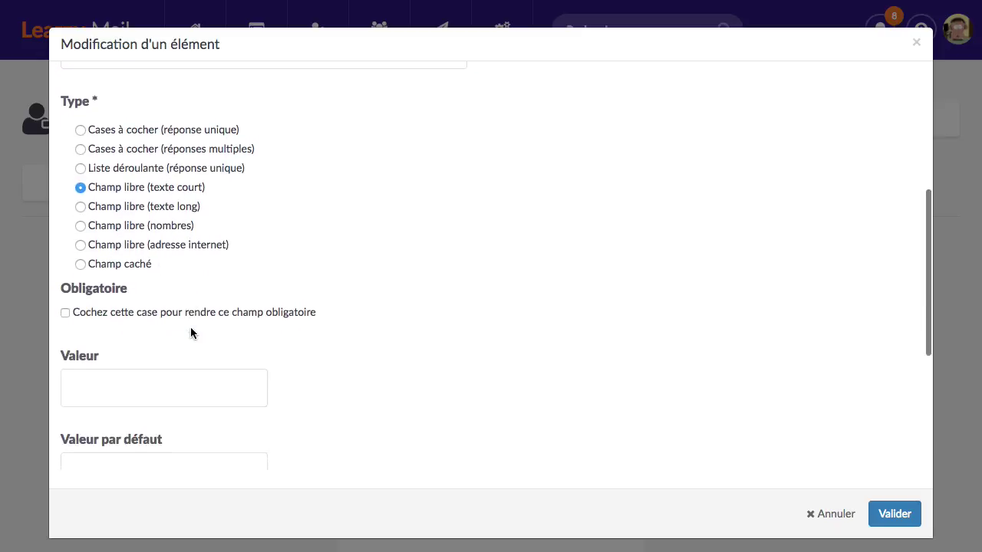
pyautogui.scroll(2, 191, 333)
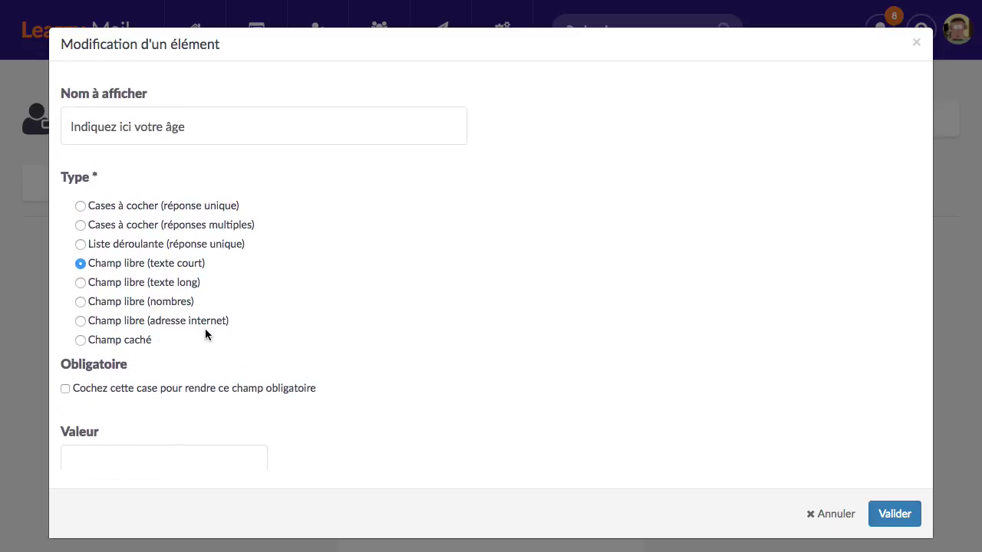
pyautogui.scroll(4, 399, 298)
pyautogui.scroll(1, 399, 298)
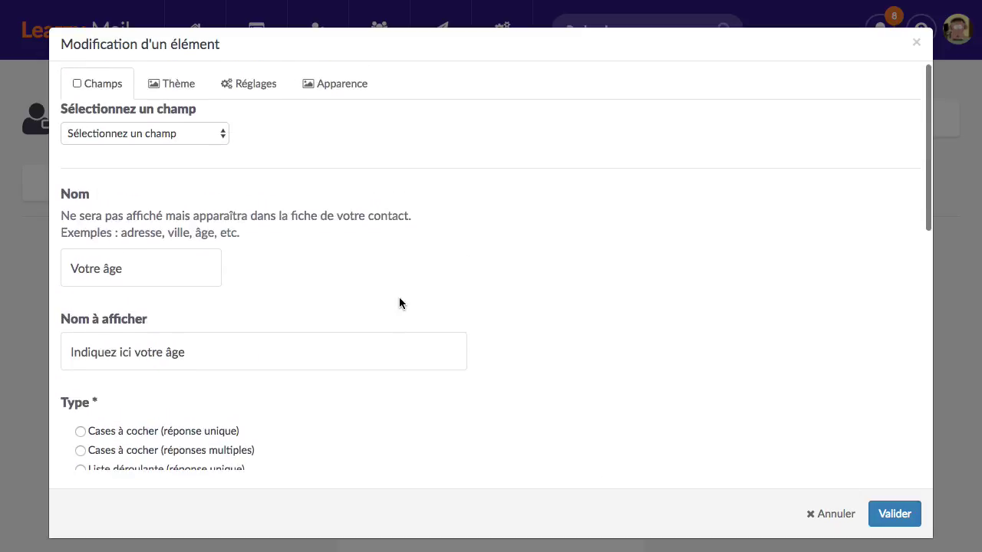
pyautogui.scroll(-1, 179, 225)
pyautogui.scroll(1, 175, 164)
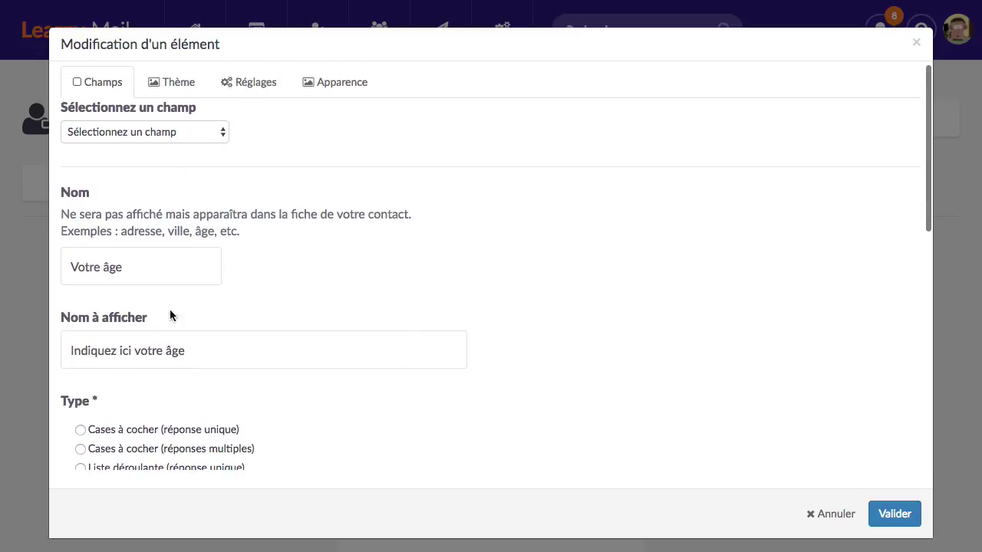
pyautogui.click(817, 517)
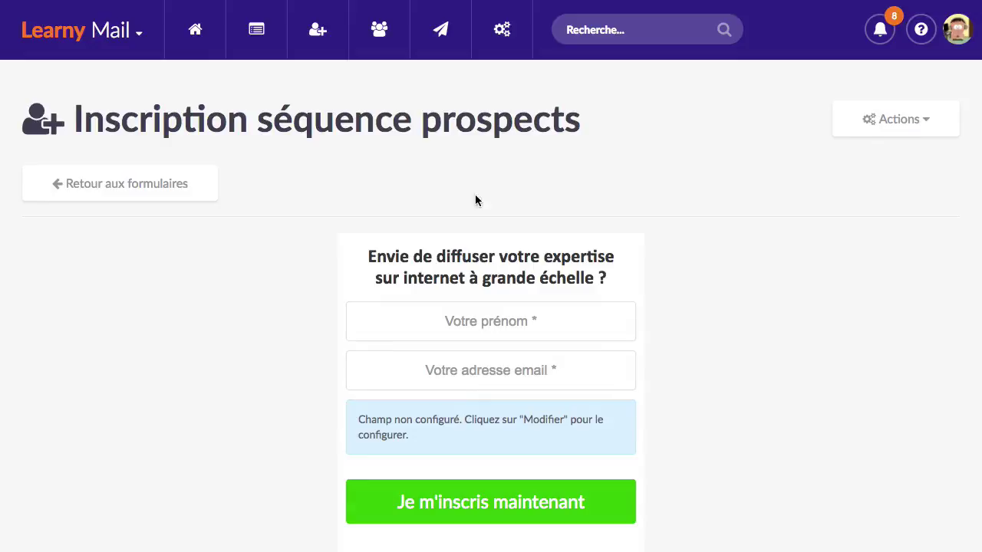
# Return to the custom fields page in the settings and examine the number of responses for each field.
pyautogui.click(502, 29)
pyautogui.scroll(-3, 222, 335)
pyautogui.scroll(-2, 224, 336)
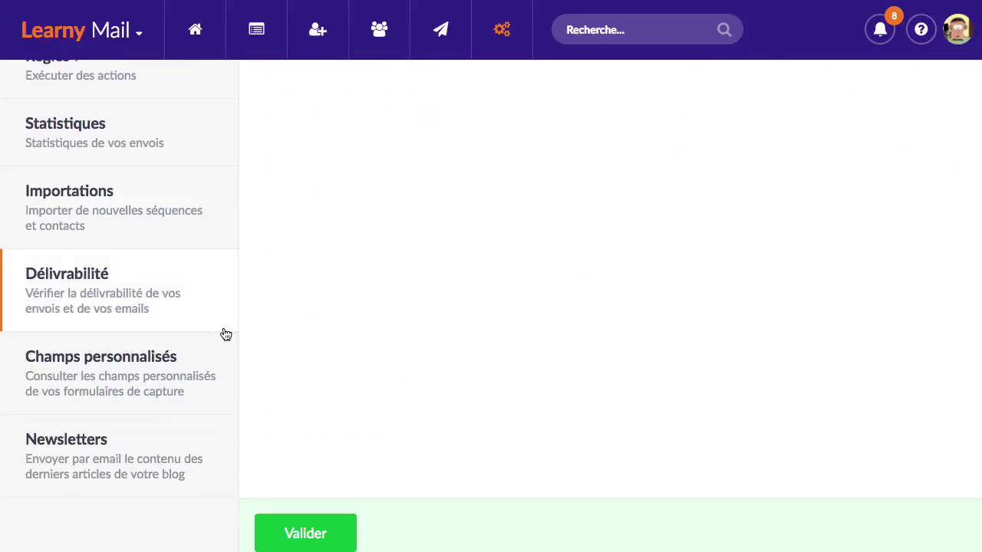
pyautogui.click(123, 383)
pyautogui.scroll(-3, 549, 339)
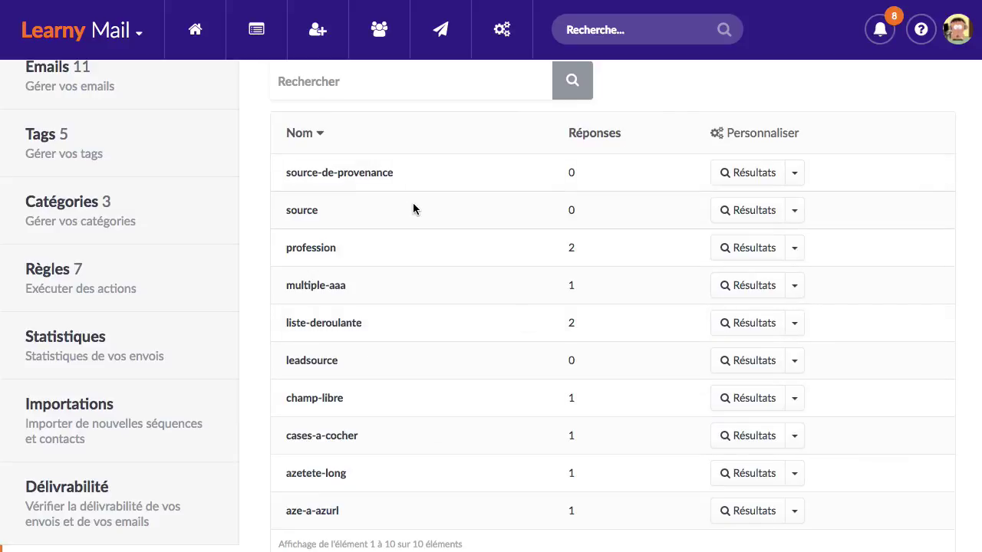
pyautogui.scroll(1, 637, 192)
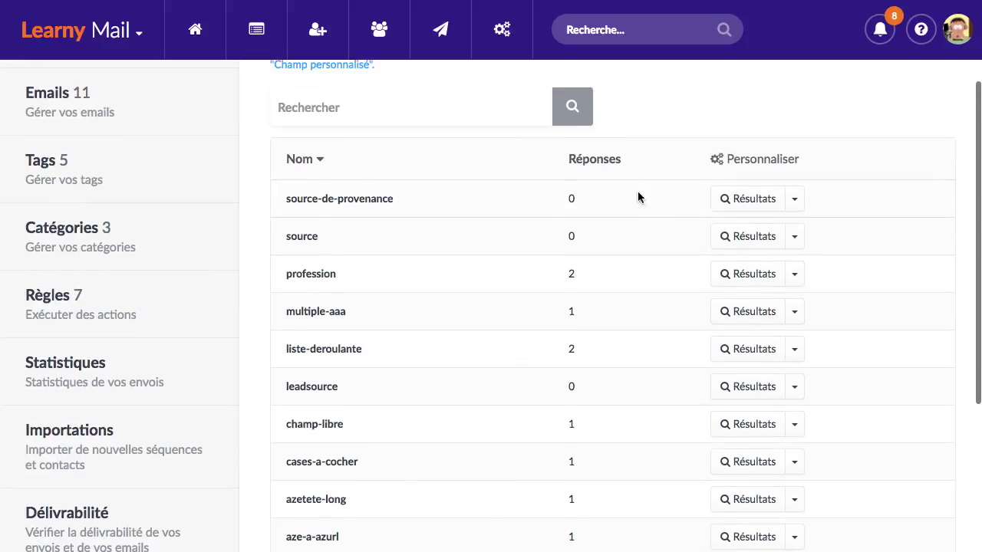
pyautogui.scroll(-3, 587, 420)
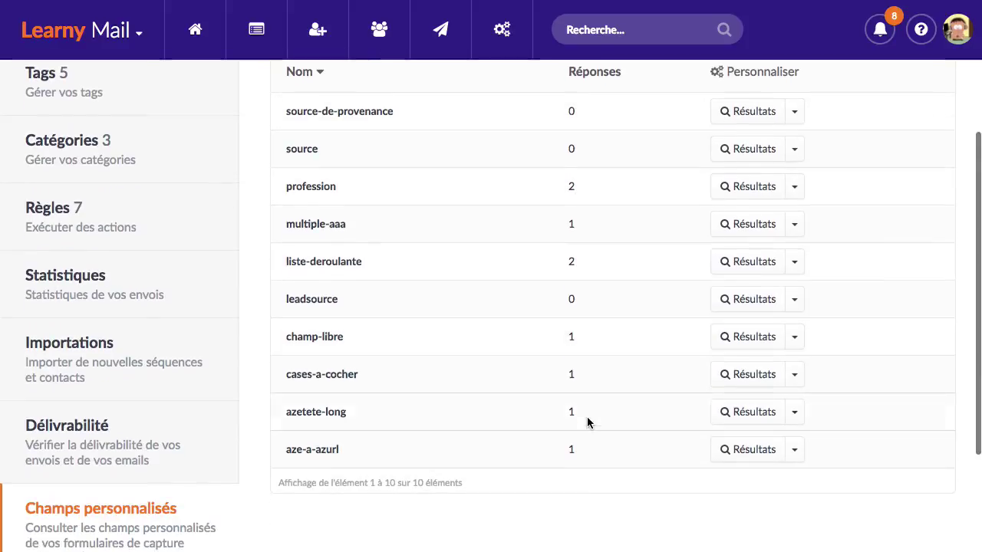
# View the response results of the "profession" custom field and return to the custom fields list.
pyautogui.scroll(5, 595, 301)
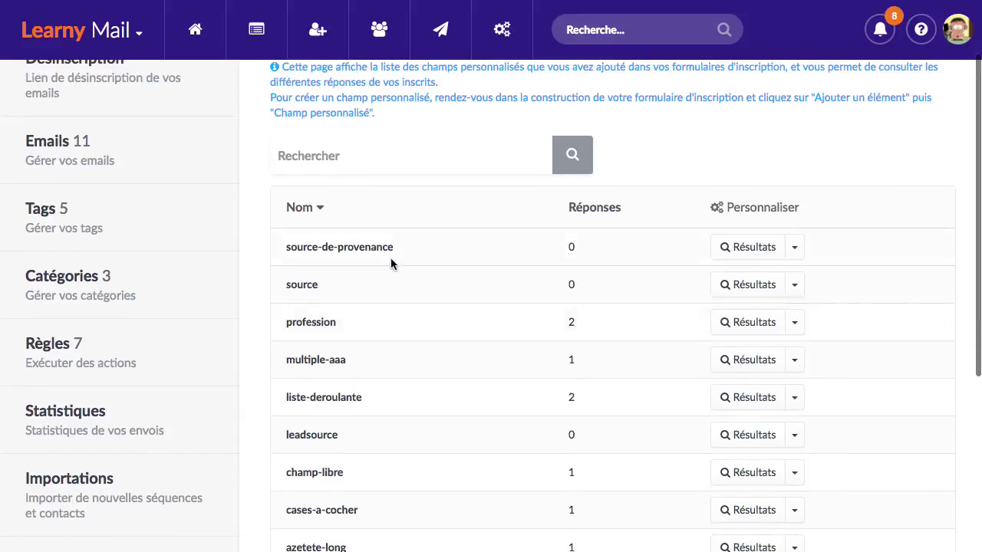
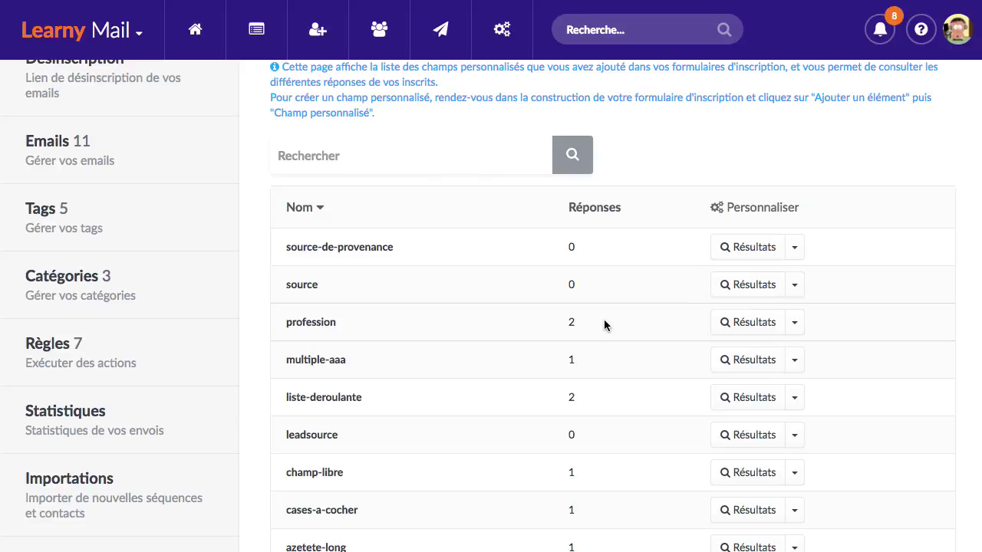
pyautogui.click(755, 323)
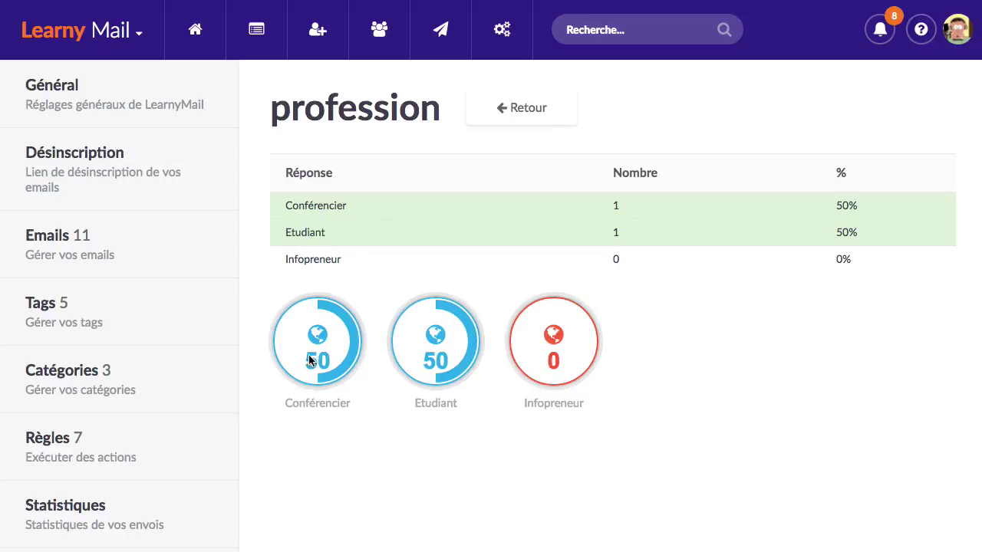
pyautogui.click(537, 114)
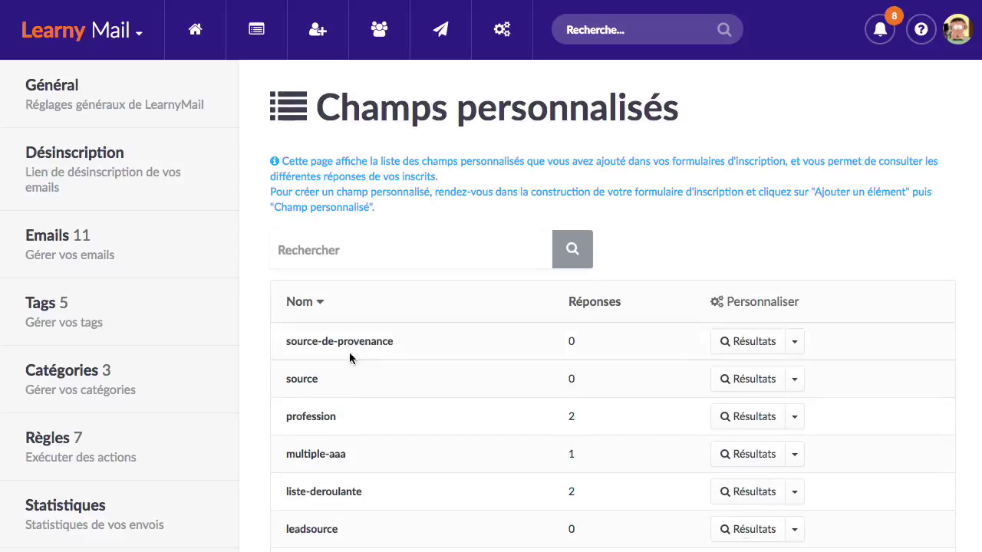
pyautogui.scroll(-3, 422, 385)
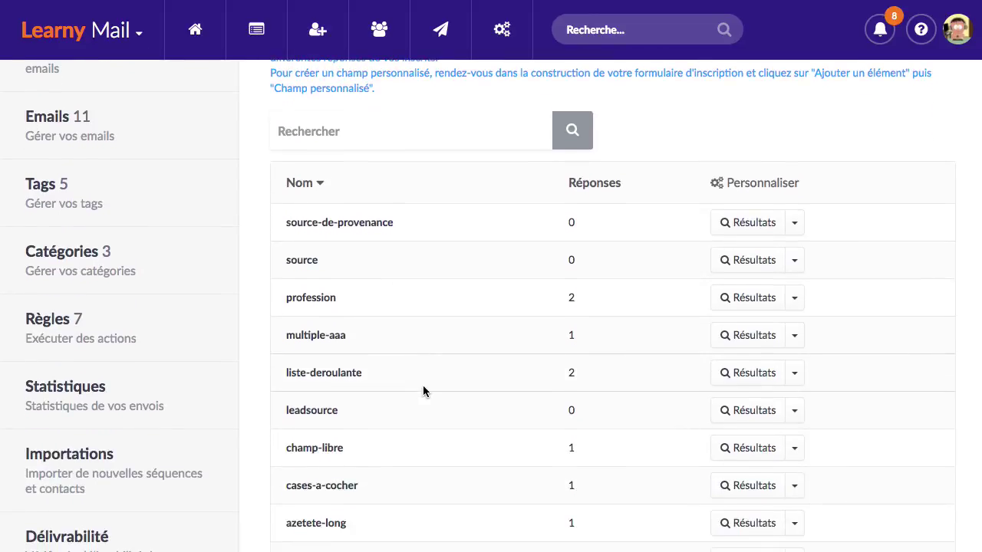
pyautogui.scroll(2, 423, 391)
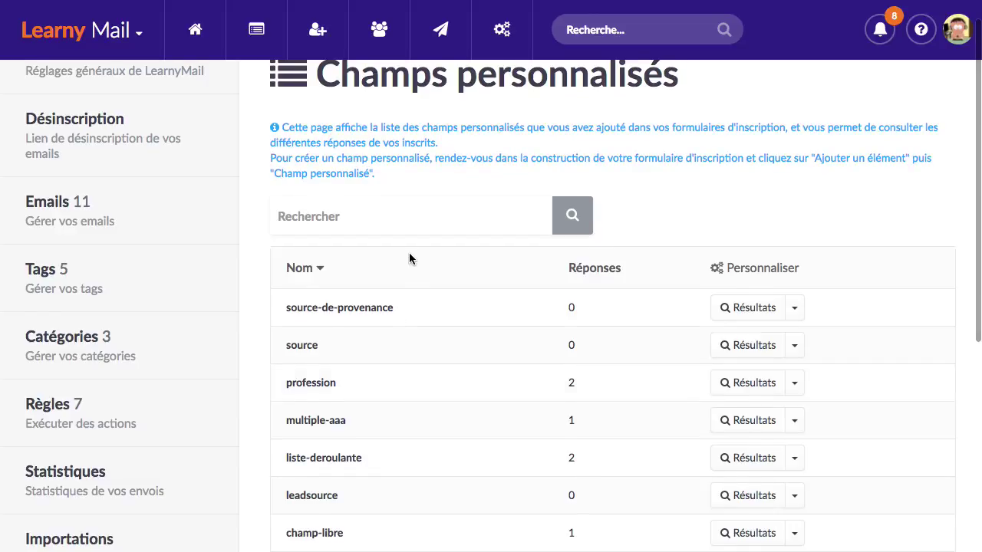
# Start creating a newsletter from the Newsletters settings and hide the introductory help on email selection.
pyautogui.scroll(-4, 408, 268)
pyautogui.scroll(-2, 160, 432)
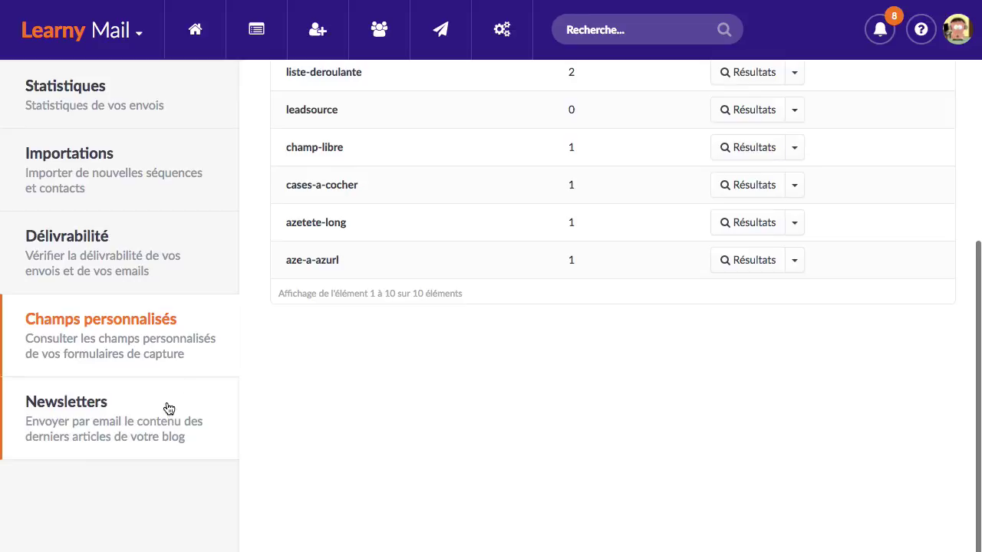
pyautogui.click(169, 409)
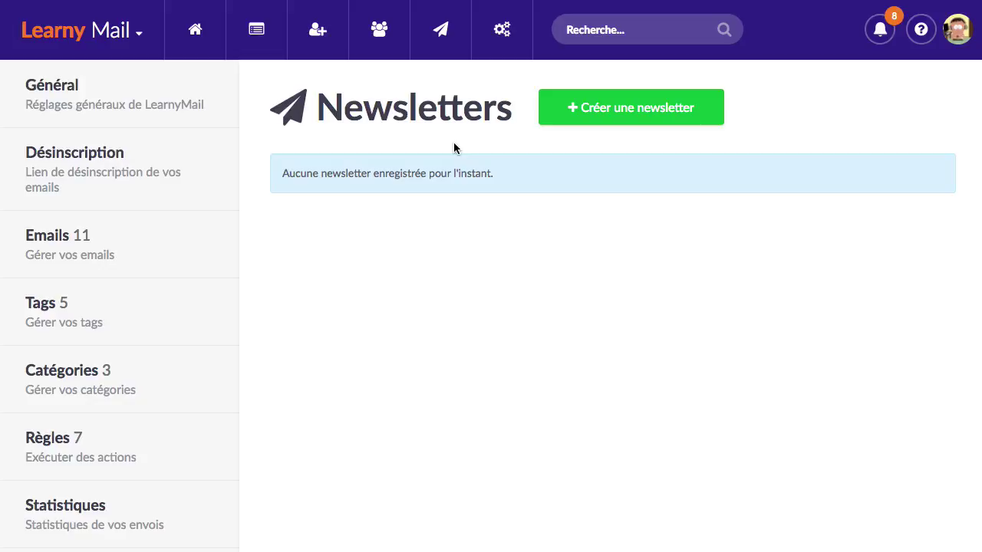
pyautogui.click(647, 104)
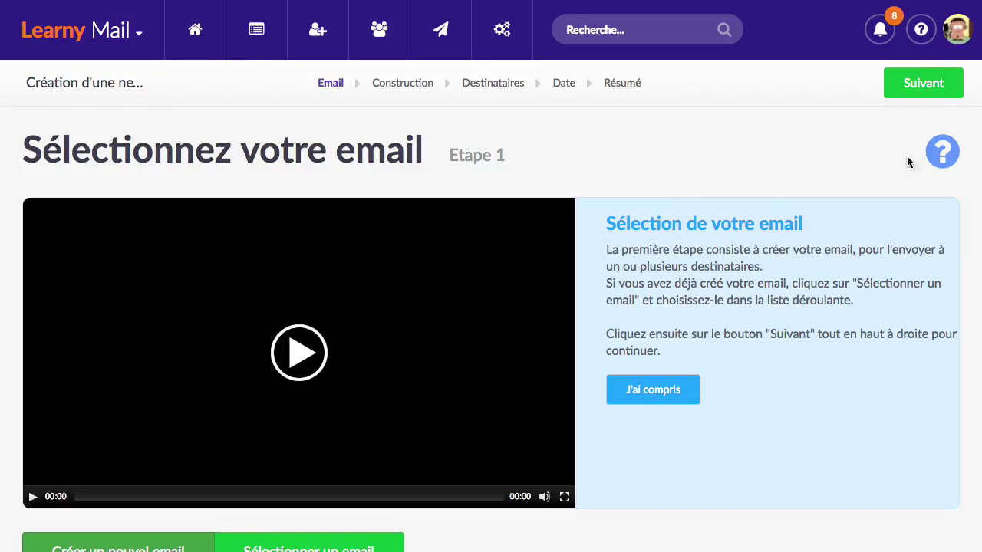
pyautogui.click(939, 156)
# Preview the newsletter theme with the grey background, landscape photo and stacked articles, and select it for the email.
pyautogui.scroll(-3, 484, 274)
pyautogui.moveTo(351, 272)
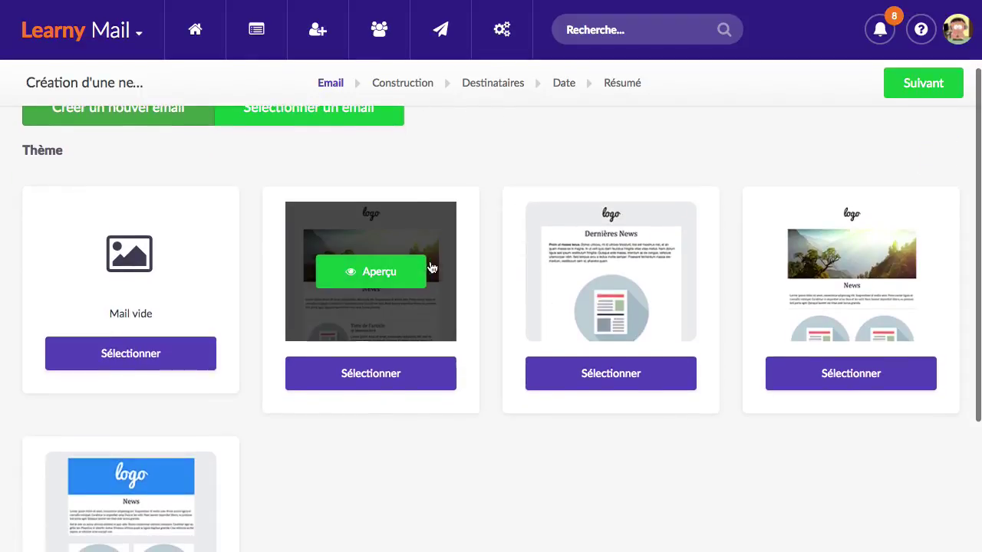
pyautogui.scroll(1, 351, 273)
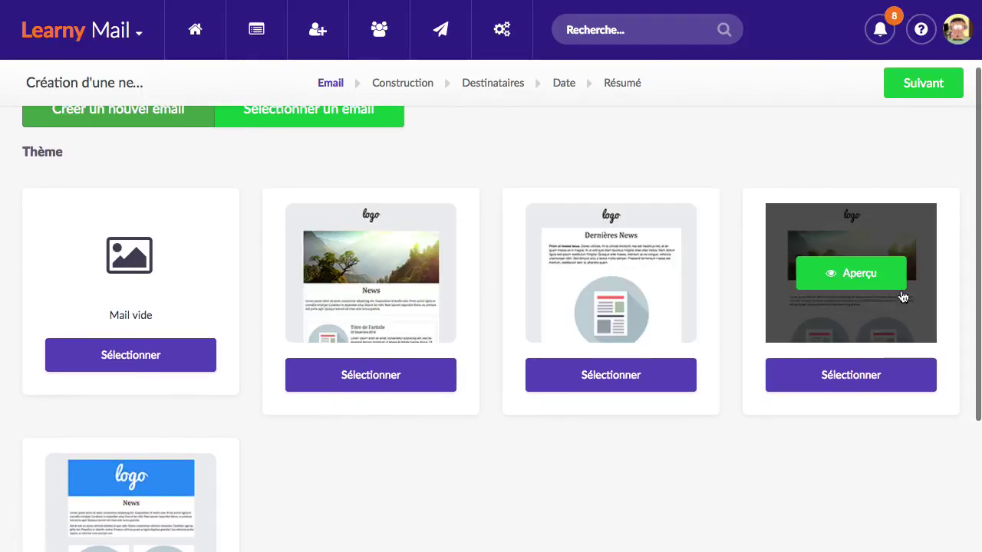
pyautogui.click(377, 282)
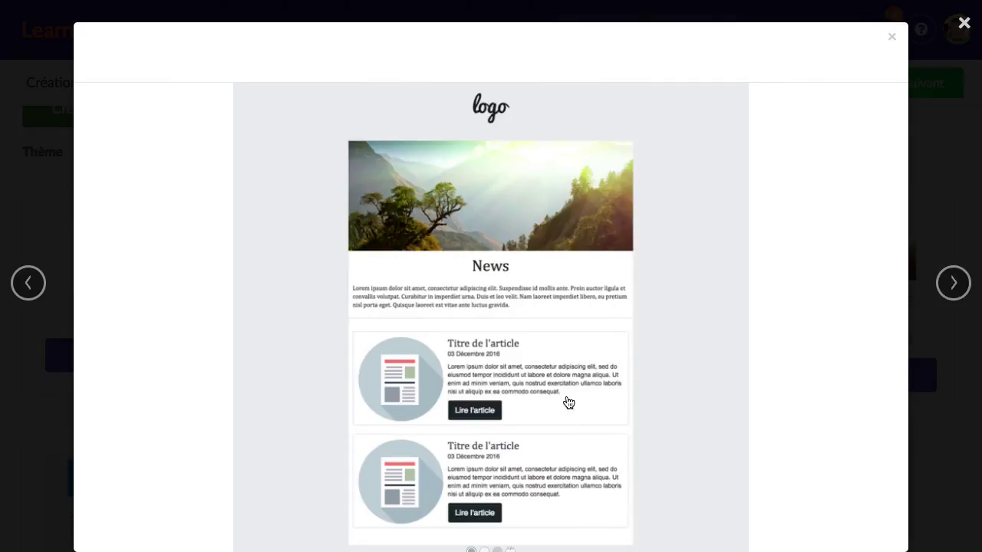
pyautogui.click(891, 36)
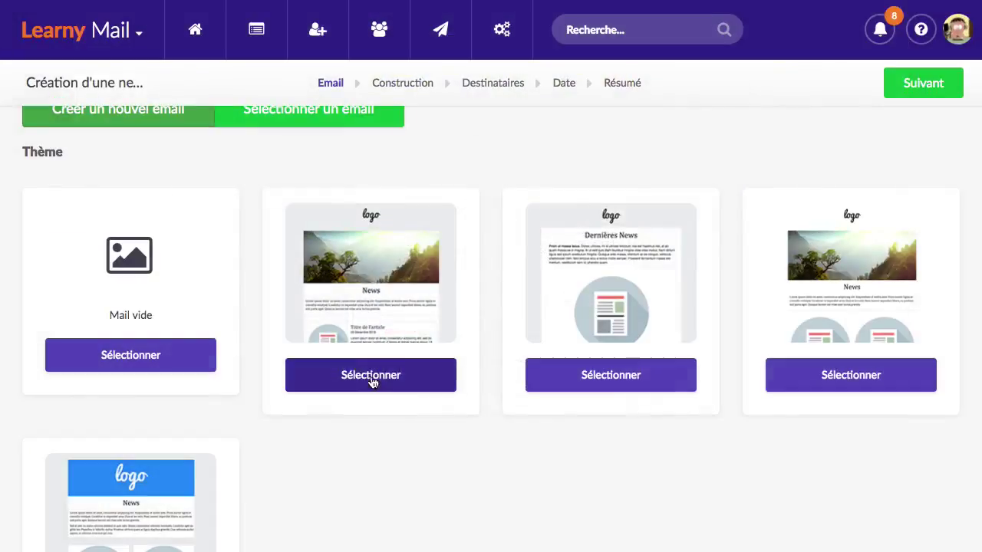
pyautogui.scroll(3, 739, 182)
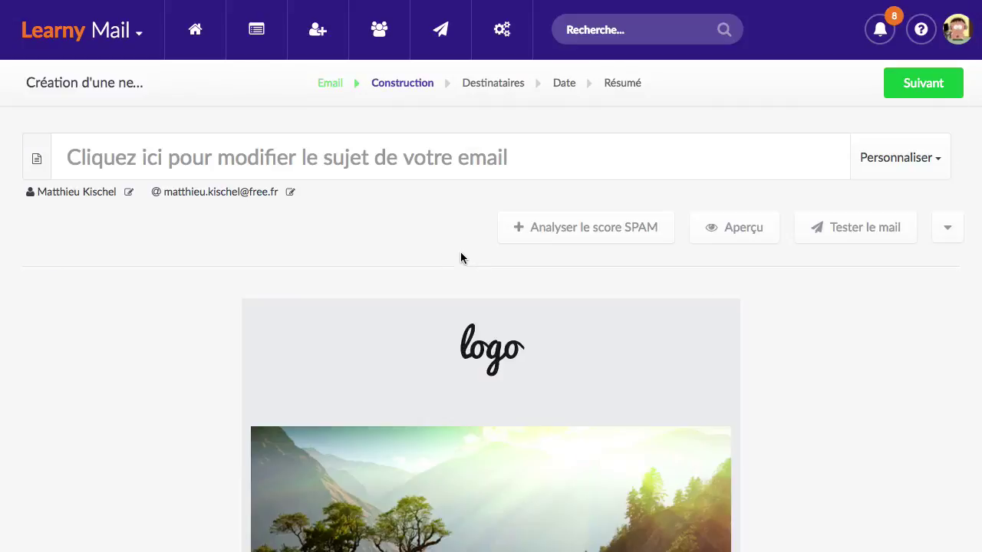
# Set the newsletter email's subject to "Mes derniers articles".
pyautogui.click(280, 157)
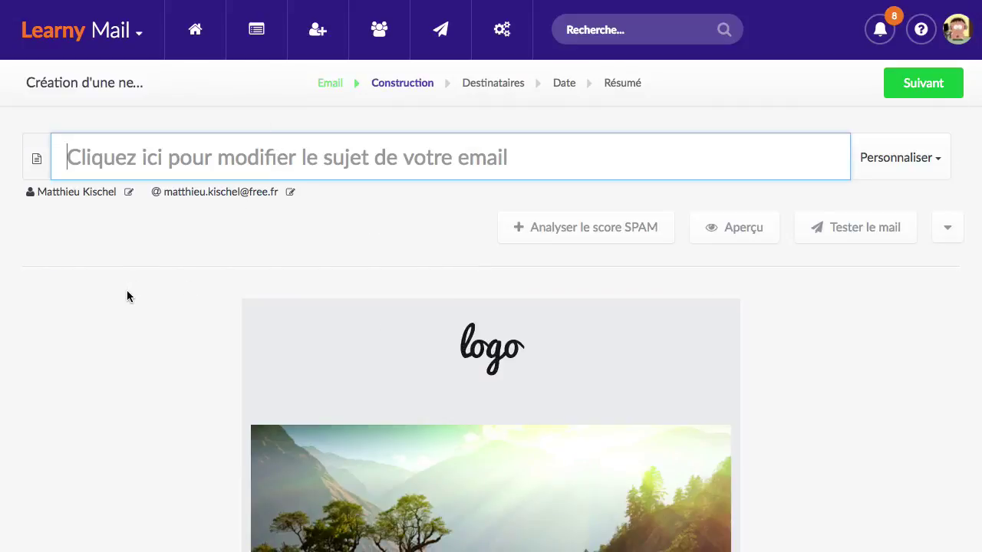
pyautogui.write('D')
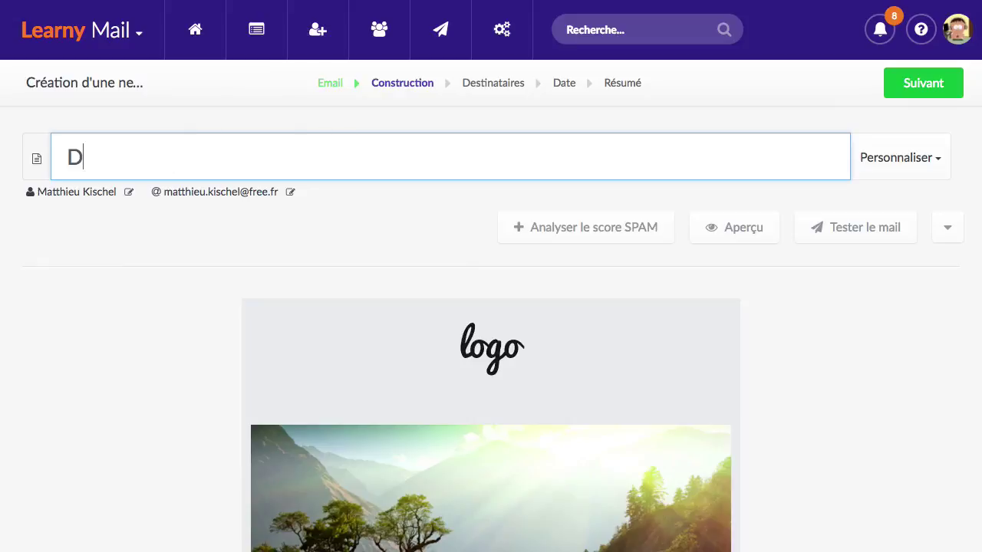
pyautogui.press('BackSpace')
pyautogui.write('Mes dern')
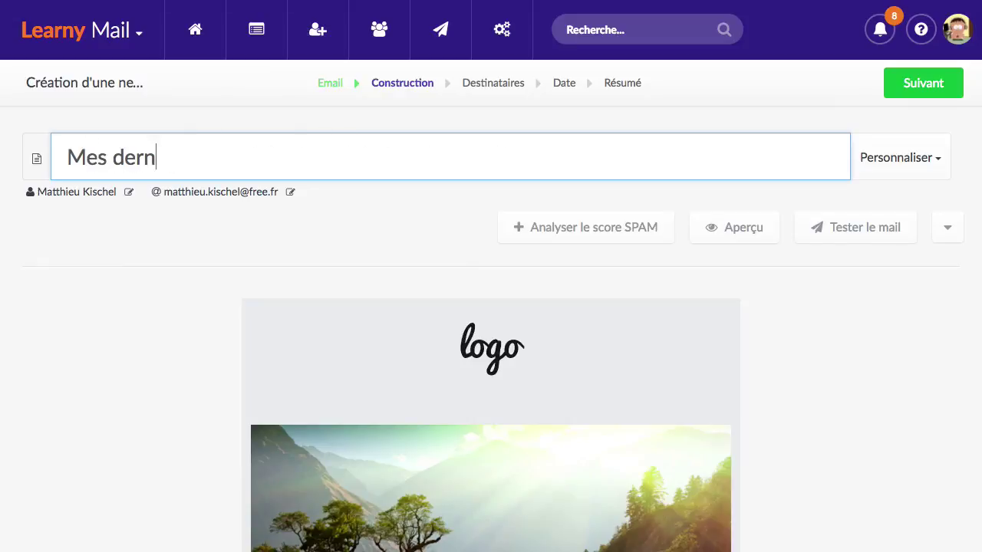
pyautogui.write('iers articles')
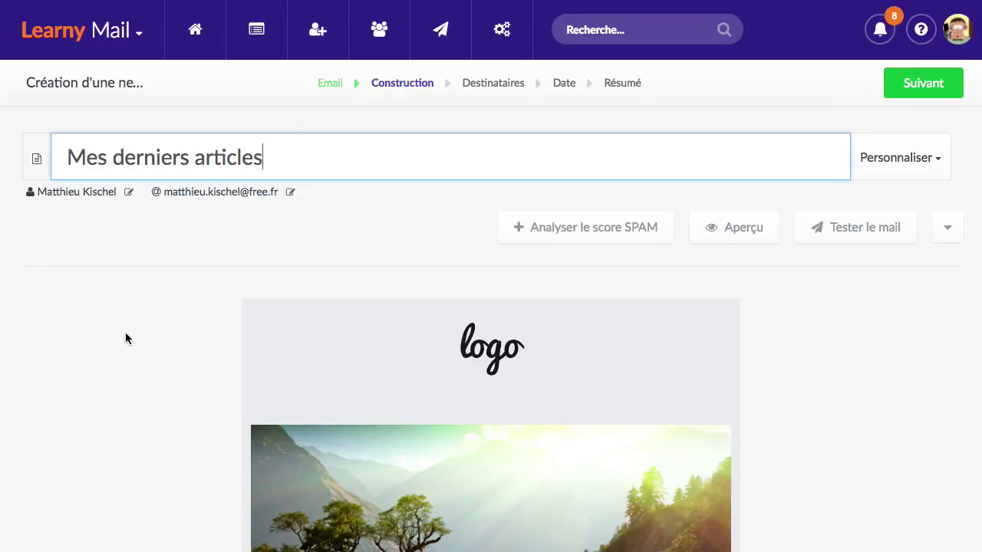
pyautogui.click(243, 213)
# Look through the email template down to the article list, open that element's settings and cancel without changes.
pyautogui.scroll(-3, 237, 207)
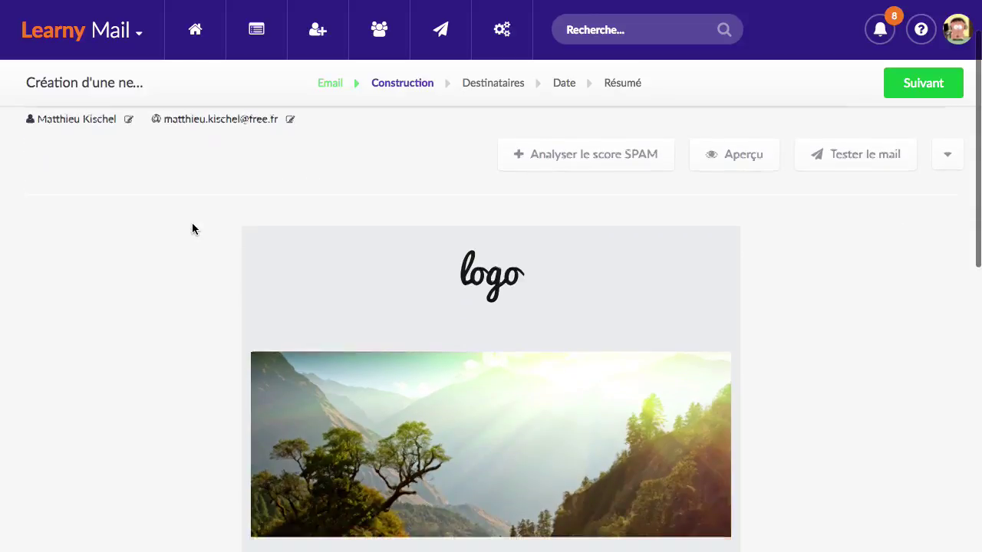
pyautogui.scroll(-1, 353, 292)
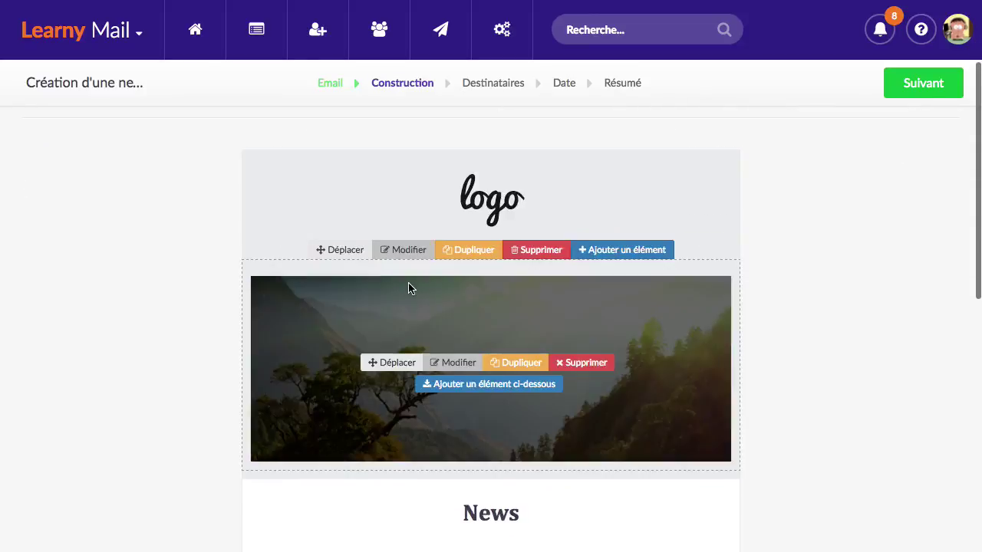
pyautogui.scroll(-4, 414, 269)
pyautogui.scroll(-3, 420, 246)
pyautogui.scroll(-10, 432, 333)
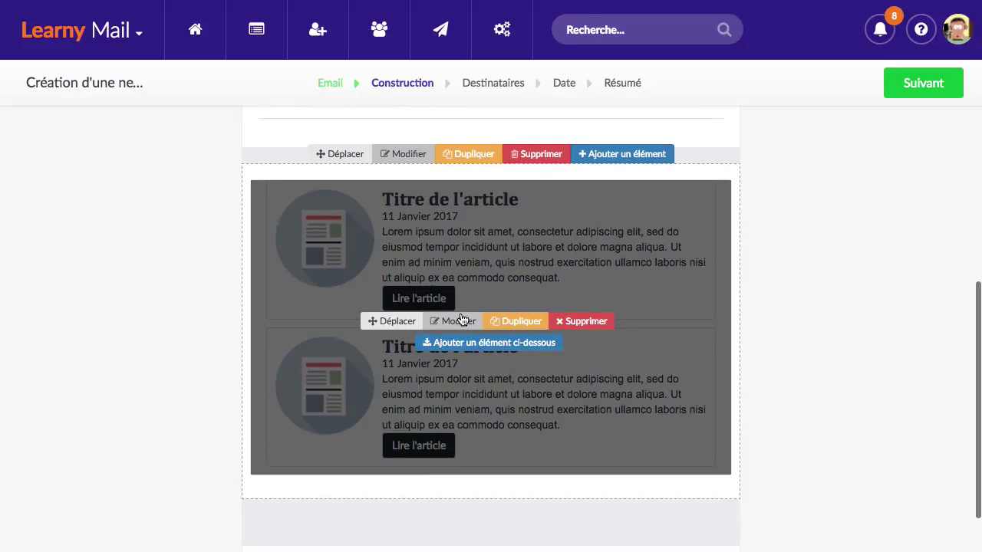
pyautogui.click(460, 318)
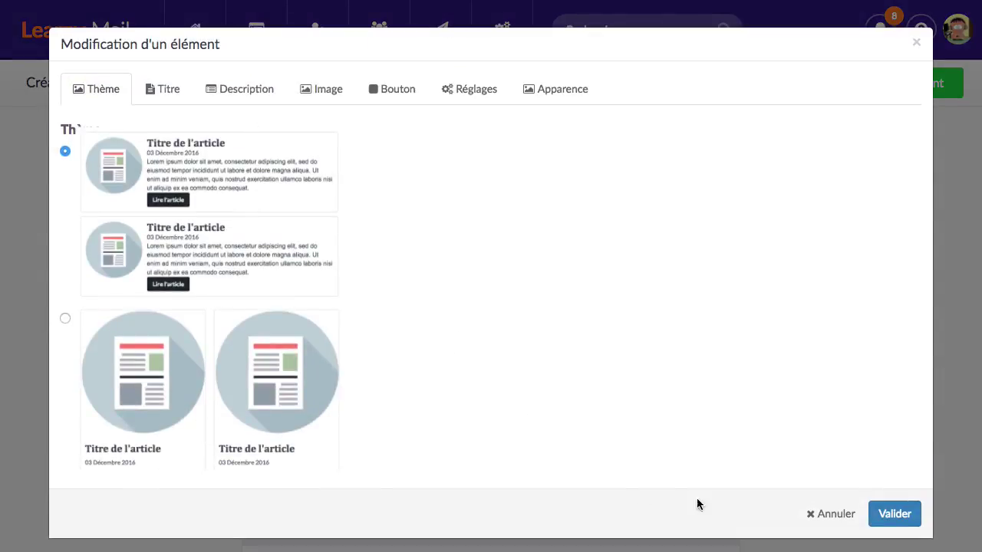
pyautogui.click(819, 515)
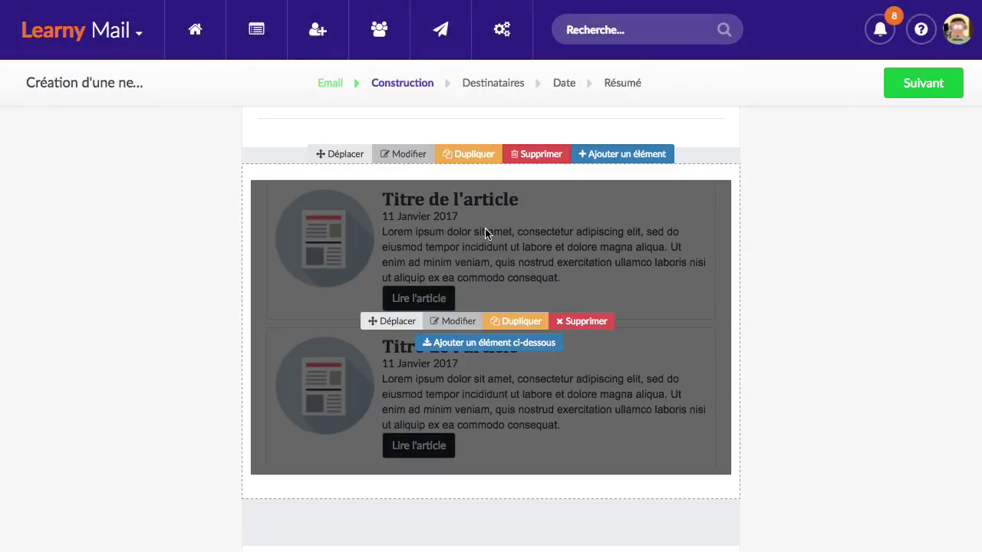
# Edit the article list element and choose the theme that shows the articles side by side in two columns.
pyautogui.click(459, 324)
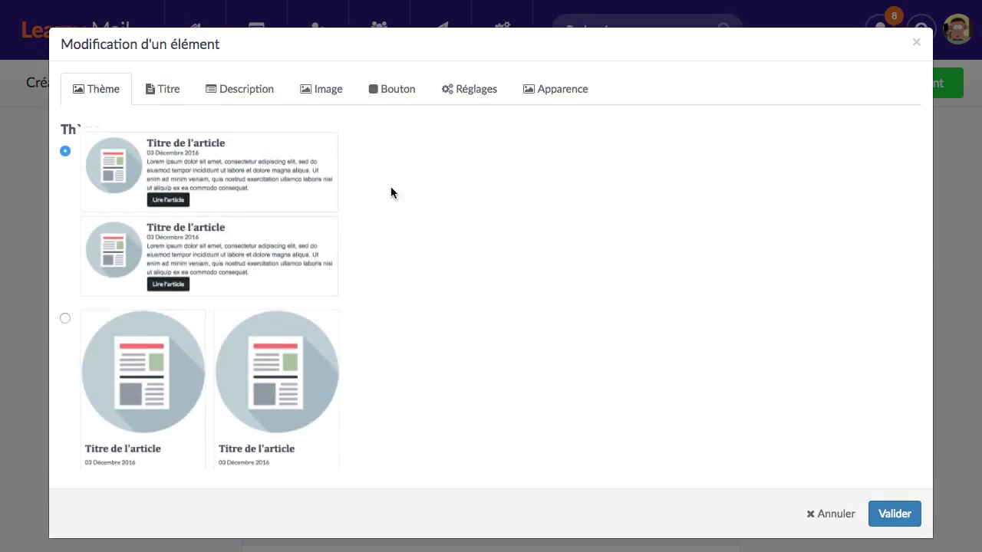
pyautogui.scroll(-5, 231, 281)
pyautogui.scroll(5, 234, 284)
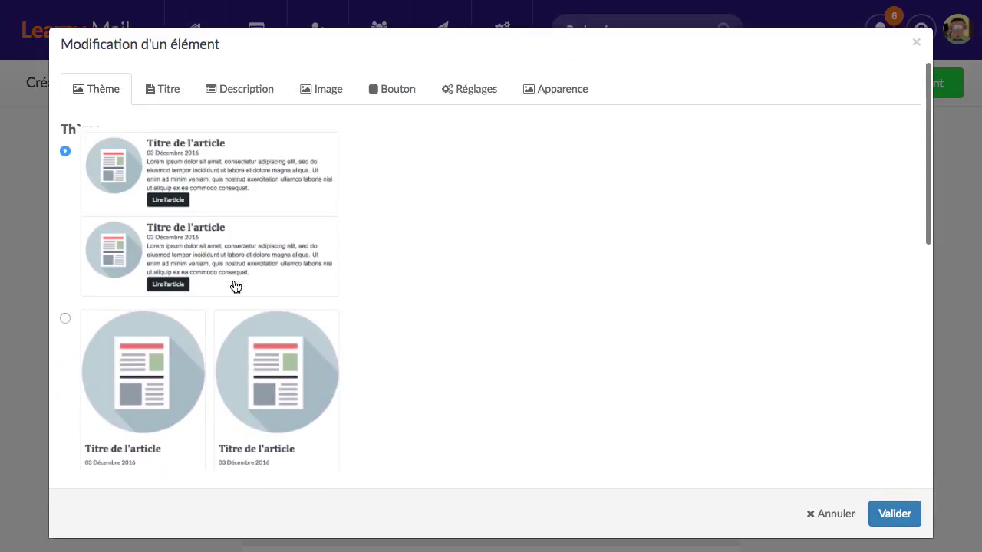
pyautogui.scroll(-1, 242, 277)
pyautogui.scroll(-1, 242, 276)
pyautogui.scroll(2, 241, 277)
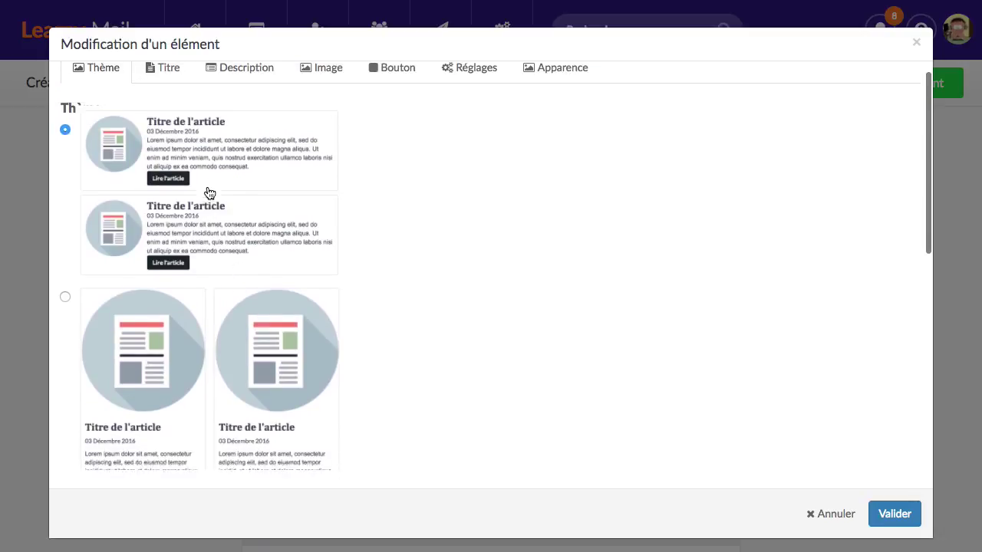
pyautogui.scroll(-1, 214, 198)
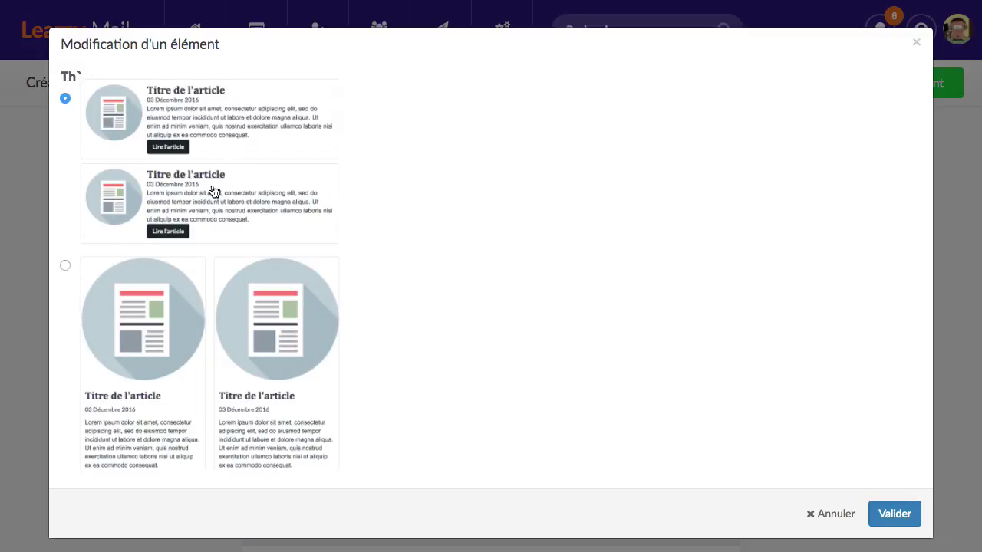
pyautogui.scroll(-2, 213, 191)
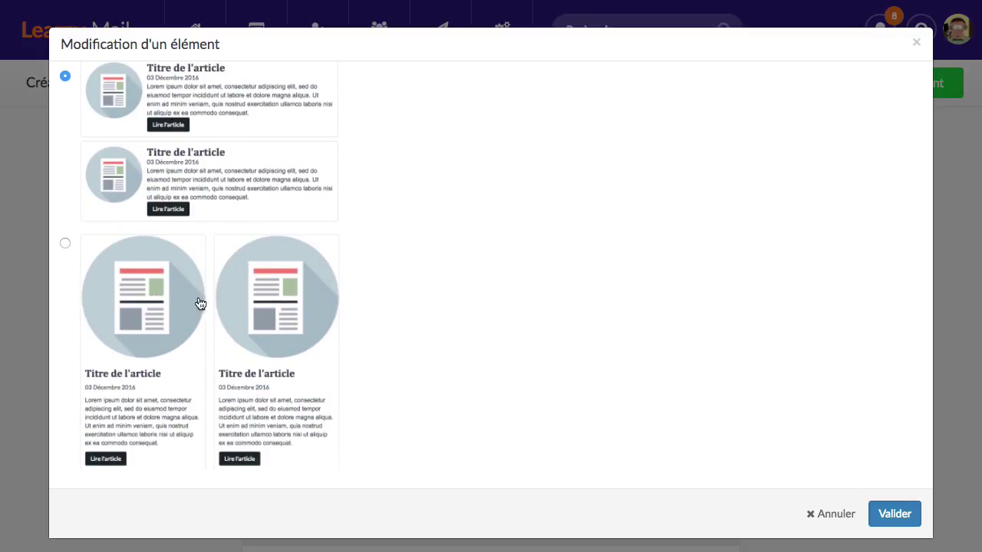
pyautogui.click(259, 325)
pyautogui.click(163, 334)
# Examine the element's articles-per-column, border and rounding options, and the font settings of the article title.
pyautogui.scroll(-8, 163, 335)
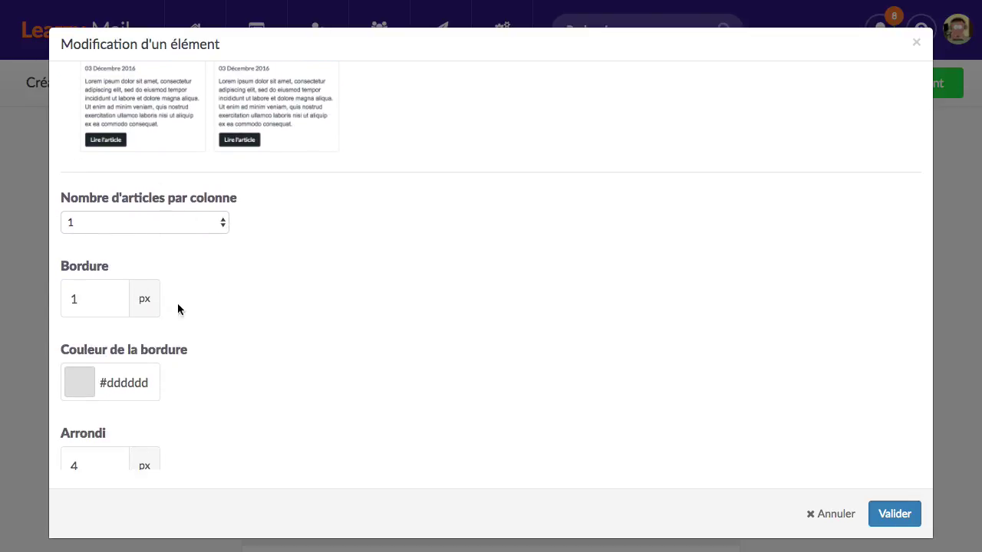
pyautogui.scroll(-1, 192, 311)
pyautogui.scroll(3, 114, 253)
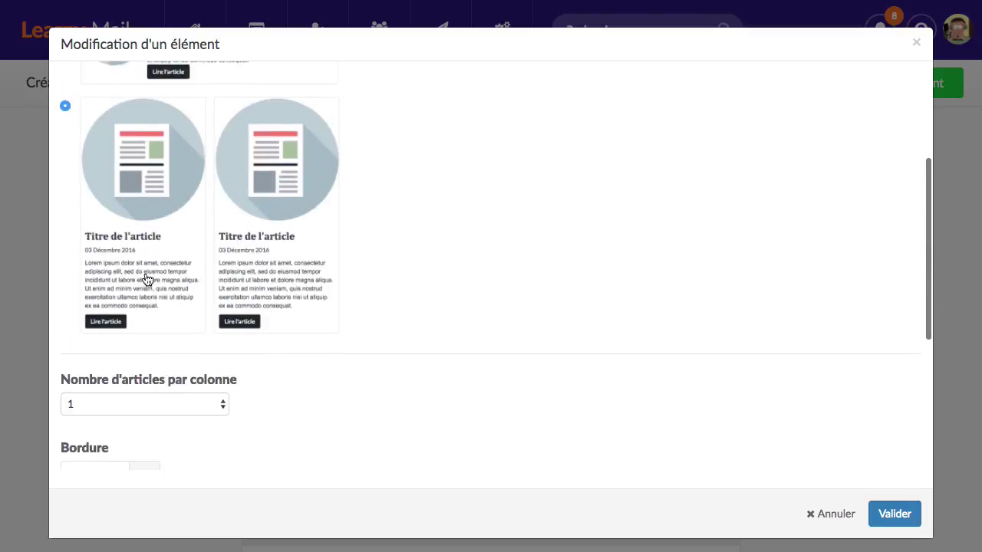
pyautogui.scroll(1, 147, 279)
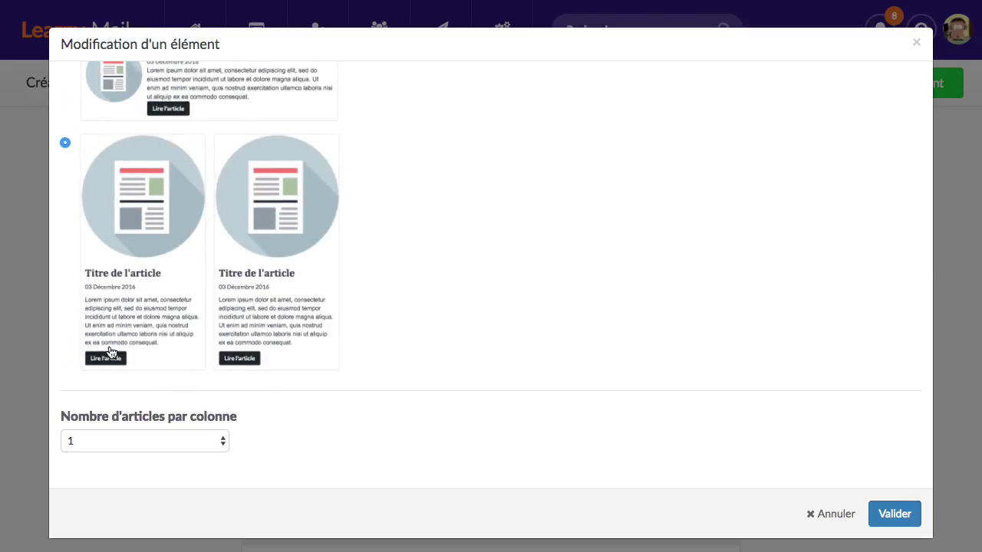
pyautogui.scroll(-5, 195, 376)
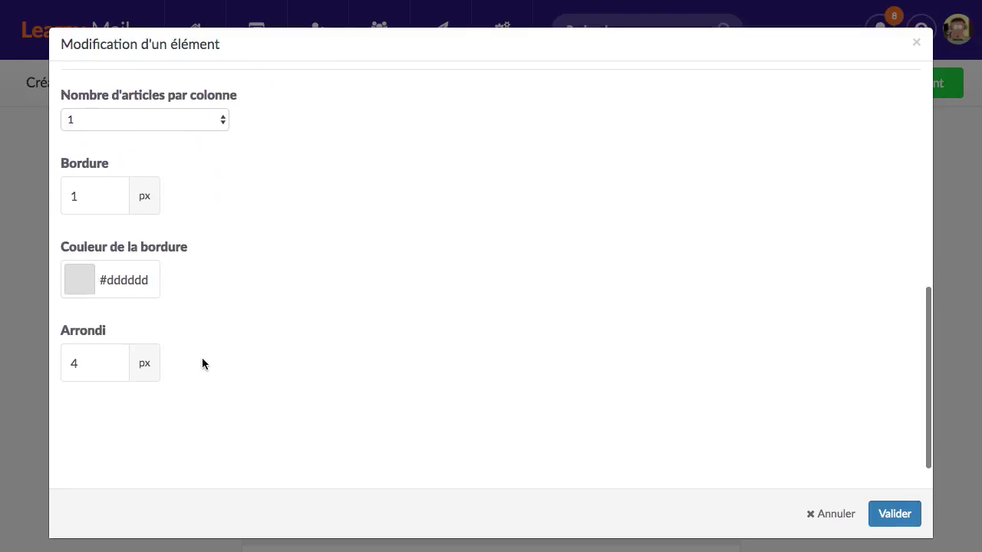
pyautogui.scroll(6, 210, 298)
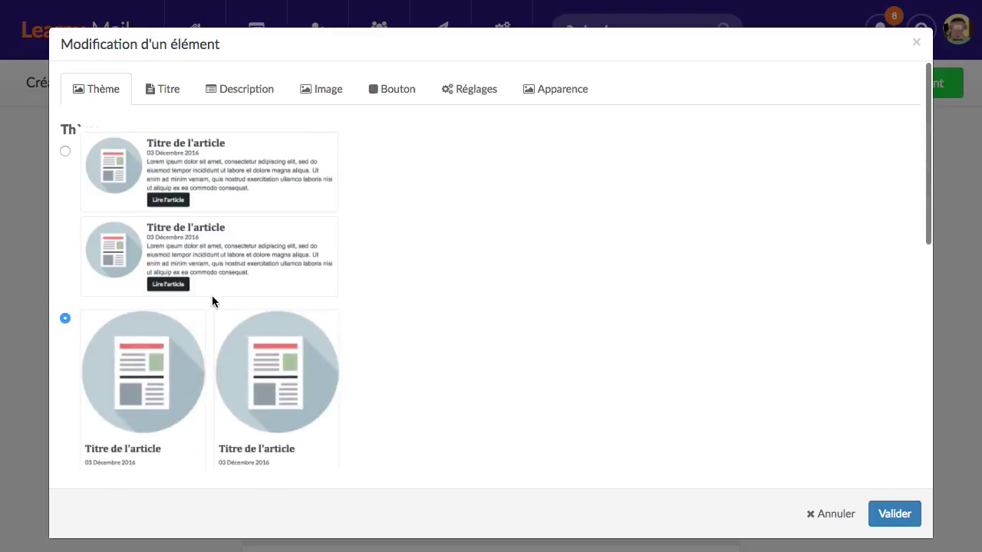
pyautogui.click(170, 89)
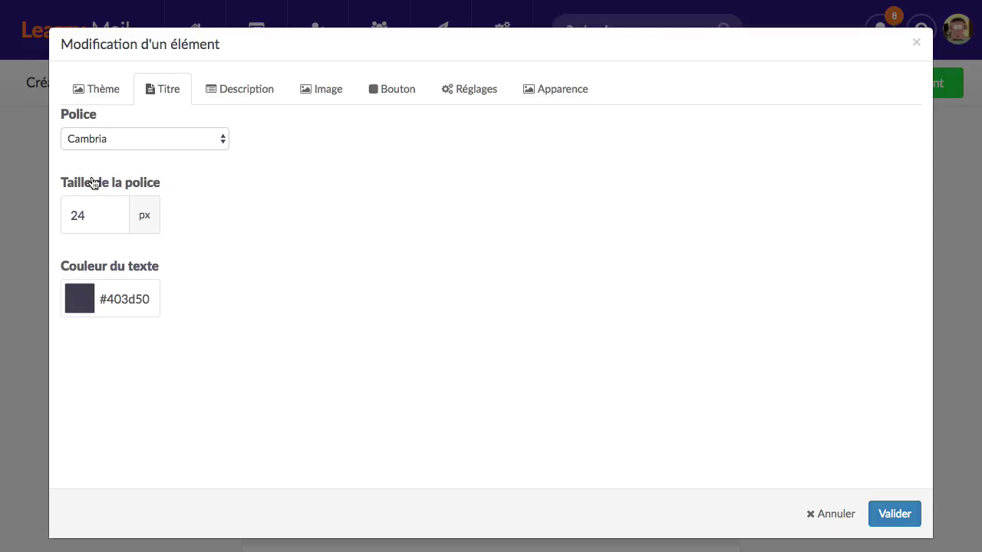
pyautogui.click(108, 96)
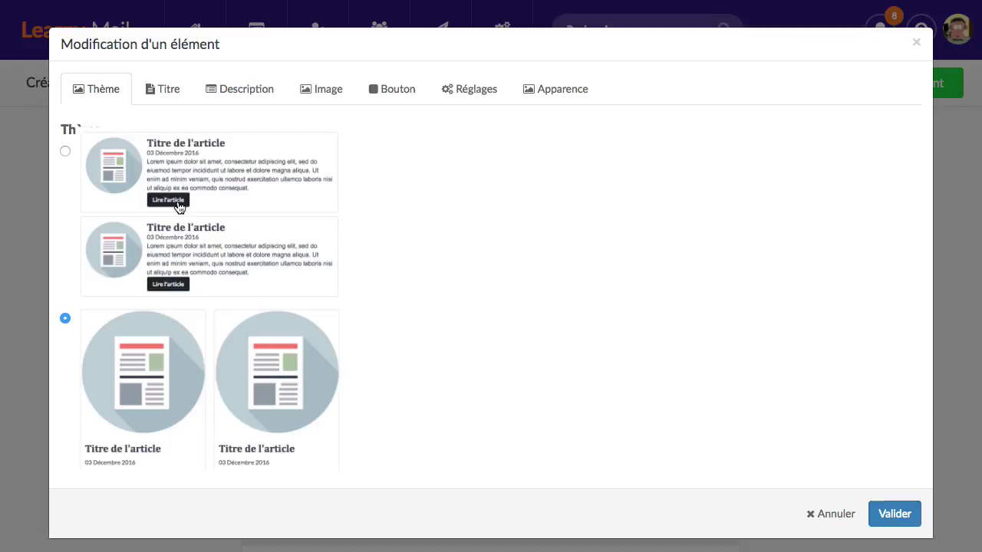
# Examine the article list element's title, description, image and button options, and cancel the edit without changes.
pyautogui.click(175, 100)
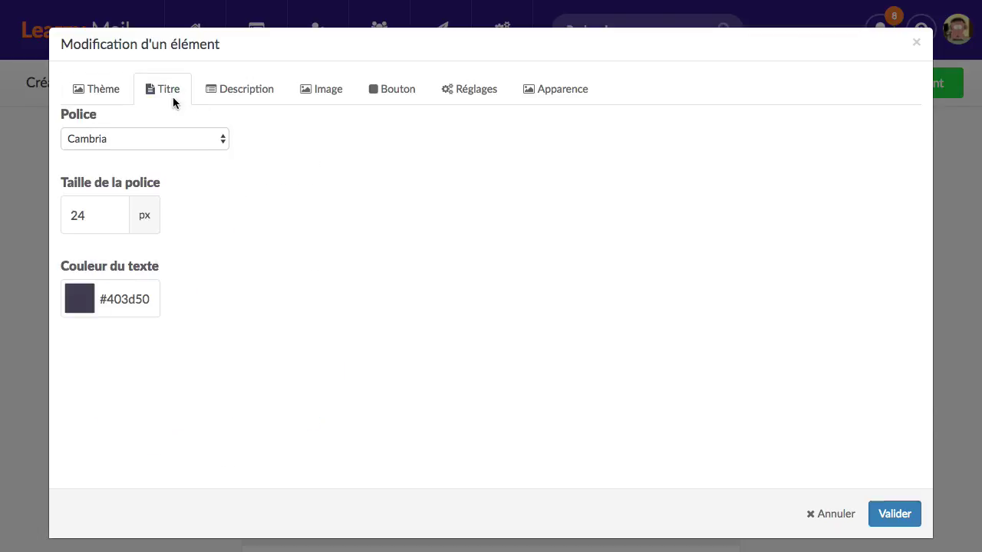
pyautogui.click(245, 94)
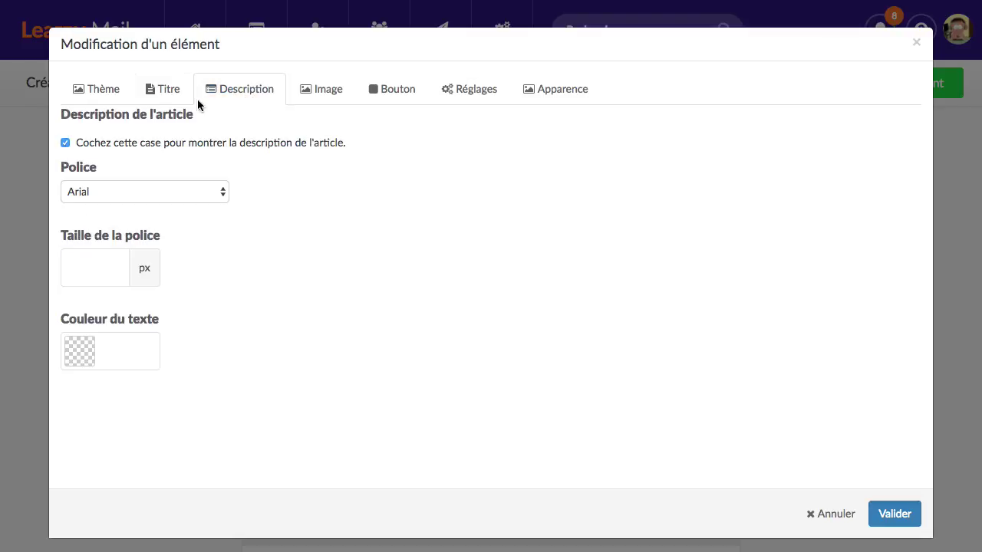
pyautogui.click(170, 93)
pyautogui.click(226, 97)
pyautogui.click(312, 90)
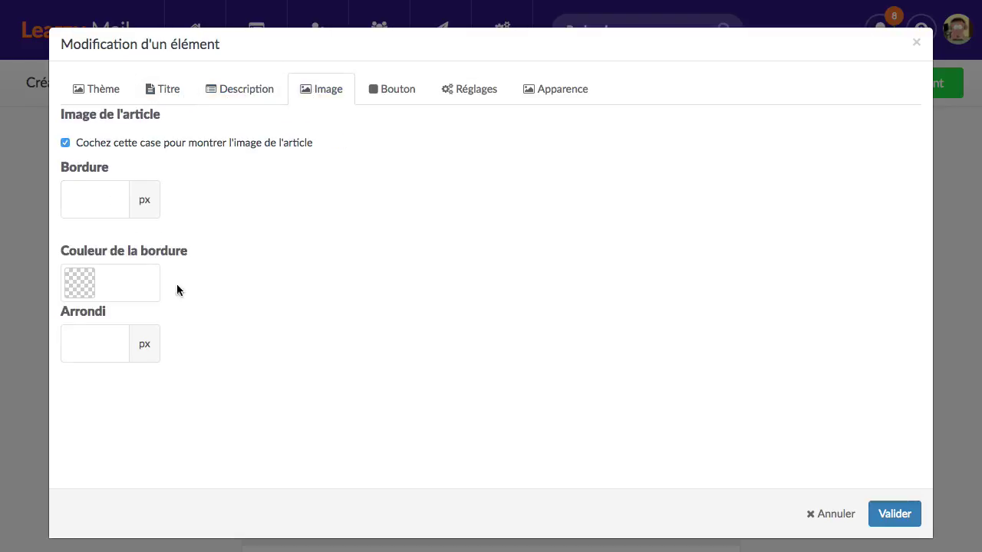
pyautogui.click(104, 91)
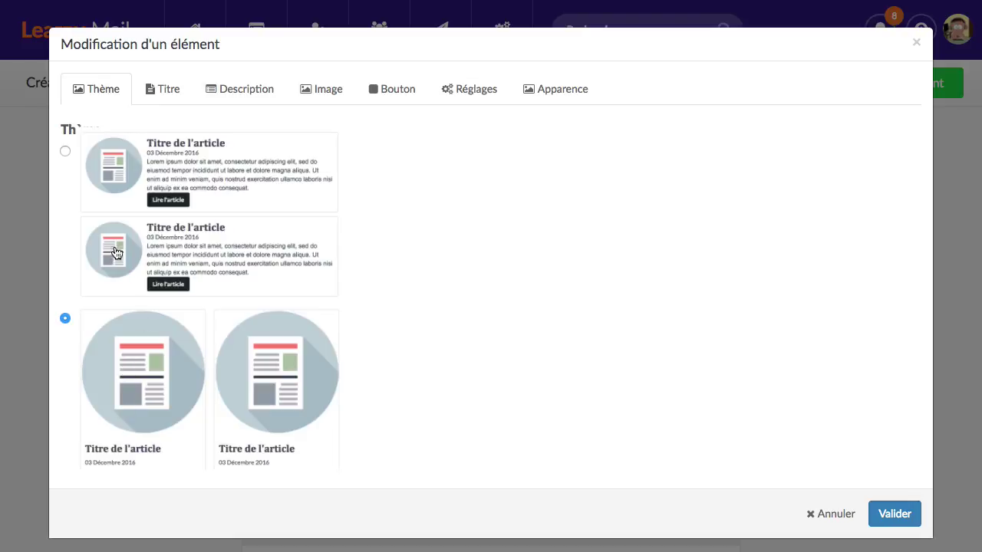
pyautogui.click(396, 89)
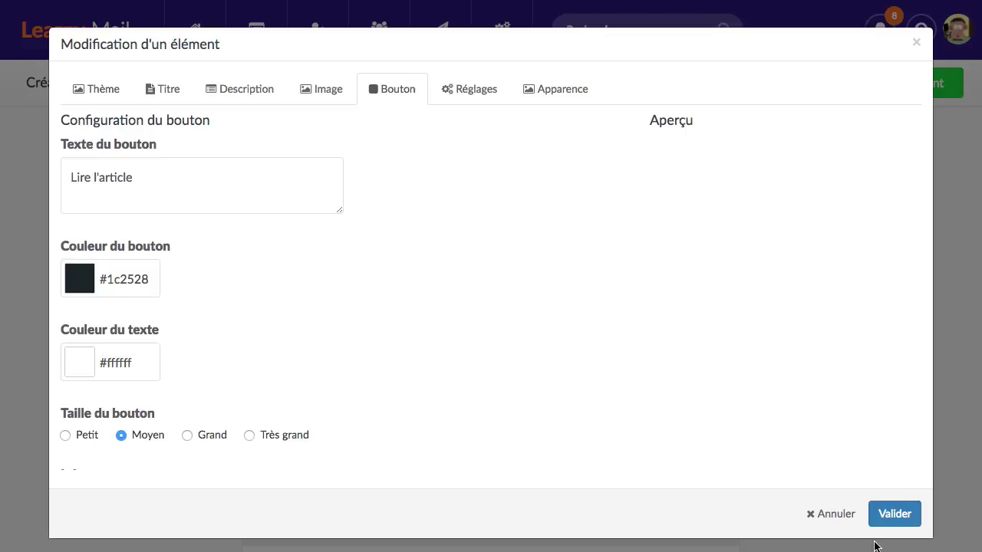
pyautogui.click(829, 513)
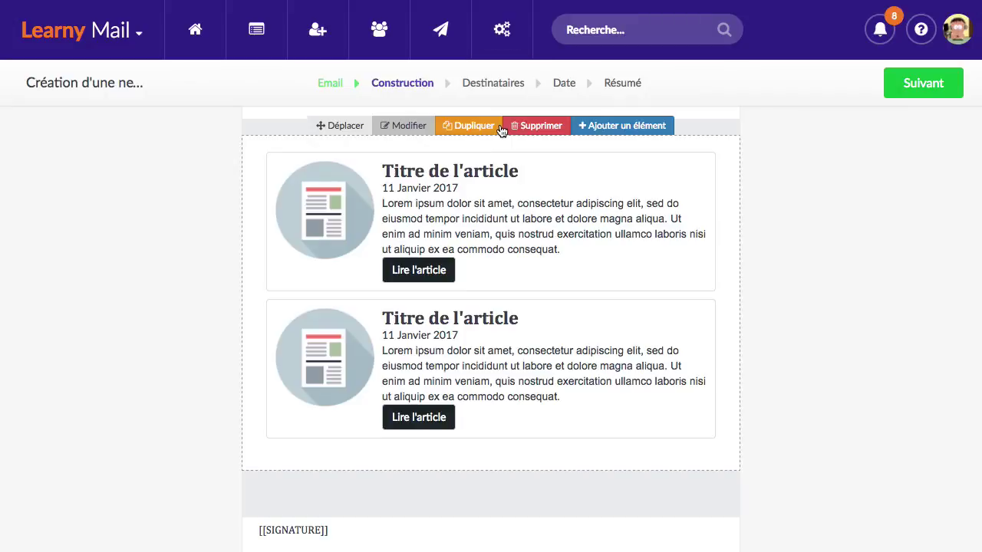
# Keep the article list layout as it is and continue from the email construction to the recipient selection.
pyautogui.moveTo(432, 298)
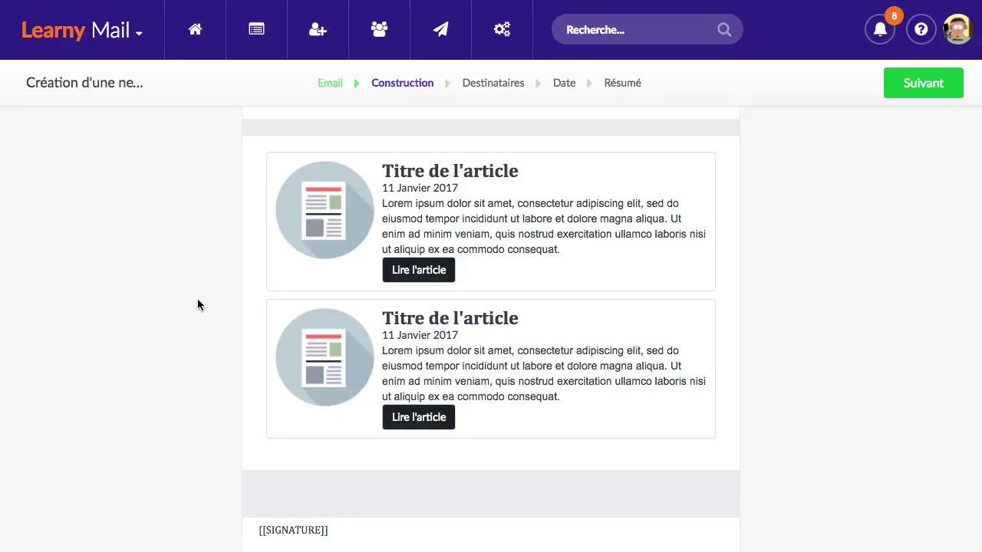
pyautogui.moveTo(567, 367)
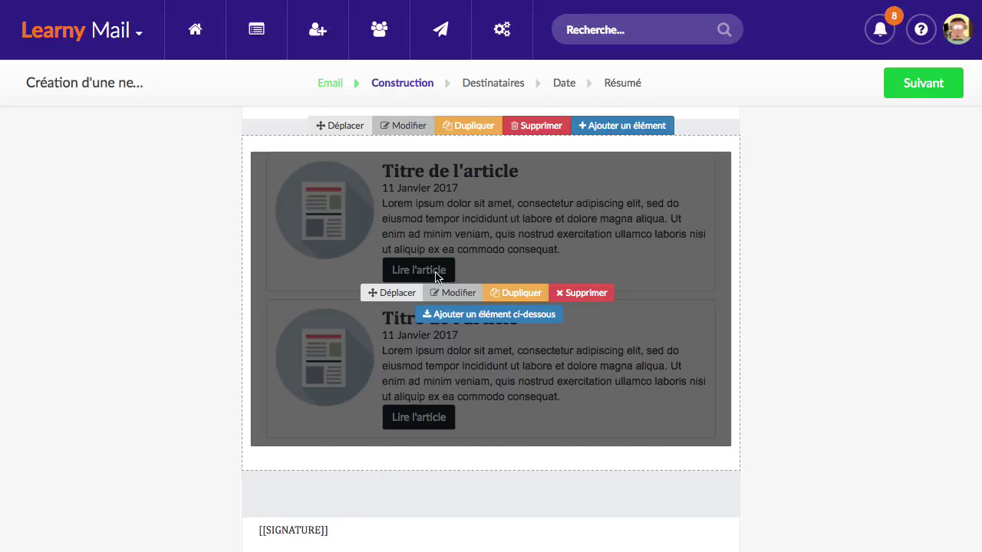
pyautogui.scroll(2, 820, 257)
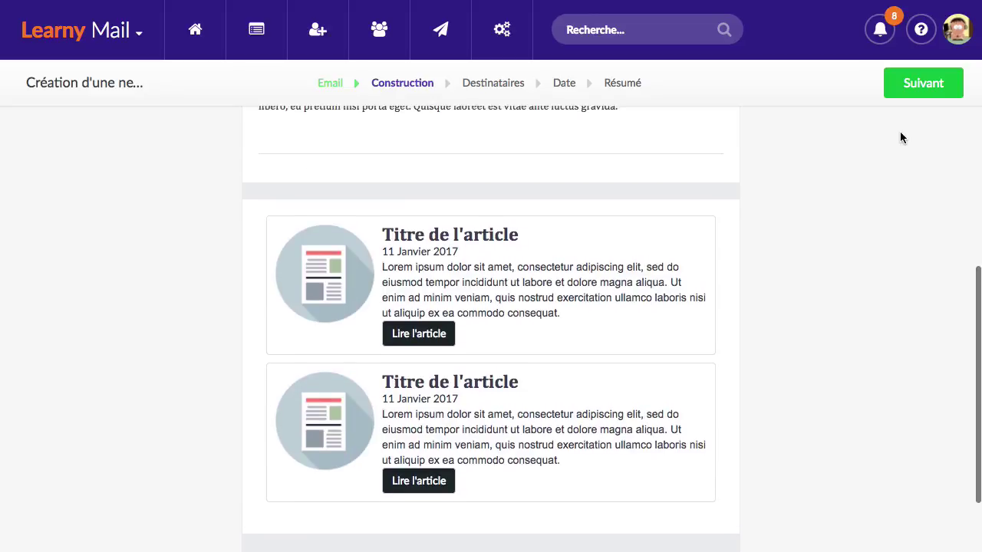
pyautogui.click(929, 93)
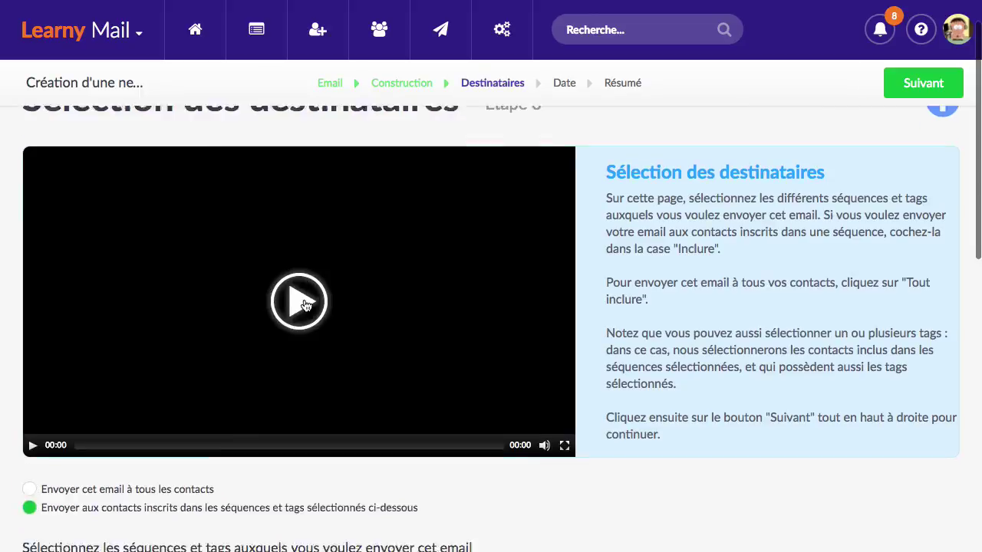
# Include the sequences "Ma première séquence" and "[Formation Learnybox] Abandons de panier" as recipients and continue to the scheduling stage.
pyautogui.scroll(-3, 477, 316)
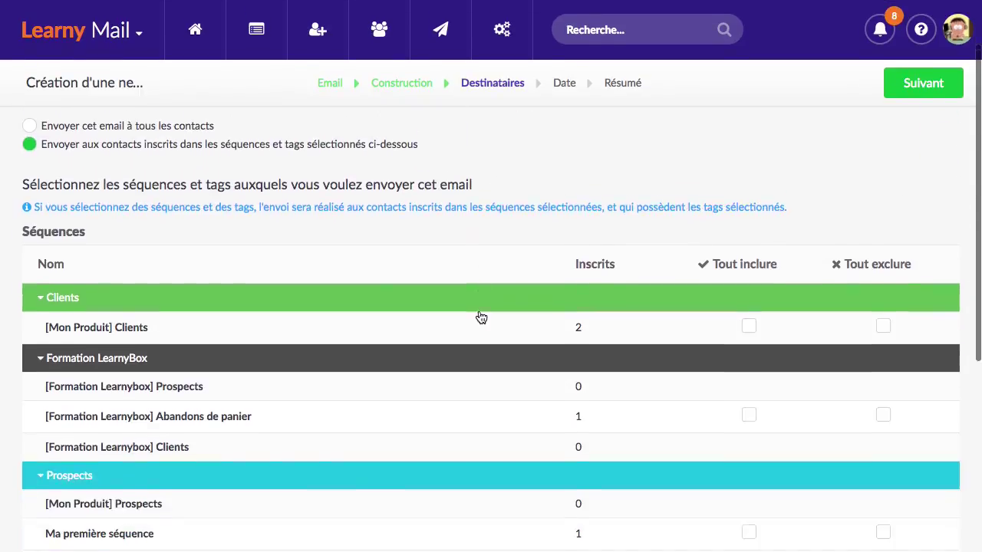
pyautogui.scroll(-2, 365, 387)
pyautogui.scroll(-1, 373, 386)
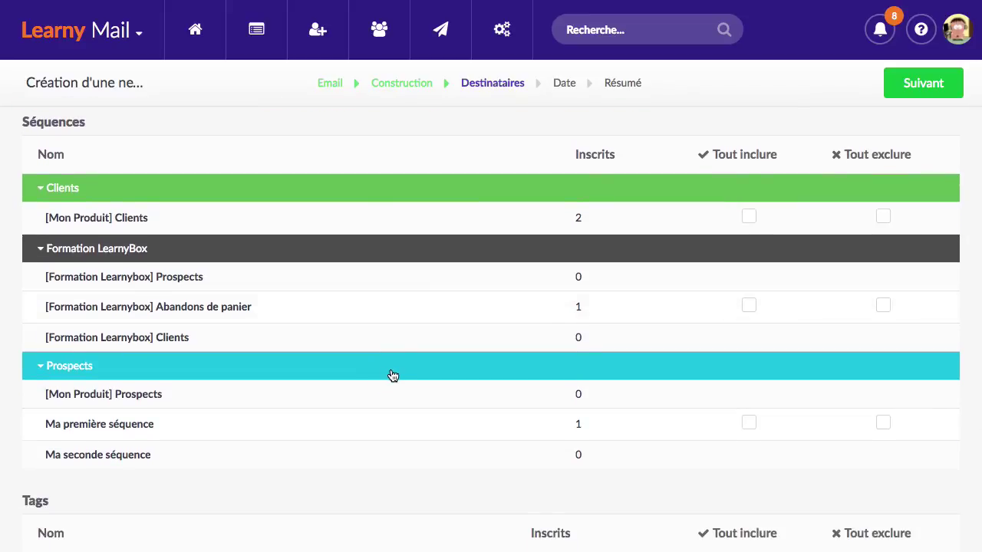
pyautogui.scroll(-5, 392, 375)
pyautogui.scroll(2, 394, 375)
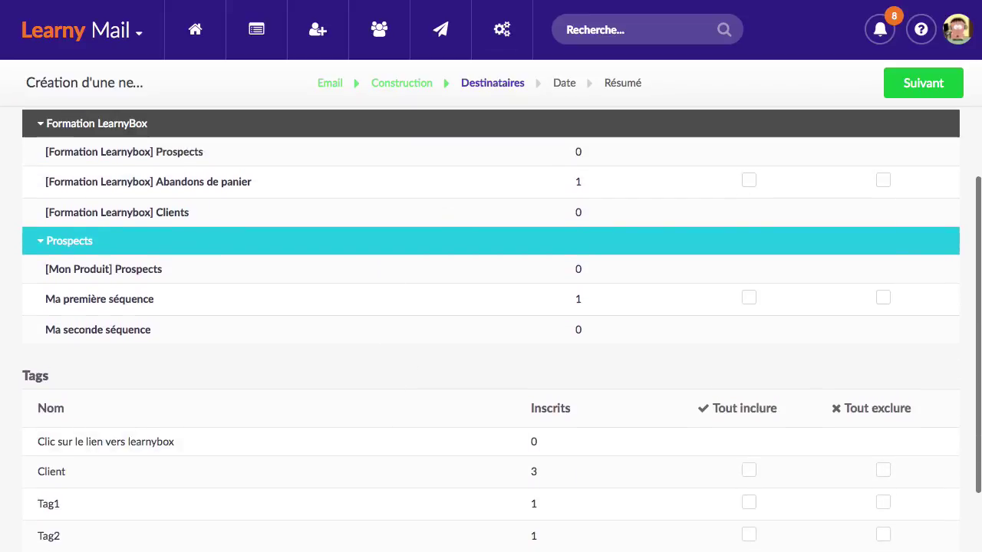
pyautogui.scroll(-3, 685, 324)
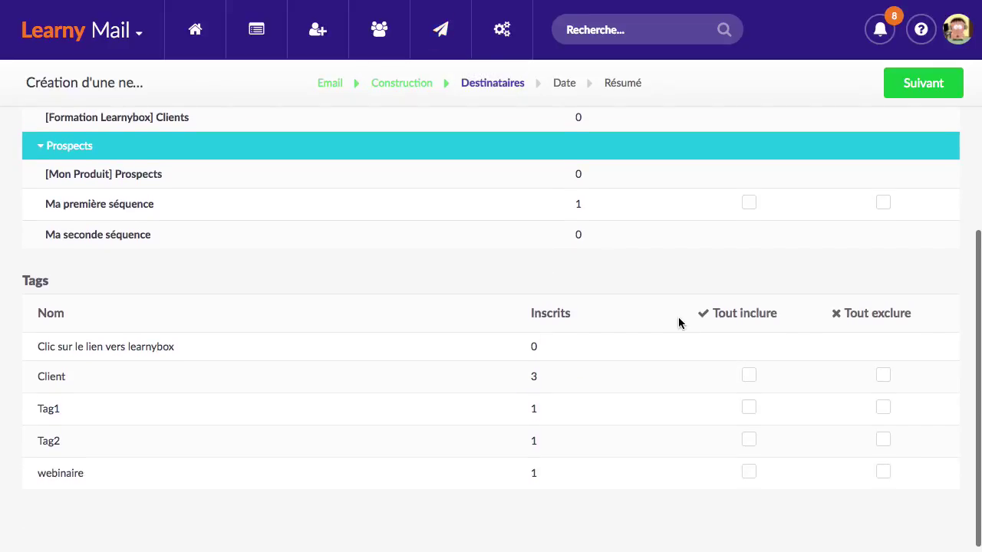
pyautogui.scroll(5, 682, 322)
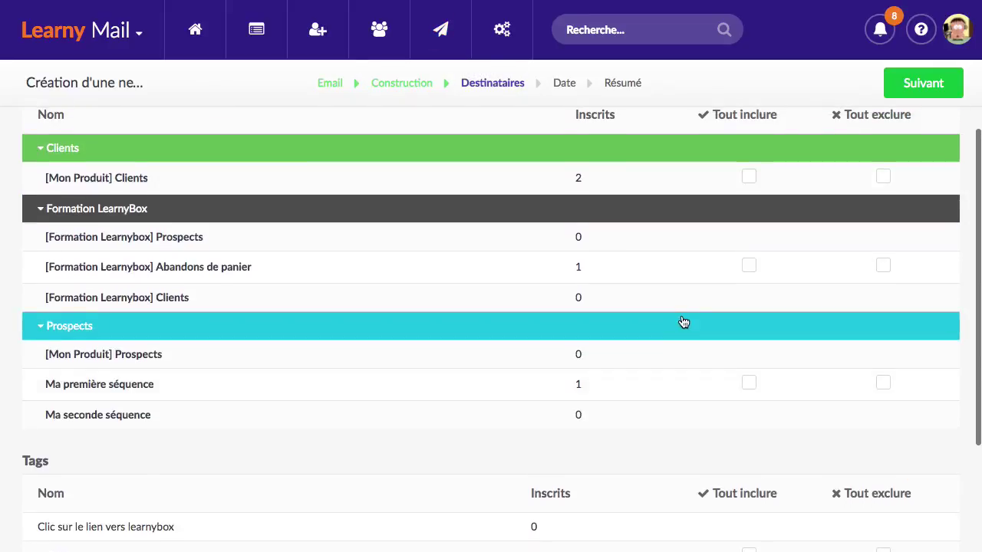
pyautogui.click(749, 383)
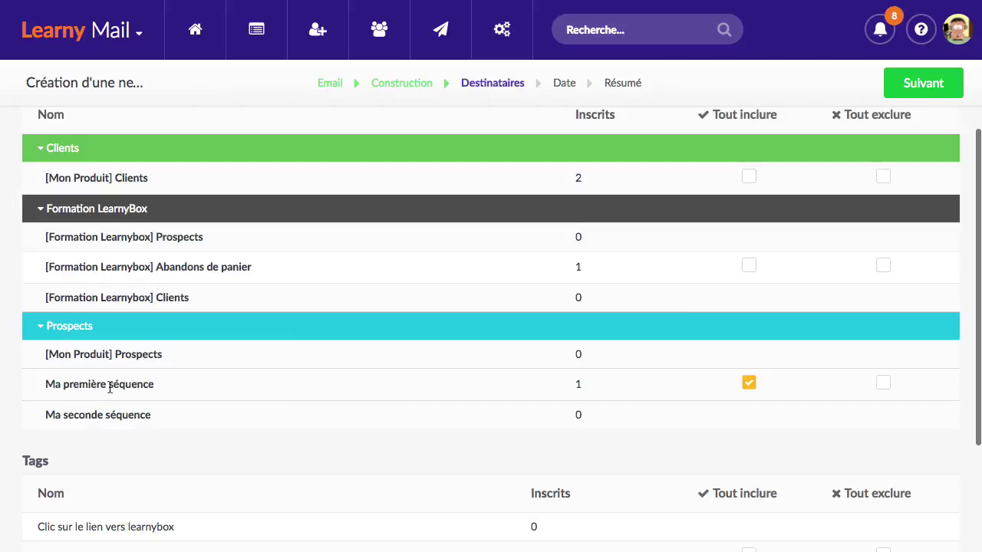
pyautogui.click(750, 266)
pyautogui.scroll(5, 328, 147)
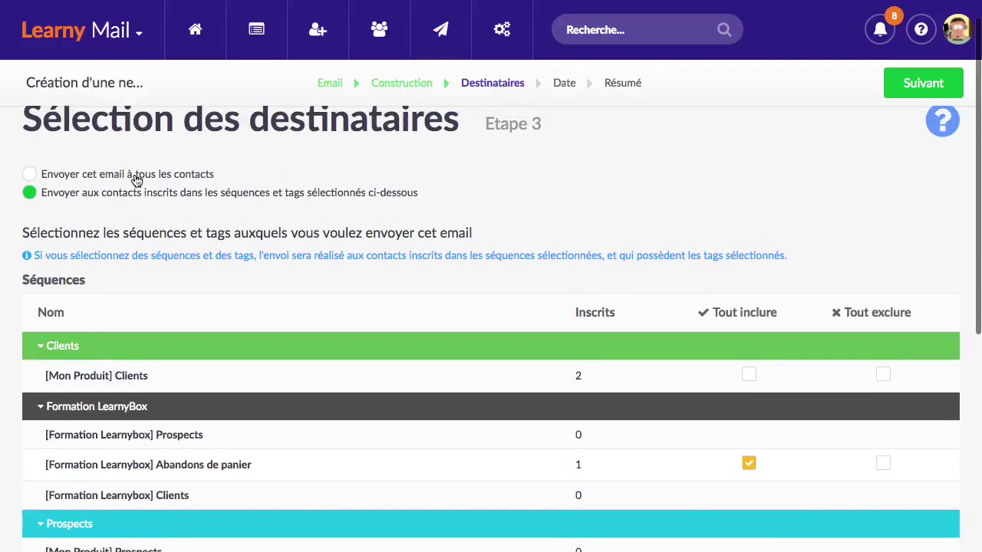
pyautogui.click(923, 83)
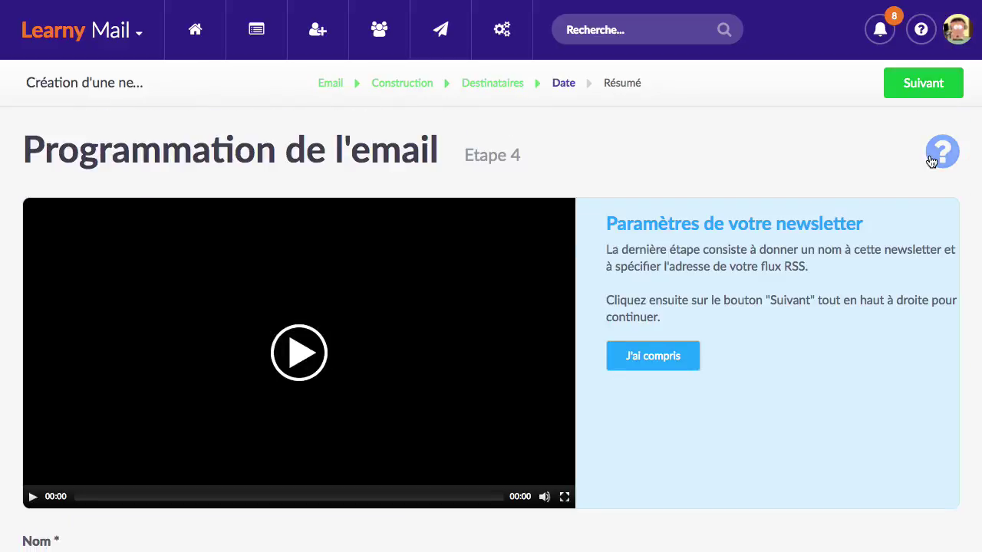
pyautogui.click(943, 151)
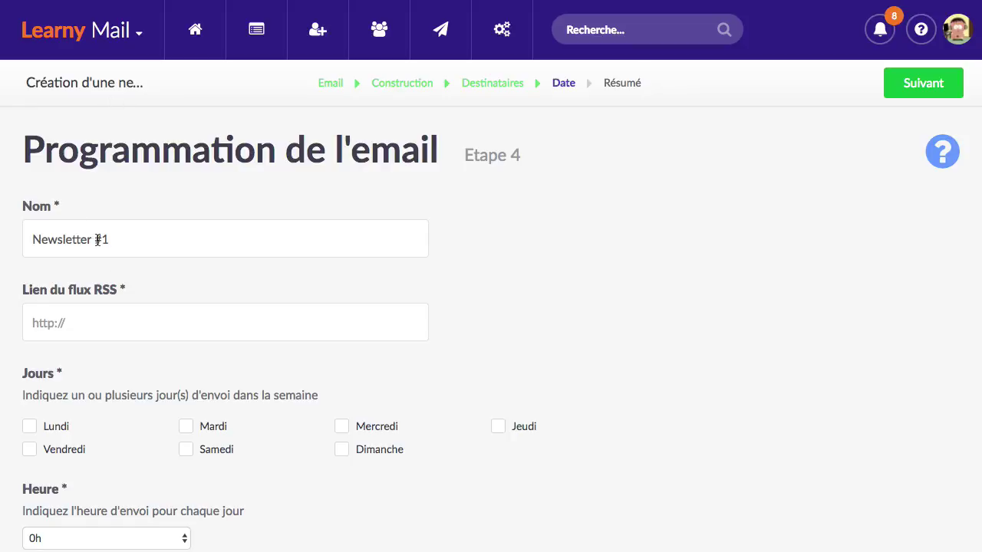
pyautogui.moveTo(95, 239); pyautogui.dragTo(135, 239)
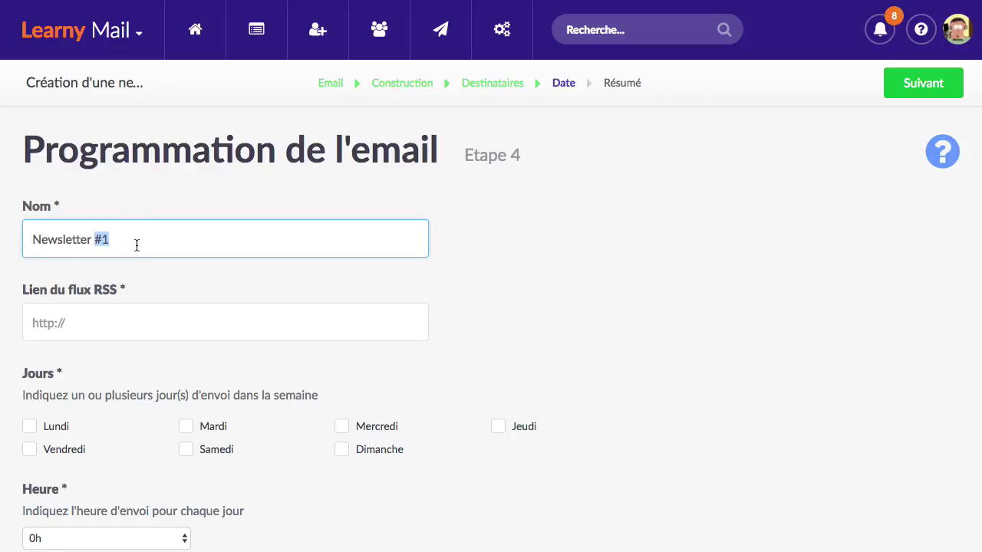
pyautogui.click(88, 323)
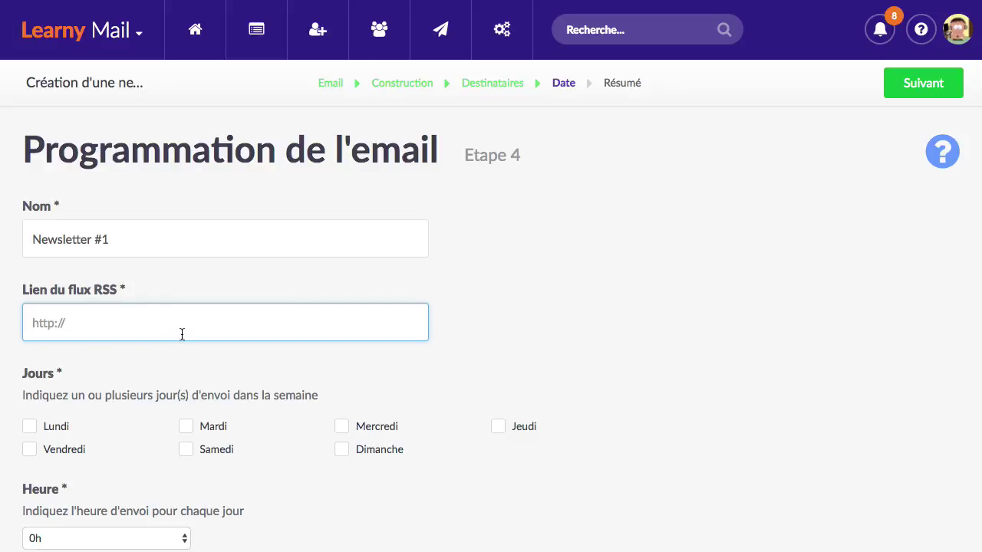
pyautogui.write('http://mondomaine.com/feed')
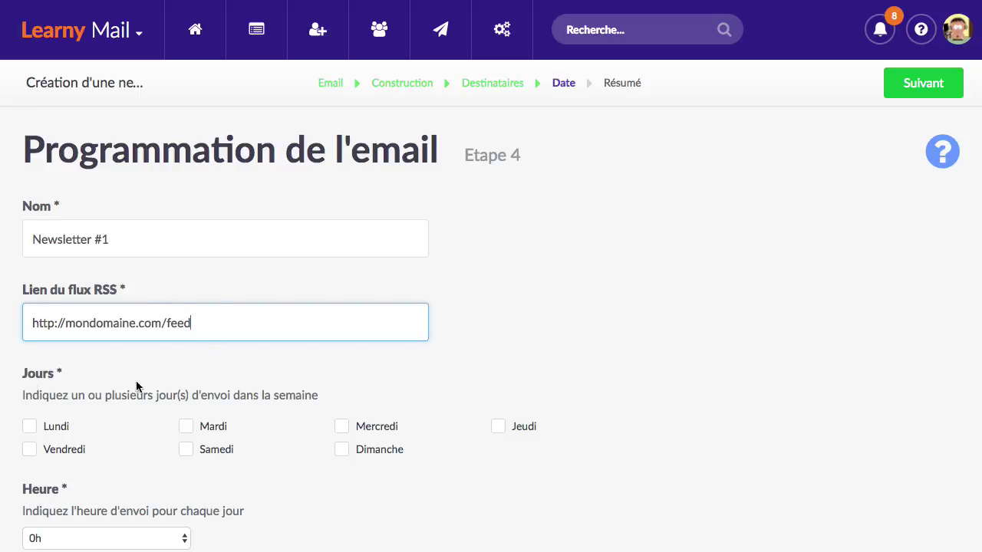
pyautogui.moveTo(199, 324); pyautogui.dragTo(44, 308)
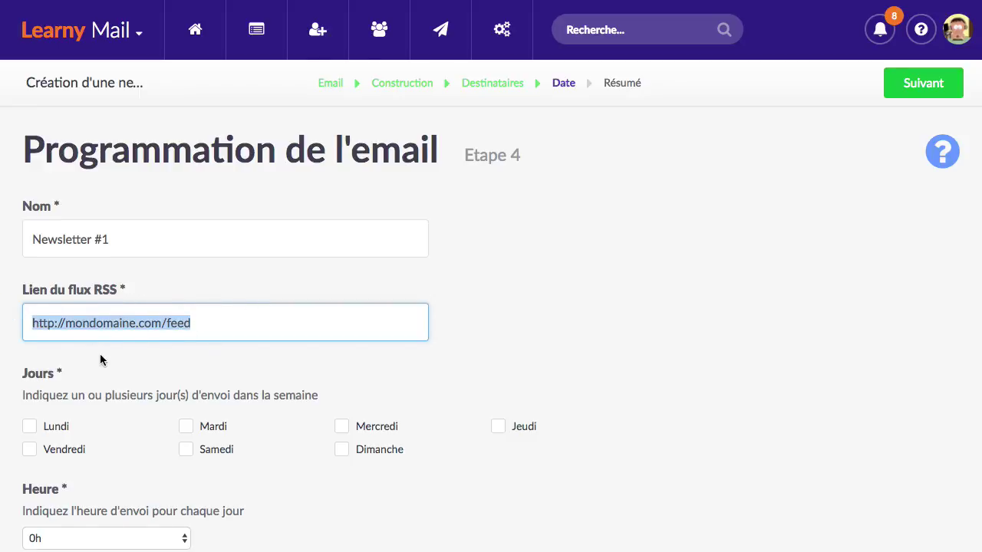
# Schedule the newsletter to go out on Lundi and Jeudi at 7h.
pyautogui.scroll(-1, 217, 304)
pyautogui.scroll(-3, 217, 314)
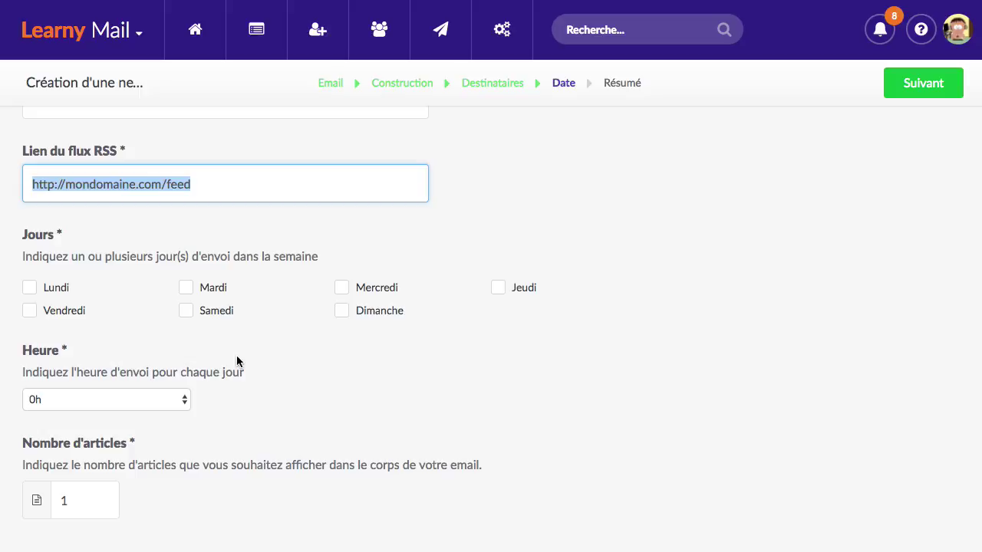
pyautogui.scroll(-2, 237, 362)
pyautogui.click(53, 249)
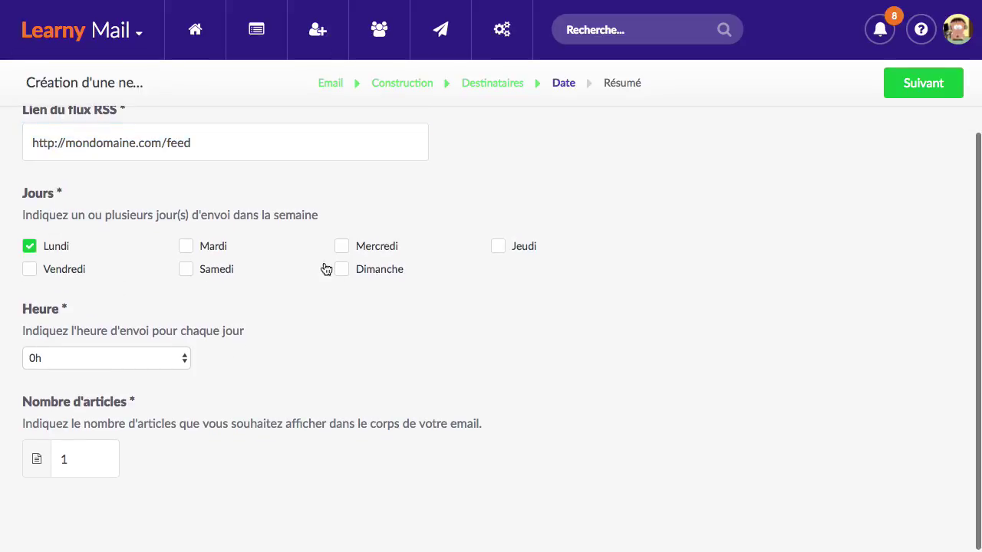
pyautogui.click(524, 247)
pyautogui.scroll(-1, 151, 258)
pyautogui.click(140, 339)
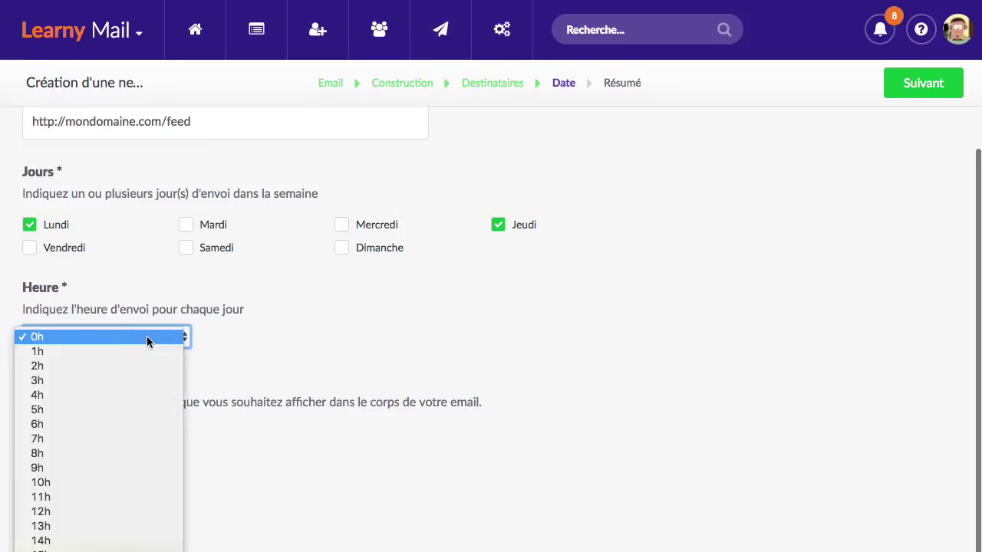
pyautogui.click(115, 438)
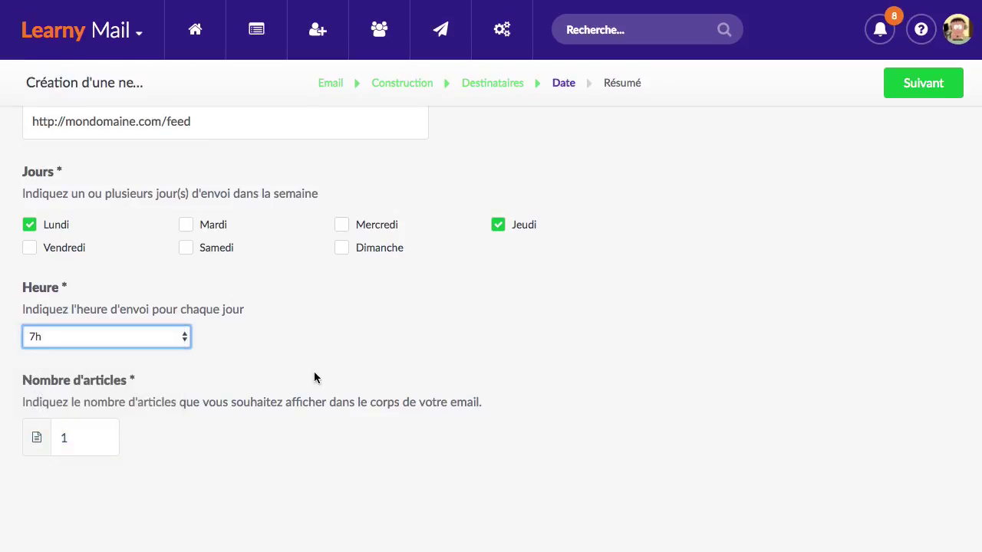
# Set the number of articles shown in the email to 3 and continue to the summary.
pyautogui.doubleClick(75, 437)
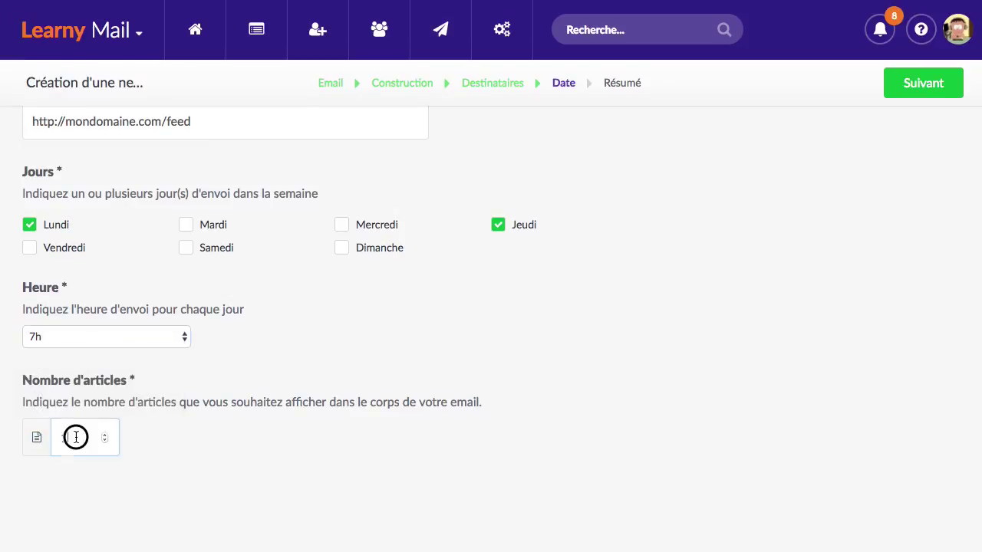
pyautogui.write('3')
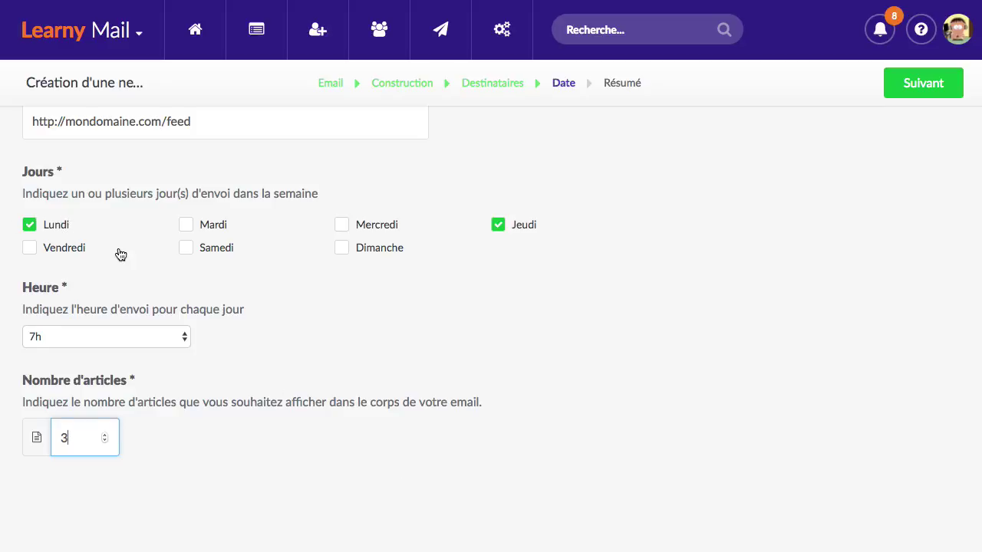
pyautogui.scroll(2, 120, 255)
pyautogui.scroll(-1, 130, 197)
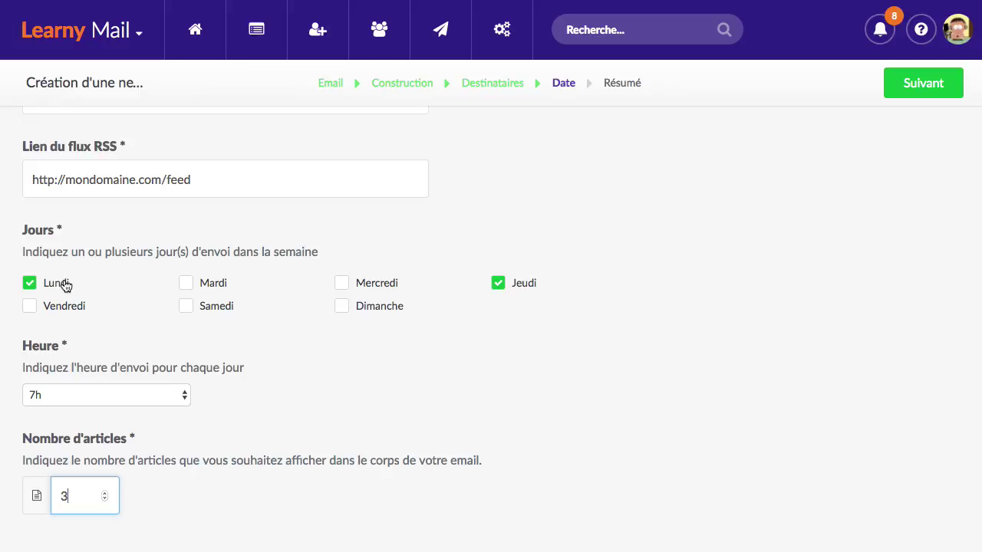
pyautogui.scroll(5, 486, 327)
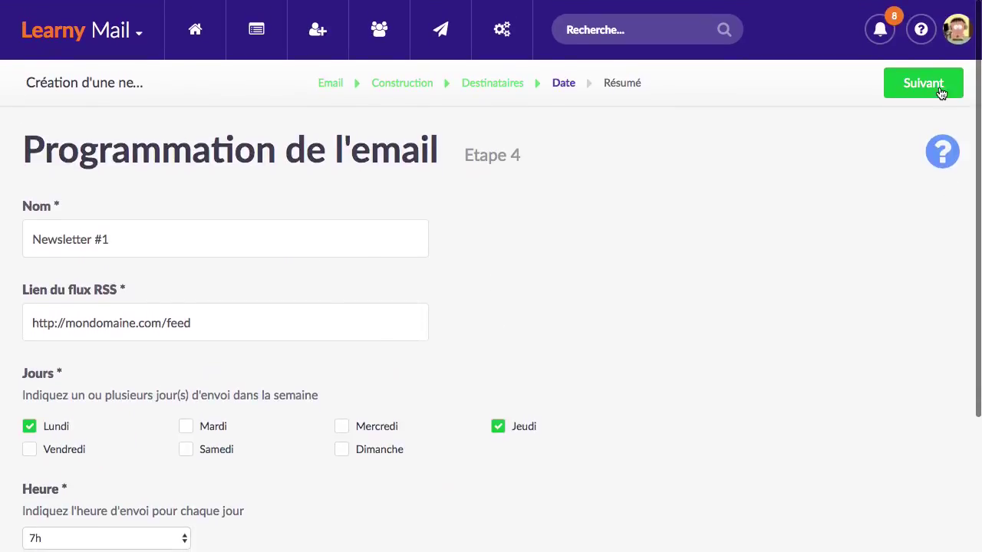
pyautogui.click(925, 84)
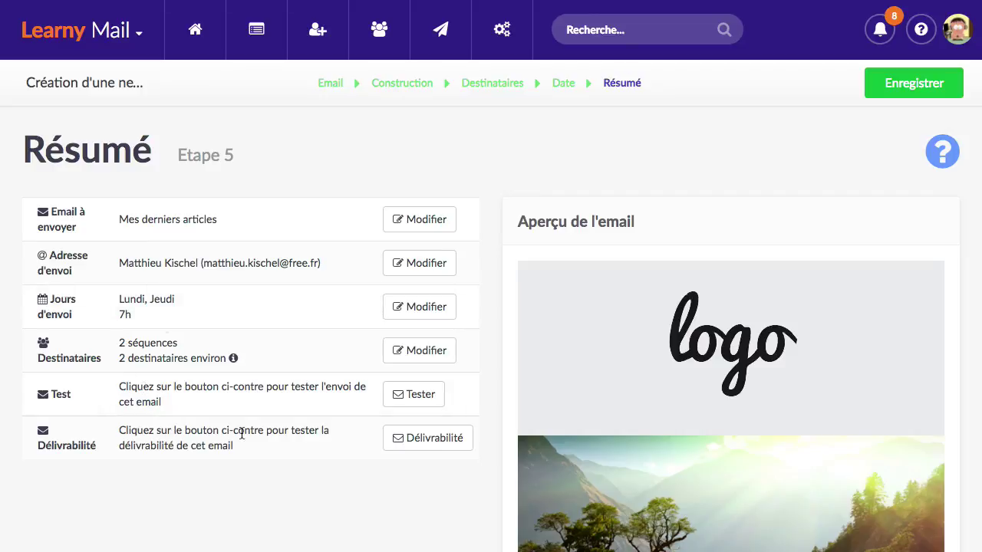
# Look through the email preview in the summary and save the newsletter.
pyautogui.scroll(-10, 741, 359)
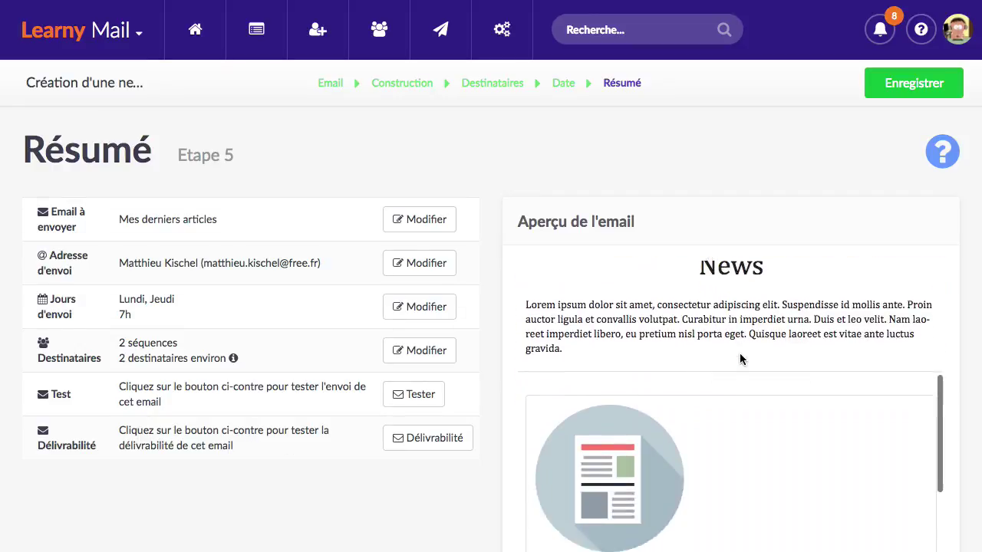
pyautogui.scroll(-5, 767, 364)
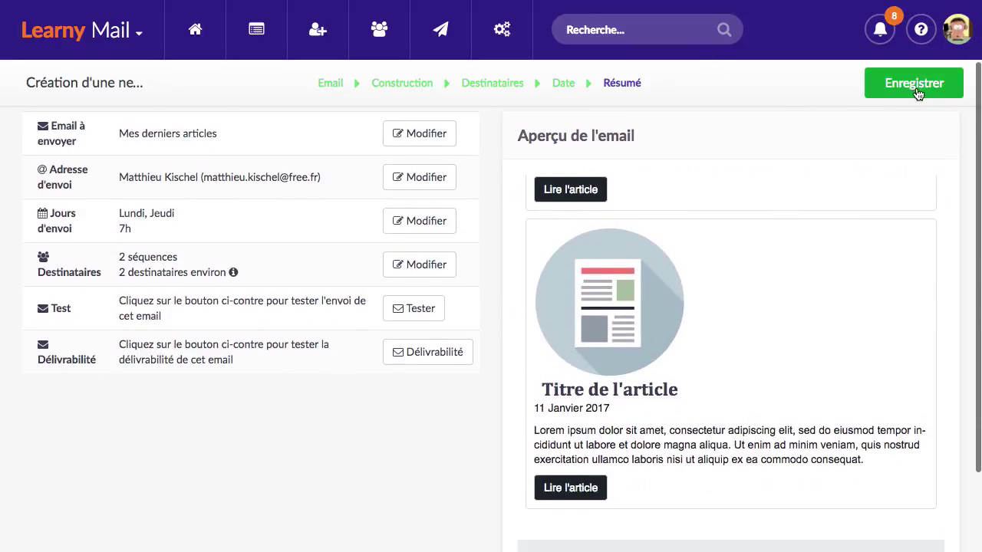
pyautogui.click(914, 83)
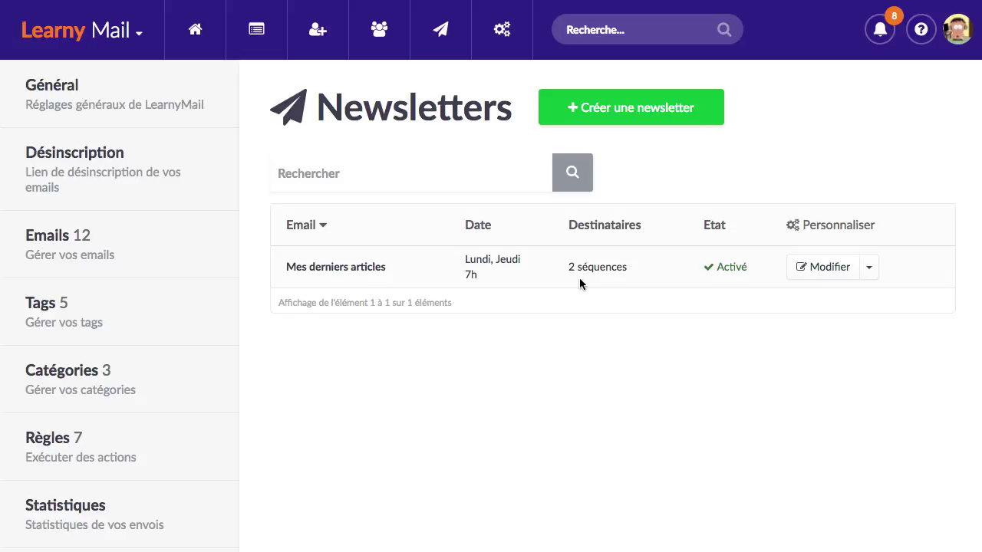
# Look over the newsletters list and return to the LearnyMail home dashboard.
pyautogui.scroll(-5, 368, 357)
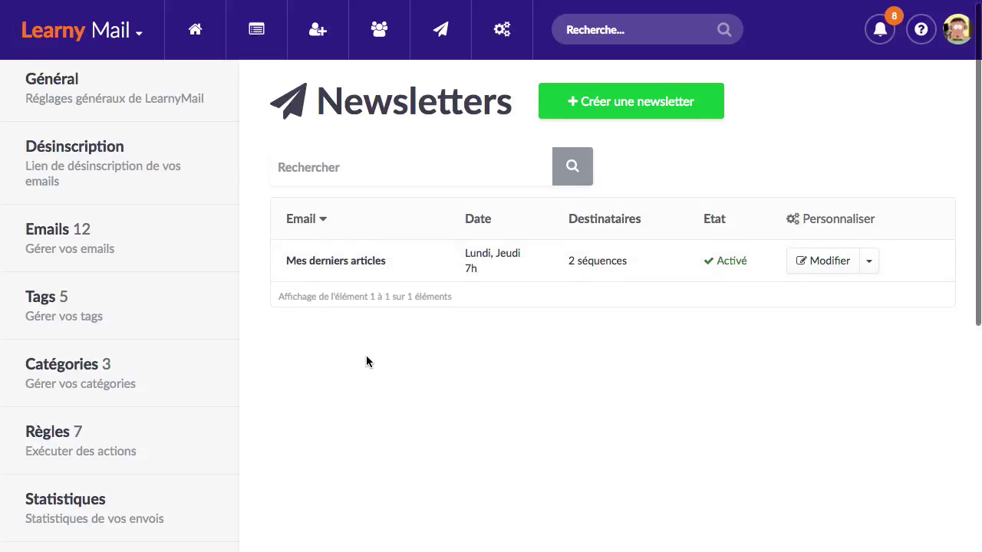
pyautogui.scroll(5, 373, 360)
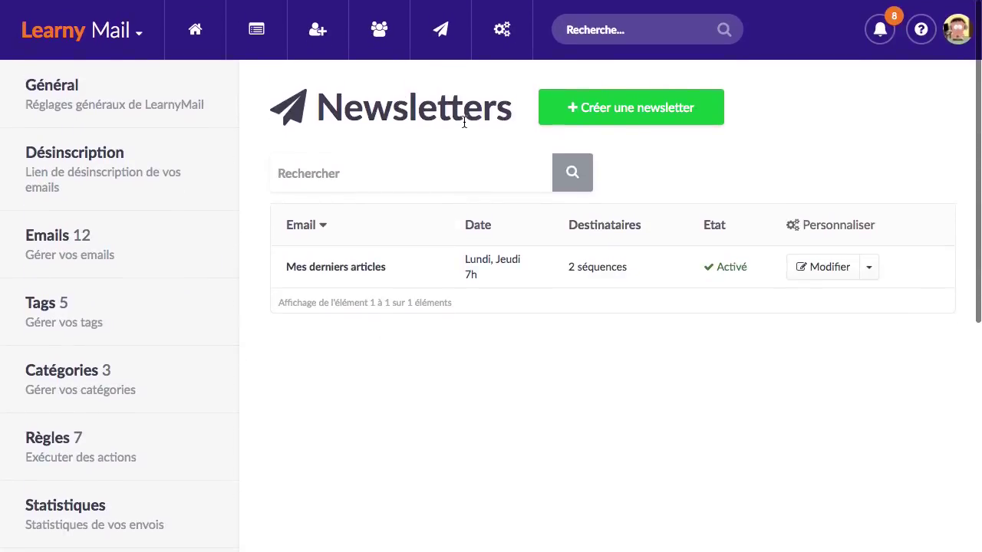
pyautogui.click(195, 29)
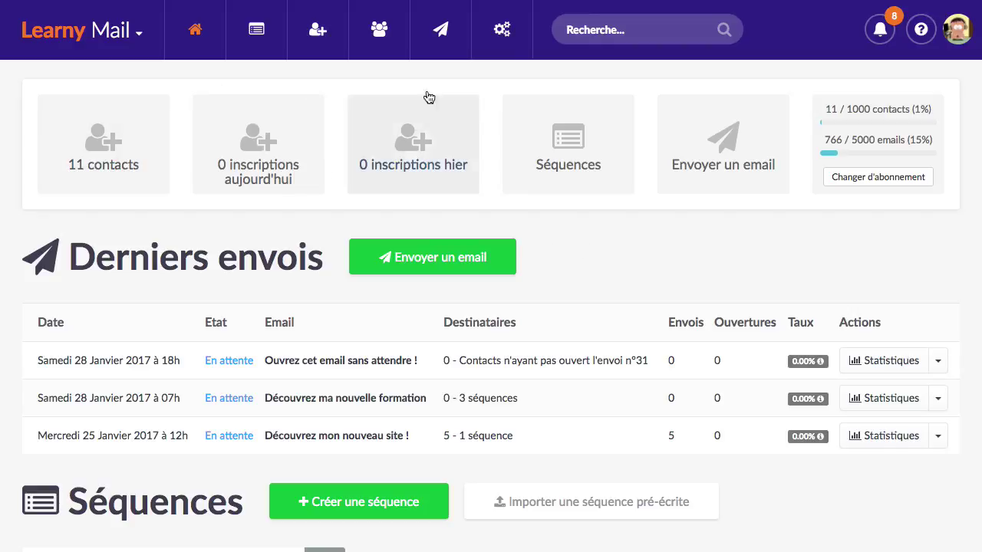
pyautogui.click(113, 30)
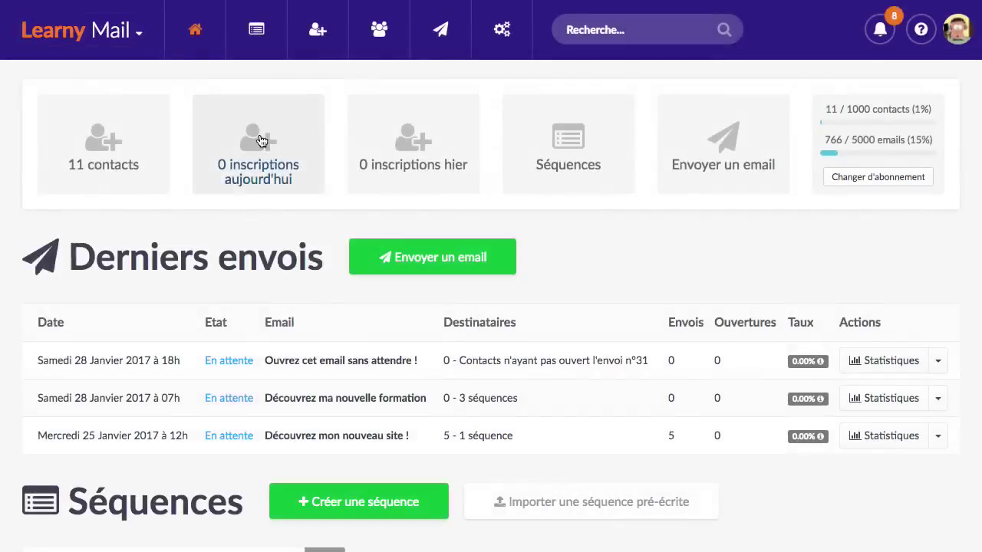